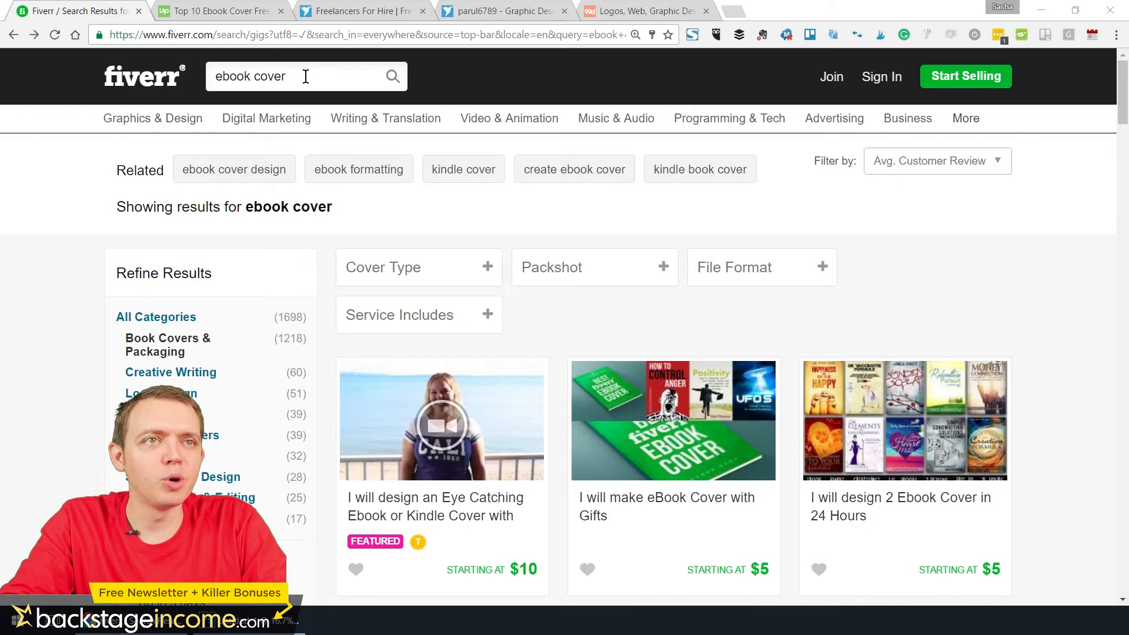
Browse the ebook cover results and open the seller profile behind the featured "Eye Catching Ebook or Kindle Cover" gig
scroll(417, 379, "down", 1)
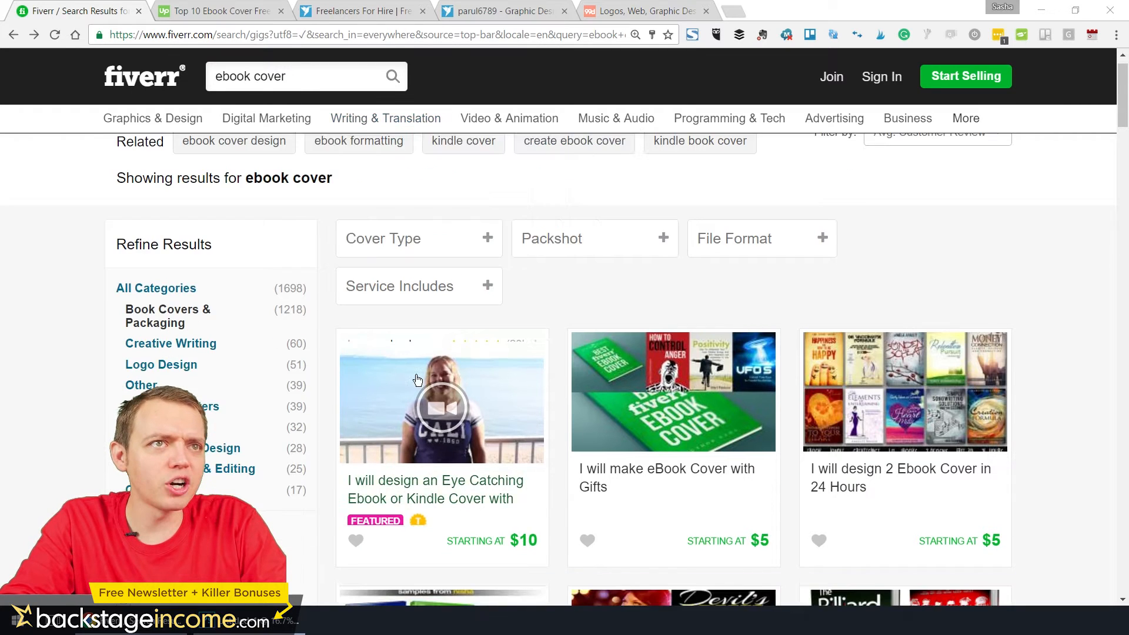
scroll(416, 379, "down", 5)
scroll(400, 347, "up", 3)
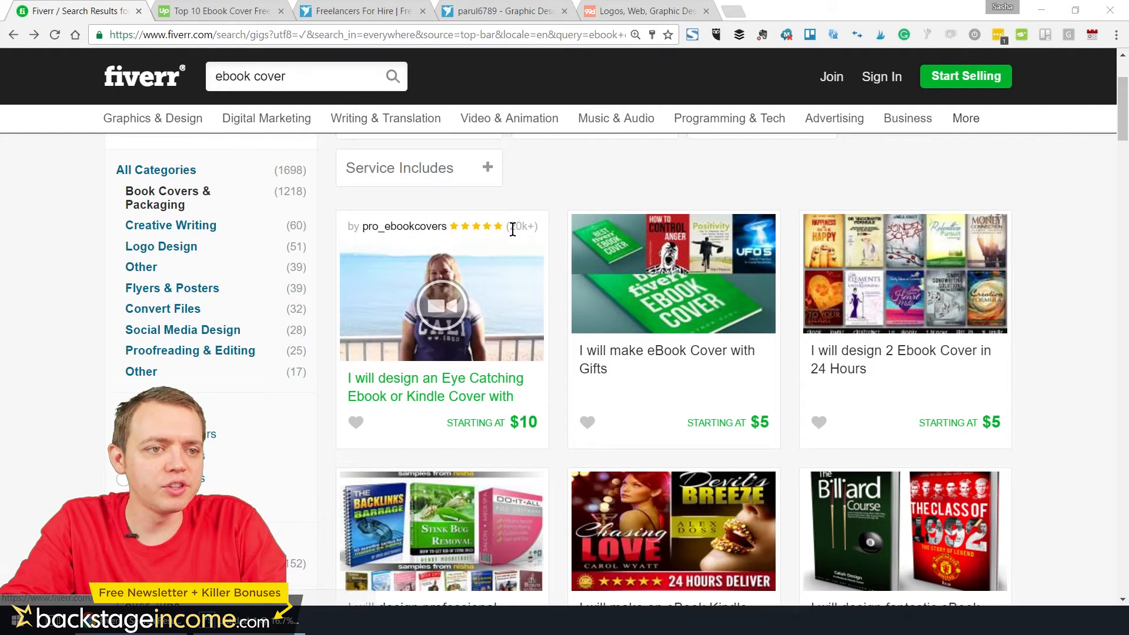
left_click(404, 231)
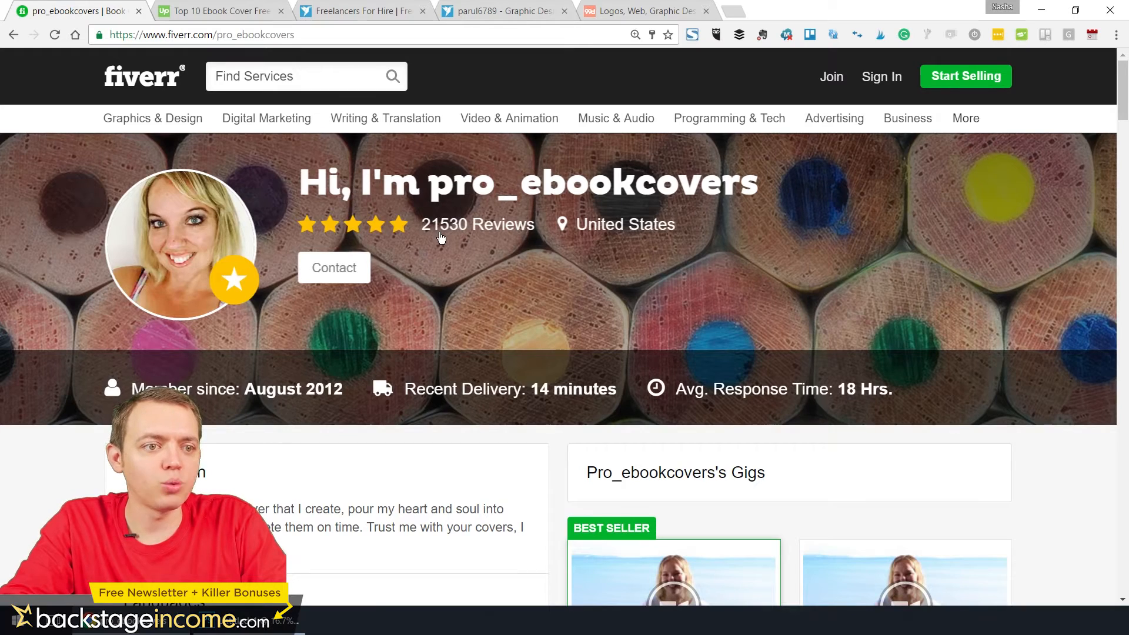
Look over the seller's description, gigs and reviews, and open the best seller ebook cover gig
scroll(485, 241, "down", 2)
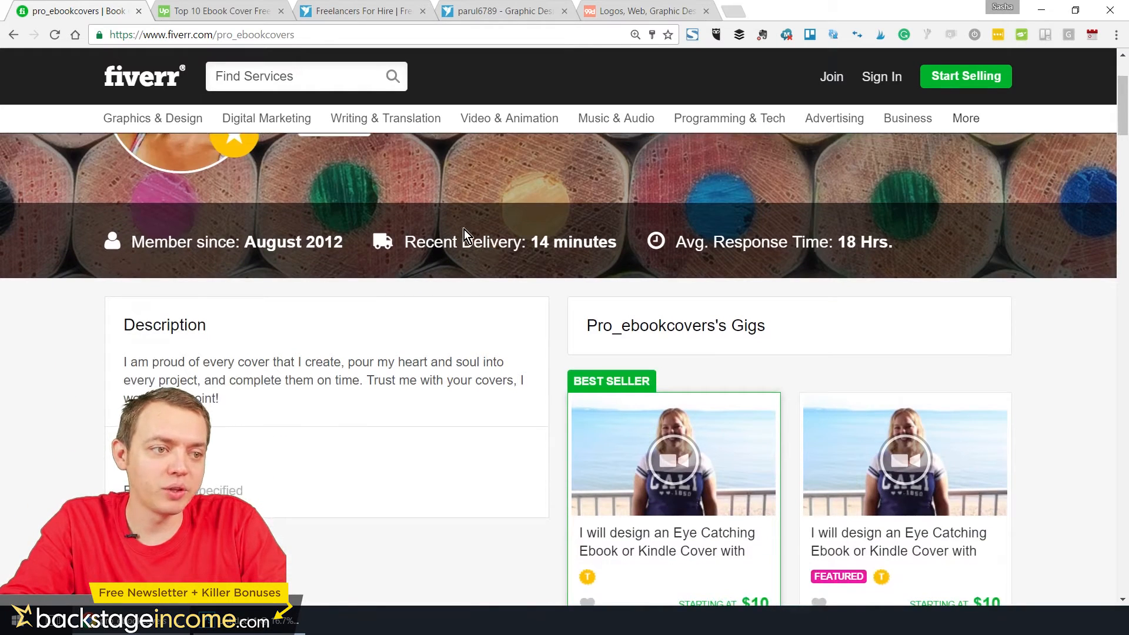
scroll(464, 230, "down", 10)
scroll(514, 349, "up", 3)
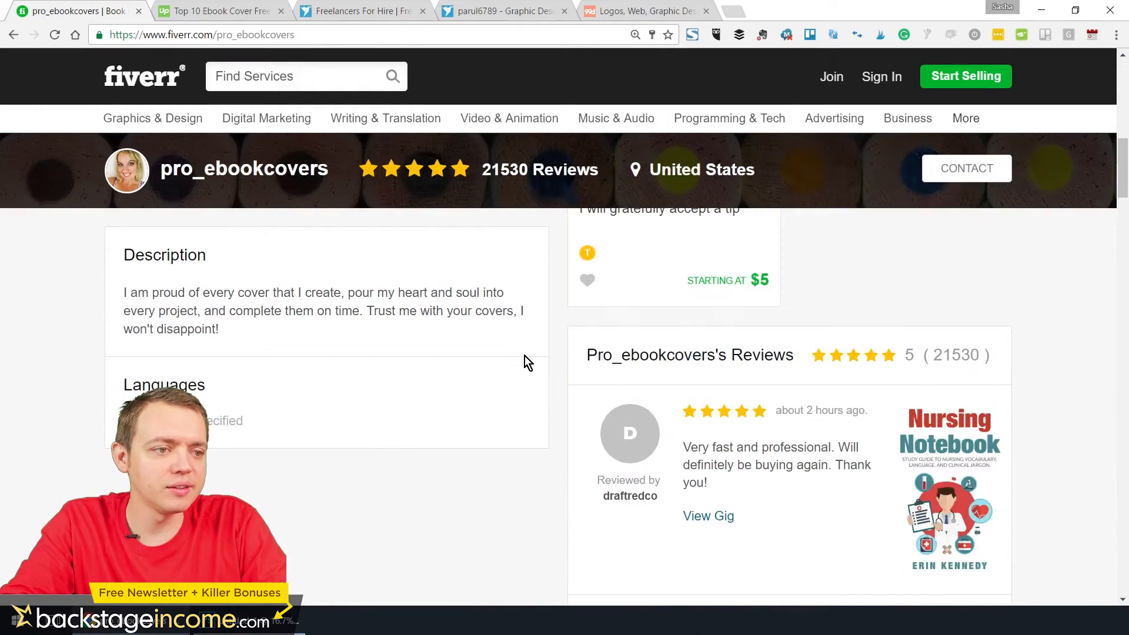
scroll(522, 355, "up", 8)
scroll(687, 439, "down", 2)
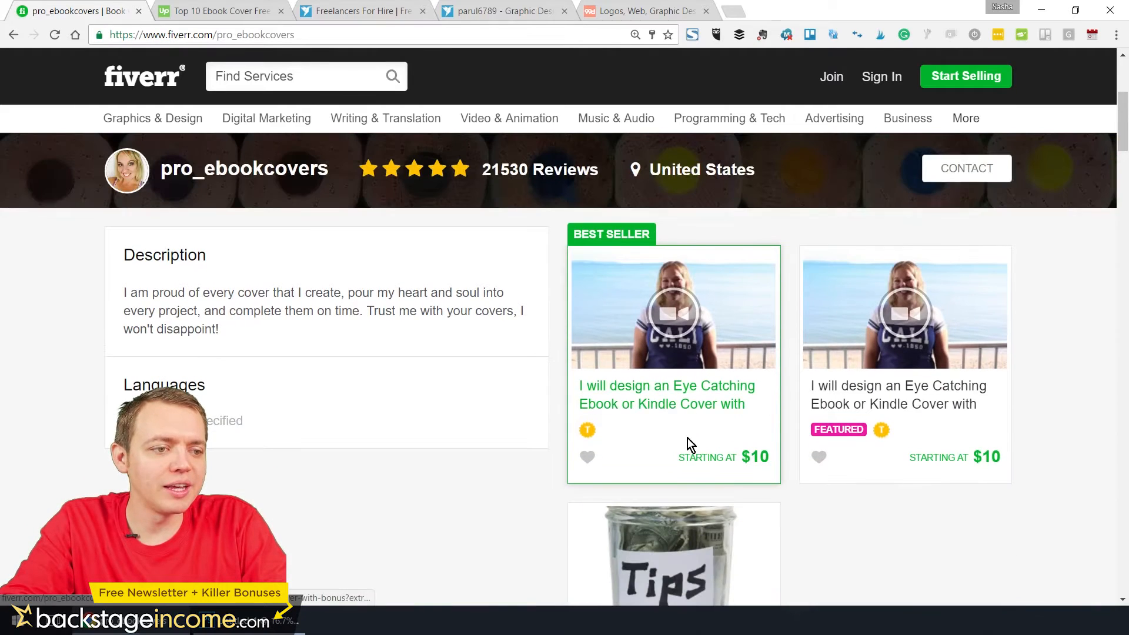
left_click(679, 406)
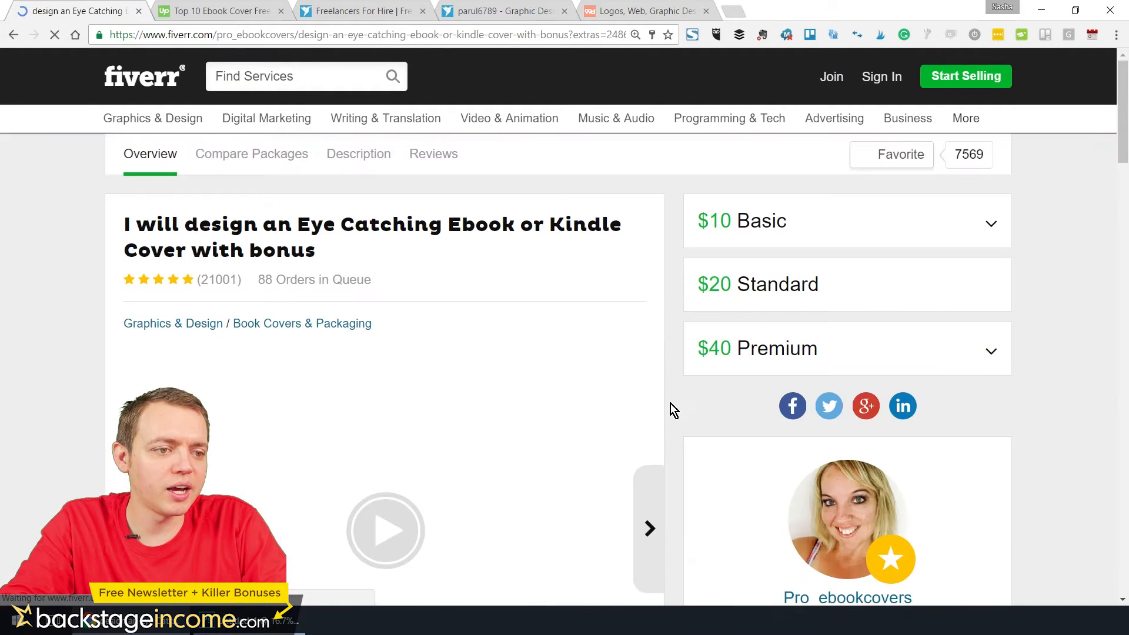
View the gig's sample collages in its gallery, starting with "Some Recent 2D Covers"
scroll(454, 303, "down", 7)
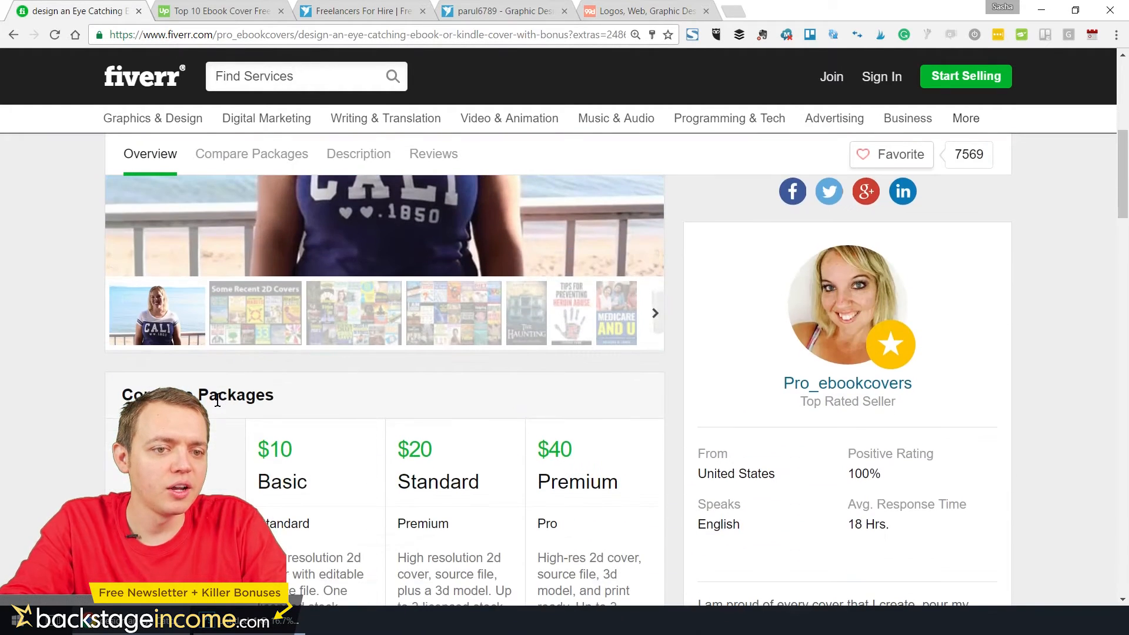
scroll(224, 406, "up", 5)
scroll(238, 441, "down", 2)
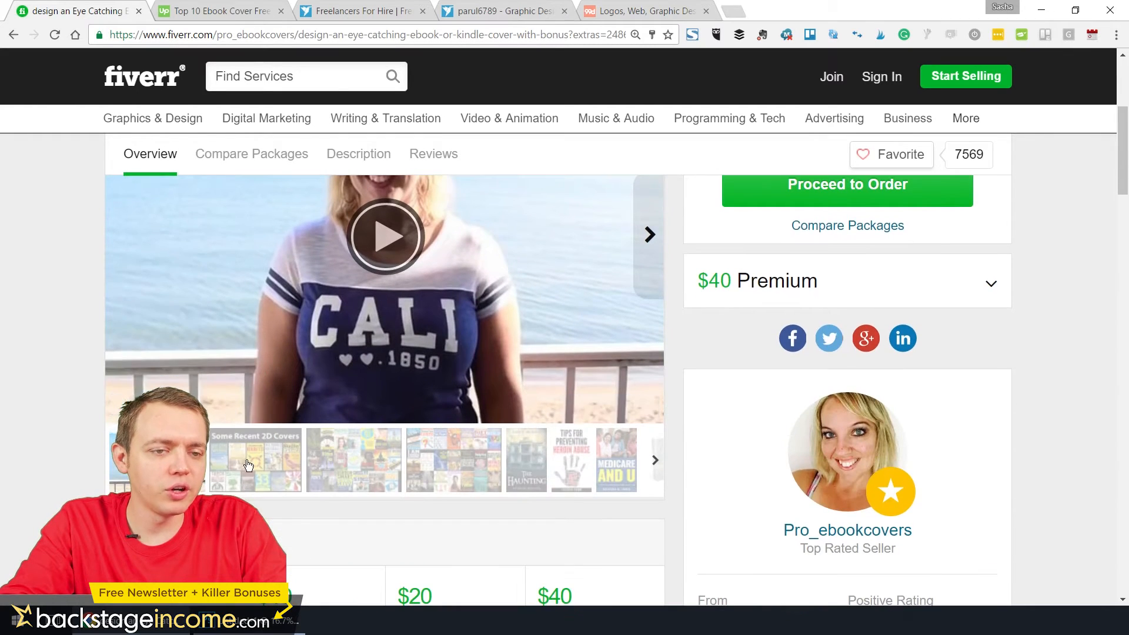
left_click(248, 465)
scroll(267, 438, "up", 3)
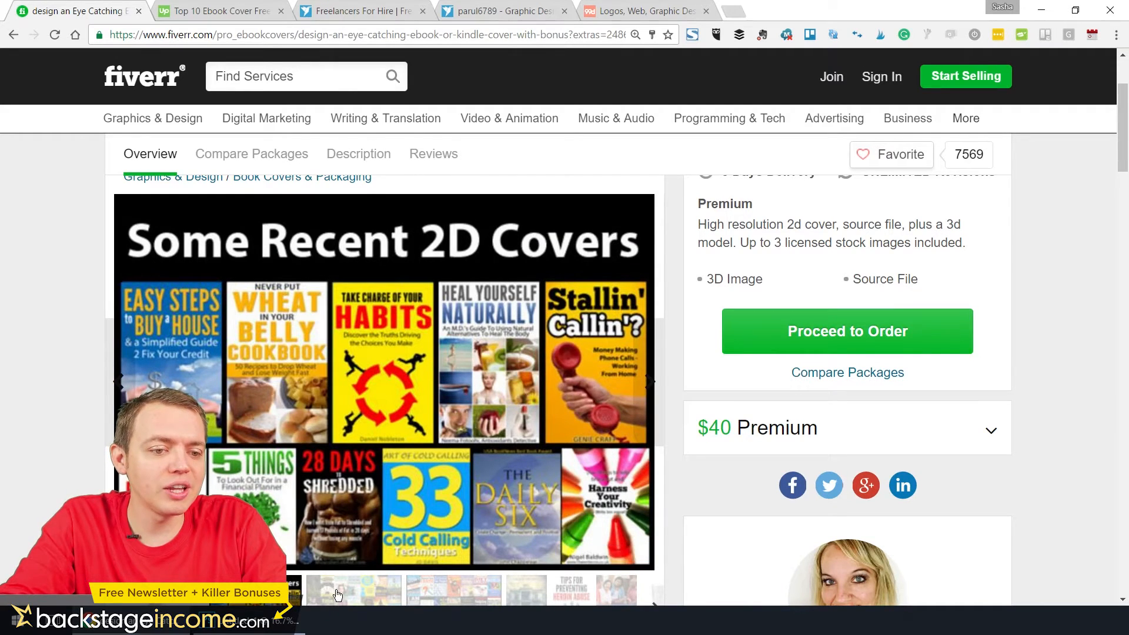
left_click(338, 595)
left_click(469, 588)
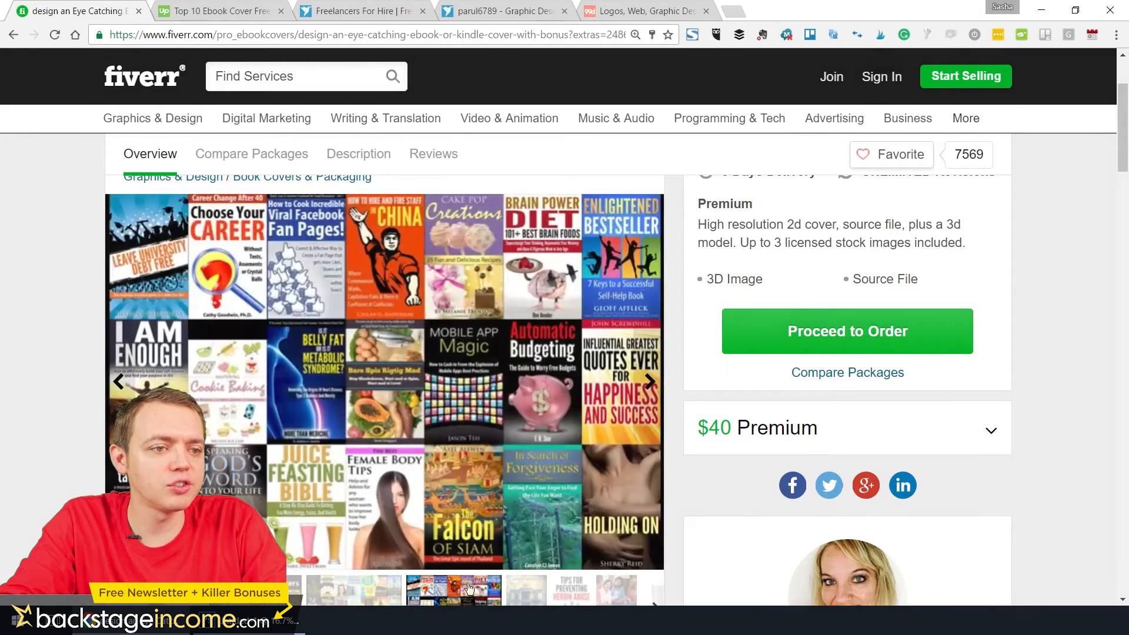
View individual covers delivered to buyers in the gig gallery, including "Medicare and U", "How to Make Requests" and "Nursing Notebook"
left_click(572, 591)
left_click(608, 592)
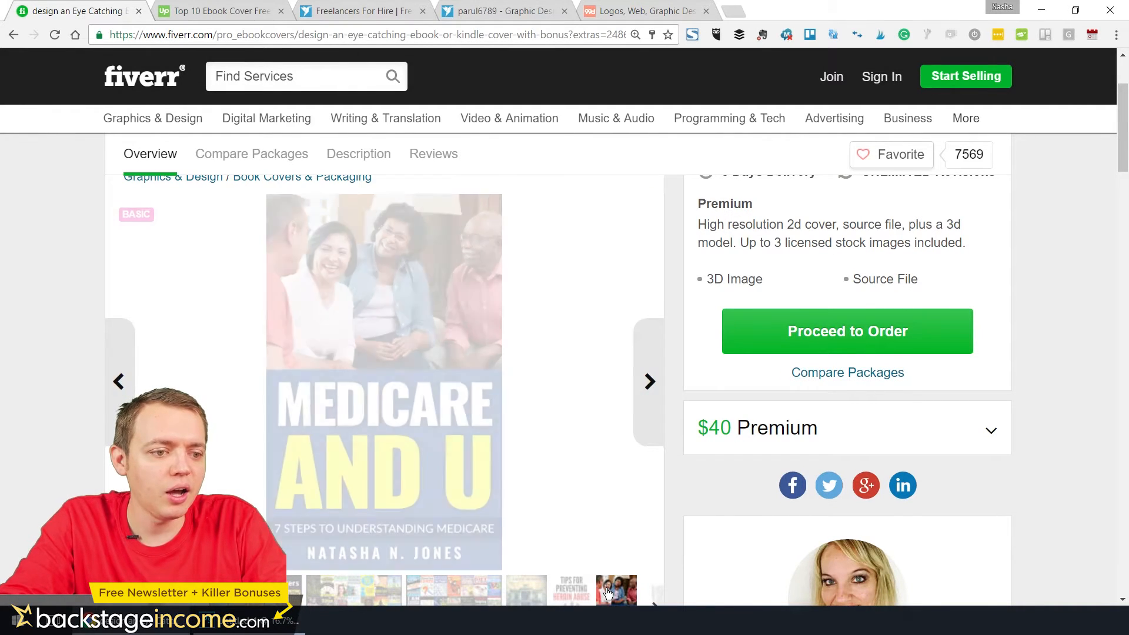
left_click(652, 599)
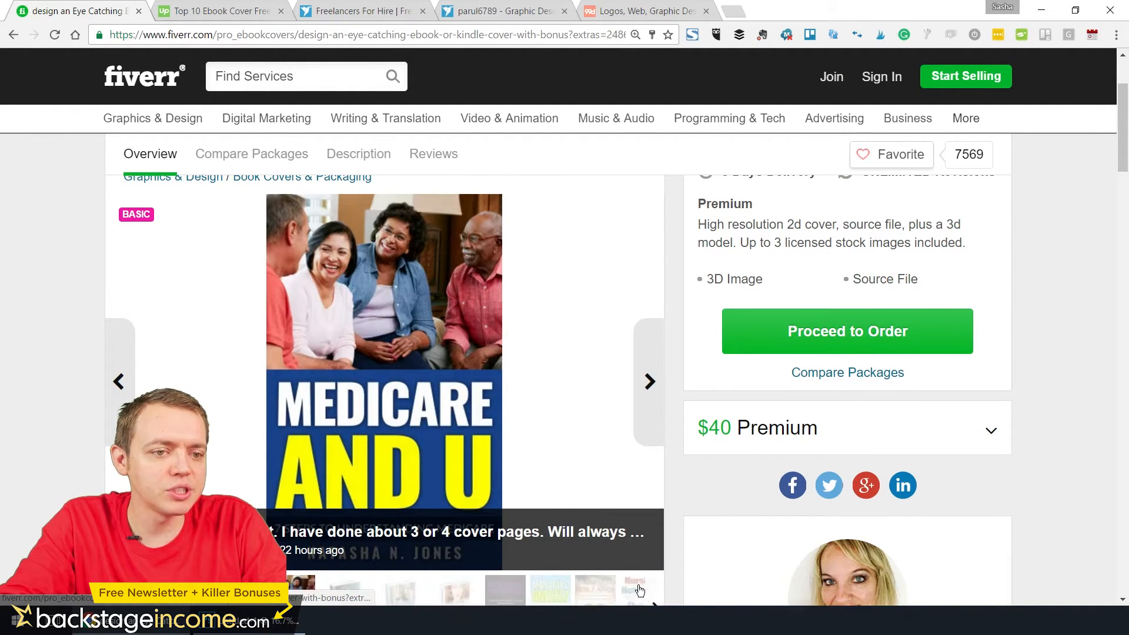
left_click(345, 594)
left_click(398, 600)
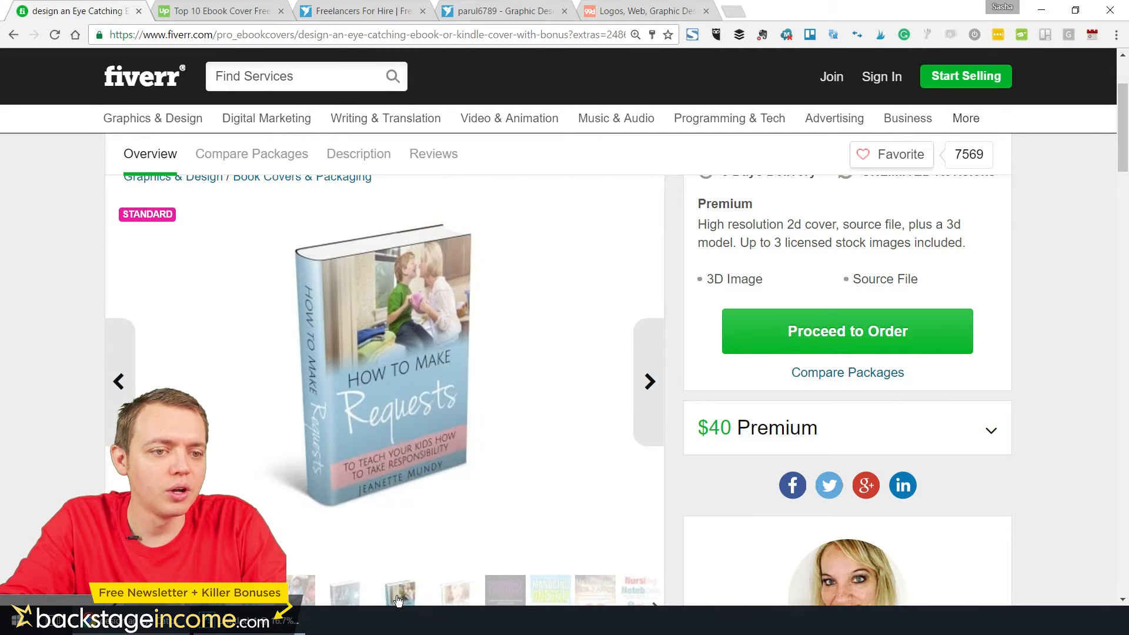
left_click(595, 591)
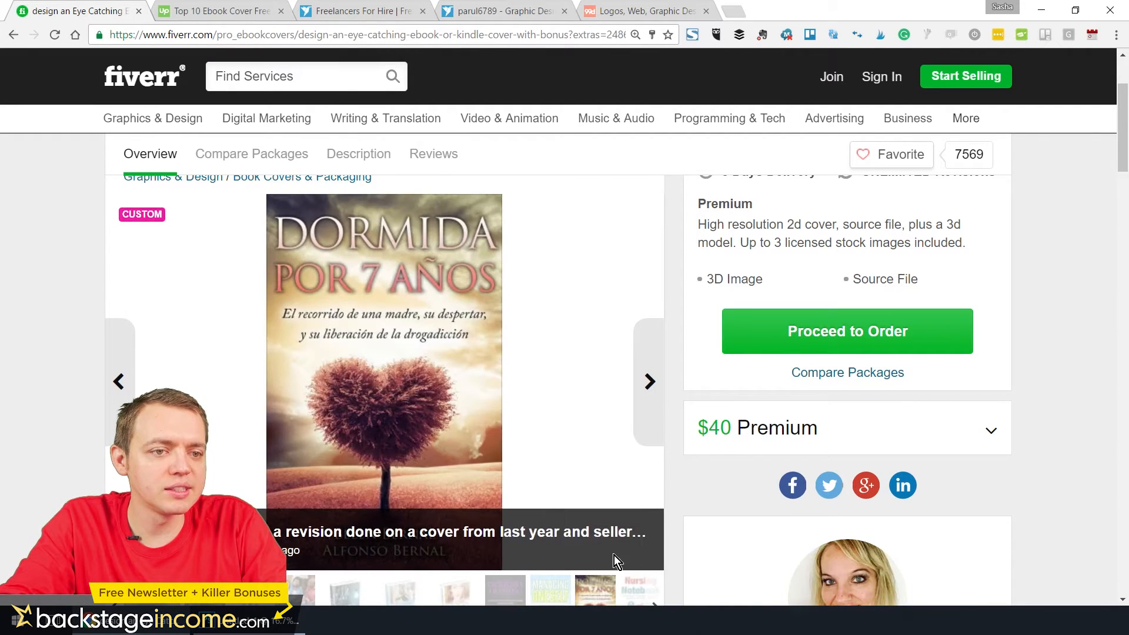
left_click(638, 588)
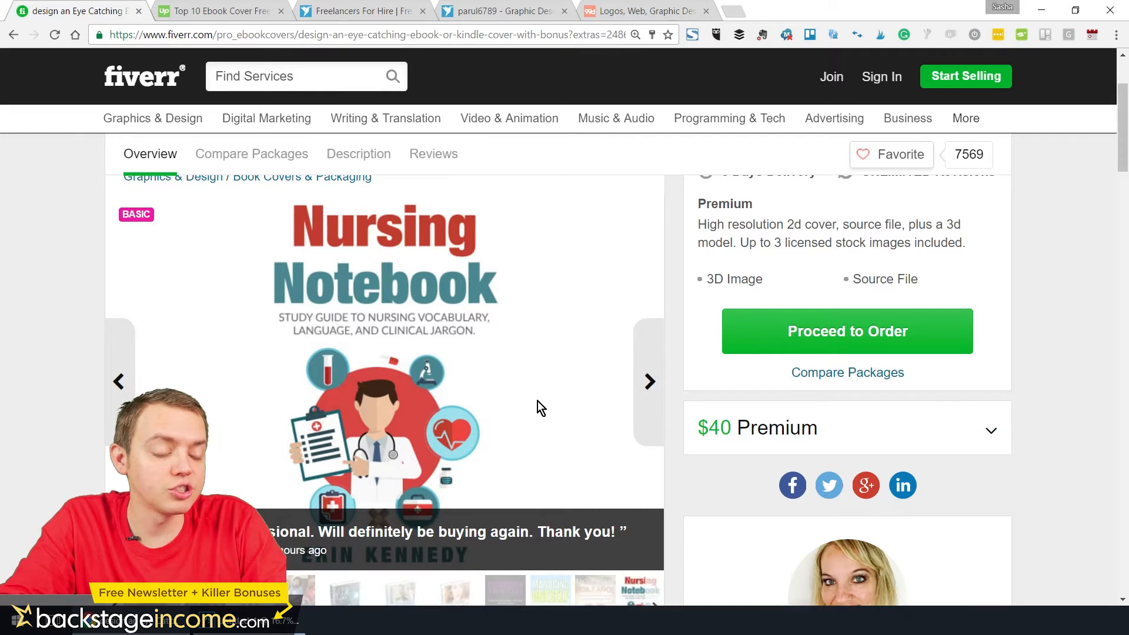
Compare what the gig's Basic, Standard and Premium packages include
scroll(537, 406, "down", 9)
scroll(538, 403, "up", 3)
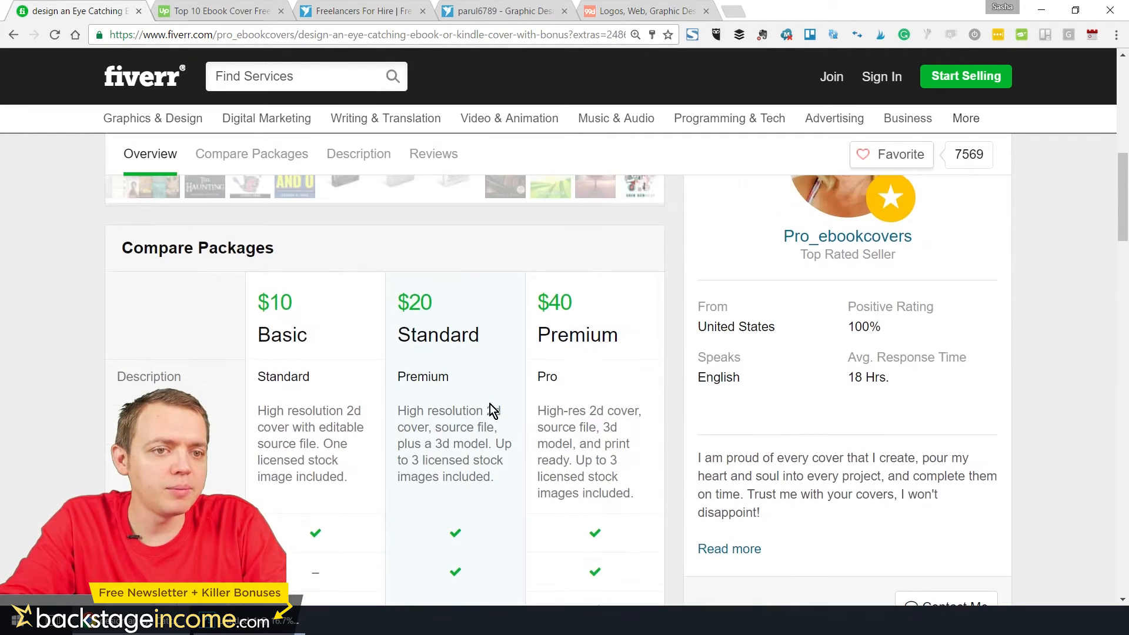
scroll(283, 345, "down", 2)
scroll(283, 352, "up", 2)
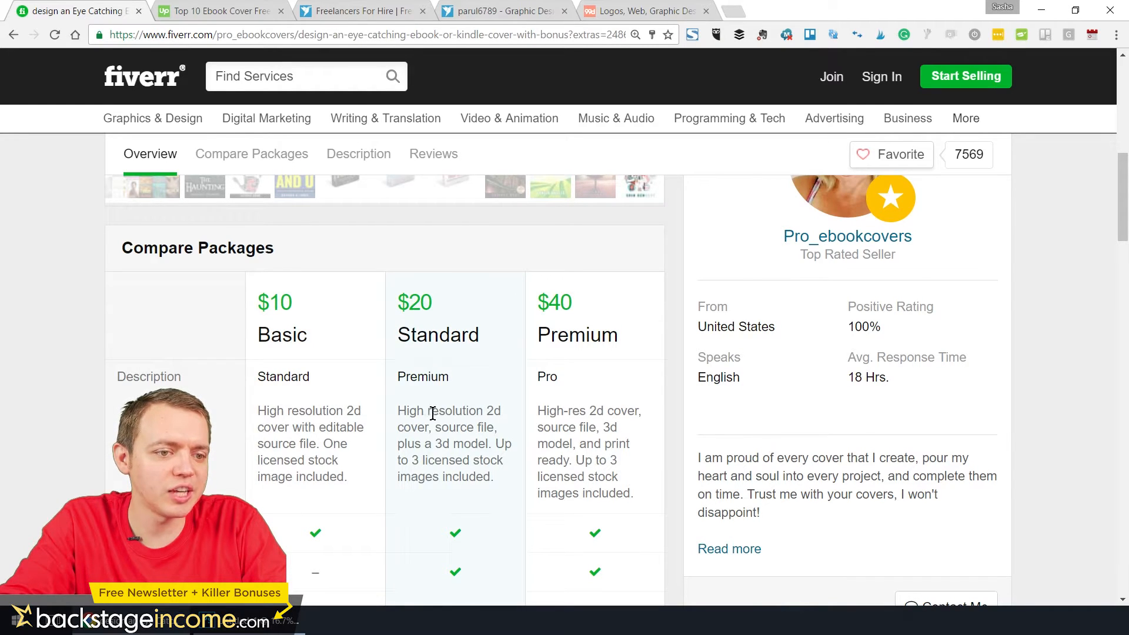
scroll(434, 418, "down", 2)
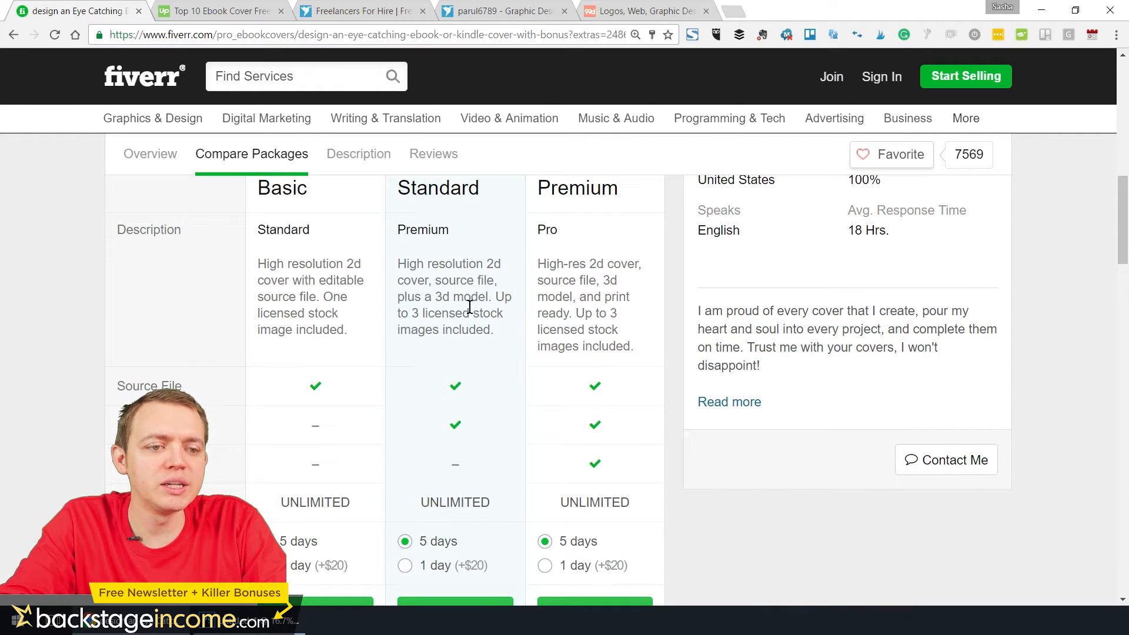
scroll(469, 311, "up", 2)
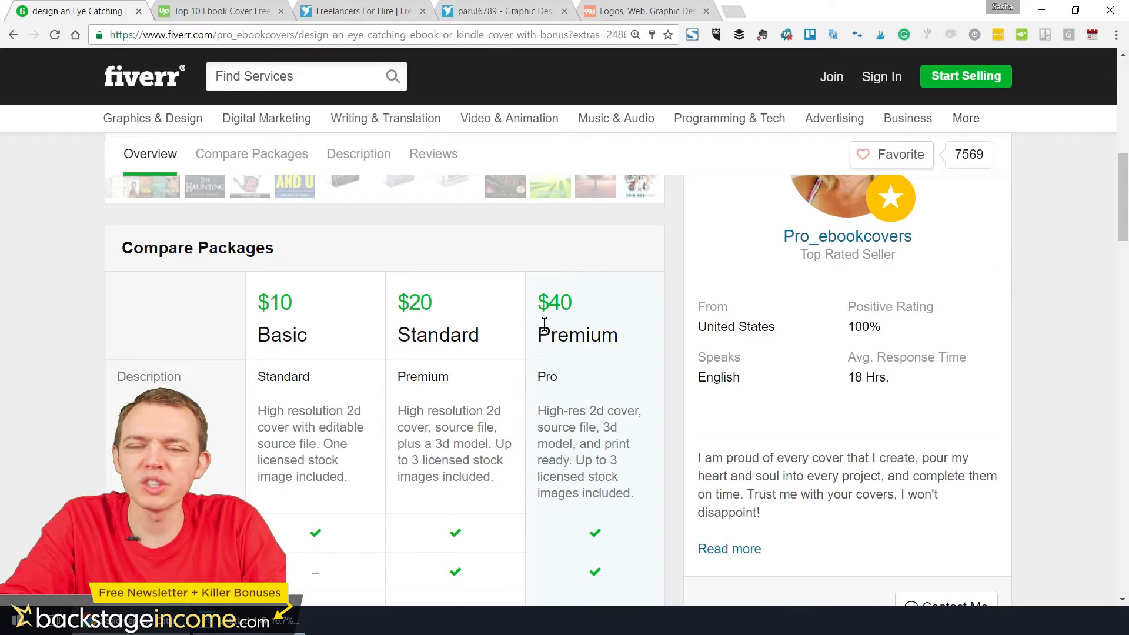
Return to the ebook cover search results and open the "I will design 2 Ebook Cover in 24 Hours" gig
left_click(13, 34)
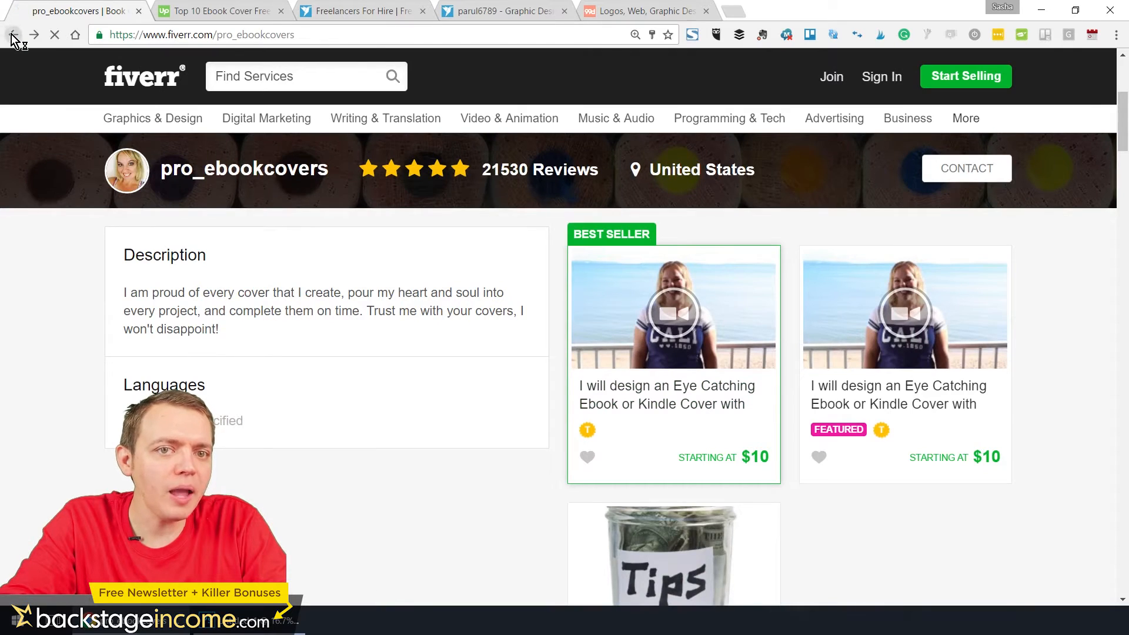
left_click(13, 35)
scroll(676, 321, "down", 3)
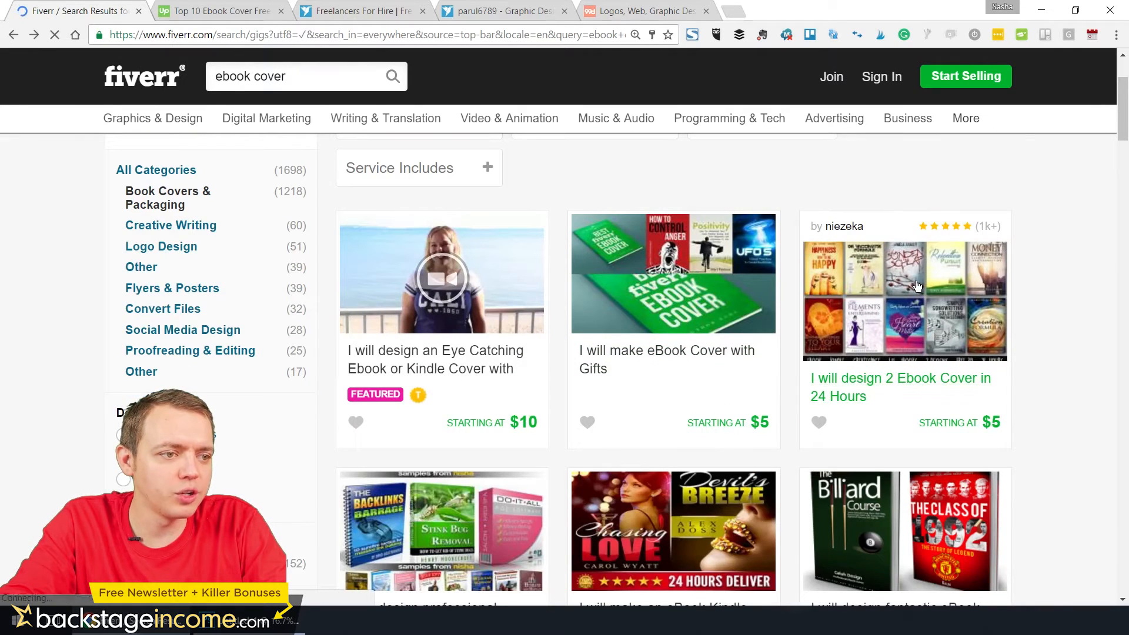
left_click(887, 273)
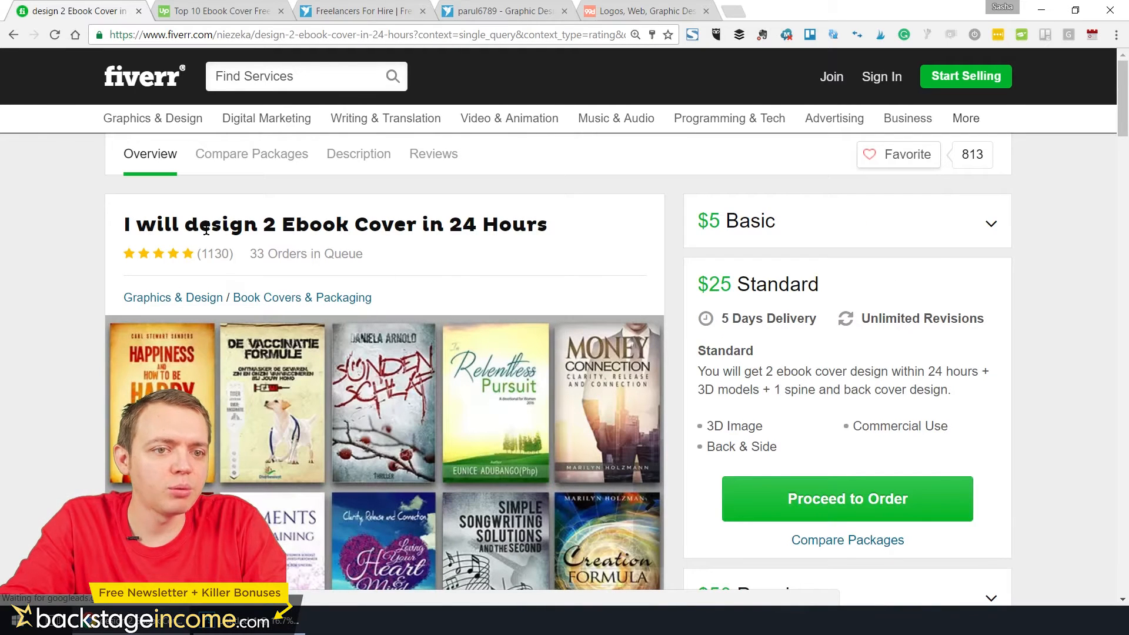
View this gig's second sample collage and the "Beyond the Pain" and "2 Weeks in Thailand" covers
scroll(513, 249, "down", 3)
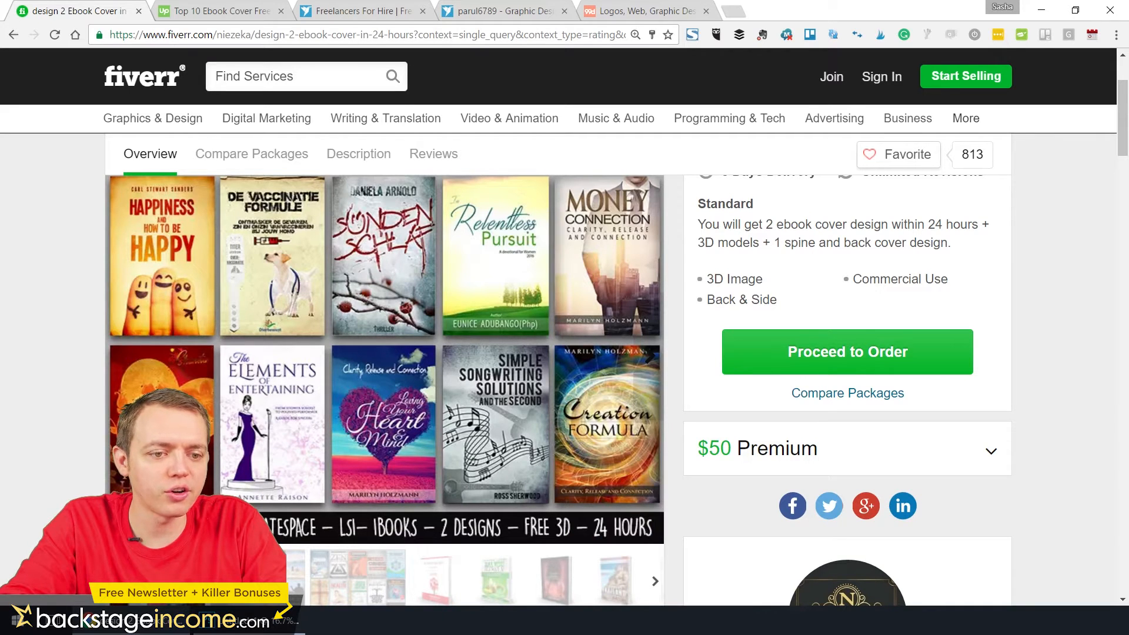
left_click(258, 576)
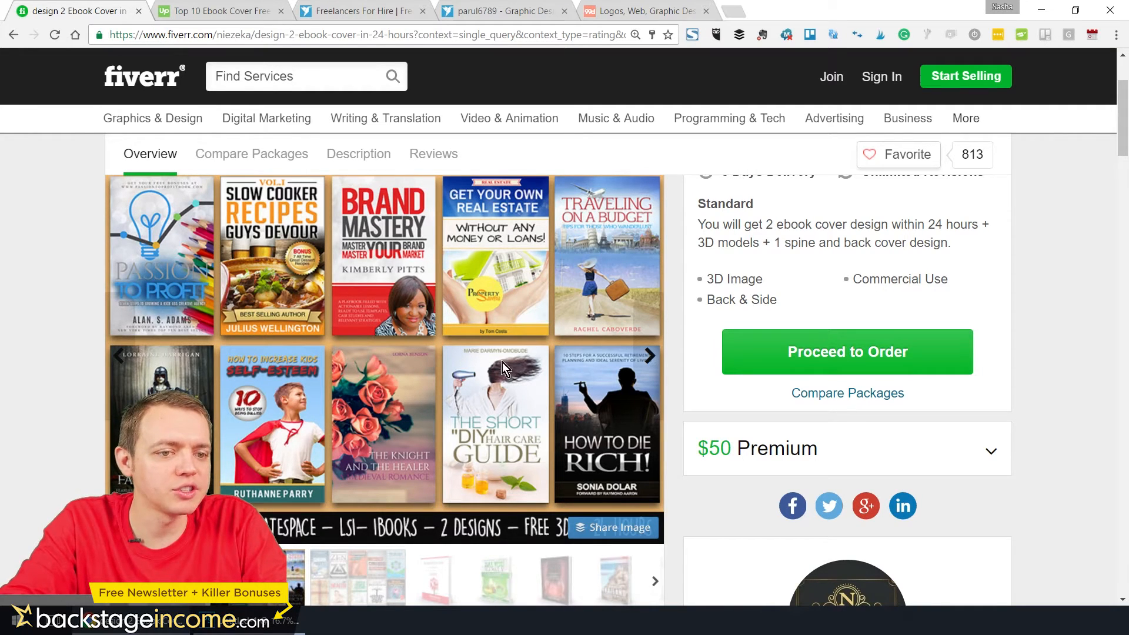
left_click(440, 571)
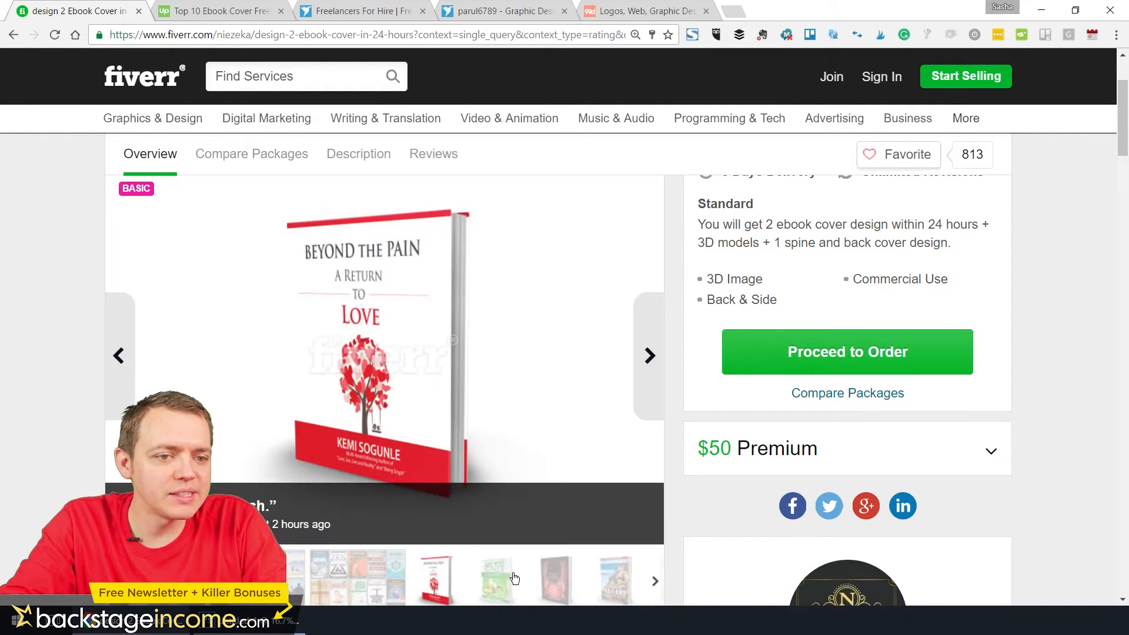
left_click(615, 579)
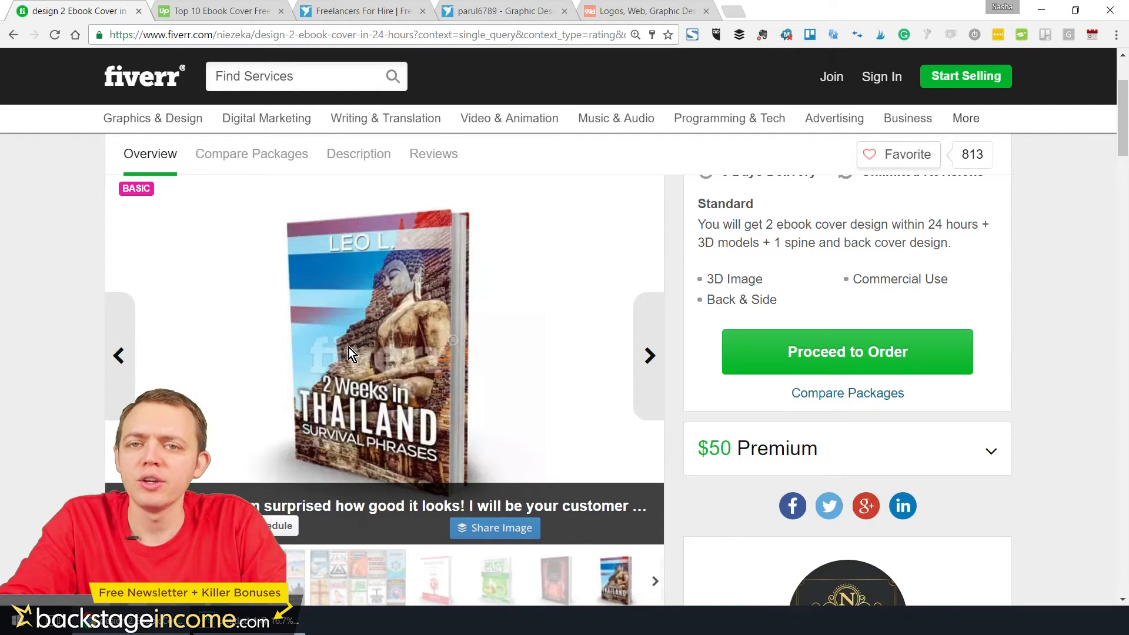
Compare the Basic, Standard and Premium packages of the two-cover gig
scroll(348, 347, "down", 5)
scroll(350, 354, "down", 3)
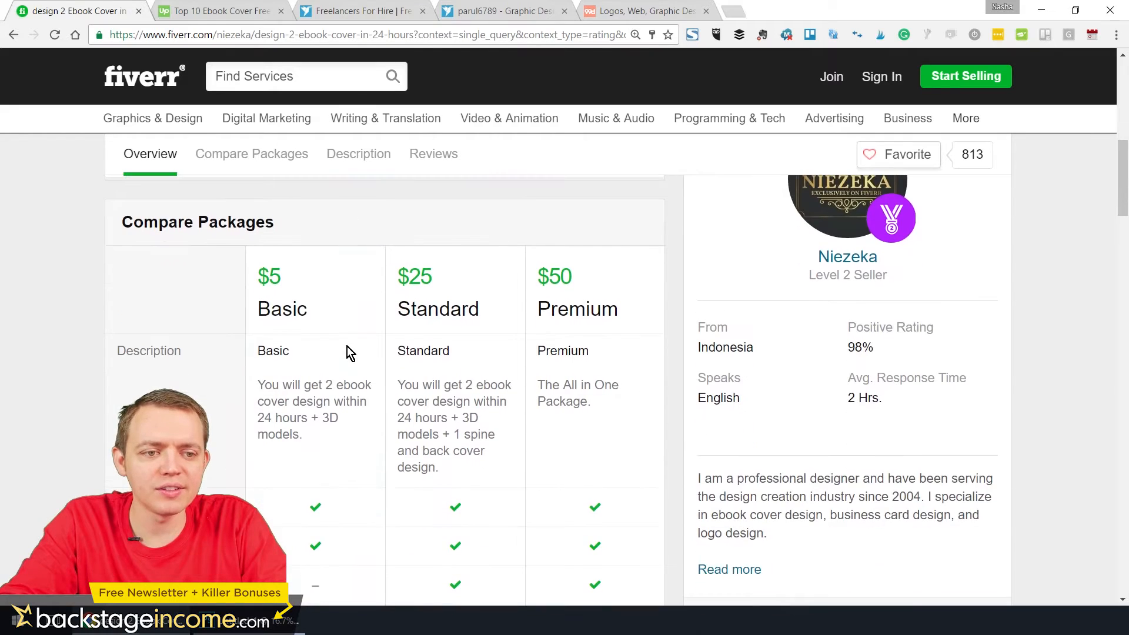
scroll(309, 319, "down", 2)
scroll(308, 320, "up", 2)
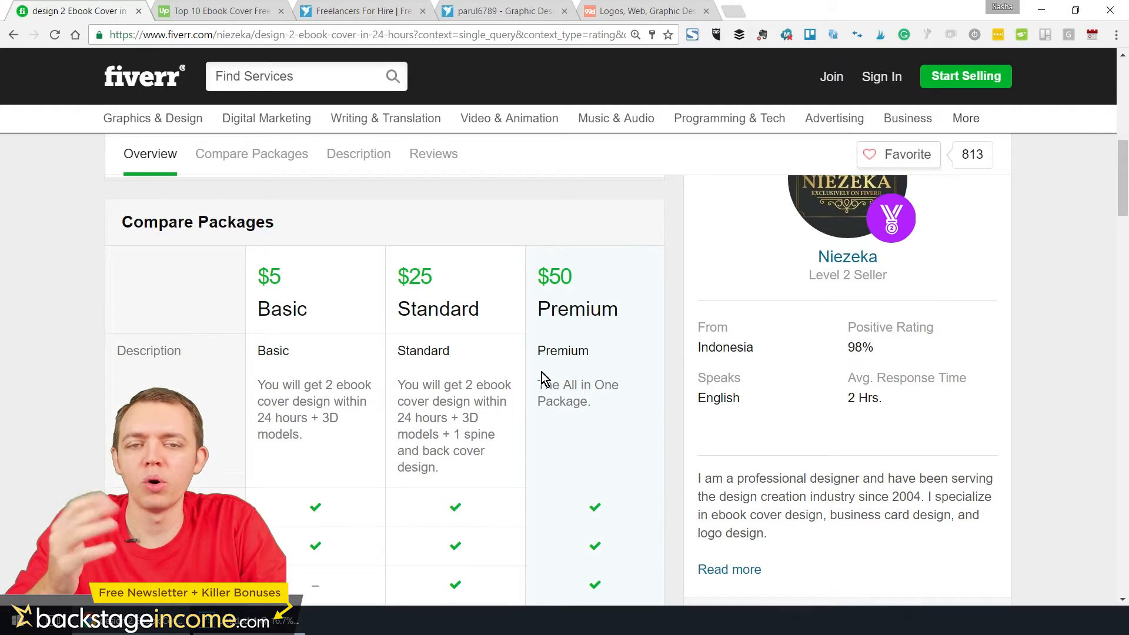
Read the two-cover gig's description, its notes on what each price includes, and the buyer reviews
scroll(540, 385, "down", 6)
scroll(535, 389, "down", 8)
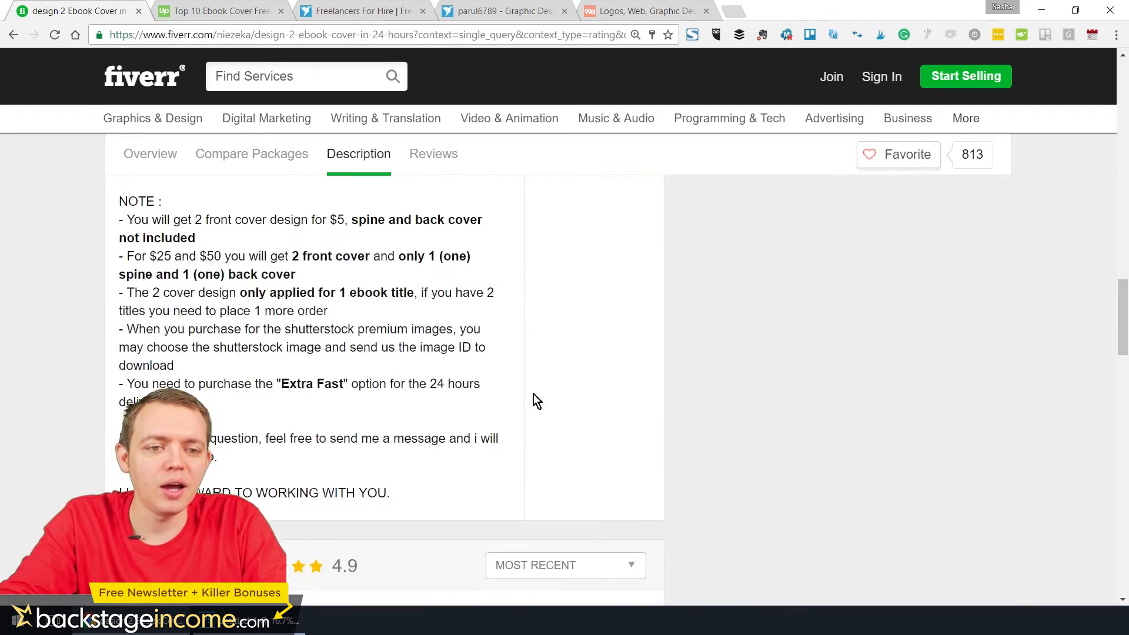
scroll(530, 389, "up", 3)
scroll(468, 382, "up", 2)
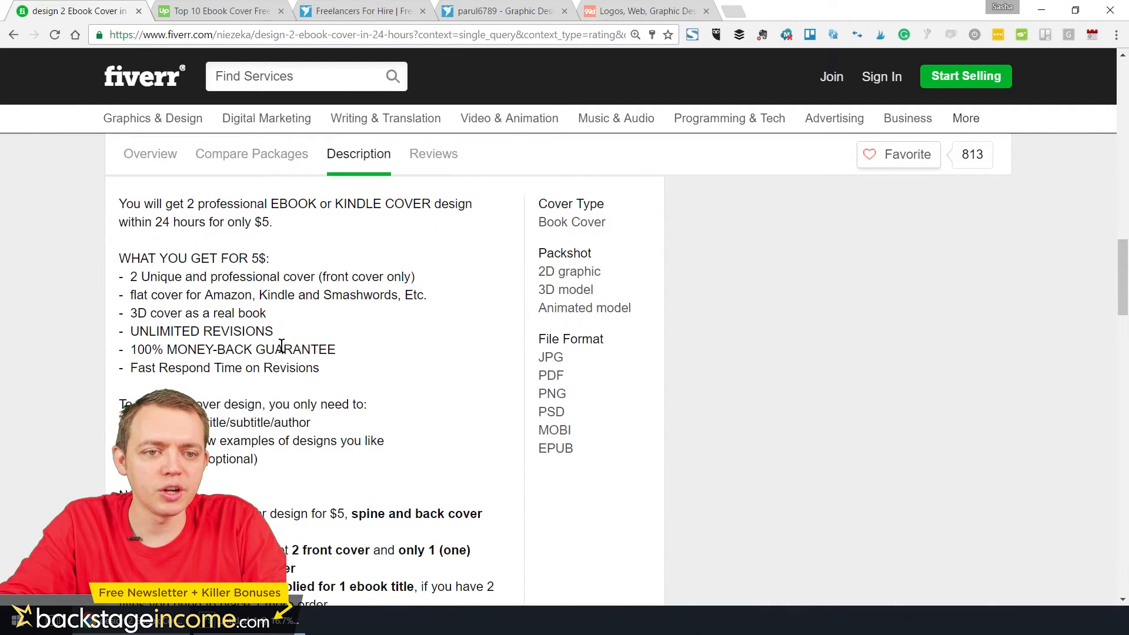
scroll(234, 364, "down", 7)
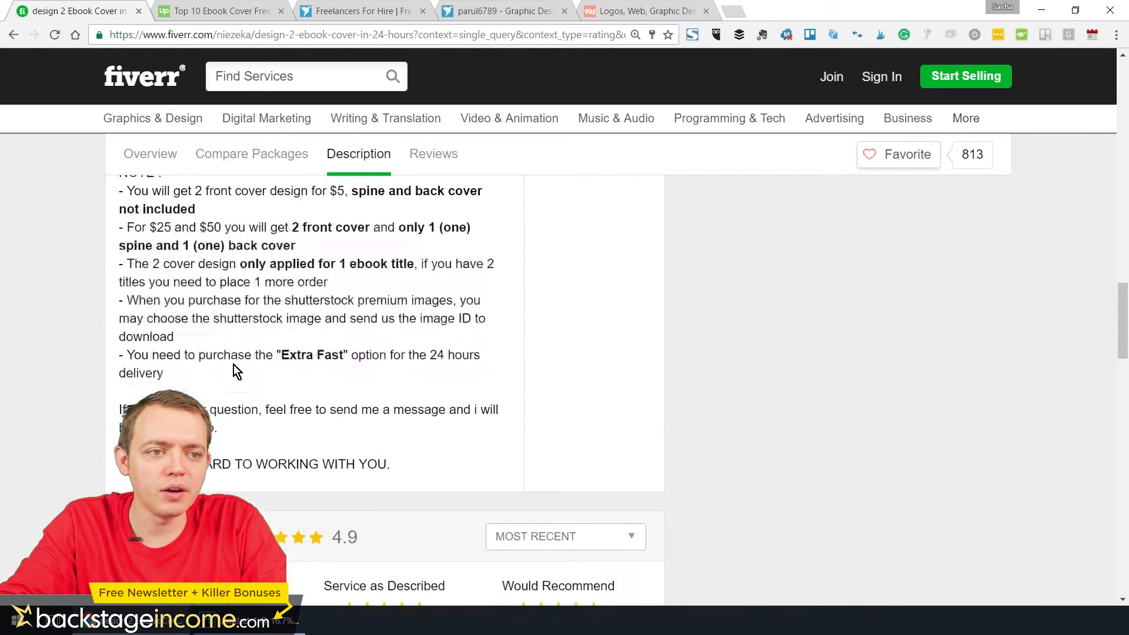
scroll(241, 355, "down", 10)
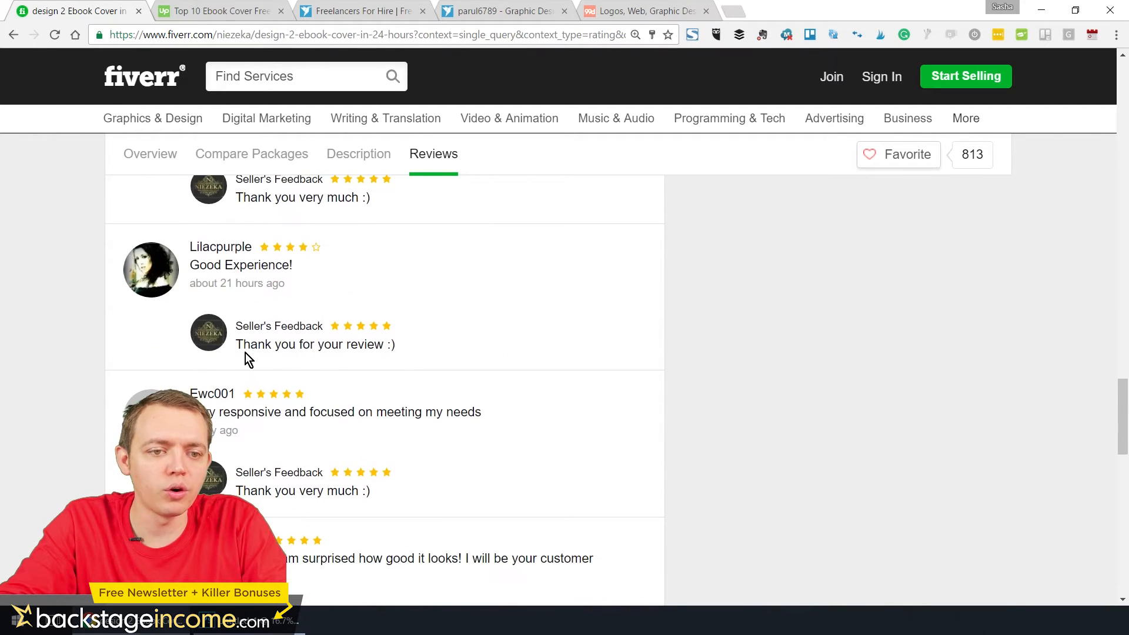
Go back to the ebook cover search results and switch to the Upwork page of ebook cover freelancers
left_click(13, 36)
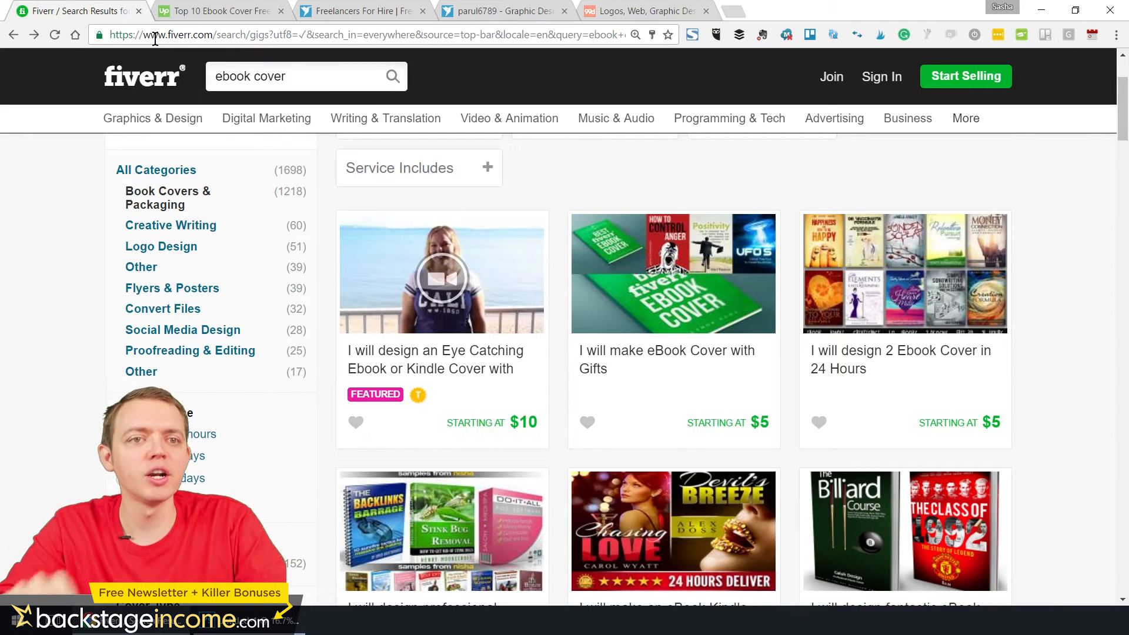
left_click(239, 19)
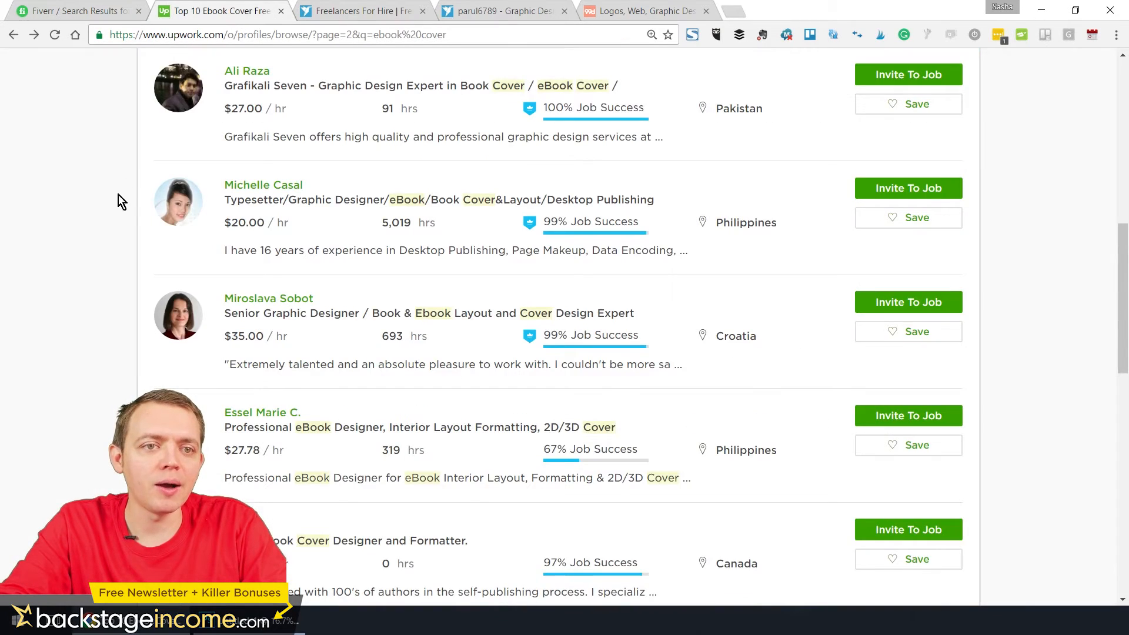
Check the freelancers-for-hire listing for ebook on Freelancer.com and return to the Upwork results
scroll(117, 238, "up", 10)
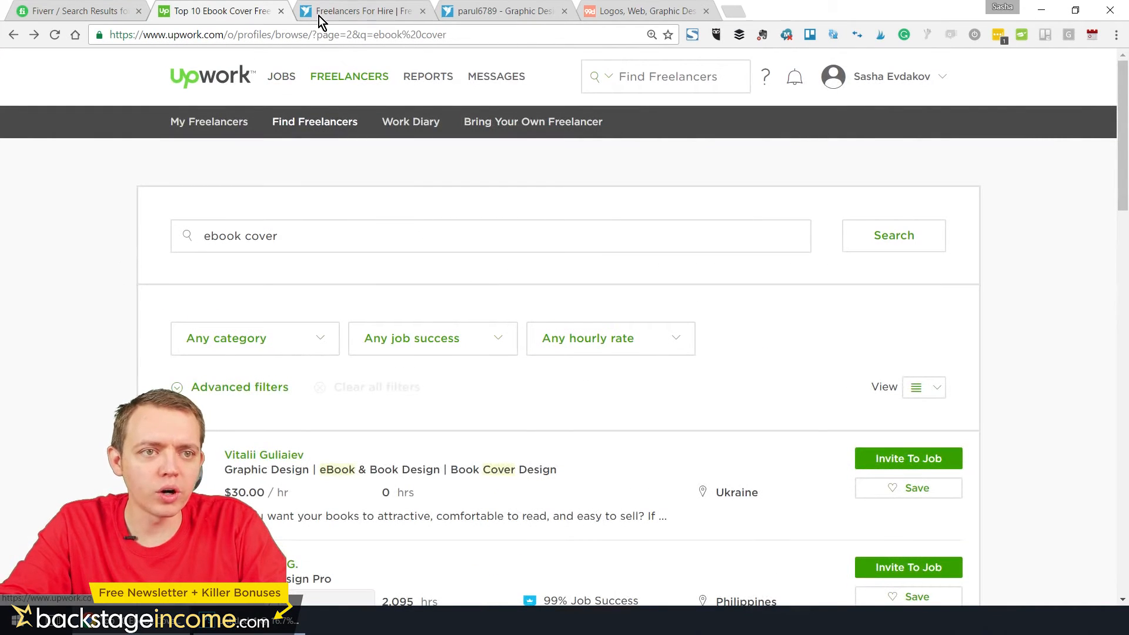
left_click(320, 16)
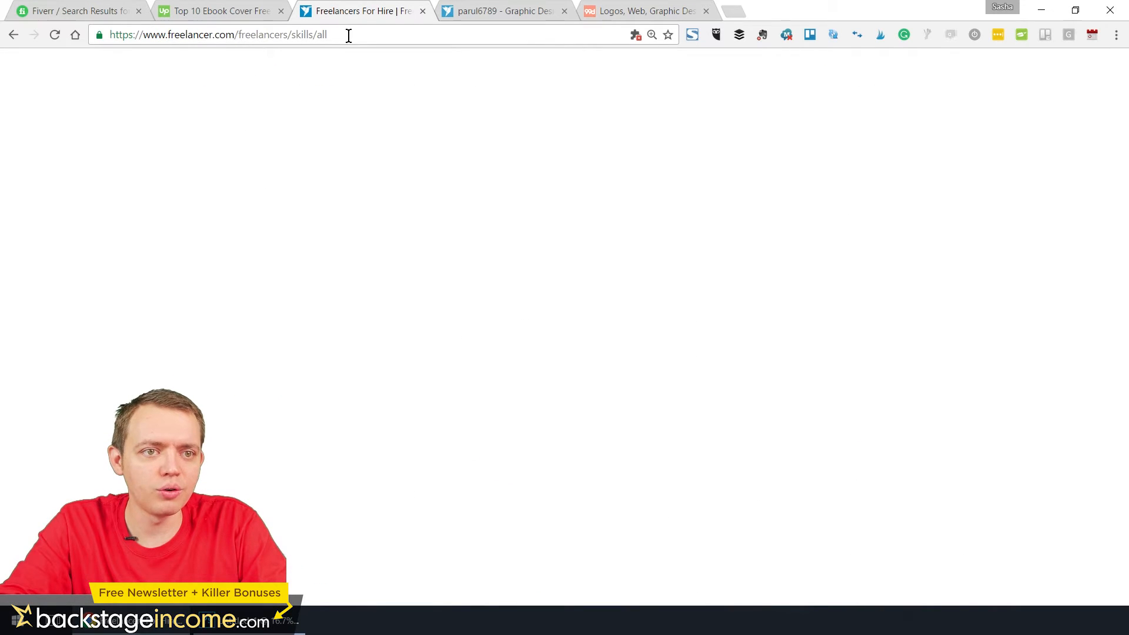
left_click(349, 36)
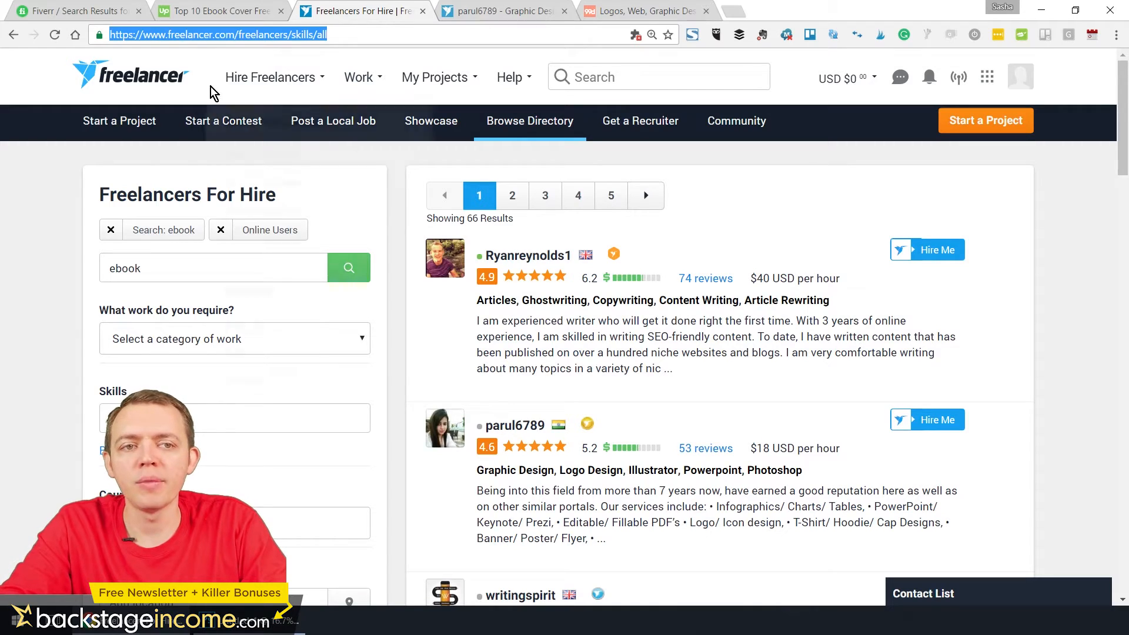
left_click(203, 12)
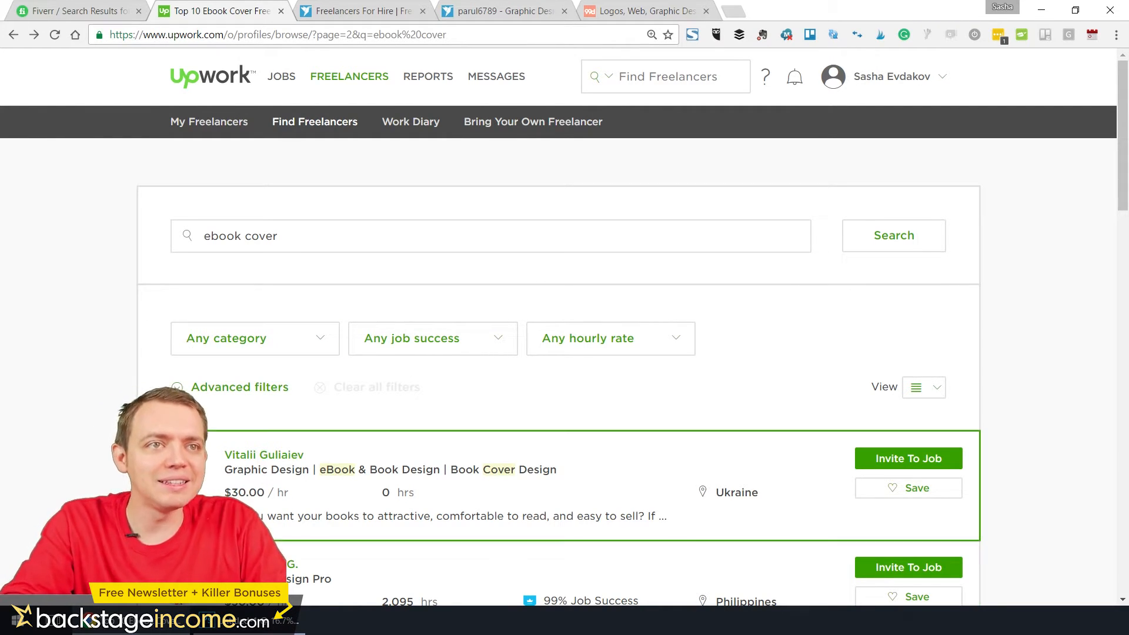
Compare the hourly rates, hours worked and job success of the ebook cover freelancers in the Upwork results
scroll(151, 353, "down", 5)
scroll(154, 377, "up", 5)
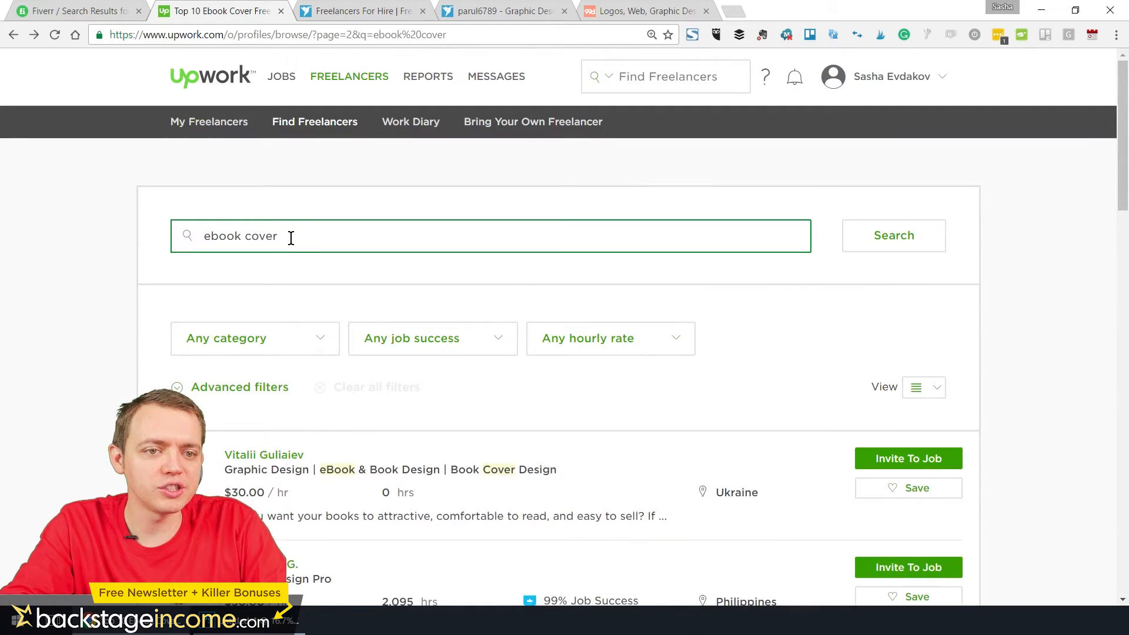
scroll(291, 238, "down", 5)
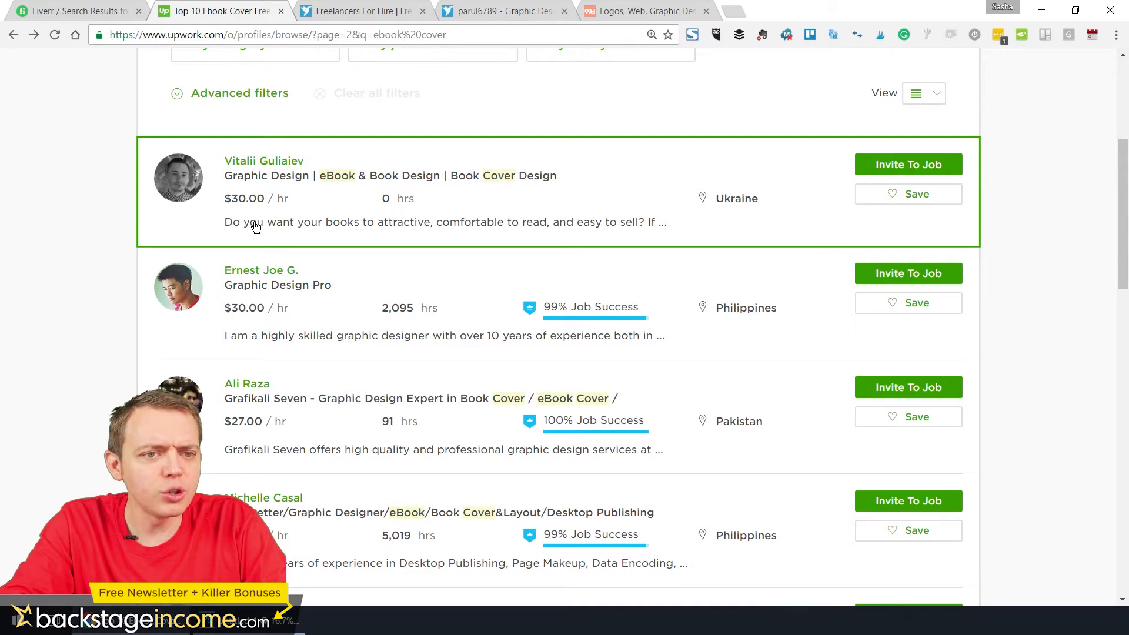
scroll(236, 256, "down", 5)
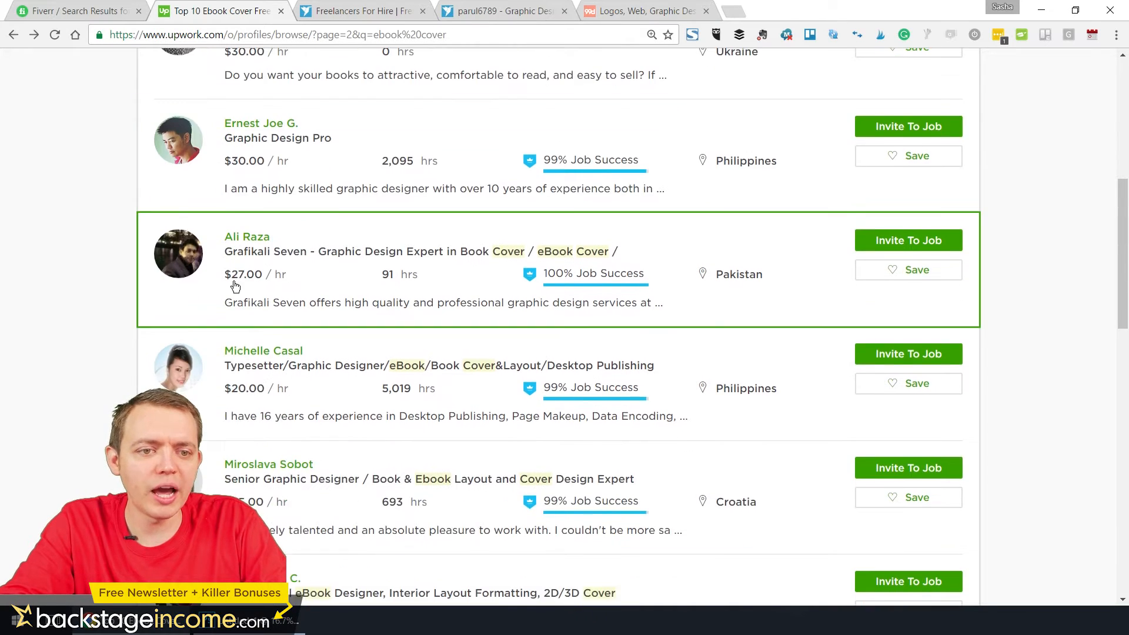
scroll(248, 336, "down", 2)
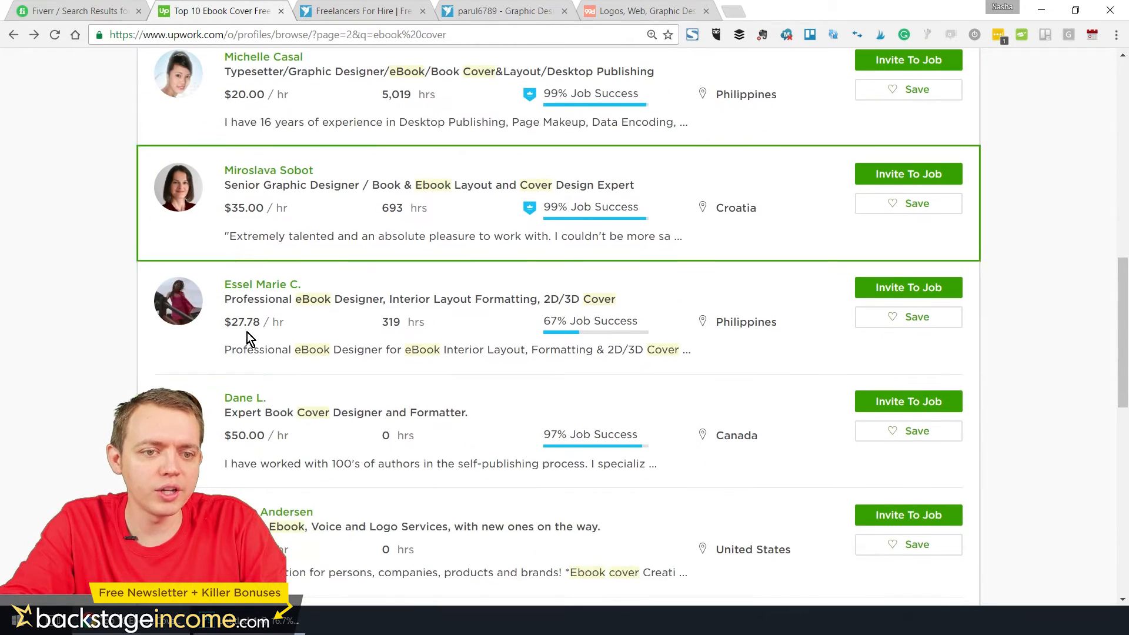
Open the profile of the senior graphic designer from Croatia and look through the client feedback and first portfolio page
left_click(298, 176)
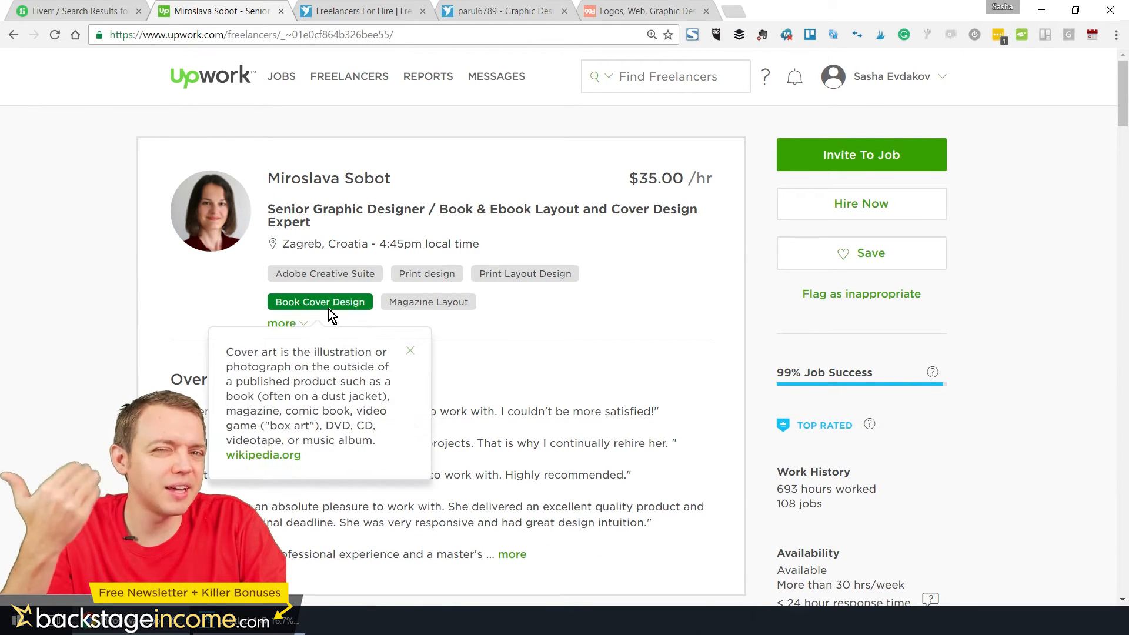
scroll(331, 318, "down", 5)
scroll(318, 282, "down", 20)
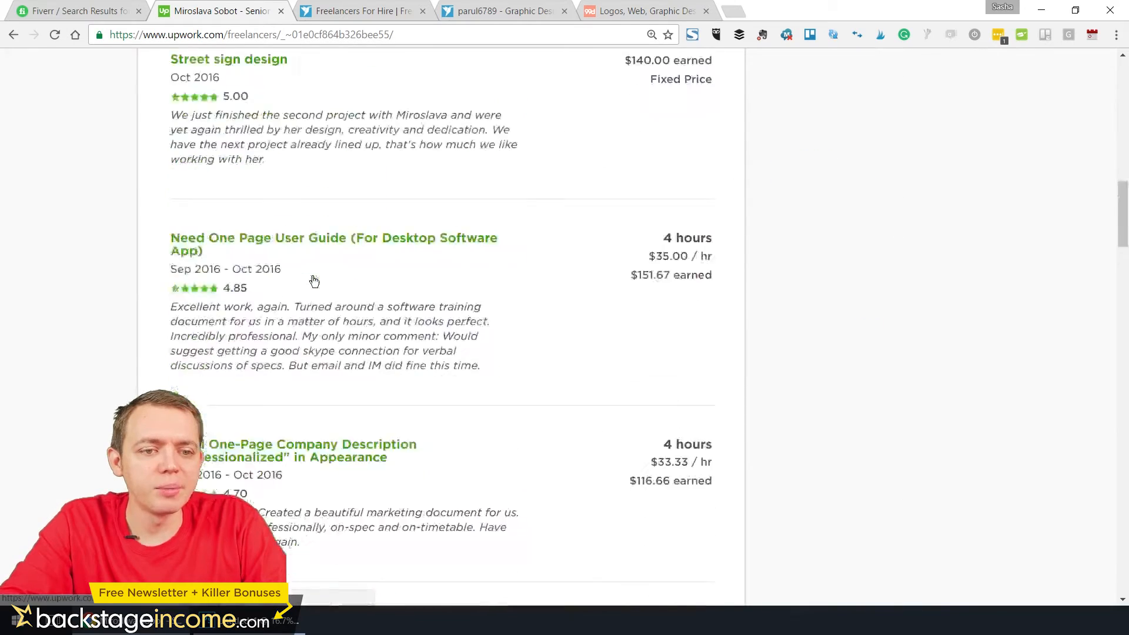
scroll(315, 279, "down", 15)
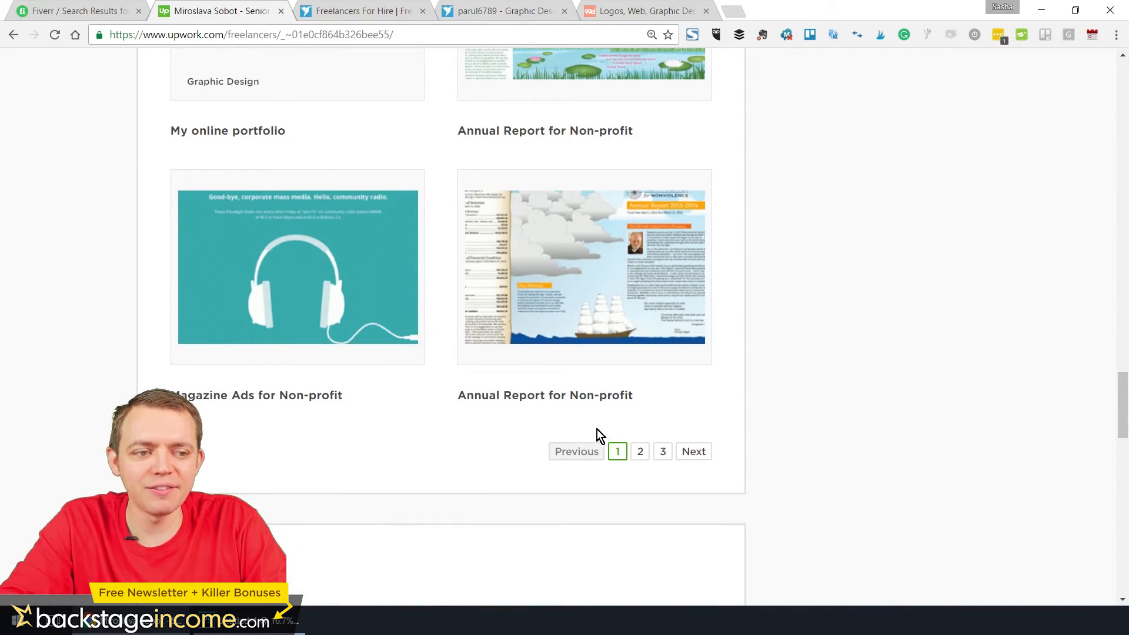
View pages 2 and 3 of this designer's portfolio and go back to the ebook cover results
left_click(640, 451)
scroll(538, 381, "up", 3)
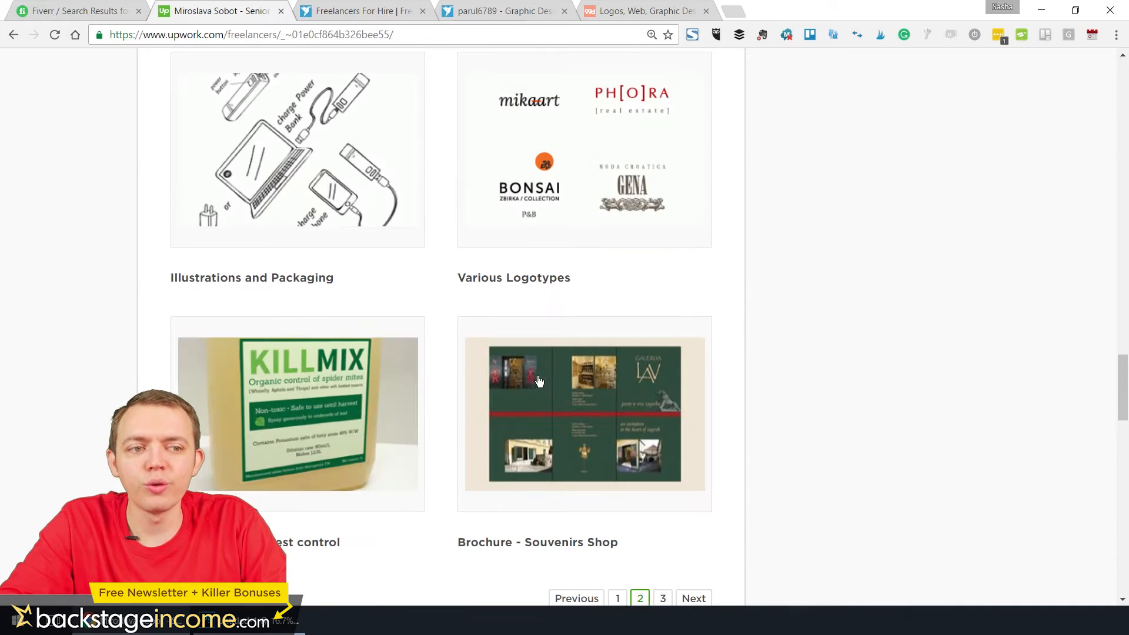
scroll(538, 381, "down", 3)
left_click(663, 452)
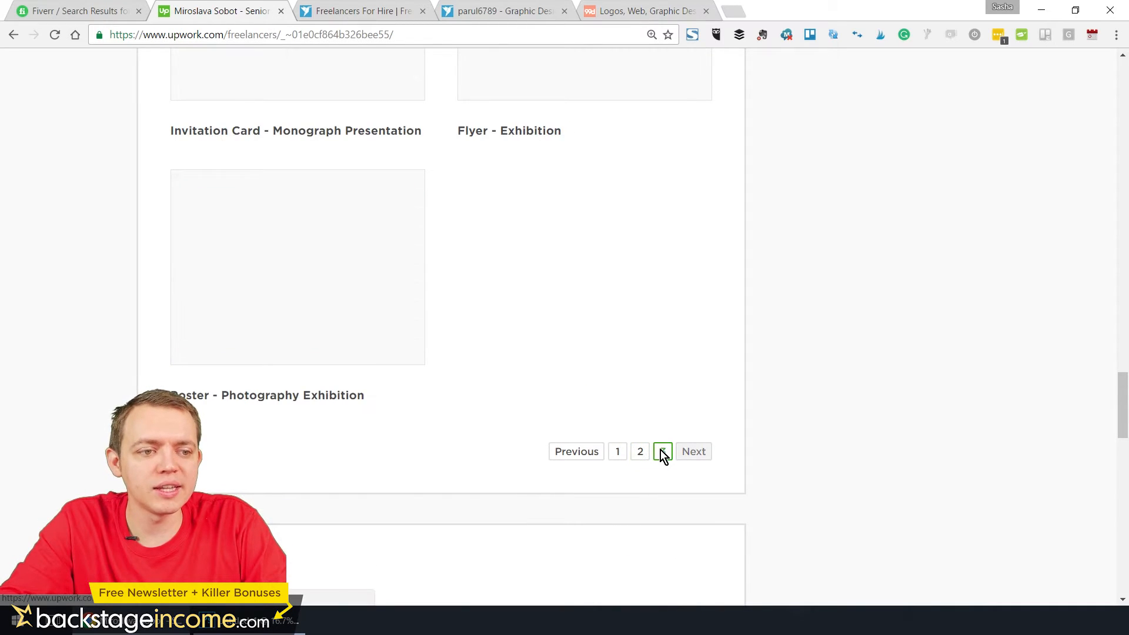
scroll(634, 436, "up", 3)
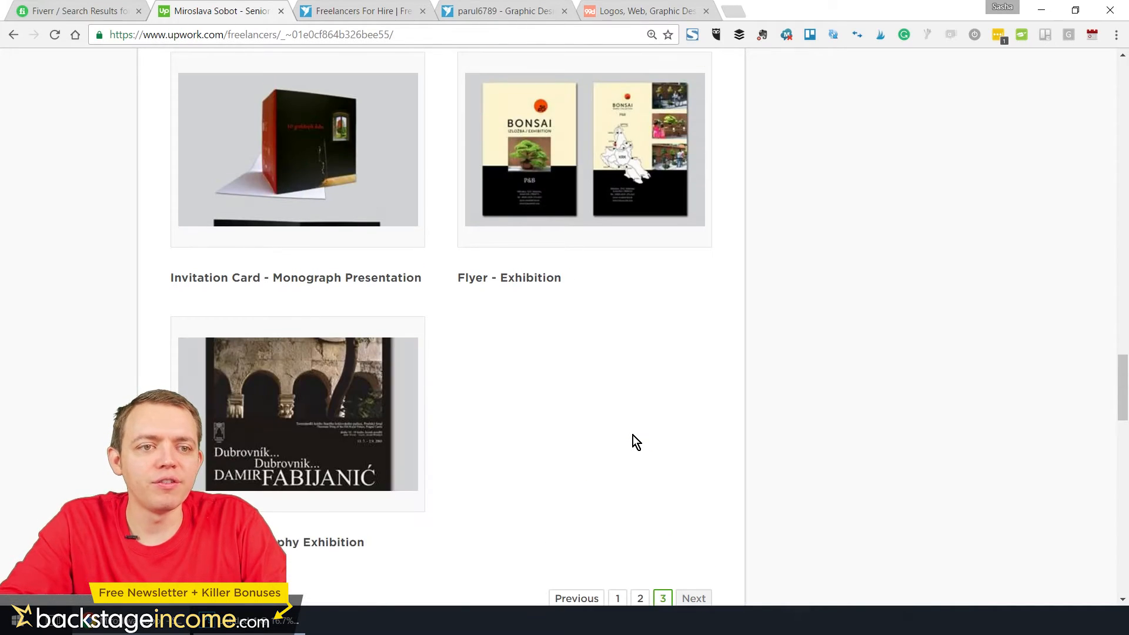
left_click(14, 35)
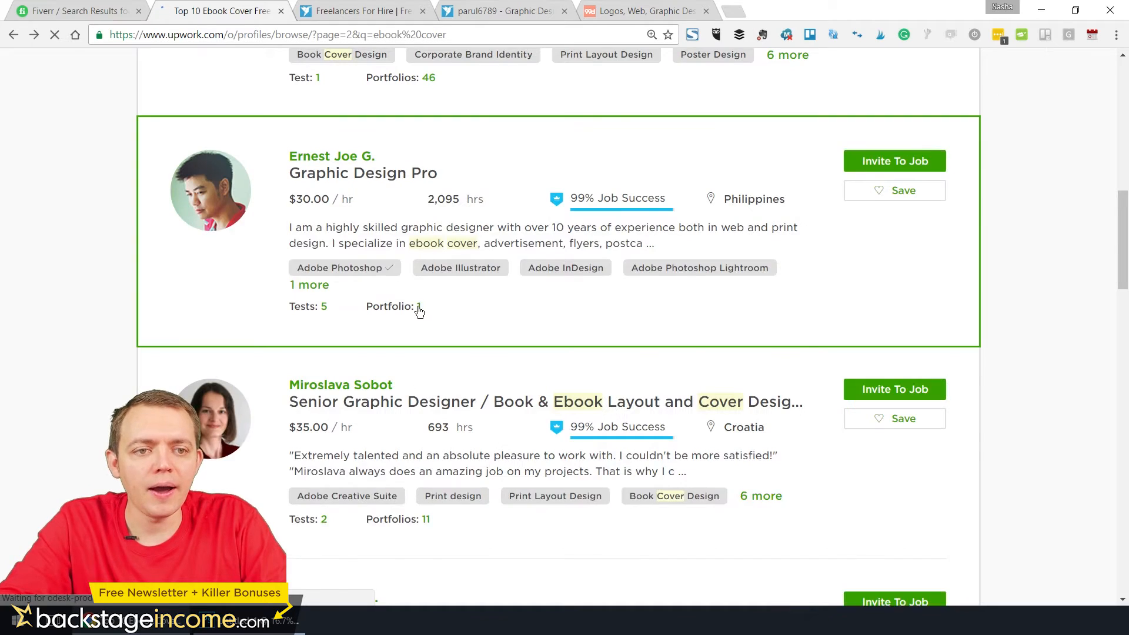
Check the profile of the "Expert Book Cover Designer and Formatter" from Canada and return to the results
scroll(418, 310, "down", 7)
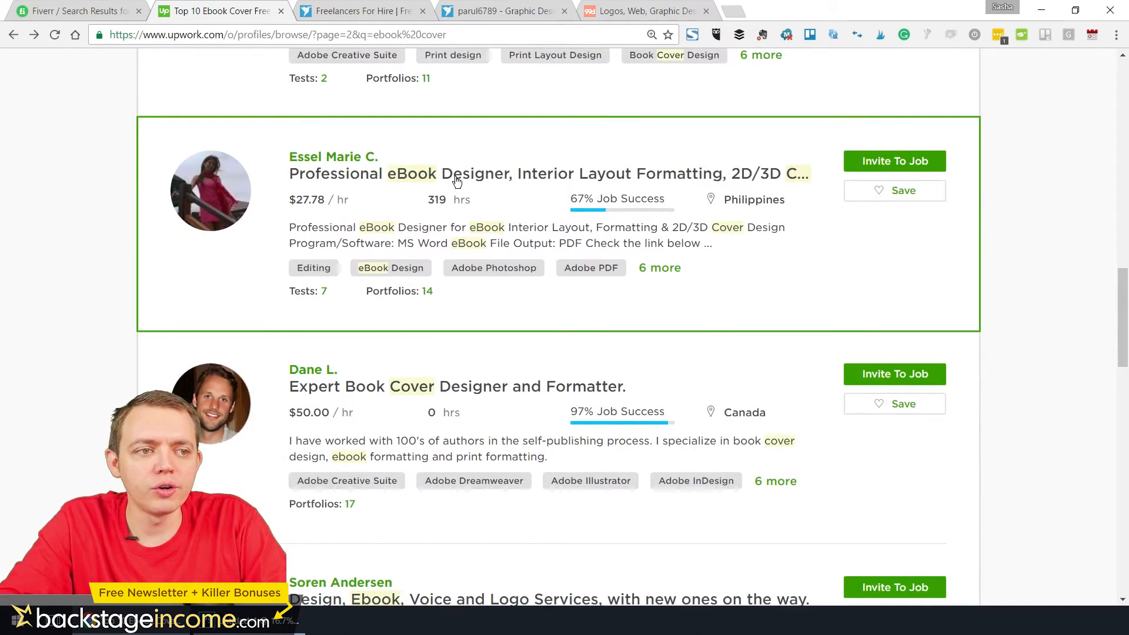
left_click(450, 389)
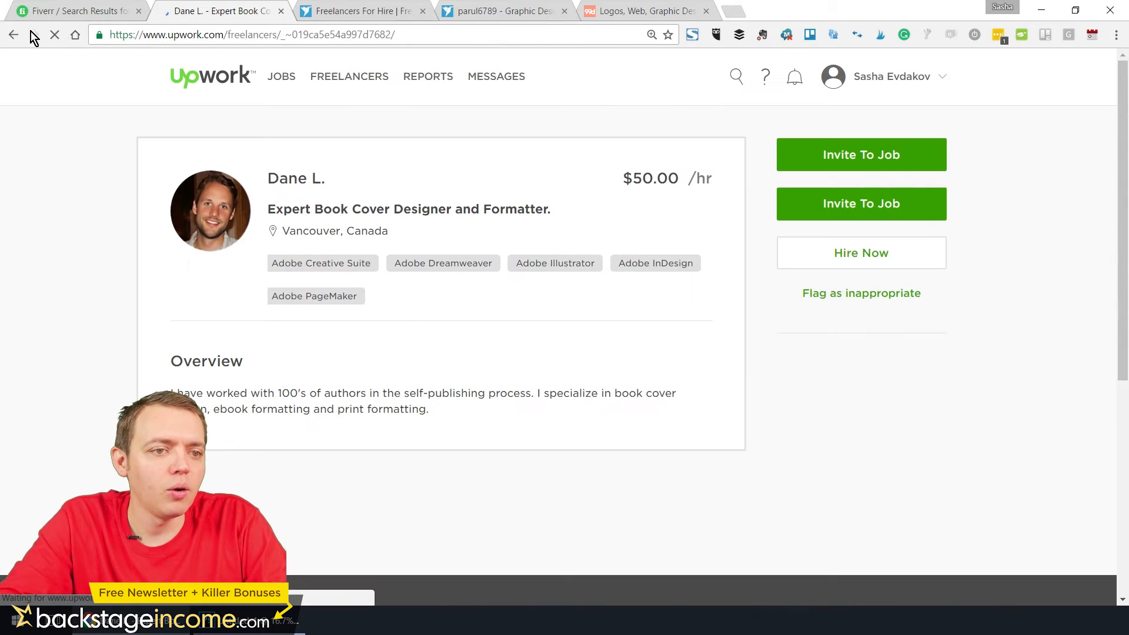
left_click(16, 34)
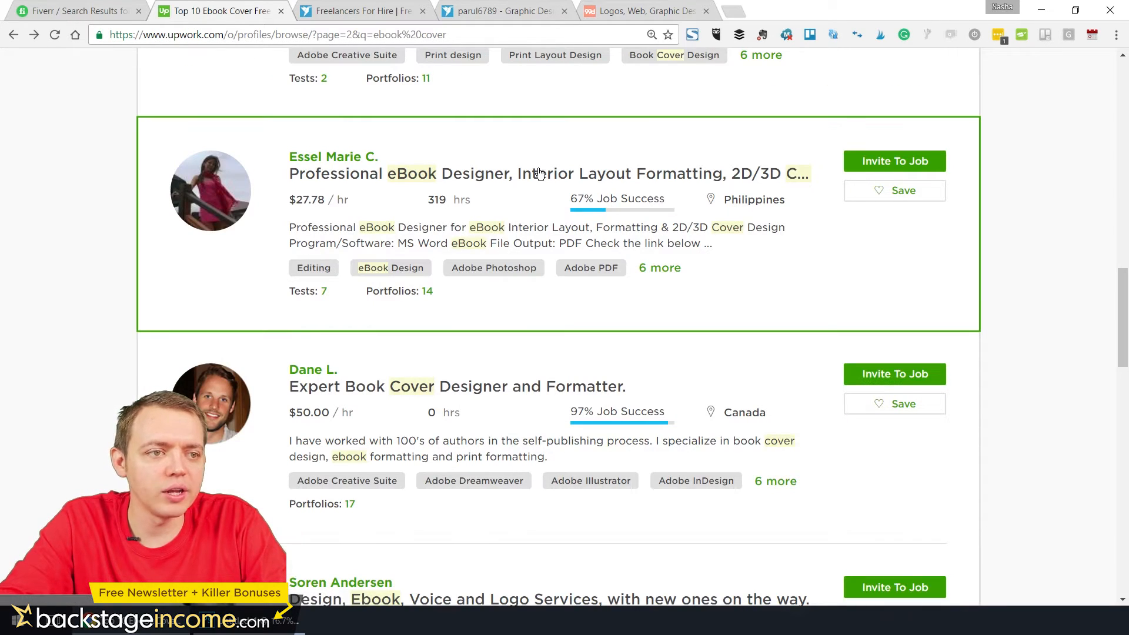
Open the "Professional eBook Designer, Interior Layout Formatting, 2D/3D Cover" profile and examine its overview, work history and first portfolio page
left_click(540, 172)
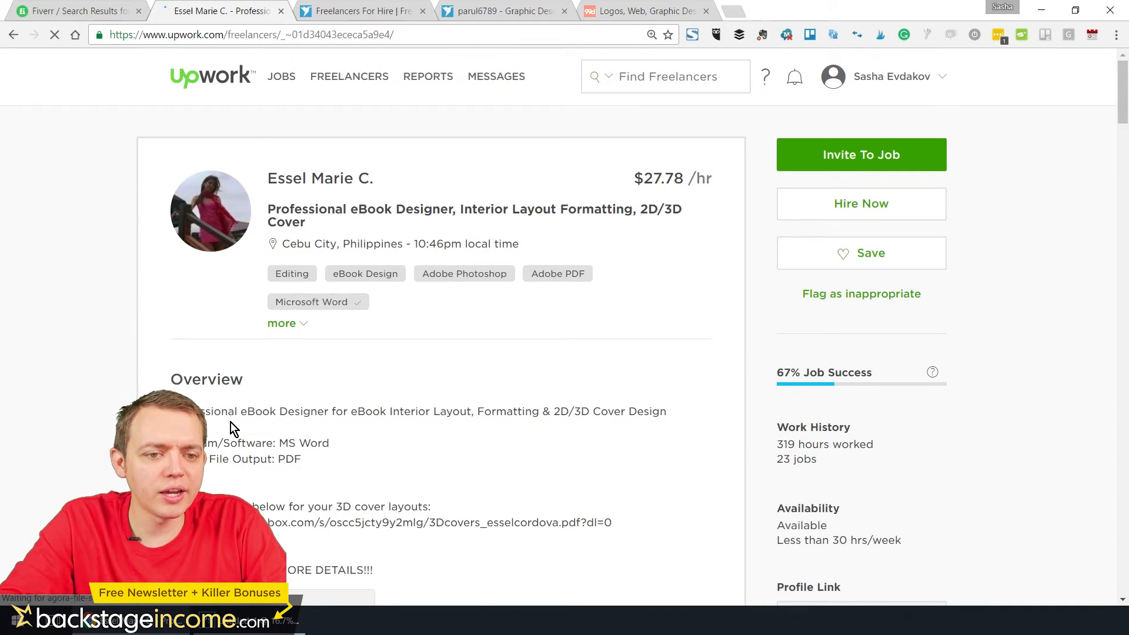
scroll(247, 377, "down", 2)
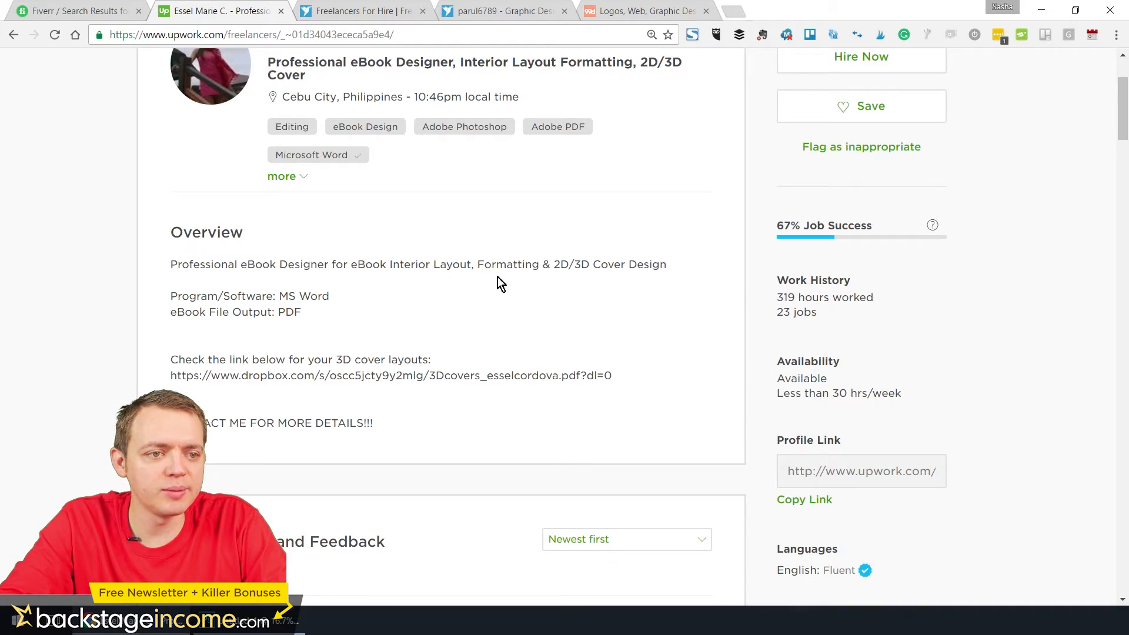
scroll(281, 355, "down", 2)
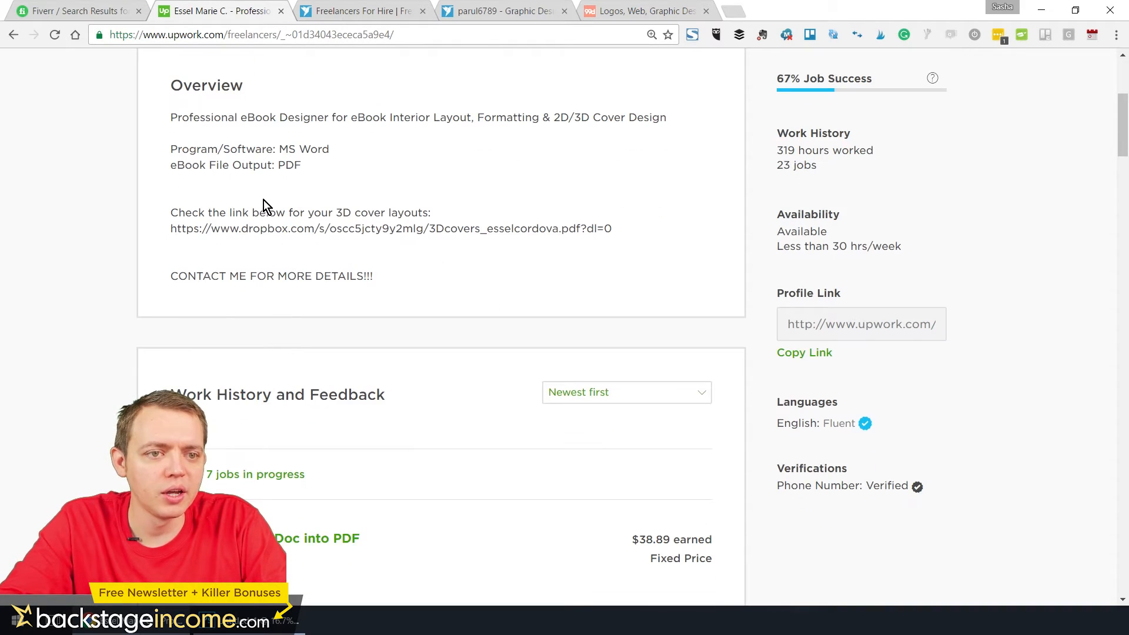
scroll(431, 244, "down", 8)
scroll(411, 275, "down", 15)
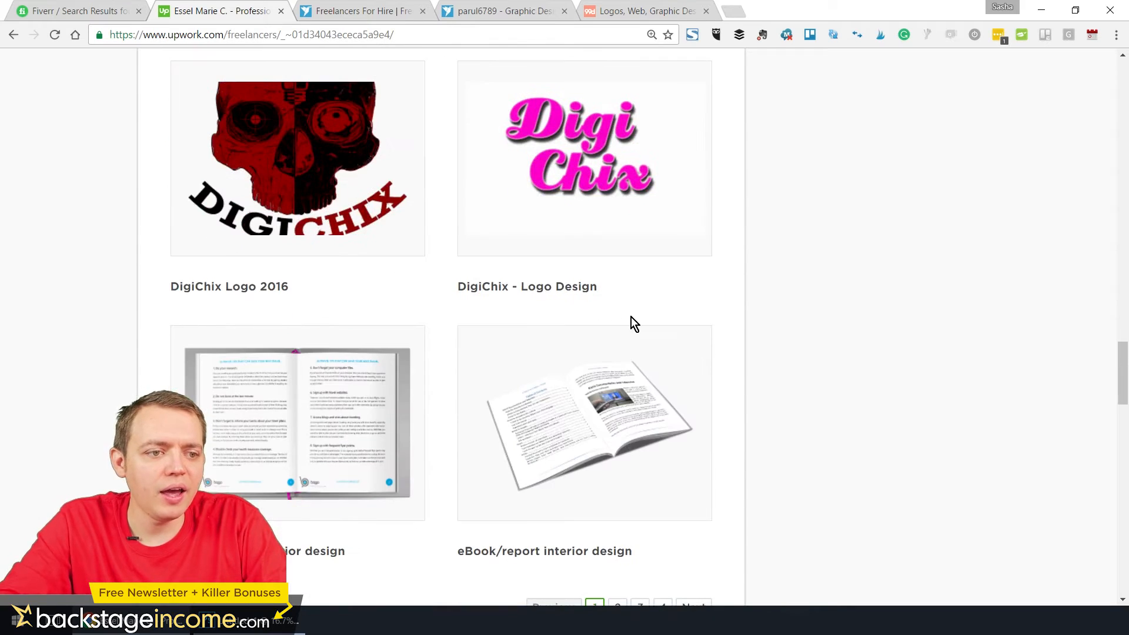
scroll(359, 405, "down", 3)
scroll(373, 404, "up", 3)
scroll(611, 583, "down", 3)
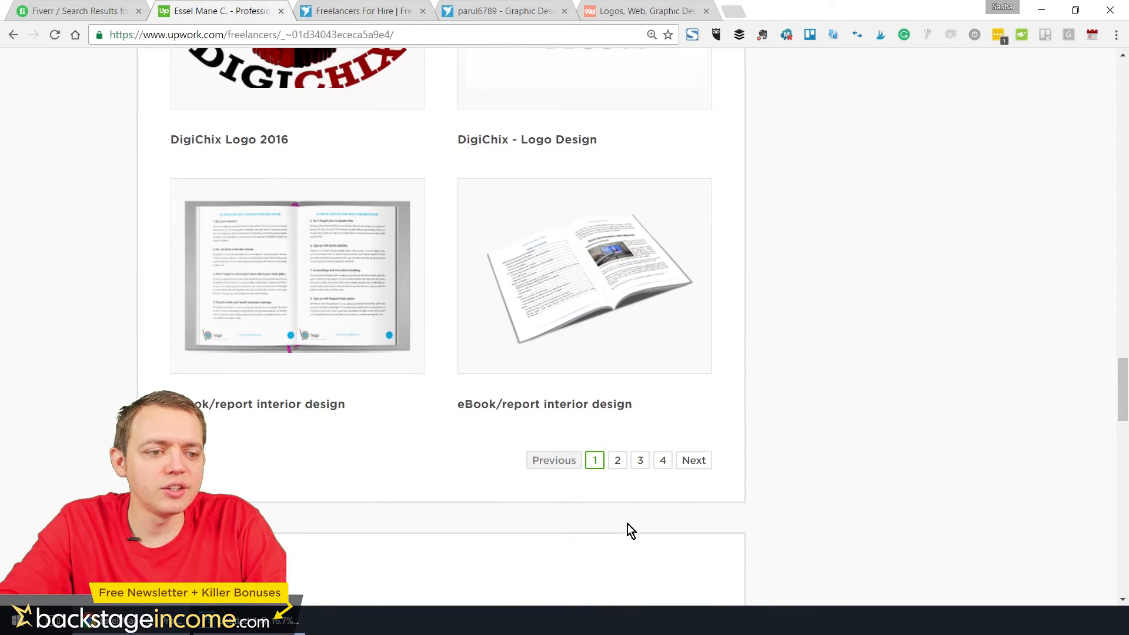
View portfolio pages 2 to 4 of the professional eBook designer and go back to the search results
left_click(617, 460)
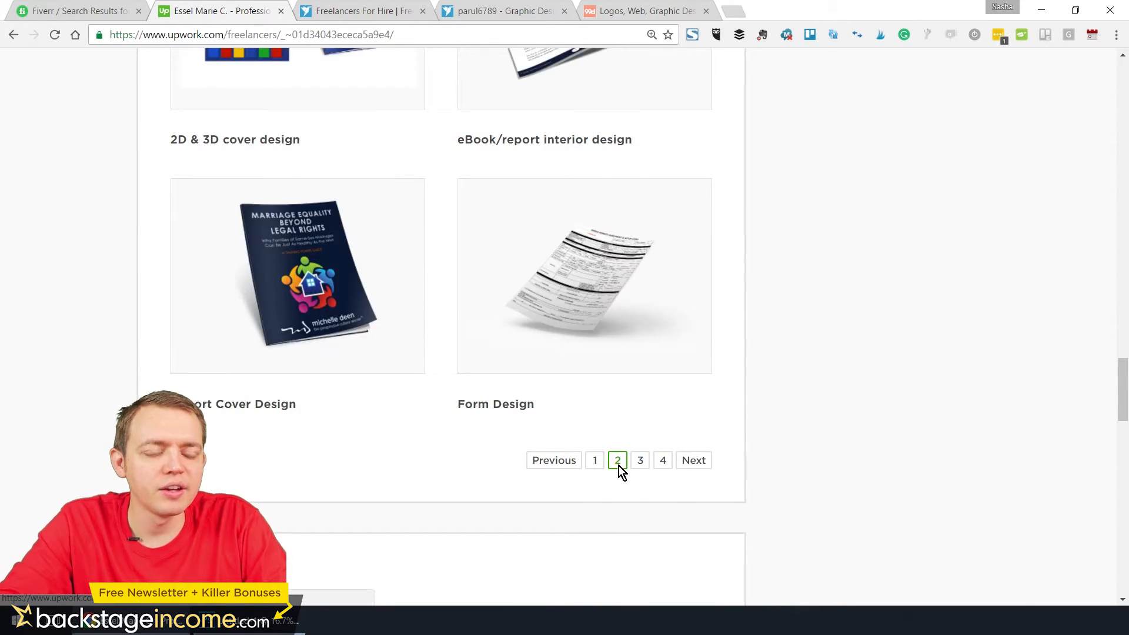
left_click(640, 461)
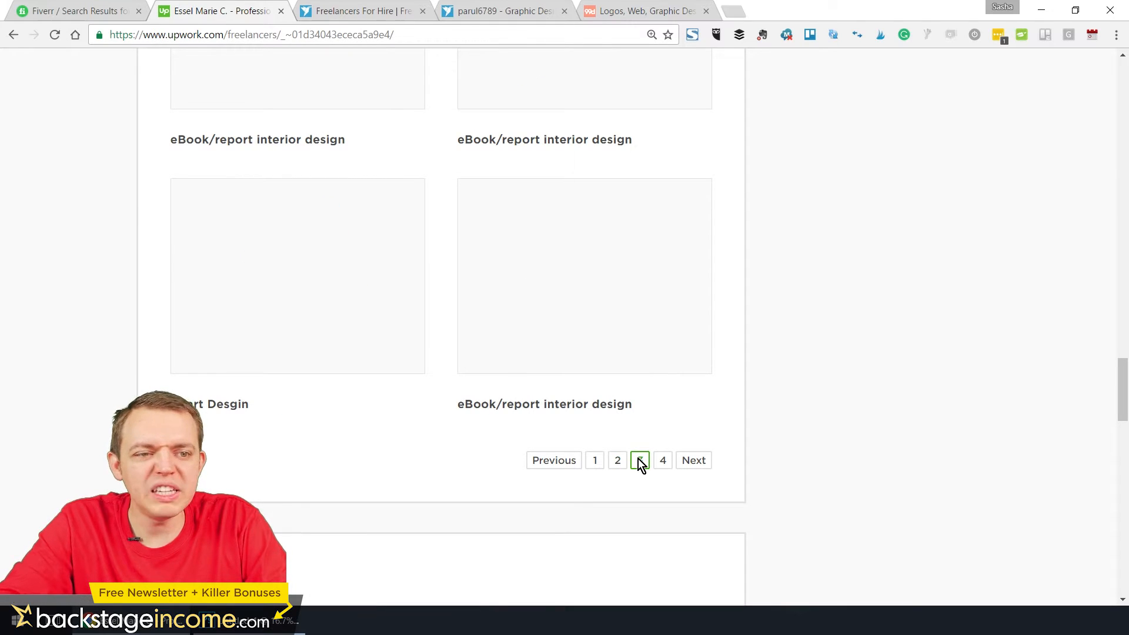
left_click(662, 461)
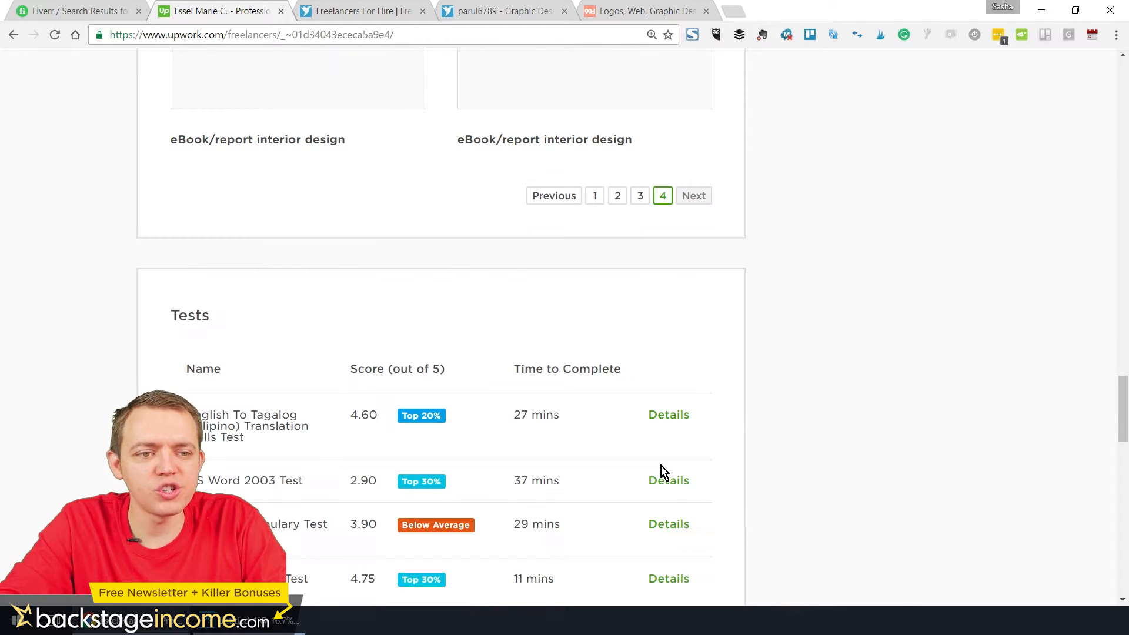
scroll(602, 385, "up", 5)
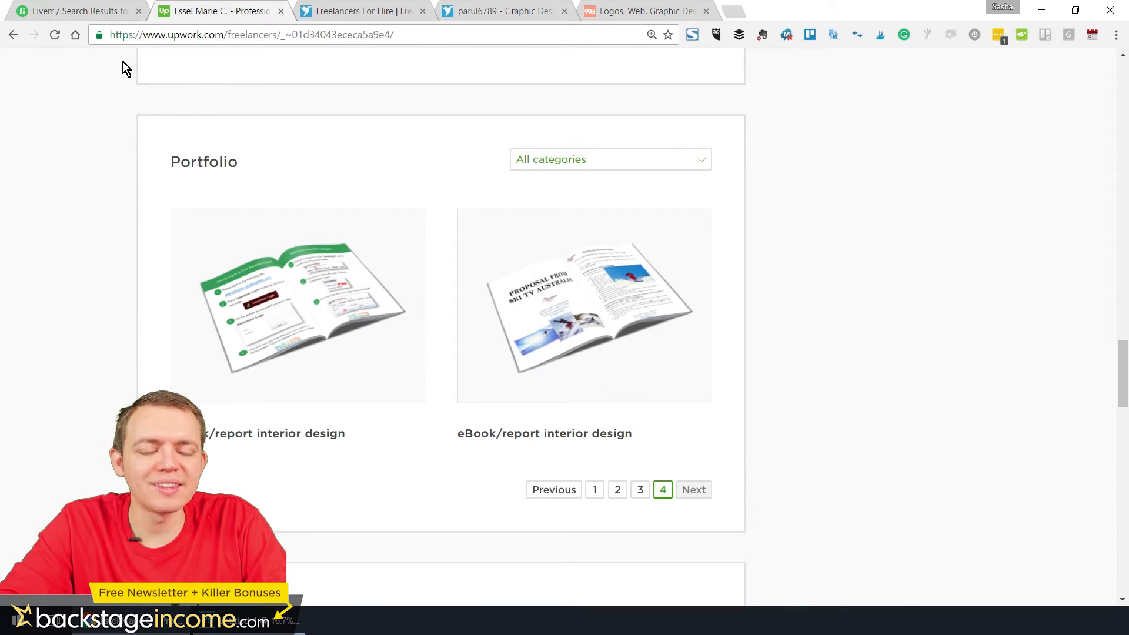
left_click(16, 34)
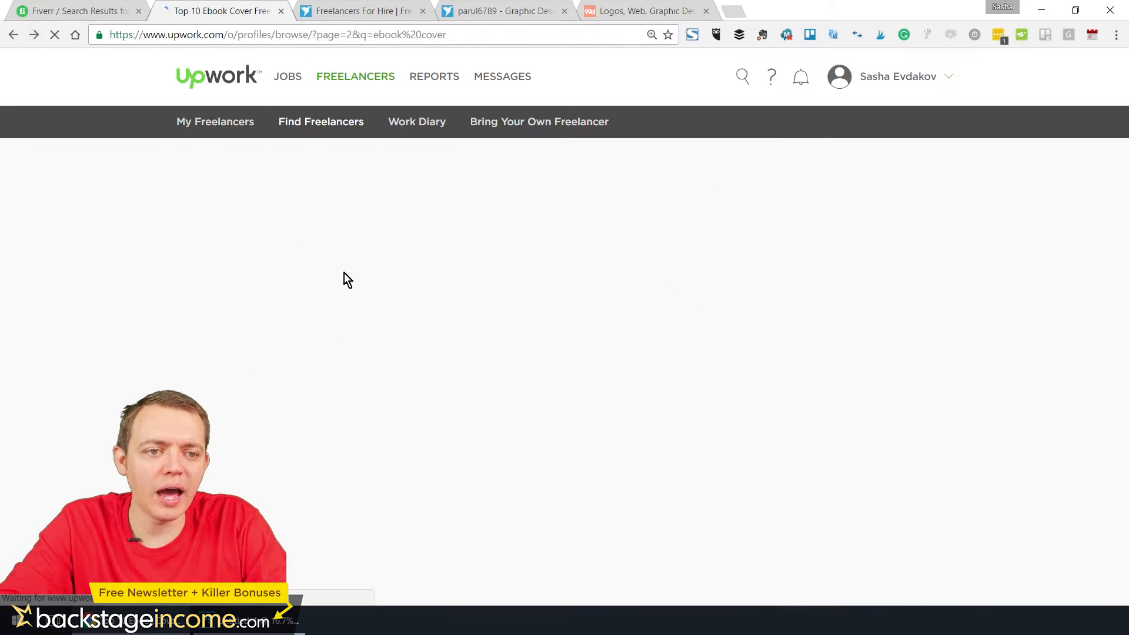
Compare the rates, skills and portfolio counts of the freelancers on page 2 of the ebook cover results
scroll(353, 305, "down", 7)
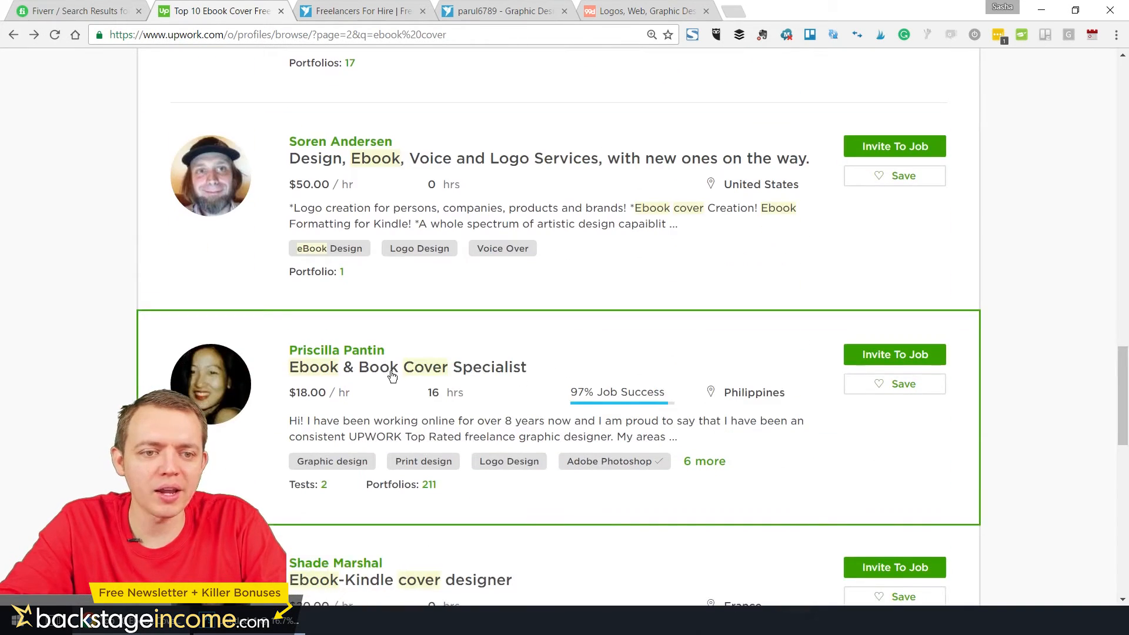
scroll(470, 376, "down", 5)
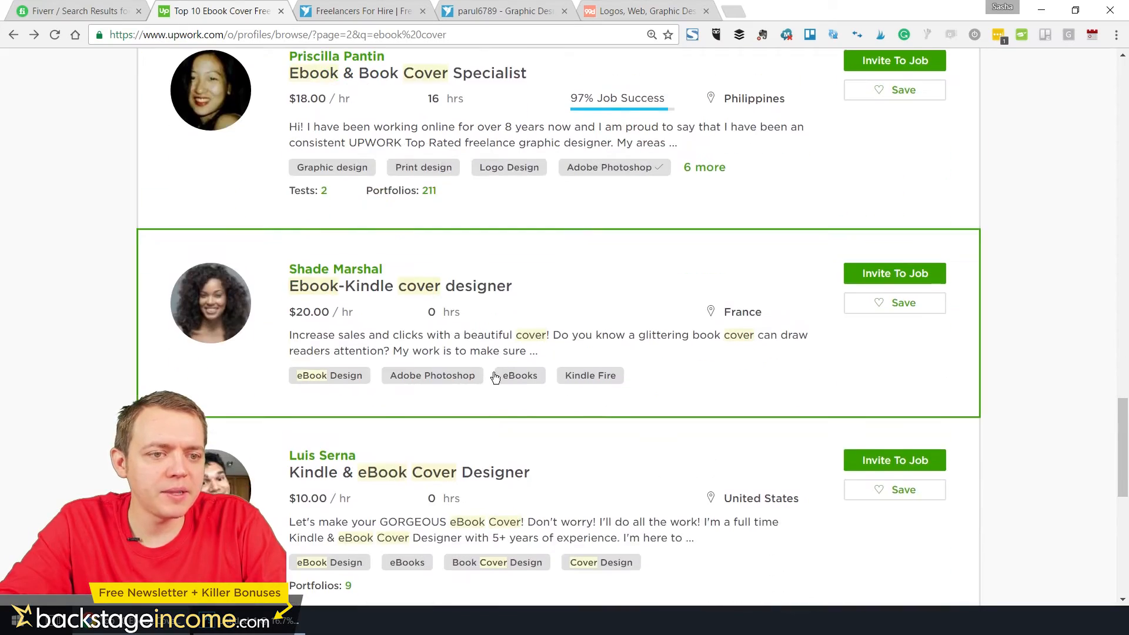
scroll(495, 376, "down", 7)
scroll(495, 376, "up", 15)
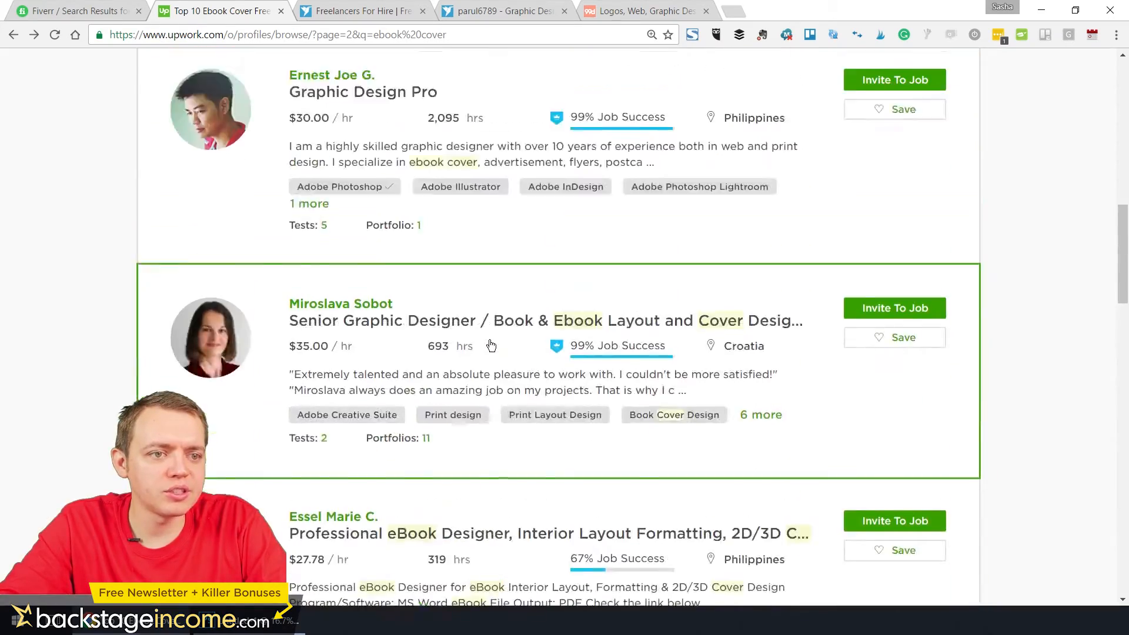
scroll(491, 347, "up", 7)
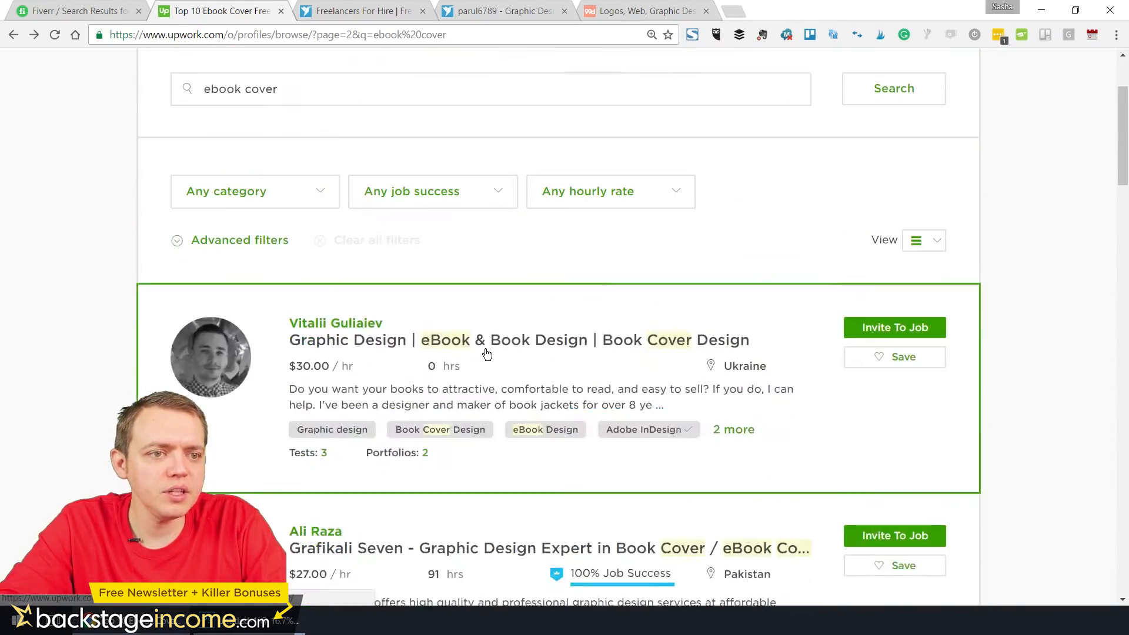
scroll(485, 352, "down", 12)
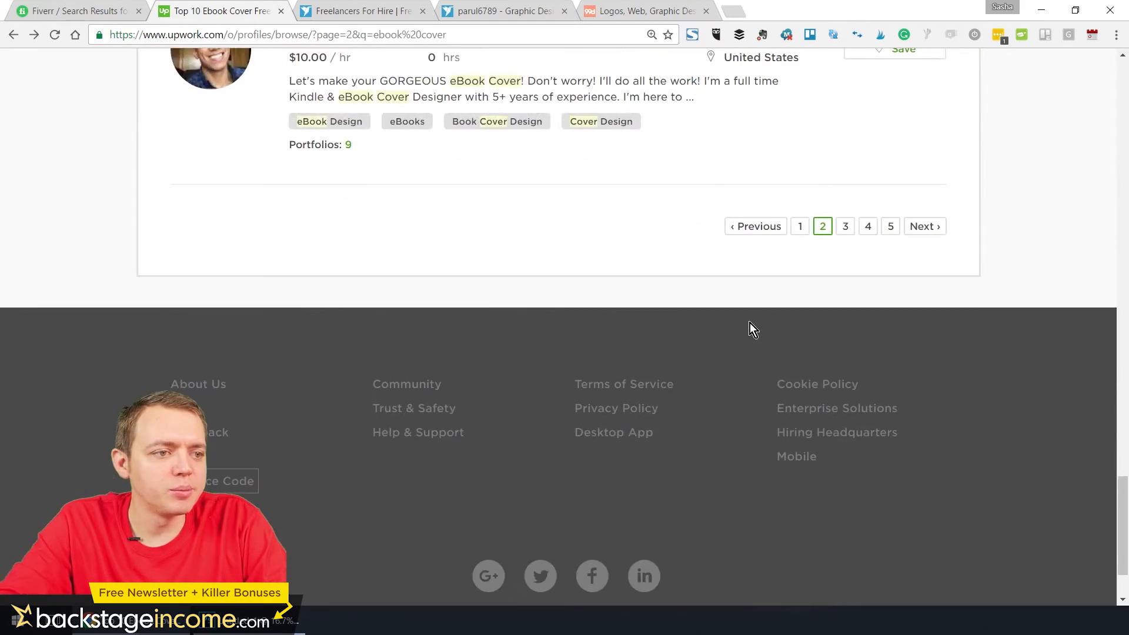
Browse page 3 of the ebook cover results and open the "Freelance Book Designer/Ebook Conversion Specialist" profile
left_click(852, 224)
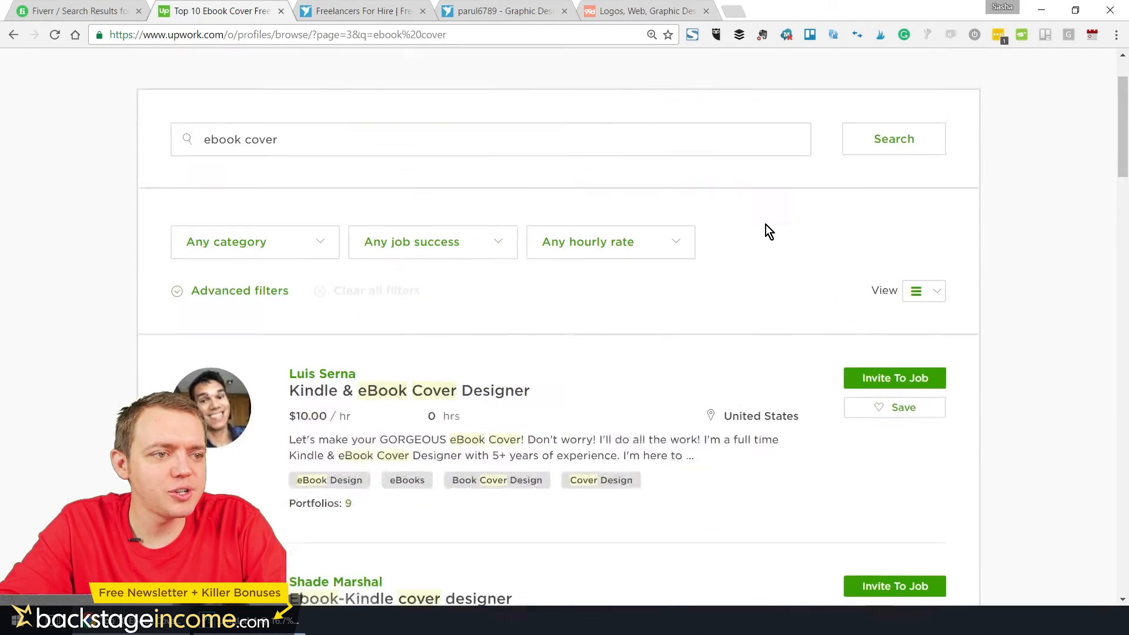
scroll(455, 364, "down", 3)
scroll(455, 363, "down", 7)
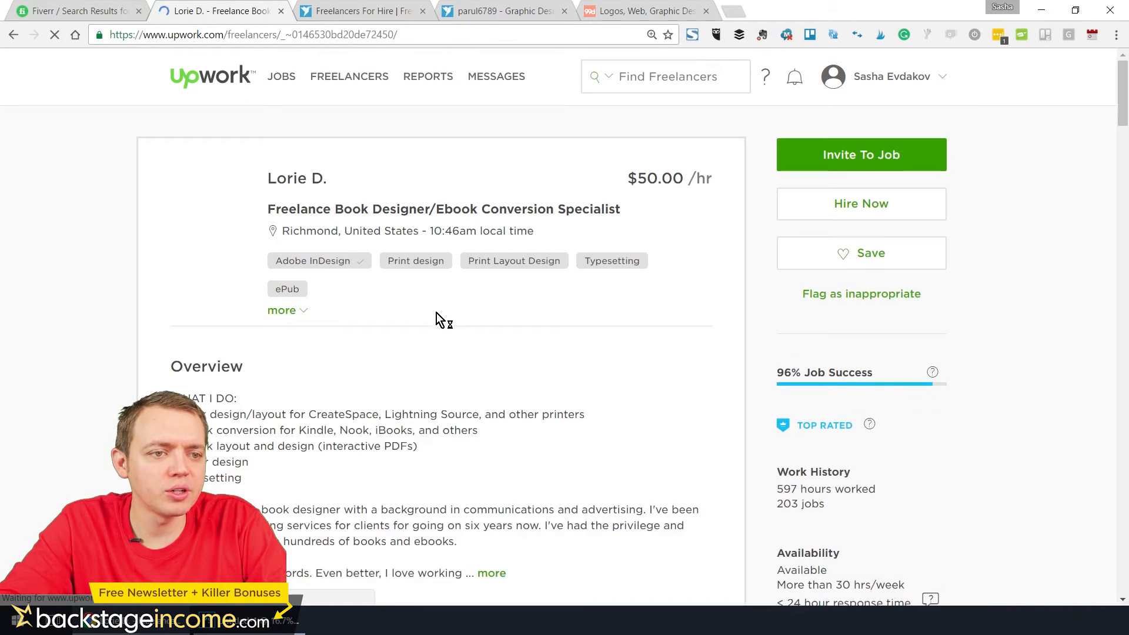
Examine the book designer's work history and portfolio, then download and open the PDF attached to the "Cover Designs" item
scroll(429, 322, "down", 15)
scroll(428, 342, "down", 10)
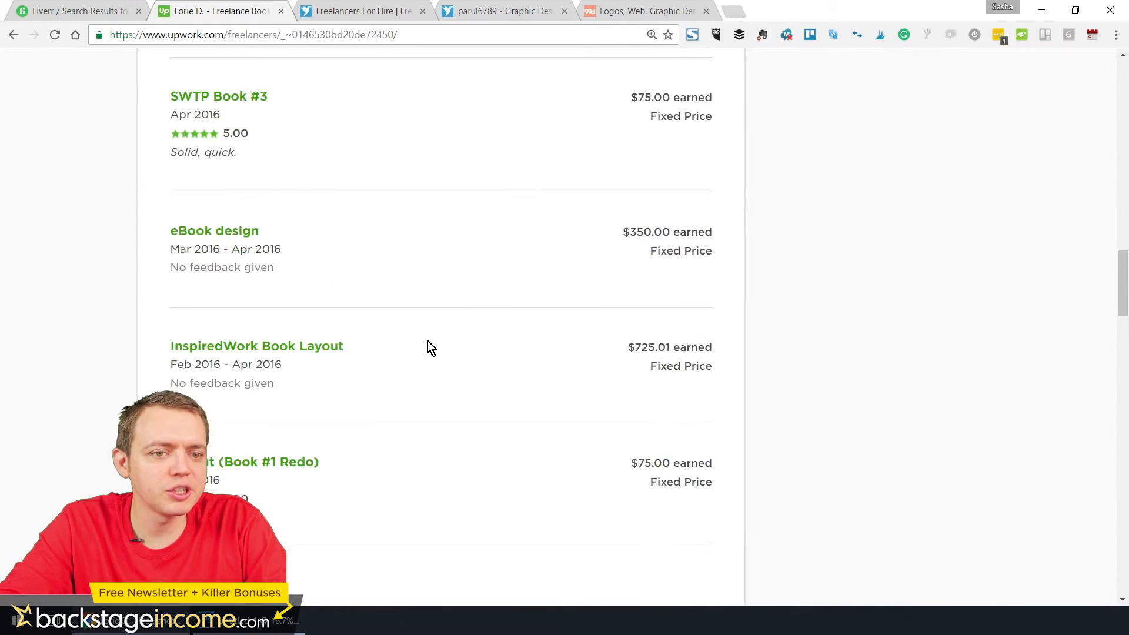
scroll(428, 341, "up", 4)
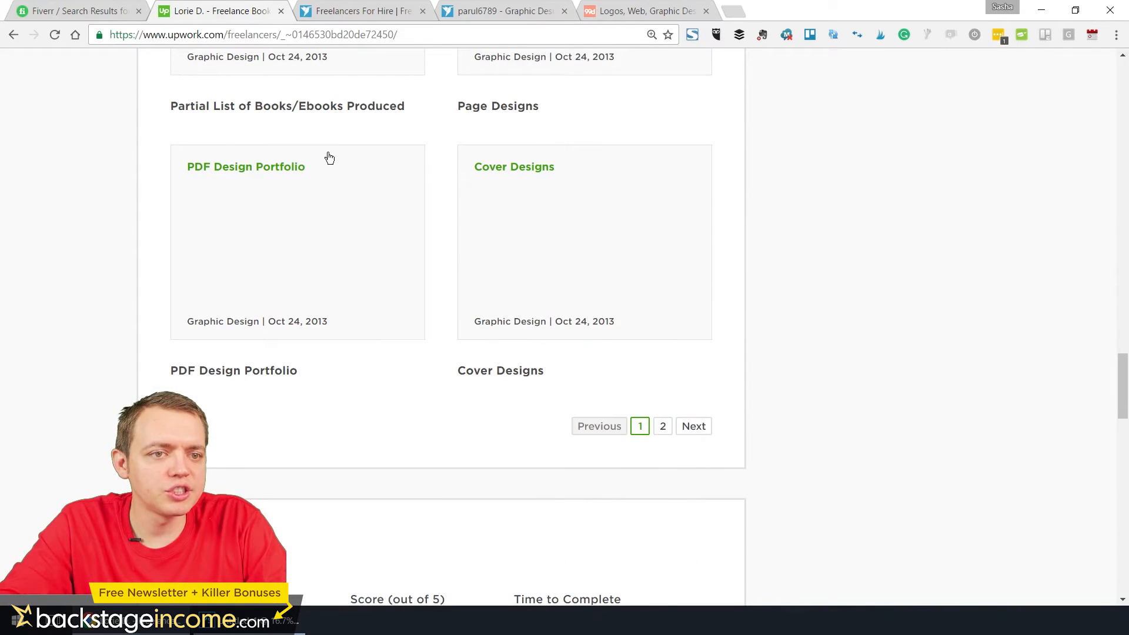
left_click(549, 275)
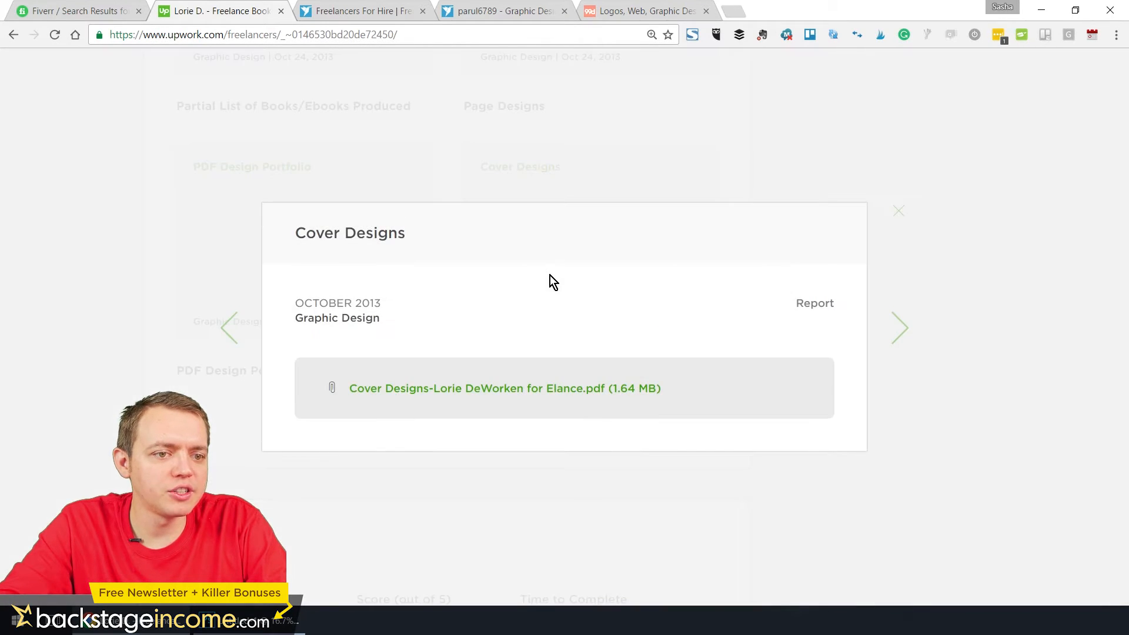
left_click(551, 391)
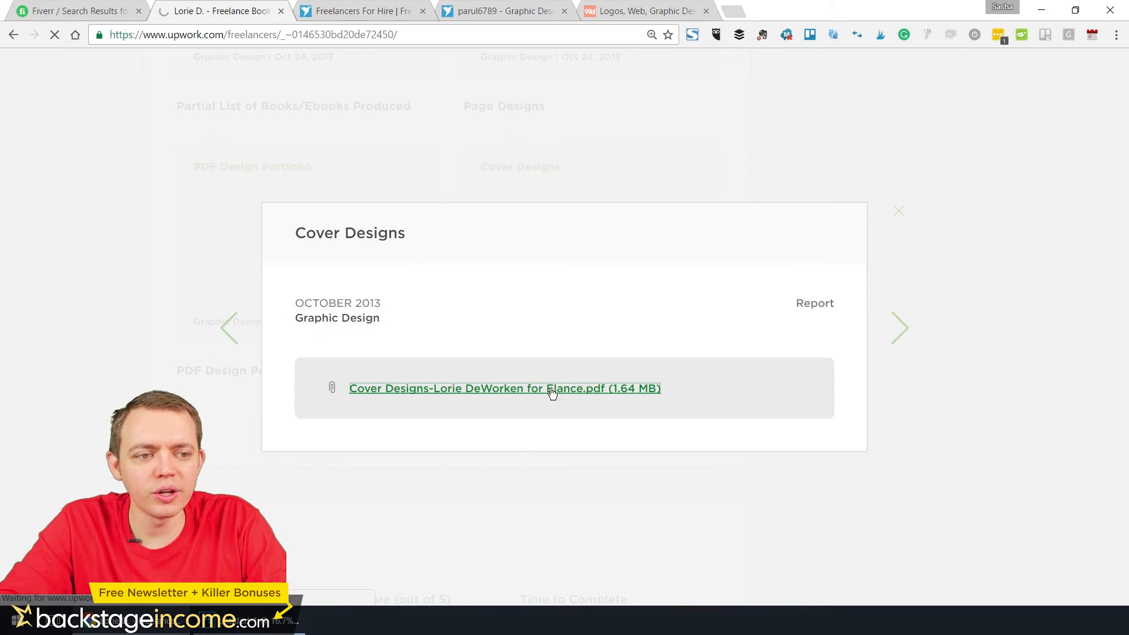
left_click(91, 596)
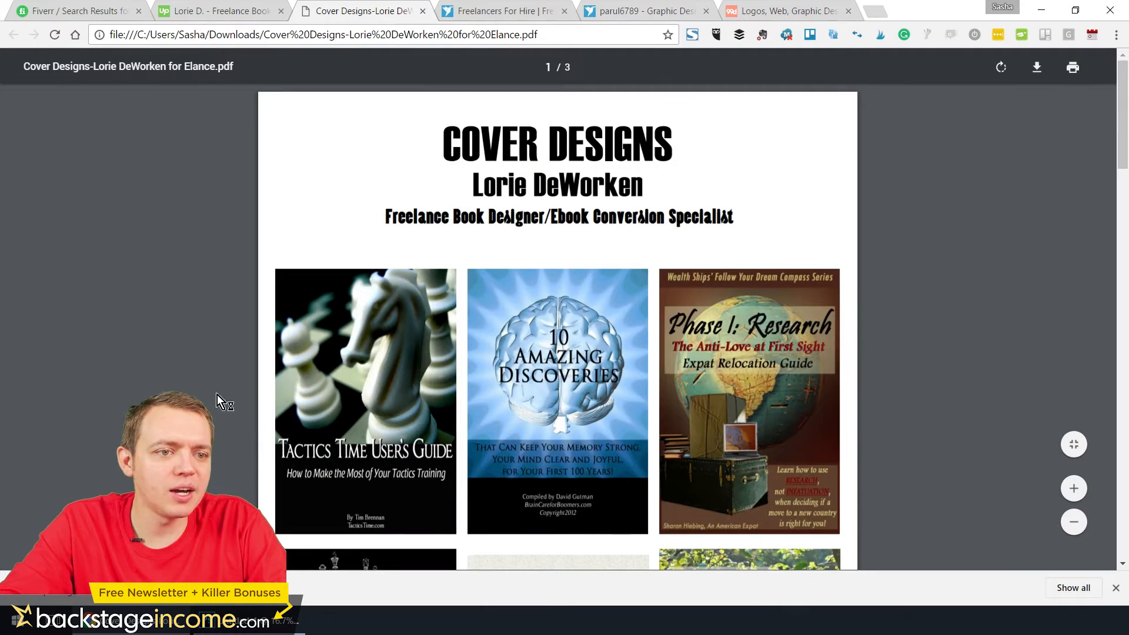
Look through all three pages of the cover designs PDF and close it
scroll(645, 269, "down", 1)
scroll(645, 273, "down", 12)
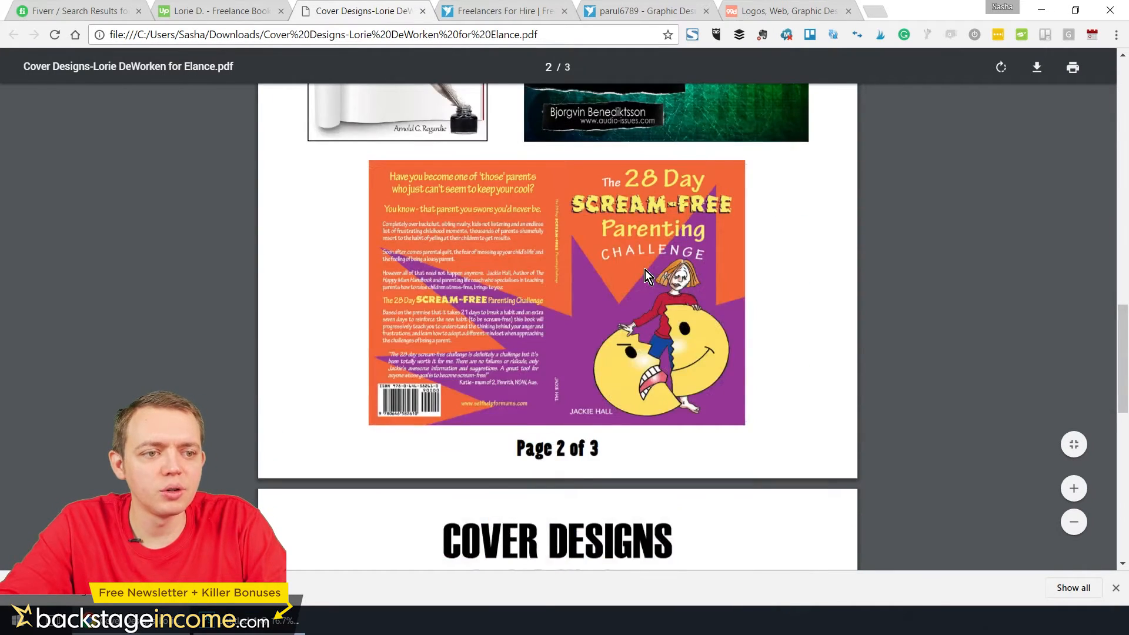
scroll(644, 270, "down", 8)
scroll(644, 273, "down", 1)
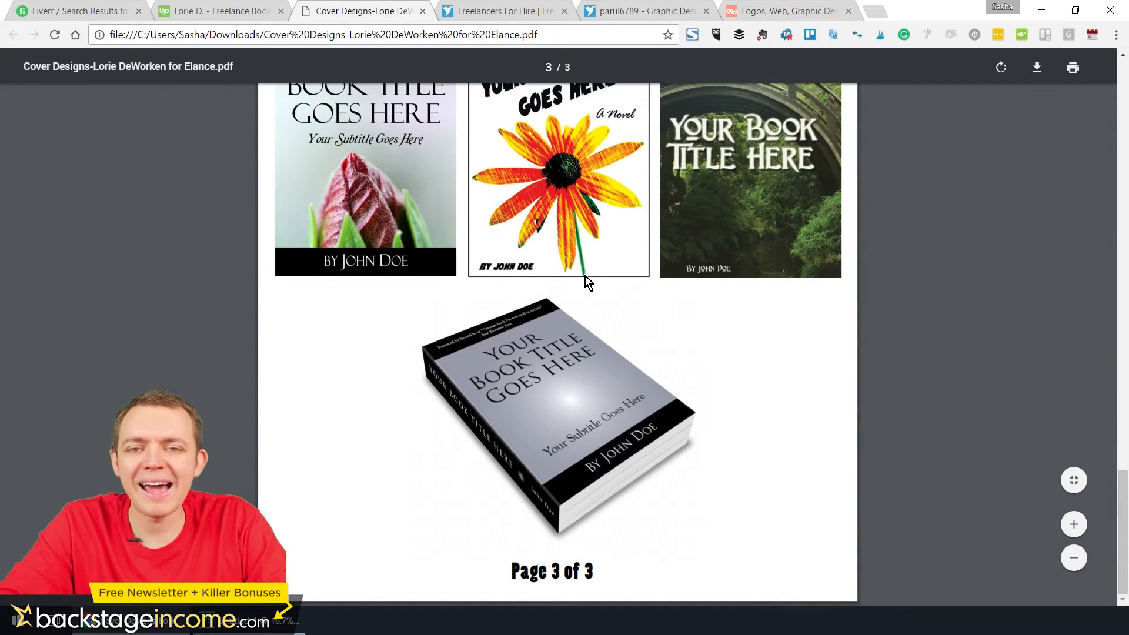
left_click(422, 12)
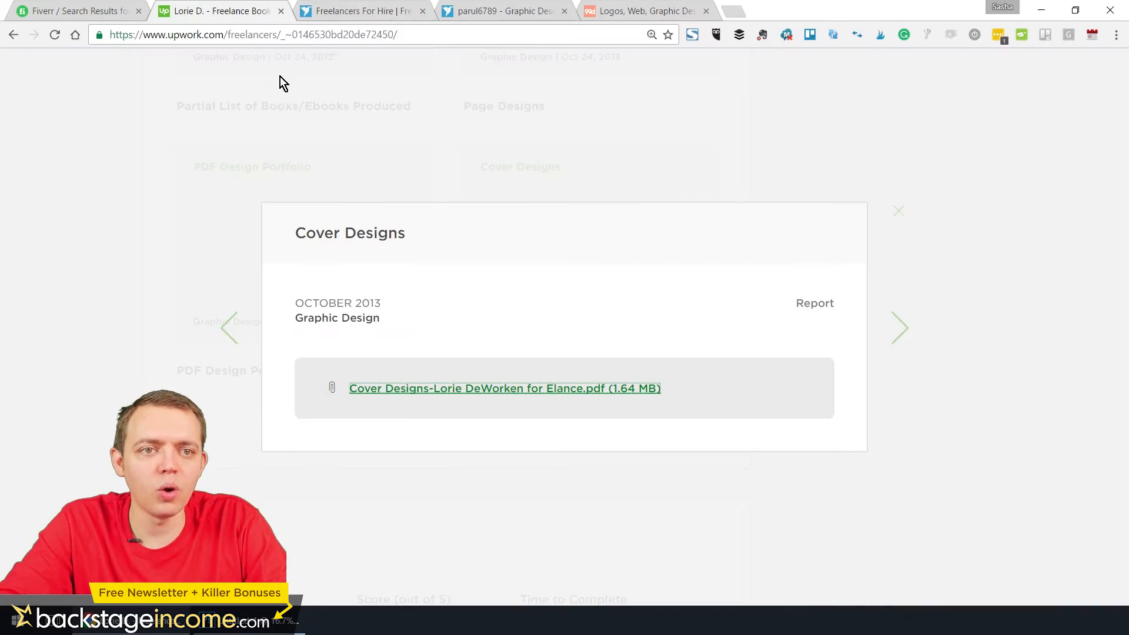
Return to page 3 of the ebook cover results, check further freelancers, and switch to the Freelancer.com "ebook" listing
left_click(192, 161)
left_click(13, 39)
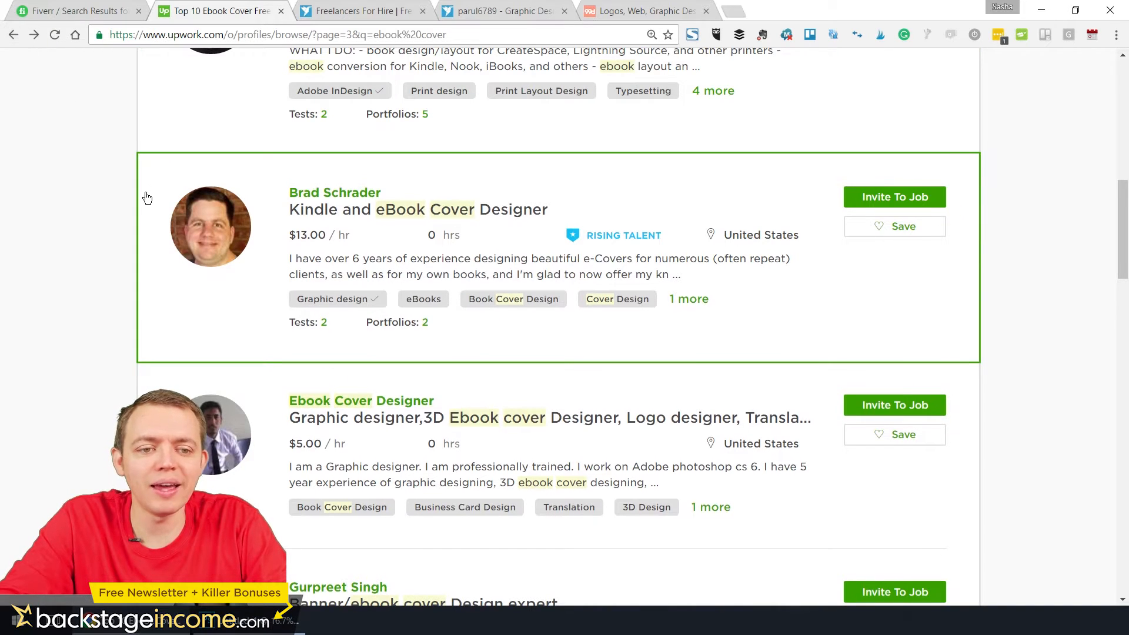
scroll(147, 200, "down", 7)
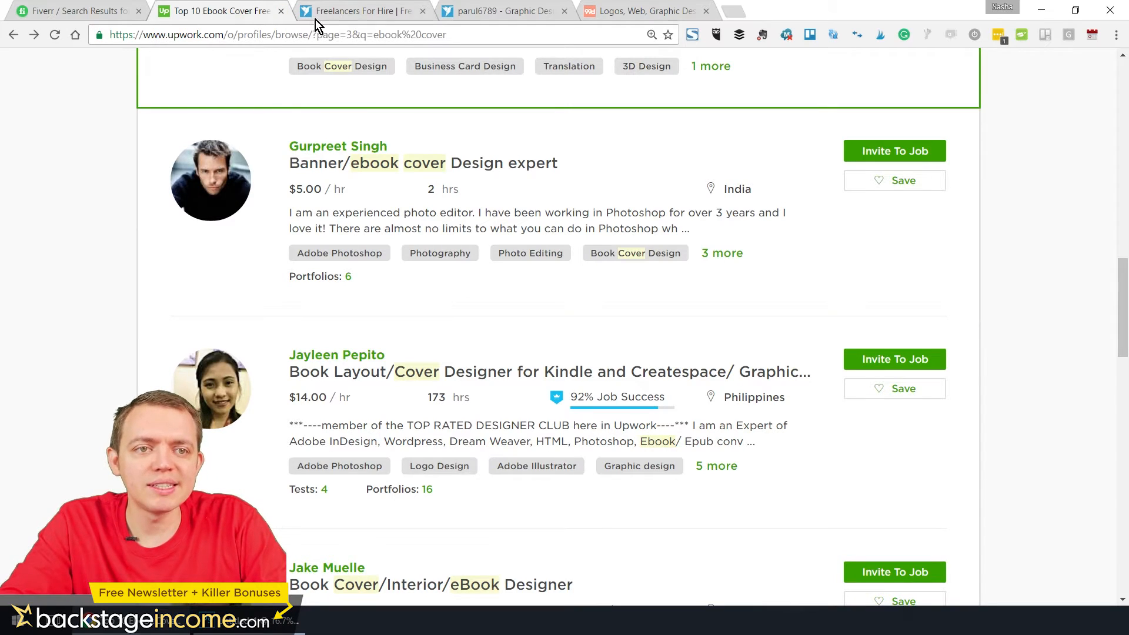
left_click(335, 13)
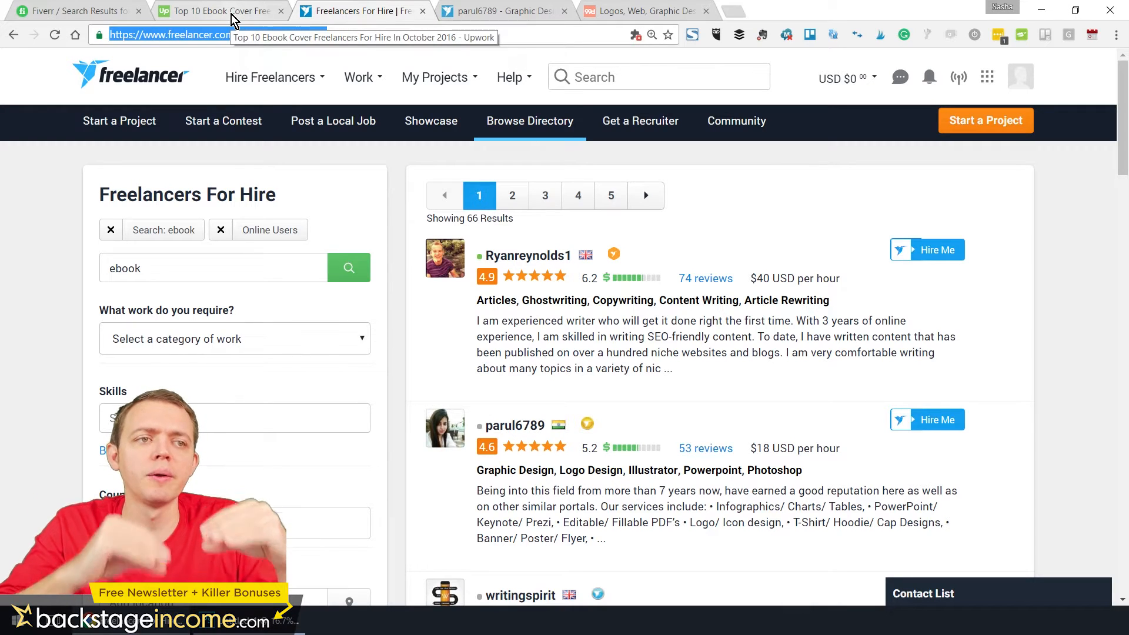
Switch to the 99designs home page, look over its introduction, and open the "How it works" page
left_click(630, 11)
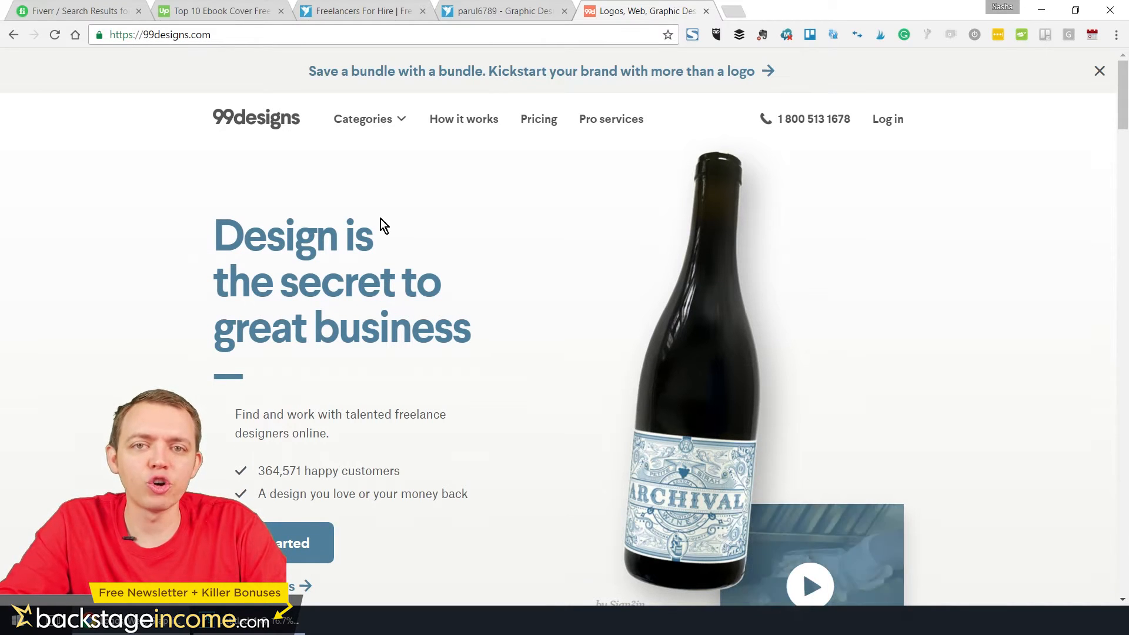
scroll(380, 221, "down", 3)
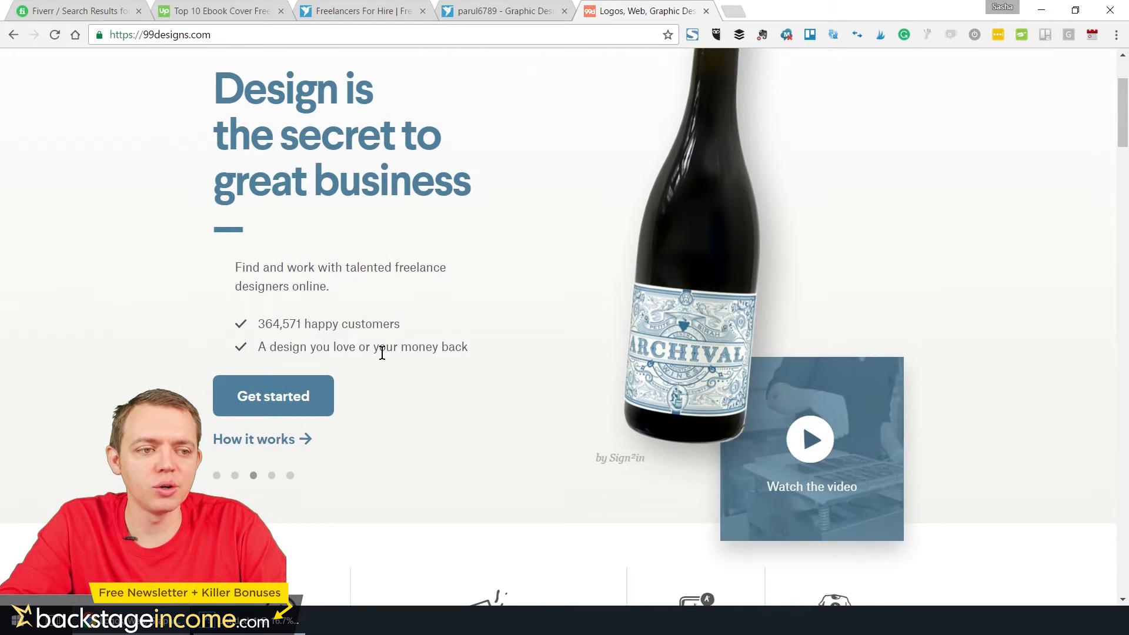
left_click(272, 476)
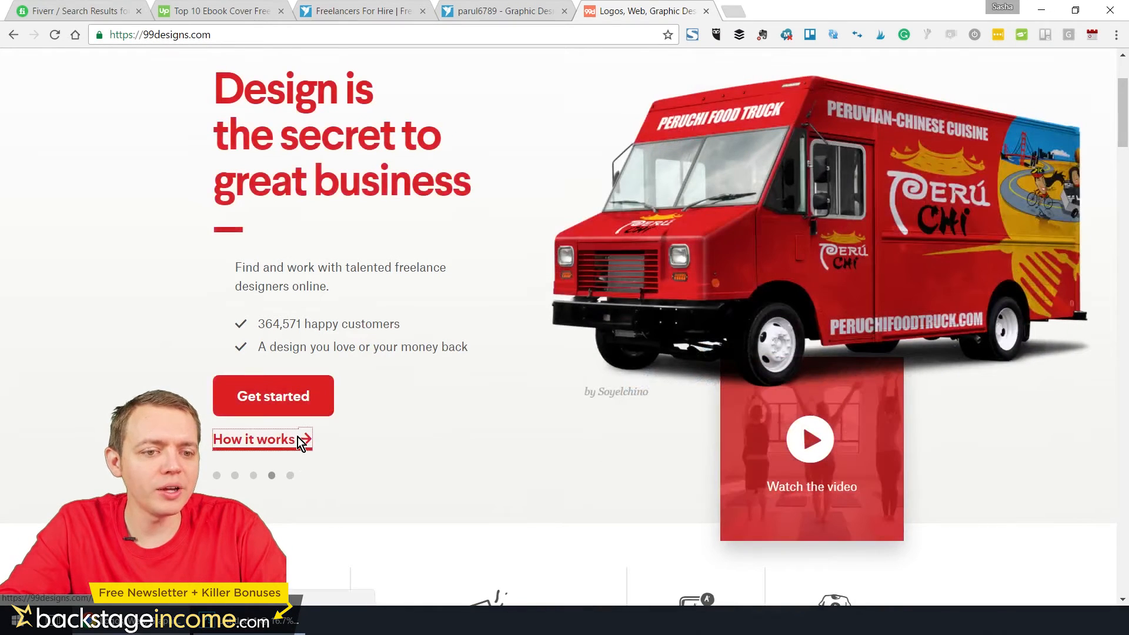
left_click(298, 439)
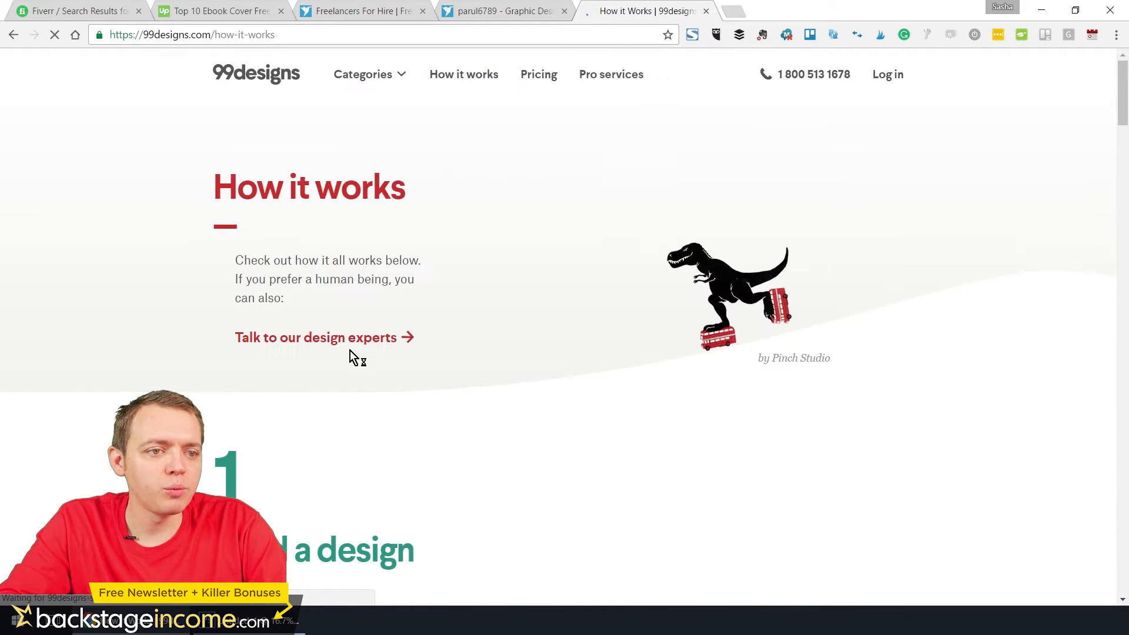
Read the 99designs contest process from building a design brief to picking a favorite design
scroll(481, 257, "down", 9)
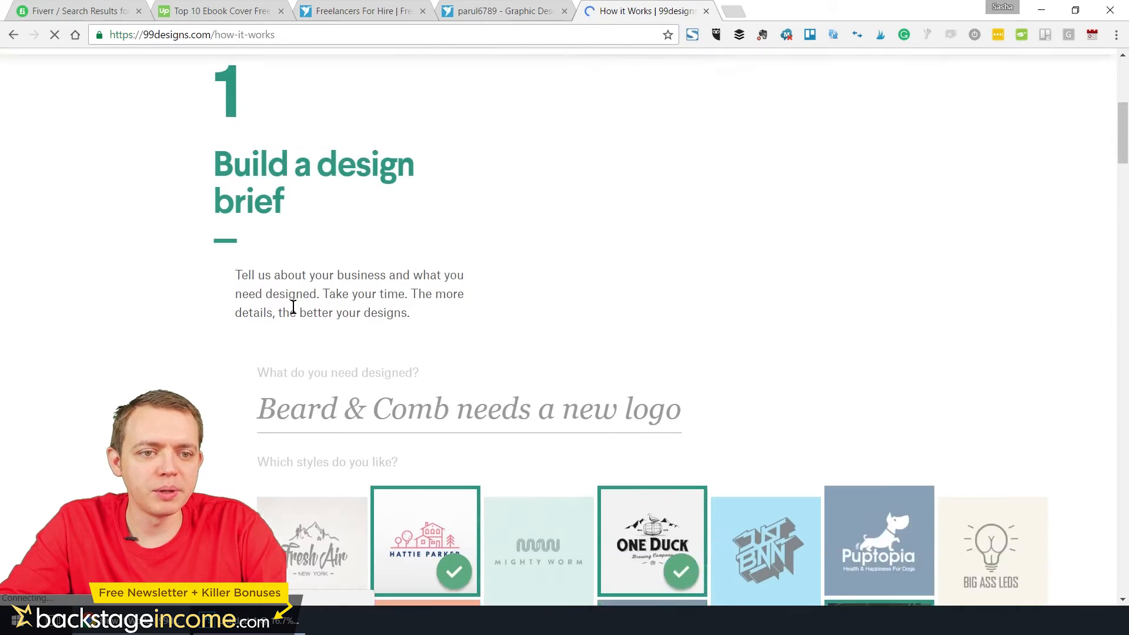
scroll(465, 377, "down", 10)
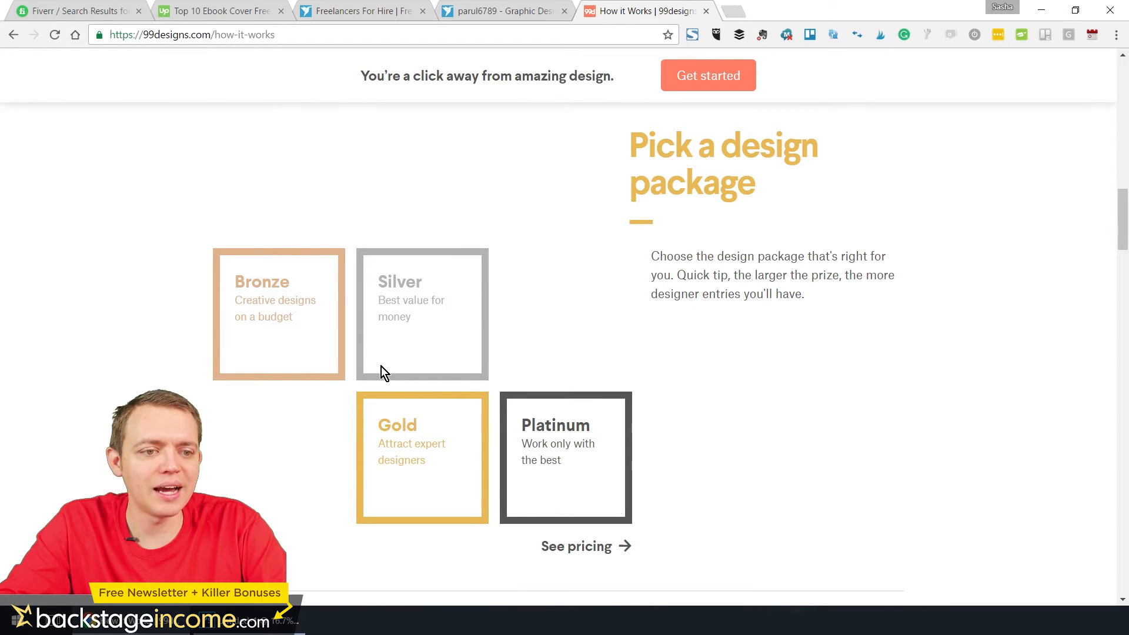
scroll(591, 519, "down", 1)
scroll(591, 519, "down", 10)
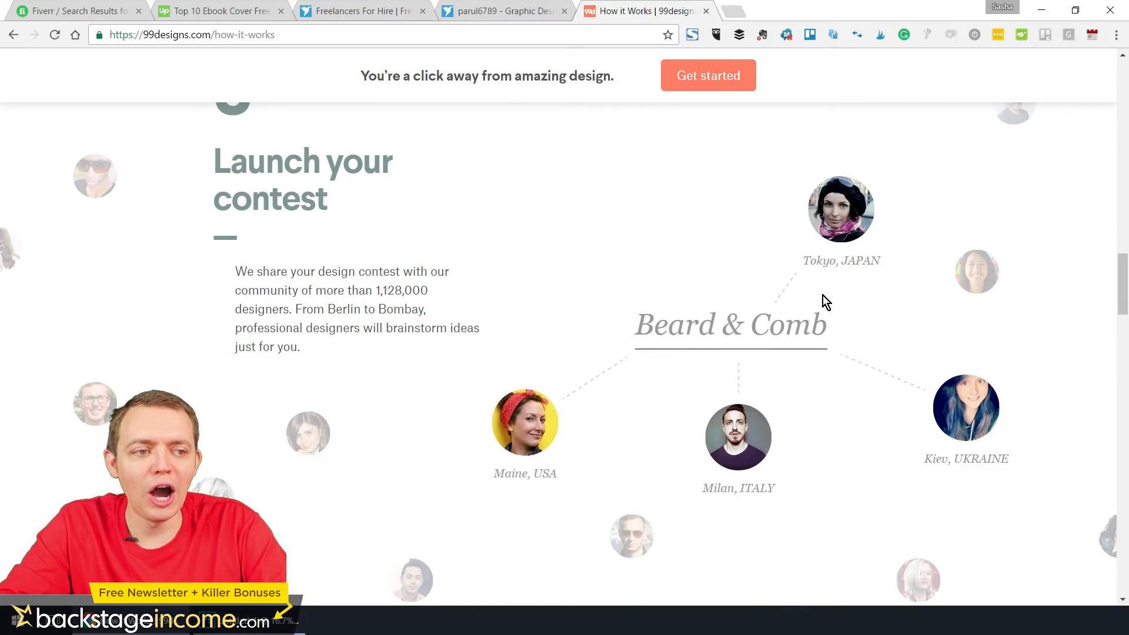
scroll(533, 366, "down", 10)
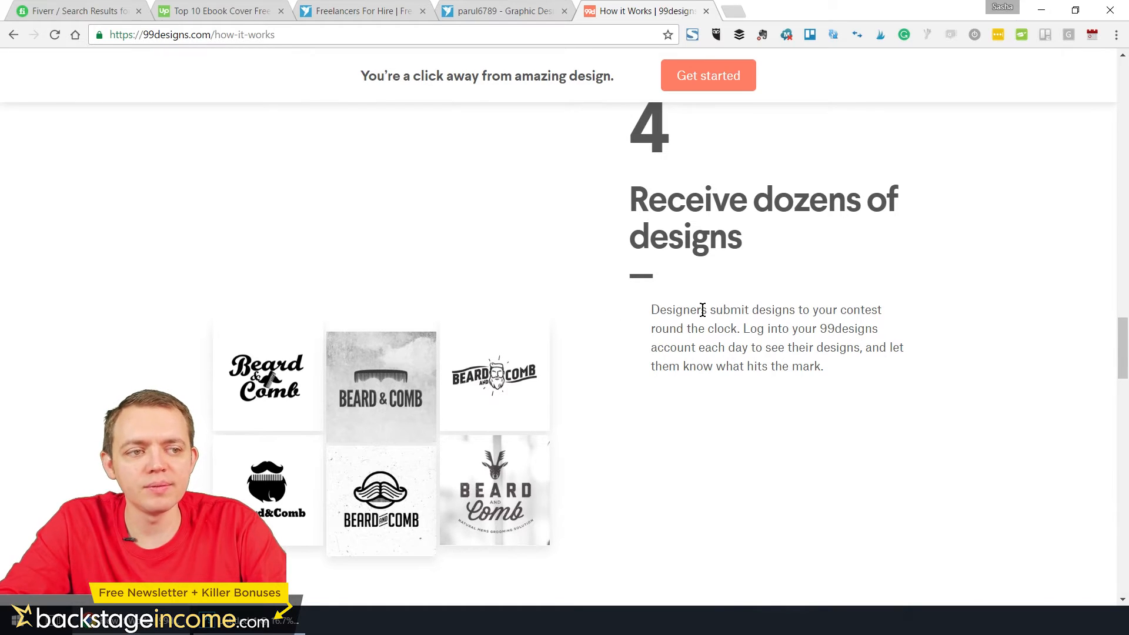
scroll(656, 335, "down", 10)
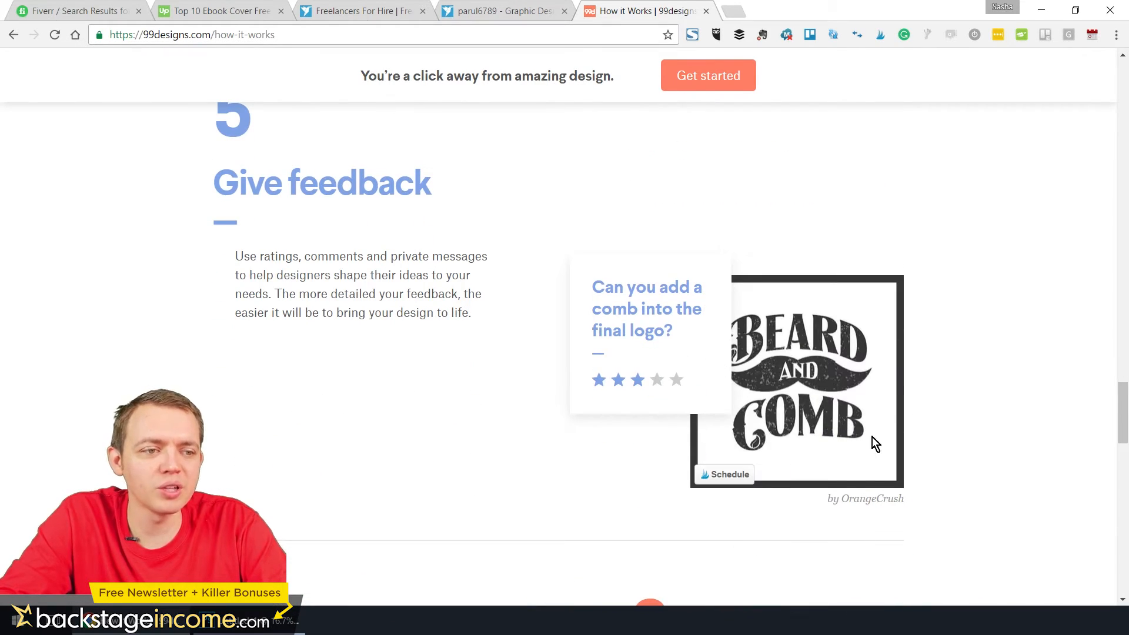
scroll(598, 346, "down", 10)
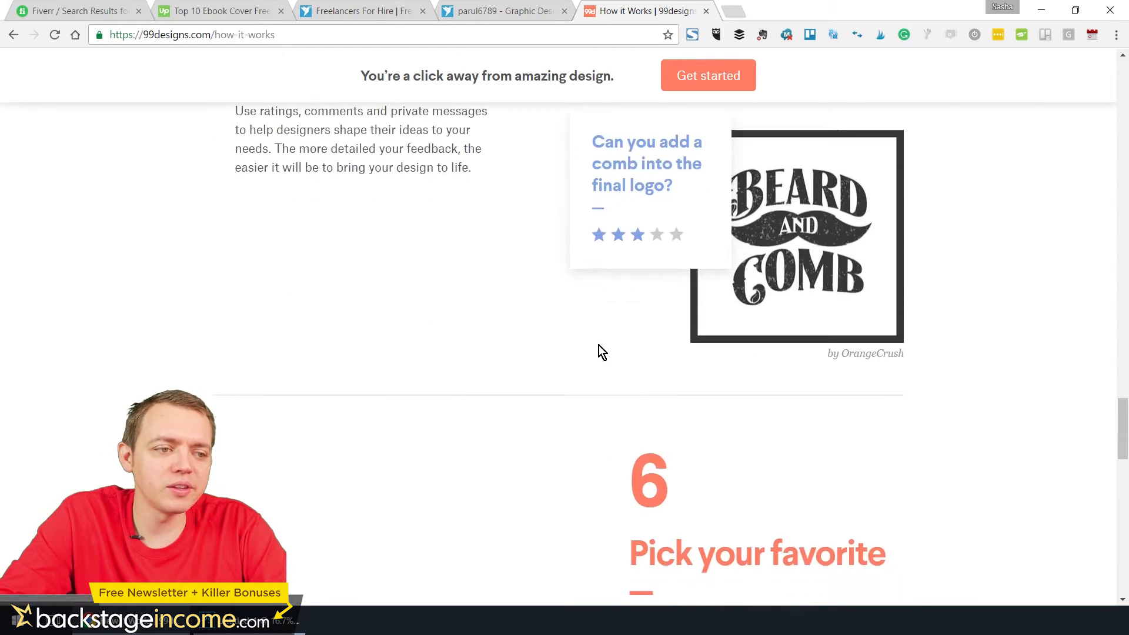
scroll(418, 332, "down", 7)
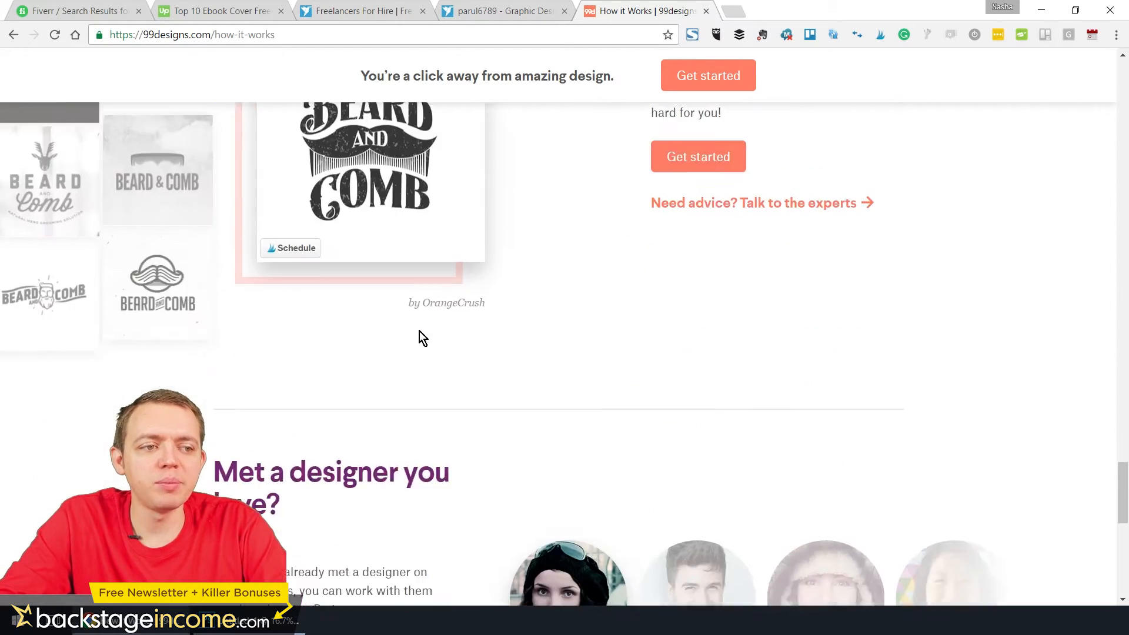
Open the 99designs pricing page and compare what the Bronze, Silver, Gold and Platinum logo design packages cost and include
scroll(574, 300, "up", 20)
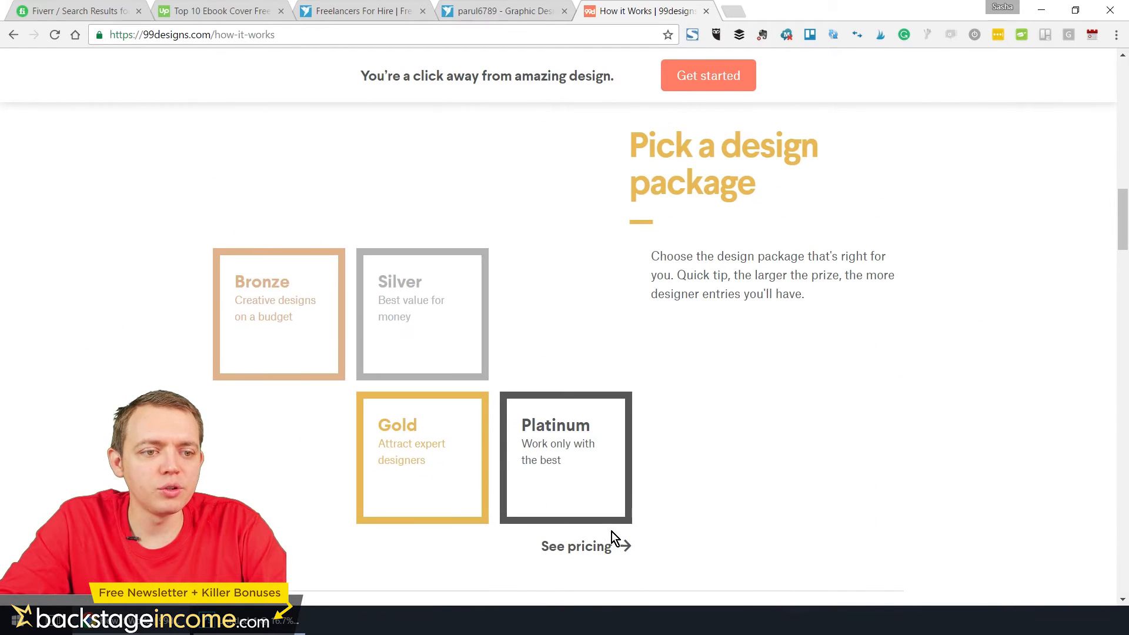
left_click(621, 545)
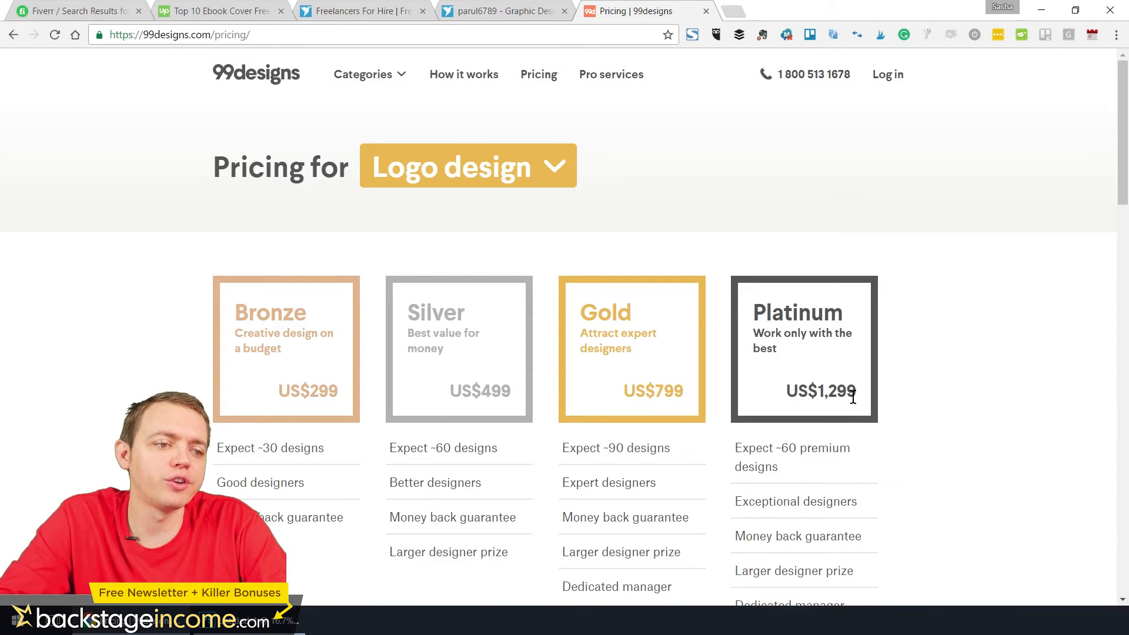
left_click_drag(781, 470, 735, 450)
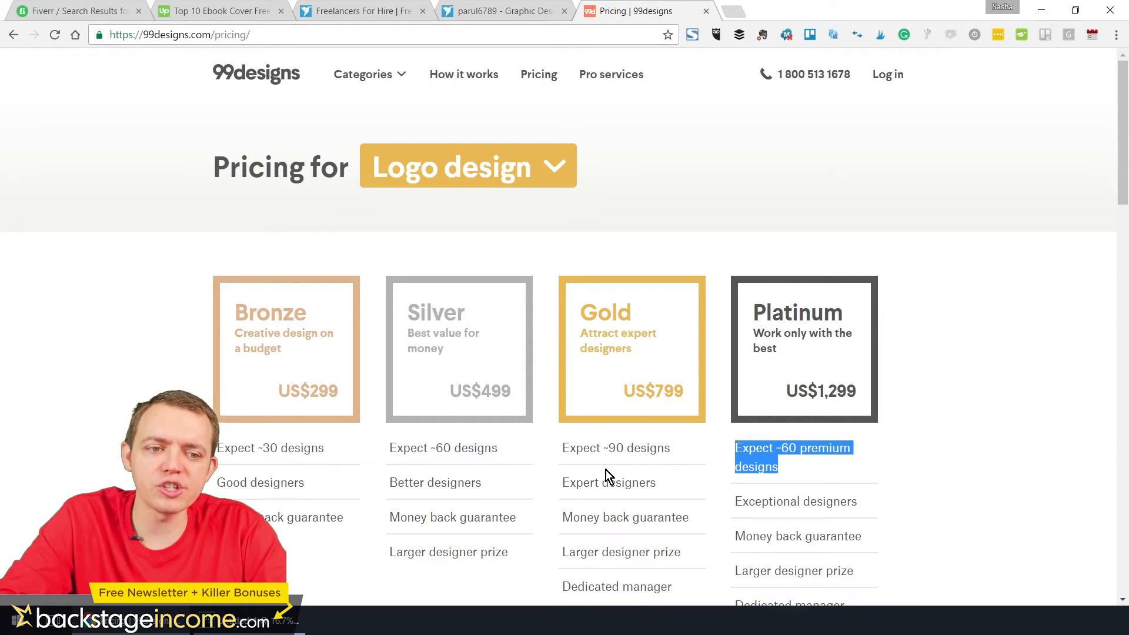
scroll(603, 471, "down", 3)
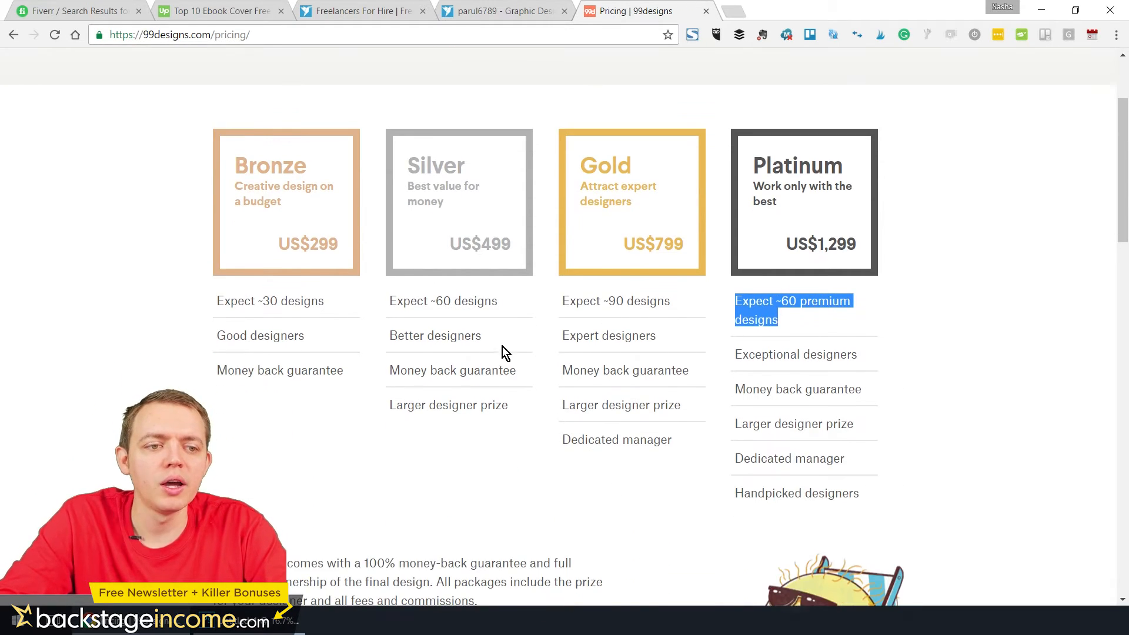
scroll(509, 272, "down", 5)
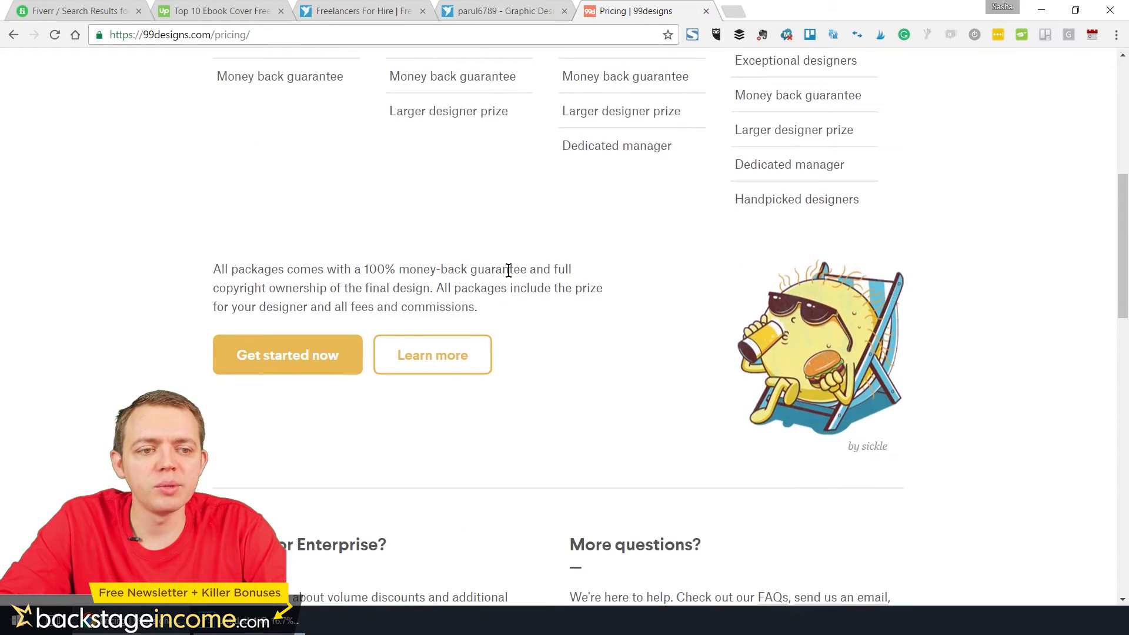
scroll(509, 270, "down", 5)
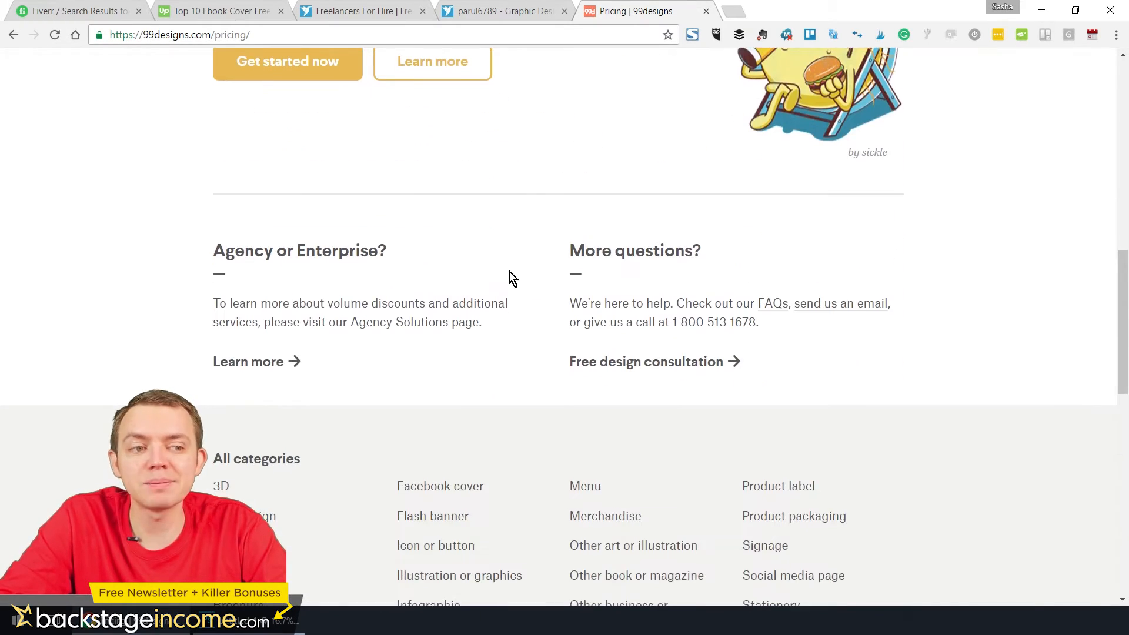
scroll(509, 272, "up", 15)
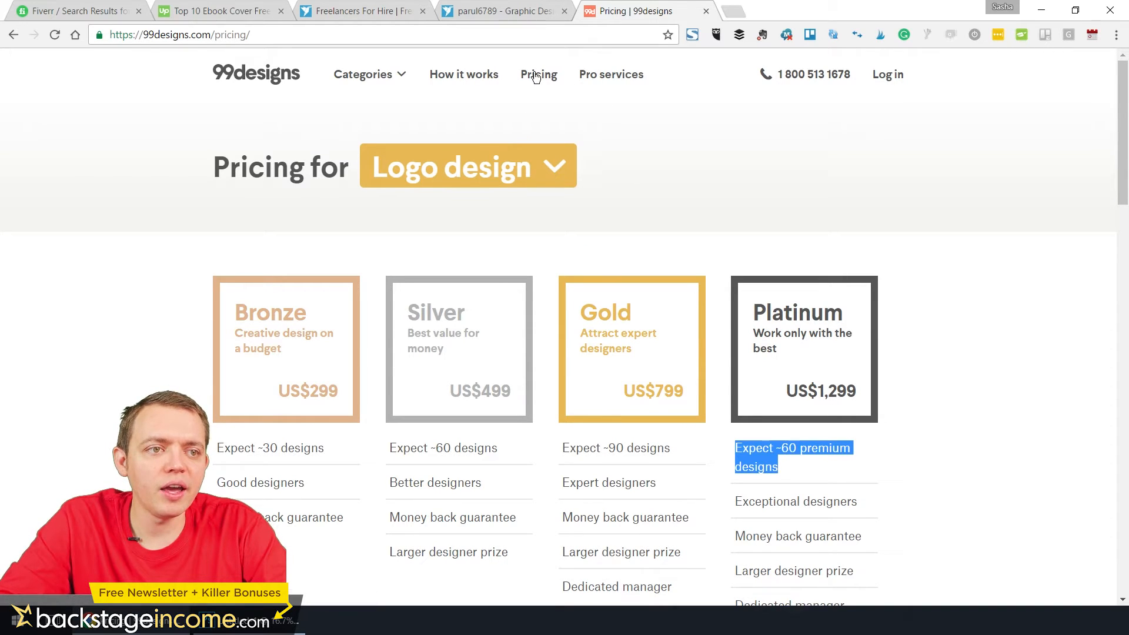
Open the "Book cover" category under "Book & magazine" and examine its offer and sample covers
left_click(395, 75)
mouse_move(388, 391)
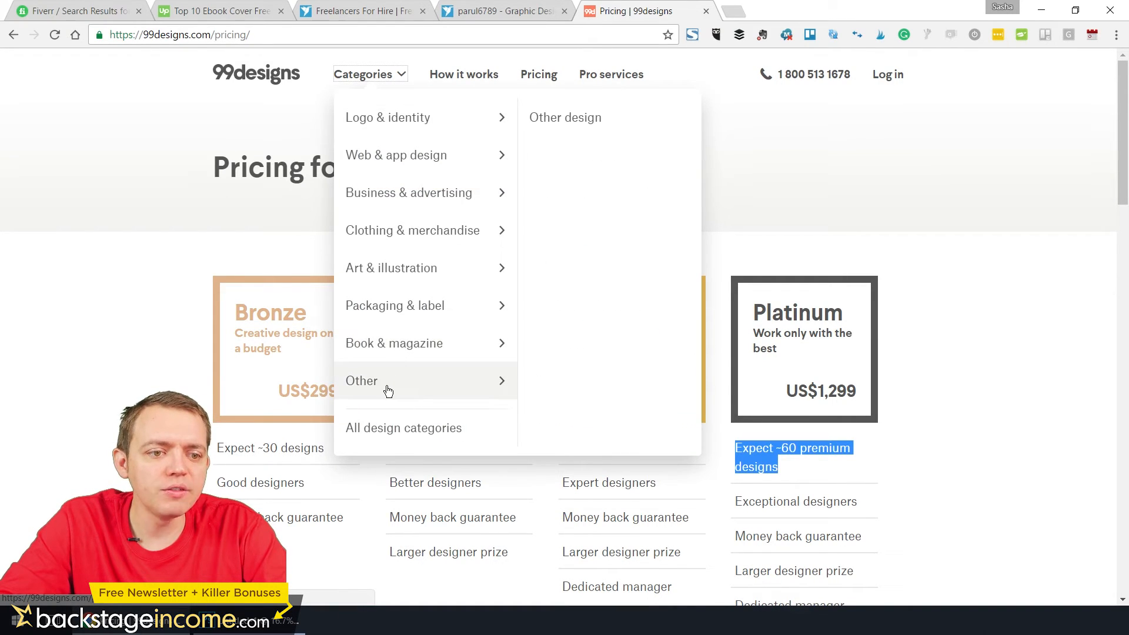
mouse_move(403, 345)
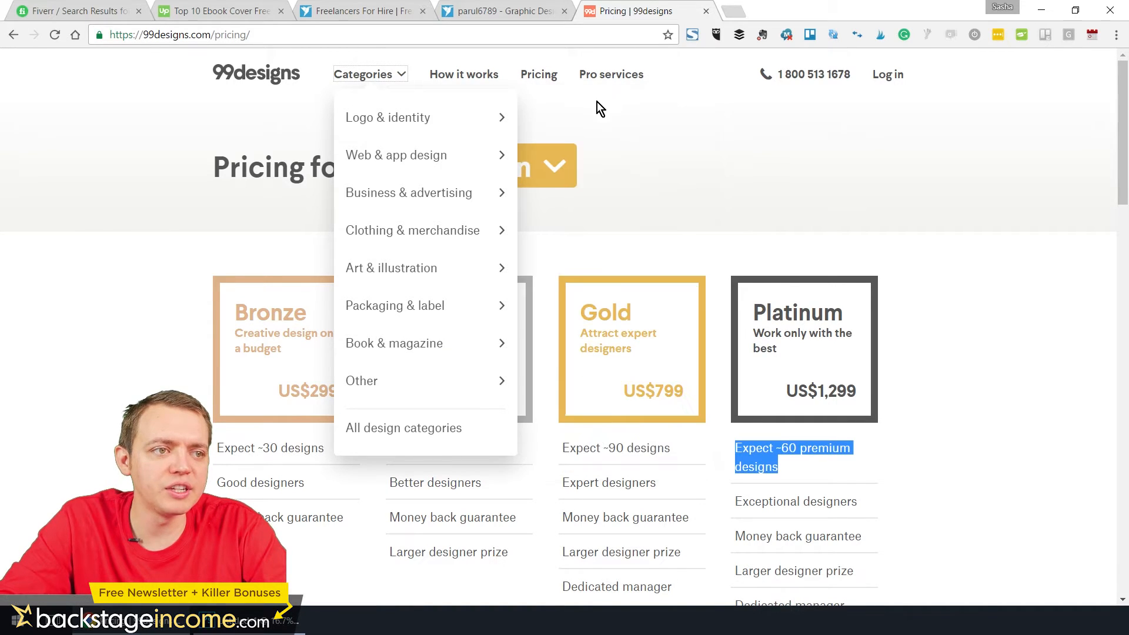
mouse_move(438, 400)
mouse_move(449, 351)
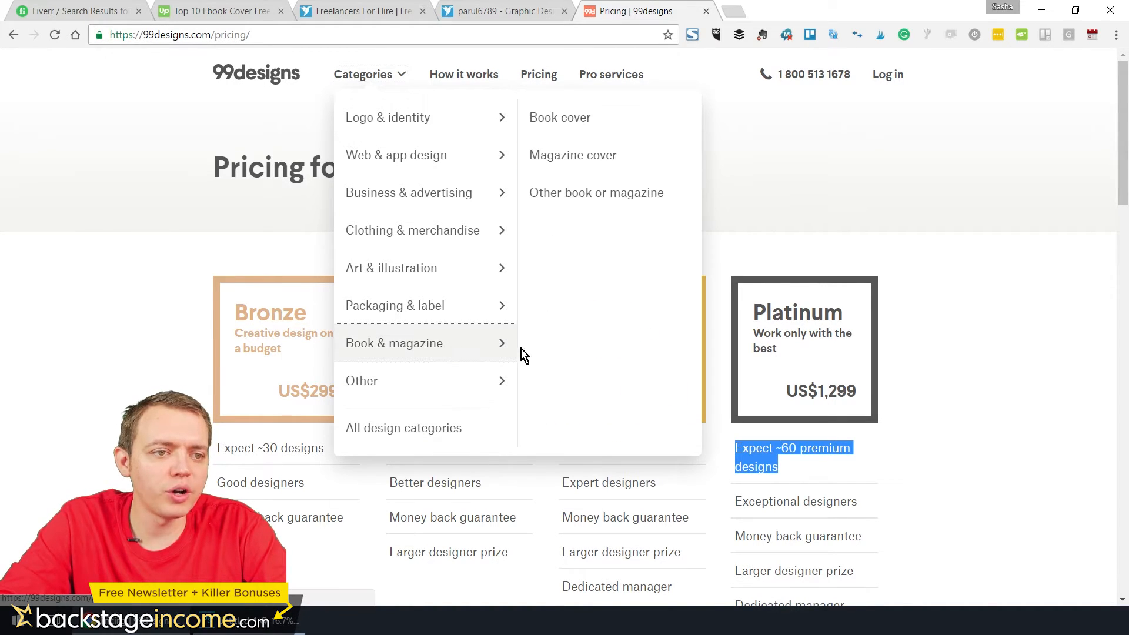
left_click(567, 125)
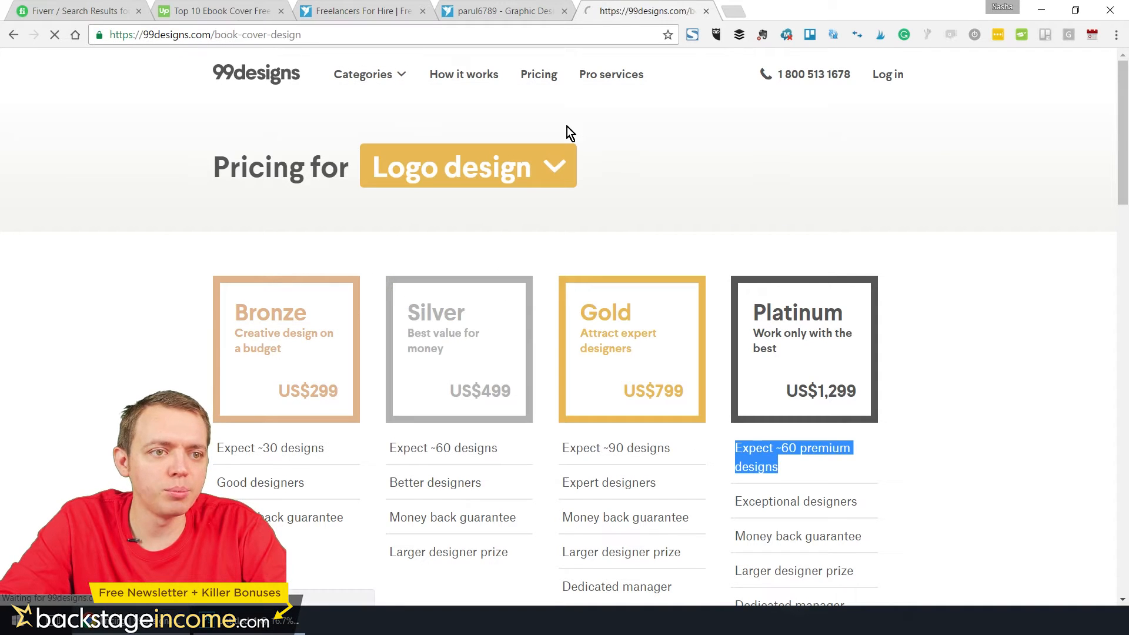
scroll(685, 371, "down", 3)
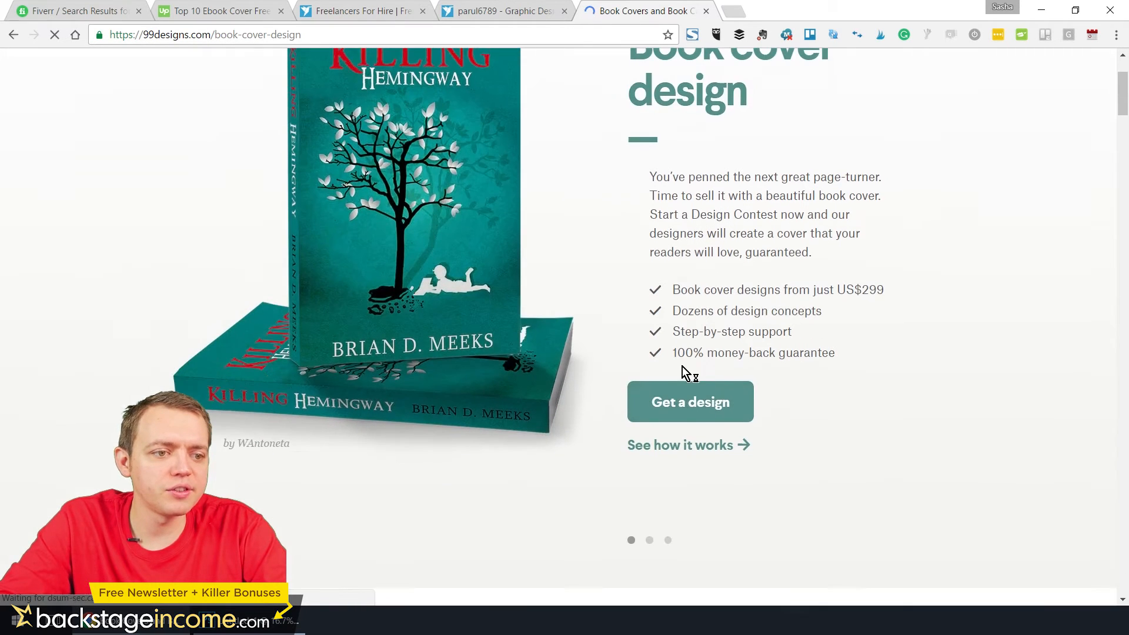
scroll(726, 447, "down", 10)
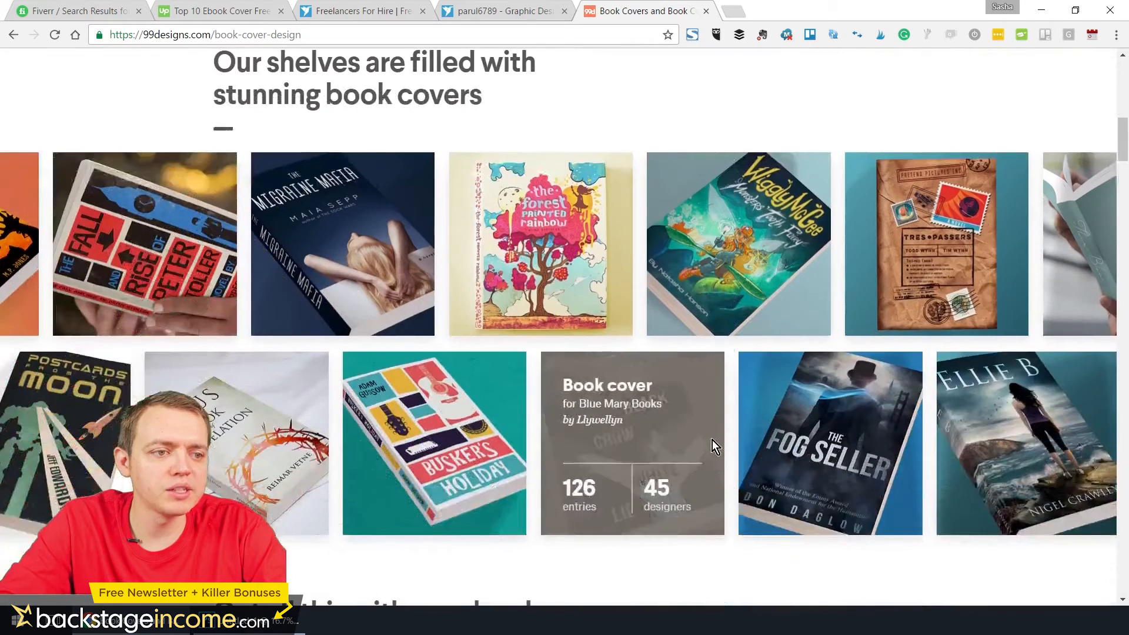
Examine how a book cover design contest works, and look over the 99designs Pro services page
scroll(461, 351, "down", 15)
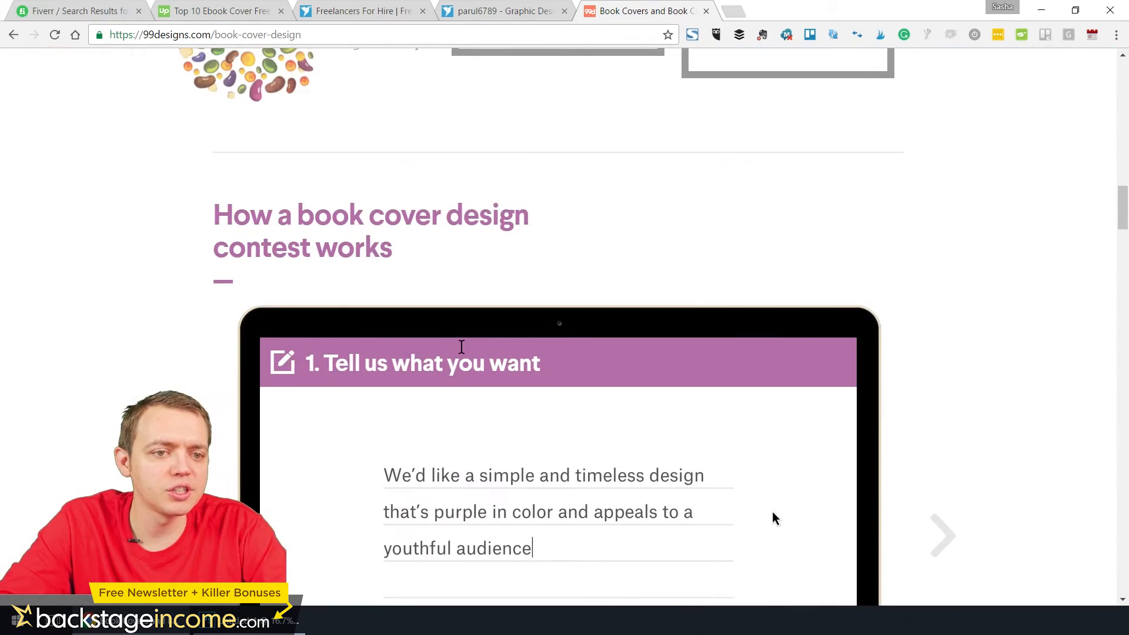
scroll(485, 250, "up", 1)
scroll(486, 250, "up", 20)
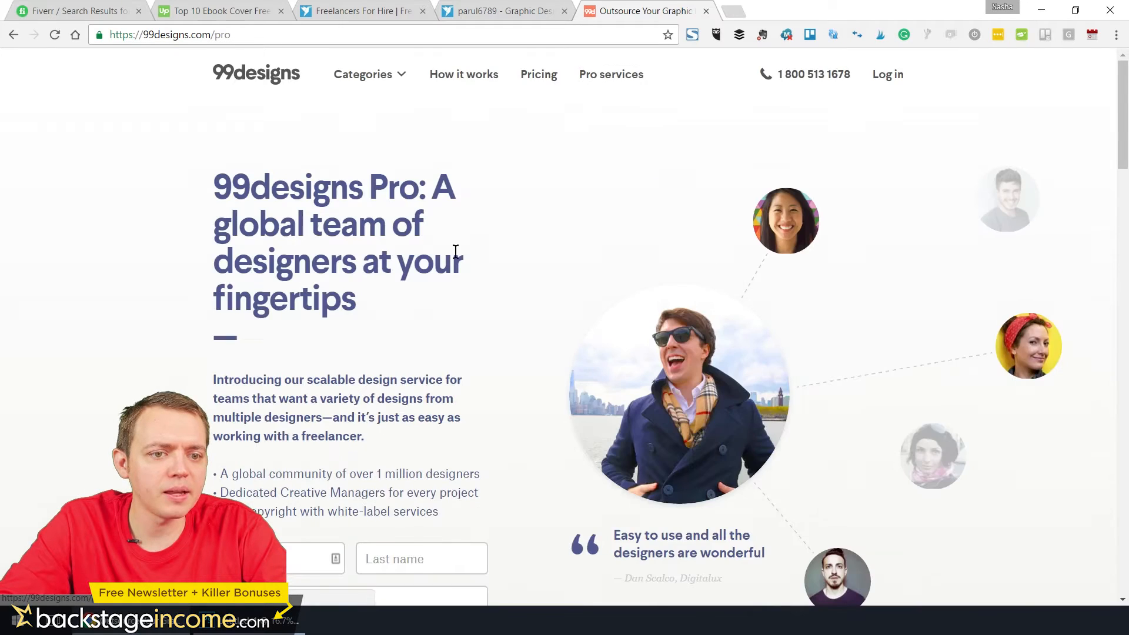
scroll(456, 252, "down", 15)
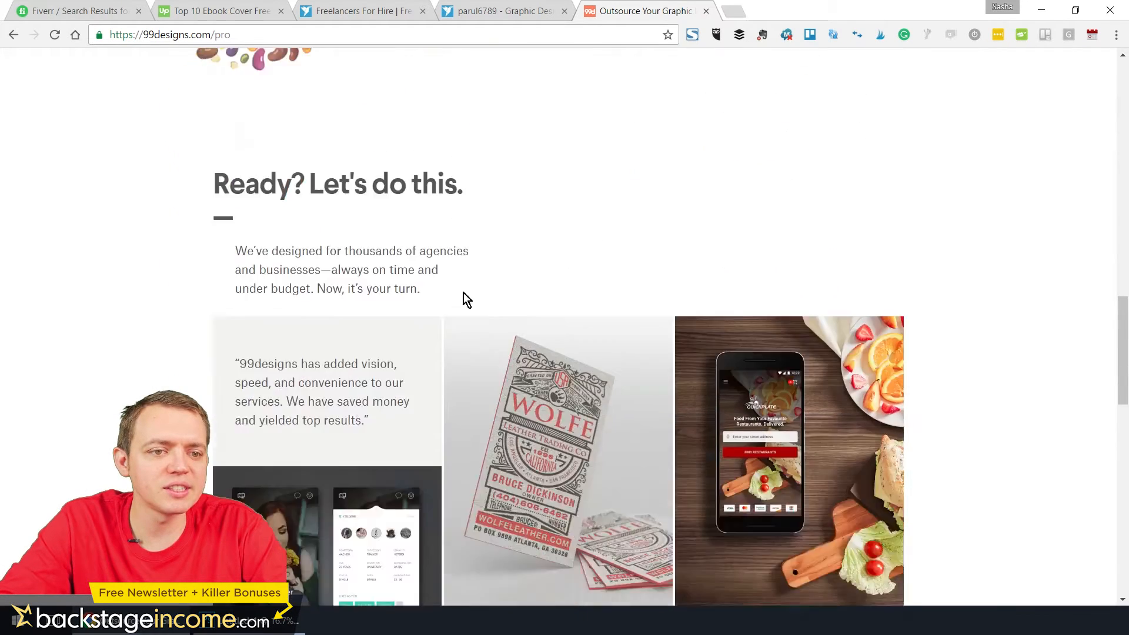
scroll(464, 297, "down", 10)
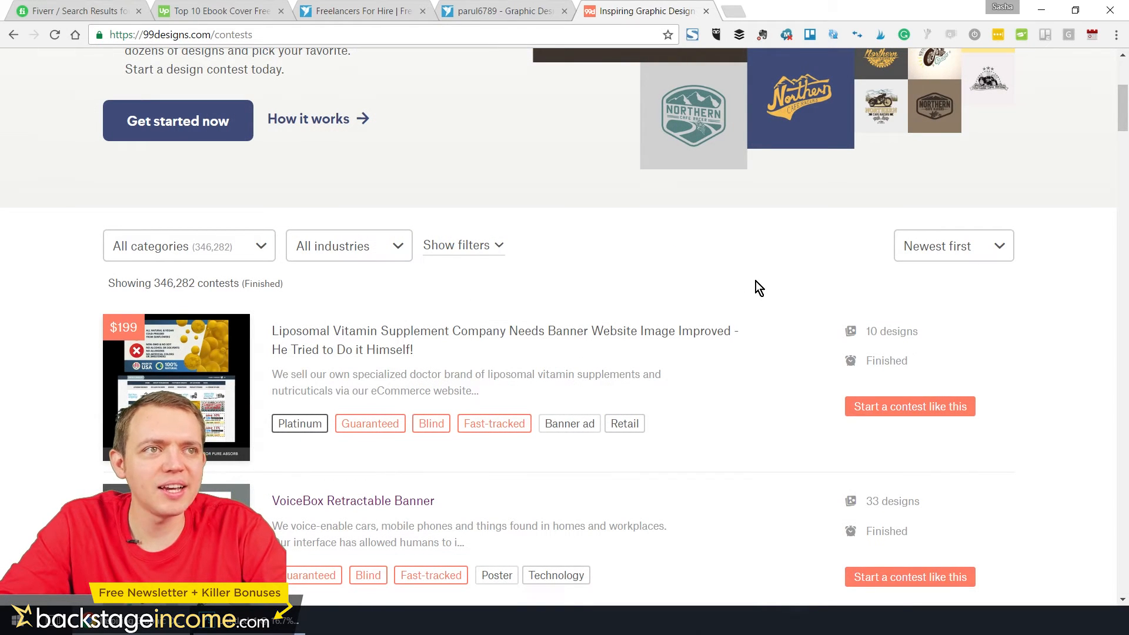
Open the finished design contests listing and filter it to the "Book & magazine" category
left_click_drag(1124, 121, 1121, 82)
scroll(354, 312, "down", 5)
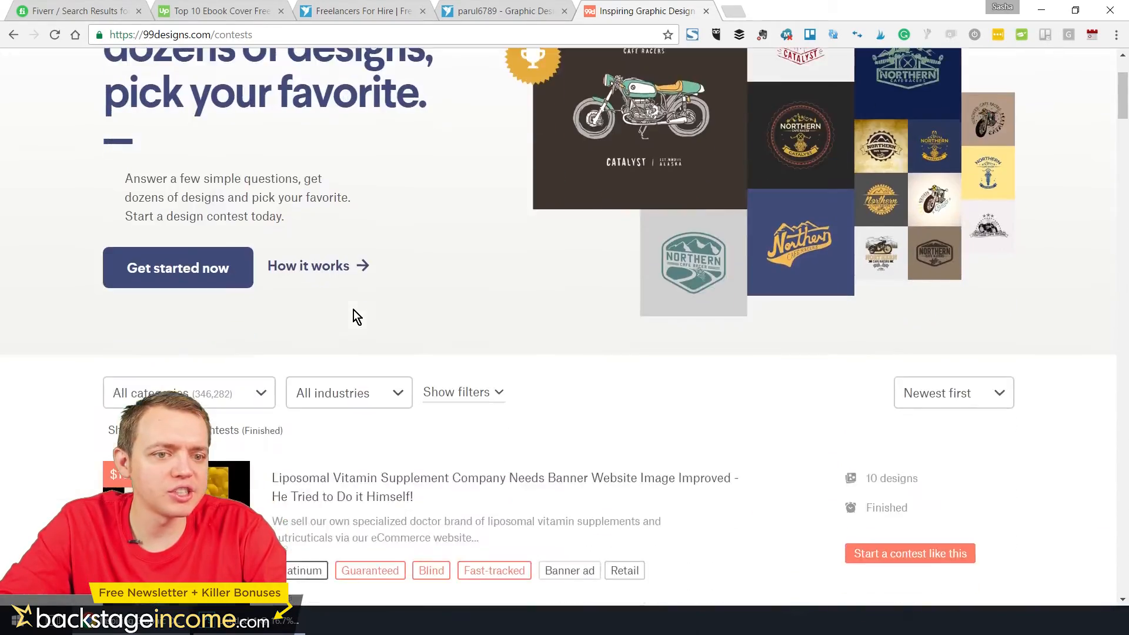
left_click(204, 249)
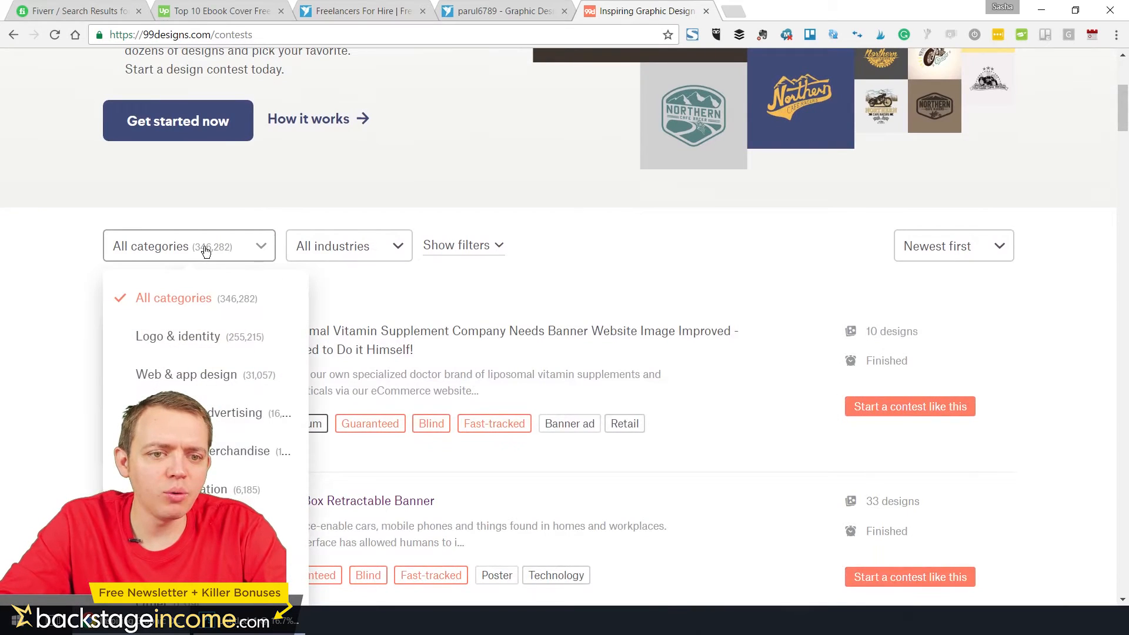
scroll(197, 335, "down", 3)
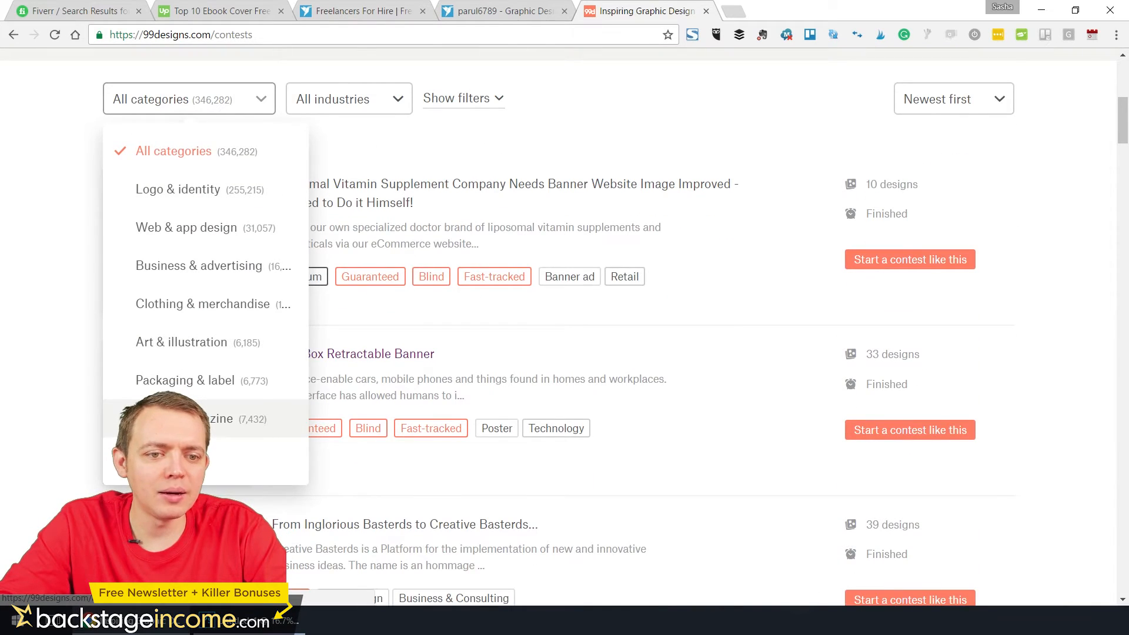
left_click(259, 418)
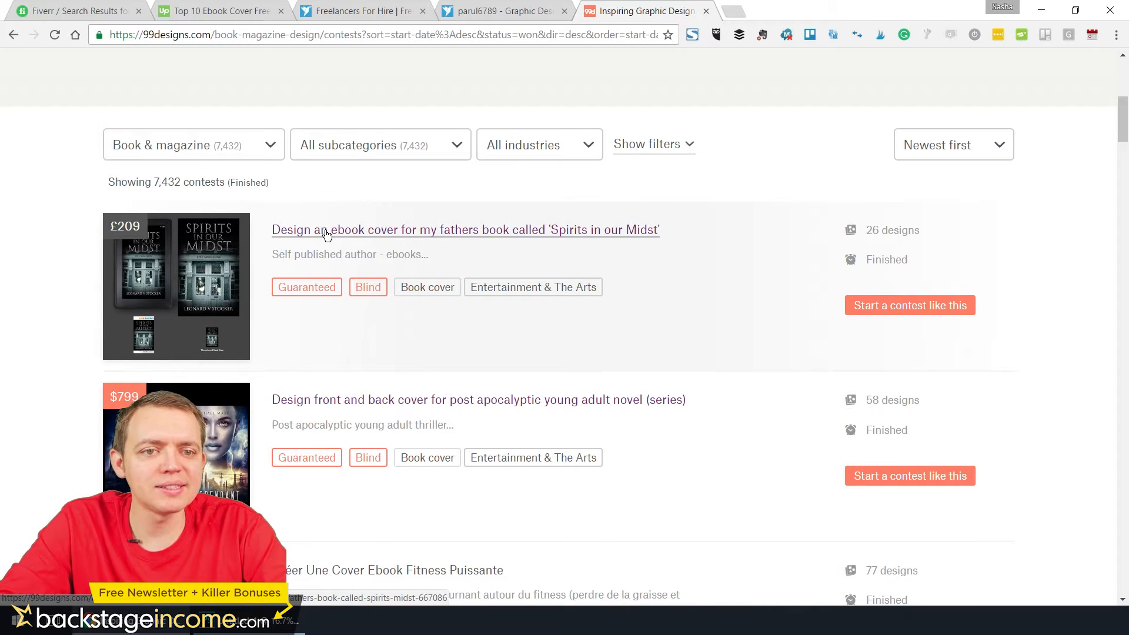
Open the 'Spirits in our Midst' ebook cover contest, examine its winning design and submitted entries, and return to the contest list
left_click(327, 231)
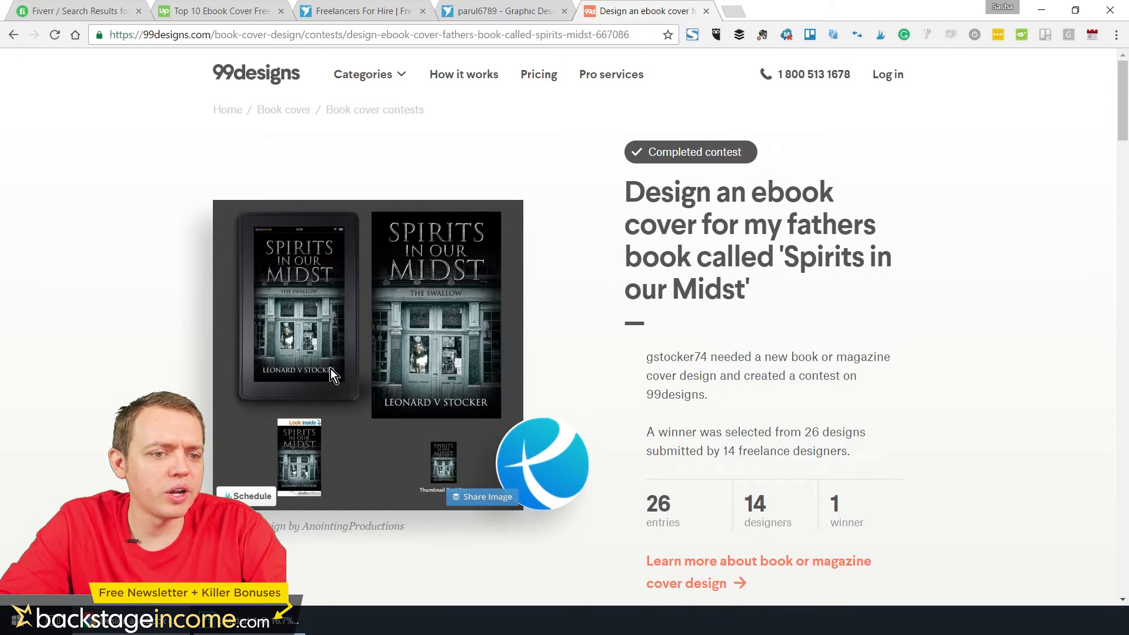
scroll(688, 371, "down", 3)
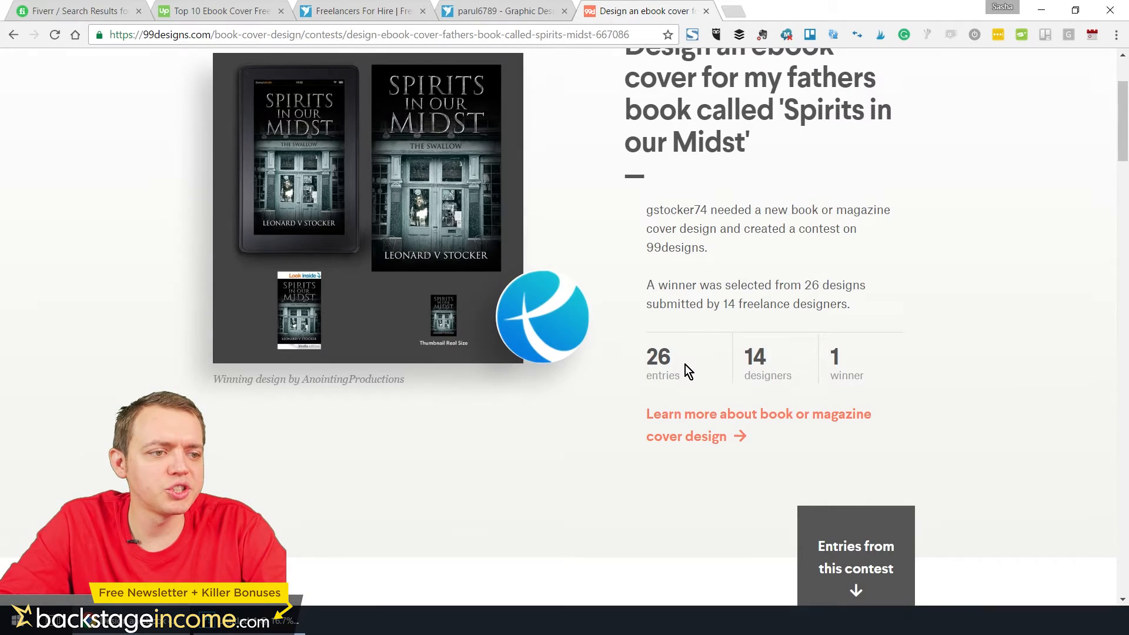
scroll(852, 382, "down", 7)
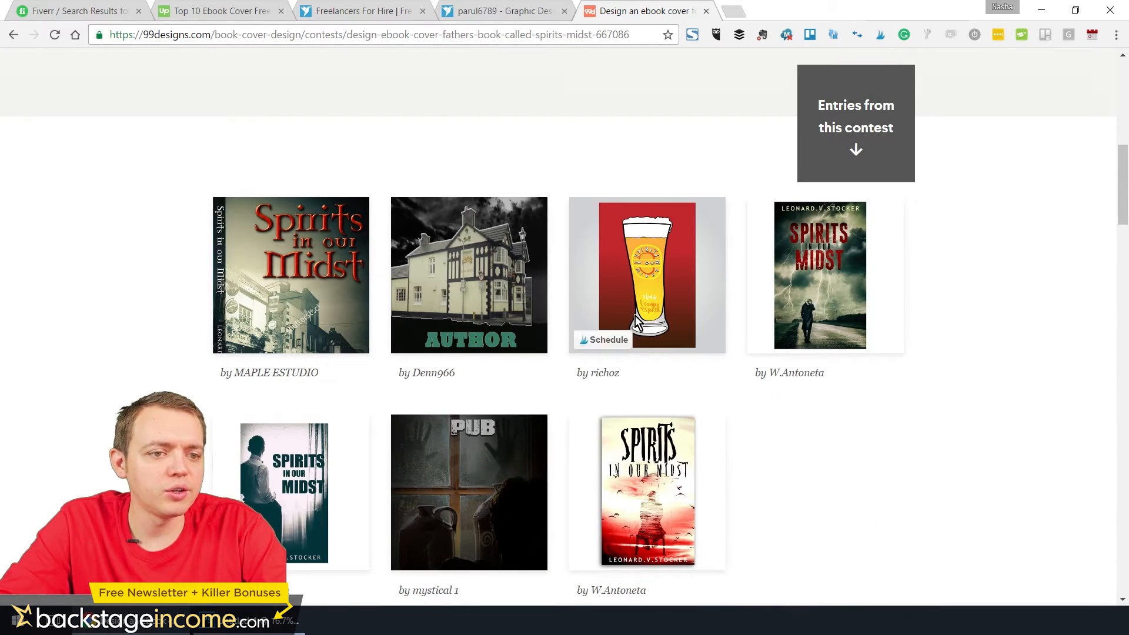
scroll(735, 482, "down", 3)
scroll(633, 499, "up", 3)
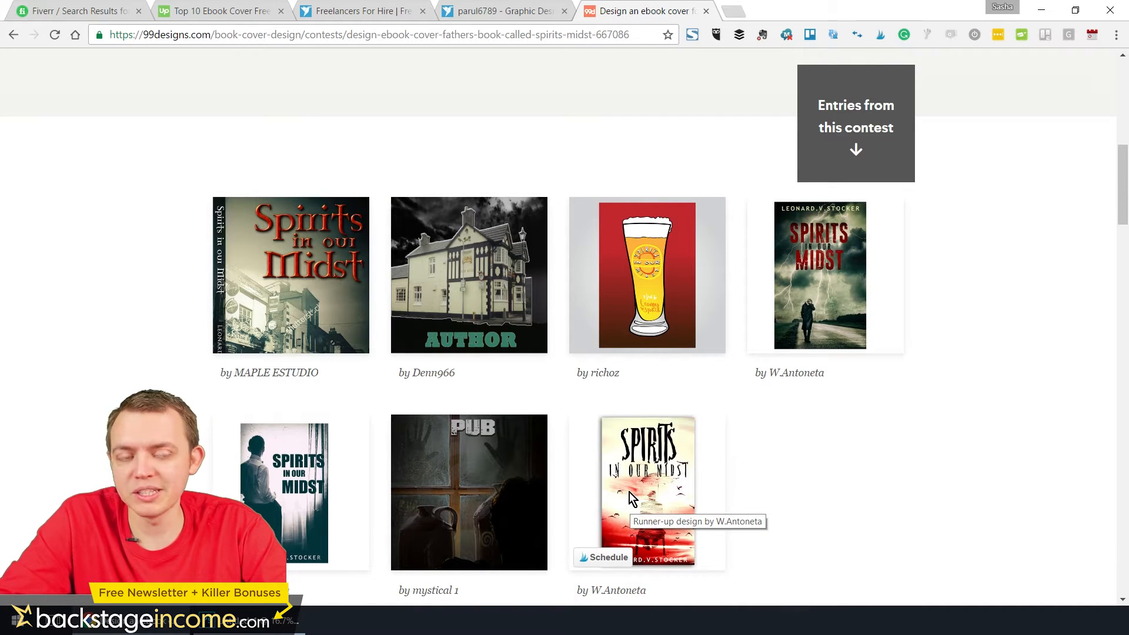
scroll(668, 378, "up", 6)
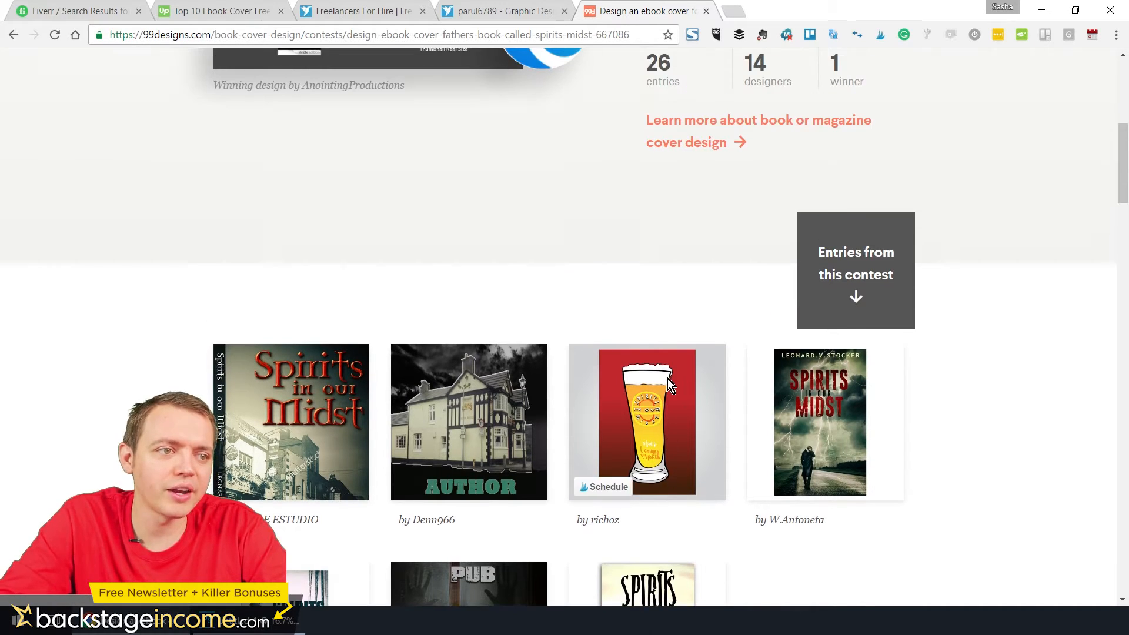
scroll(551, 347, "up", 5)
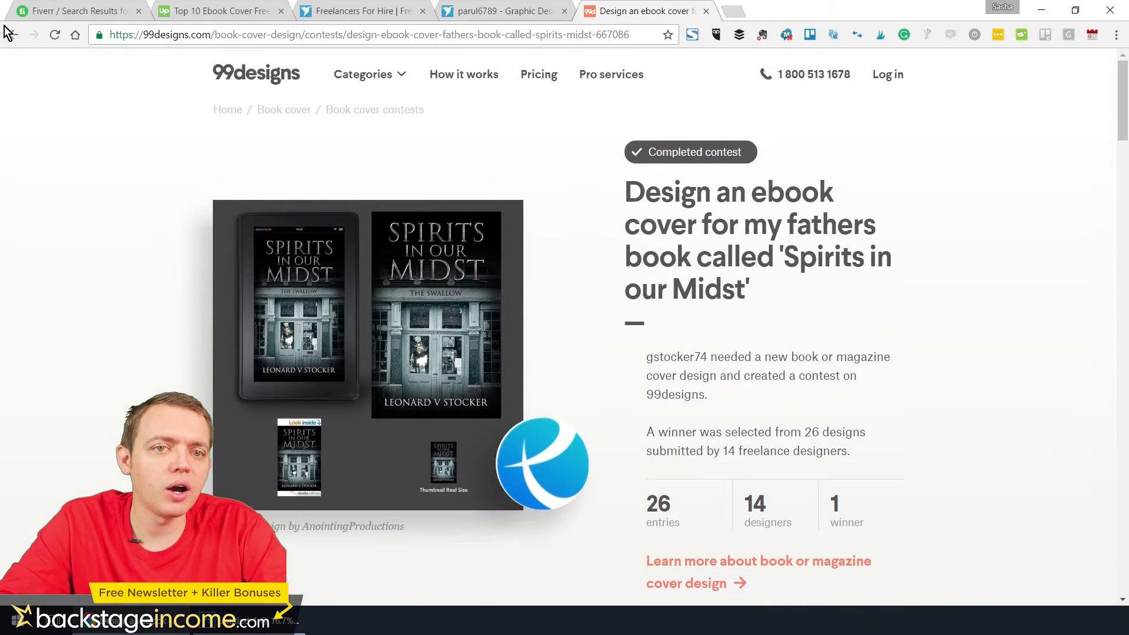
left_click(13, 35)
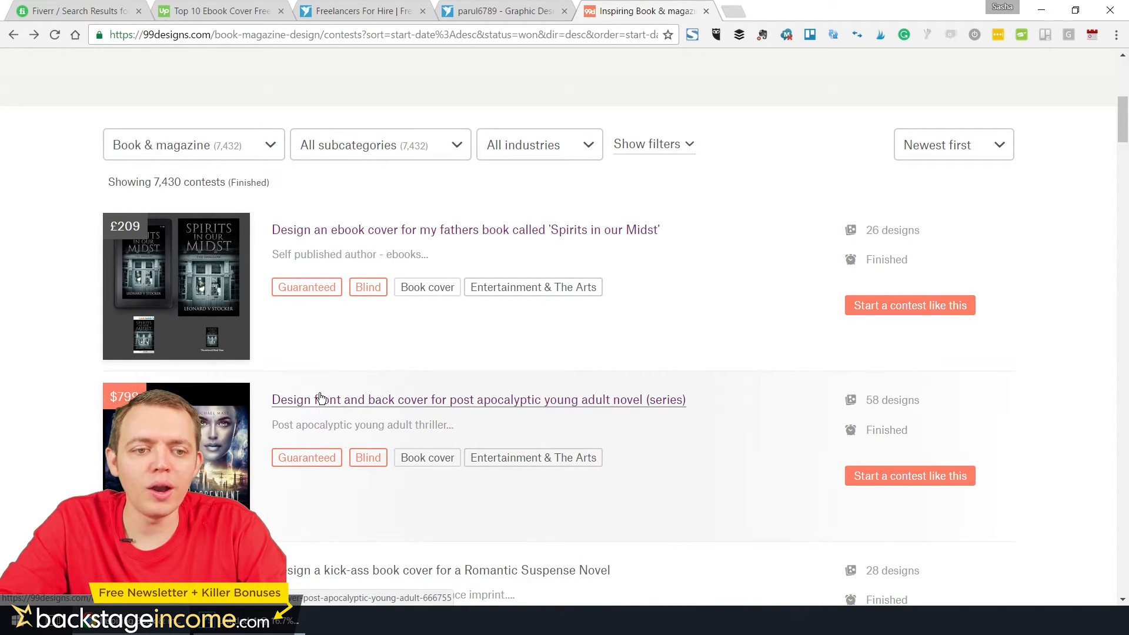
Open the post apocalyptic young adult novel cover contest, compare its winner with the other entries, and return to the list
left_click(322, 402)
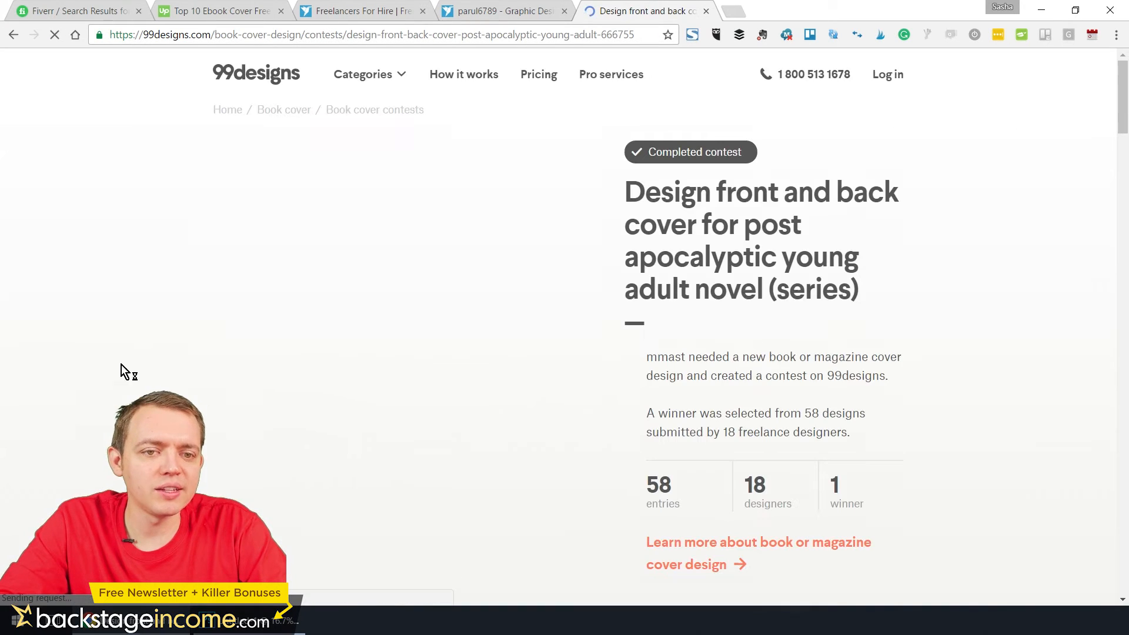
scroll(431, 348, "down", 3)
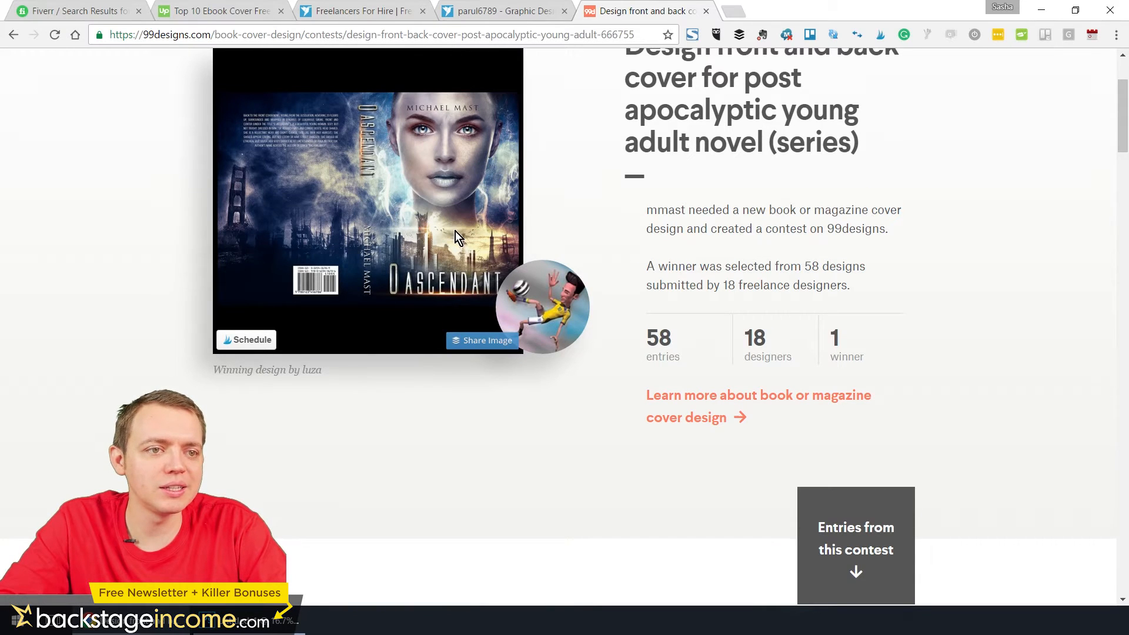
scroll(455, 239, "down", 8)
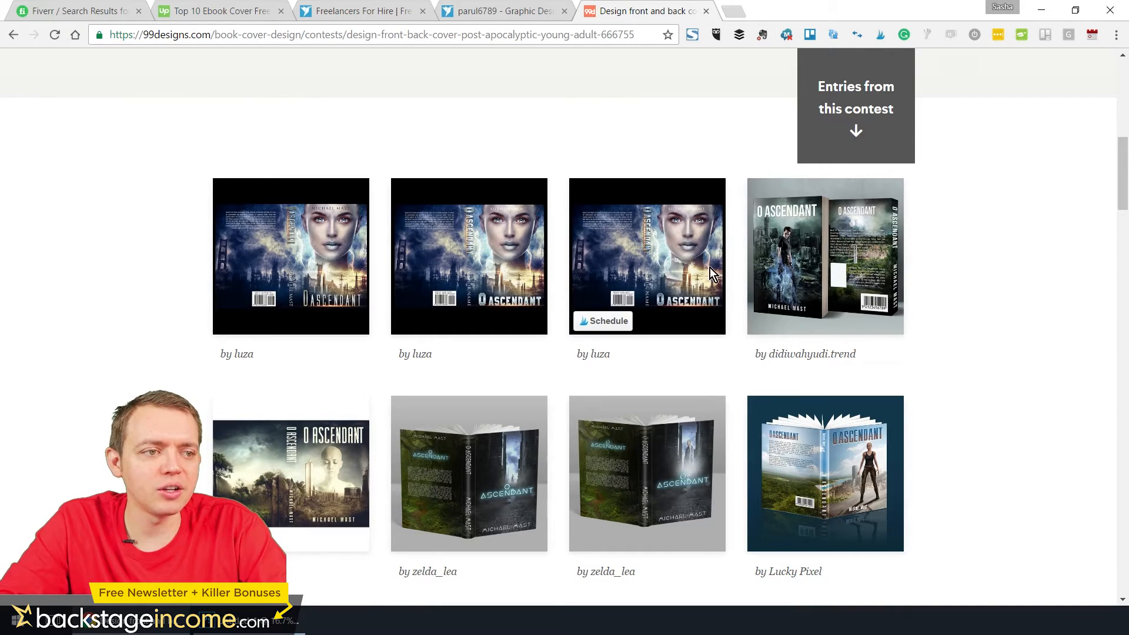
scroll(835, 320, "down", 5)
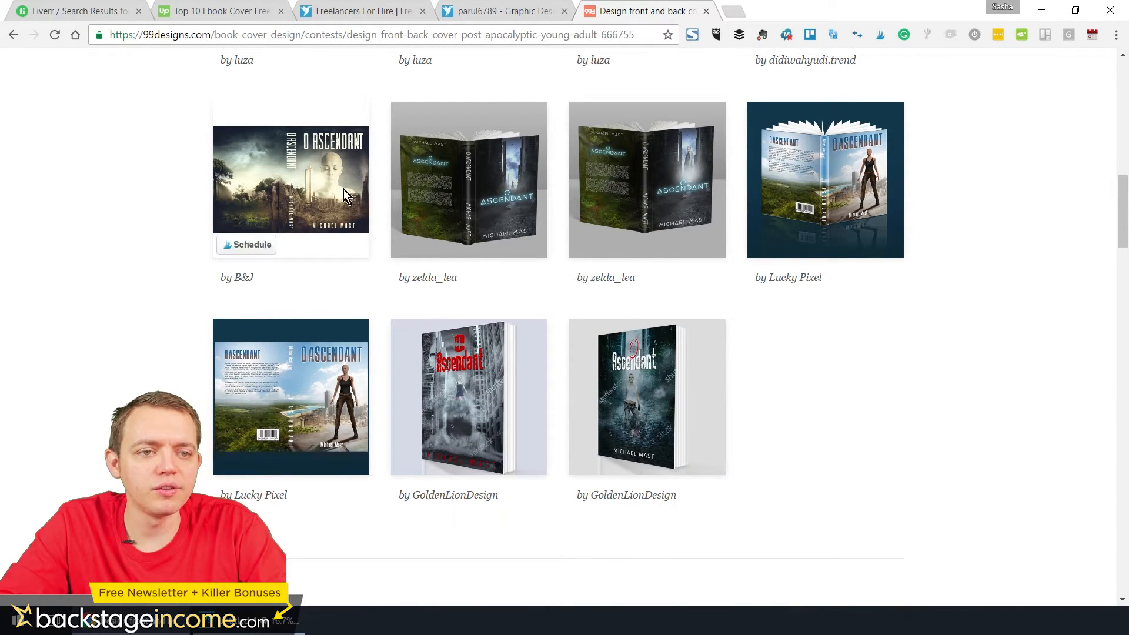
left_click(13, 36)
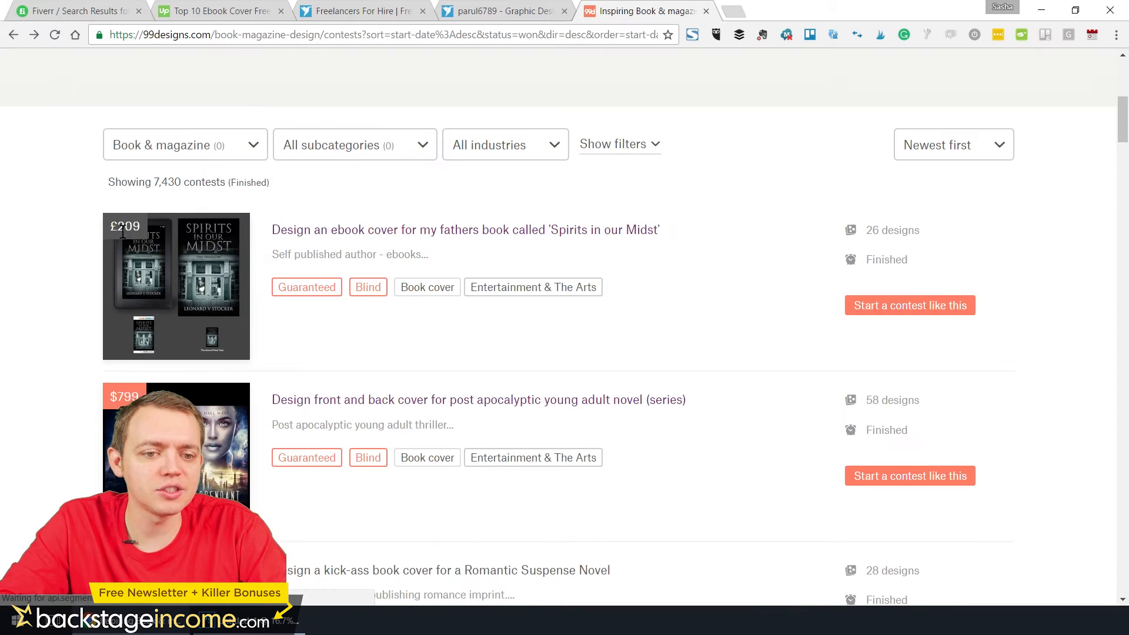
Find and open the "Podcast Guest Profits" cover contest, examine its winning design and entries, and return to the contest list
scroll(131, 246, "down", 5)
scroll(89, 369, "down", 5)
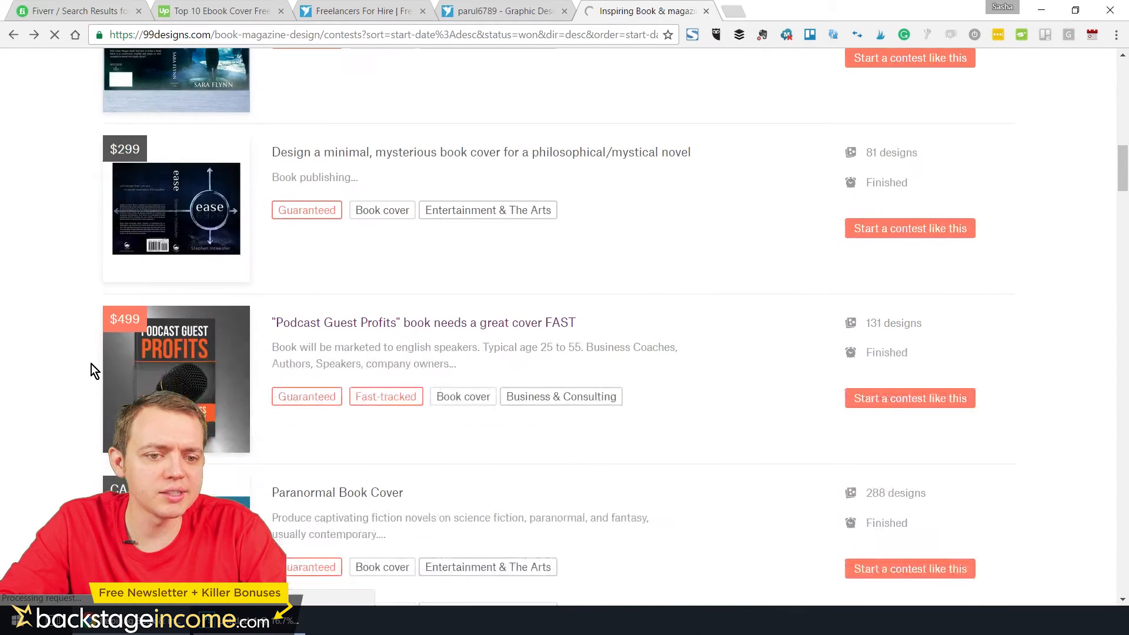
left_click(363, 325)
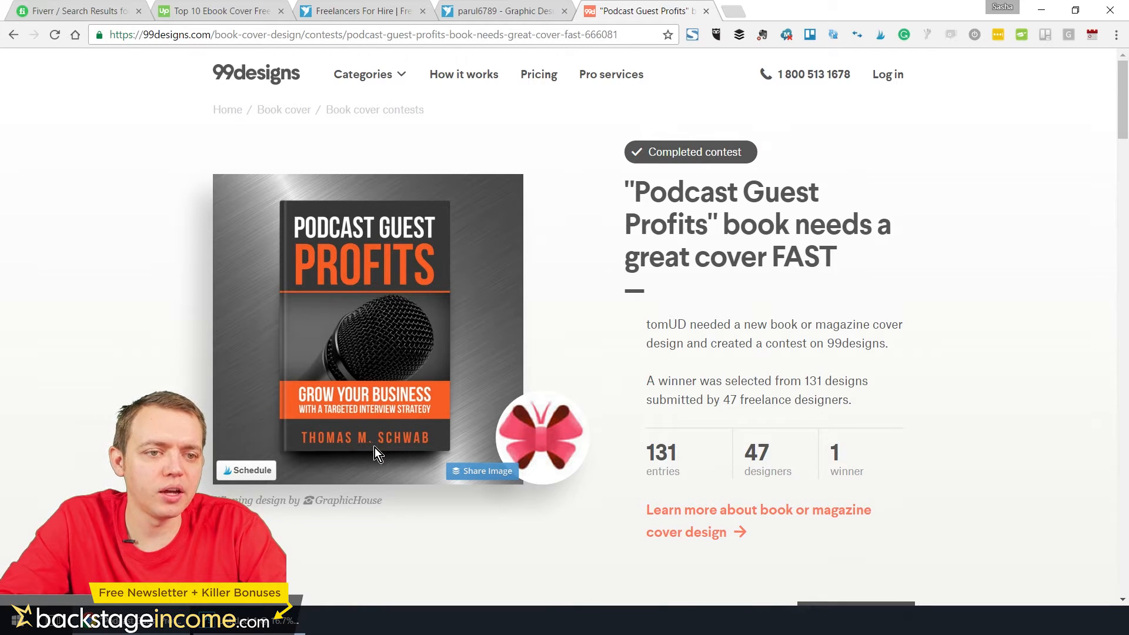
scroll(382, 336, "down", 10)
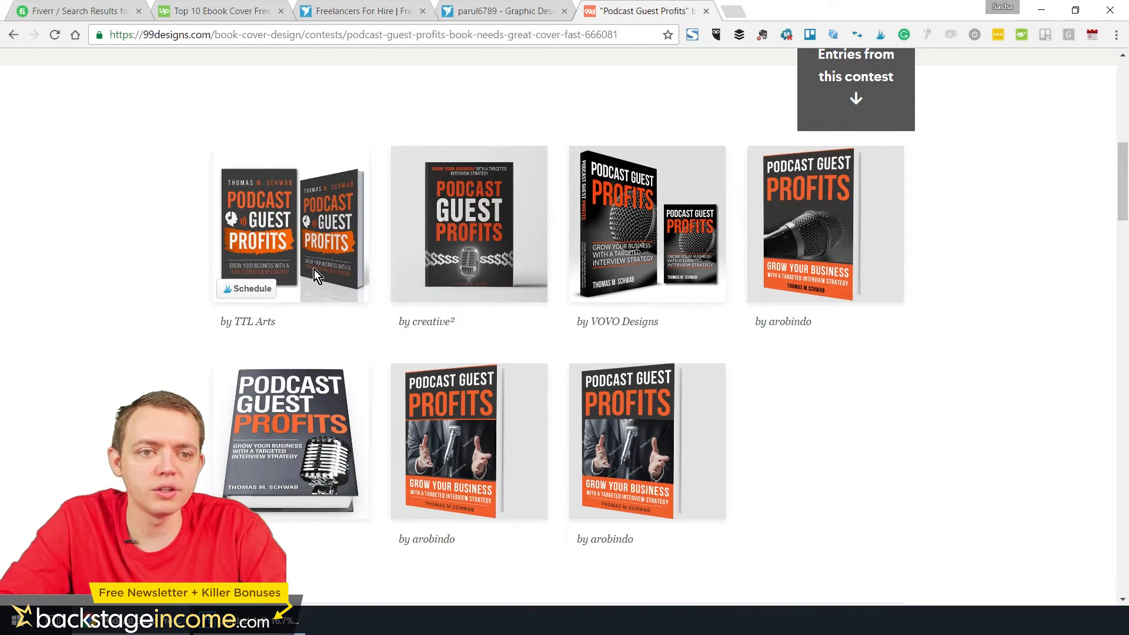
scroll(170, 300, "down", 4)
scroll(173, 302, "up", 4)
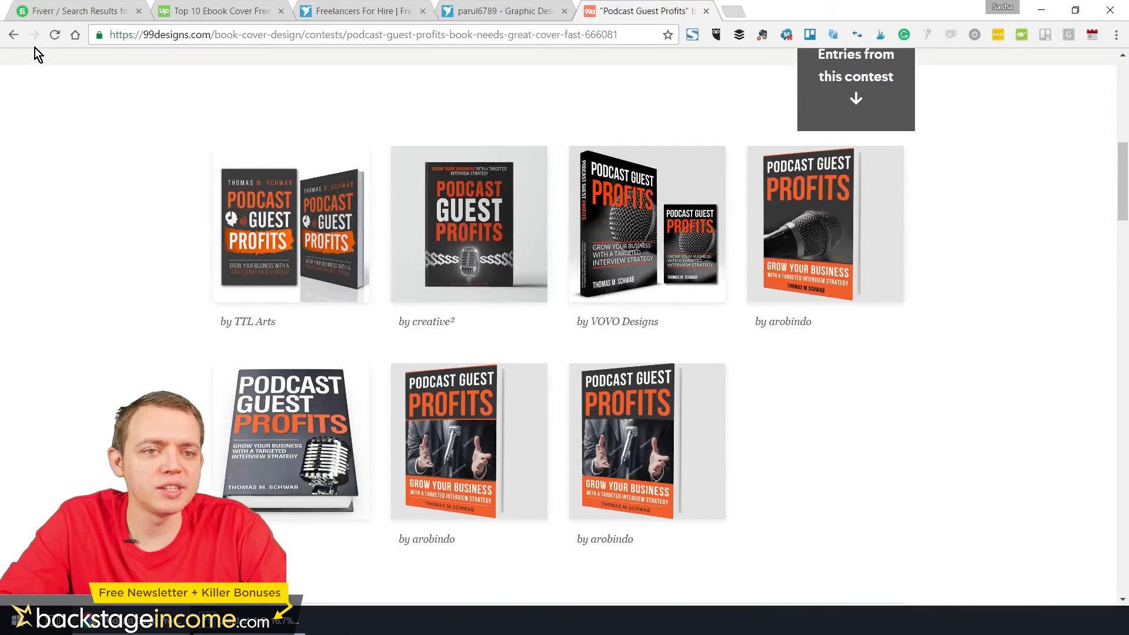
left_click(14, 36)
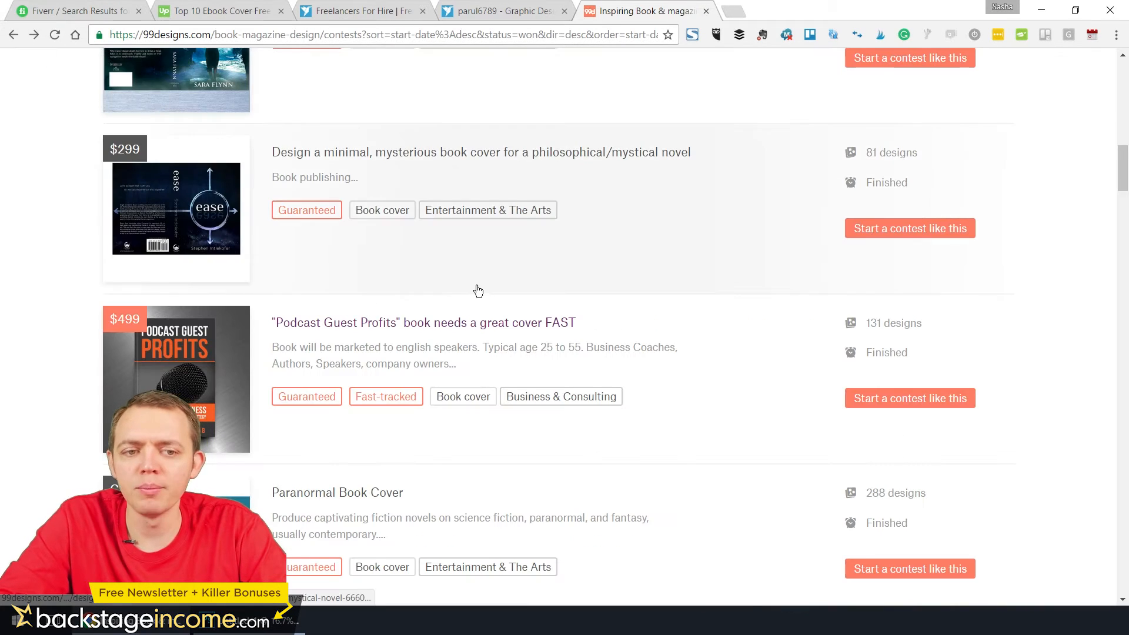
Browse prices and design counts of further book and magazine contests, and open the Nonfiction/Memoir book cover contest (5.5 X 8.5)
scroll(553, 357, "down", 6)
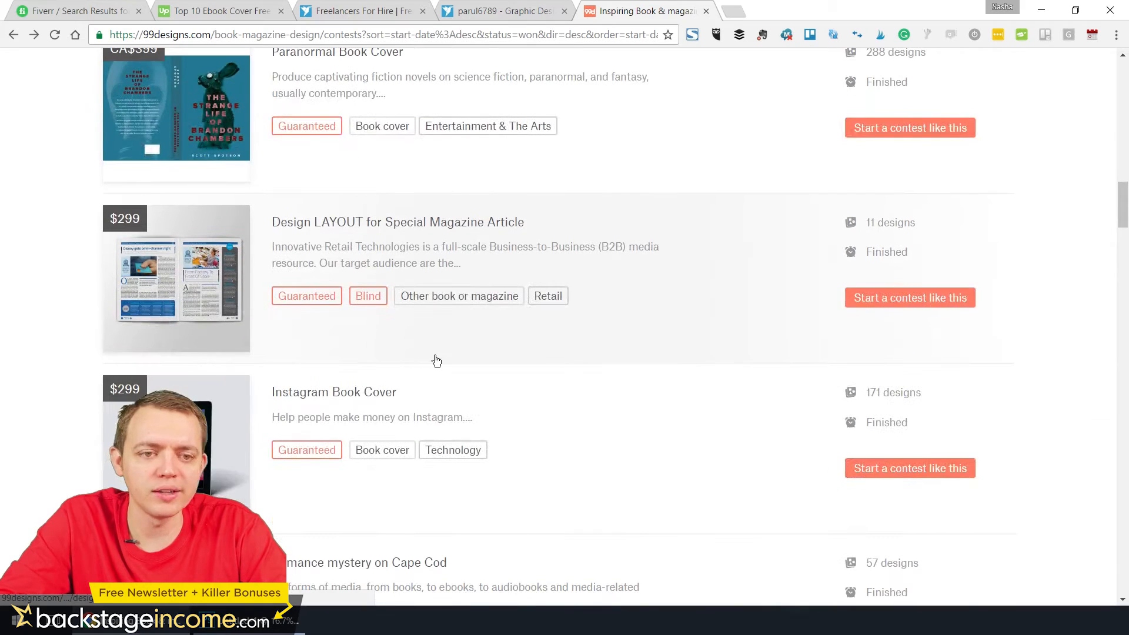
scroll(434, 361, "down", 5)
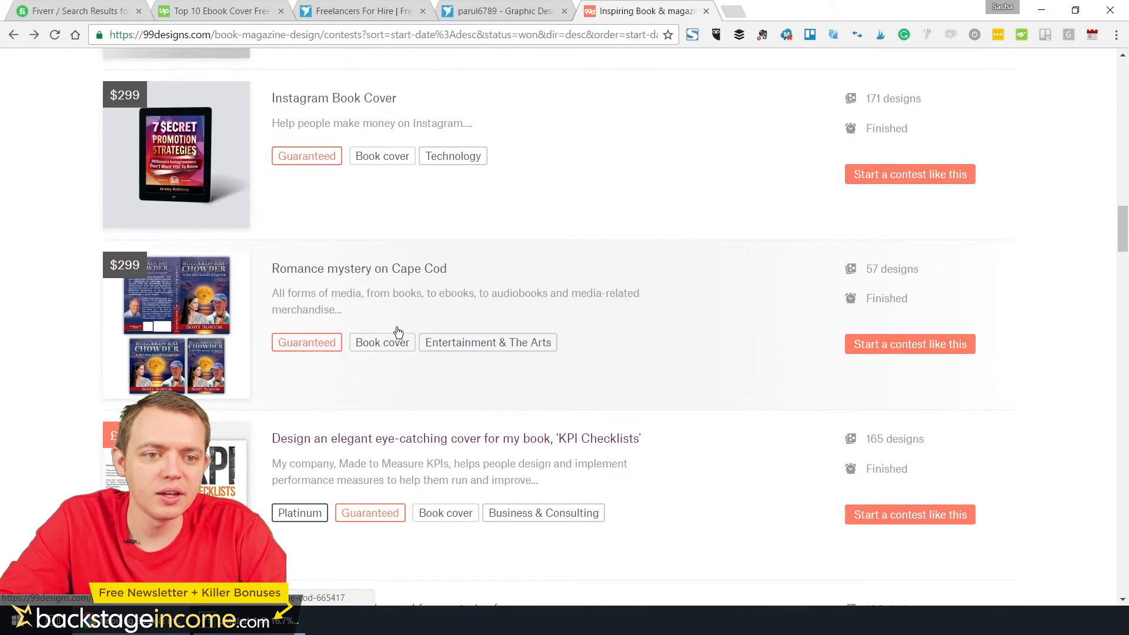
scroll(397, 335, "down", 2)
scroll(394, 297, "down", 12)
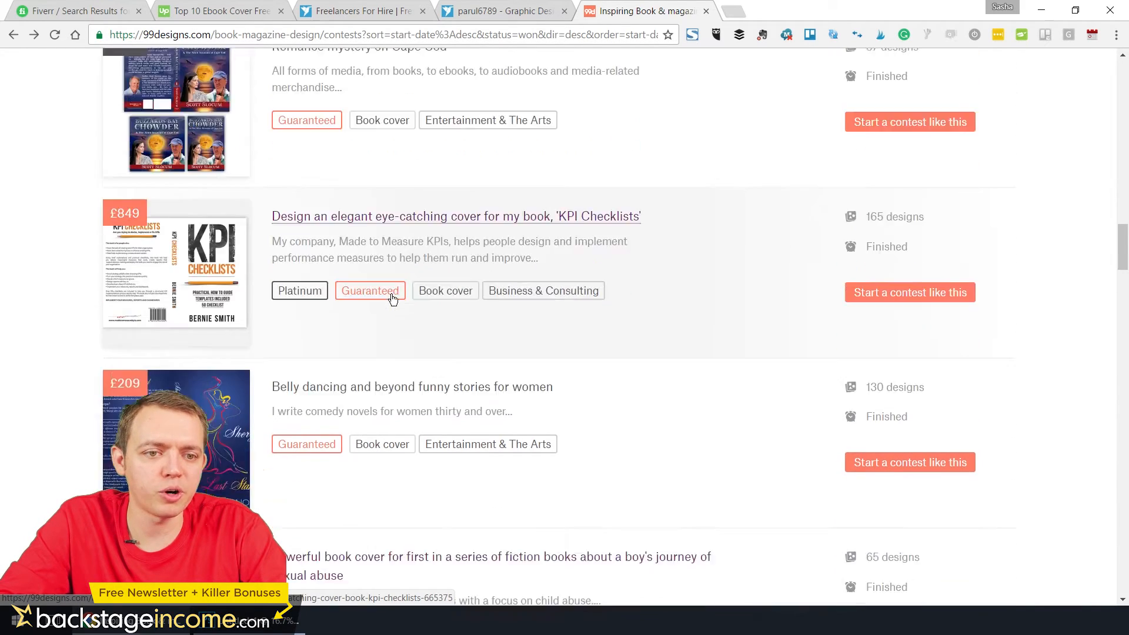
scroll(394, 297, "down", 2)
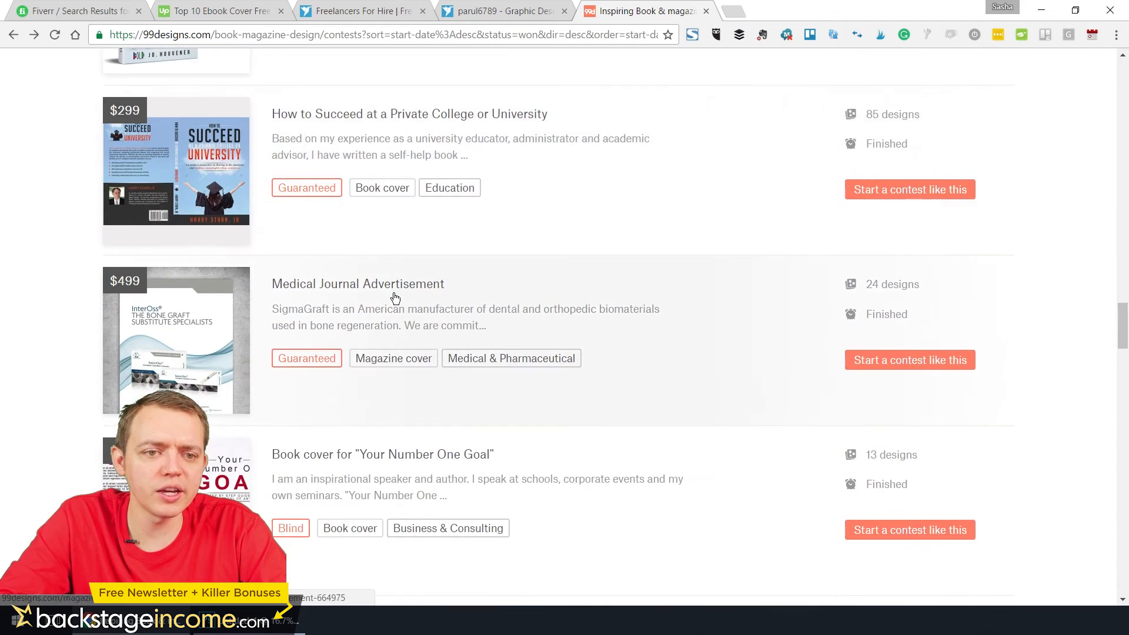
scroll(395, 298, "down", 3)
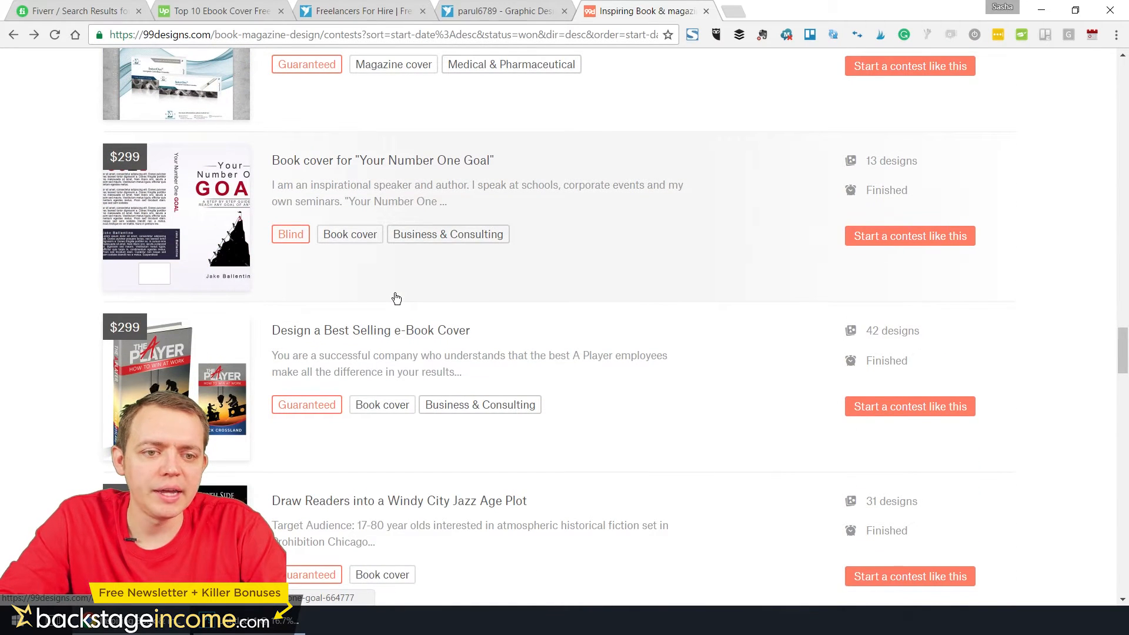
scroll(397, 298, "down", 8)
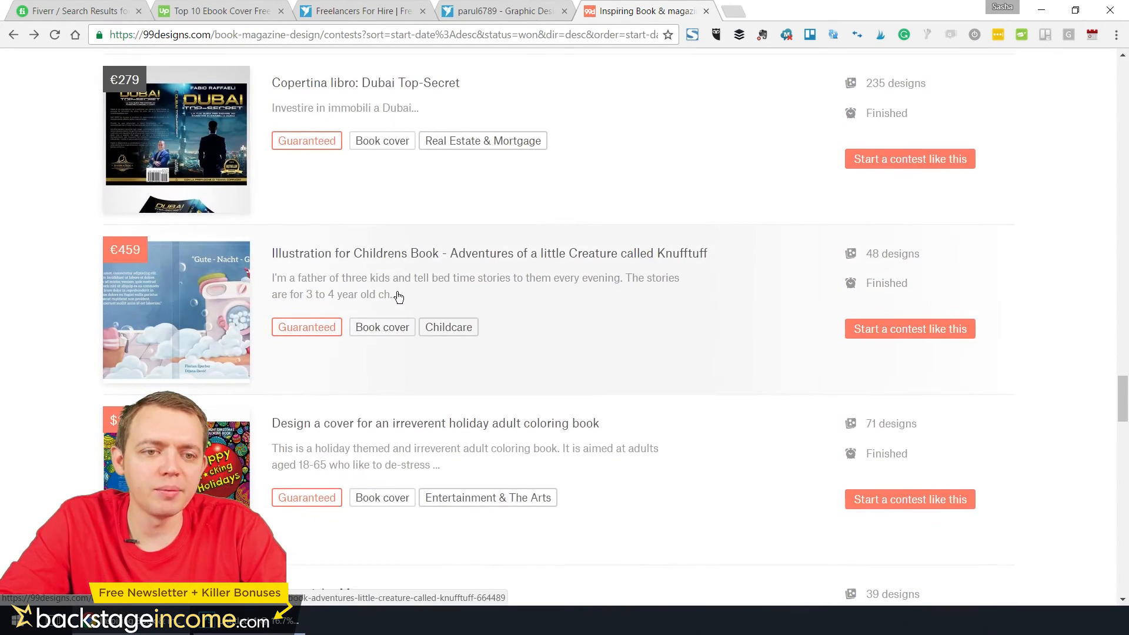
scroll(374, 265, "down", 4)
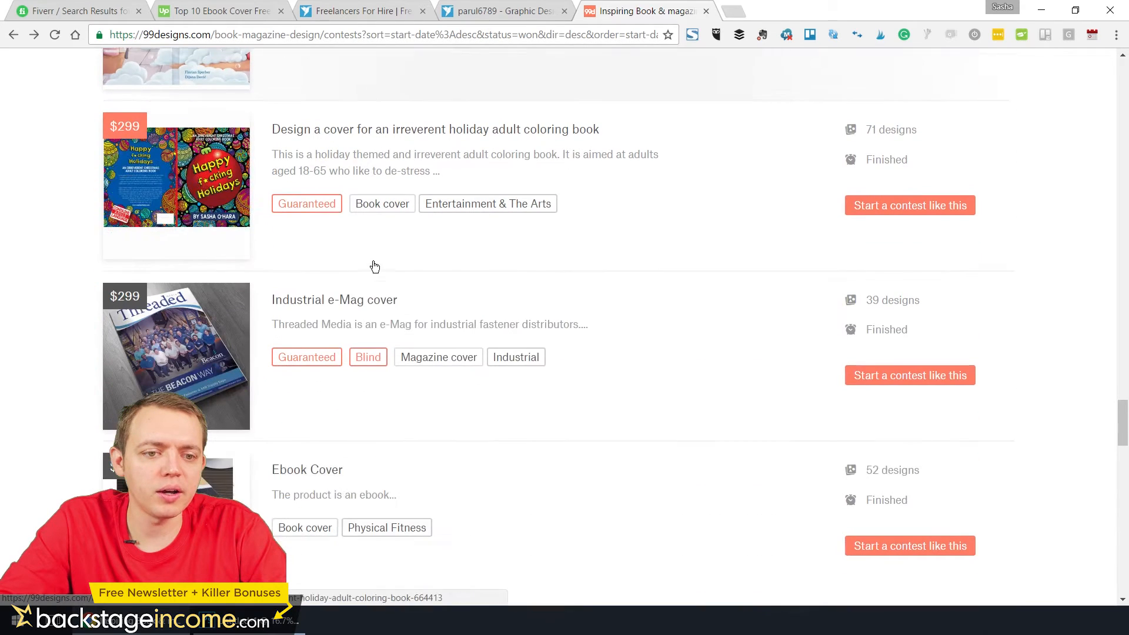
scroll(374, 266, "down", 2)
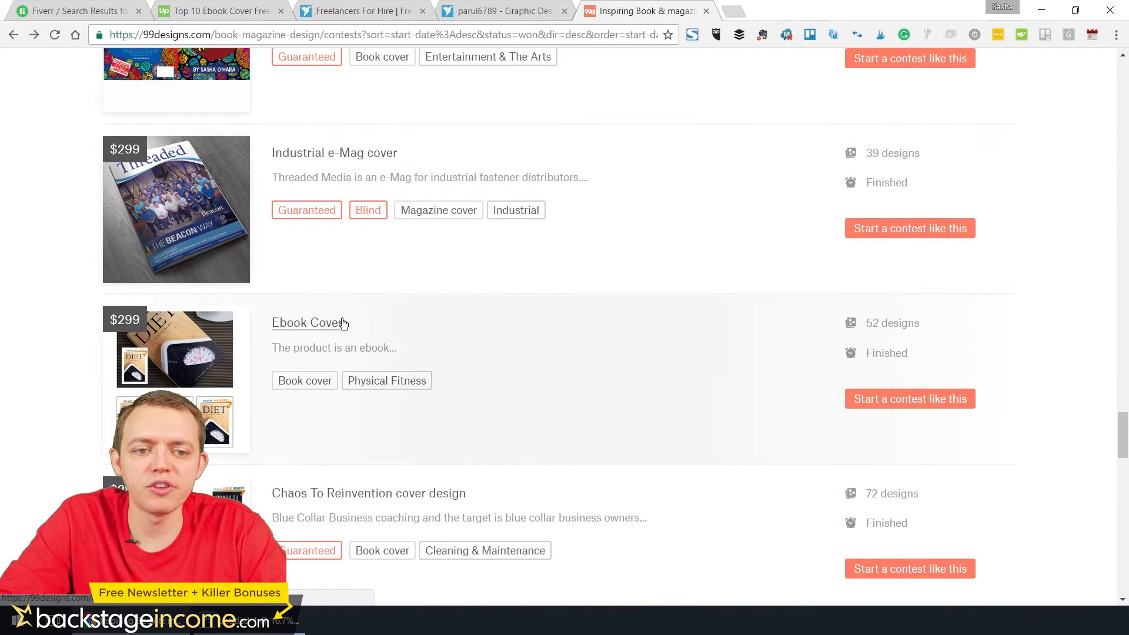
scroll(336, 334, "down", 4)
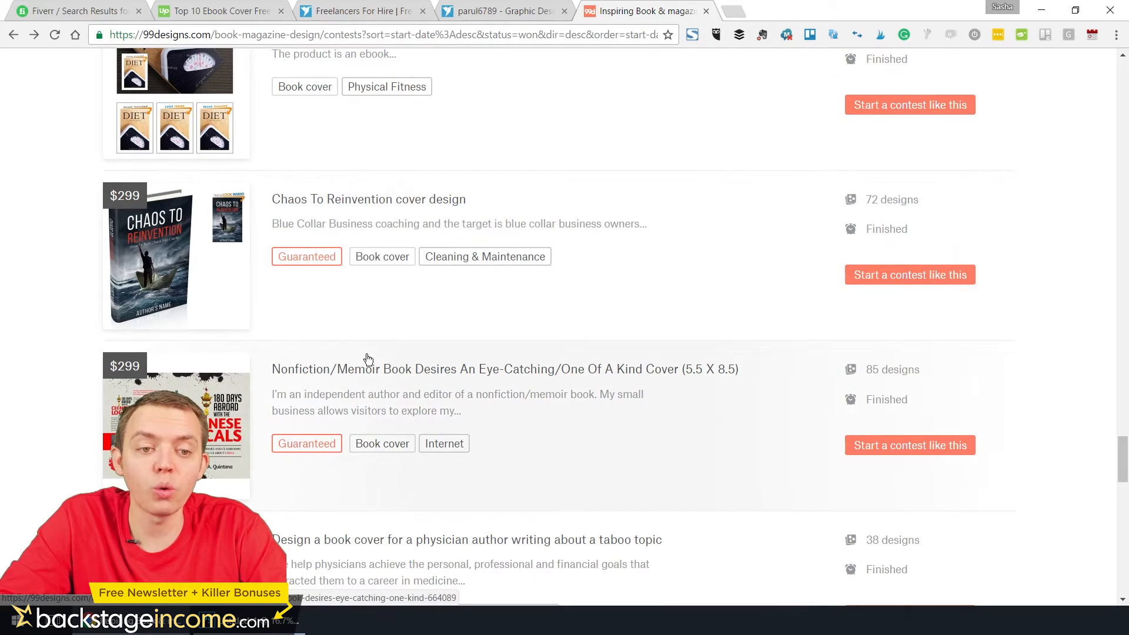
left_click(360, 375)
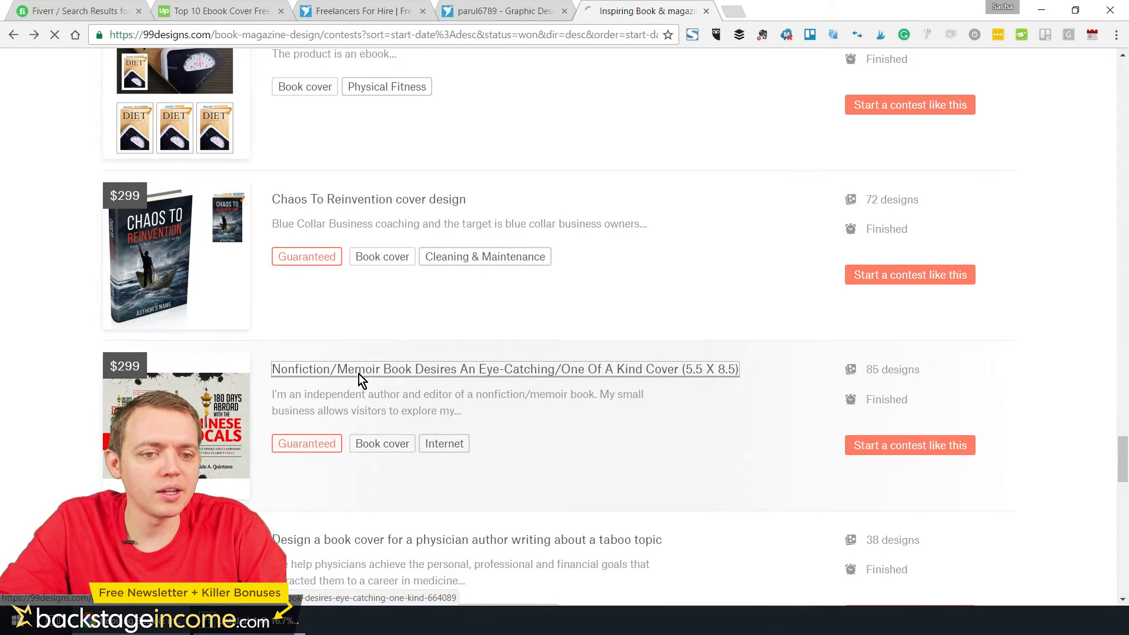
Examine the winning design and submitted entries of the Nonfiction/Memoir book cover contest, and return to the contest list
mouse_move(496, 305)
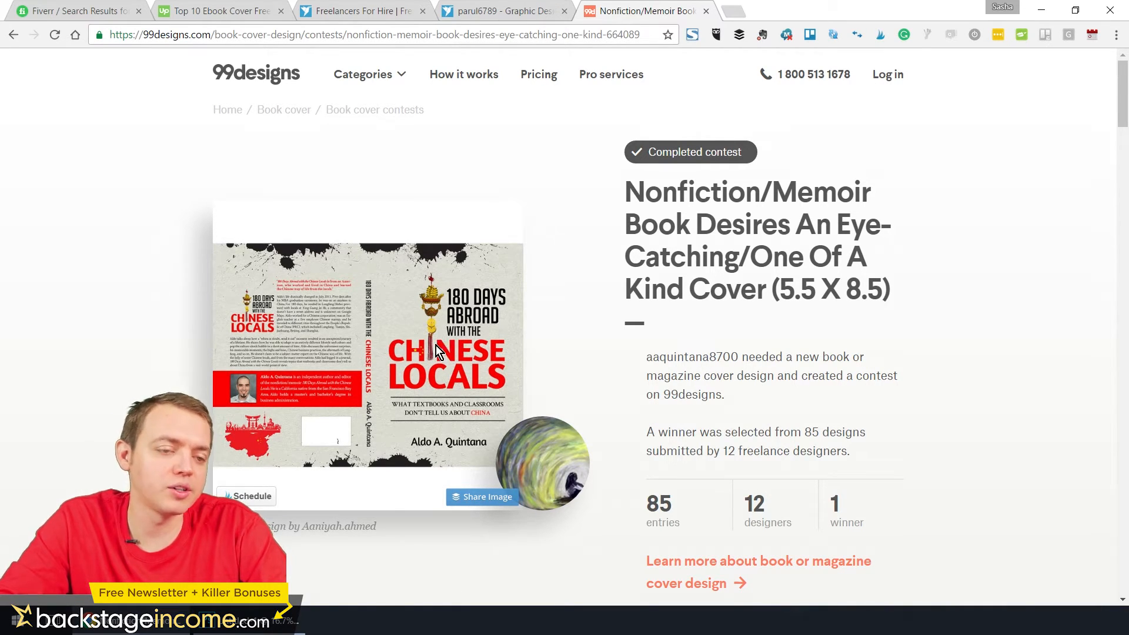
scroll(488, 324, "down", 10)
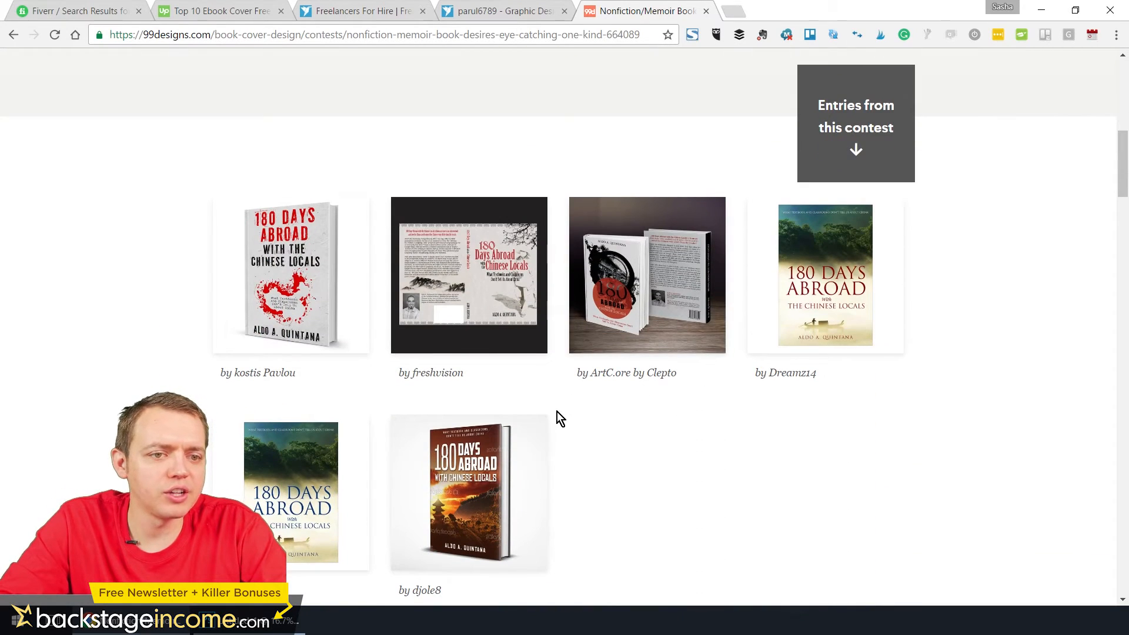
scroll(591, 338, "up", 10)
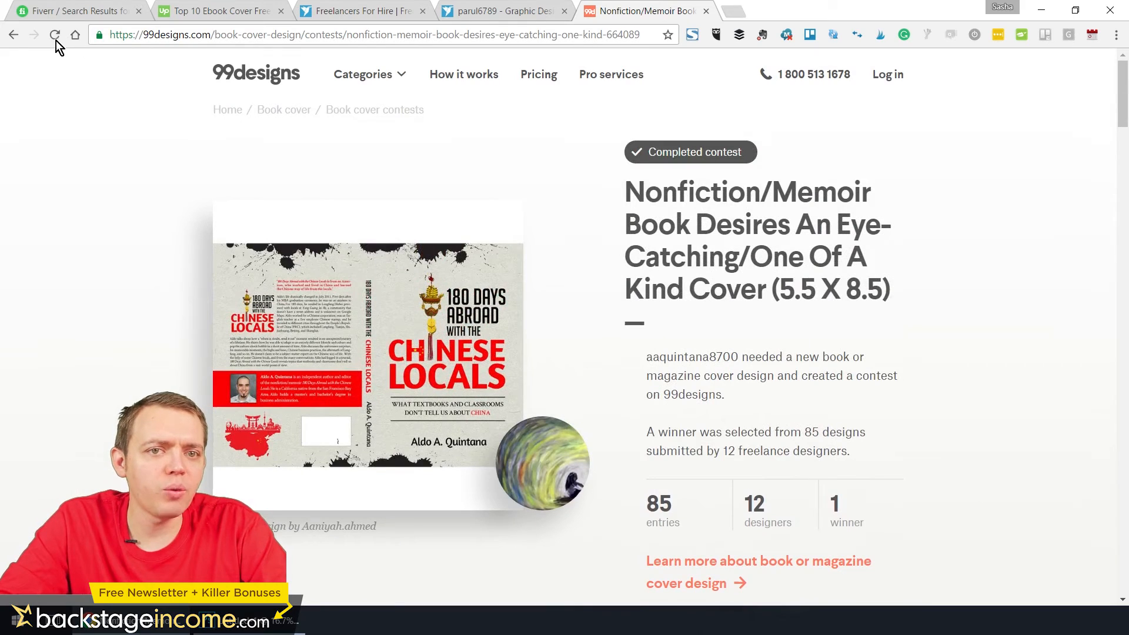
left_click(13, 34)
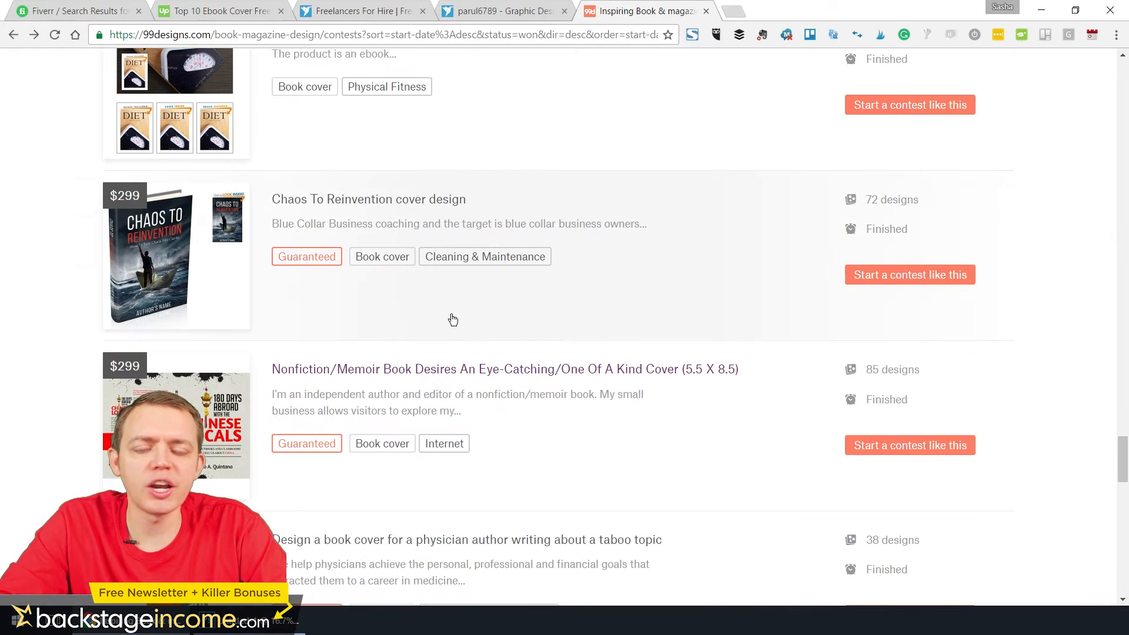
Open the cover contest for a physician author writing about a taboo topic, compare its winner with the entries, and return to the list
scroll(453, 320, "down", 5)
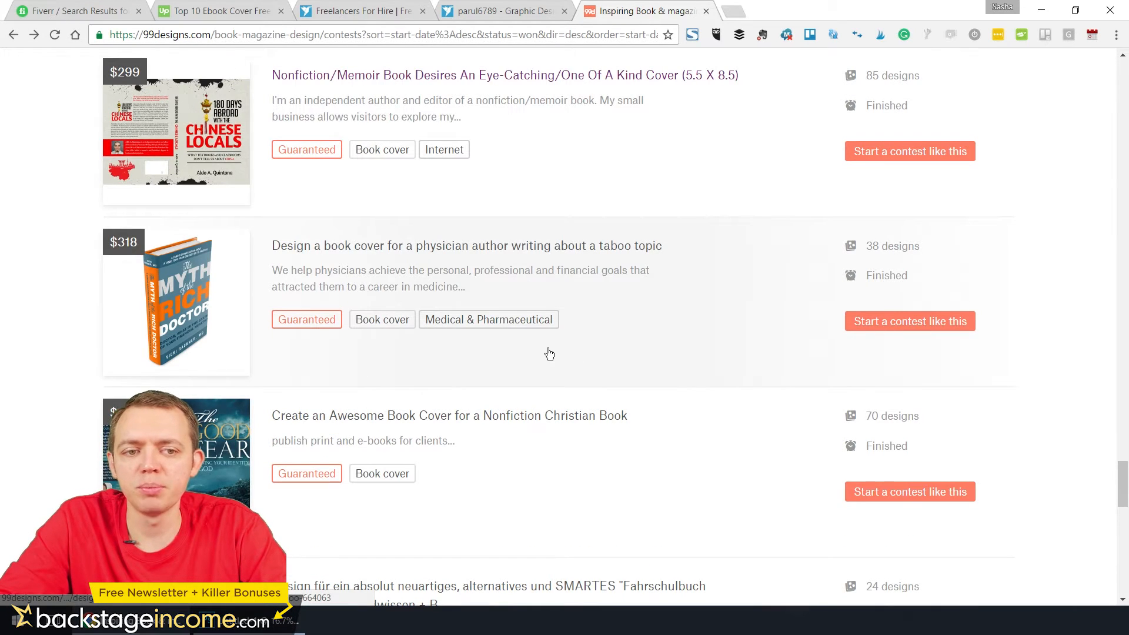
left_click(397, 248)
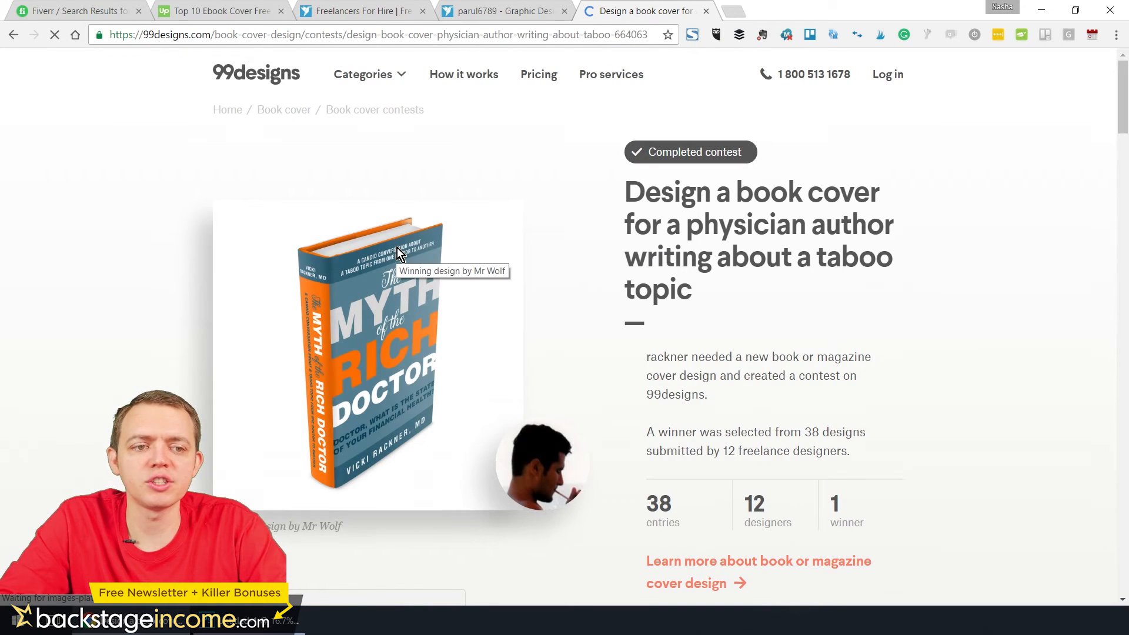
scroll(392, 265, "down", 2)
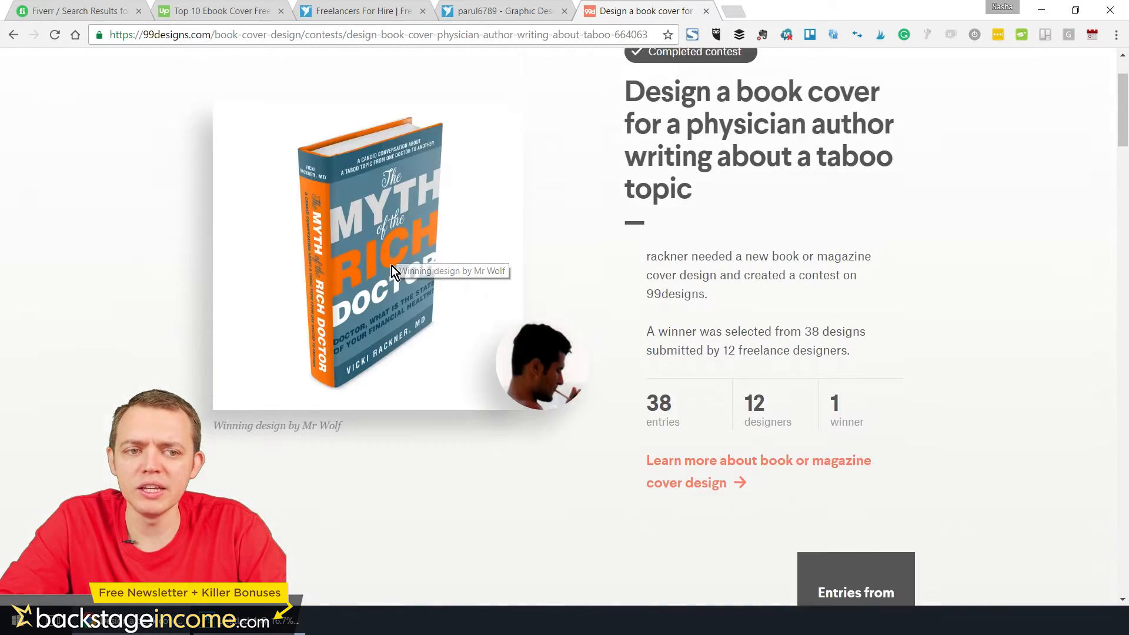
scroll(391, 271, "down", 8)
scroll(390, 273, "down", 3)
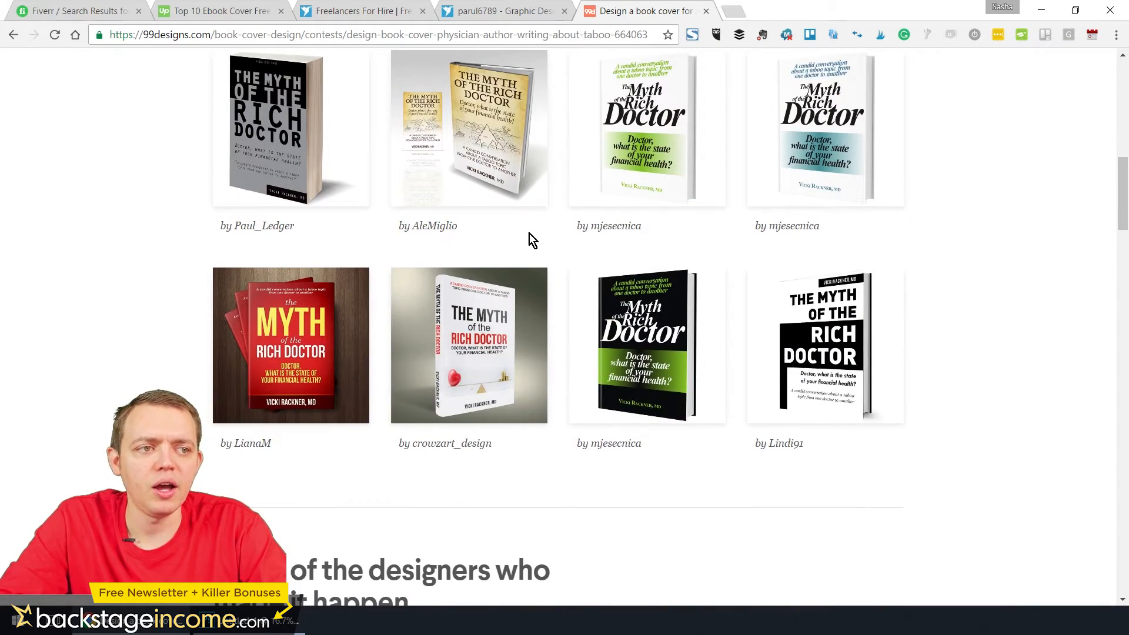
scroll(529, 234, "up", 3)
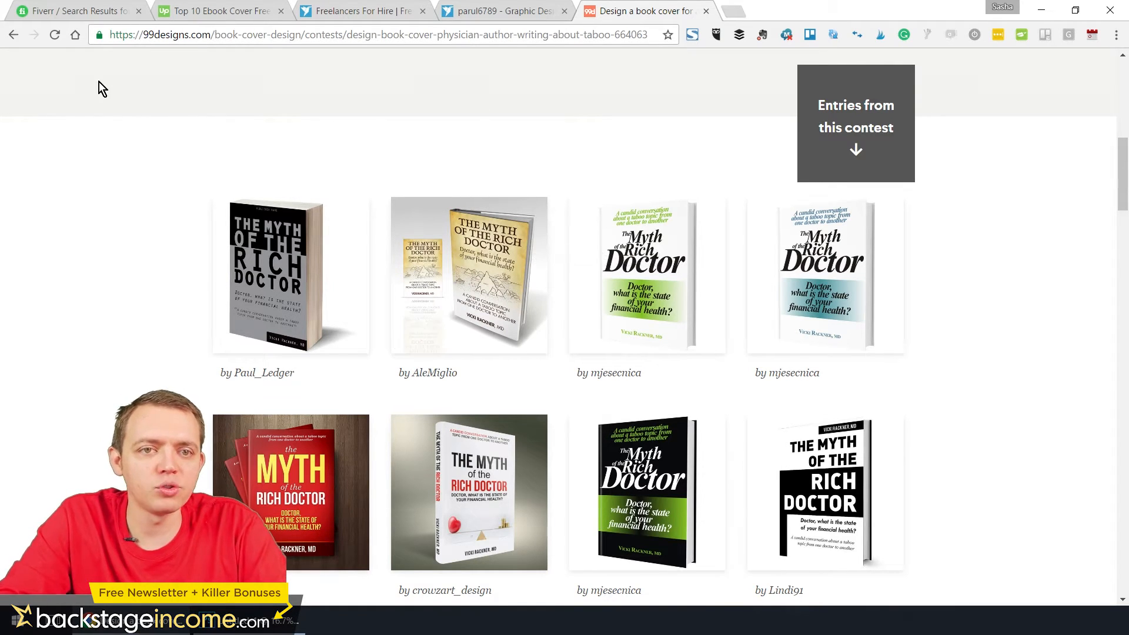
left_click(7, 36)
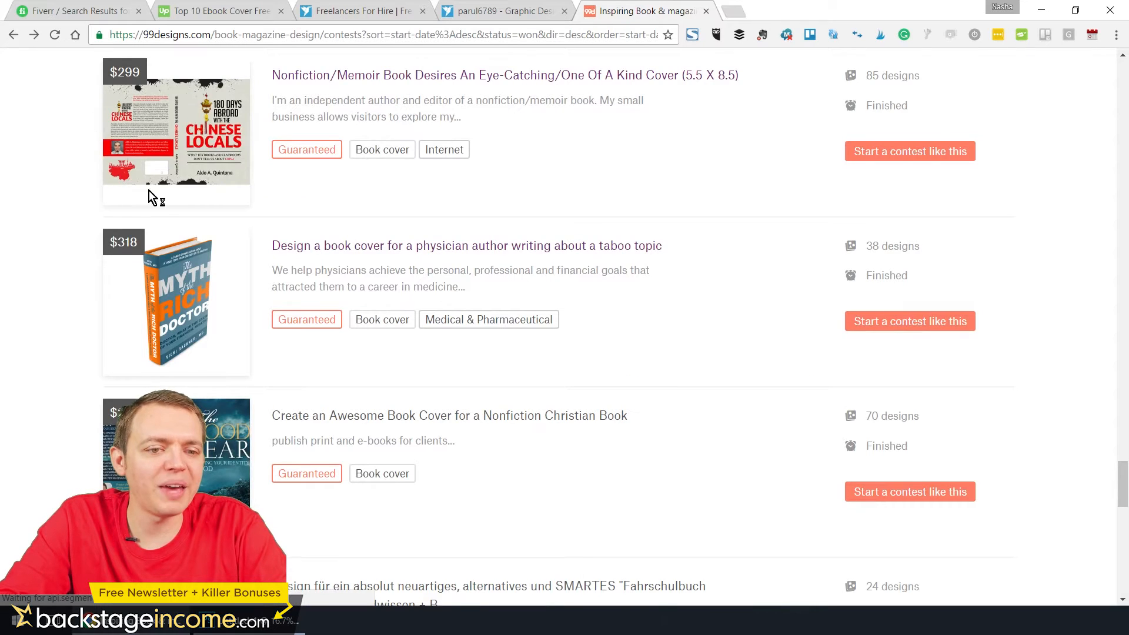
Open the Nonfiction Christian Book cover contest, examine its winning design and entries, and return to the contest list
scroll(271, 294, "down", 5)
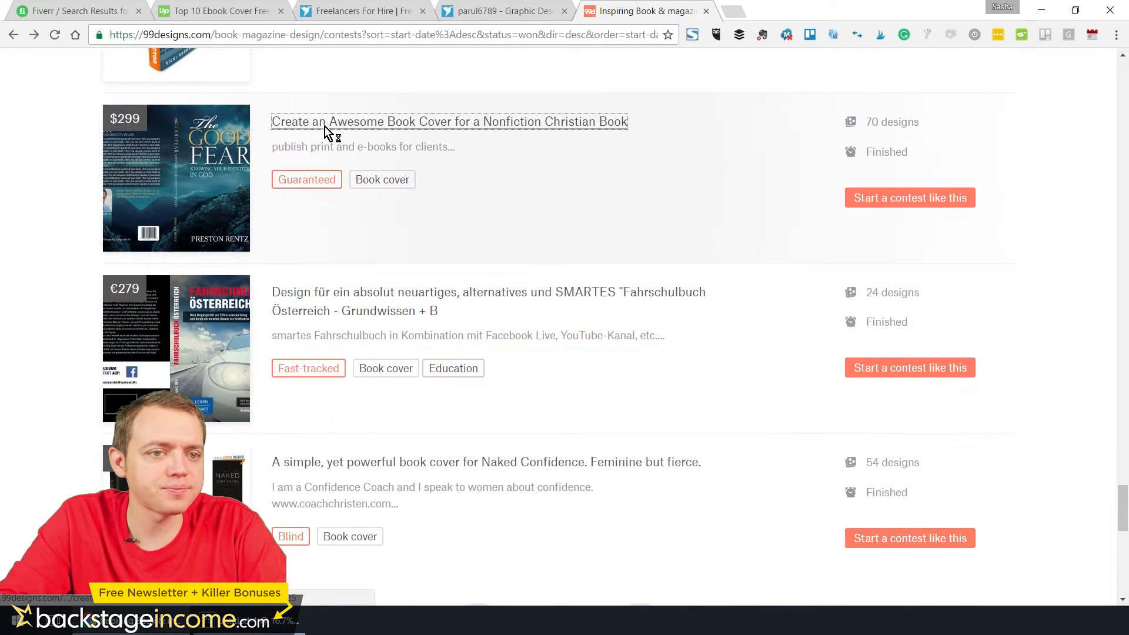
left_click(325, 124)
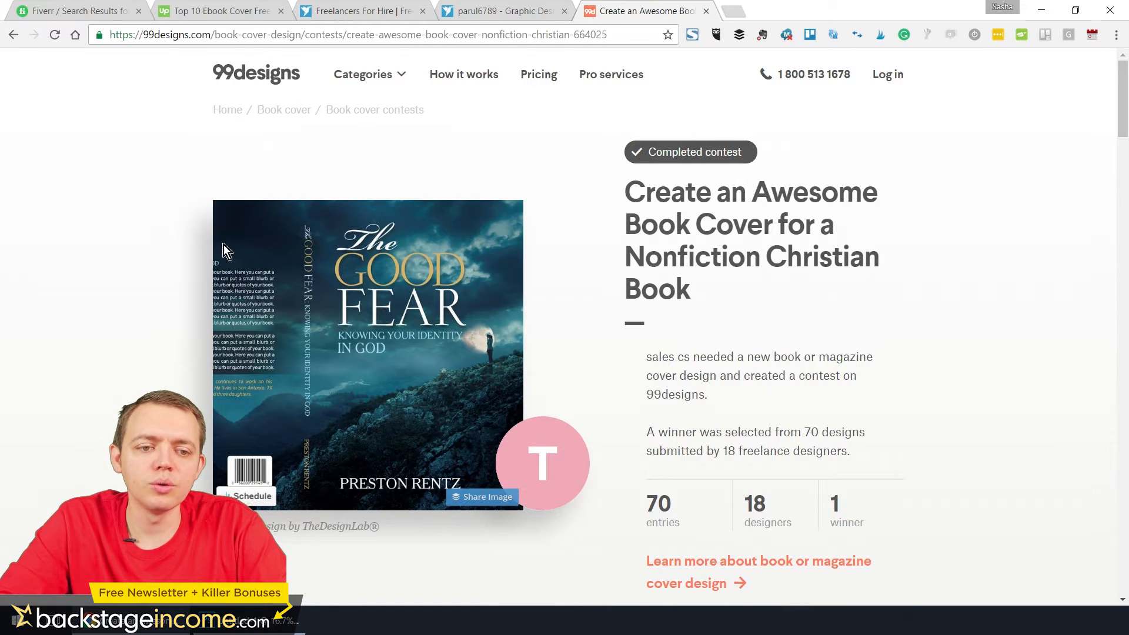
scroll(232, 253, "down", 10)
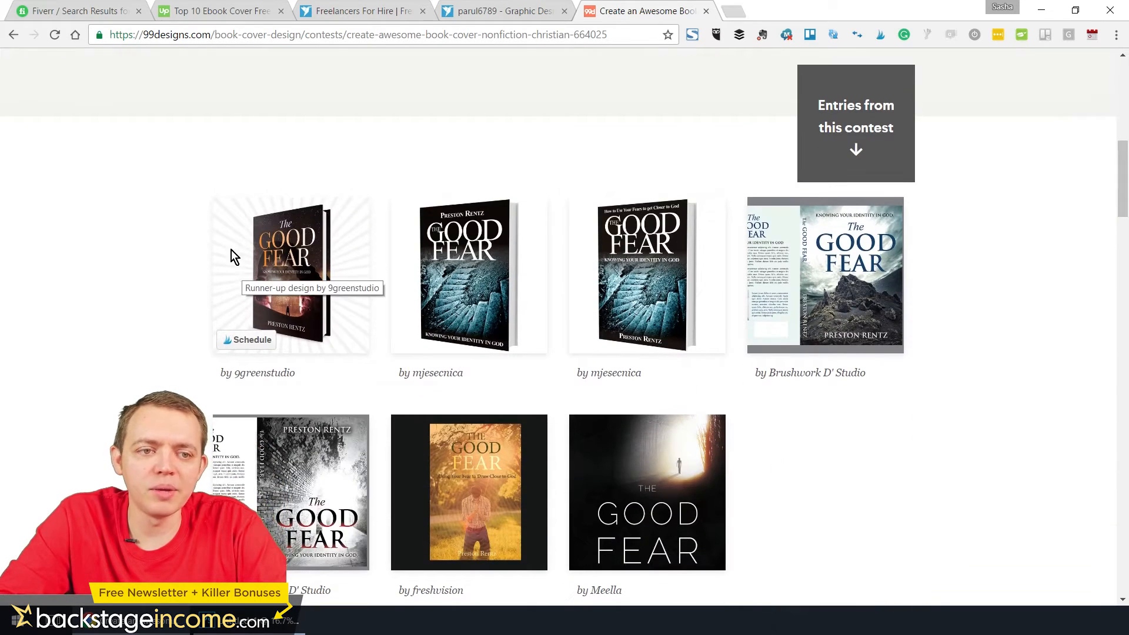
left_click(15, 36)
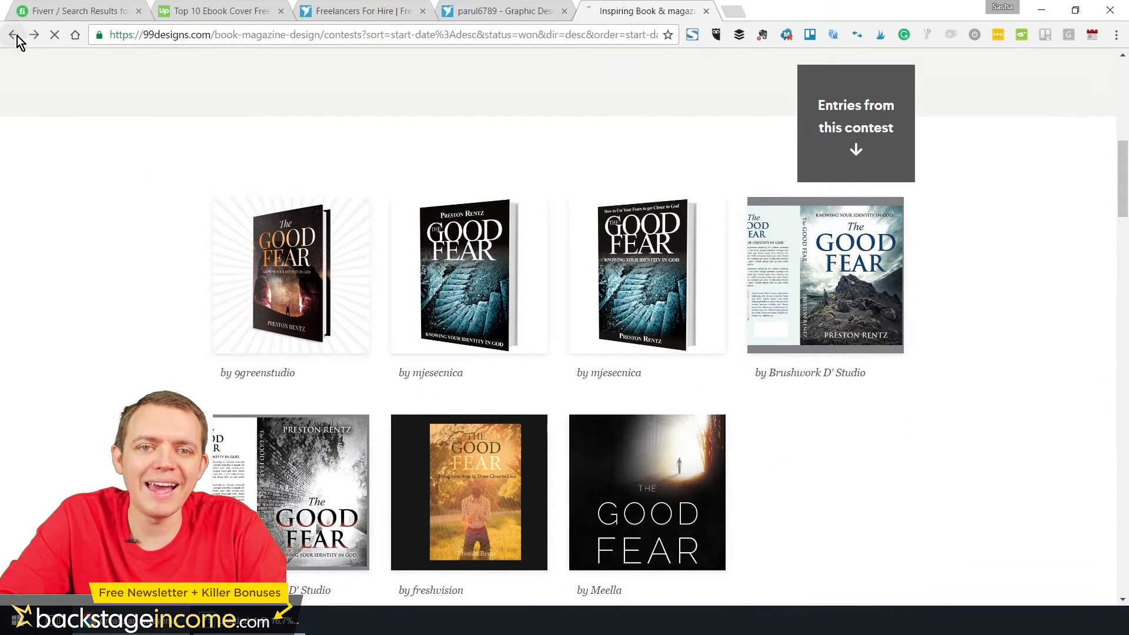
Go to the second page of finished book and magazine contests and browse their prices and design counts
scroll(262, 242, "down", 5)
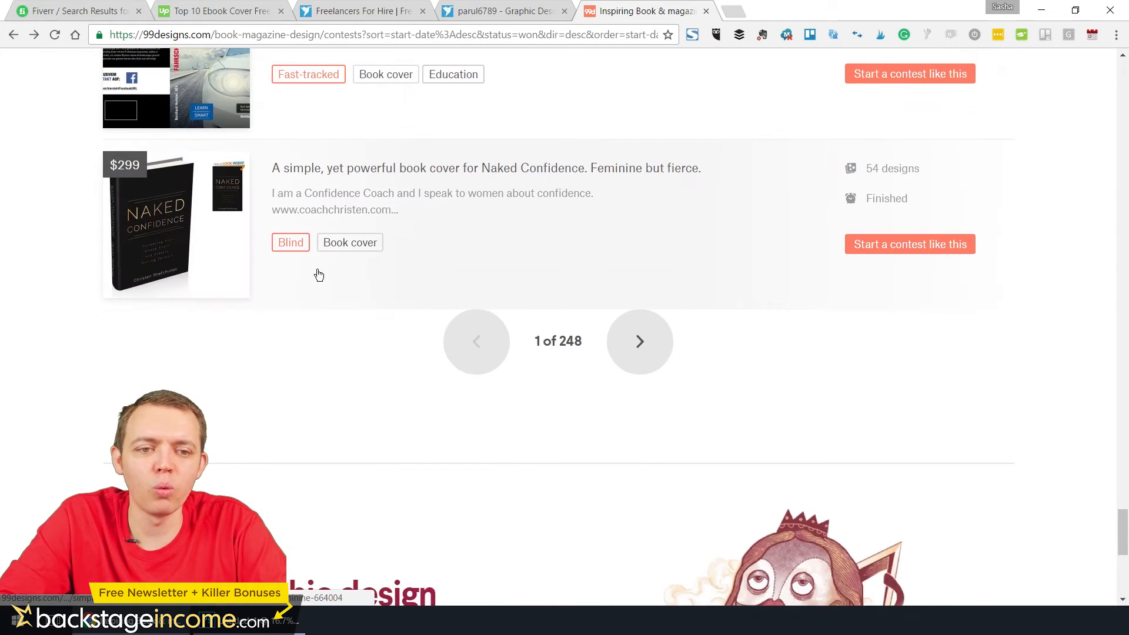
left_click(624, 351)
scroll(556, 339, "down", 5)
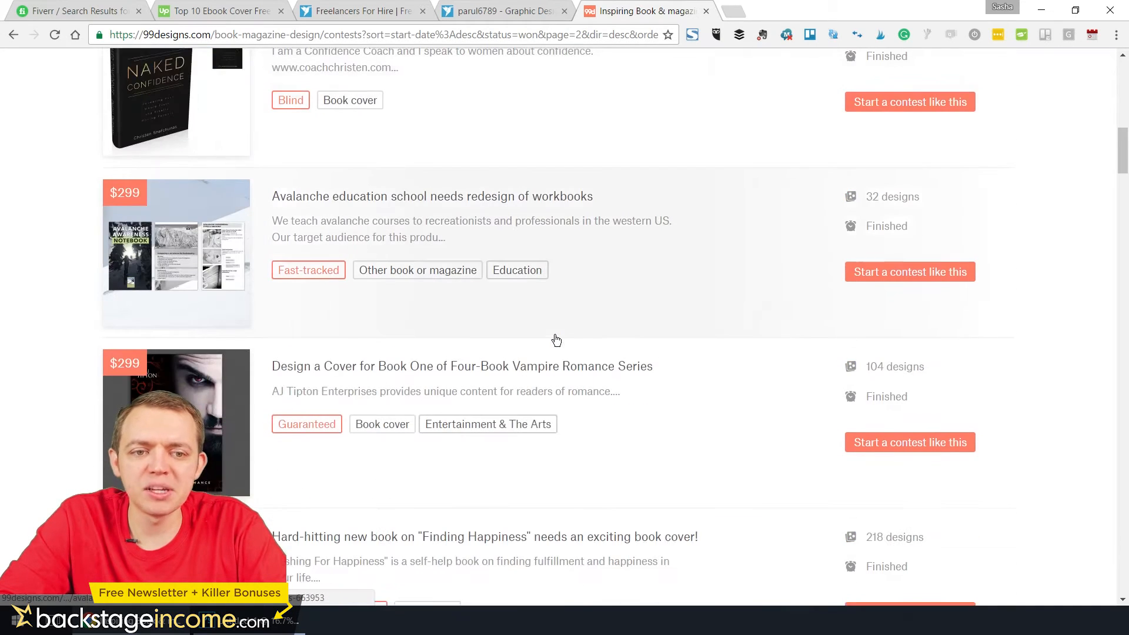
scroll(556, 340, "down", 5)
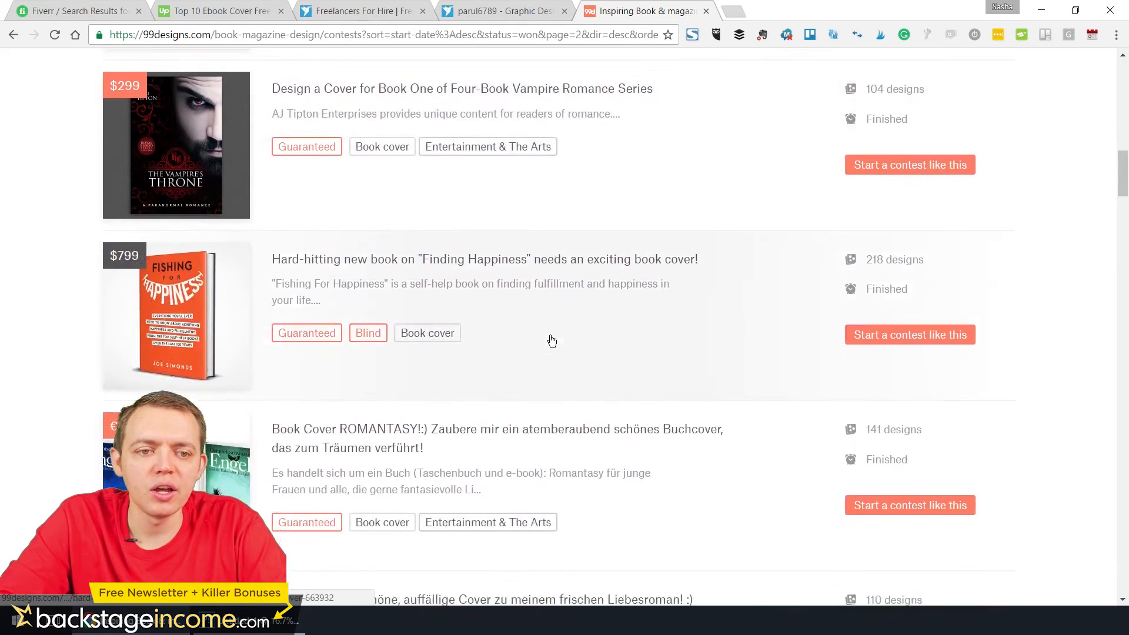
Open the avalanche education school workbook redesign contest, examine its winner and entries, and return to the contest list
scroll(550, 341, "up", 7)
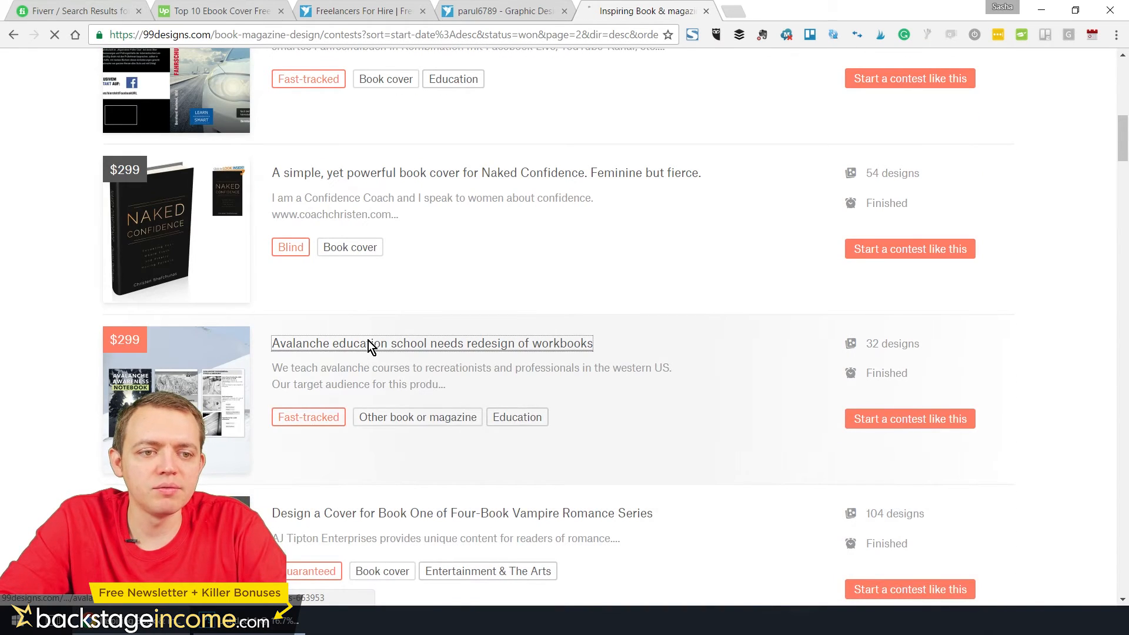
left_click(368, 343)
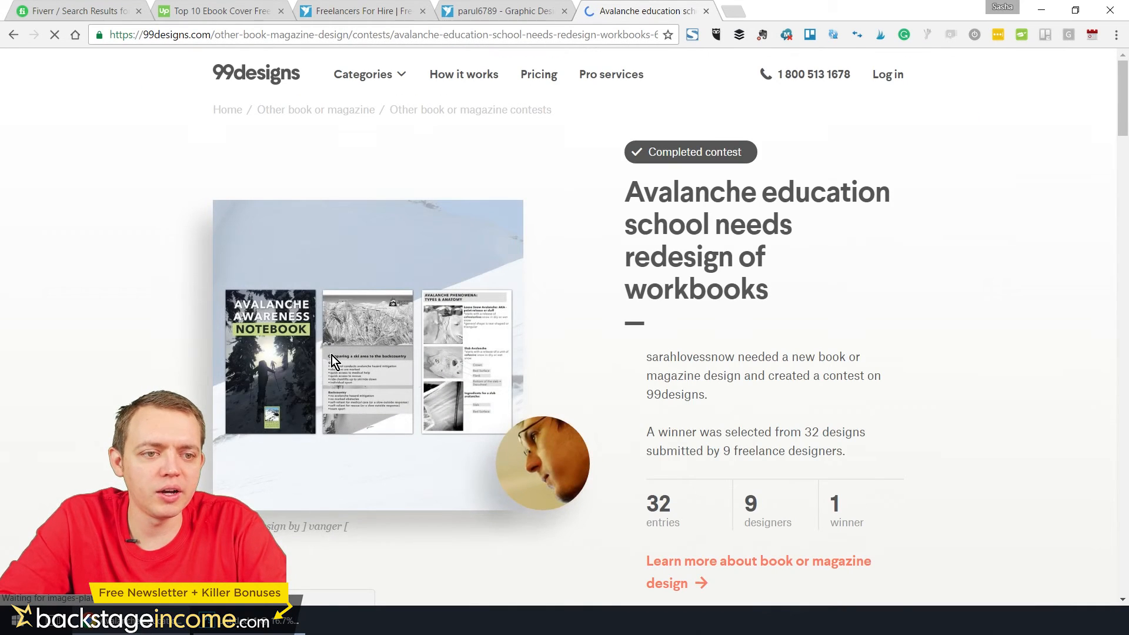
scroll(295, 355, "down", 4)
scroll(300, 356, "down", 6)
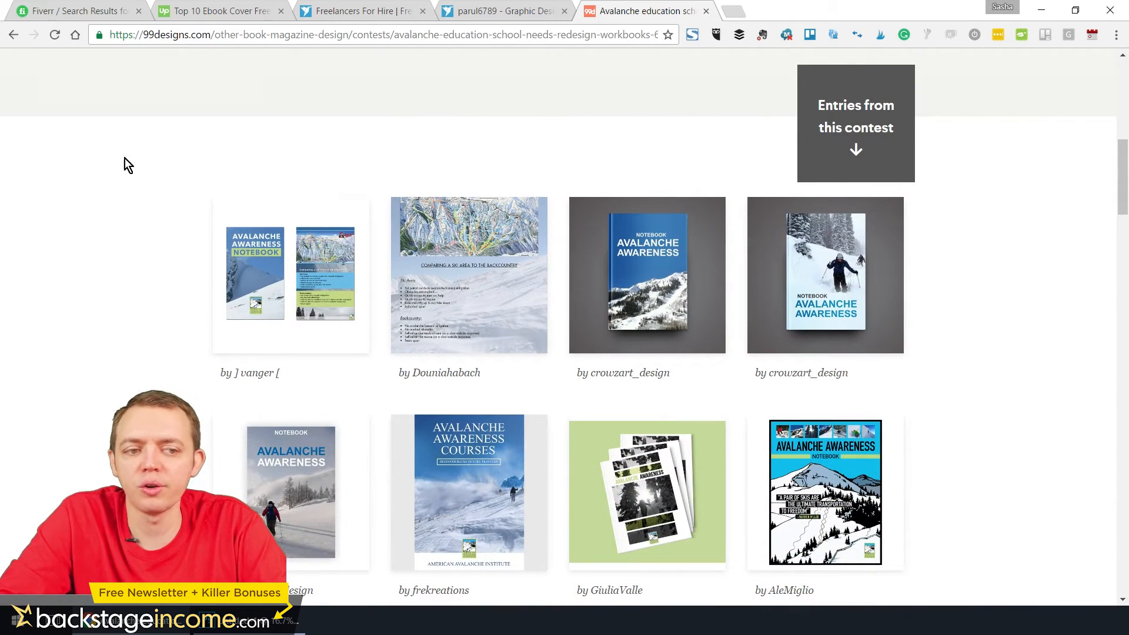
left_click(13, 35)
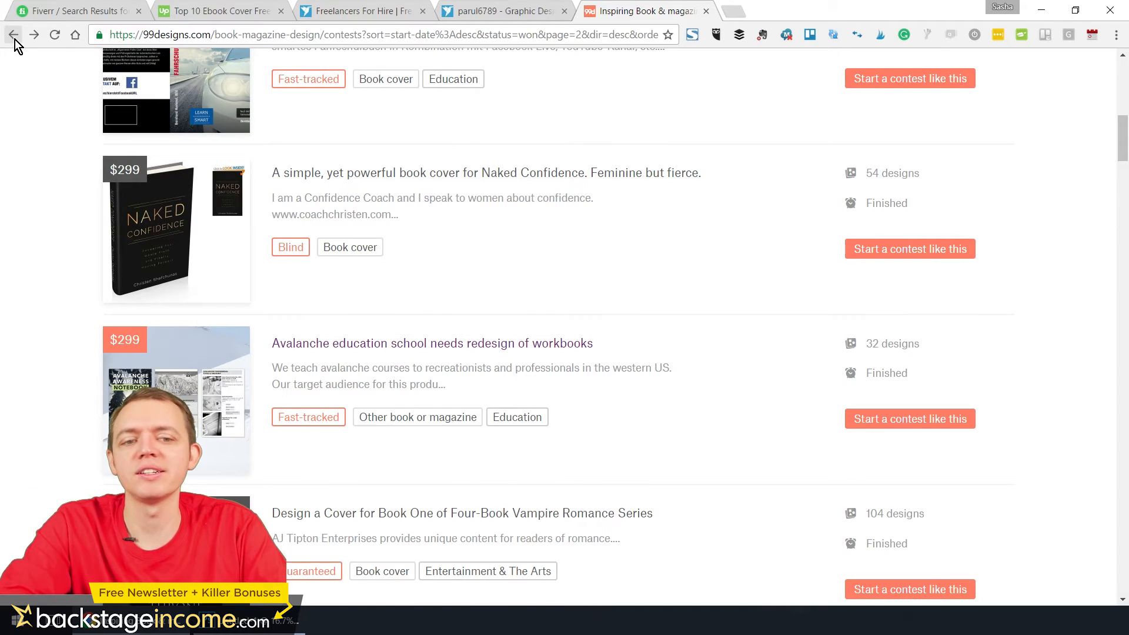
scroll(51, 326, "down", 10)
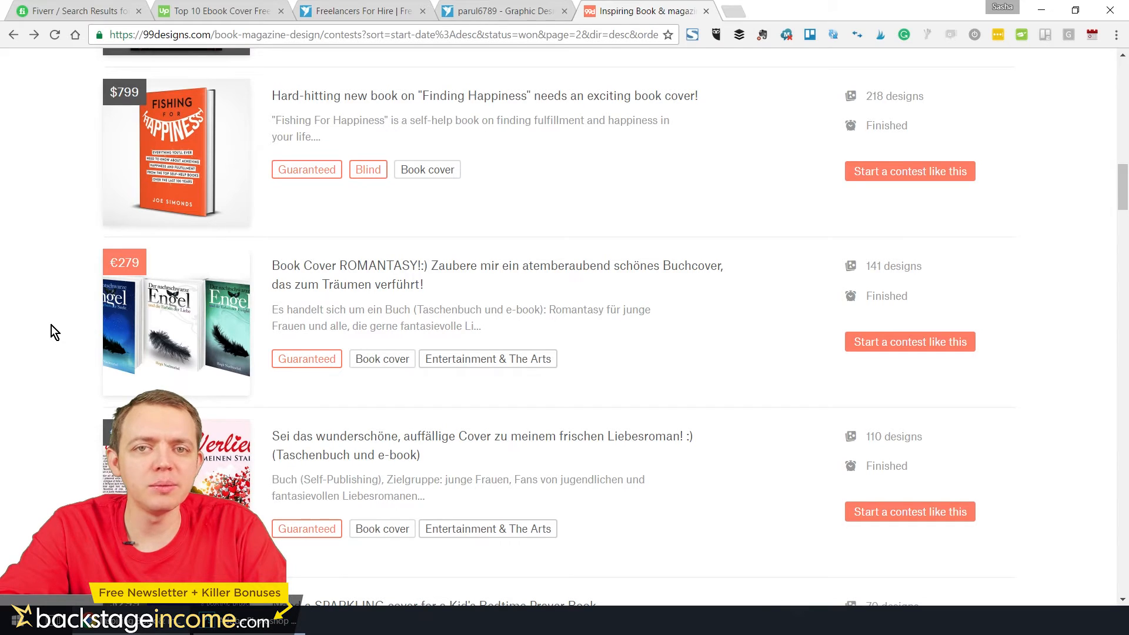
Switch to Photoshop and create a new white RGB document, 2813 x 4500 pixels at 72 pixels/inch
left_click(280, 621)
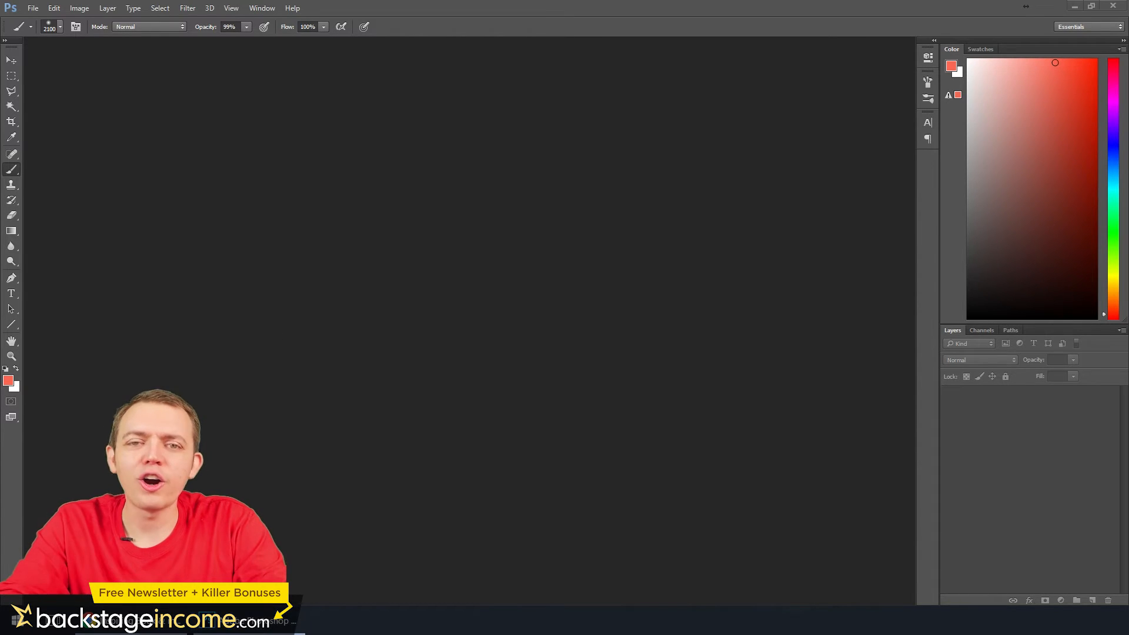
left_click(33, 8)
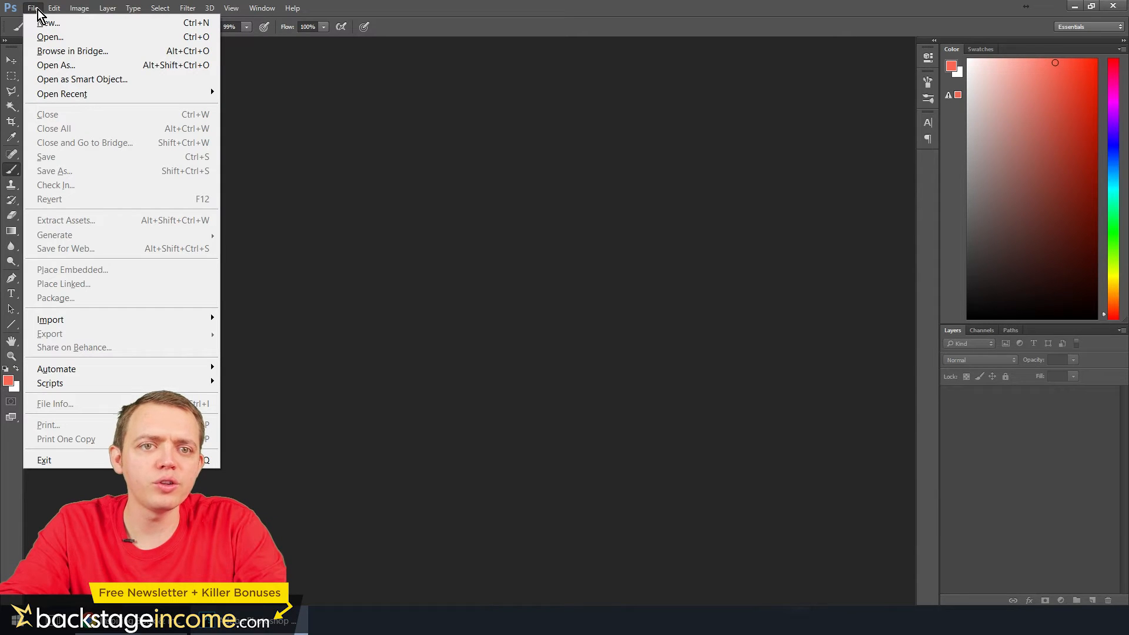
left_click(65, 21)
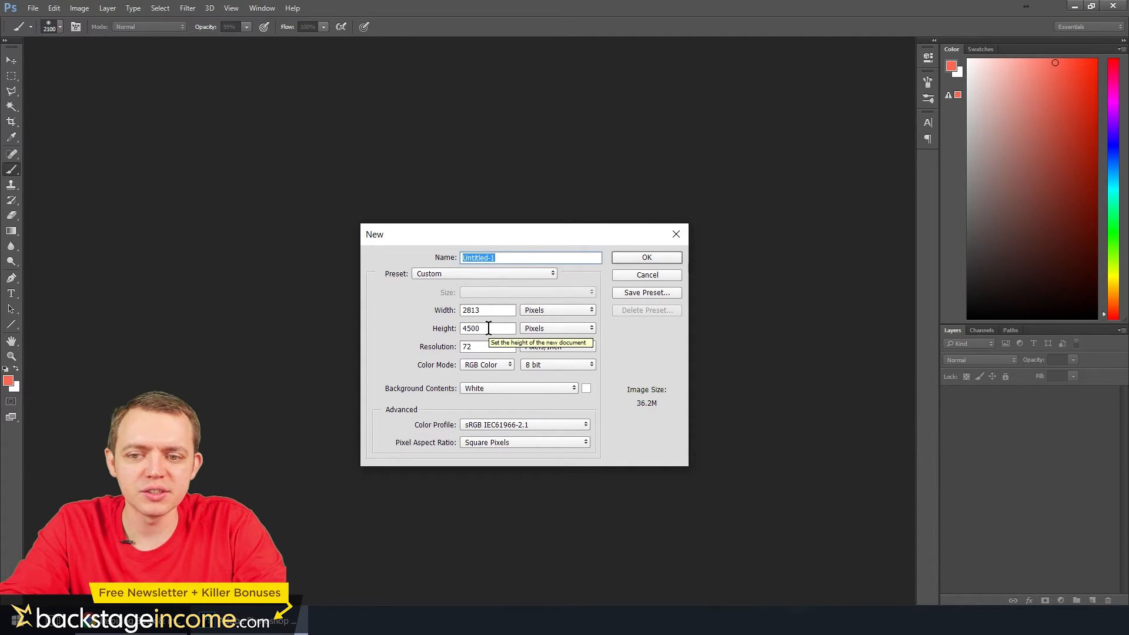
left_click(645, 261)
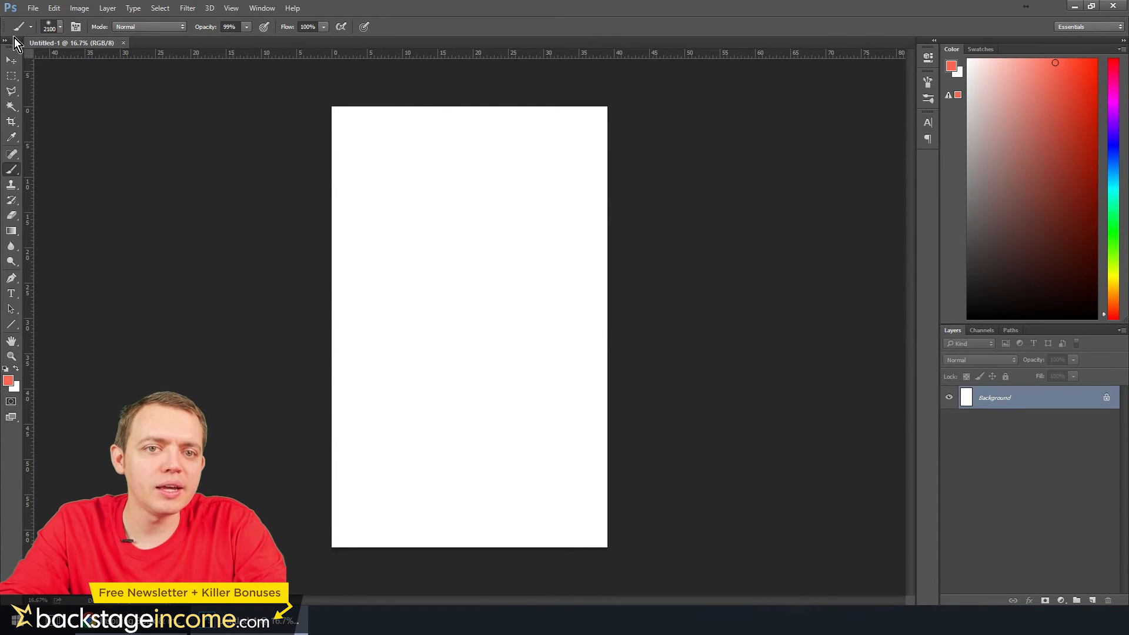
Float the toolbox beside the canvas and paste the title "STEP BY STEP GUIDE TO BUILDING WEALTH IN YOUR LIFE" into a text box across the cover's upper part
left_click_drag(14, 39, 235, 90)
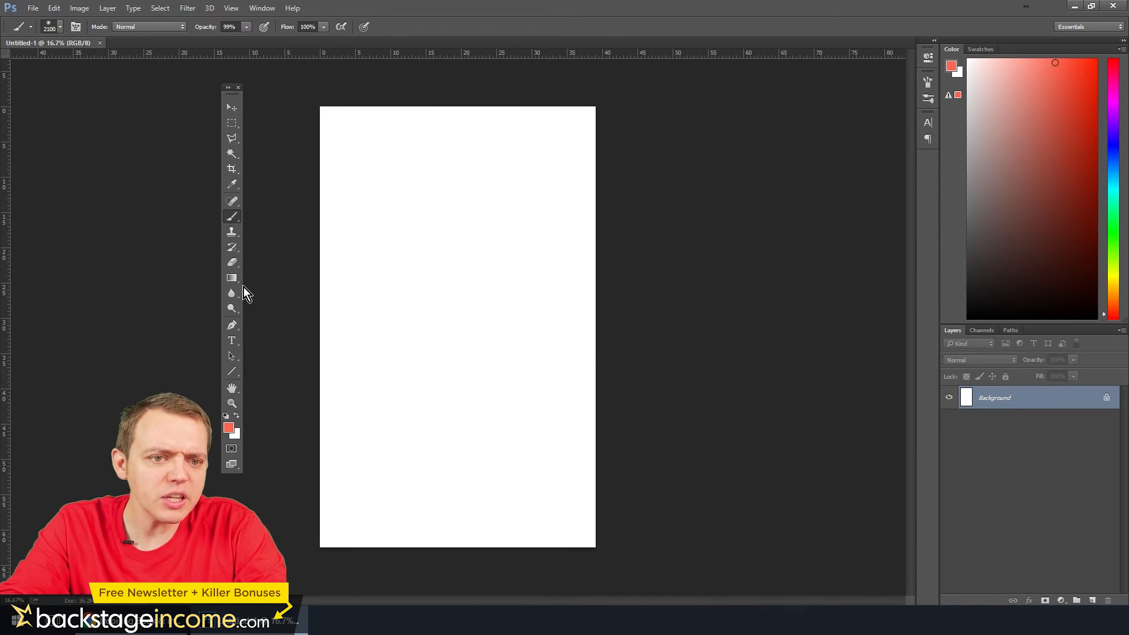
left_click(233, 343)
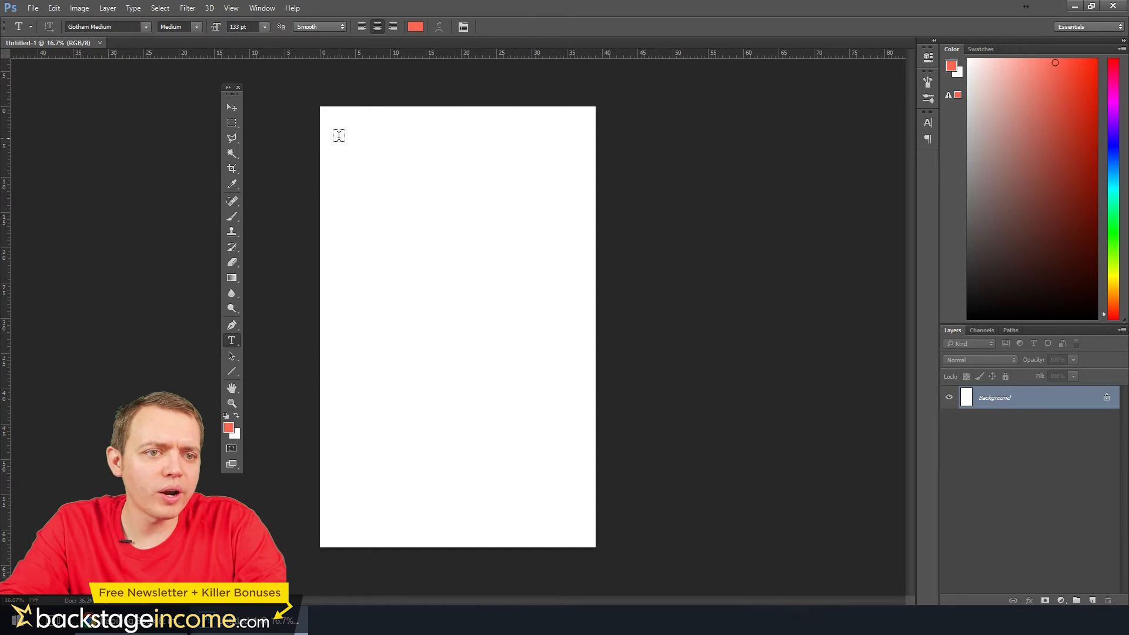
left_click_drag(337, 129, 580, 213)
type("STEP BY STEP GUIDE TO BUILDING WEALTH IN YOUR LIFE")
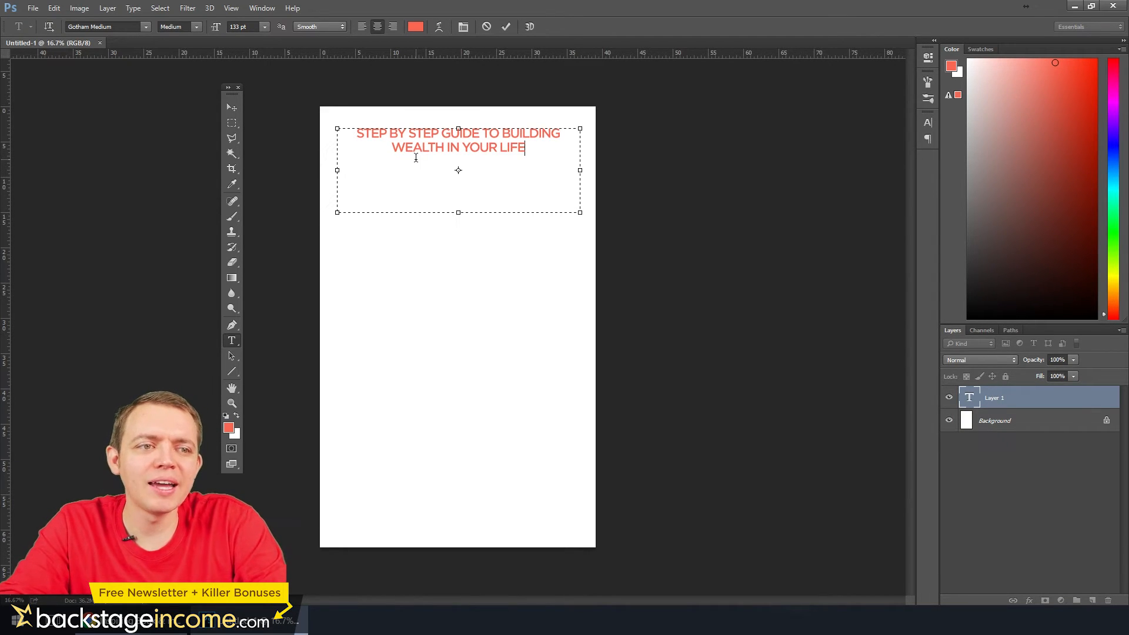
Set the font size of the whole cover title to 200 pt and commit the text
key("ctrl+a")
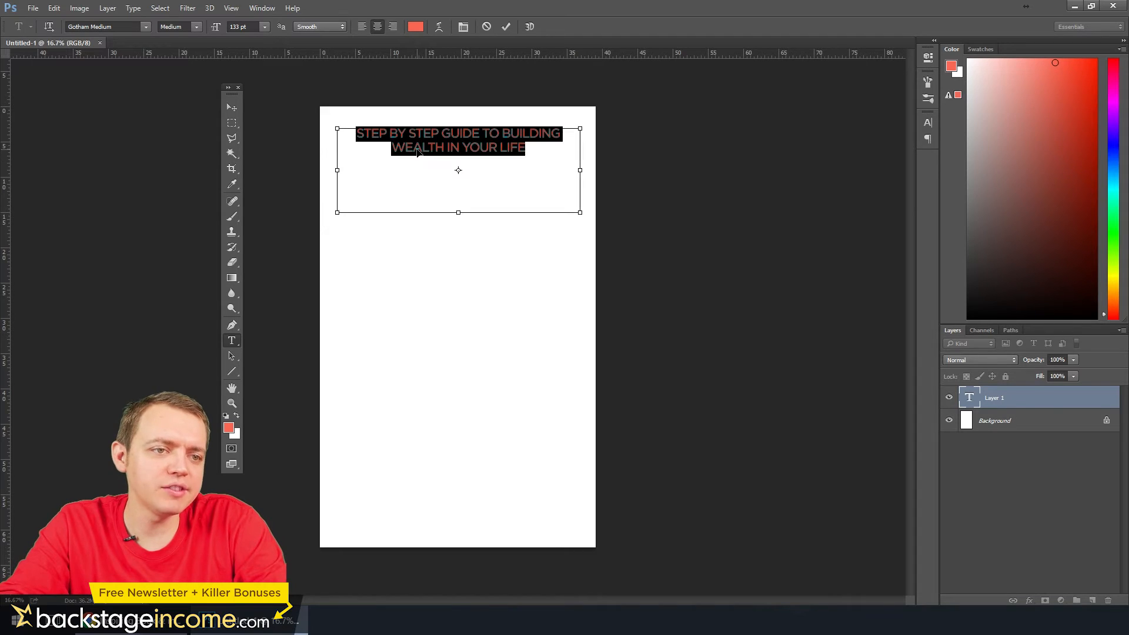
left_click(252, 27)
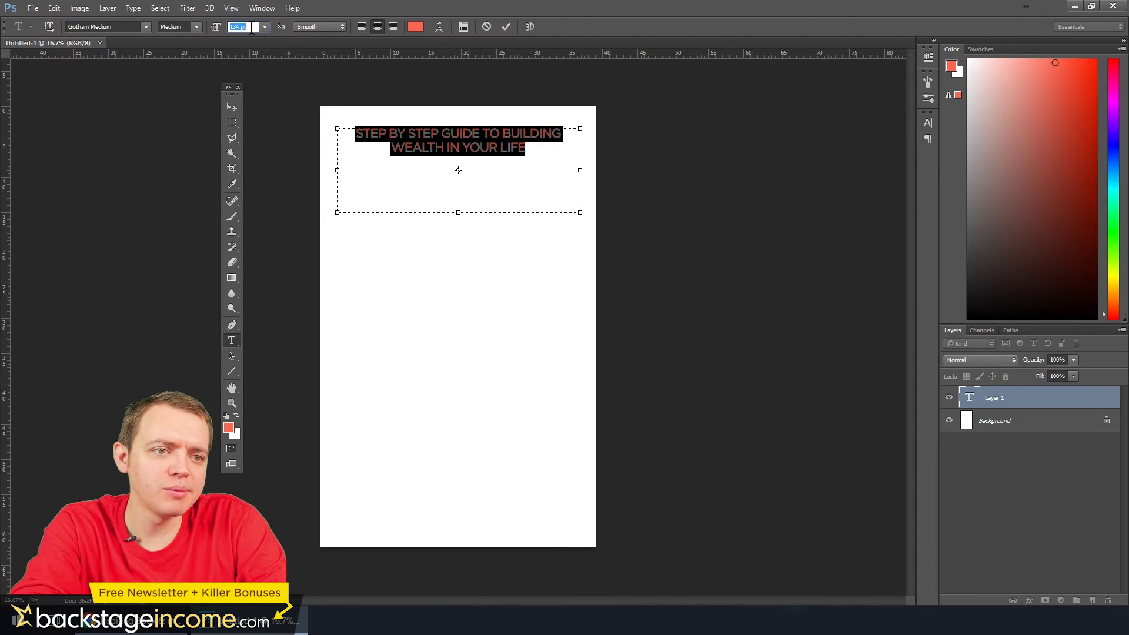
scroll(252, 27, "up", 19)
scroll(252, 26, "up", 20)
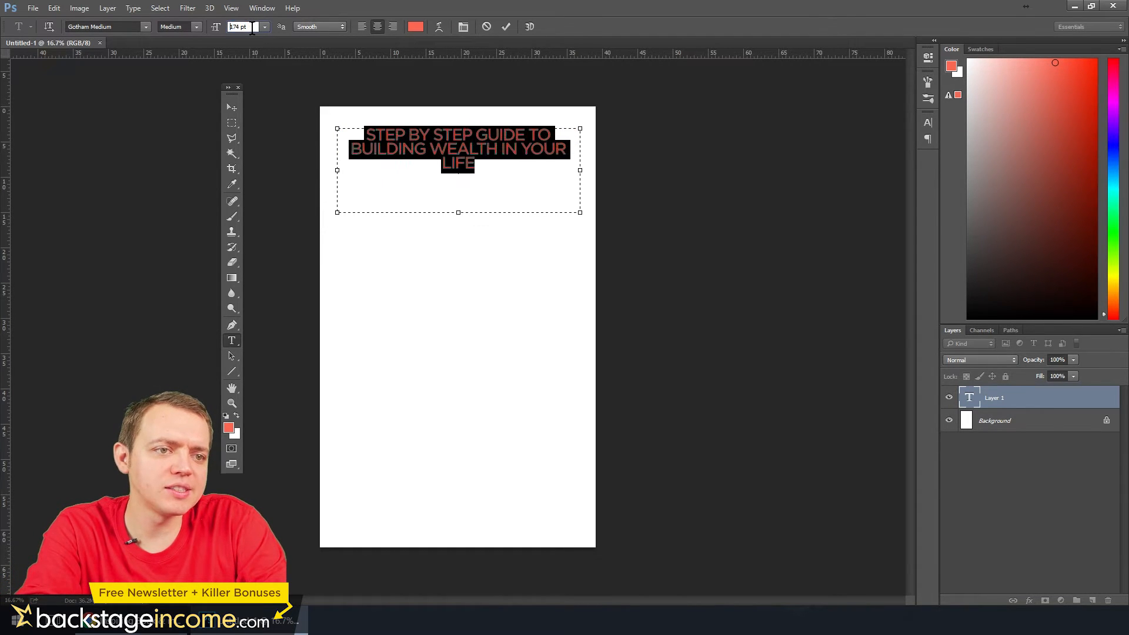
left_click(232, 107)
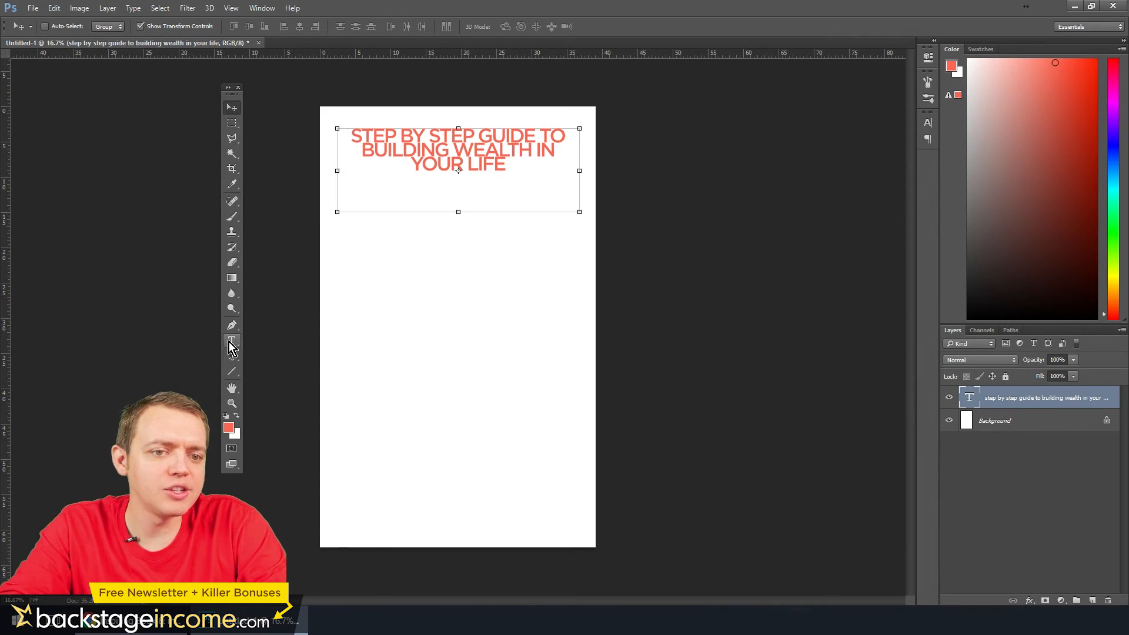
Add the author's full name as a new text line and center it near the cover's lower edge
left_click(231, 341)
left_click(353, 516)
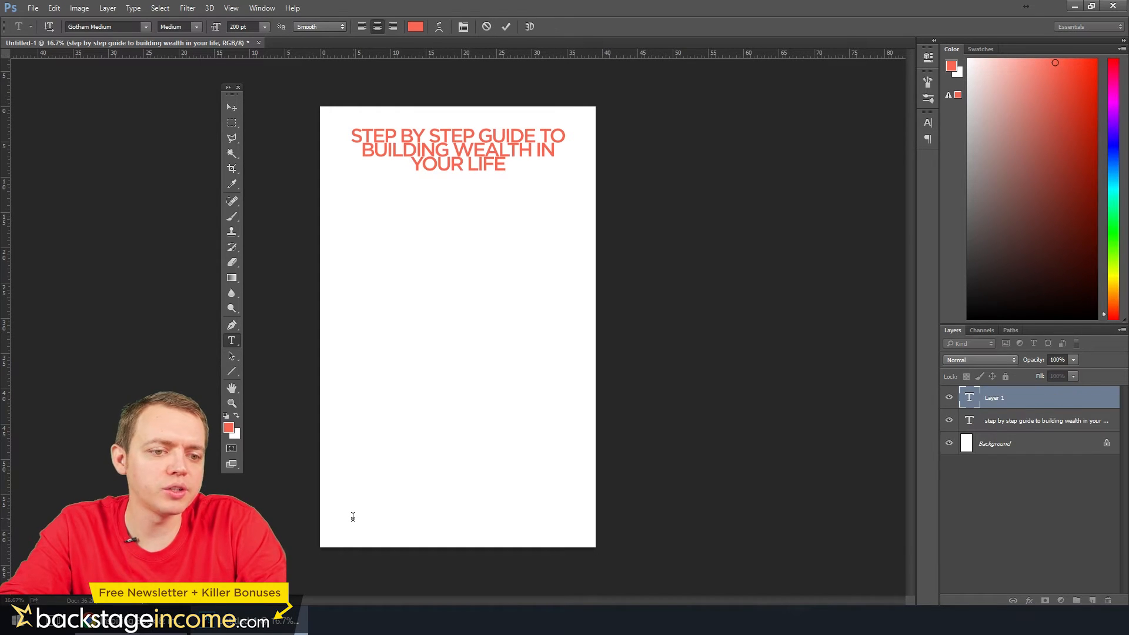
type("SASHA EVDAKOV")
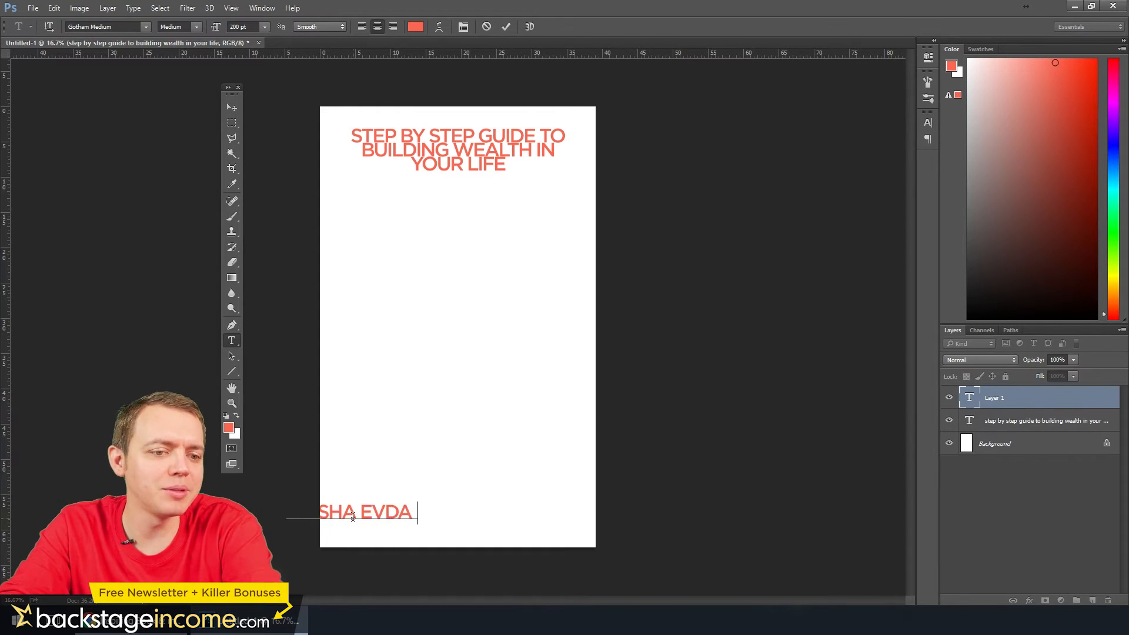
key("ctrl+a")
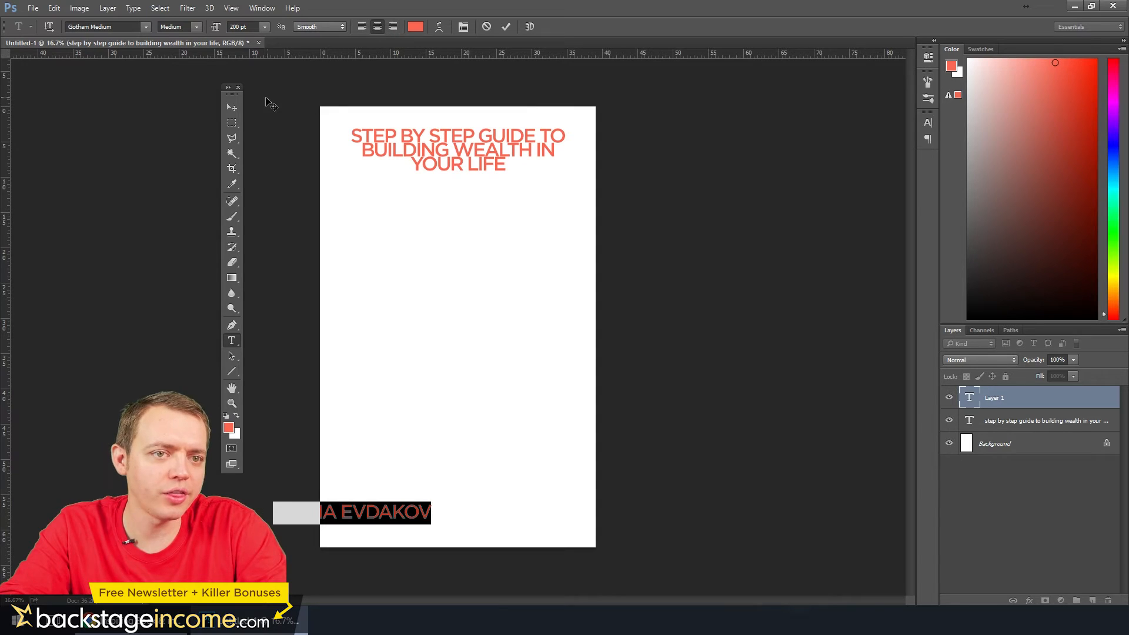
left_click(231, 108)
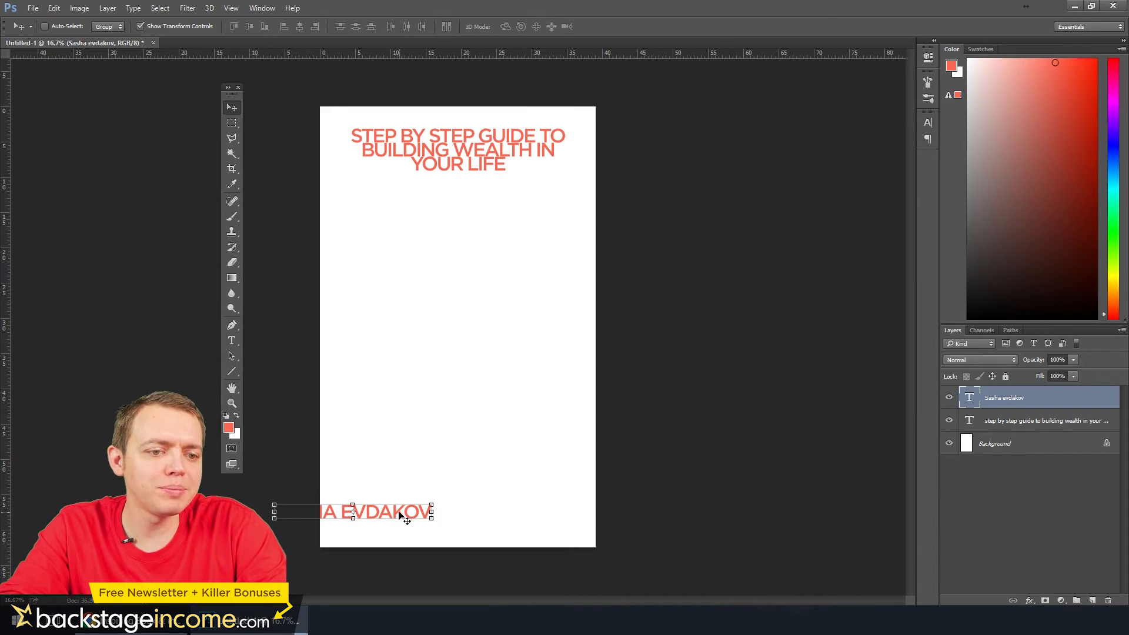
left_click_drag(406, 517, 510, 532)
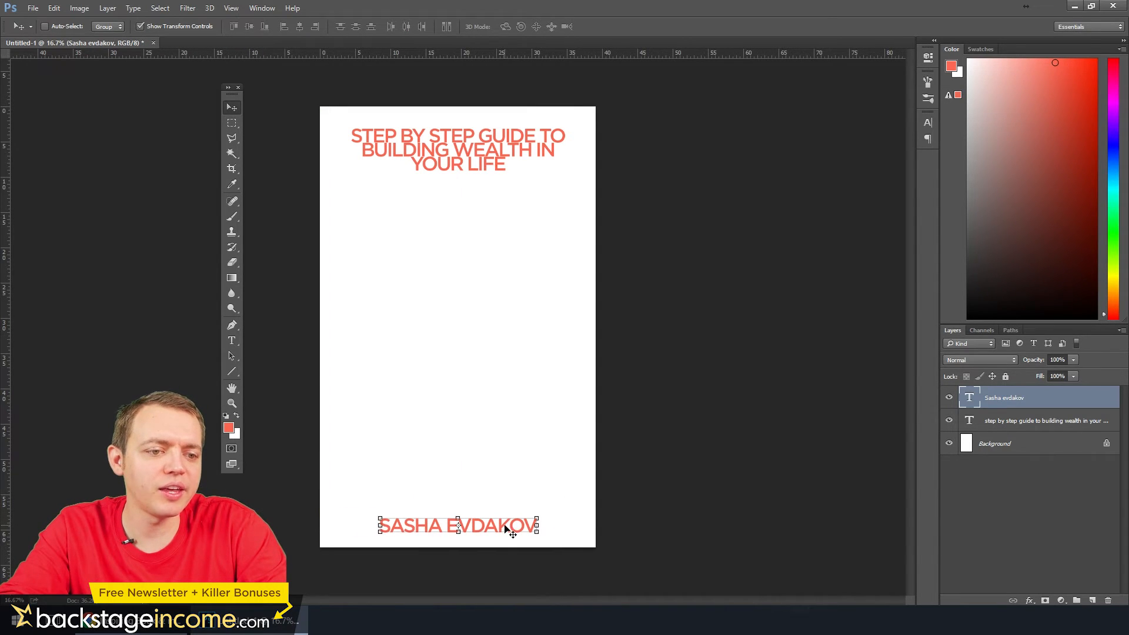
Write "LEARN HOW TO PROPERLY GET OUT OF DEBT AND BUILD A LIFE WHERE YOU DON'T HAVE TO WORRY ABOUT MONEY!" at 150 pt above the author's name
left_click(232, 340)
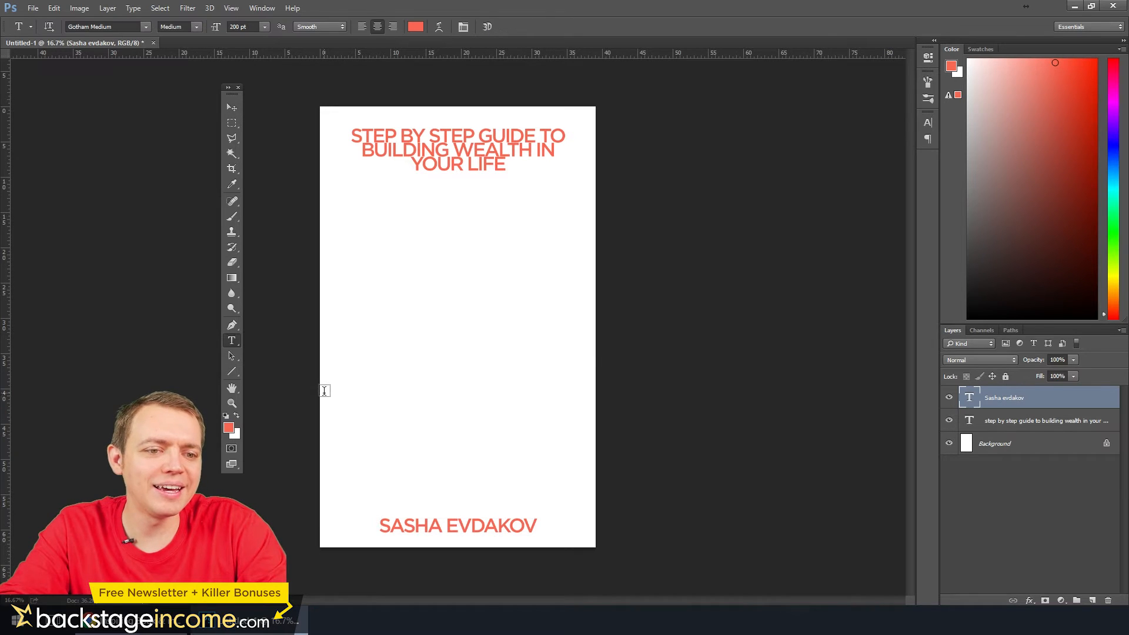
left_click_drag(336, 391, 580, 471)
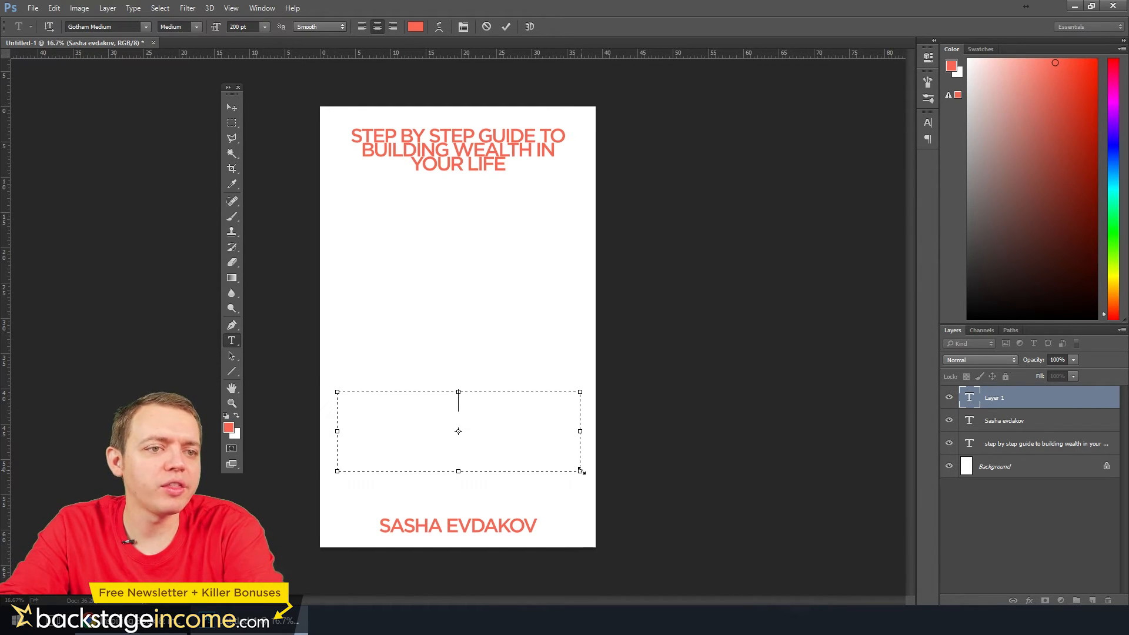
type("LEARN ")
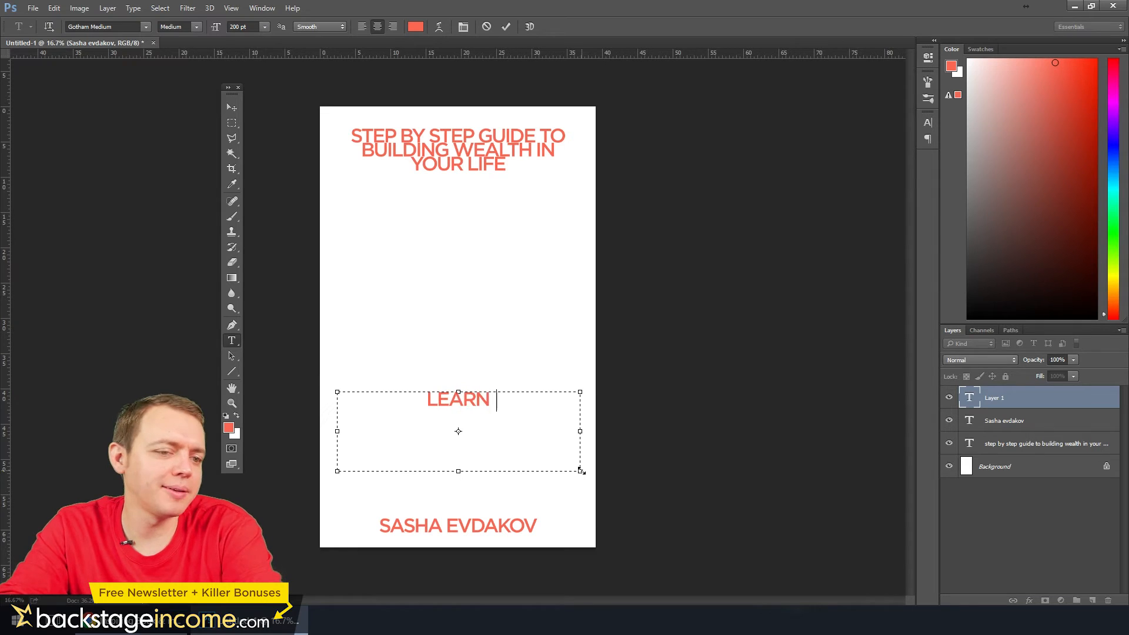
type("HOW TO PRO PERLY")
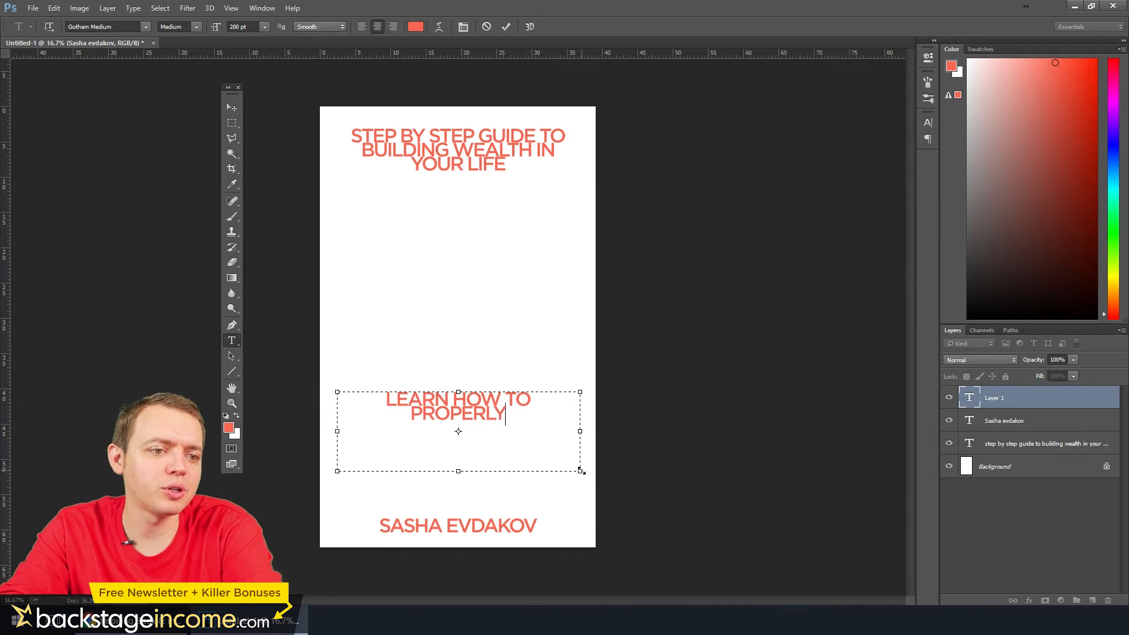
type(" GET OUT OF DEBT AND B")
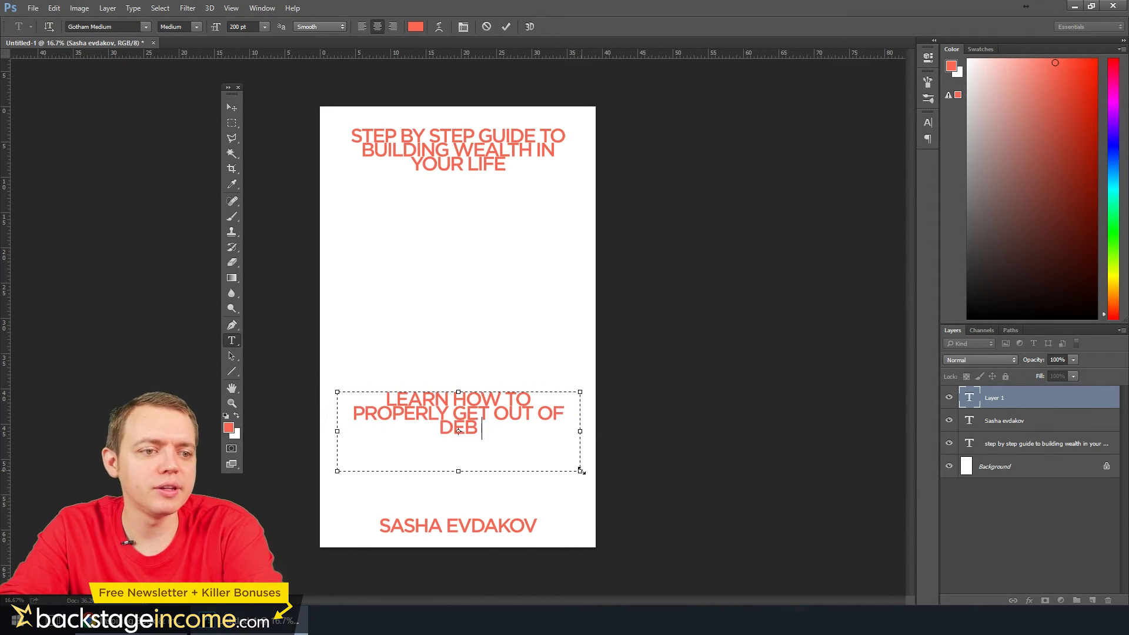
type("UILD A LIFE WHERE YOU DON’T HAVE TO WORRY ABOUT MONEY!")
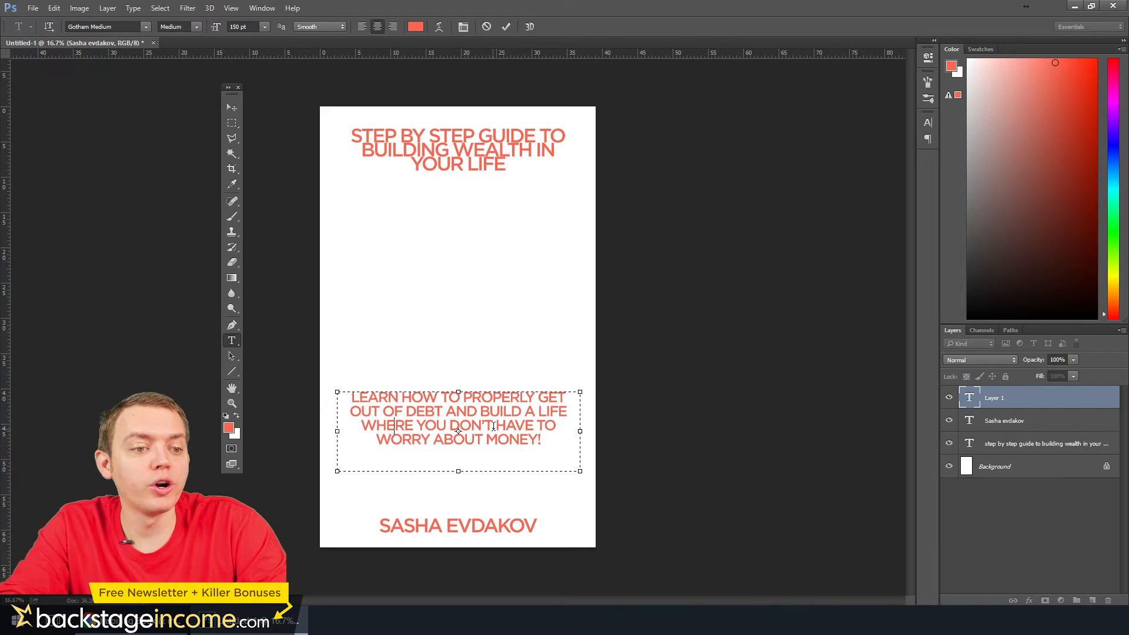
Turn off all caps for the whole tagline and set its font to Gotham Book
key("ctrl+a")
key("ctrl+t")
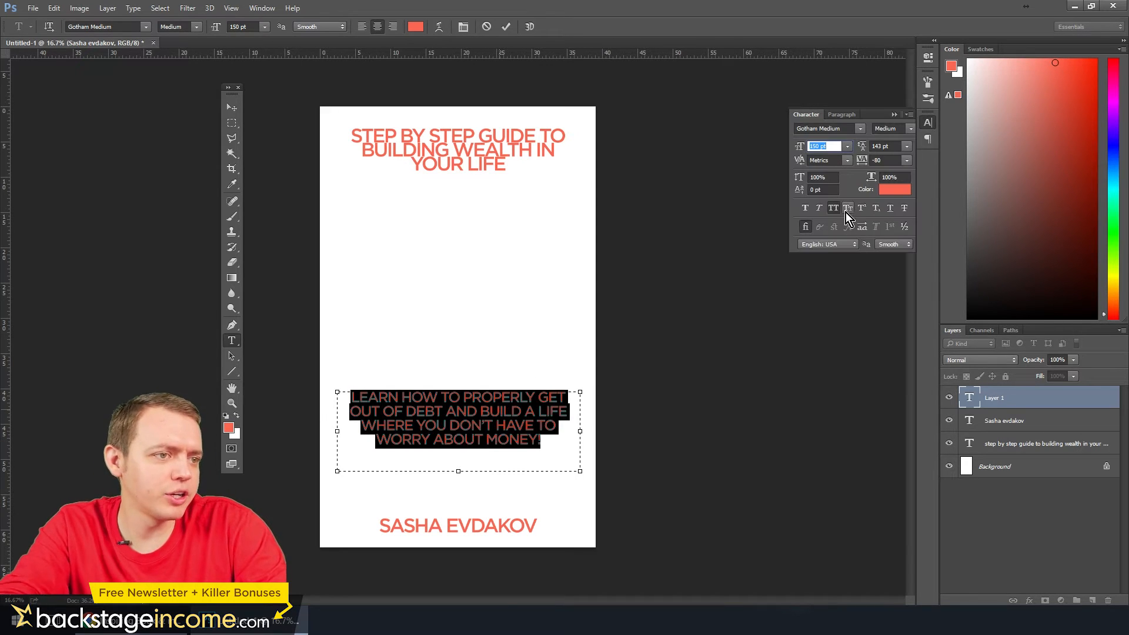
left_click(833, 208)
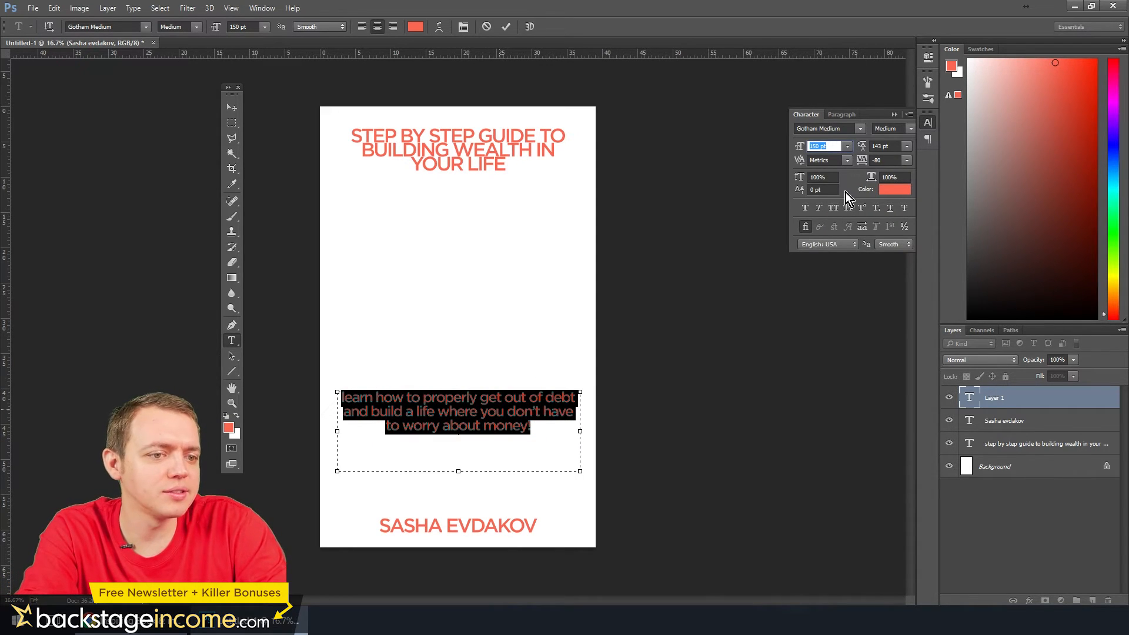
left_click(859, 128)
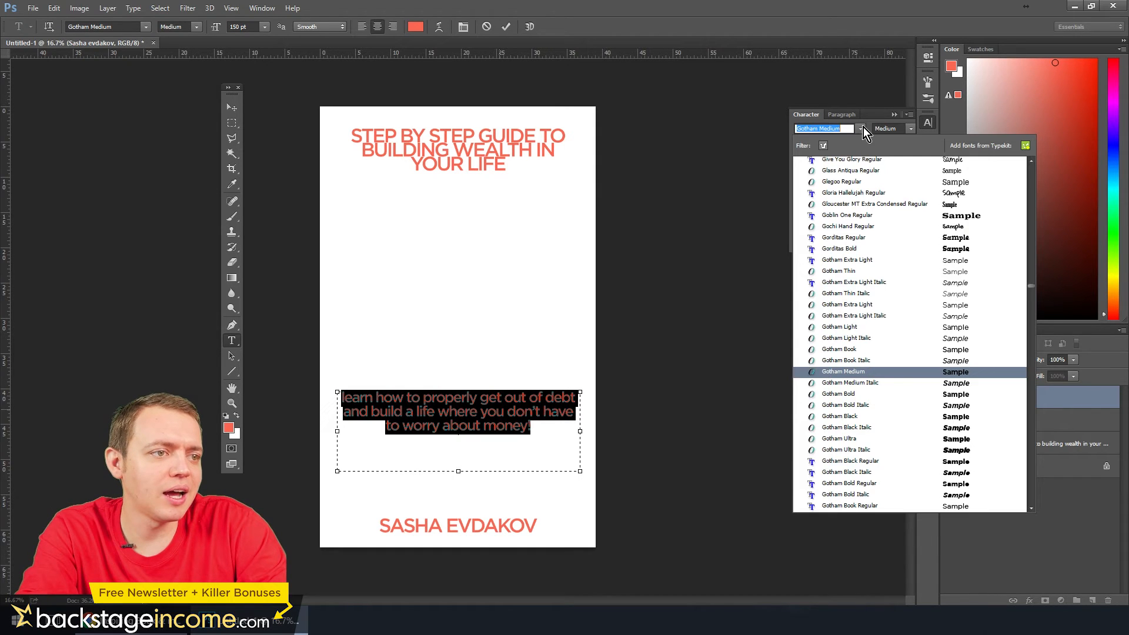
left_click(850, 352)
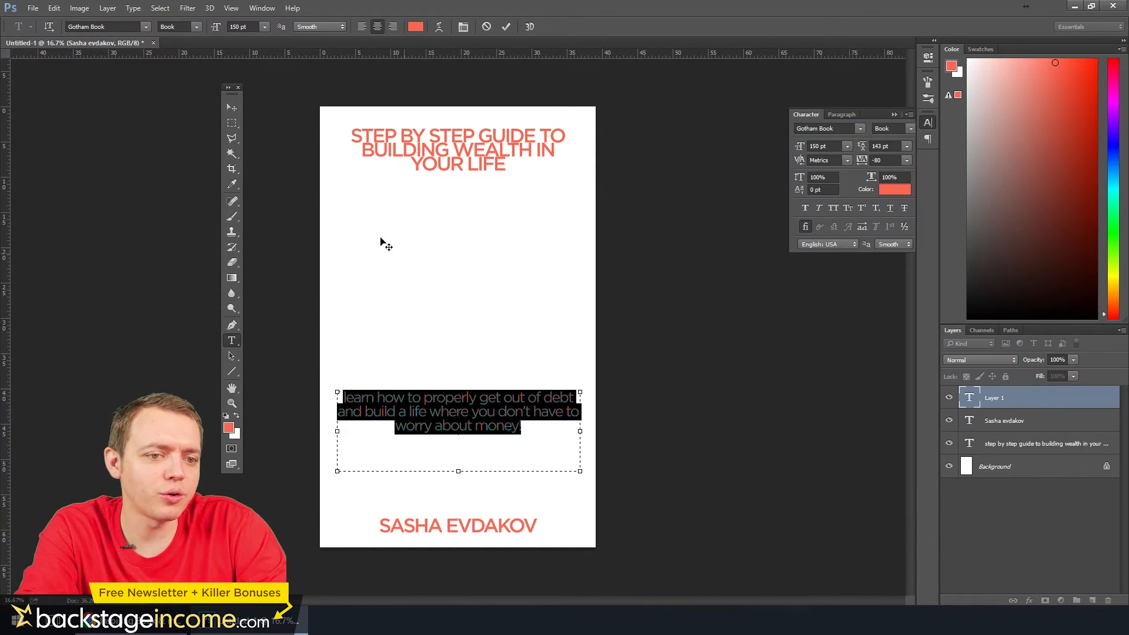
Capitalize the first letter of the tagline so it begins with "Learn"
left_click(366, 399)
left_click_drag(347, 399, 338, 395)
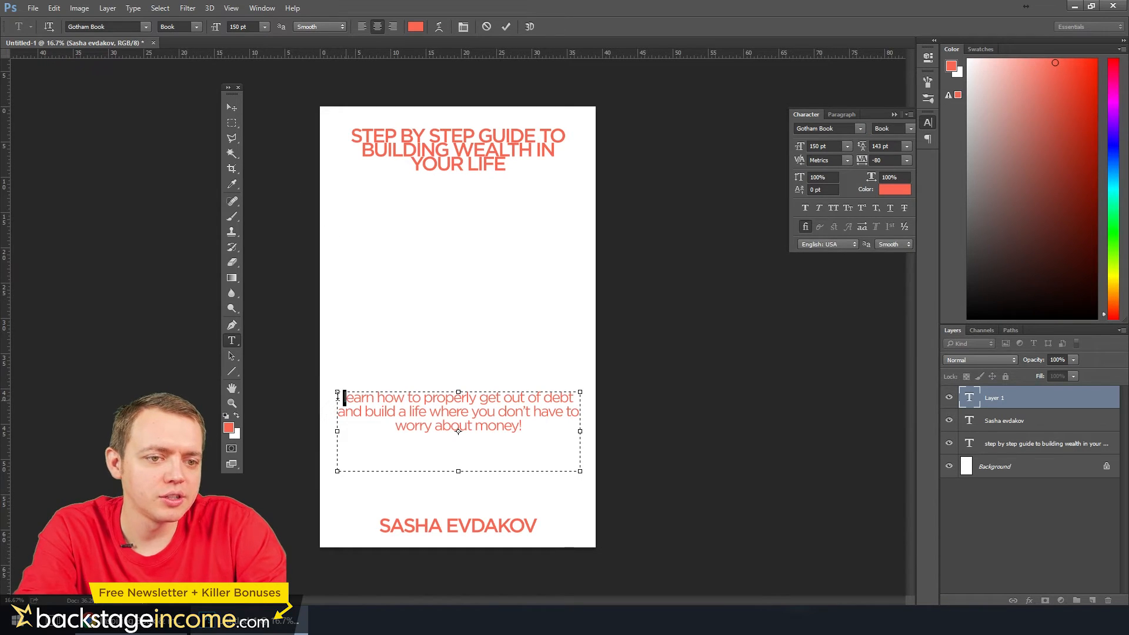
type("L")
Set the whole tagline's tracking to -60 and its font size to 140 pt, and commit the text
key("ctrl+a")
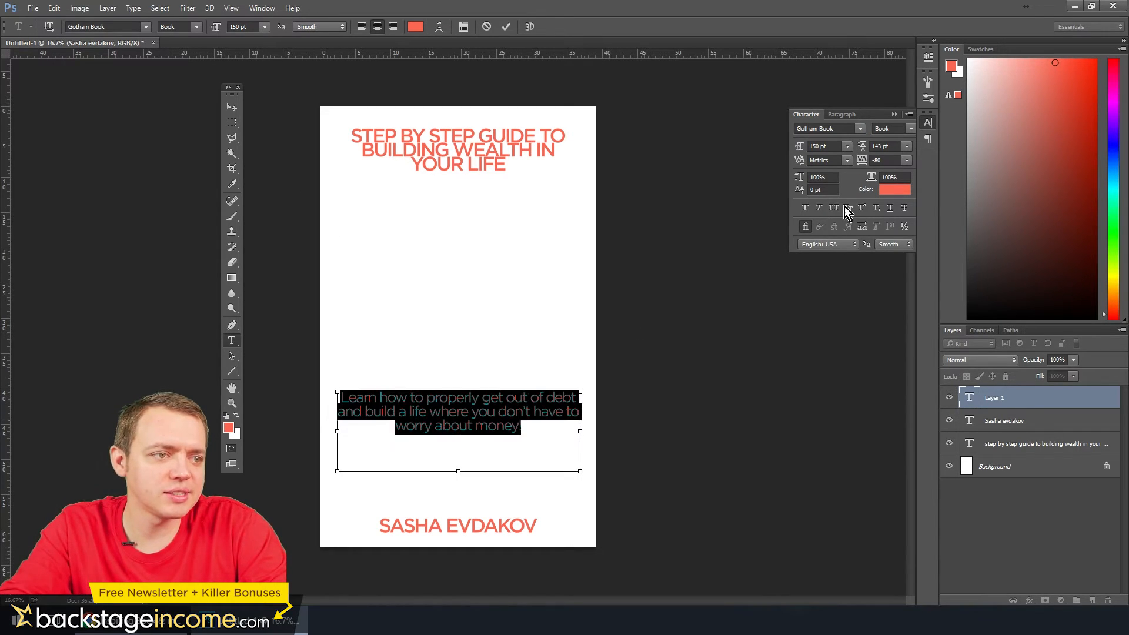
left_click(882, 160)
type("-60")
key("Return")
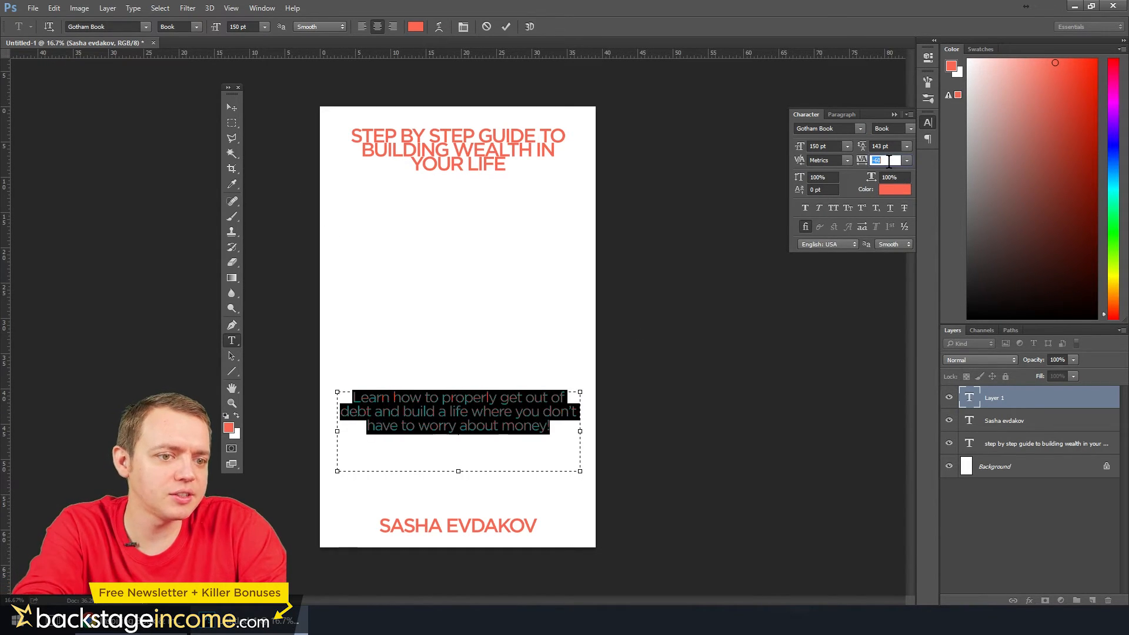
left_click(831, 147)
scroll(831, 147, "down", 6)
scroll(831, 147, "down", 4)
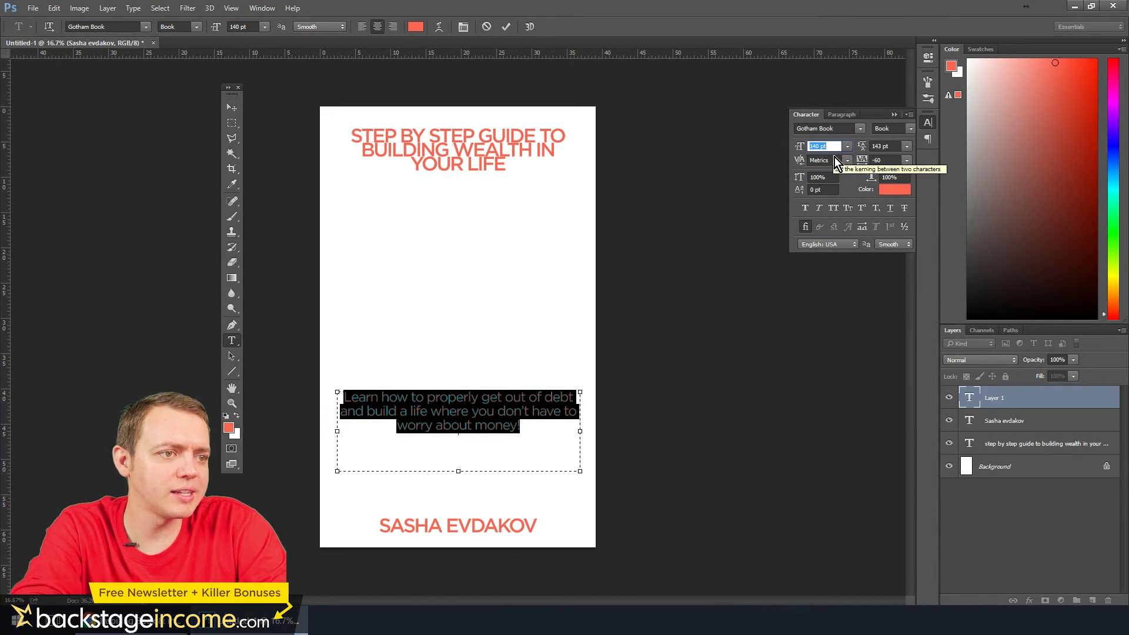
left_click(232, 110)
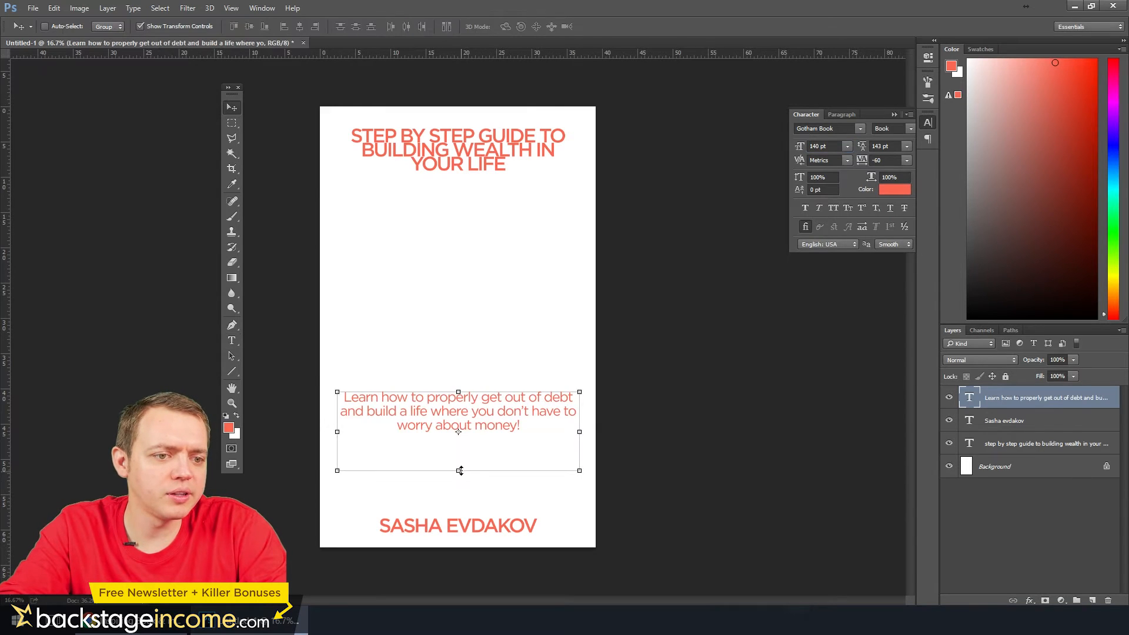
Move the tagline straight down so its text box ends just above the author's name
left_click(232, 340)
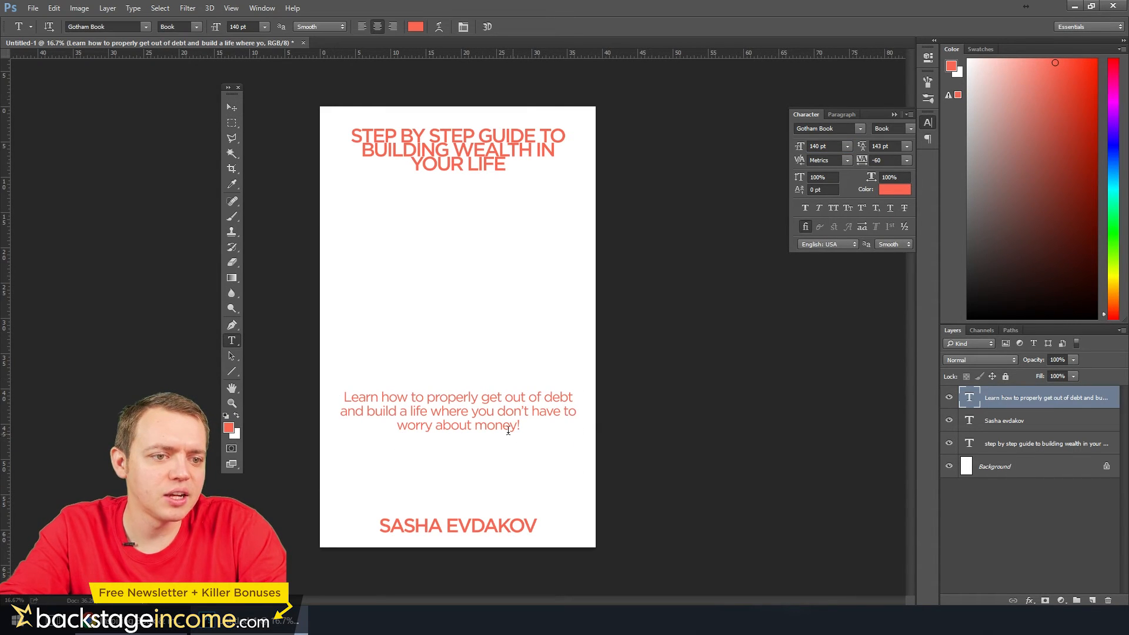
left_click(231, 107)
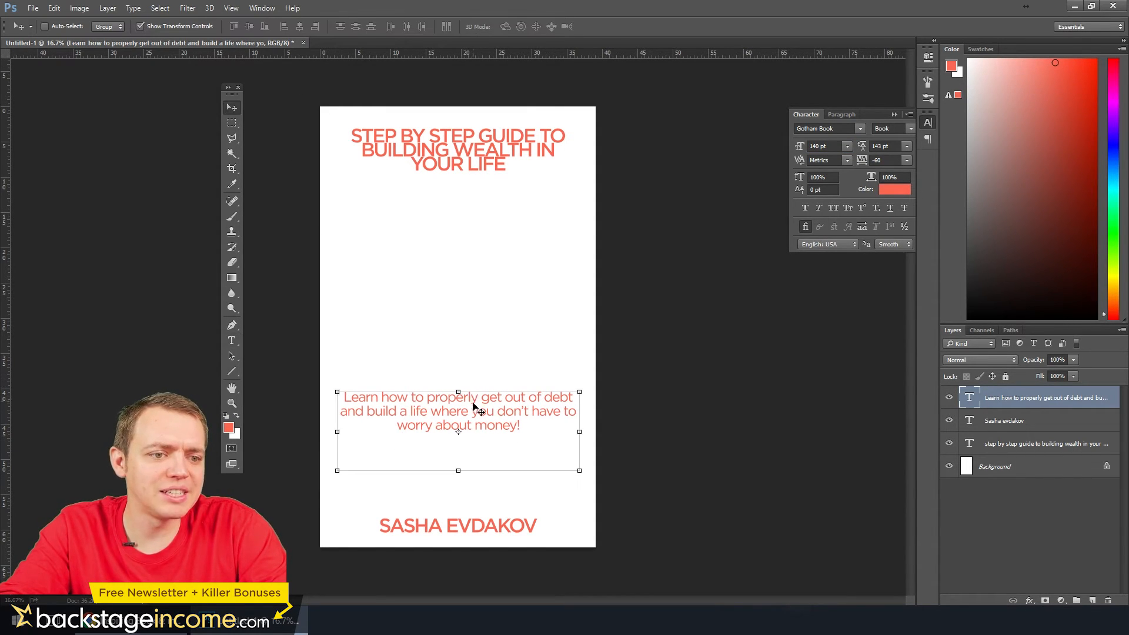
left_click_drag(474, 406, 479, 454)
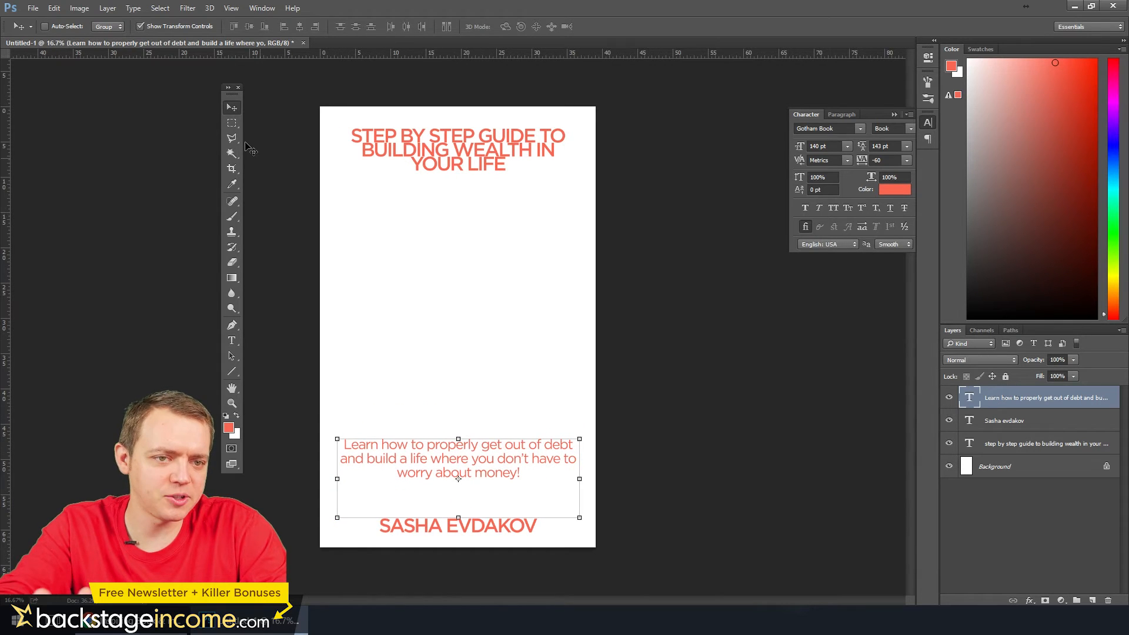
Place the photo P1070630 in the middle of the cover and scale it to about 135%, matching the tagline box's width
left_click(232, 123)
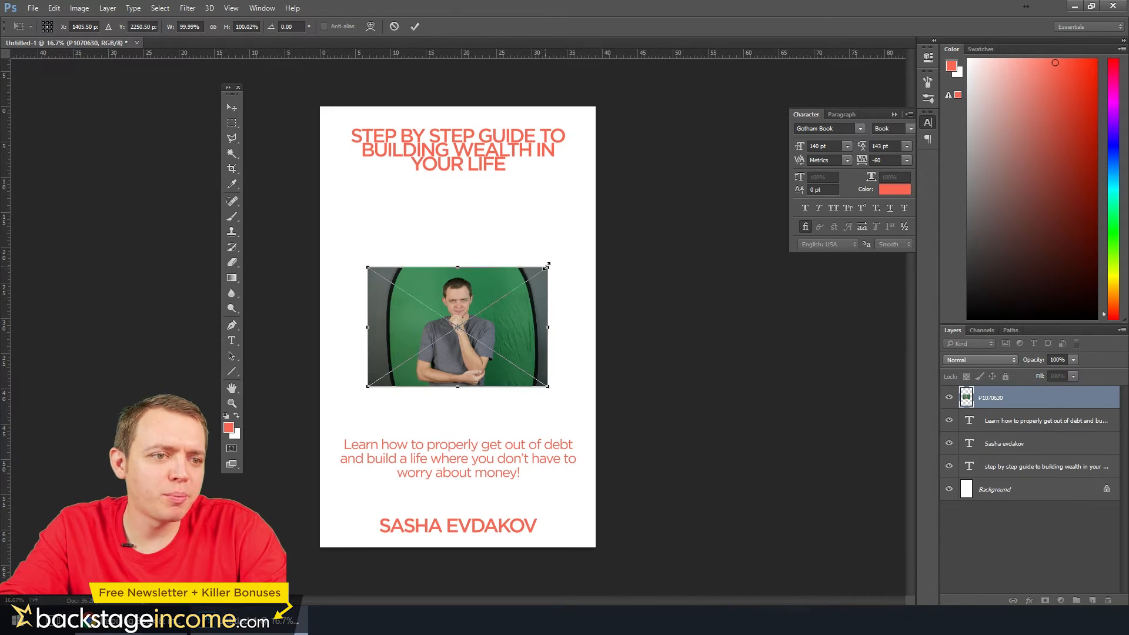
left_click_drag(546, 266, 580, 247)
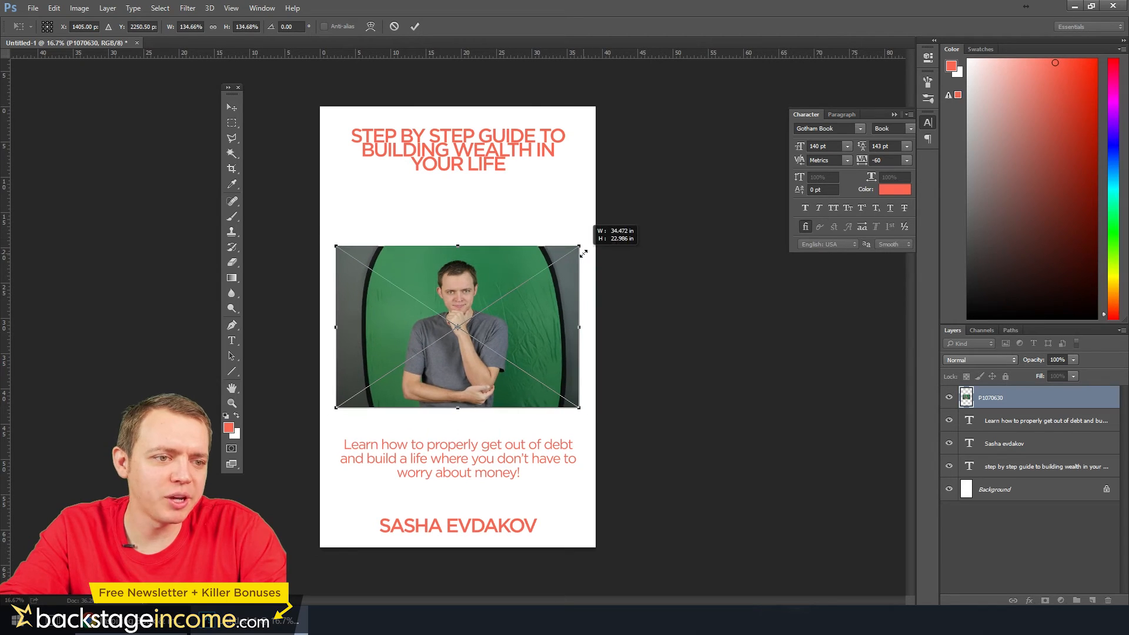
key("Return")
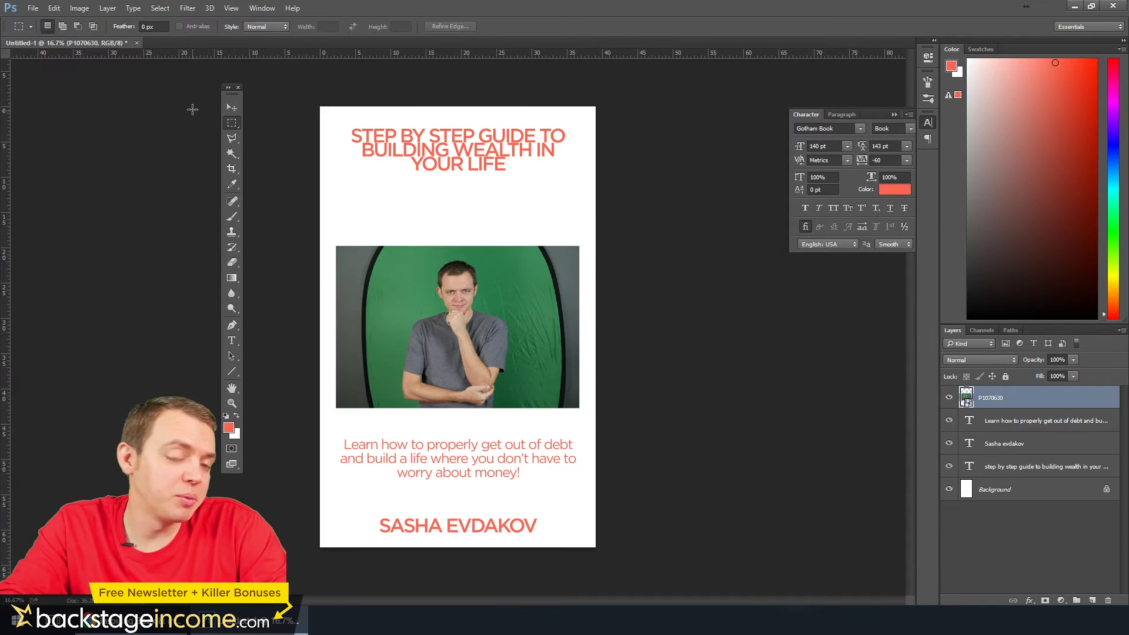
Mask out the green backdrop around the man in the photo with an inverted Magic Wand selection and a layer mask
left_click(232, 155)
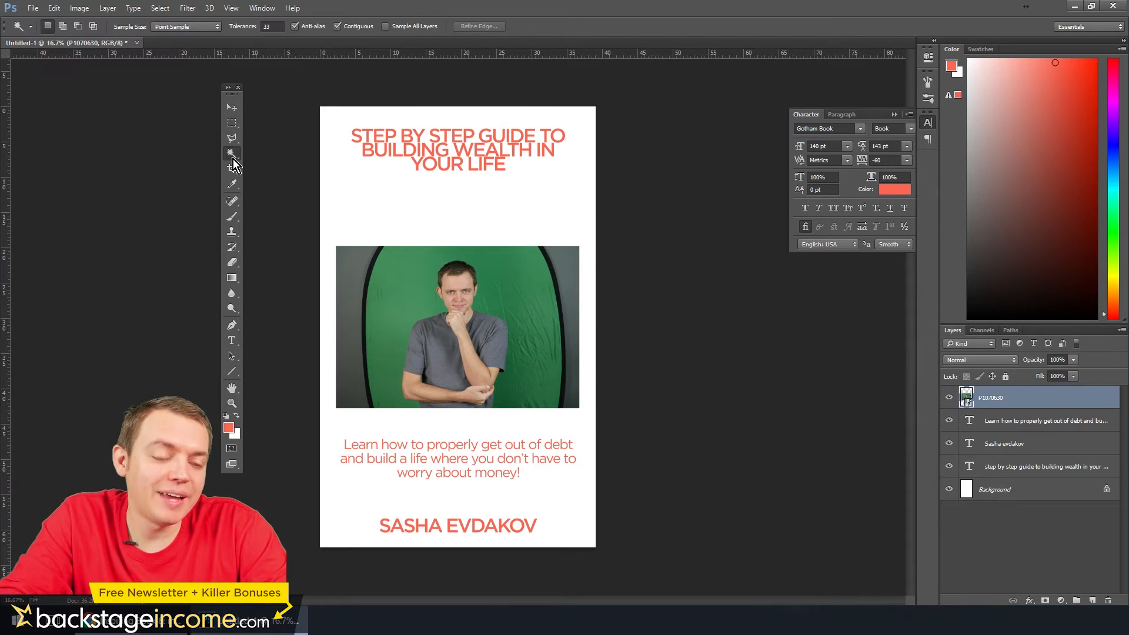
left_click(408, 286)
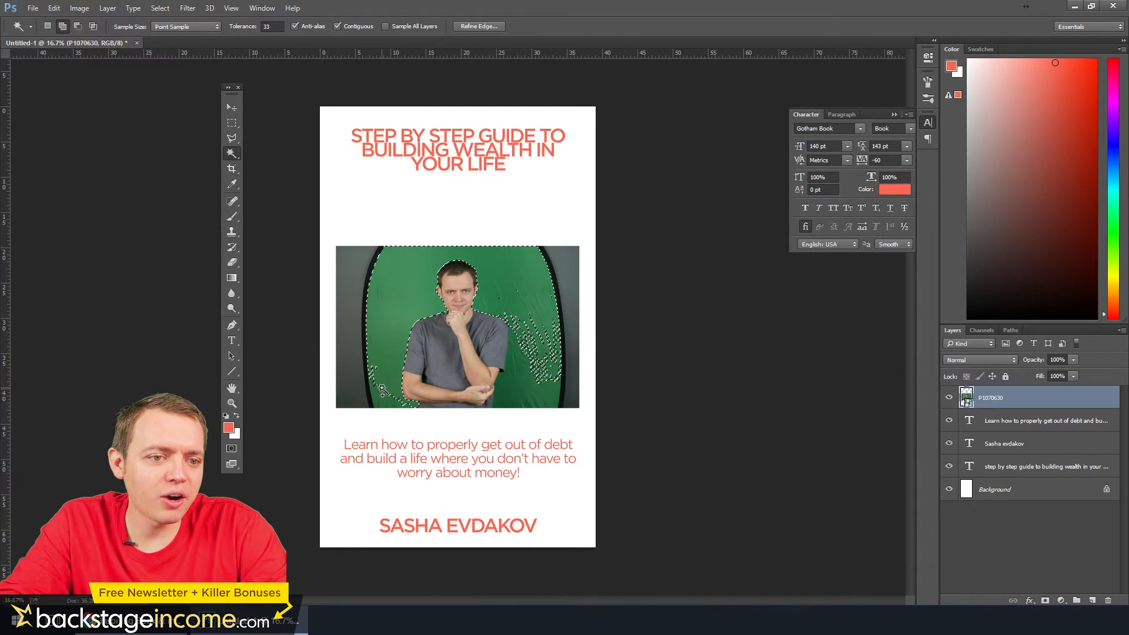
left_click(451, 406, "shift")
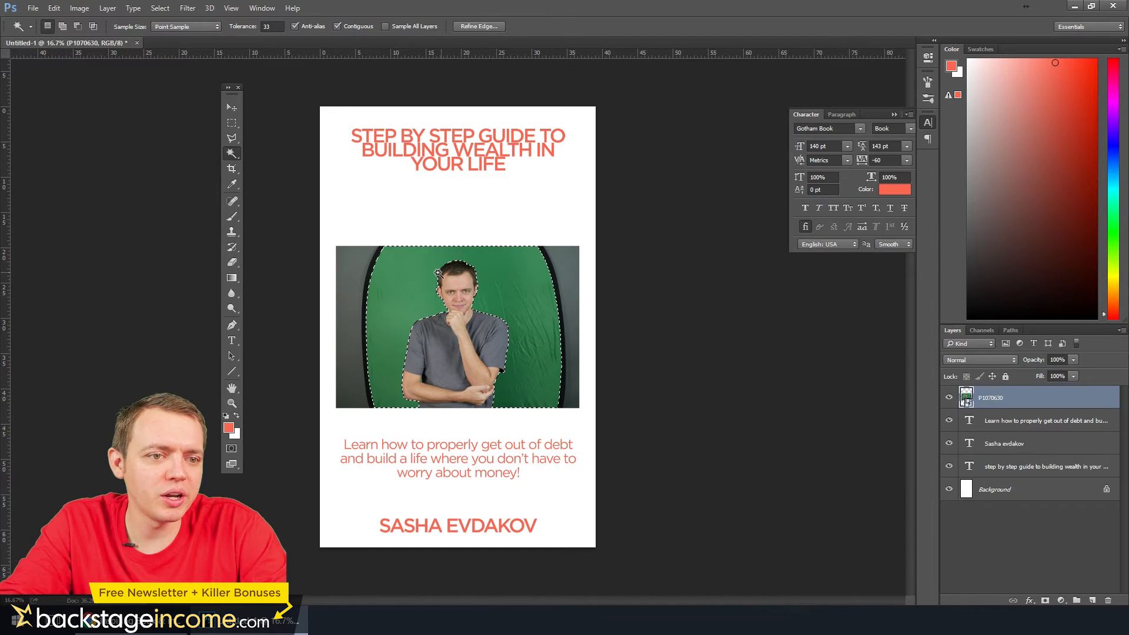
left_click(159, 7)
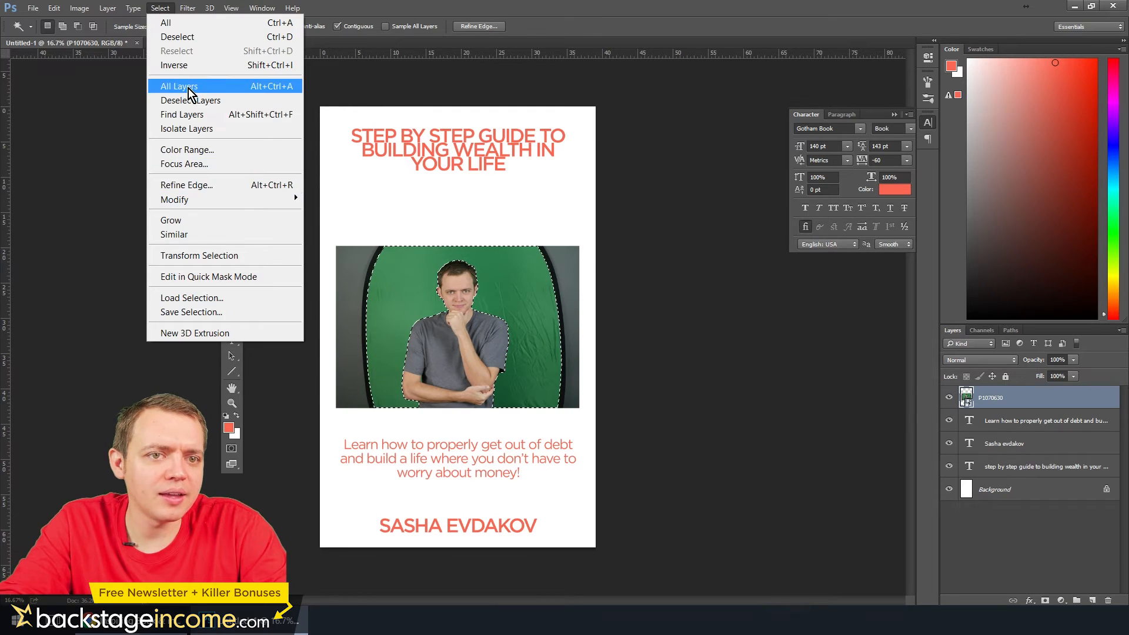
left_click(186, 65)
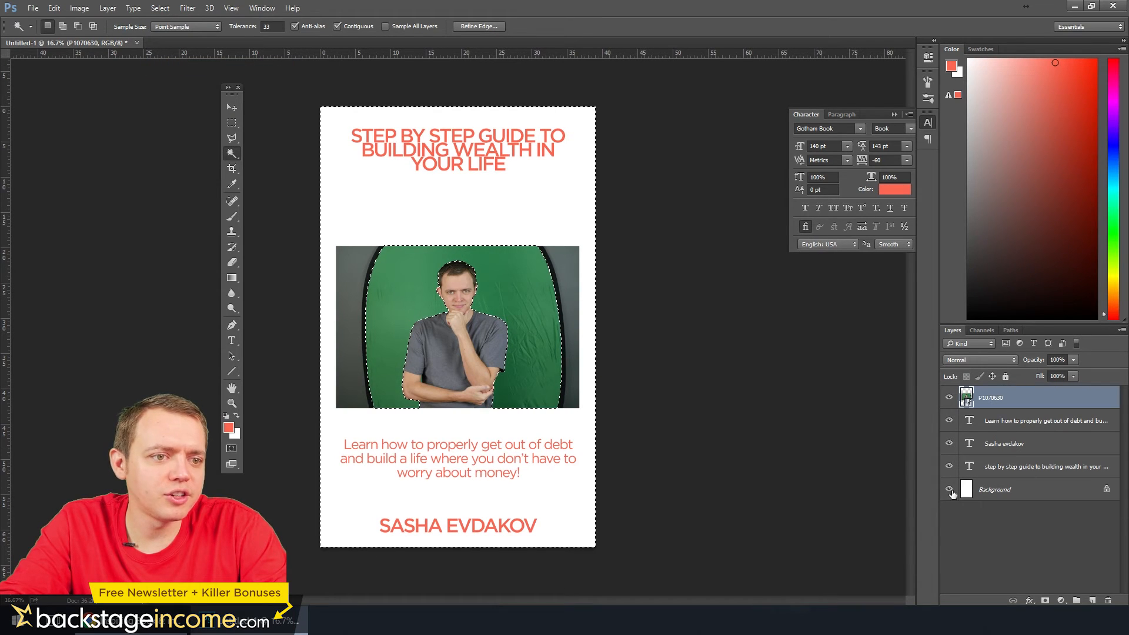
left_click(1045, 600)
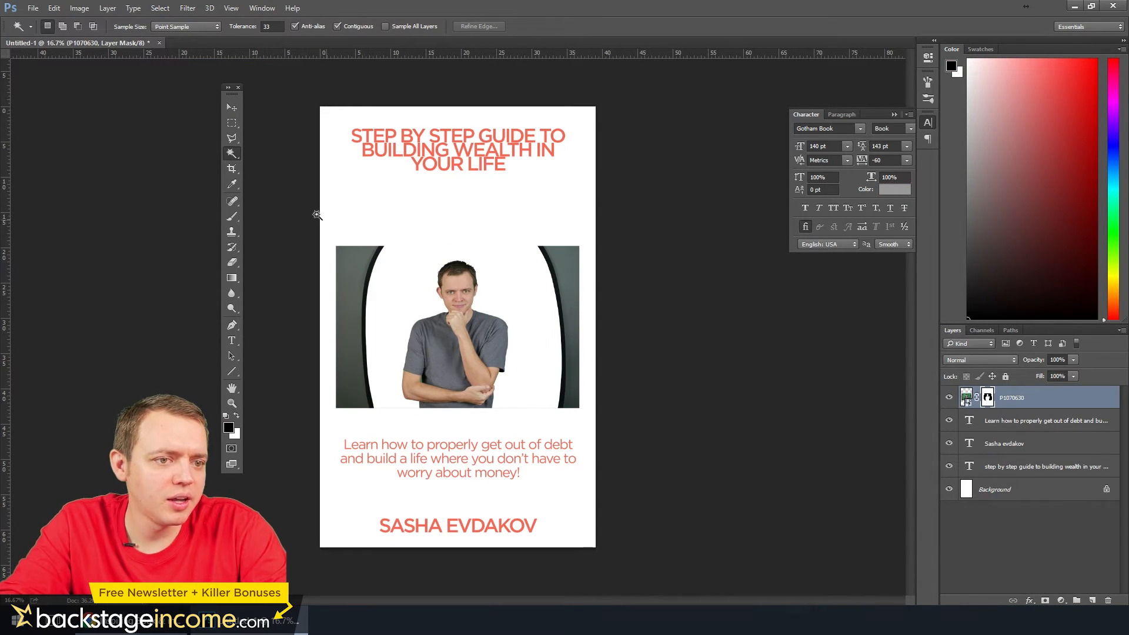
Hide the leftover backdrop beside and below the man by painting black on the layer mask within rectangular selections, and deselect
left_click(232, 123)
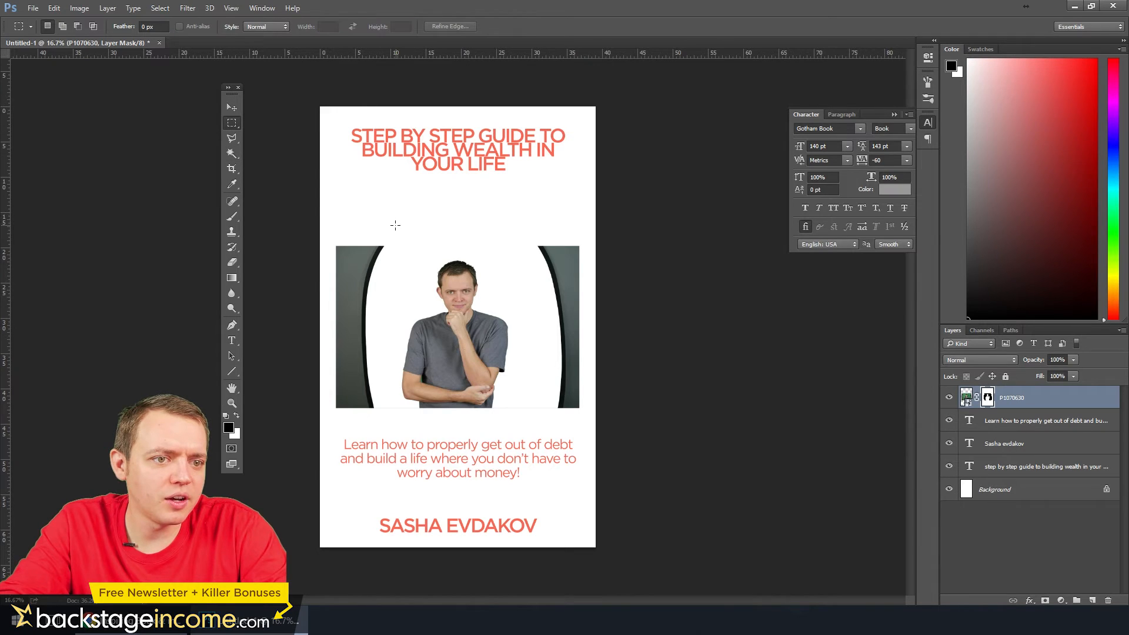
left_click_drag(395, 225, 283, 435)
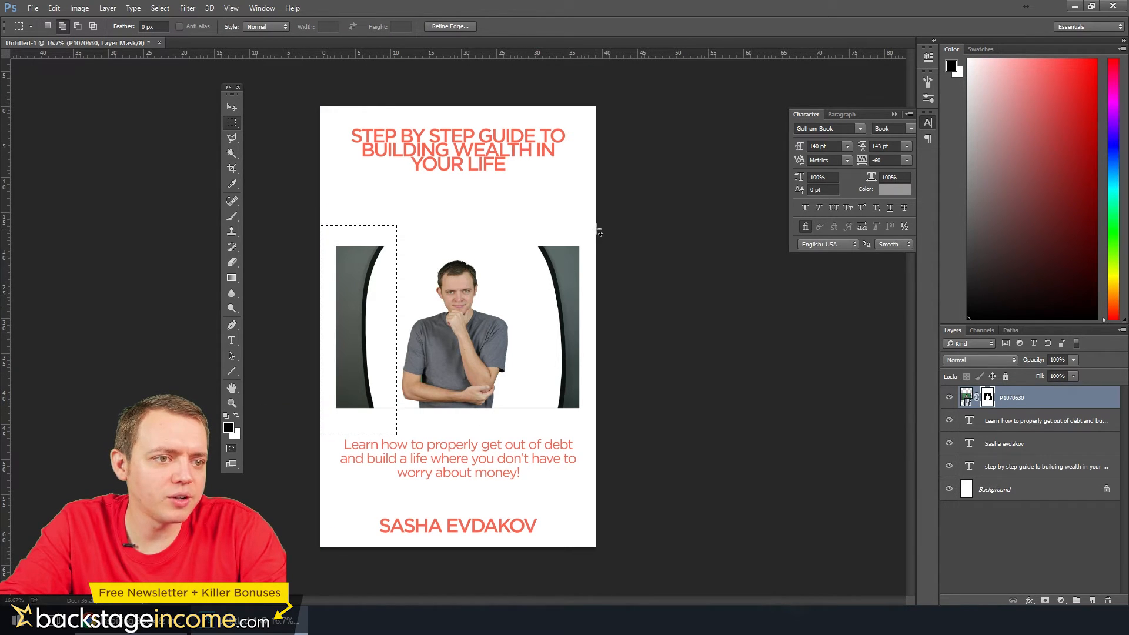
left_click_drag(595, 224, 529, 434)
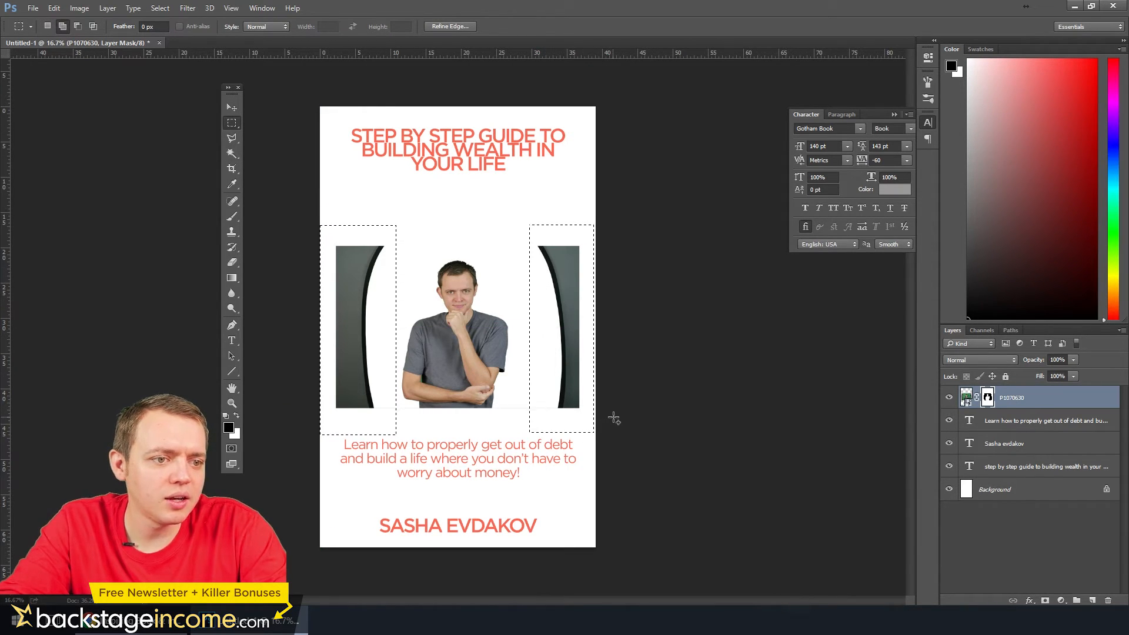
left_click_drag(612, 428, 294, 406)
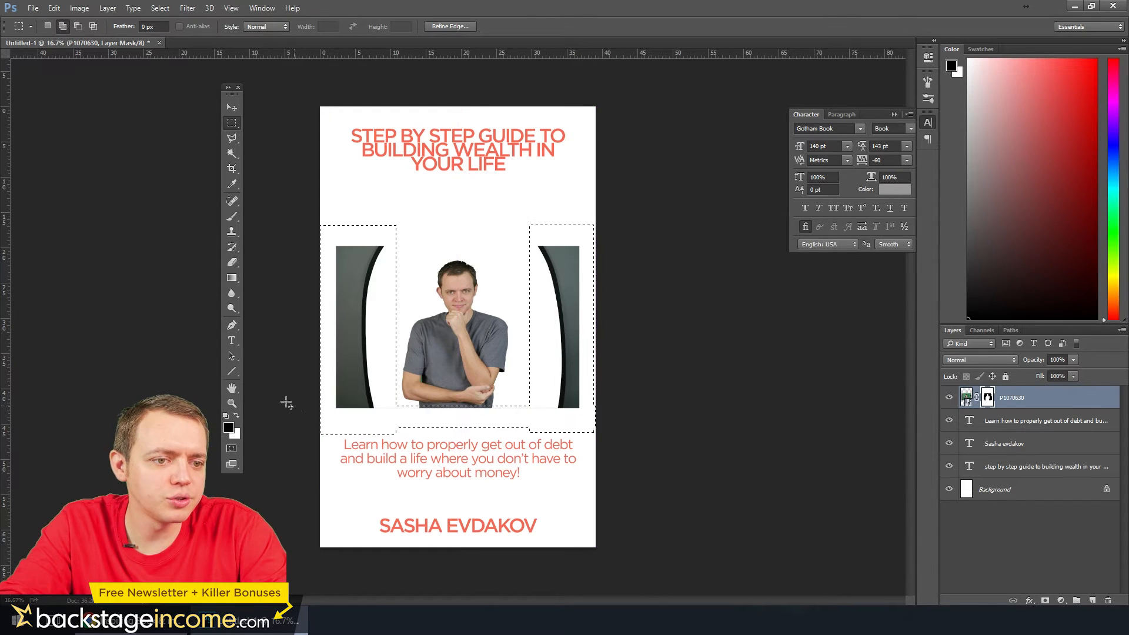
left_click(232, 216)
mouse_move(517, 416)
left_mouse_down()
mouse_move(580, 365)
mouse_move(340, 340)
mouse_move(236, 244)
left_mouse_up()
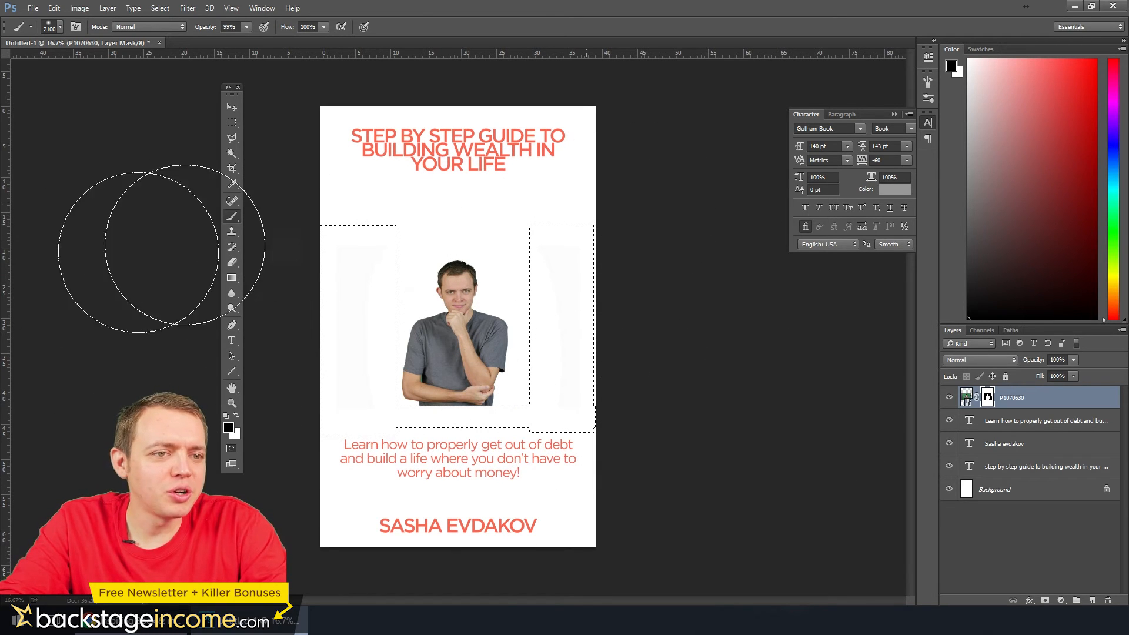
key("ctrl+d")
Enlarge the cut-out photo to about twice its size and position it against the cover's bottom edge, right of centre
left_click(231, 107)
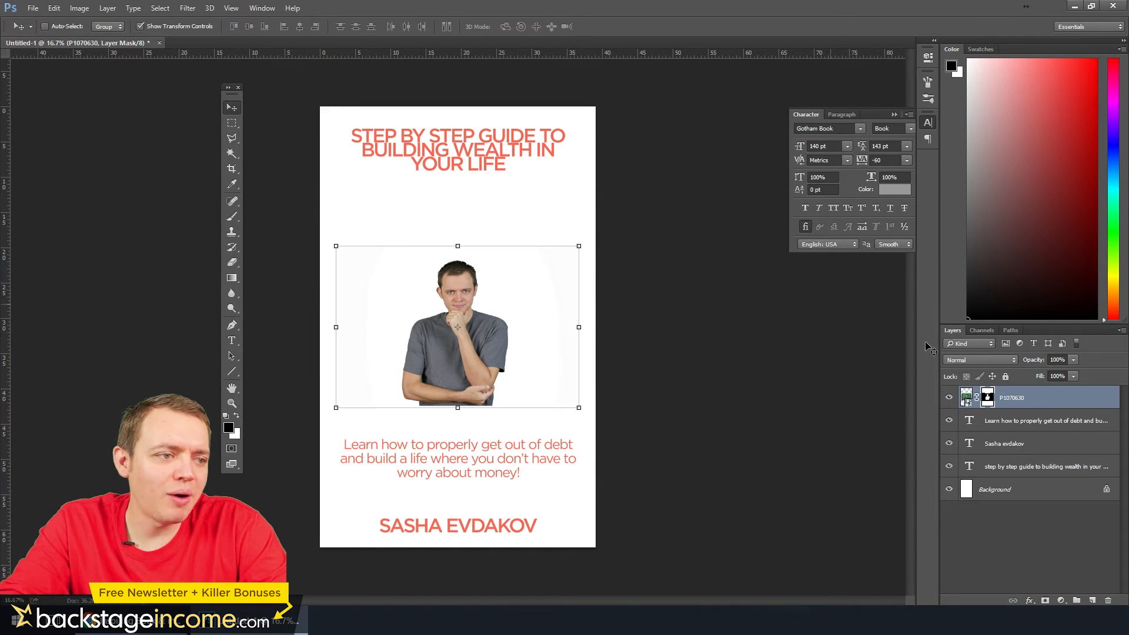
left_click(967, 399)
key("ctrl+t")
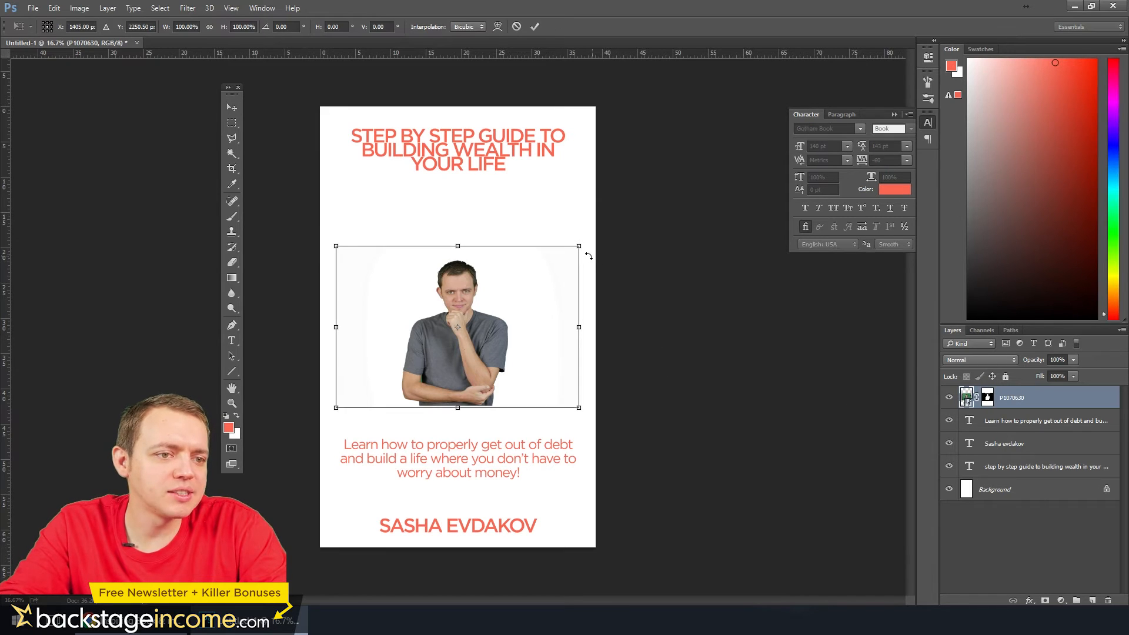
left_click_drag(580, 246, 690, 156)
left_click_drag(527, 334, 564, 402)
key("Return")
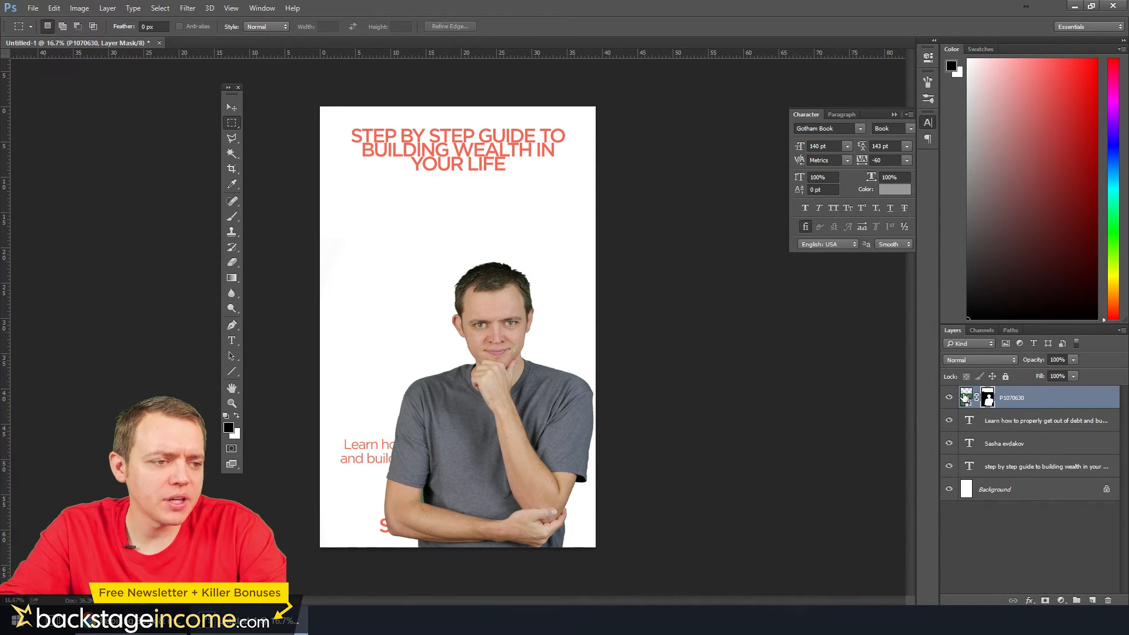
Place the photo layer beneath all the text layers, scale it to about 111%, and shift it toward the cover's lower-right corner
left_click_drag(965, 398, 974, 472)
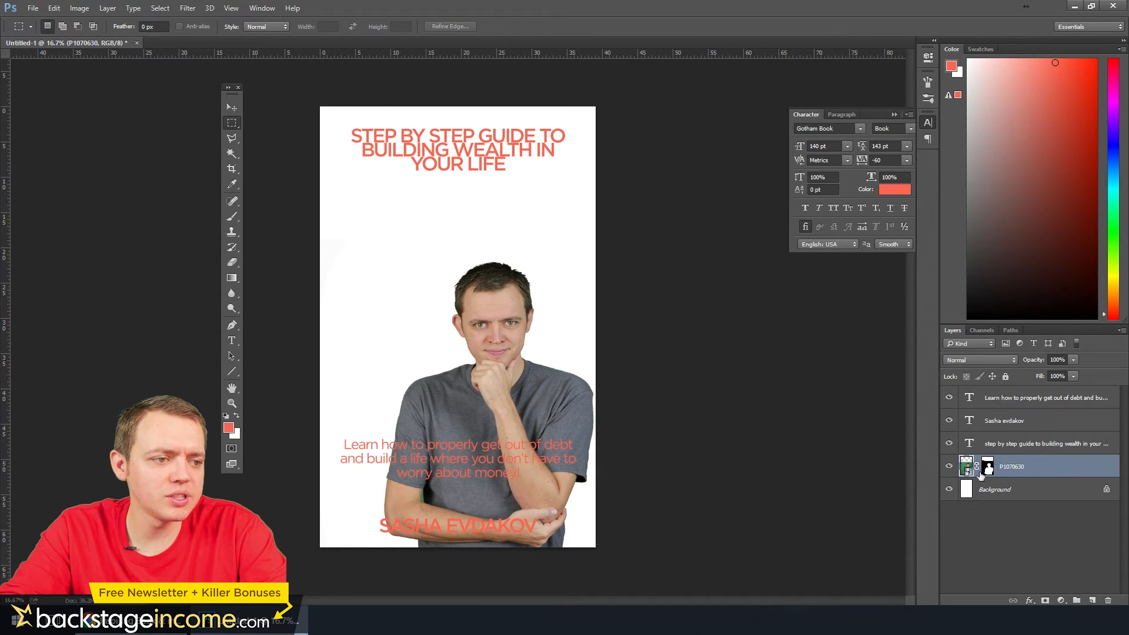
key("ctrl+t")
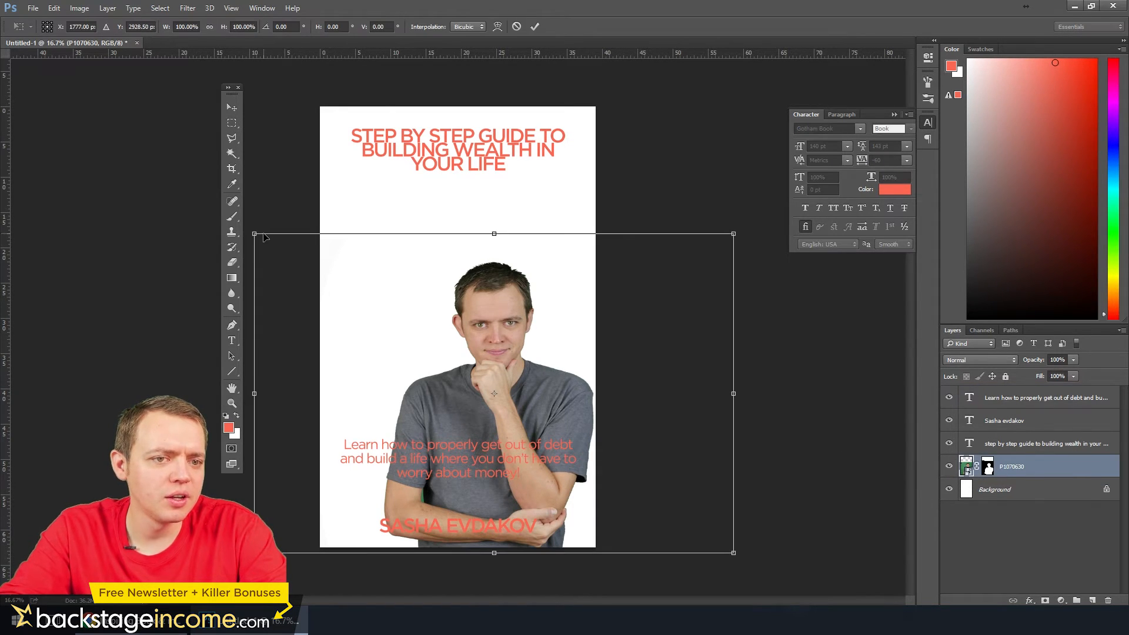
left_click_drag(254, 235, 207, 188)
left_click_drag(466, 332, 527, 379)
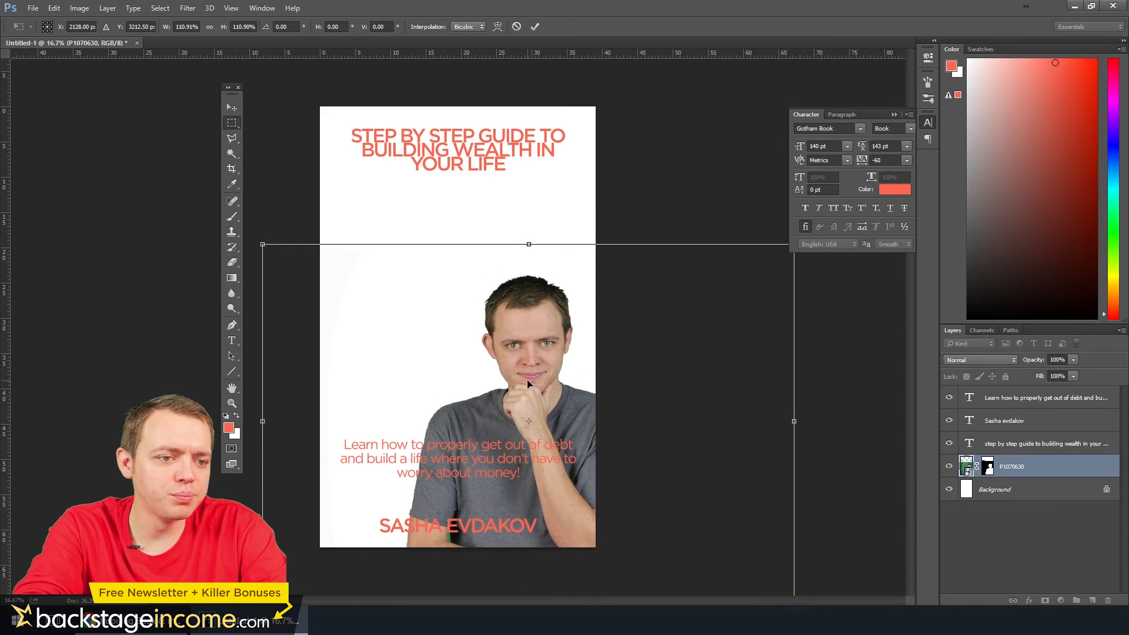
key("Return")
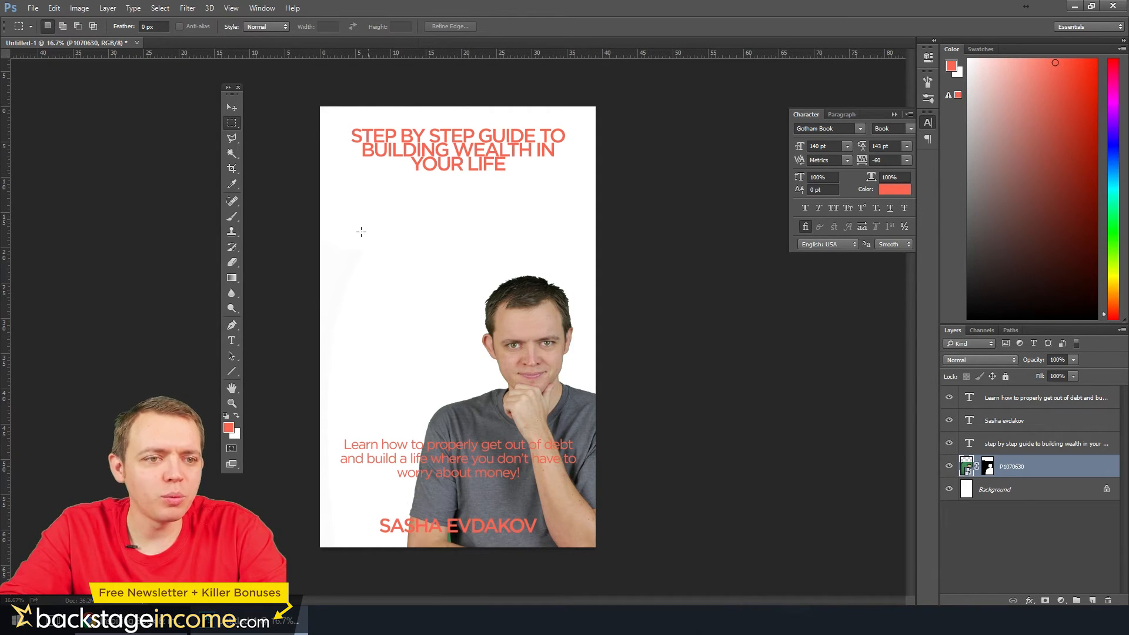
Put the title text layer at the top of the layer stack inside a new group named "title"
left_click(1021, 406)
left_click(1018, 446)
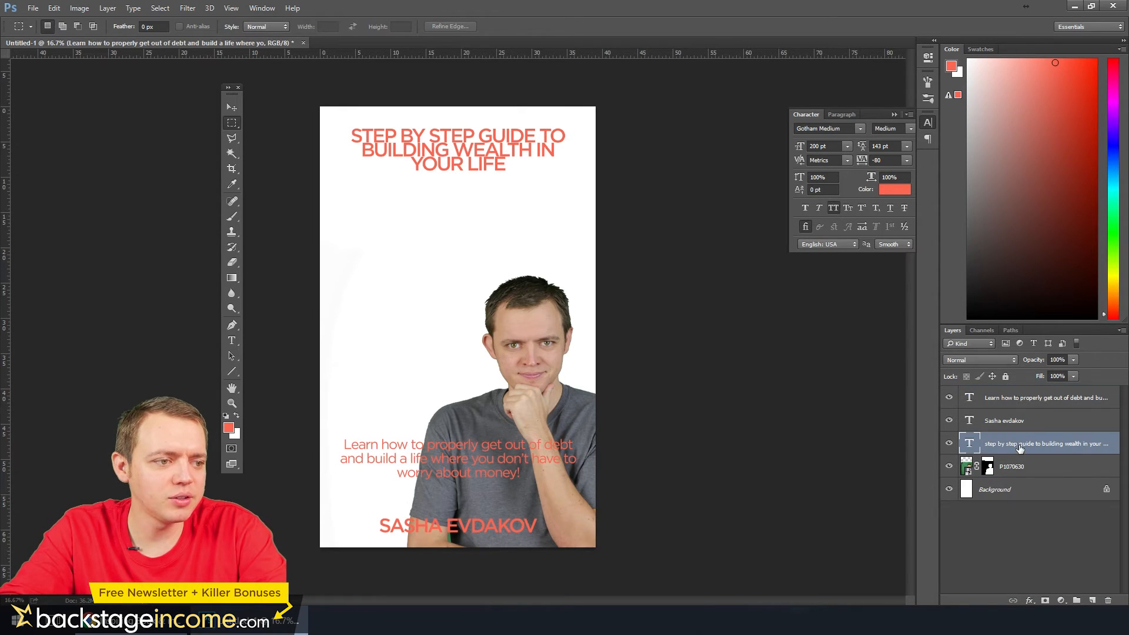
left_click_drag(1024, 450, 1031, 392)
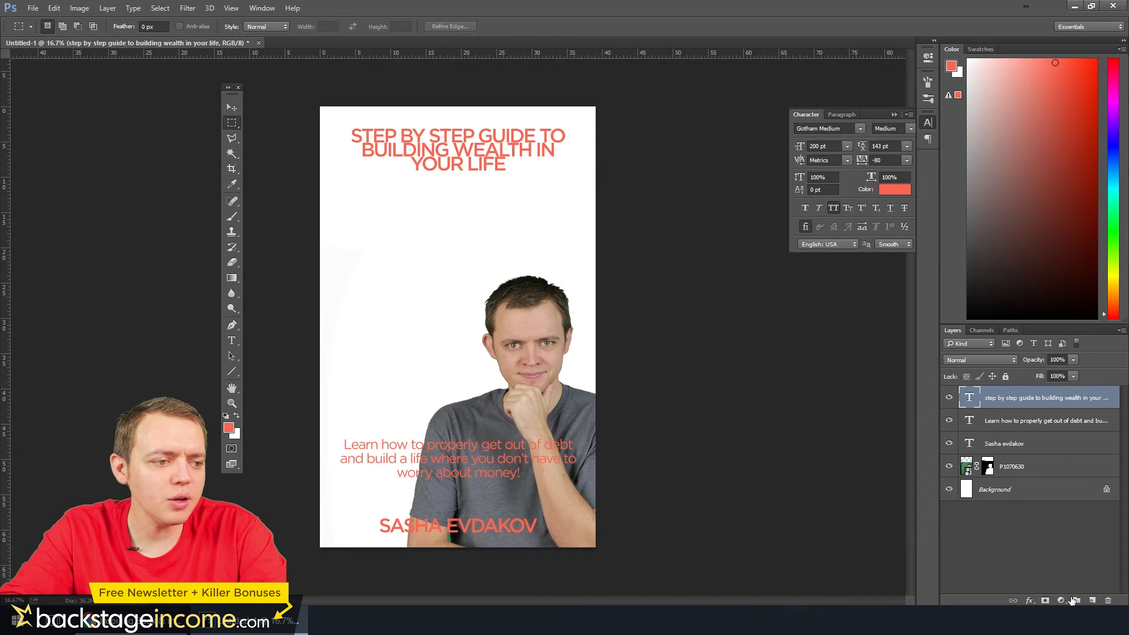
left_click(1074, 601)
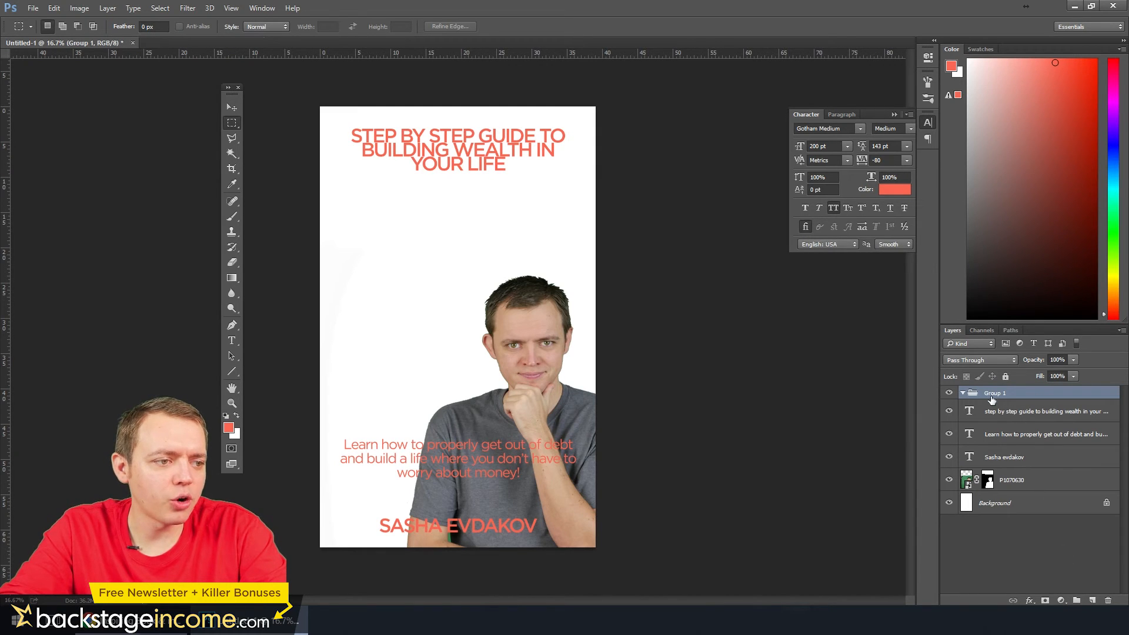
left_click_drag(1001, 416, 997, 398)
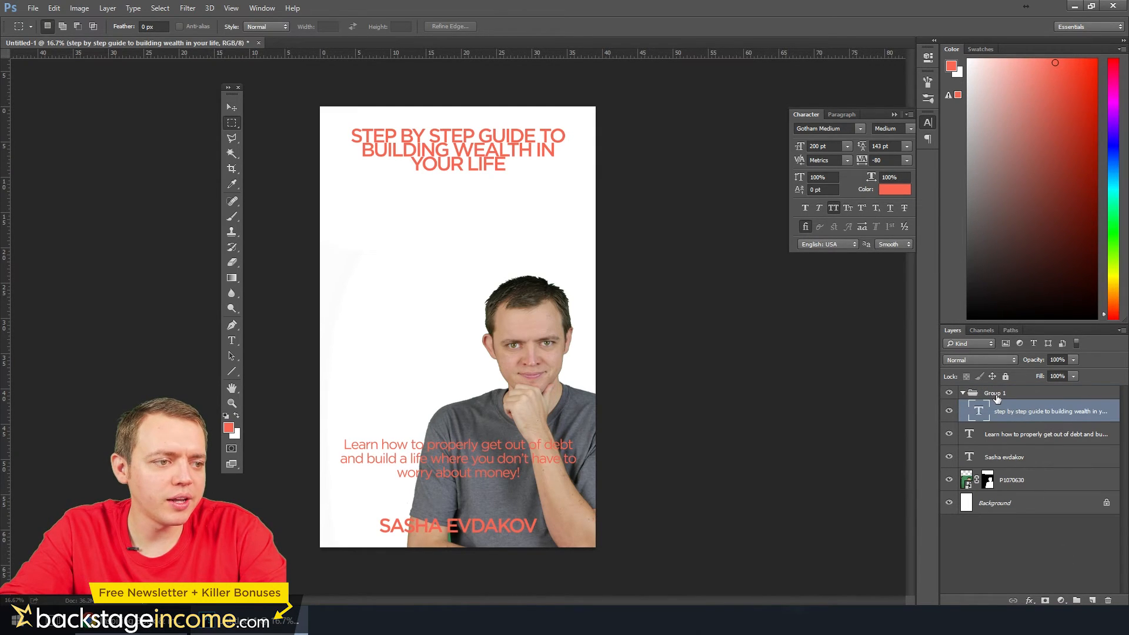
left_click(992, 394)
type("title")
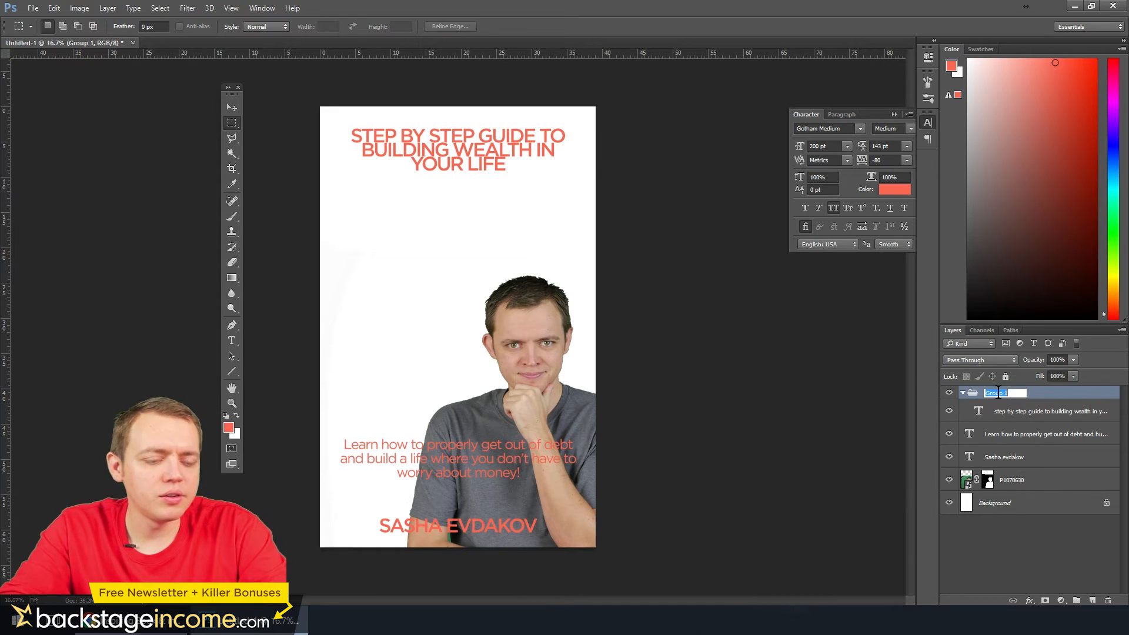
key("Return")
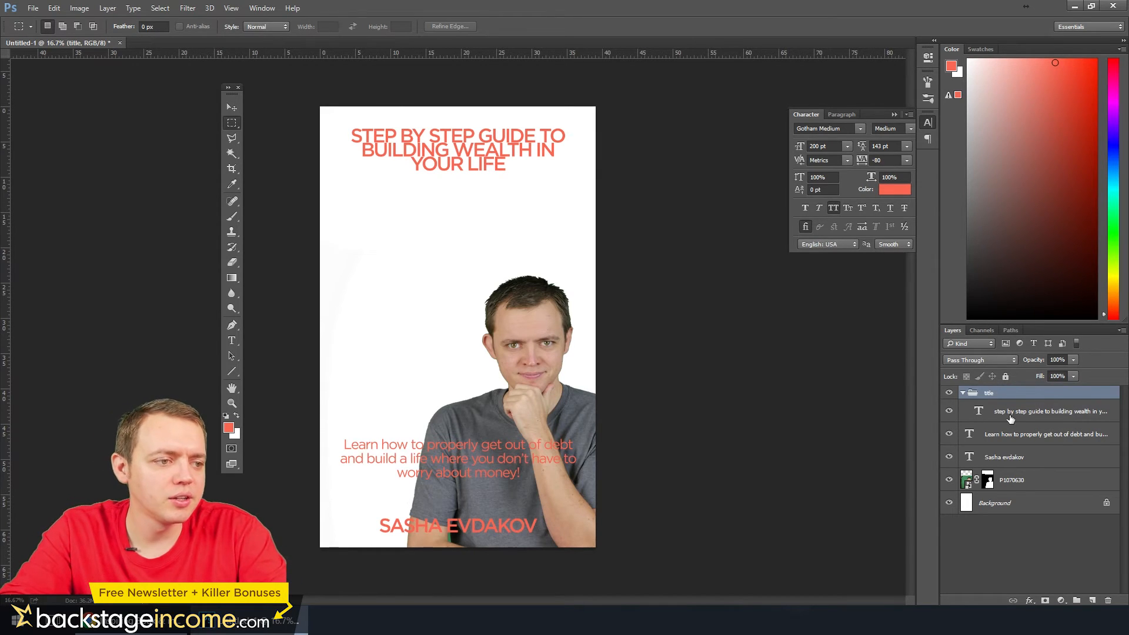
Duplicate the title text layer twice and space the two copies out below the original on the cover
left_click(1012, 417)
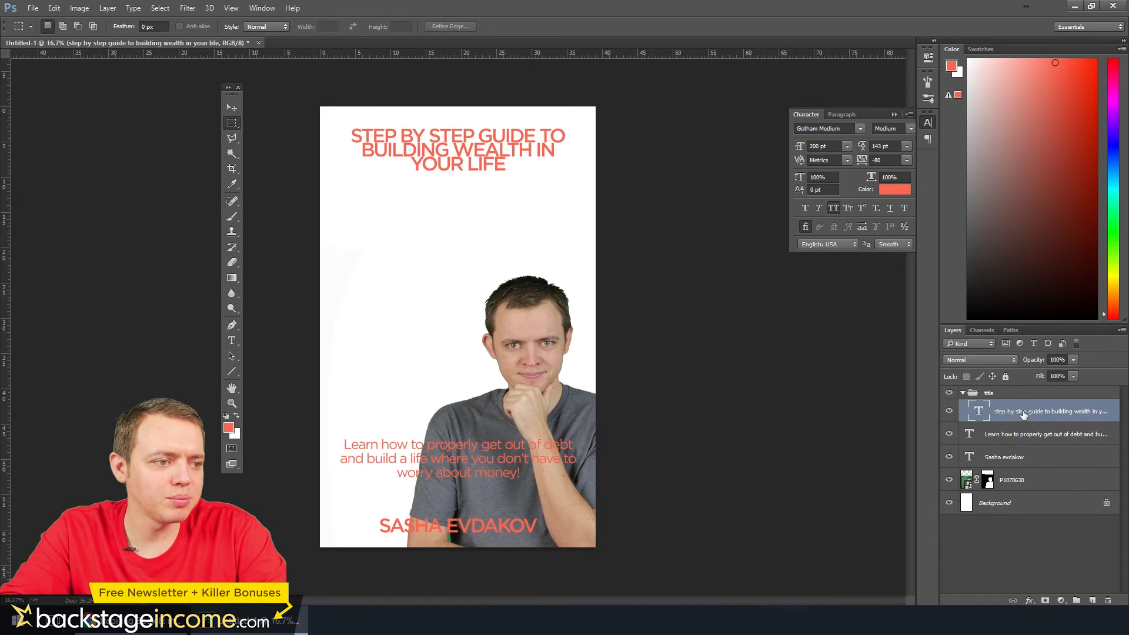
left_click_drag(1023, 415, 1094, 599)
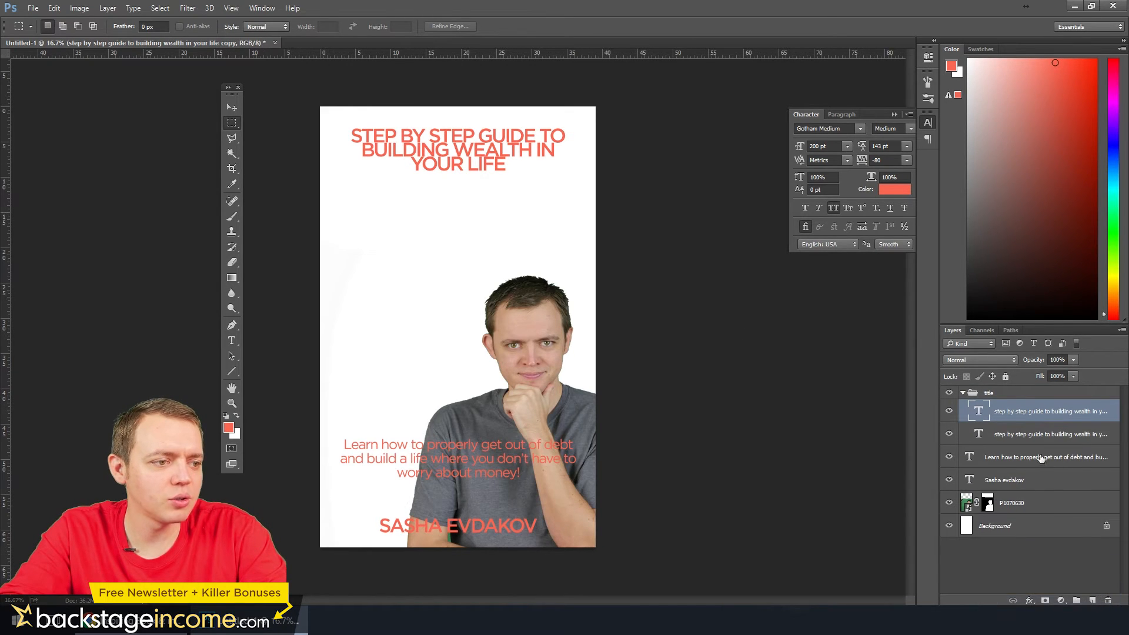
left_click_drag(1026, 419, 1092, 599)
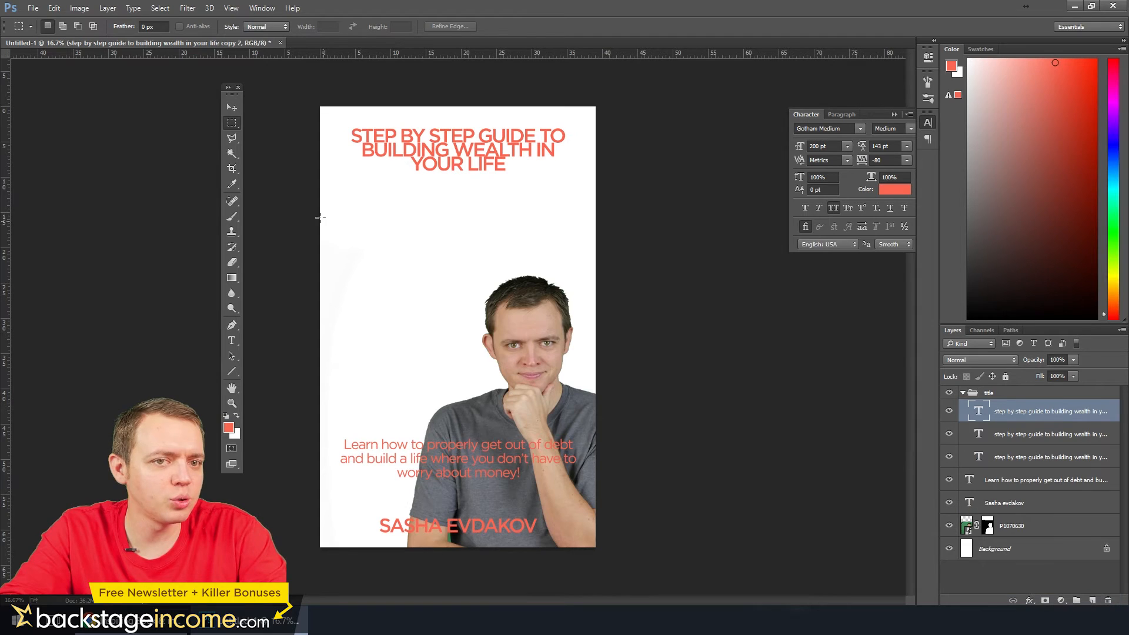
left_click(232, 108)
left_click_drag(491, 162, 491, 236)
left_click(1008, 438)
left_click_drag(459, 154, 474, 289)
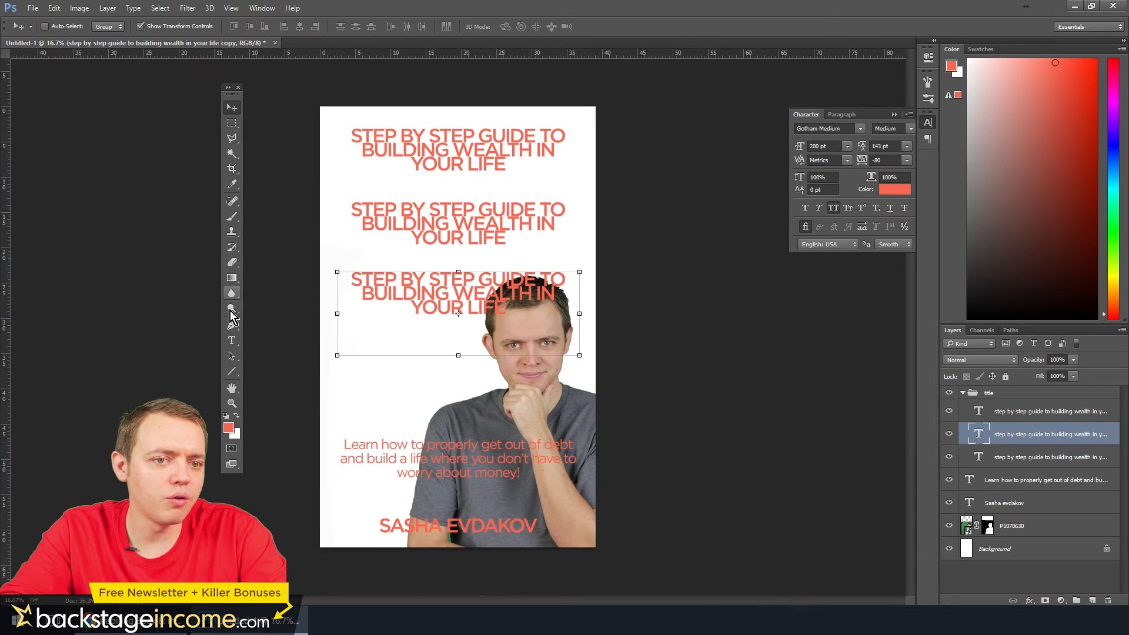
Shorten the topmost title text to "STEP BY STEP GUIDE" and commit it
left_click(232, 341)
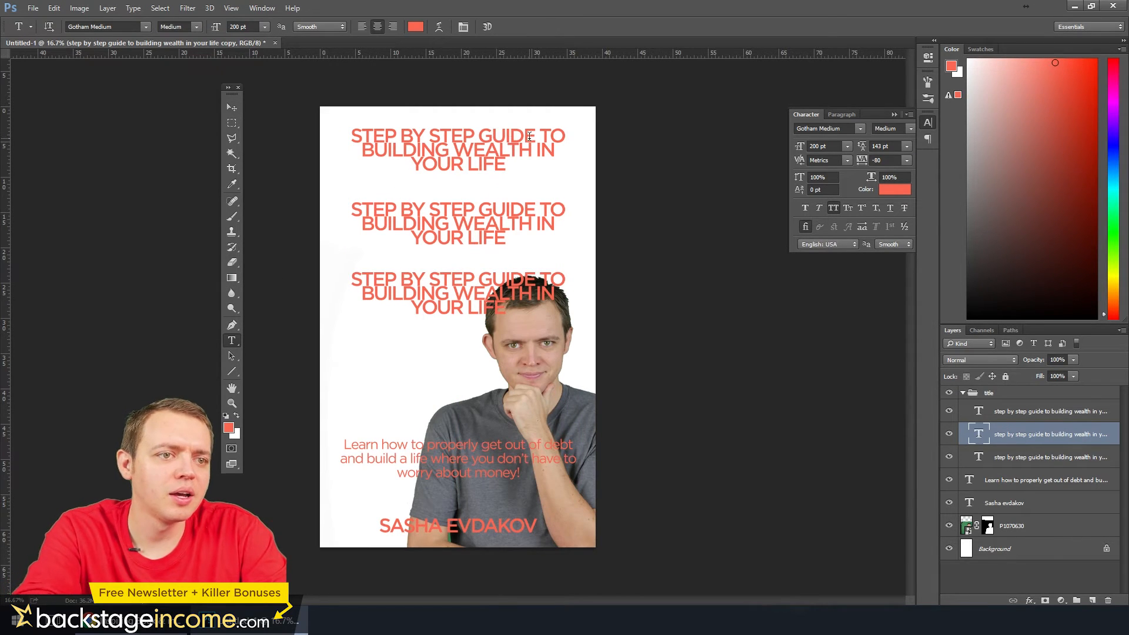
left_click_drag(534, 131, 509, 170)
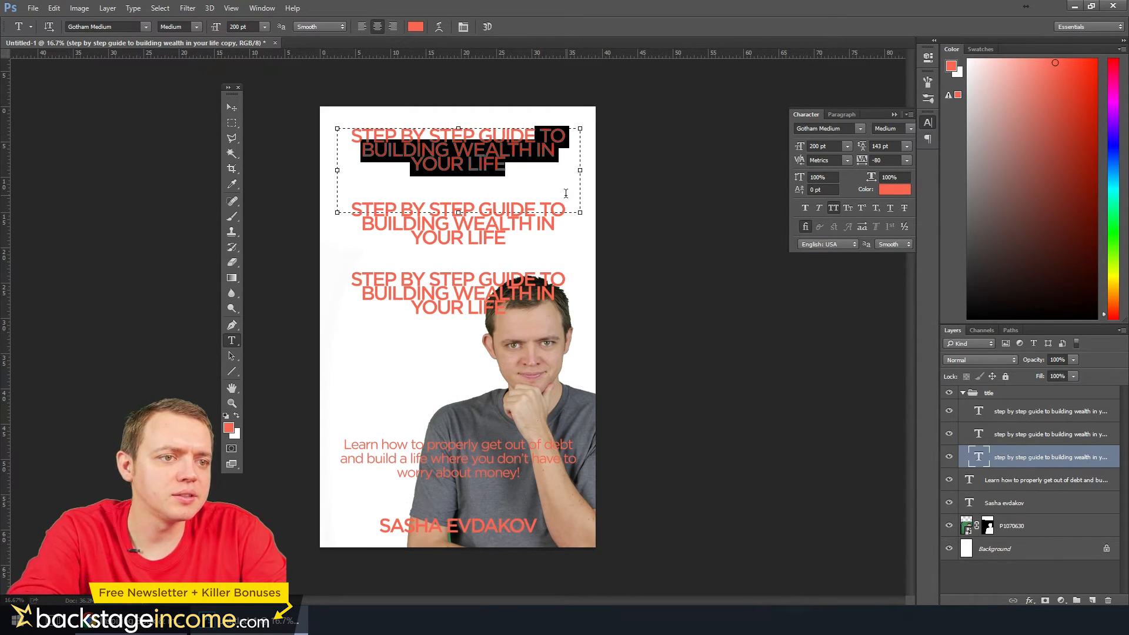
key("BackSpace")
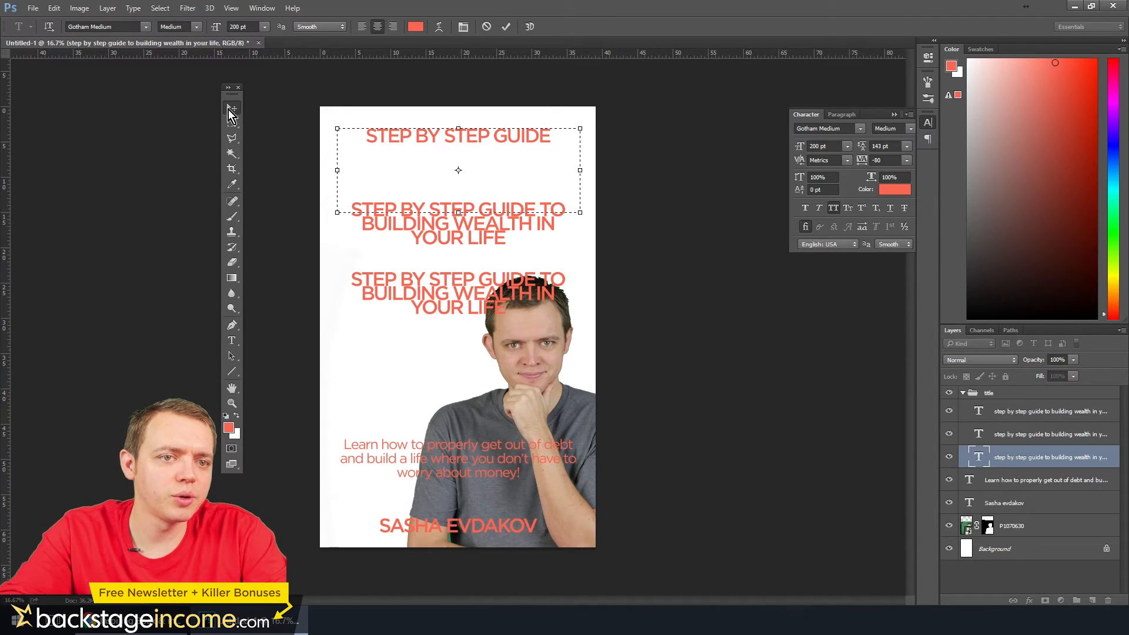
left_click(232, 107)
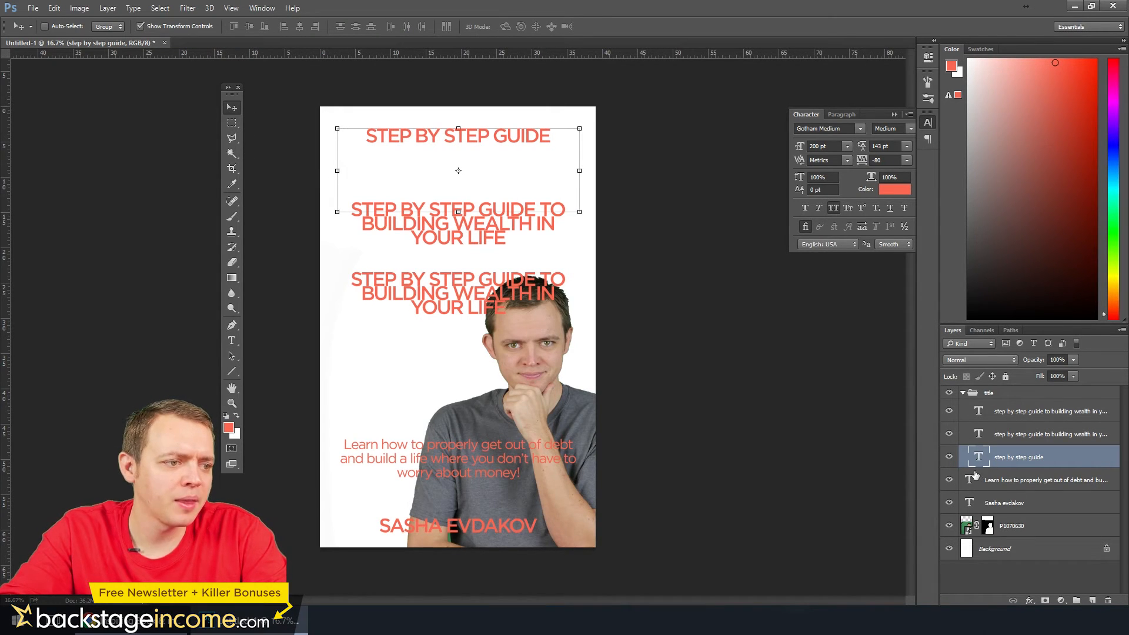
Trim the middle title copy at both ends so it reads "TO BUILDING WEALTH", and commit the text
left_click(1013, 435)
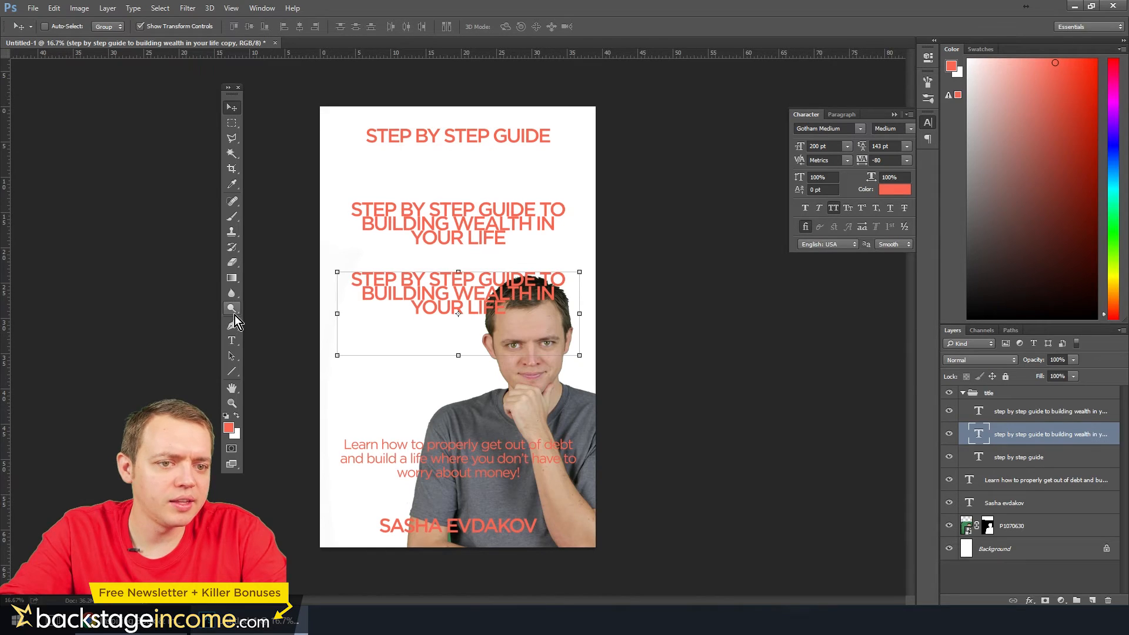
left_click(231, 341)
left_click_drag(539, 212, 272, 219)
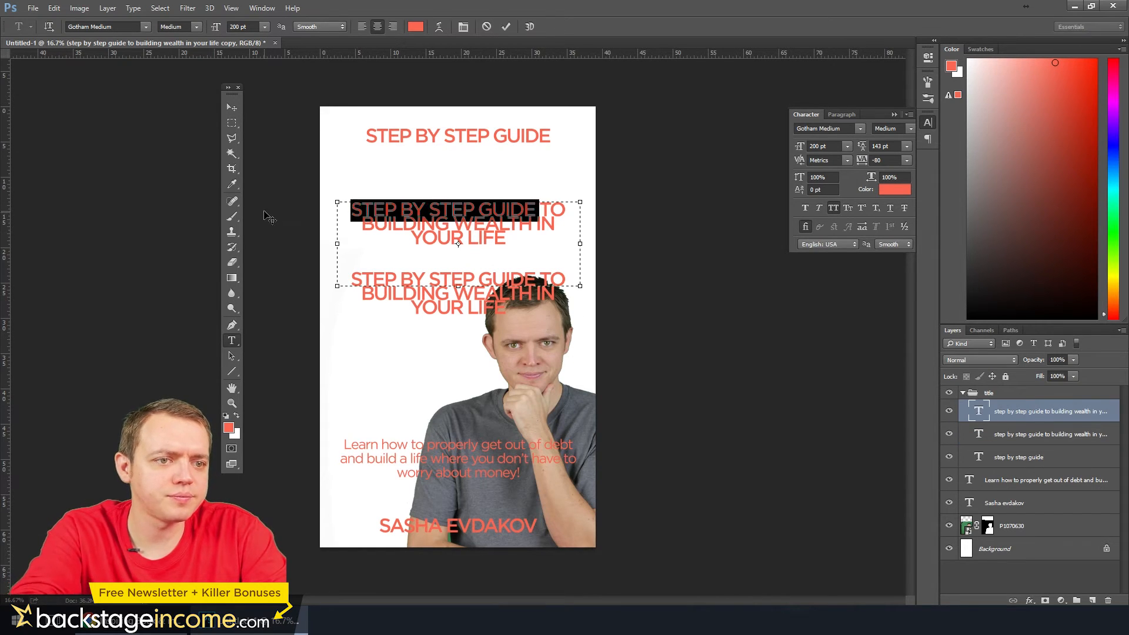
key("BackSpace")
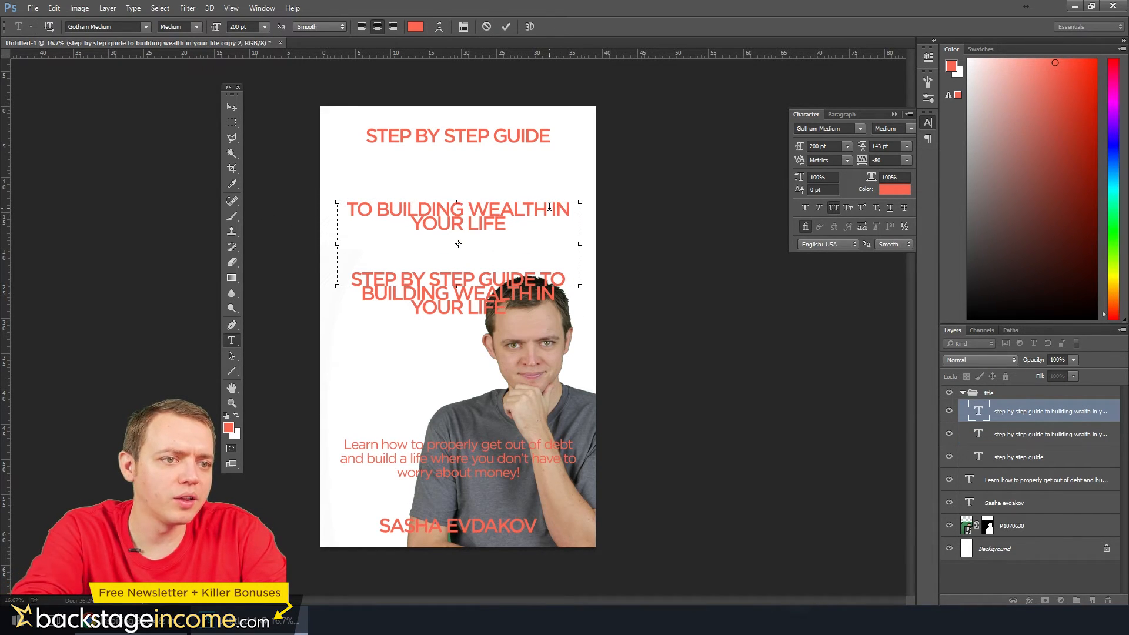
left_click_drag(551, 211, 563, 251)
key("BackSpace")
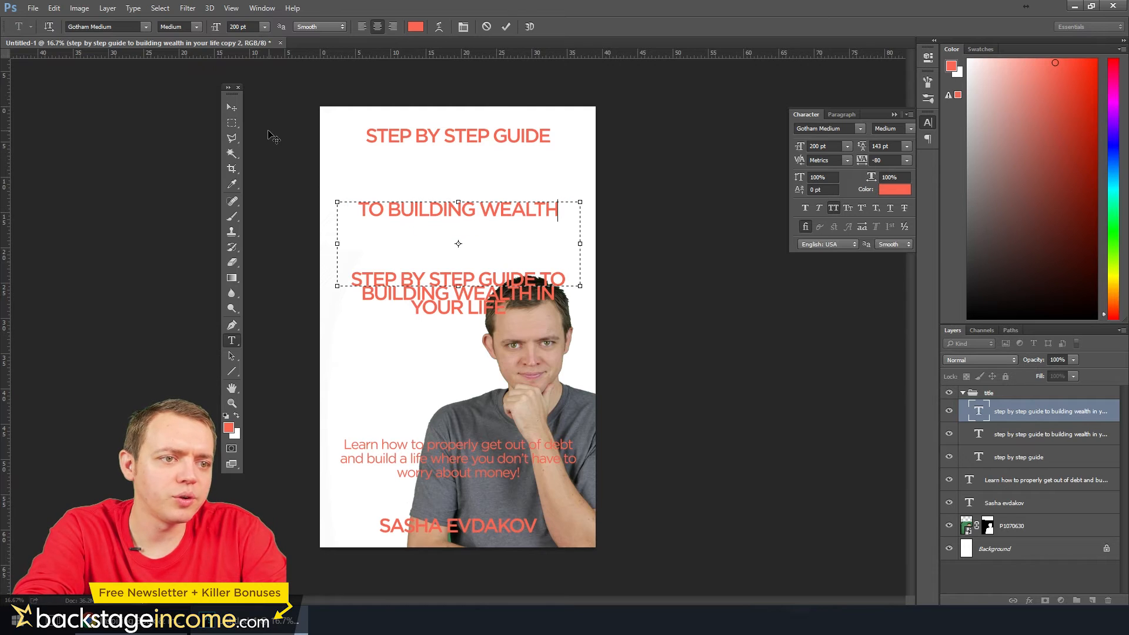
left_click(236, 109)
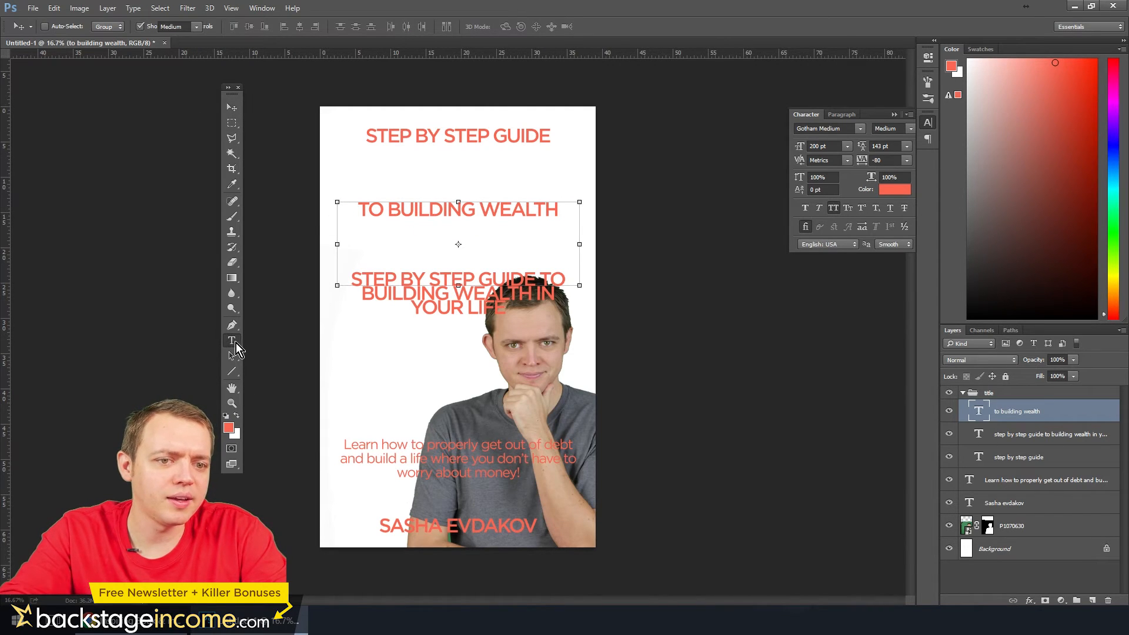
Trim the lowest title copy to "IN YOUR LIFE" and move it up directly beneath the "TO BUILDING WEALTH" line
left_click(231, 341)
left_click_drag(527, 295, 327, 264)
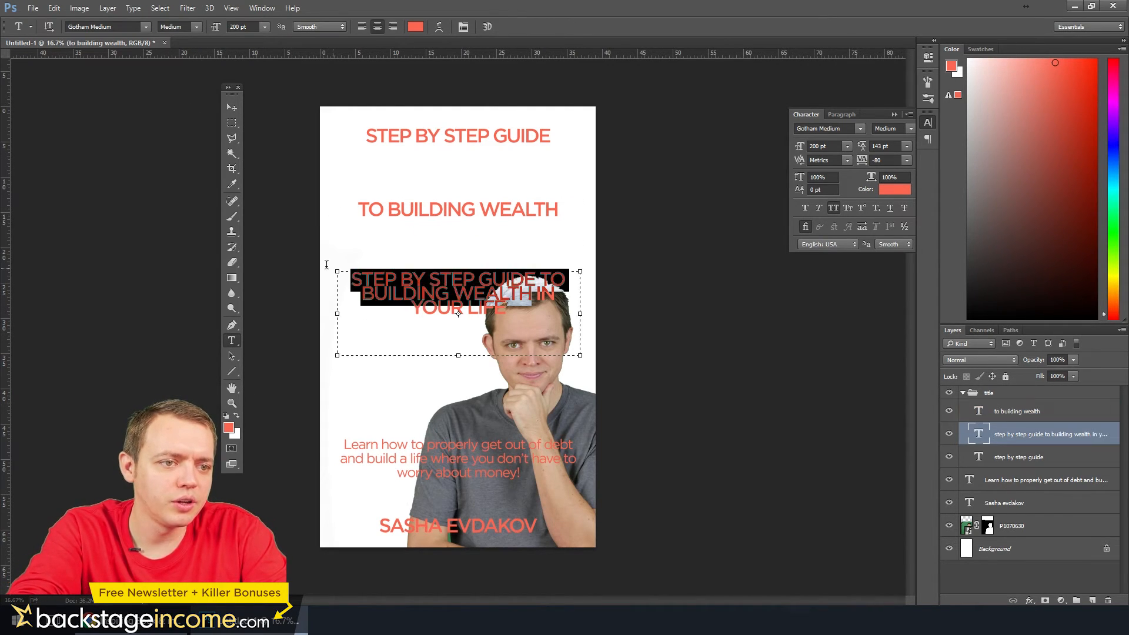
key("BackSpace")
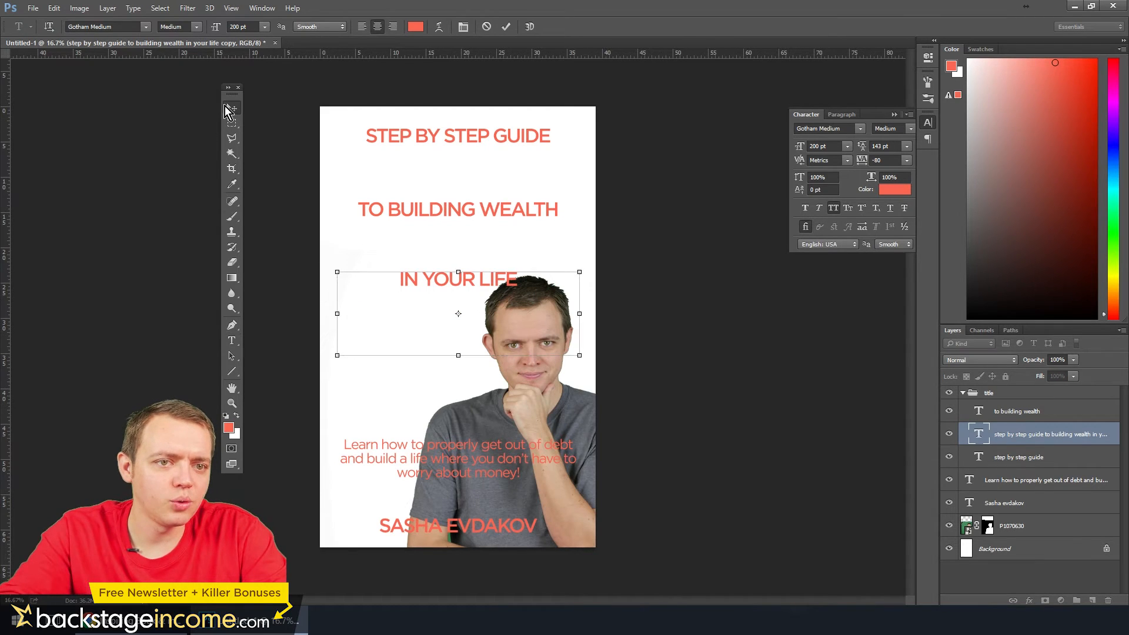
left_click(229, 110)
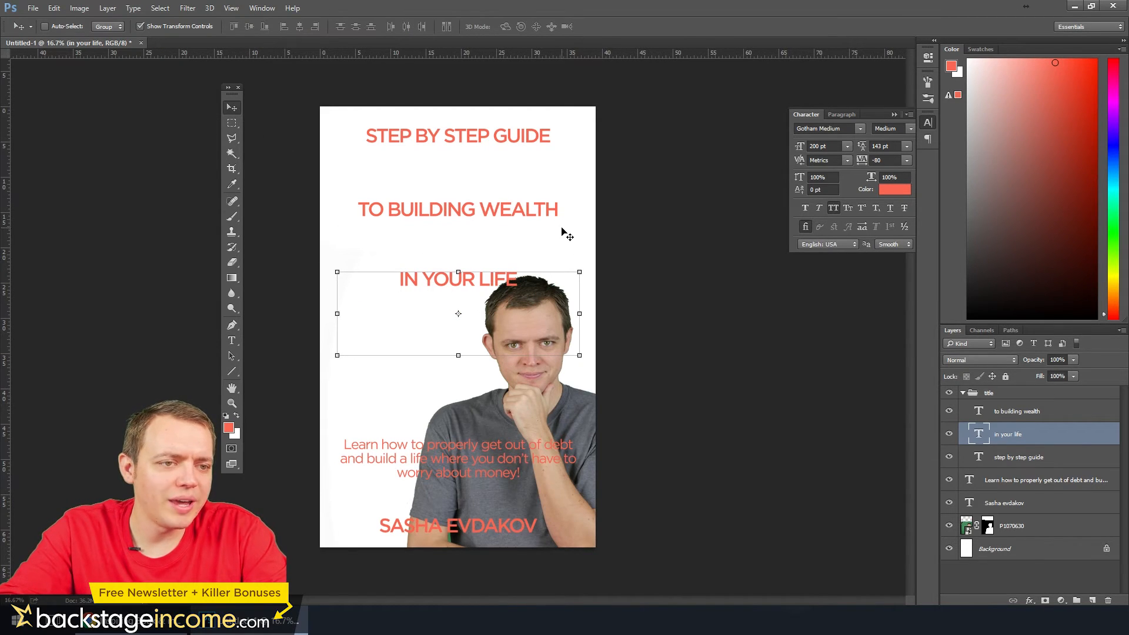
left_click_drag(502, 284, 503, 234)
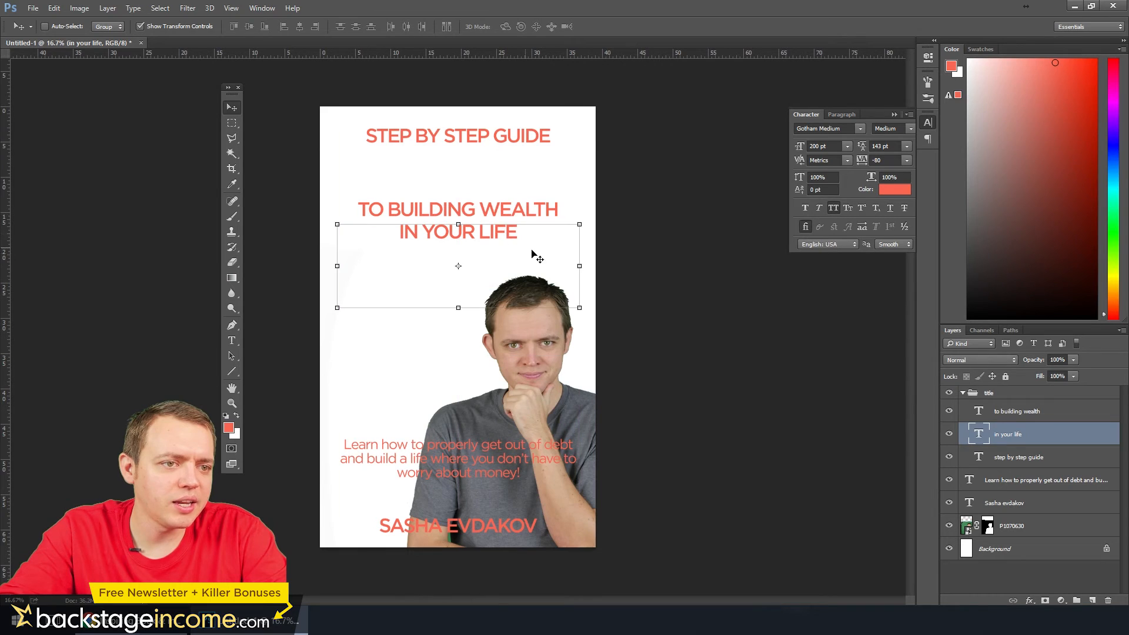
Scale the "STEP BY STEP GUIDE" line down to about 158 pt and place it near the cover's upper left corner
left_click(1001, 454)
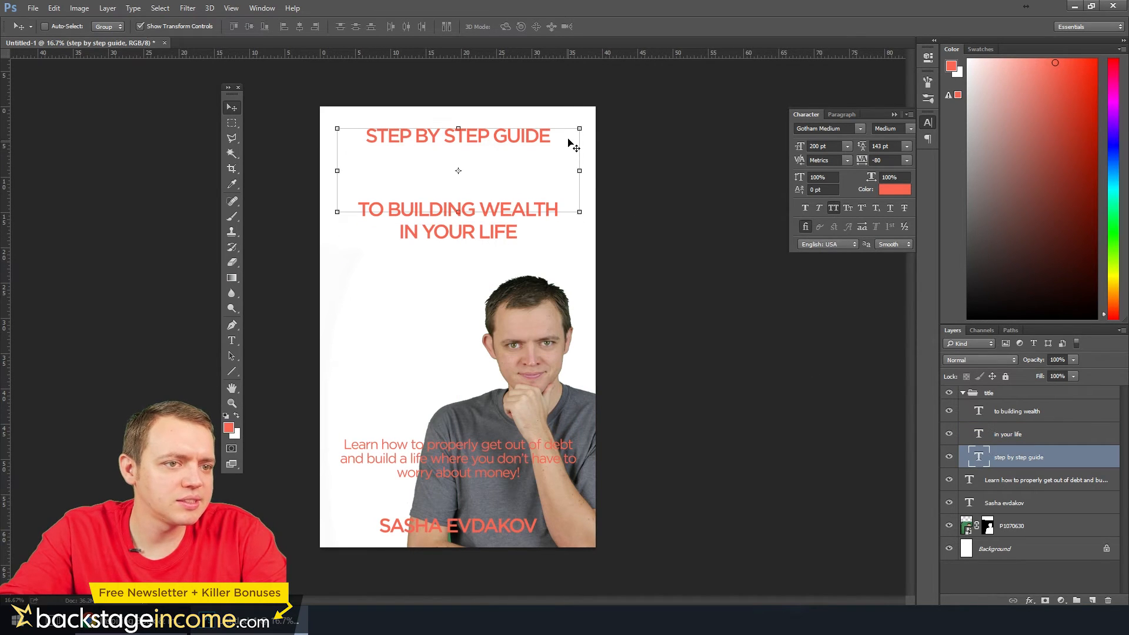
left_click_drag(580, 127, 477, 132)
key("Return")
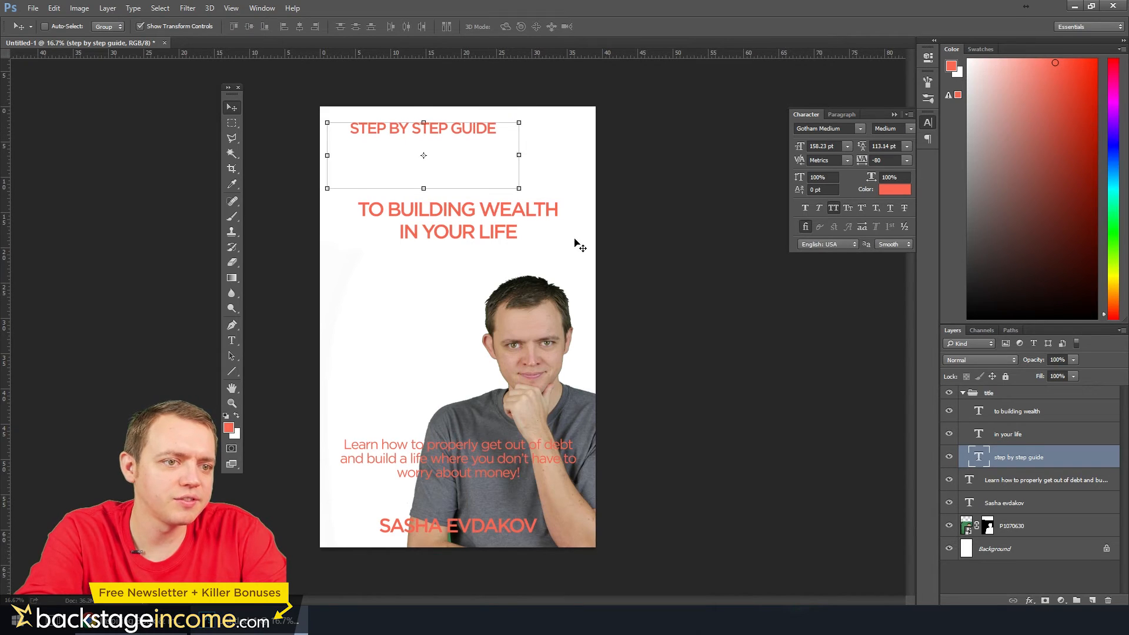
Move the "TO BUILDING WEALTH" line up directly beneath the "STEP BY STEP GUIDE" line
left_click(1025, 413)
key("shift+Up")
key("shift+Up")
key("shift+Up")
key("shift+Up")
key("shift+Up")
key("shift+Up")
key("shift+Up")
key("shift+Up")
key("shift+Up")
key("shift+Up")
key("shift+Up")
key("shift+Up")
key("shift+Up")
key("shift+Up")
key("shift+Up")
key("shift+Up")
key("shift+Up")
key("shift+Up")
key("shift+Up")
key("shift+Up")
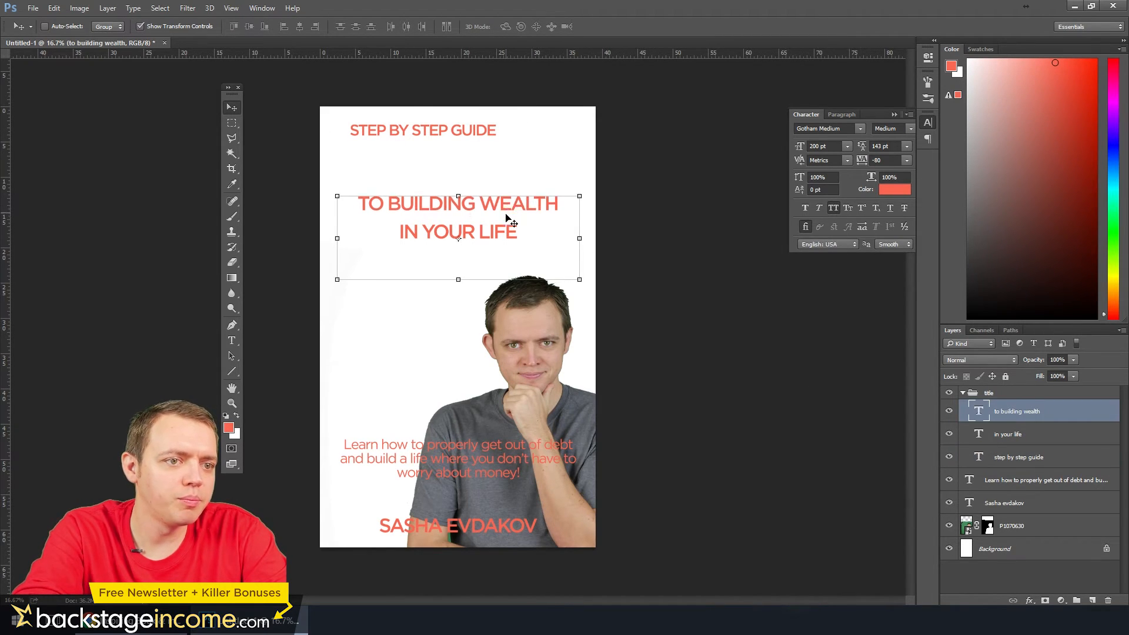
key("shift+Up")
key("shift+Up")
key("shift+Up")
key("shift+Up")
key("shift+Up")
key("shift+Up")
key("shift+Up")
key("shift+Up")
key("shift+Up")
key("shift+Up")
key("shift+Up")
key("shift+Up")
key("shift+Up")
key("shift+Up")
key("shift+Up")
key("shift+Up")
key("shift+Up")
key("shift+Up")
key("shift+Up")
key("shift+Up")
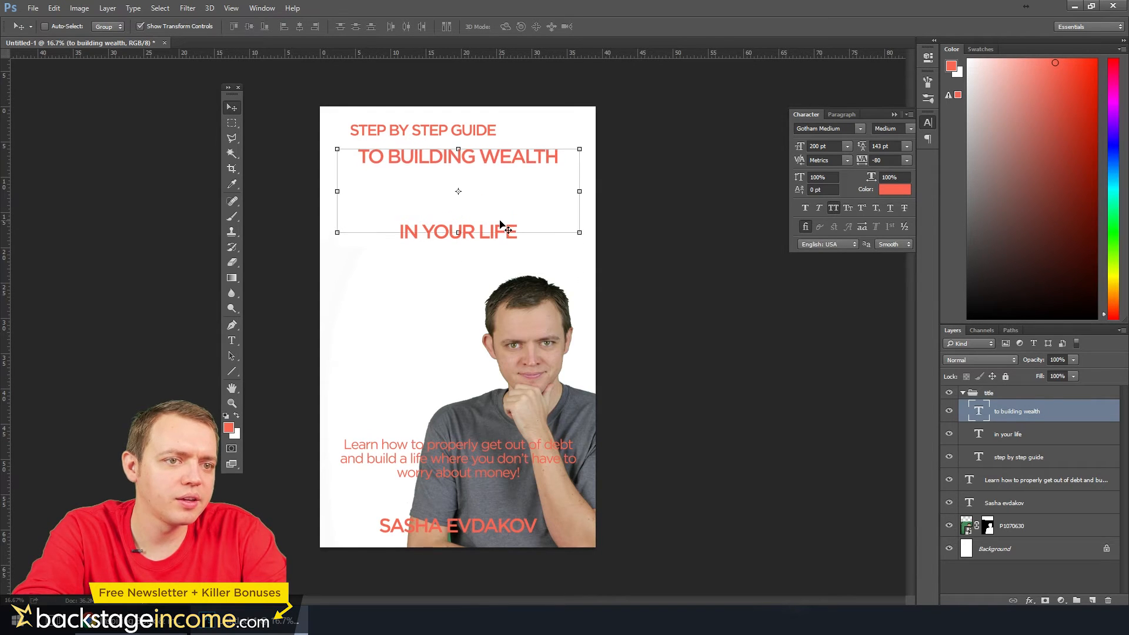
Shift the word "TO" between title lines so they read "STEP BY STEP GUIDE TO" and "BUILDING WEALTH", and commit the text
left_click(232, 341)
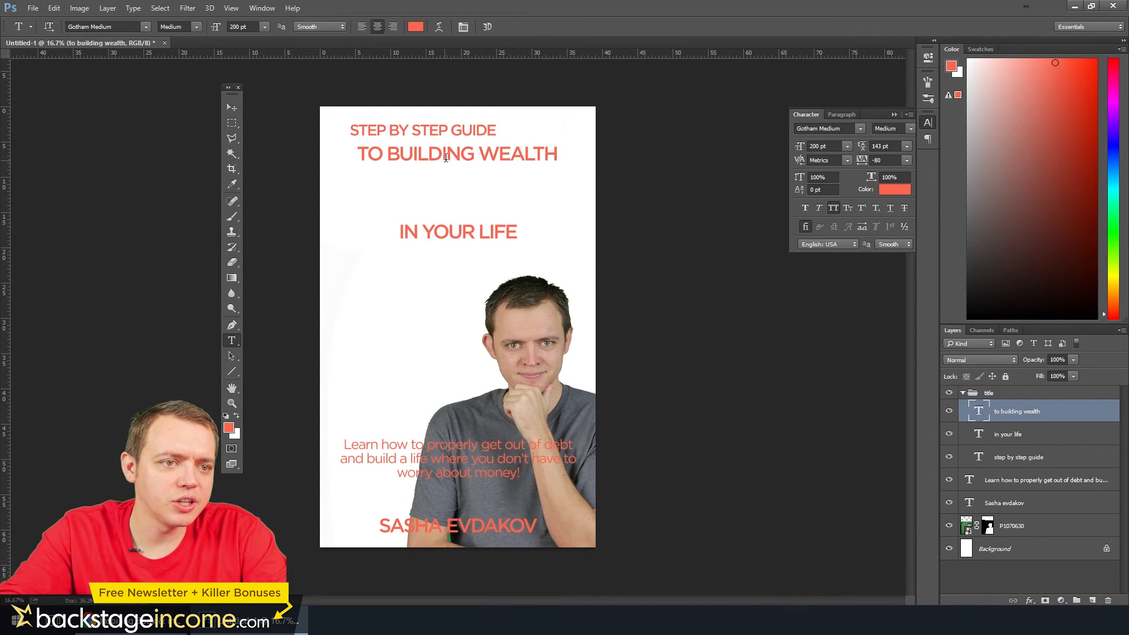
left_click(494, 130)
type("TO")
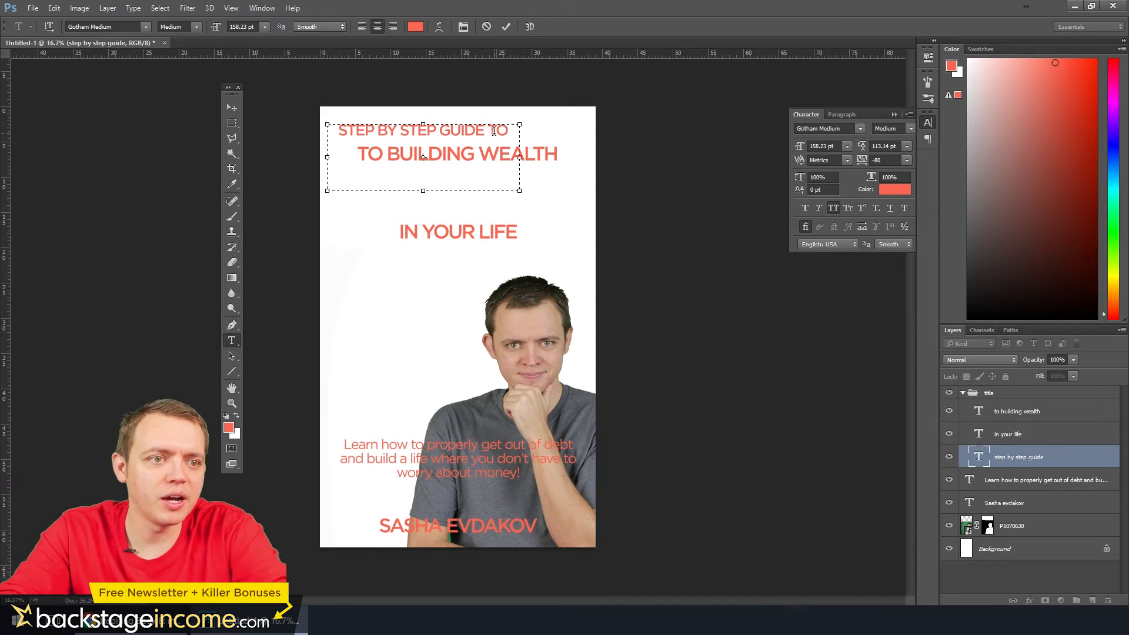
left_click(230, 109)
key("t")
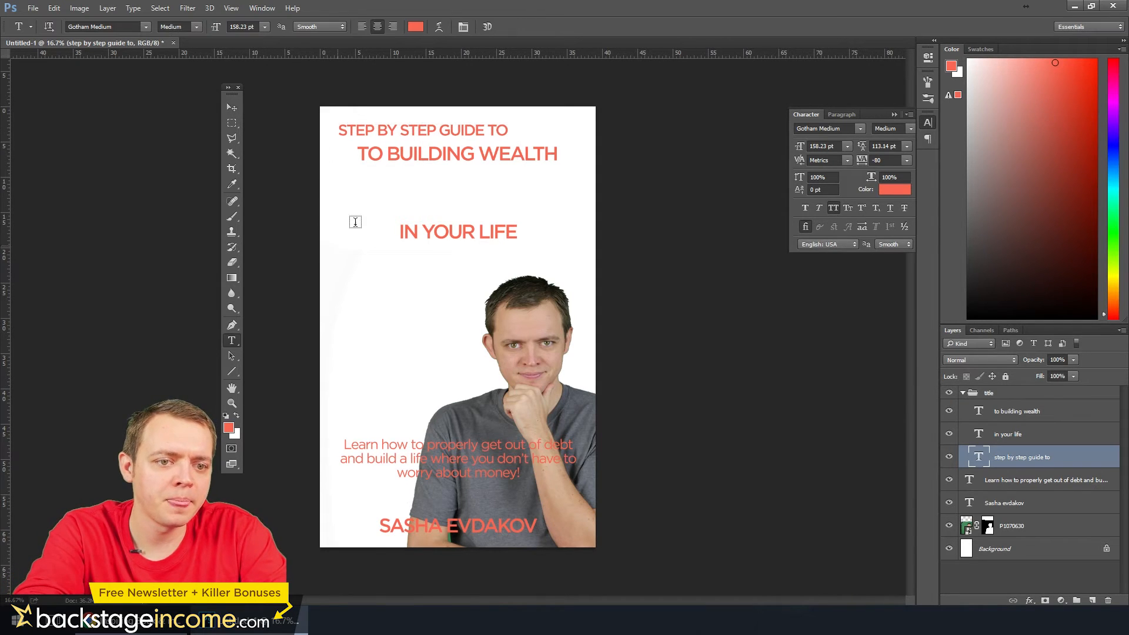
left_click_drag(386, 152, 357, 153)
key("BackSpace")
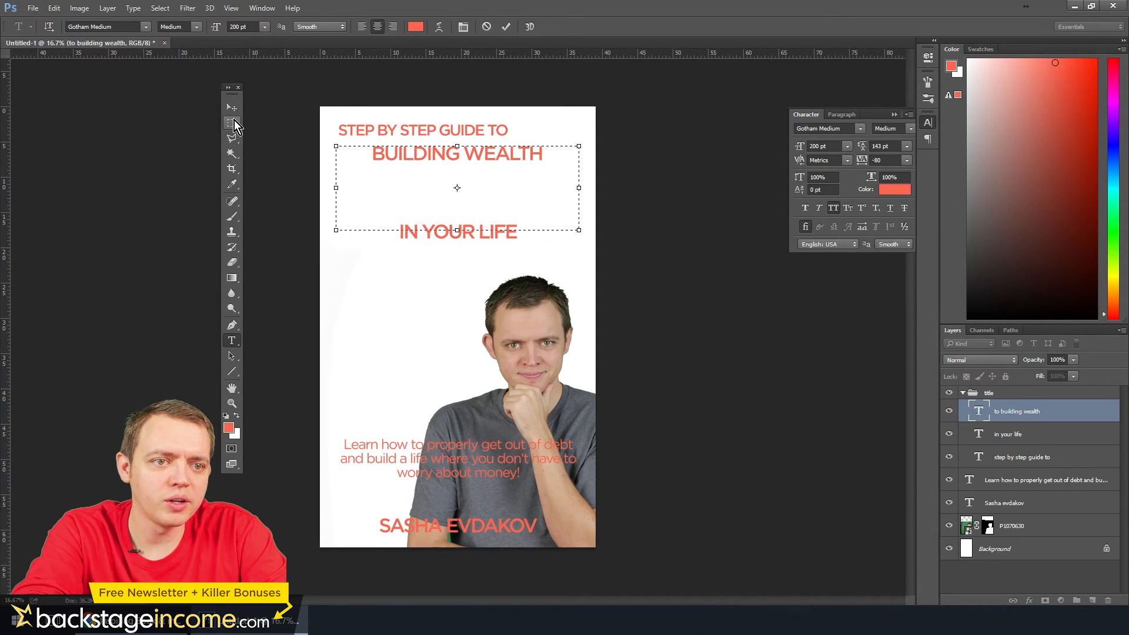
left_click(232, 108)
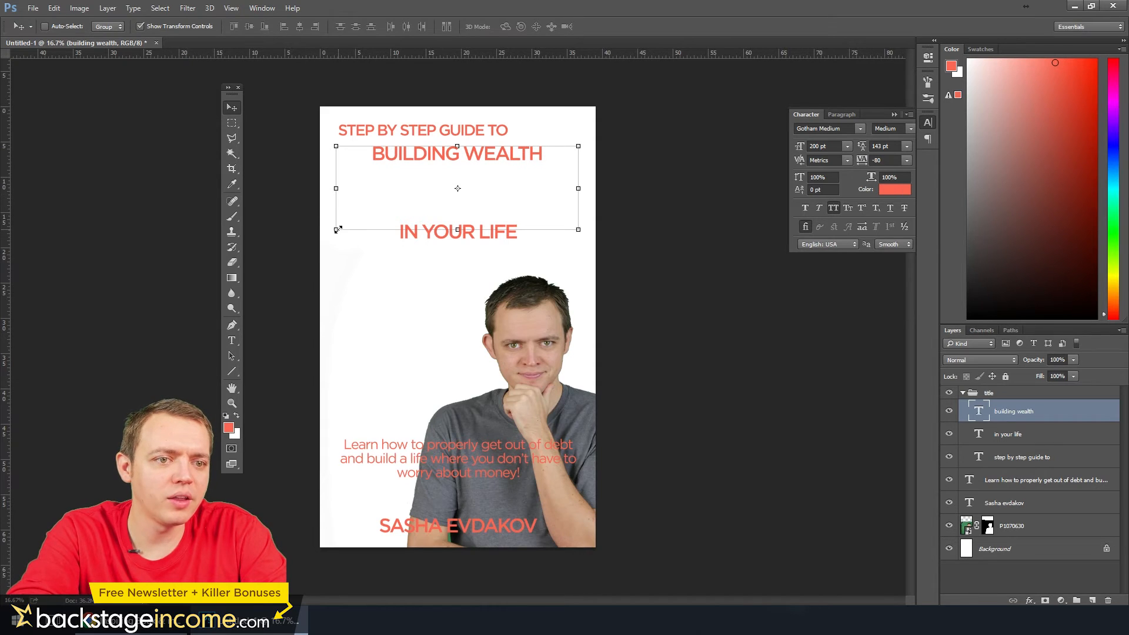
Enlarge the "BUILDING WEALTH" line to about 279 pt to span the cover's text width, and position it beneath the first line
left_click_drag(338, 229, 295, 244)
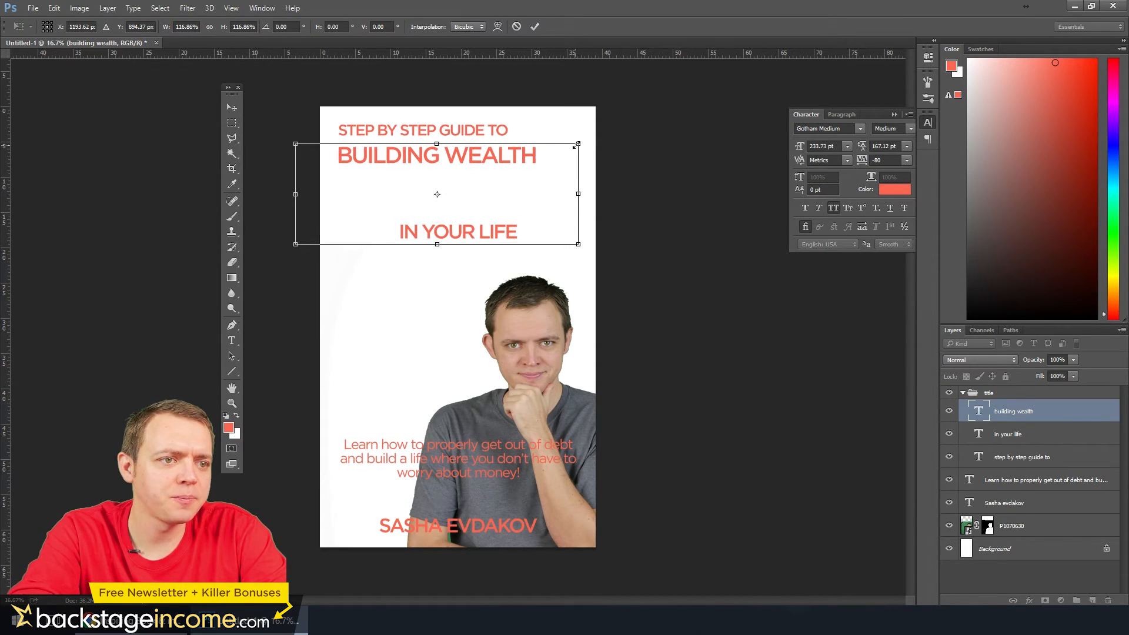
left_click_drag(577, 144, 633, 127)
key("Return")
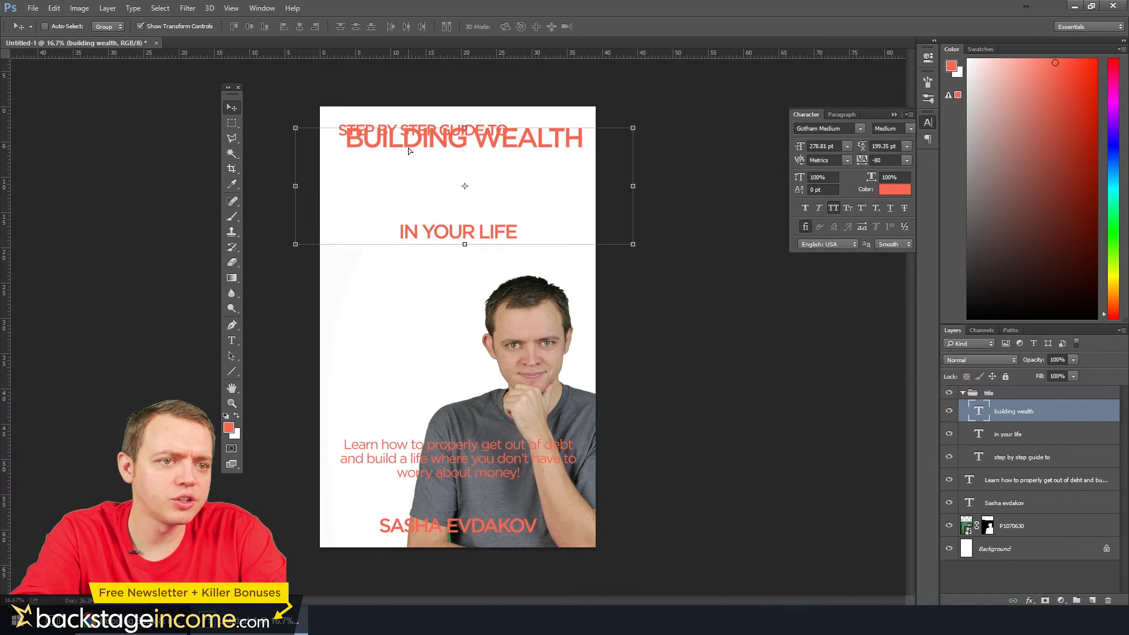
left_click_drag(408, 147, 399, 164)
Set the "BUILDING WEALTH" font size to 280 pt and nudge the line up closer to the first line
left_click(234, 346)
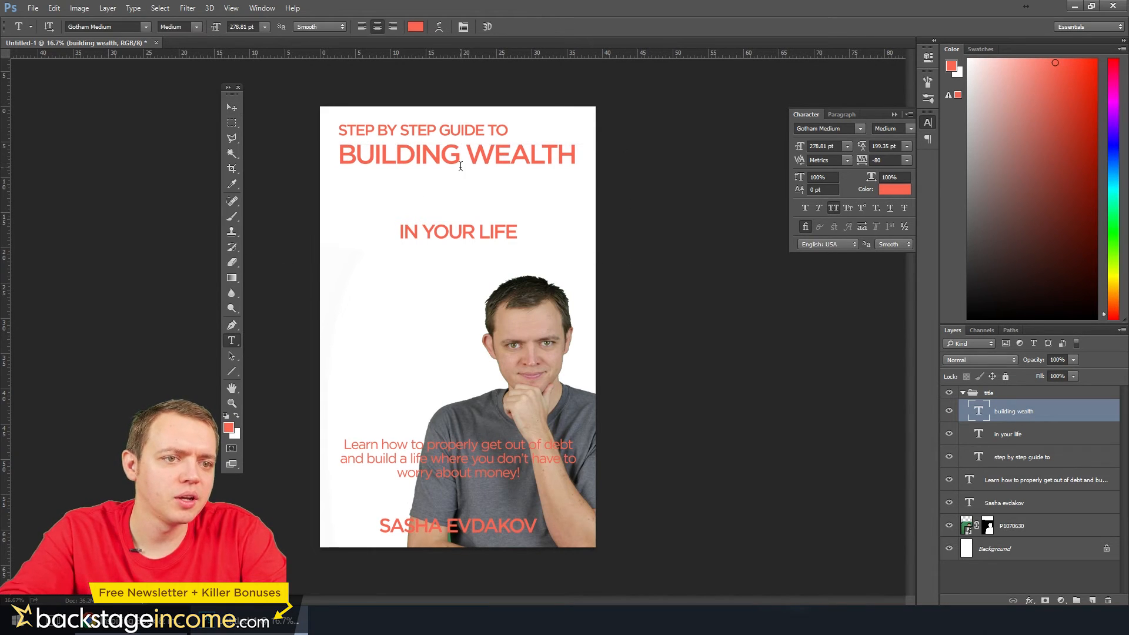
left_click(459, 161)
key("ctrl+a")
left_click(239, 22)
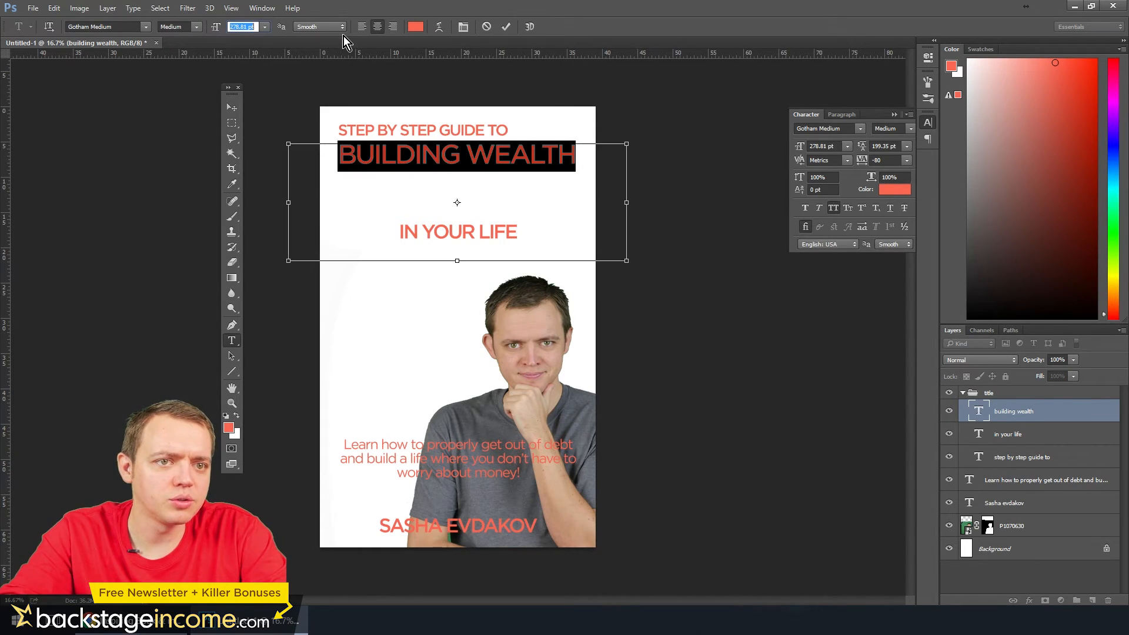
type("280")
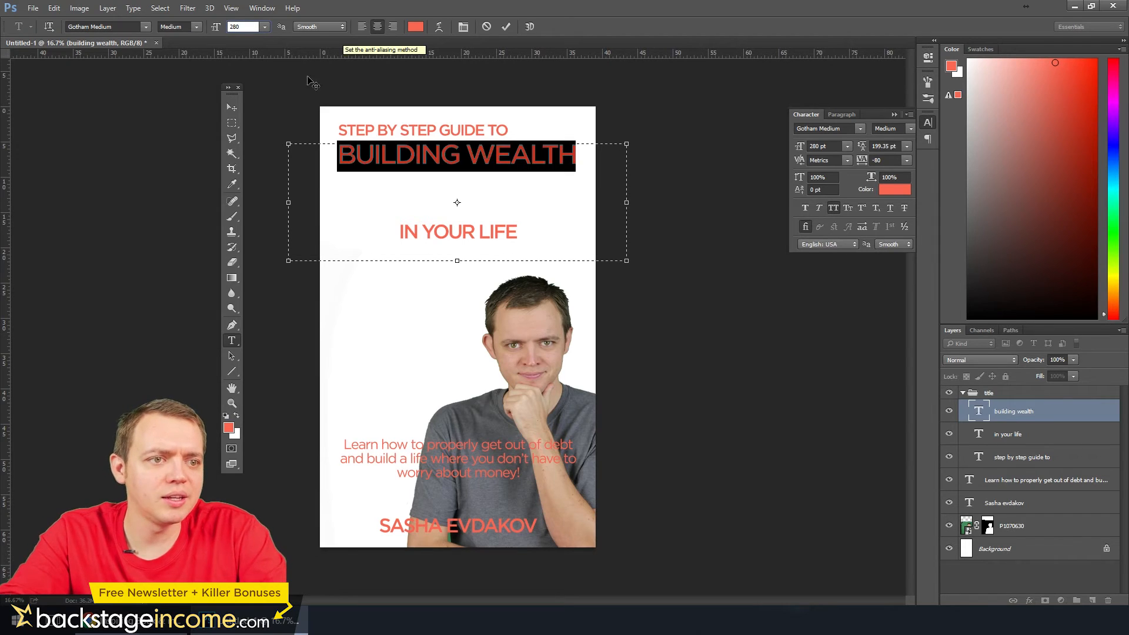
left_click(233, 108)
key("shift+Up")
key("shift+Up")
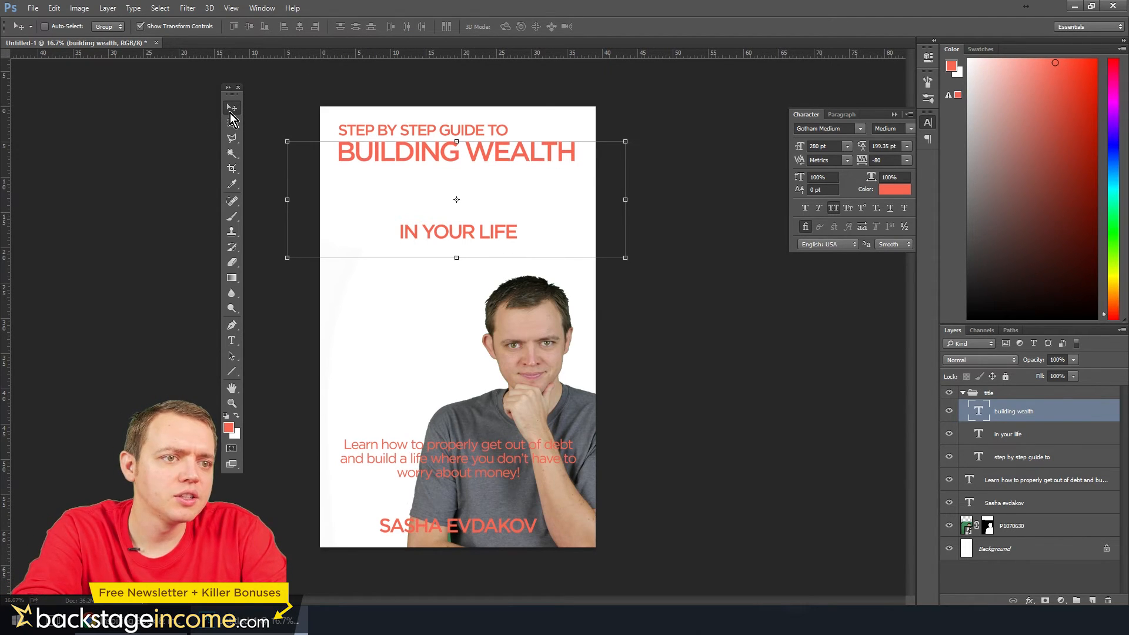
Enlarge the "IN YOUR LIFE" line to about 410 pt and move it up directly beneath "BUILDING WEALTH"
left_click(233, 339)
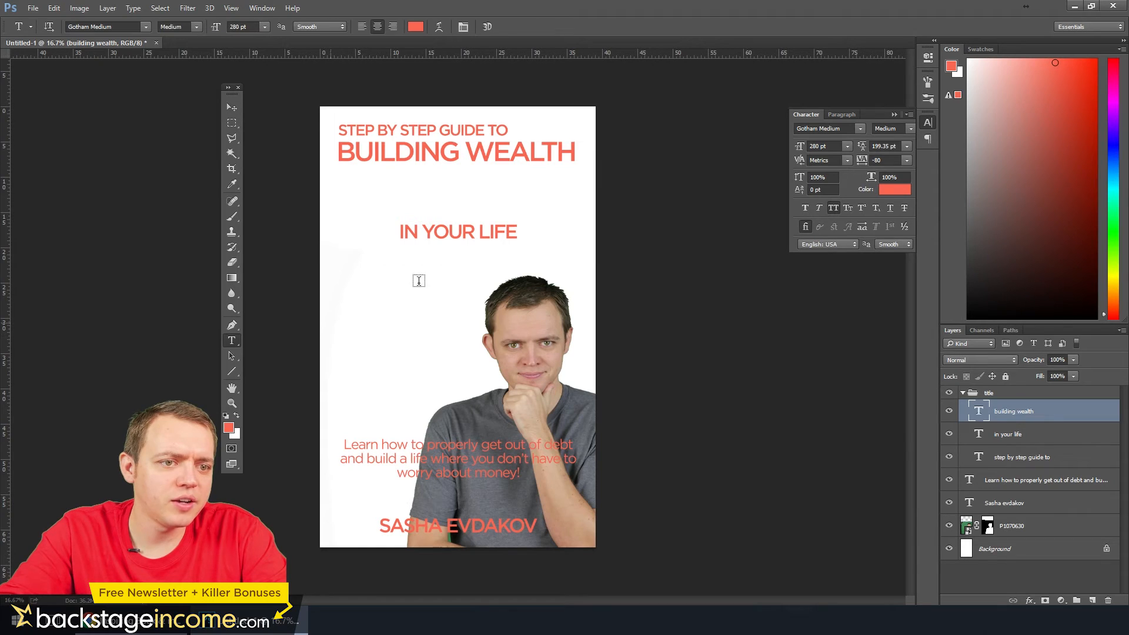
left_click(1007, 436)
left_click(233, 108)
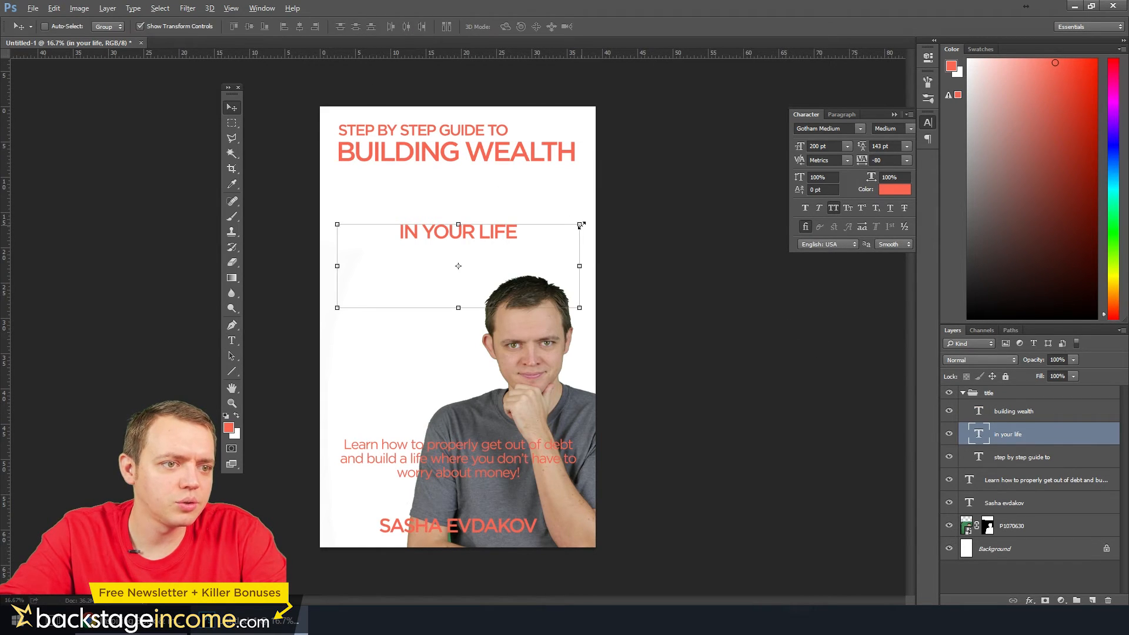
left_click_drag(580, 225, 710, 170)
key("Return")
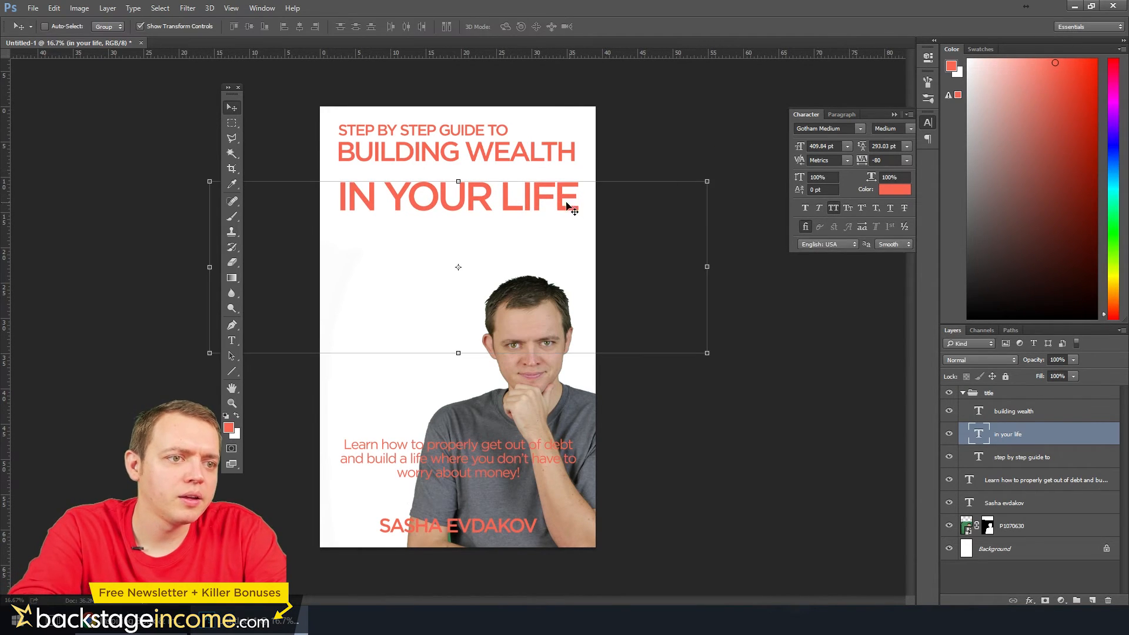
mouse_move(567, 205)
left_mouse_down()
mouse_move(573, 187)
mouse_move(562, 185)
left_mouse_up()
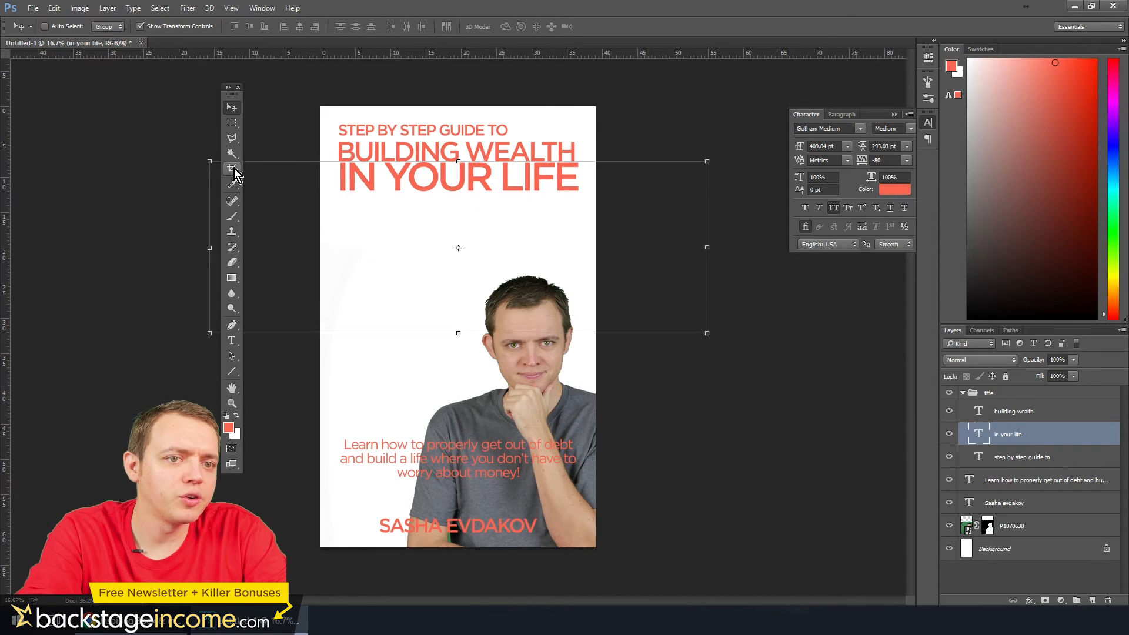
Reduce the "IN YOUR LIFE" line to about 320 pt, aligned with the right end of "BUILDING WEALTH" and slightly below it
left_click_drag(202, 159, 313, 207)
left_click_drag(530, 220, 496, 178)
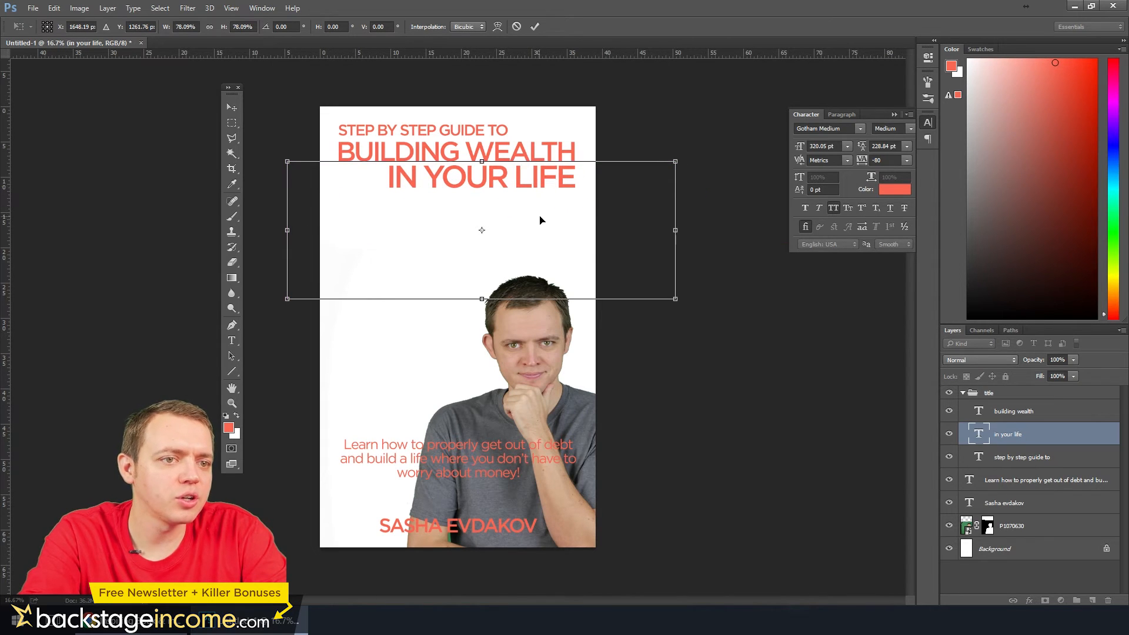
key("Return")
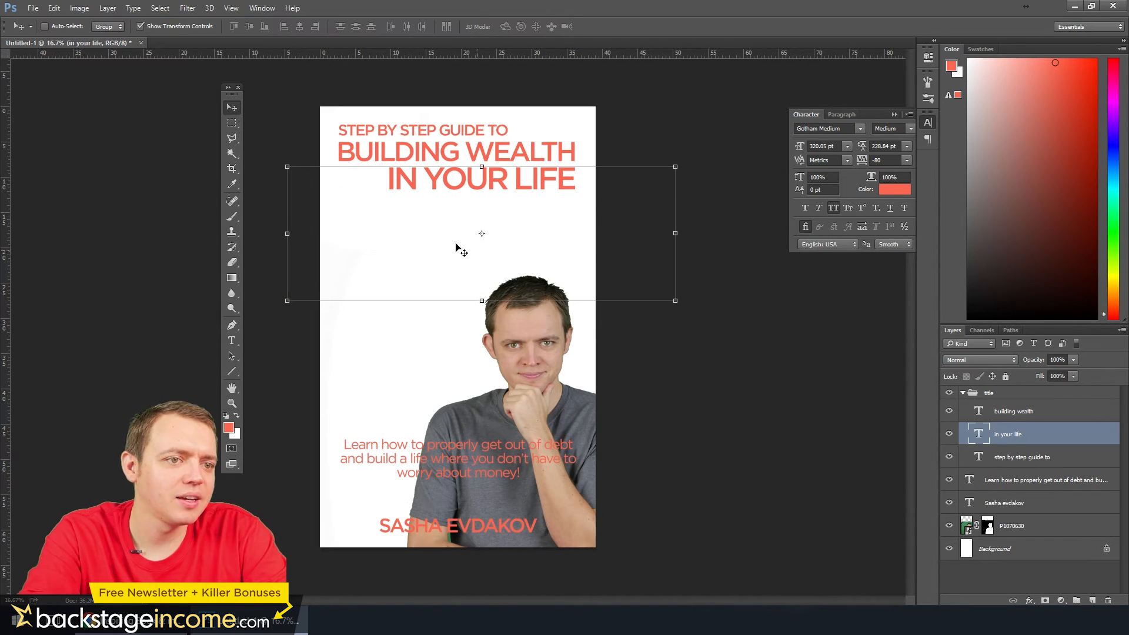
key("m")
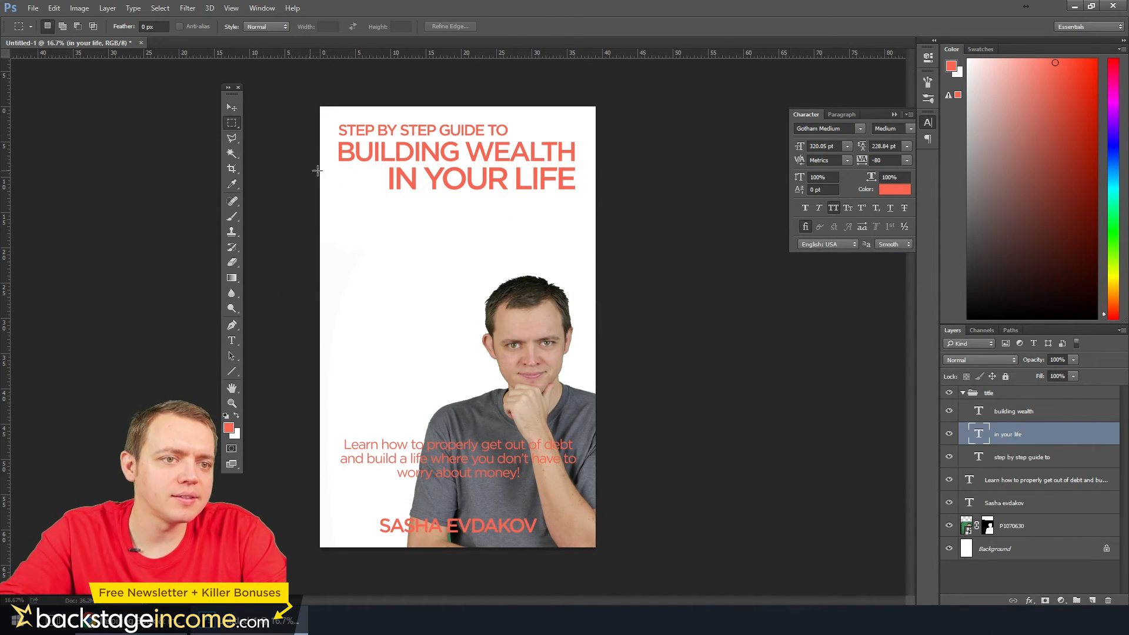
Move the whole title group down the cover to leave more space above the first line
left_click(990, 393)
left_click(235, 111)
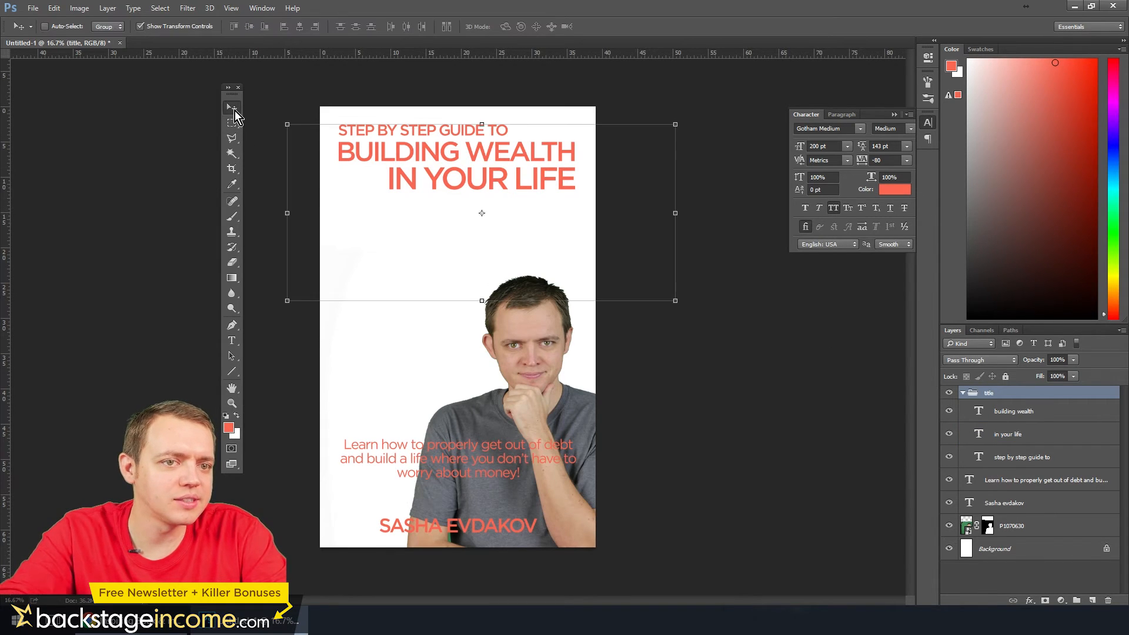
key("shift+Down")
key("shift+Down")
key("shift+Down")
key("shift+Down")
key("shift+Down")
key("shift+Down")
key("shift+Down")
key("shift+Down")
key("shift+Down")
key("shift+Down")
key("shift+Down")
key("shift+Down")
key("shift+Down")
key("shift+Down")
key("shift+Down")
key("shift+Down")
key("shift+Down")
key("shift+Down")
key("shift+Down")
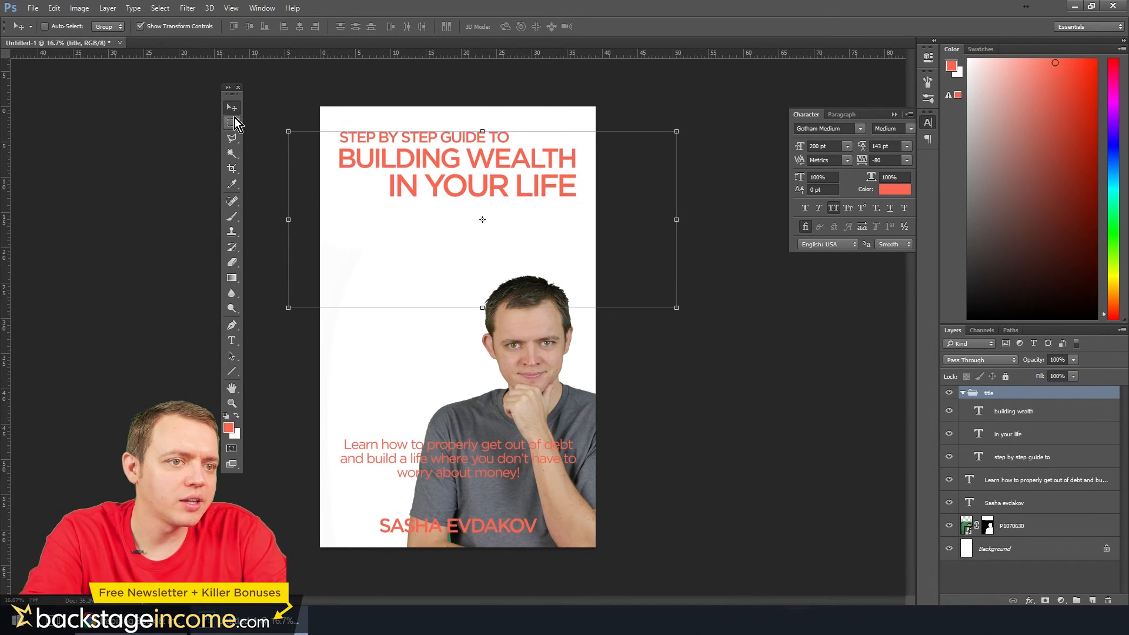
key("shift+Down")
key("shift+Down")
key("shift+Down")
key("shift+Down")
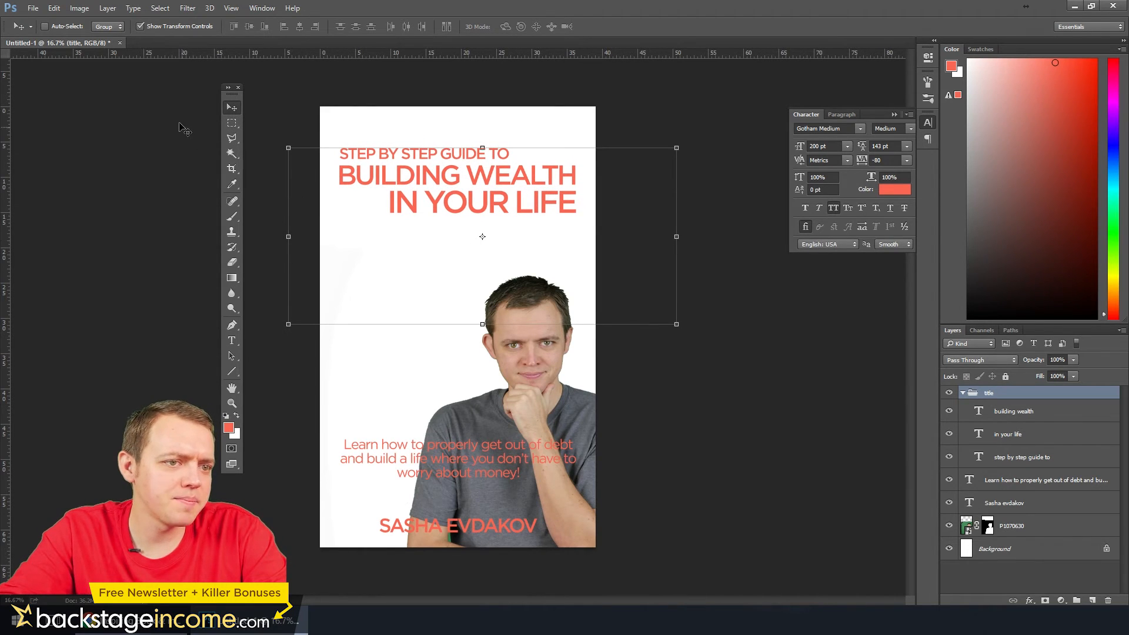
Select the cut-out photo layer P1070630 with the Rectangular Marquee tool active
left_click(234, 125)
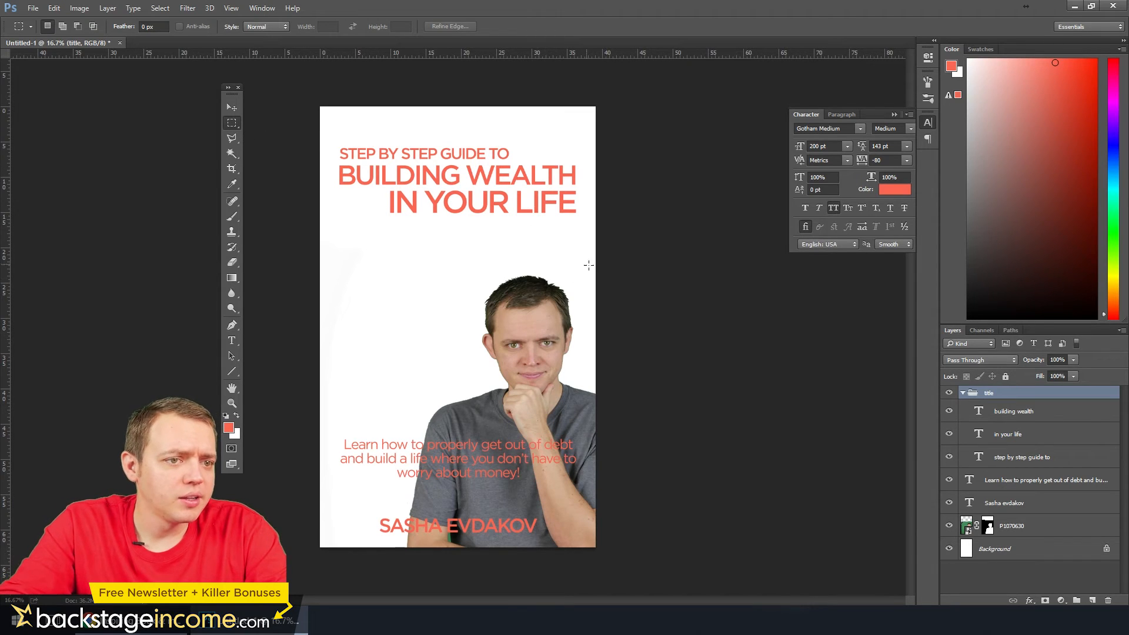
left_click(1015, 528)
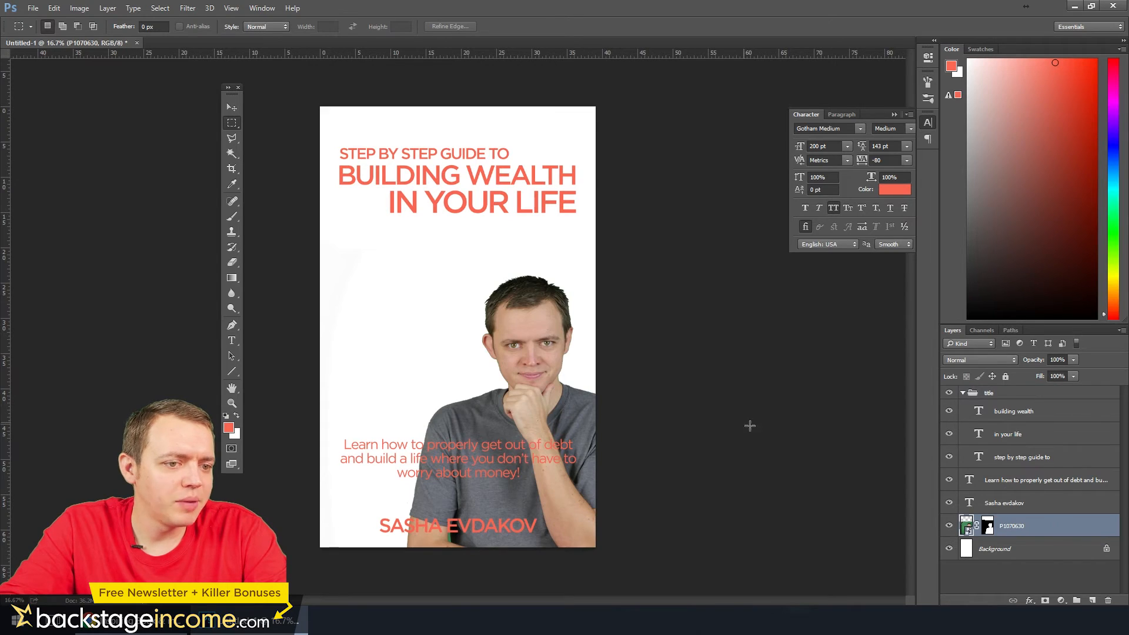
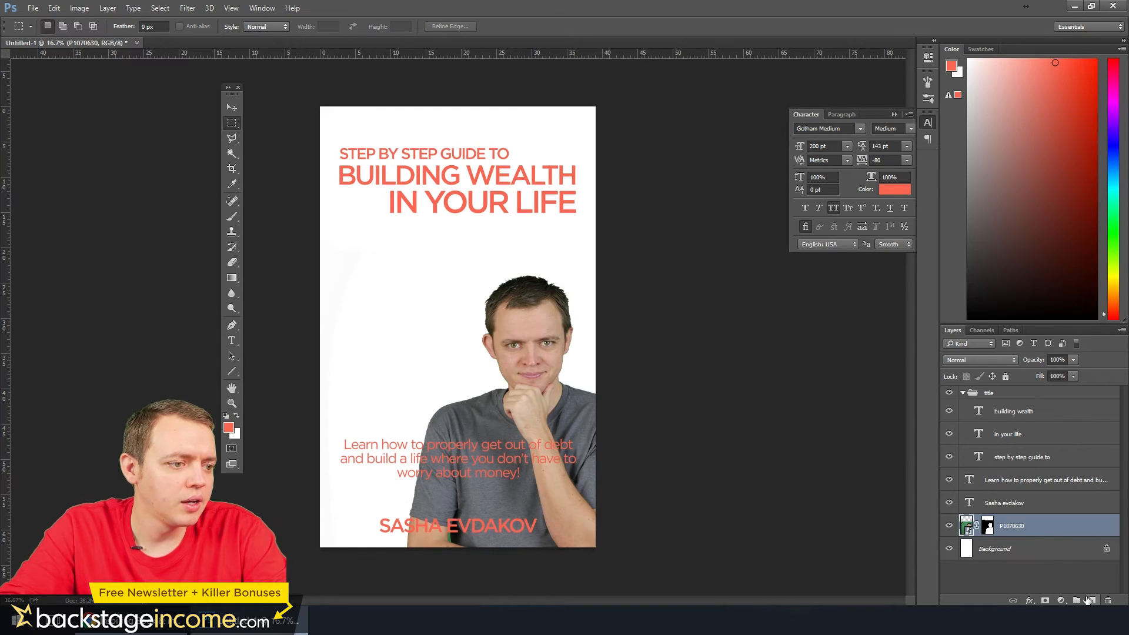
Add a new layer above the photo and draw a polygonal selection around the title area with a lower edge slanting up to the right
left_click(1088, 599)
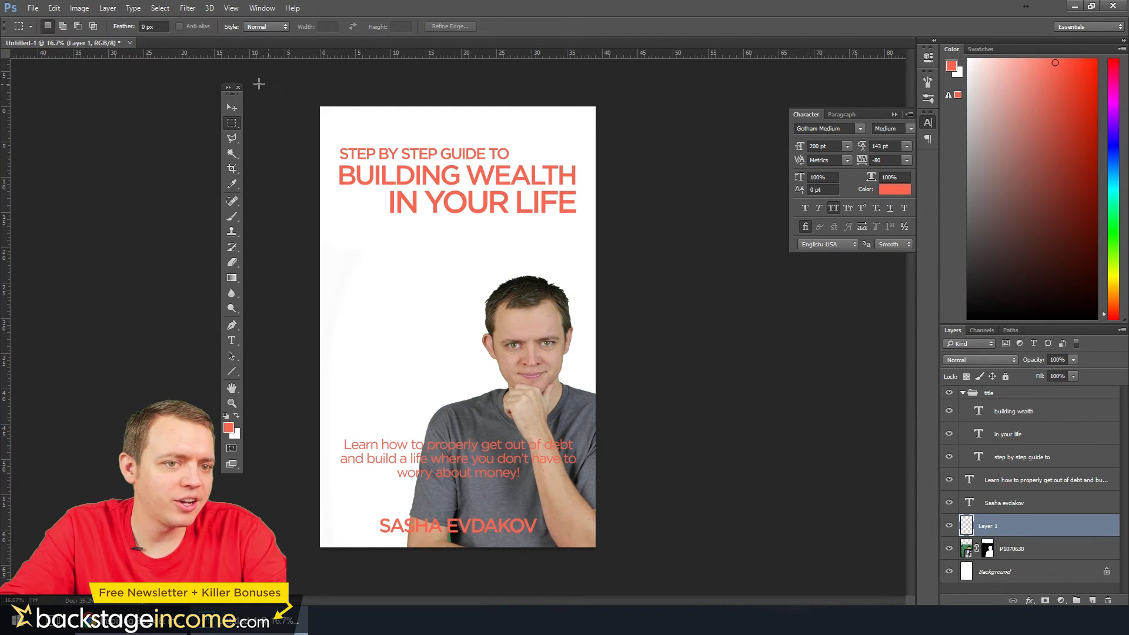
left_click(235, 142)
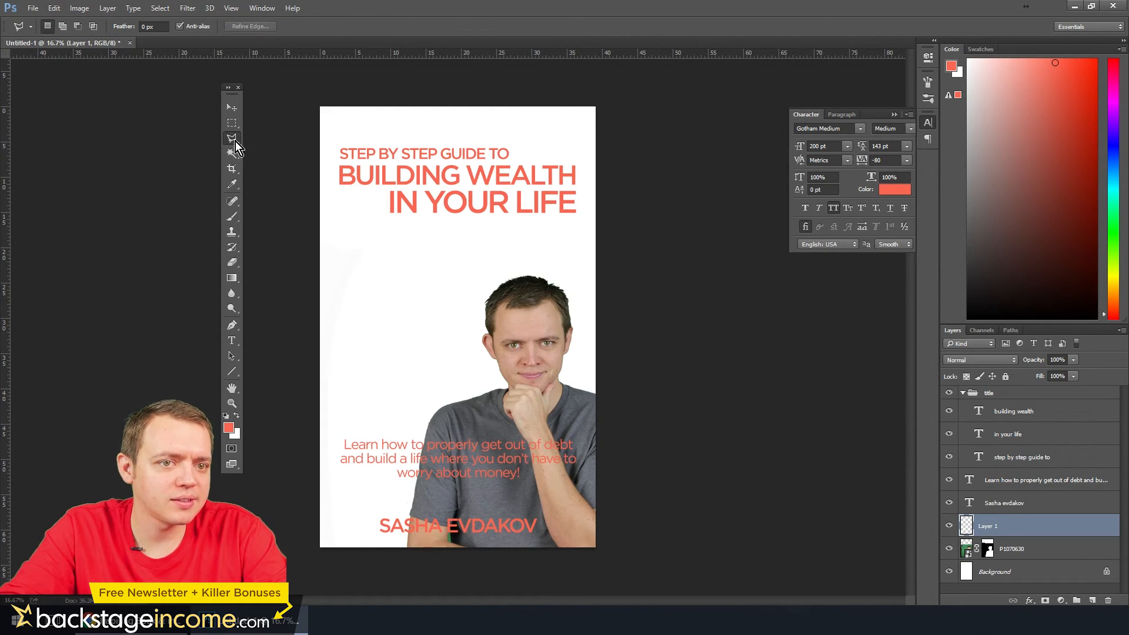
left_click(624, 224)
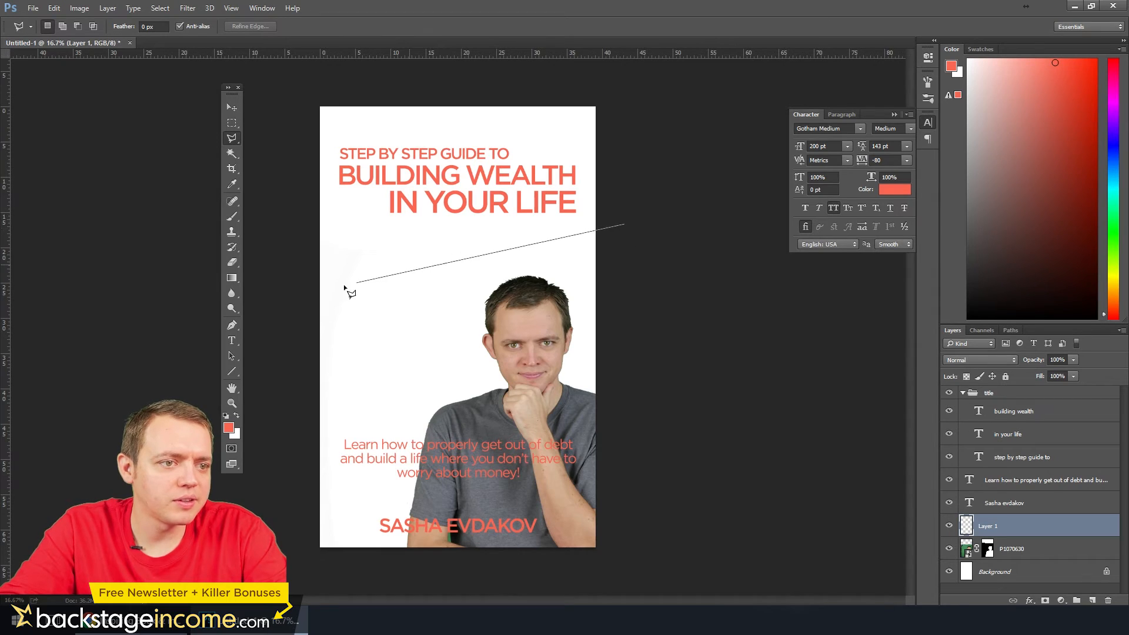
left_click(280, 275)
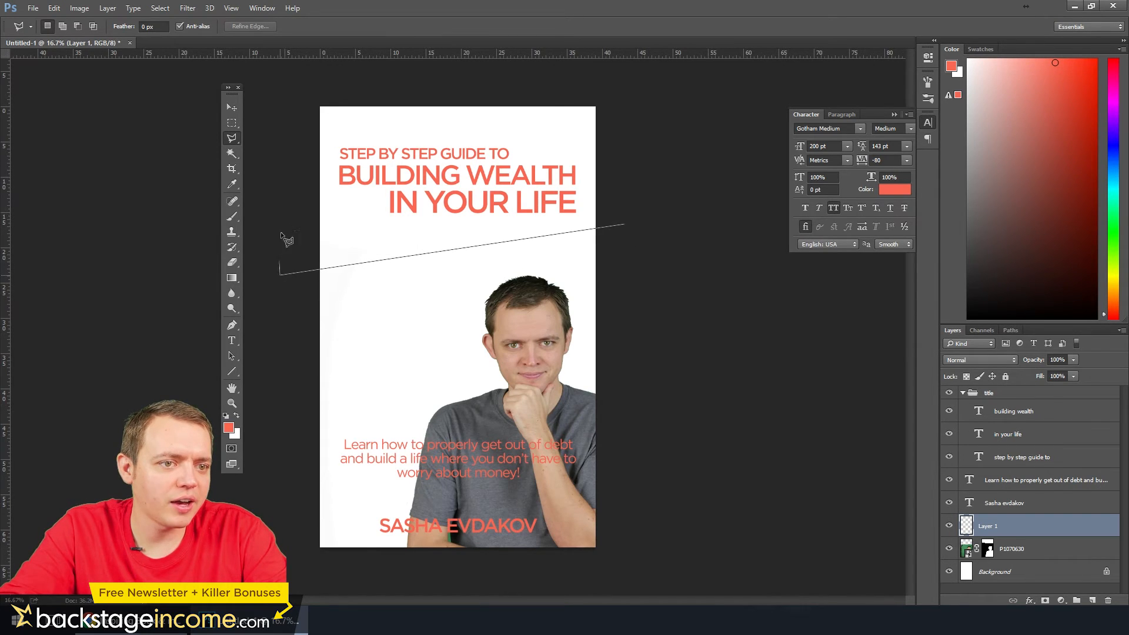
left_click(289, 85)
left_click(677, 108)
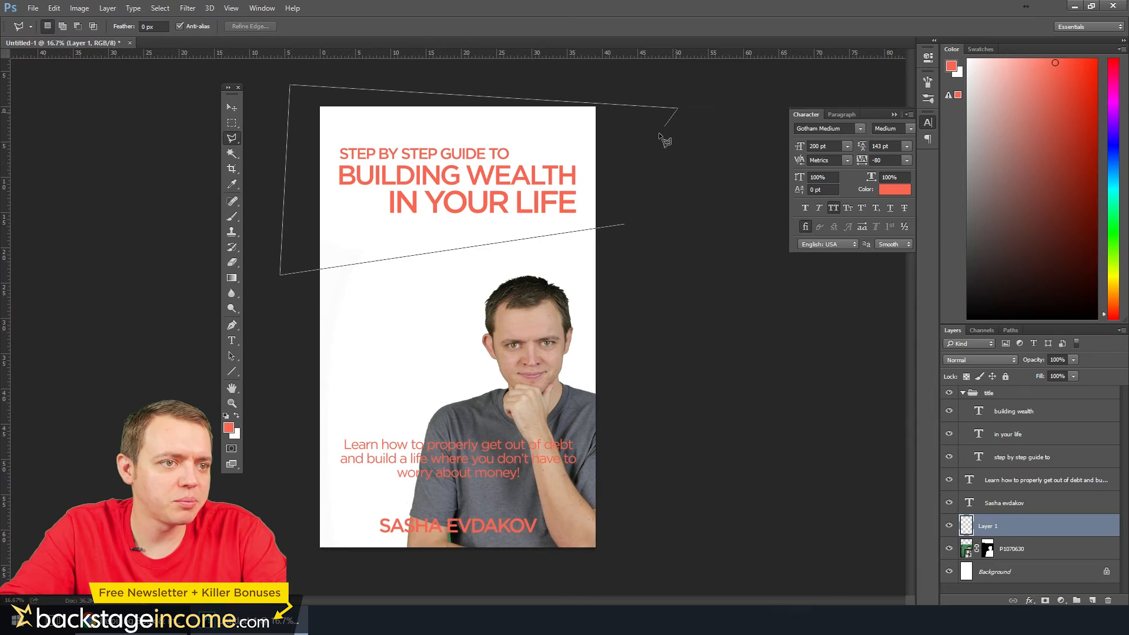
double_click(632, 187)
Fill the selected title area with the red foreground colour using the Brush tool and deselect it
left_click(232, 217)
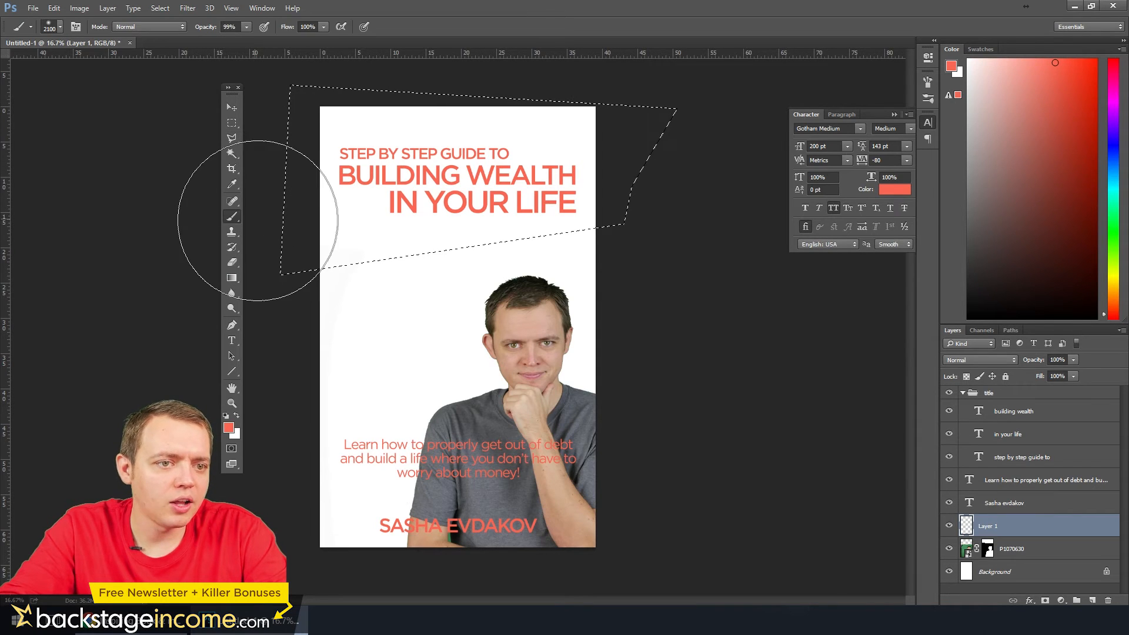
mouse_move(258, 220)
left_mouse_down()
mouse_move(617, 146)
mouse_move(383, 188)
mouse_move(372, 139)
left_mouse_up()
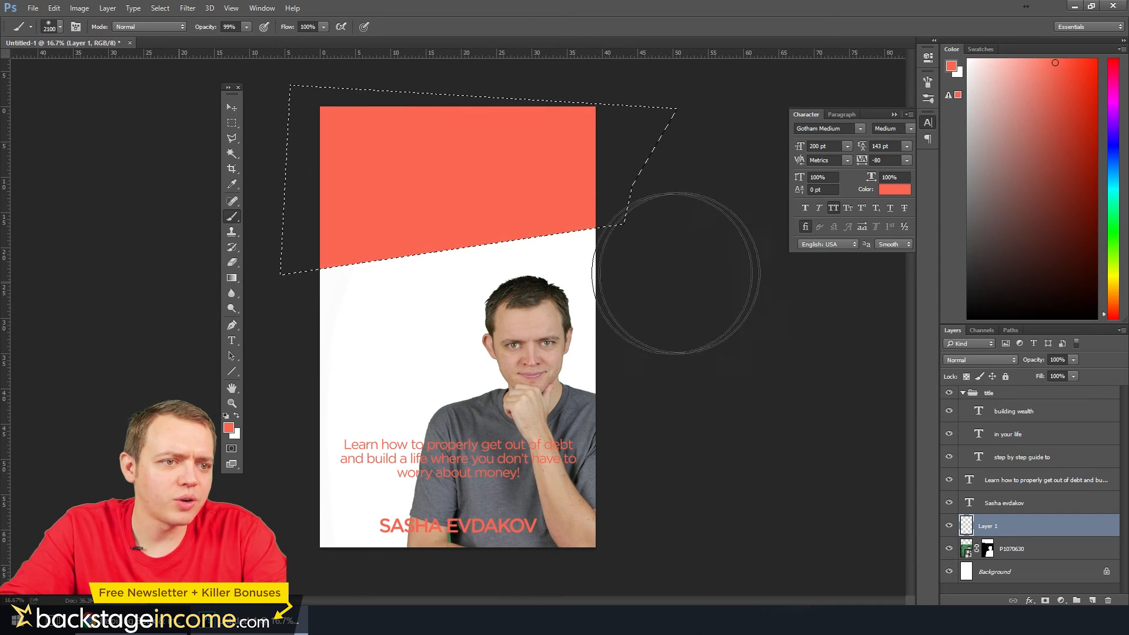
key("ctrl+d")
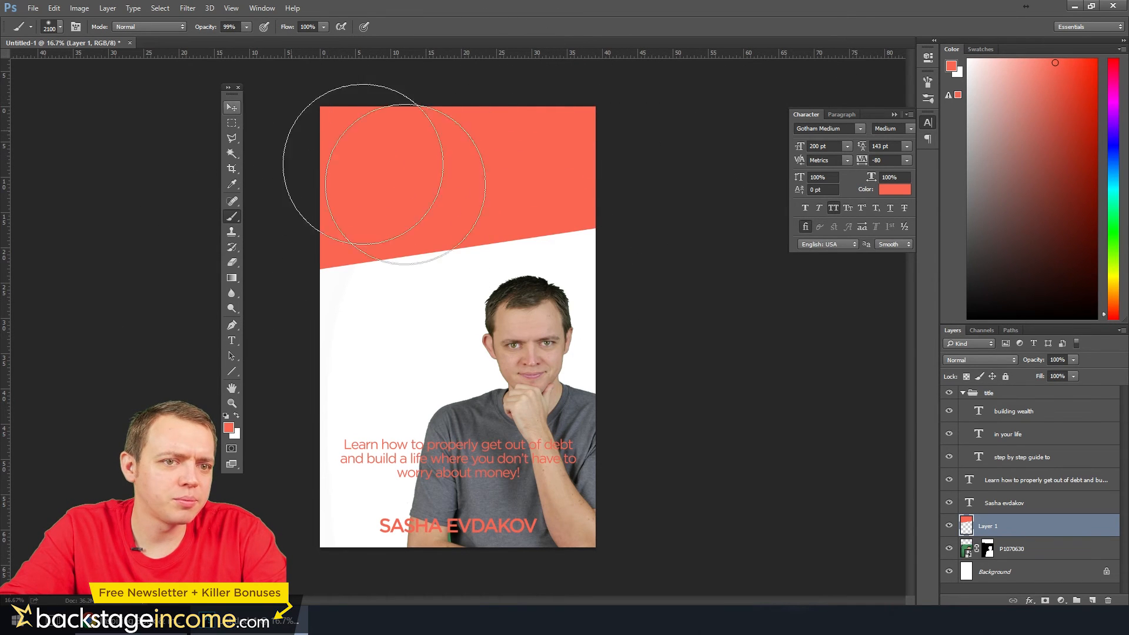
Apply a Color Overlay in green 91ce55 to the slanted title block on Layer 1
right_click(981, 528)
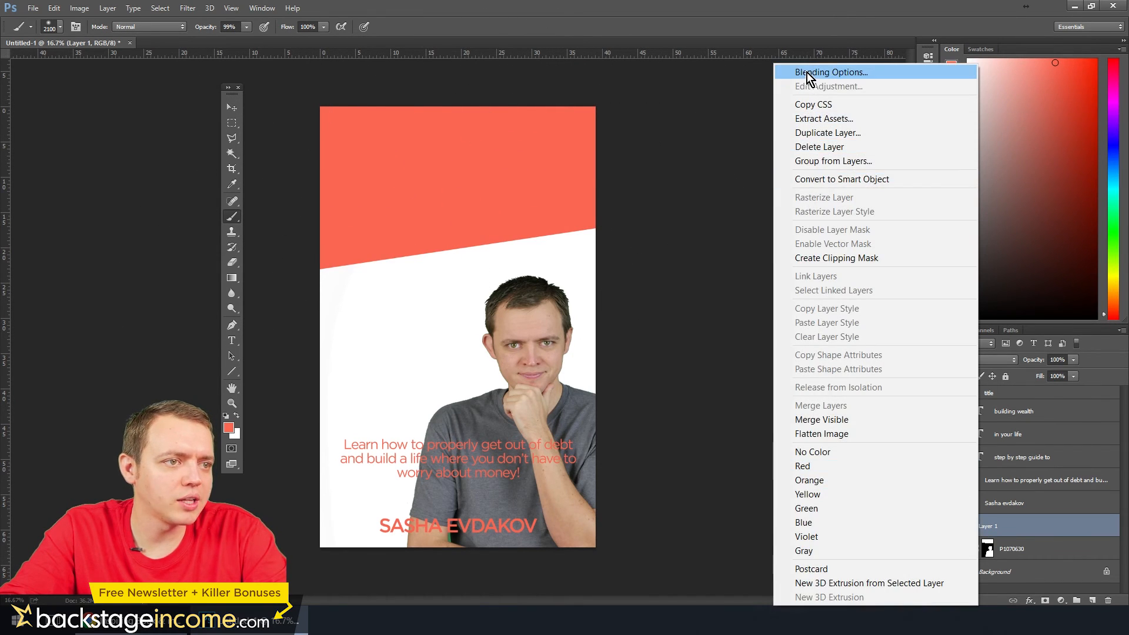
left_click(809, 73)
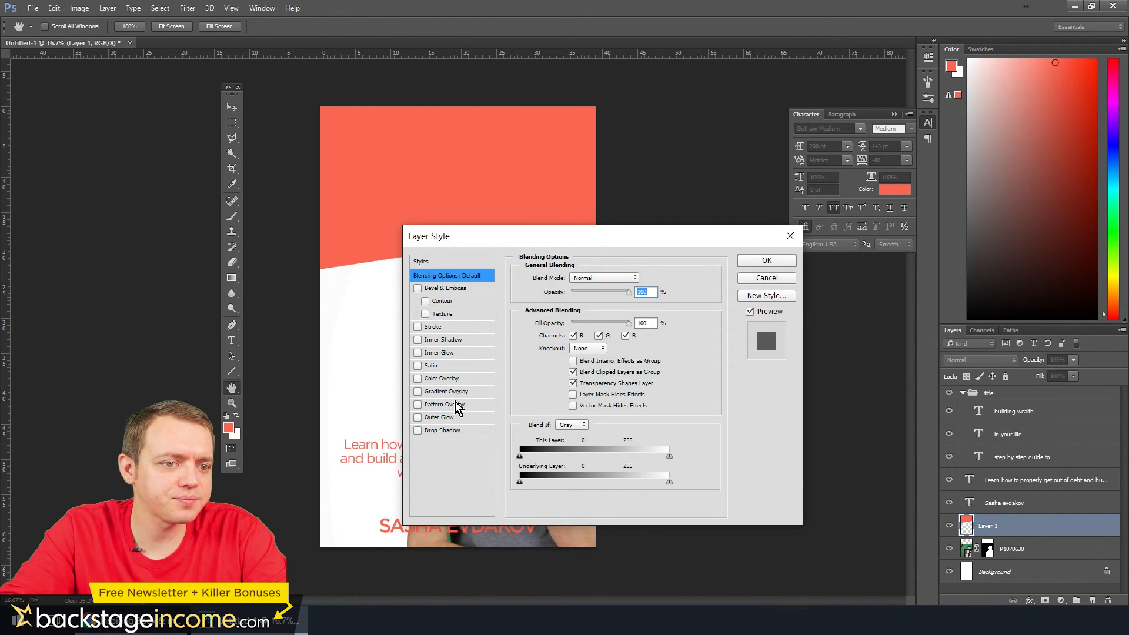
left_click(445, 379)
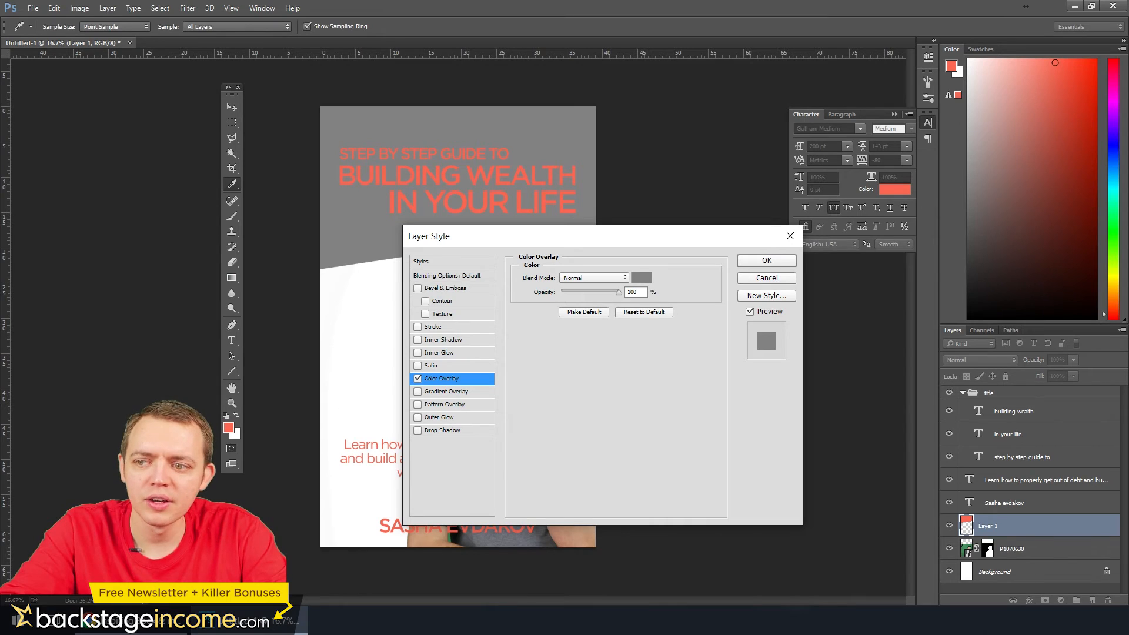
left_click(641, 278)
left_click_drag(497, 212, 793, 315)
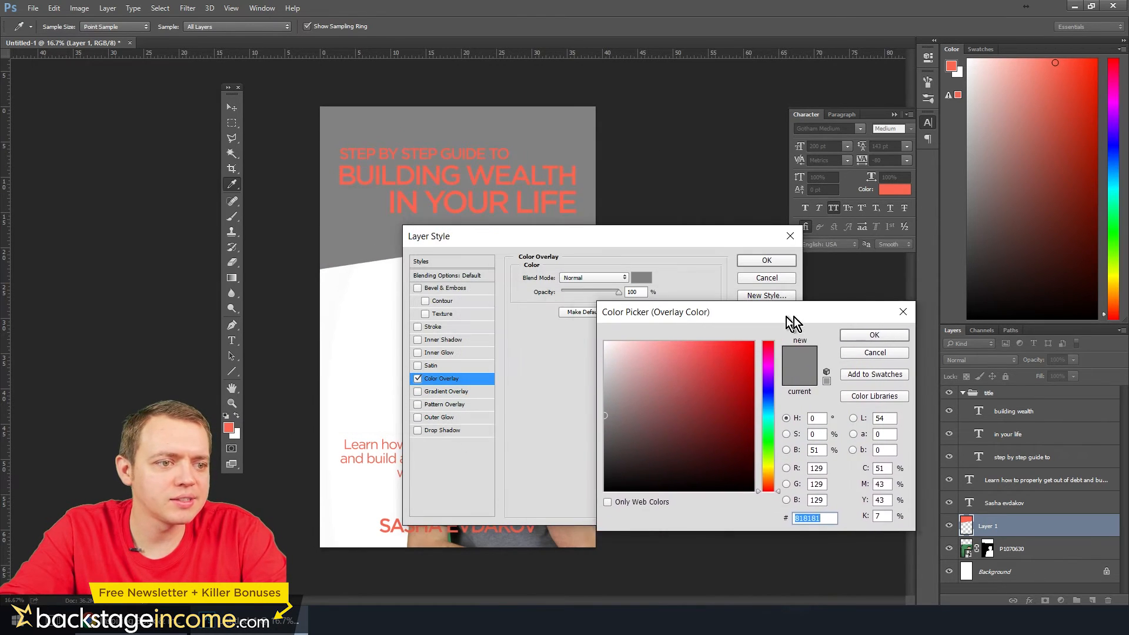
left_click_drag(780, 435, 785, 454)
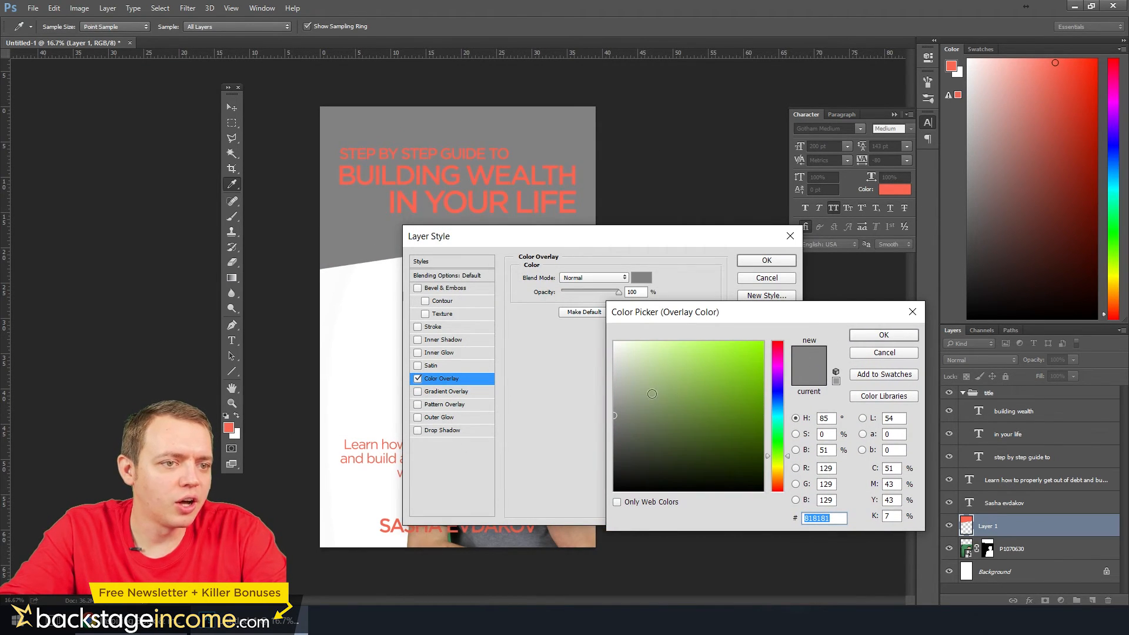
left_click(689, 379)
mouse_move(685, 379)
left_mouse_down()
mouse_move(706, 371)
mouse_move(687, 388)
mouse_move(706, 356)
left_mouse_up()
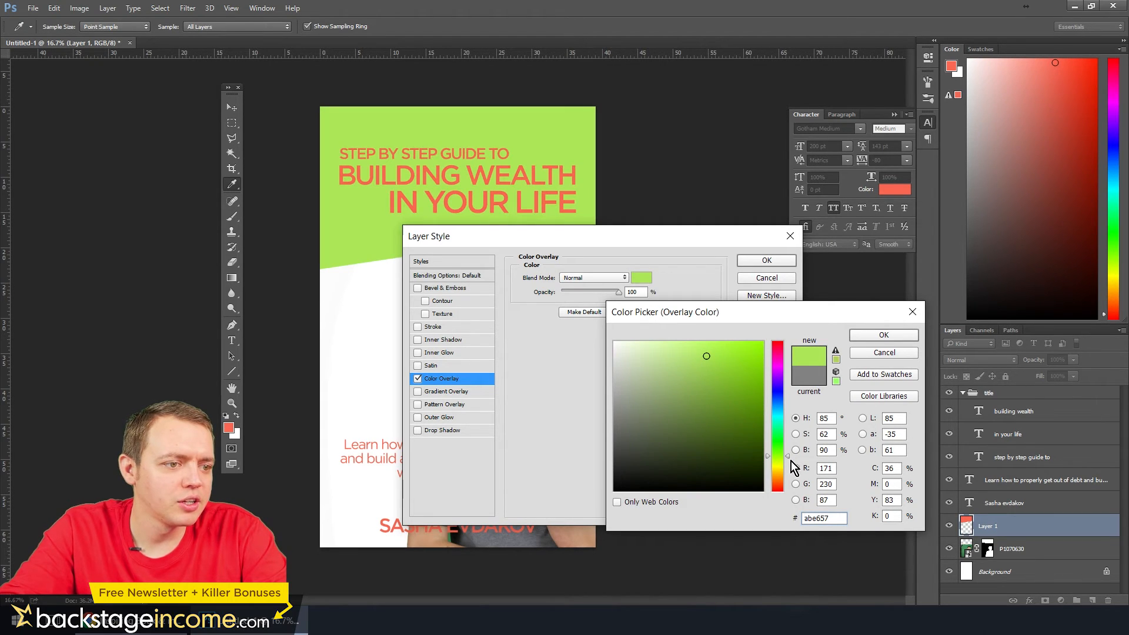
left_click_drag(789, 457, 788, 454)
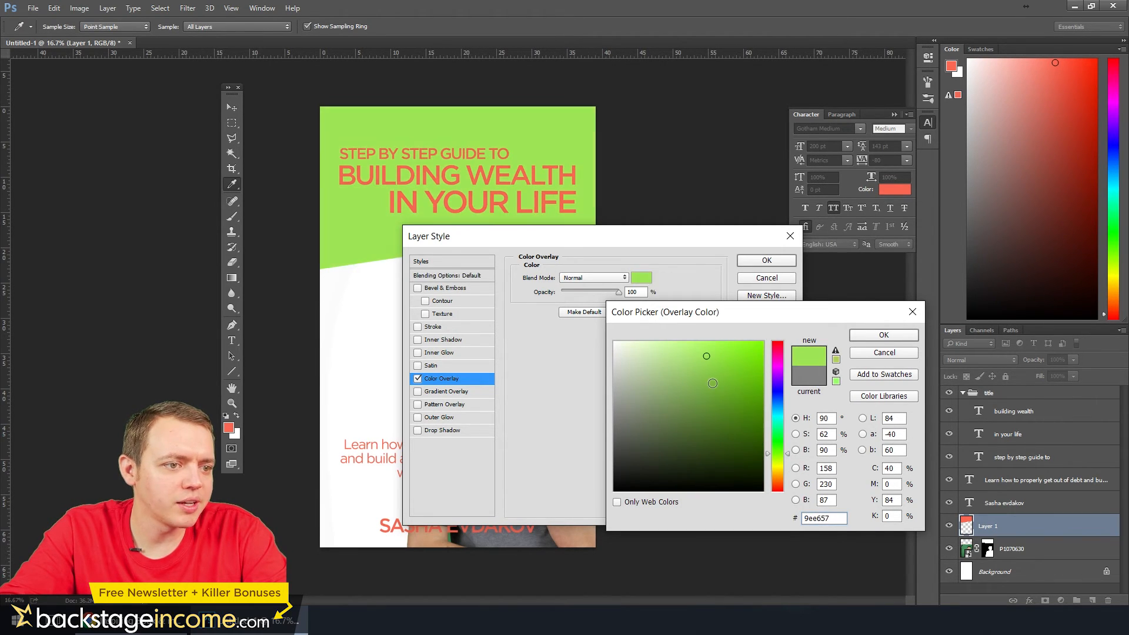
left_click(721, 366)
mouse_move(721, 366)
left_mouse_down()
mouse_move(708, 351)
mouse_move(685, 368)
mouse_move(705, 372)
left_mouse_up()
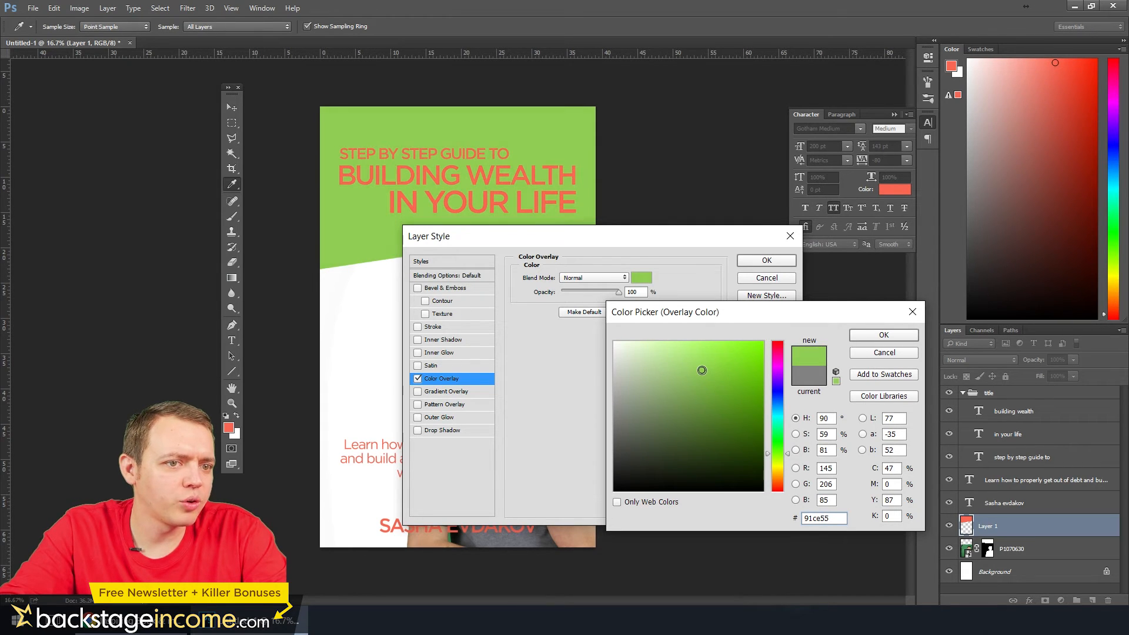
left_click(864, 338)
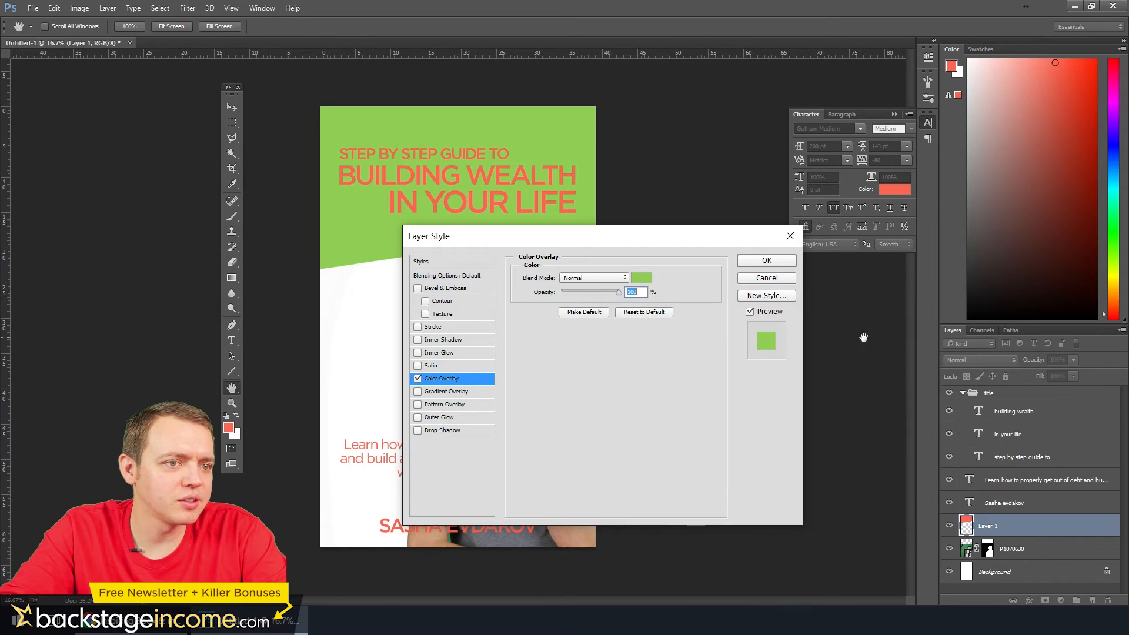
left_click(766, 261)
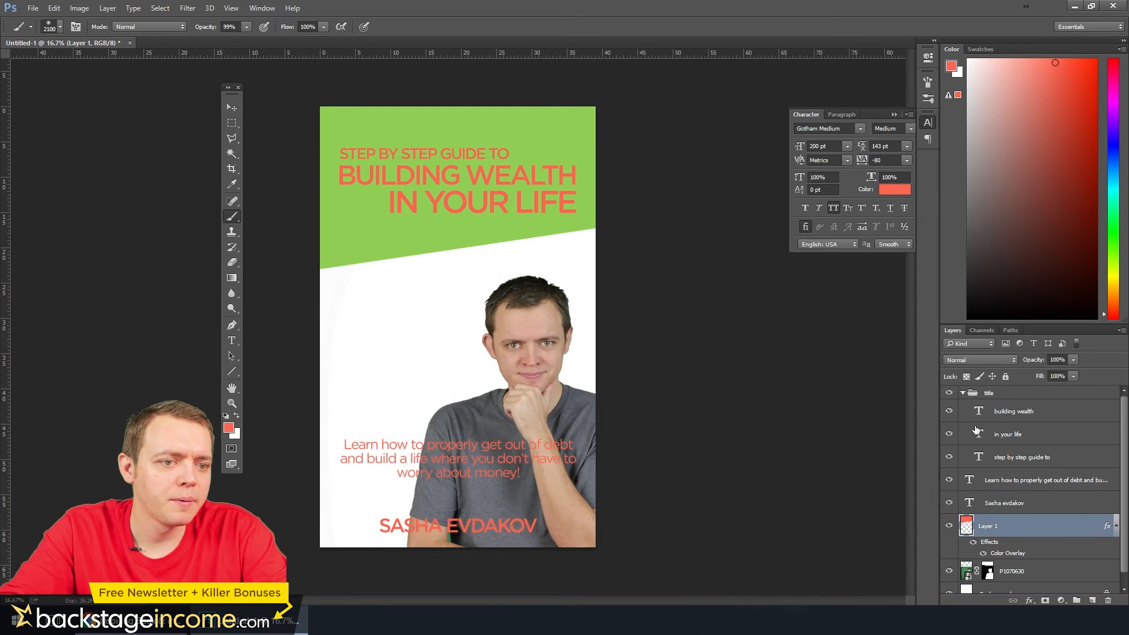
Collapse the title group and apply a white ffffff Color Overlay to it
left_click(962, 393)
left_click(989, 394)
right_click(989, 394)
left_click(946, 26)
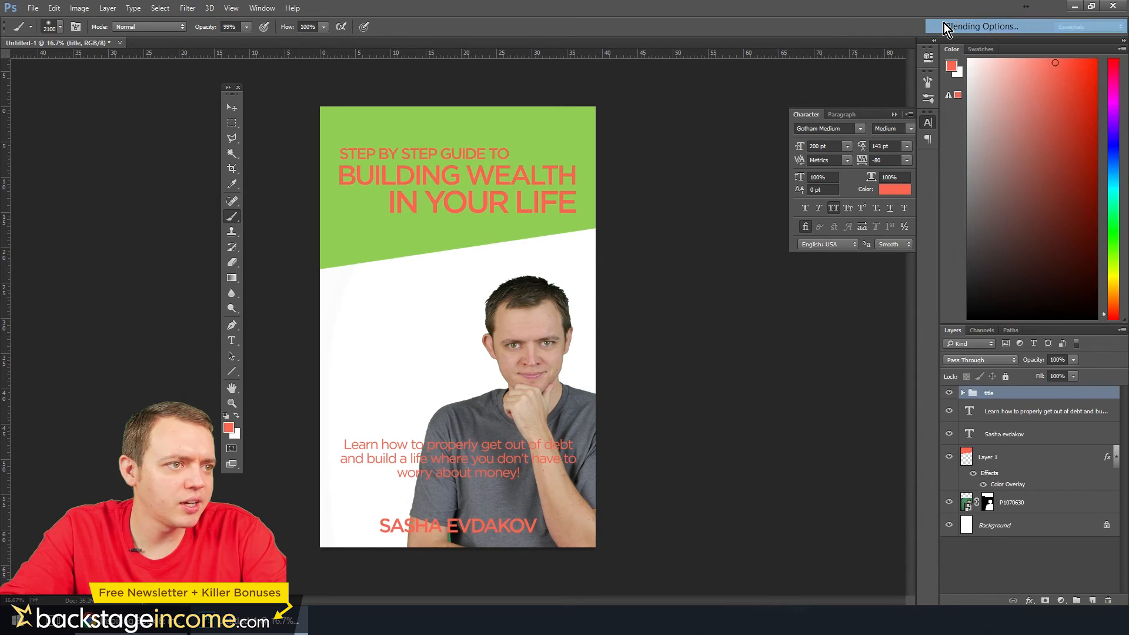
left_click(449, 381)
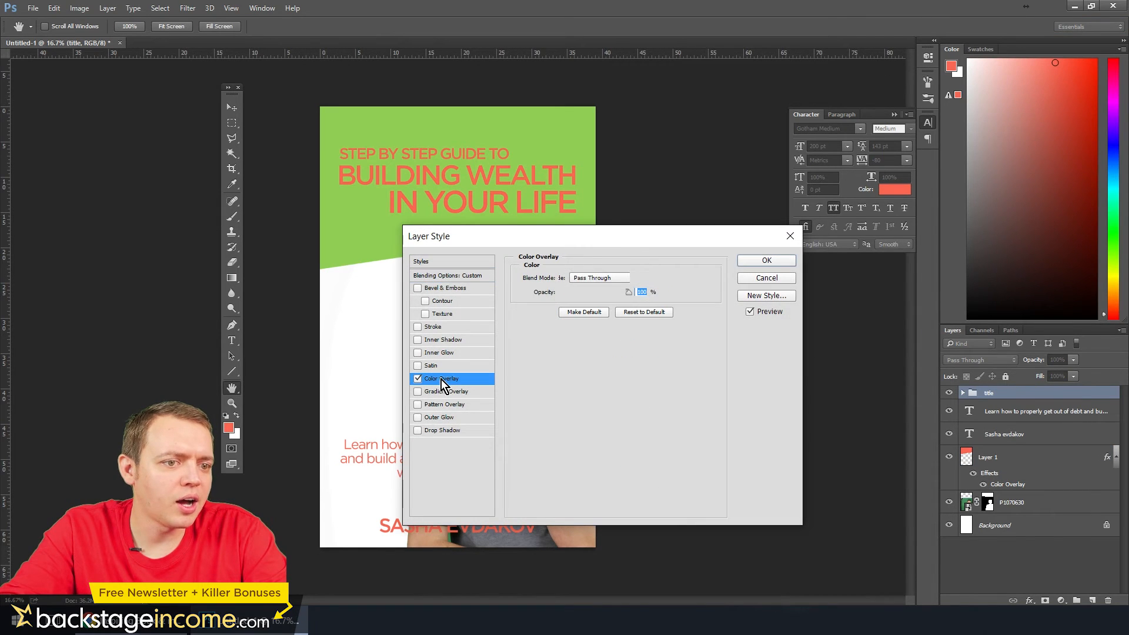
left_click(640, 279)
type("ffffff")
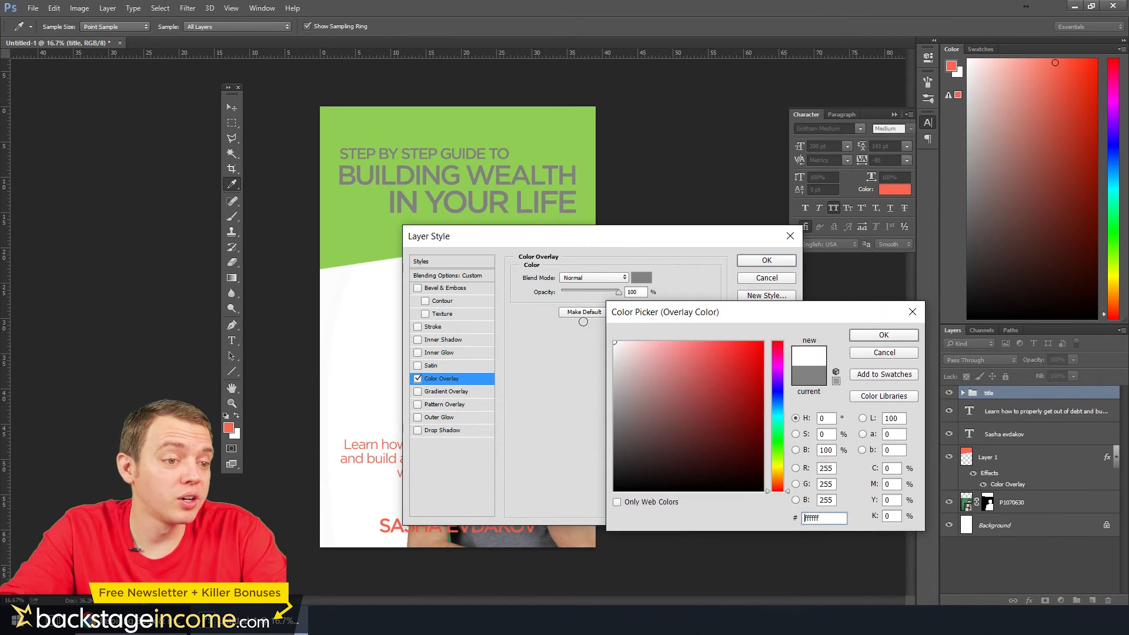
left_click(883, 336)
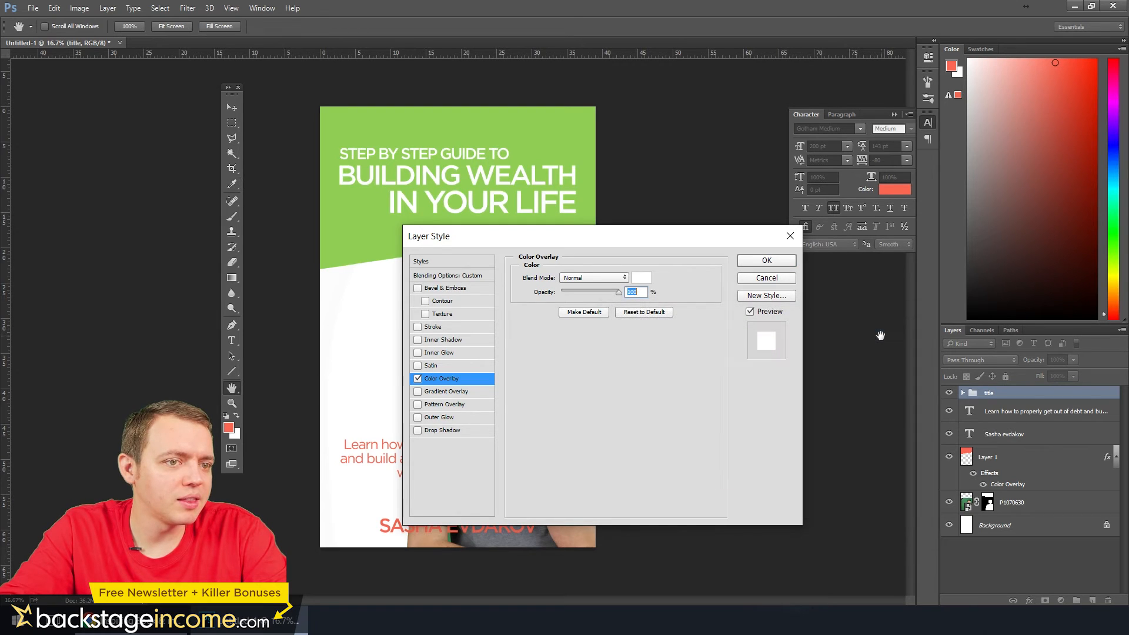
left_click(767, 260)
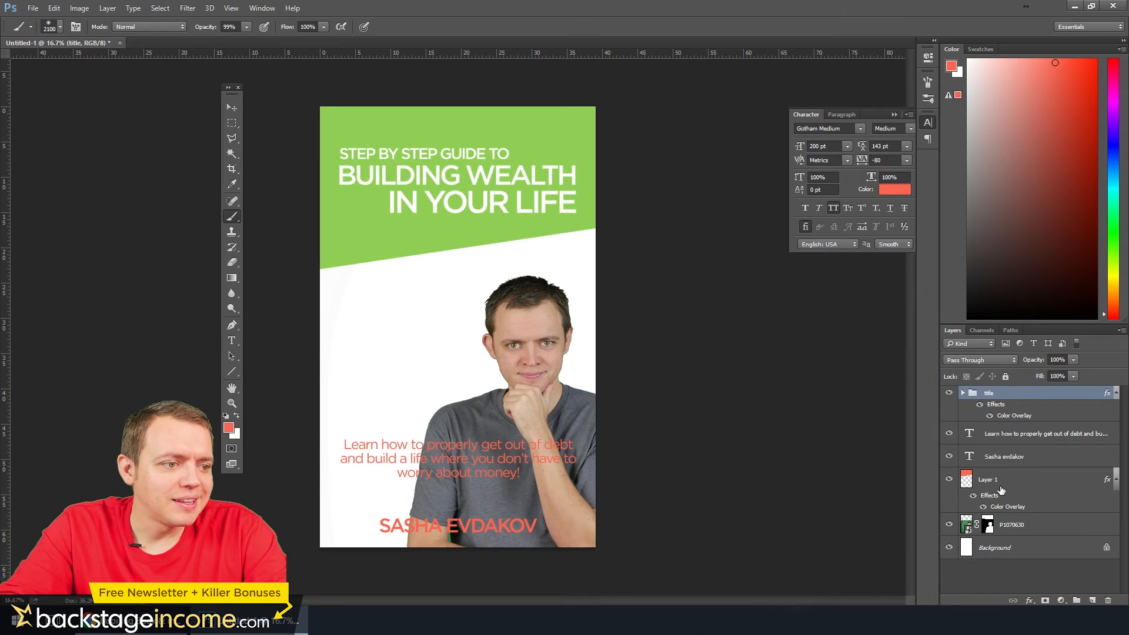
Duplicate Layer 1, nudge the copy slightly down the cover, and place it beneath Layer 1 in the layer order
left_click(1033, 486)
left_click_drag(1026, 485, 1091, 600)
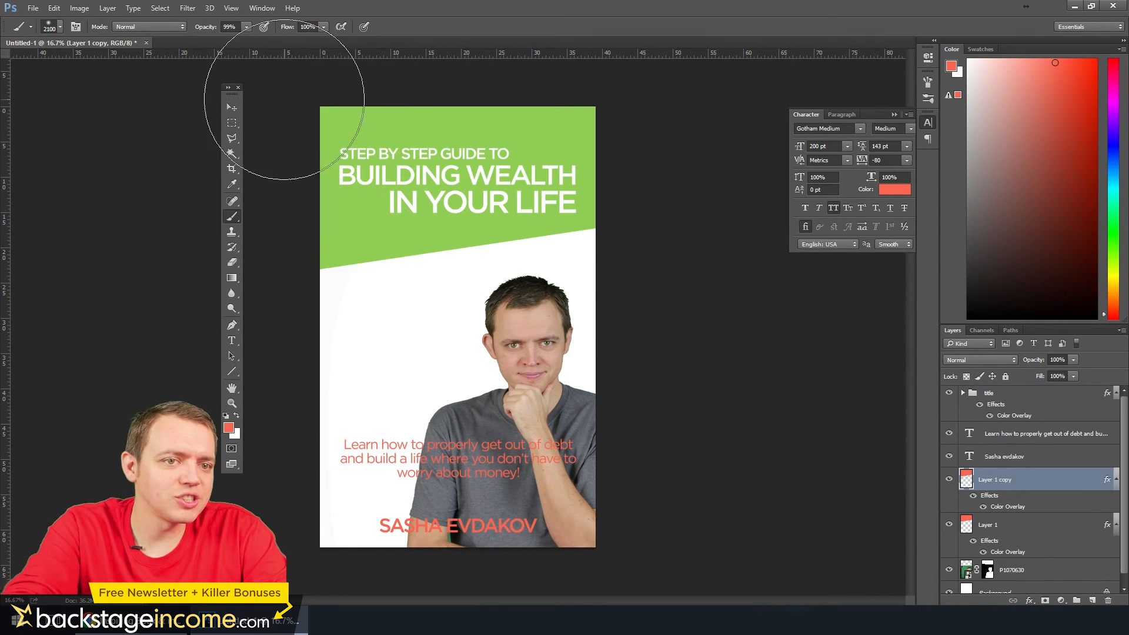
left_click(229, 107)
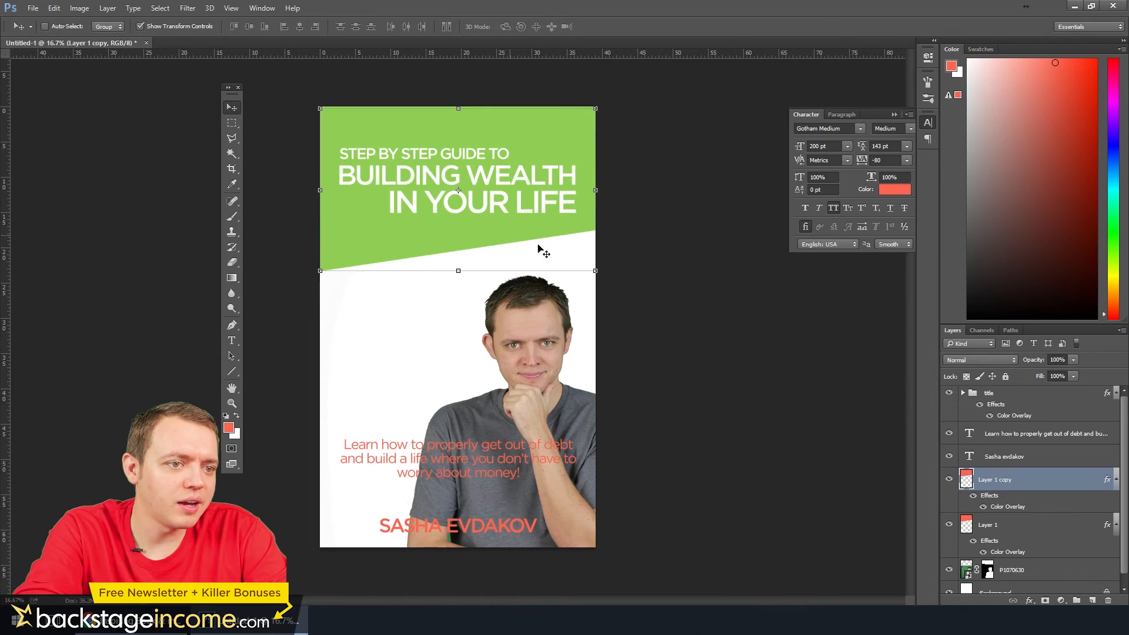
left_click_drag(1029, 482, 1027, 547)
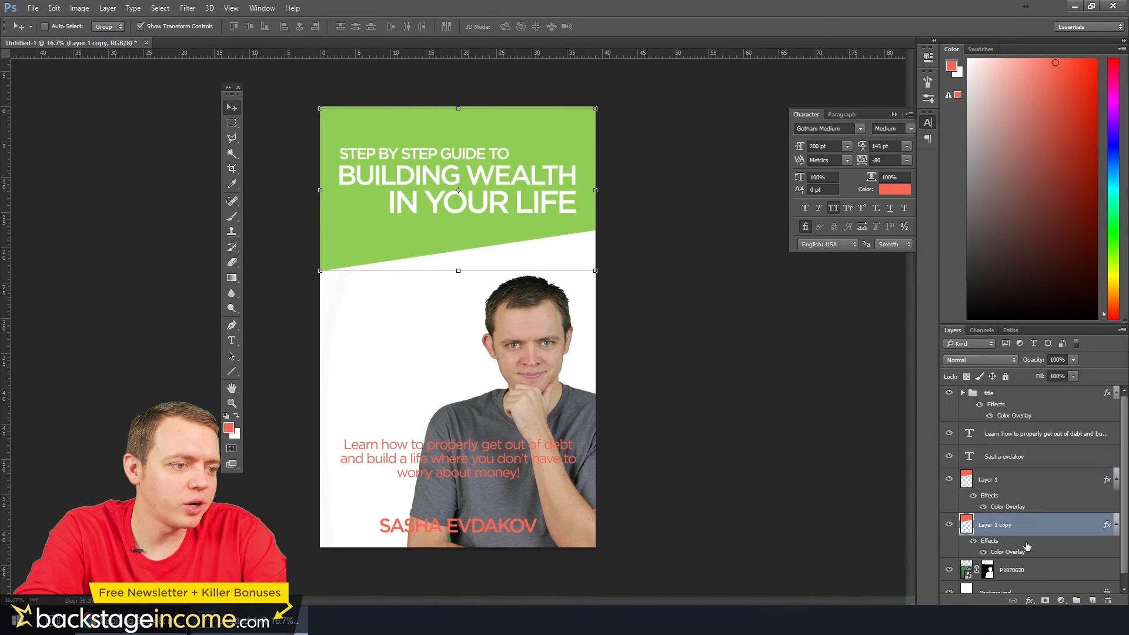
Change the Color Overlay of Layer 1 copy to lime green cbee52
double_click(1003, 553)
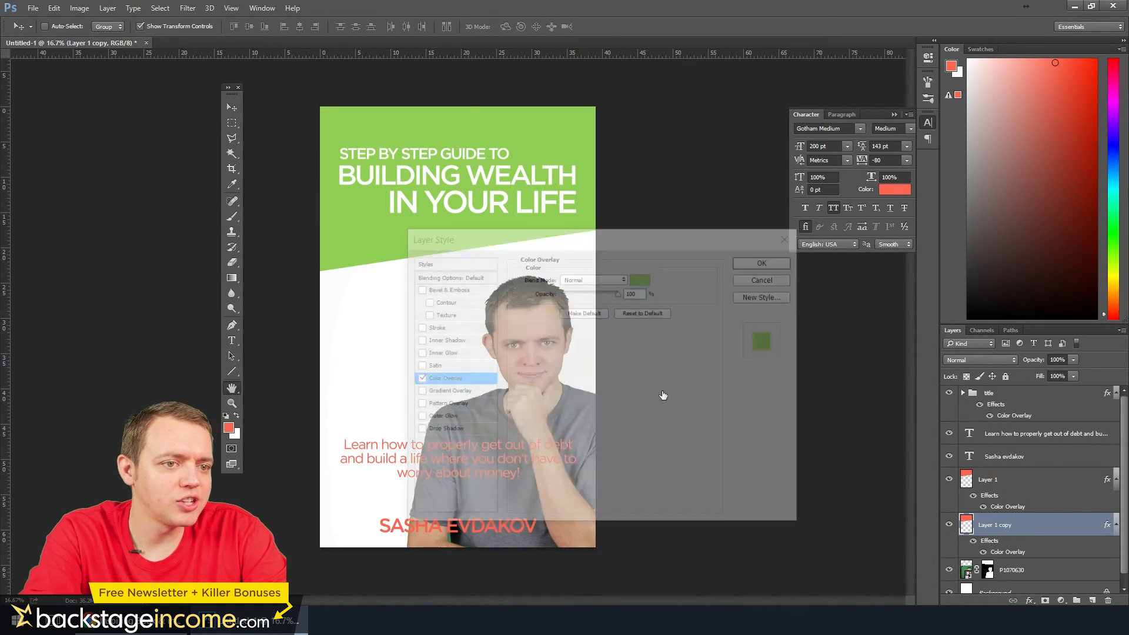
left_click(644, 280)
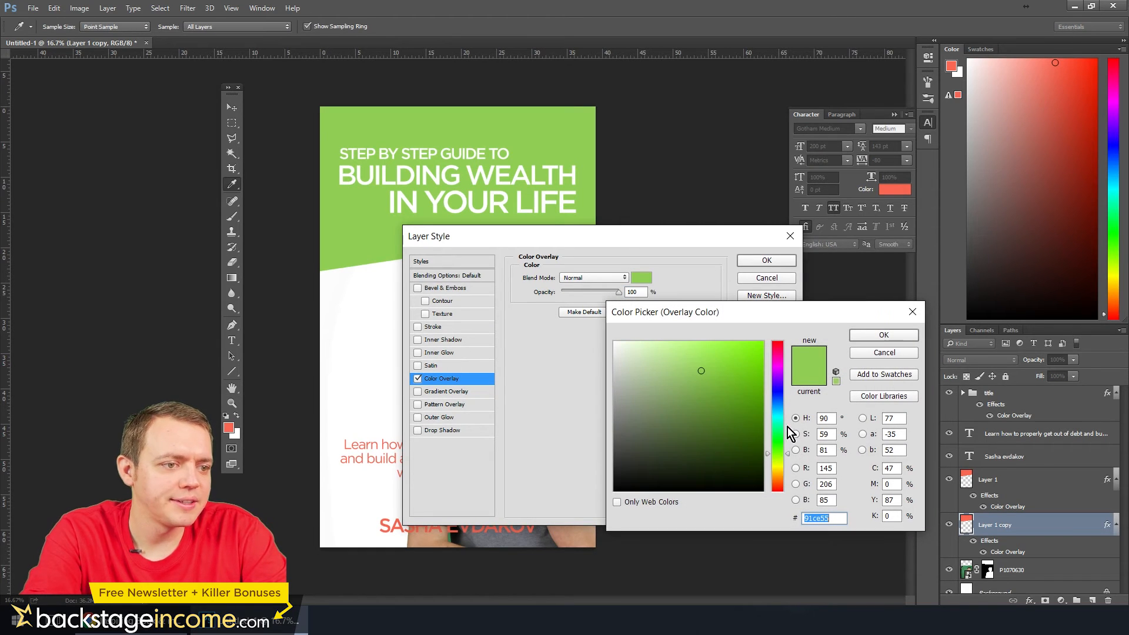
left_click_drag(786, 471, 786, 462)
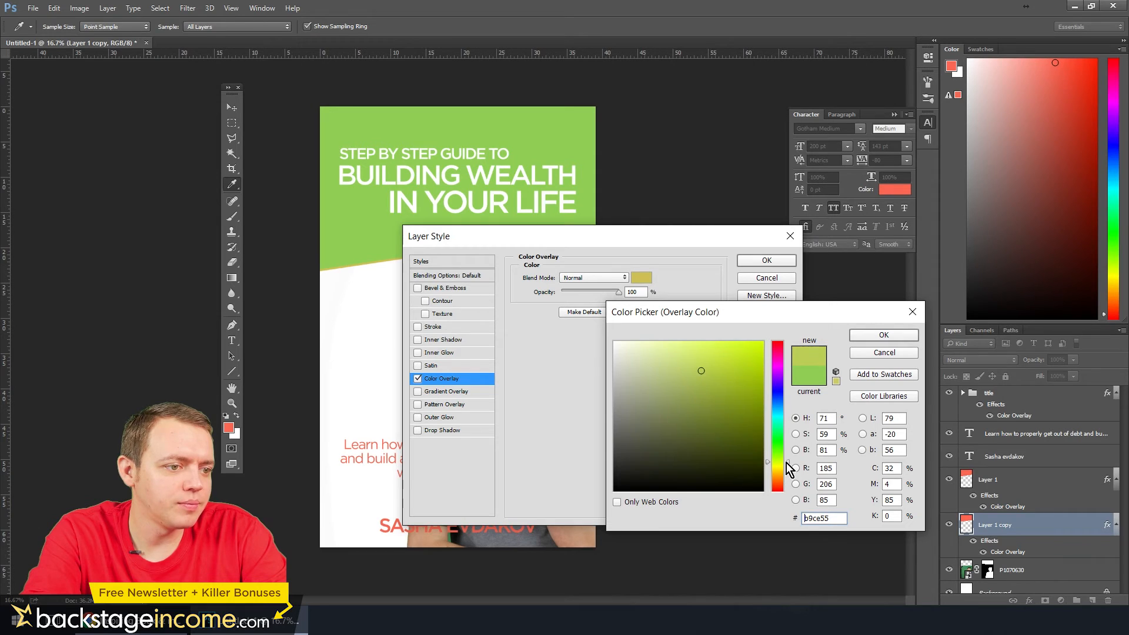
left_click_drag(737, 371, 723, 352)
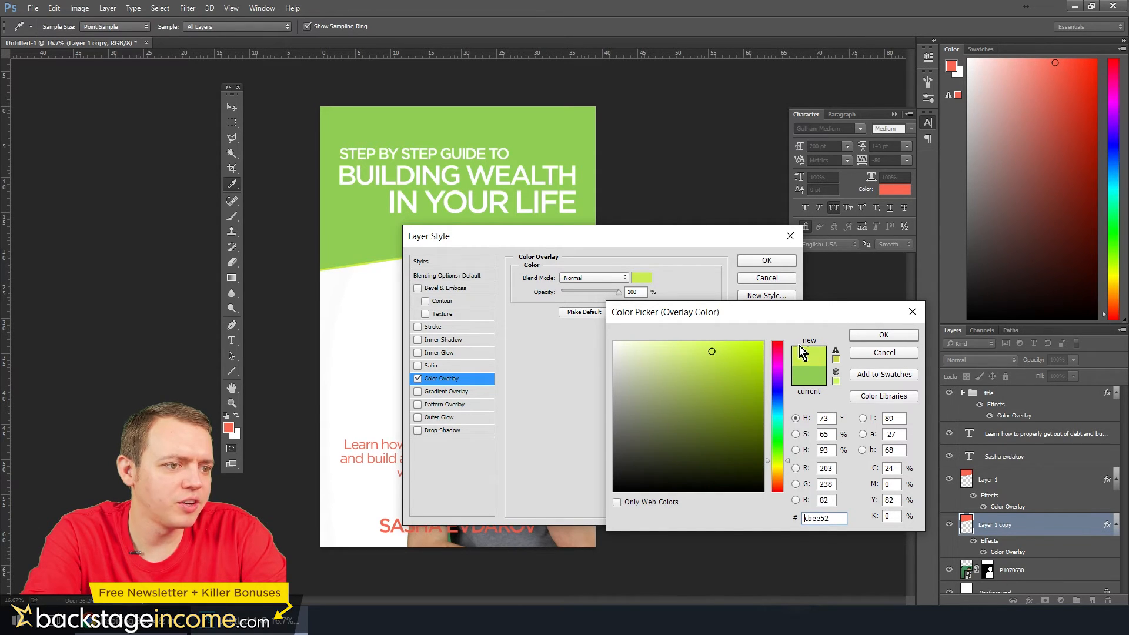
left_click(865, 336)
left_click(767, 260)
Inspect the thin lime edge beneath the green title block up close, with the transform controls hidden
left_click(225, 113)
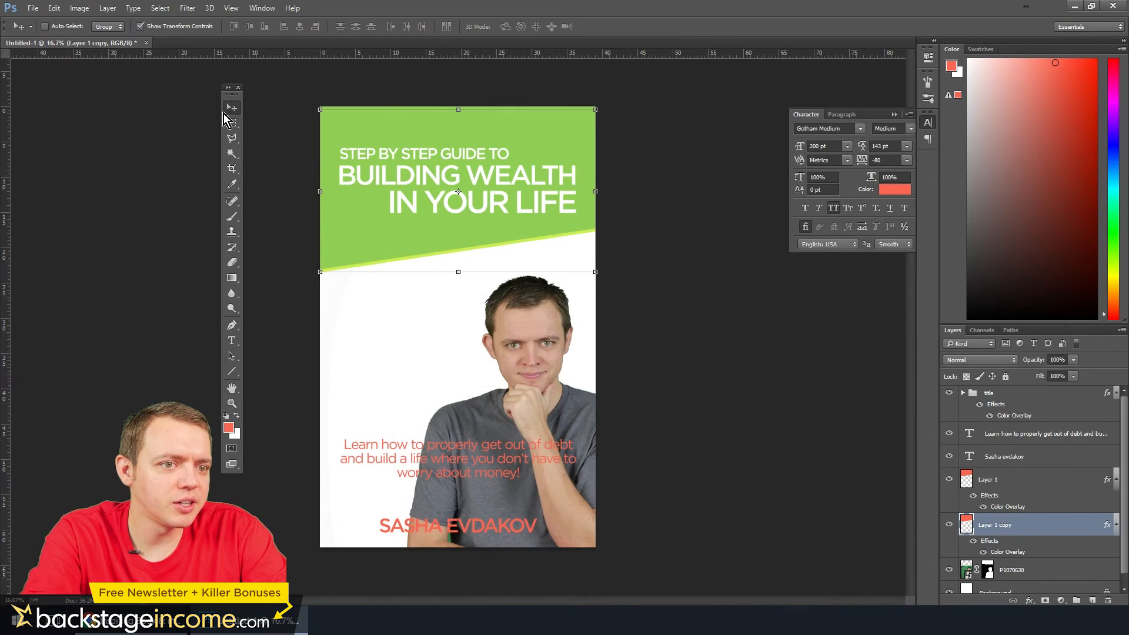
left_click(232, 125)
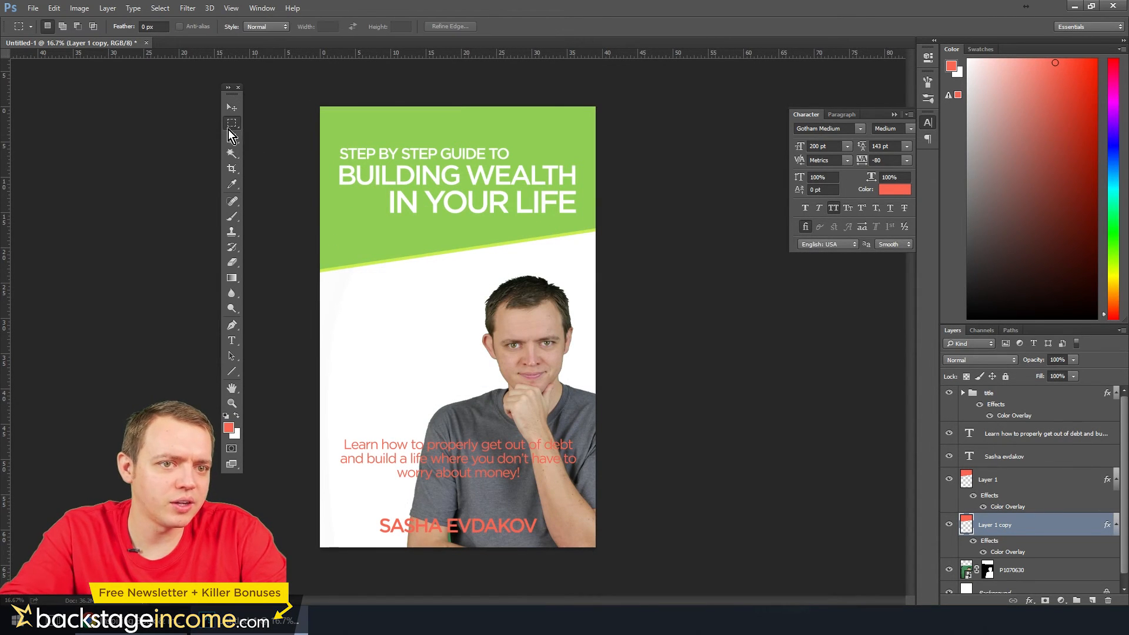
scroll(347, 260, "up", 4)
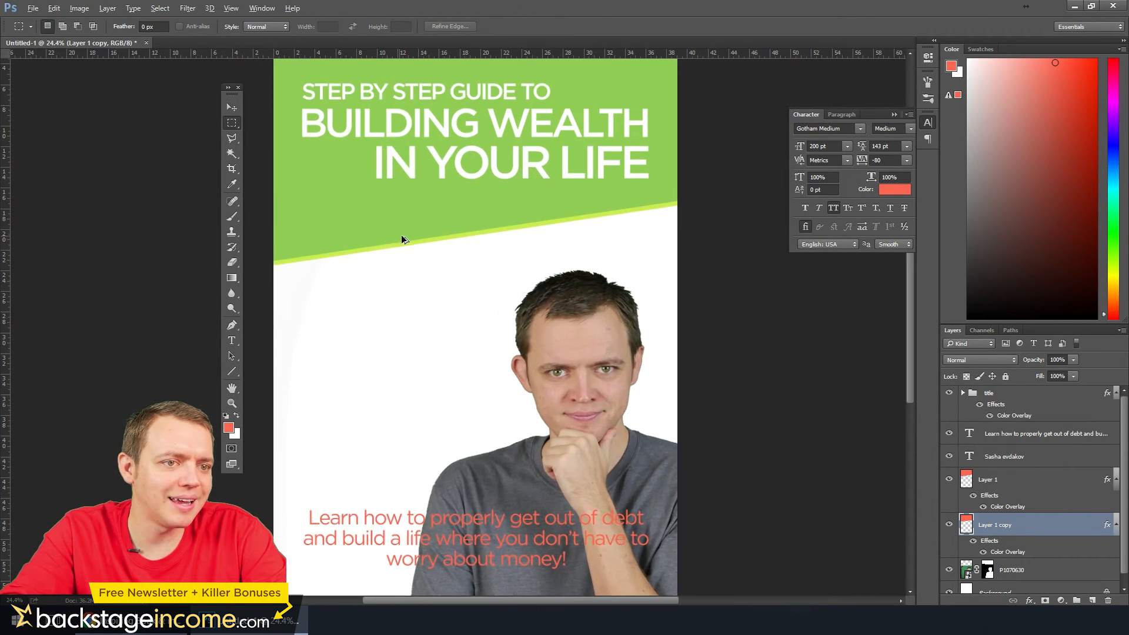
scroll(412, 241, "up", 2)
scroll(478, 249, "up", 1)
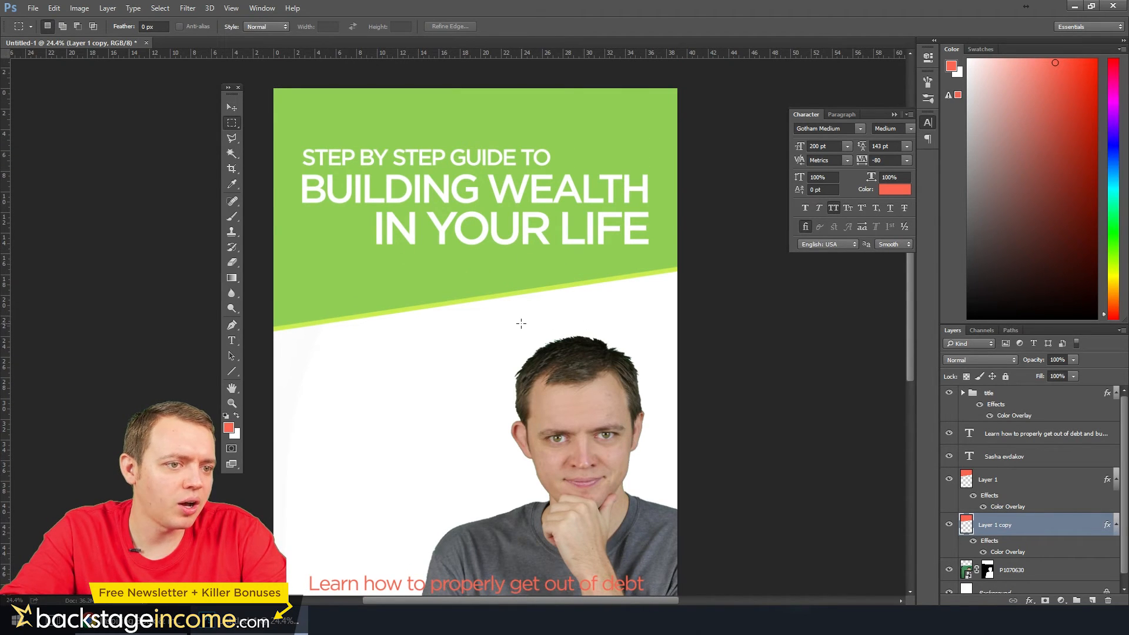
scroll(517, 323, "down", 5)
scroll(514, 349, "down", 2)
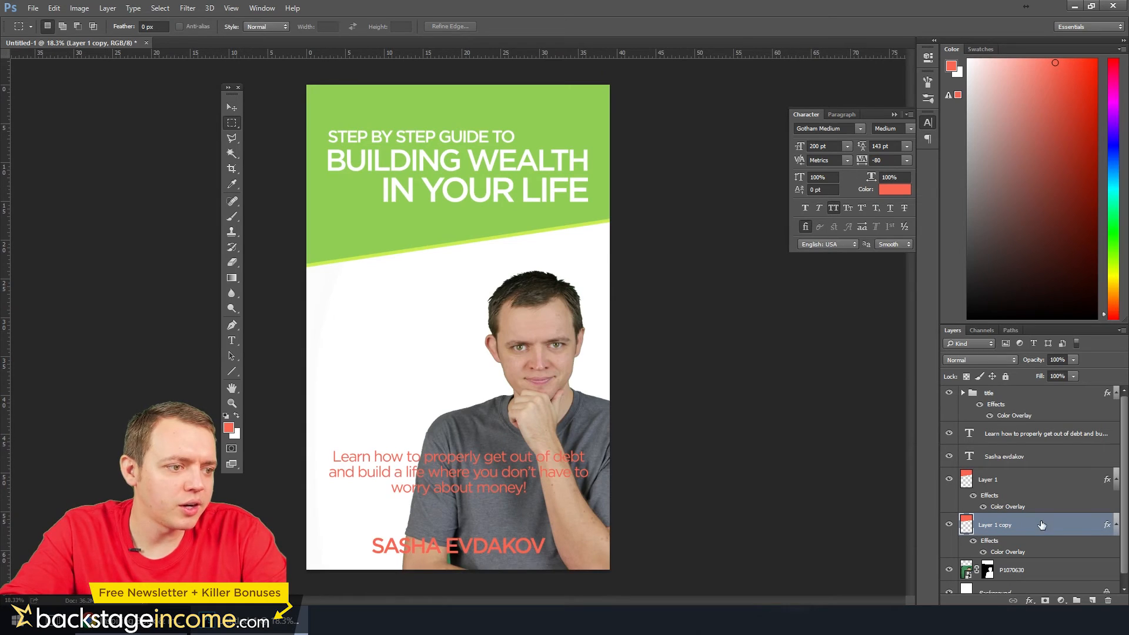
Add a new empty layer and place it between the P1070630 photo layer and the Background
scroll(1036, 532, "down", 1)
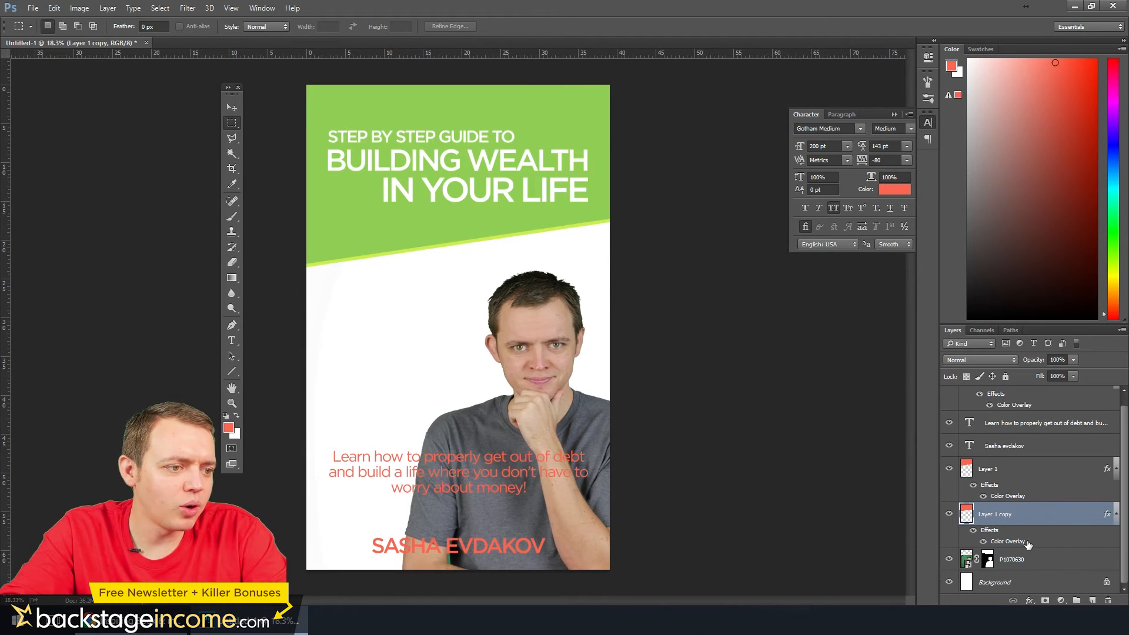
scroll(1118, 500, "up", 1)
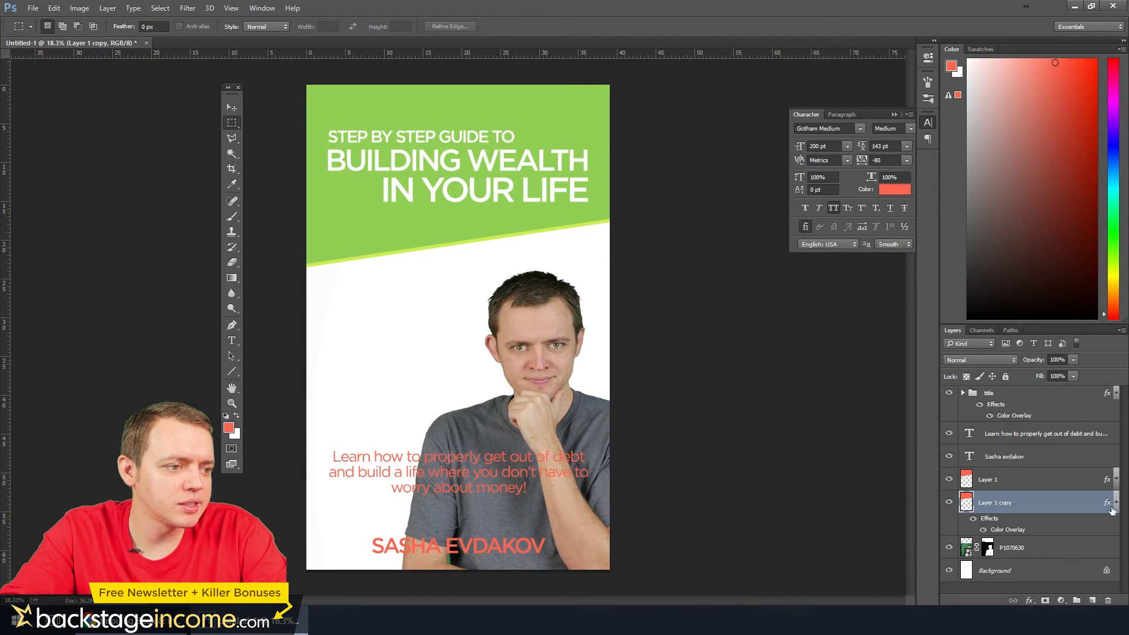
left_click(1092, 600)
left_click_drag(1000, 510, 993, 558)
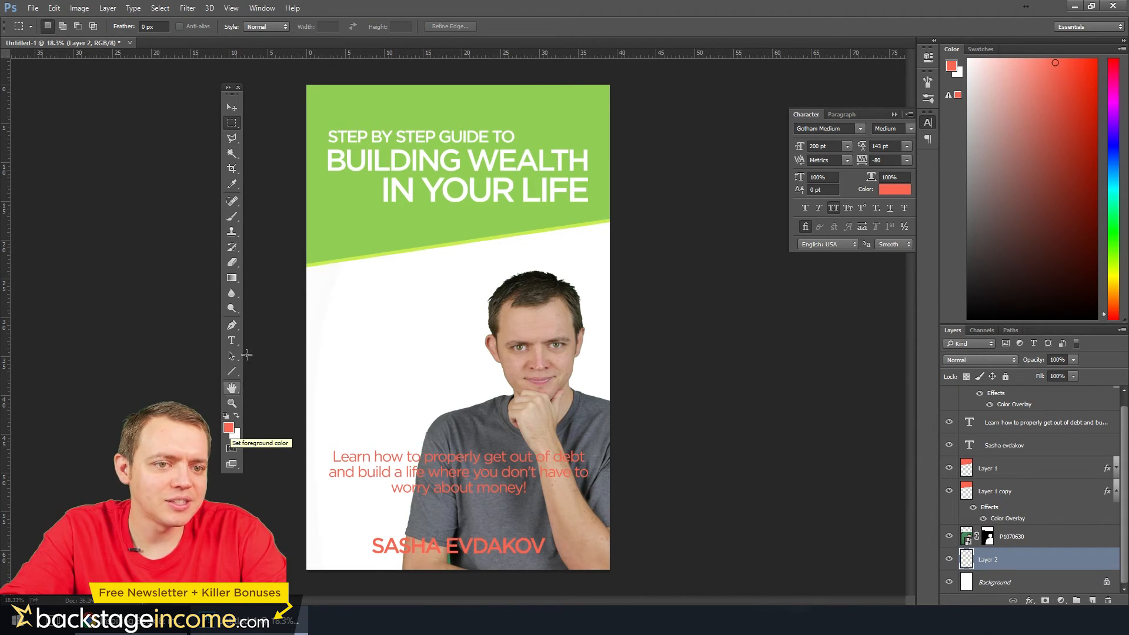
Fill Layer 2 with a radial gradient from the title block's green 91ce55 to the lighter green b2eb7b
key("g")
left_click(229, 428)
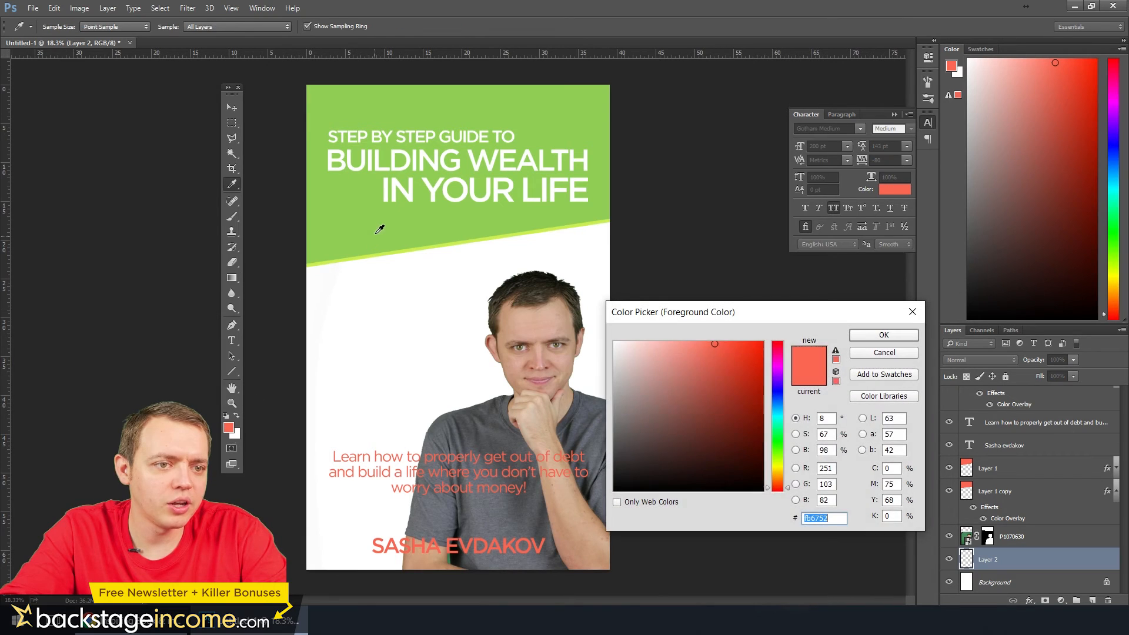
left_click(378, 227)
left_click(883, 337)
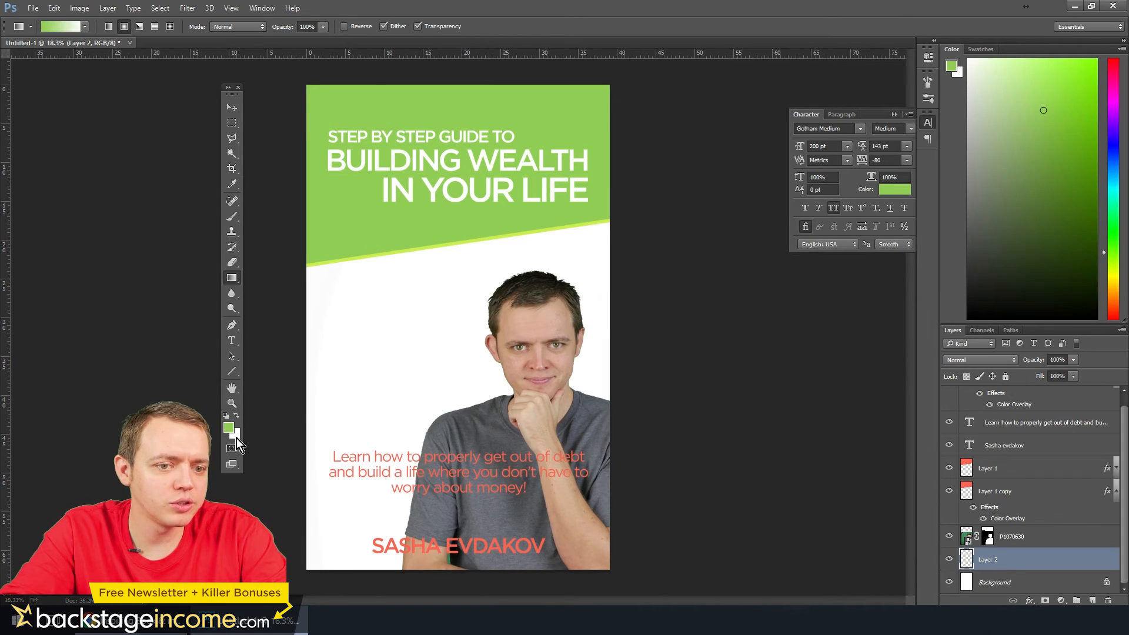
left_click(237, 436)
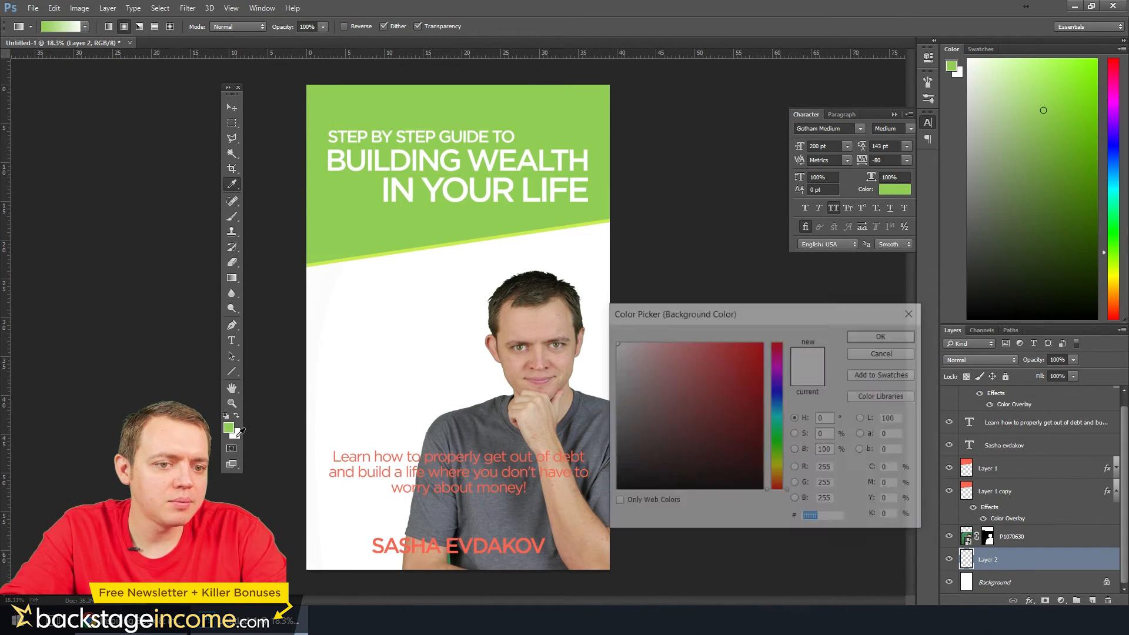
left_click(388, 232)
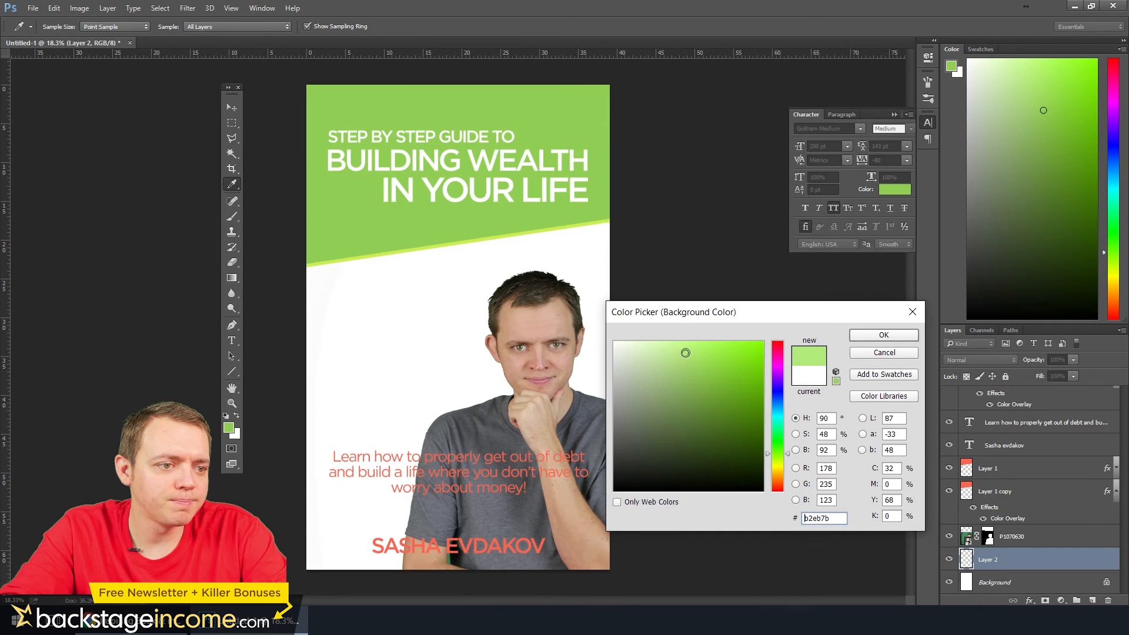
left_click(873, 336)
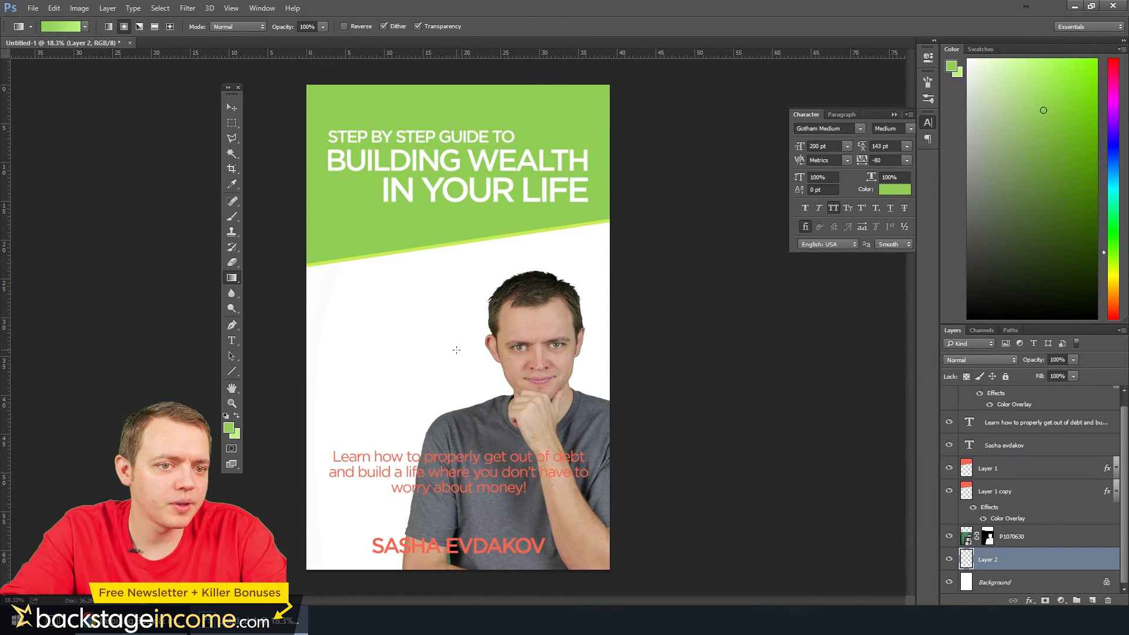
left_click_drag(482, 353, 313, 570)
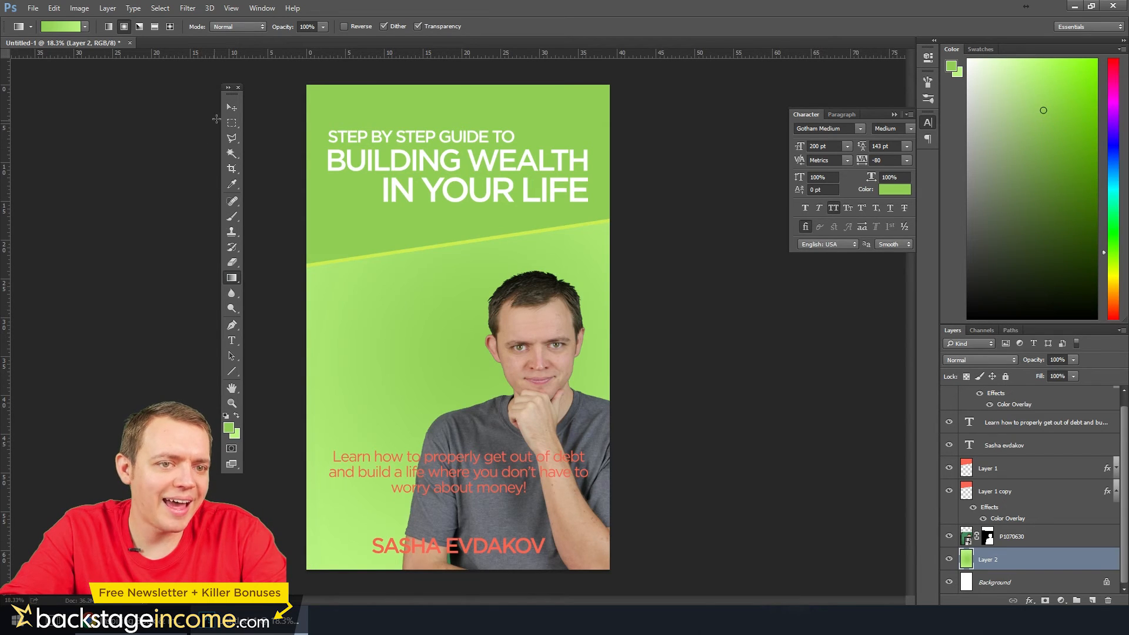
Lower the opacity of the gradient on Layer 2 to 24%
left_click(232, 107)
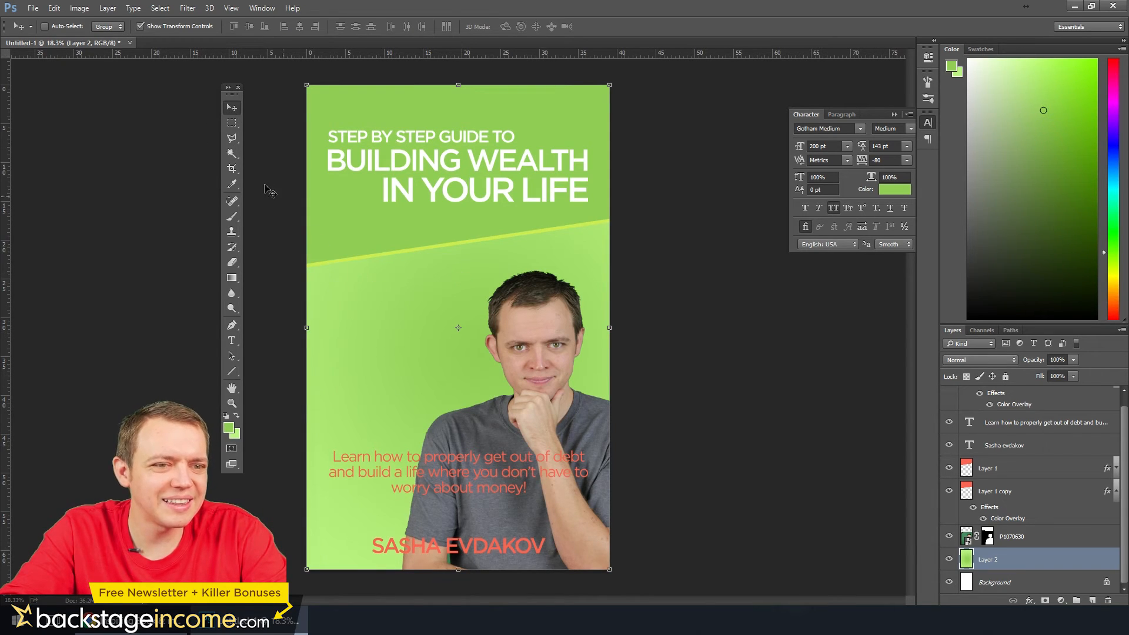
left_click(232, 123)
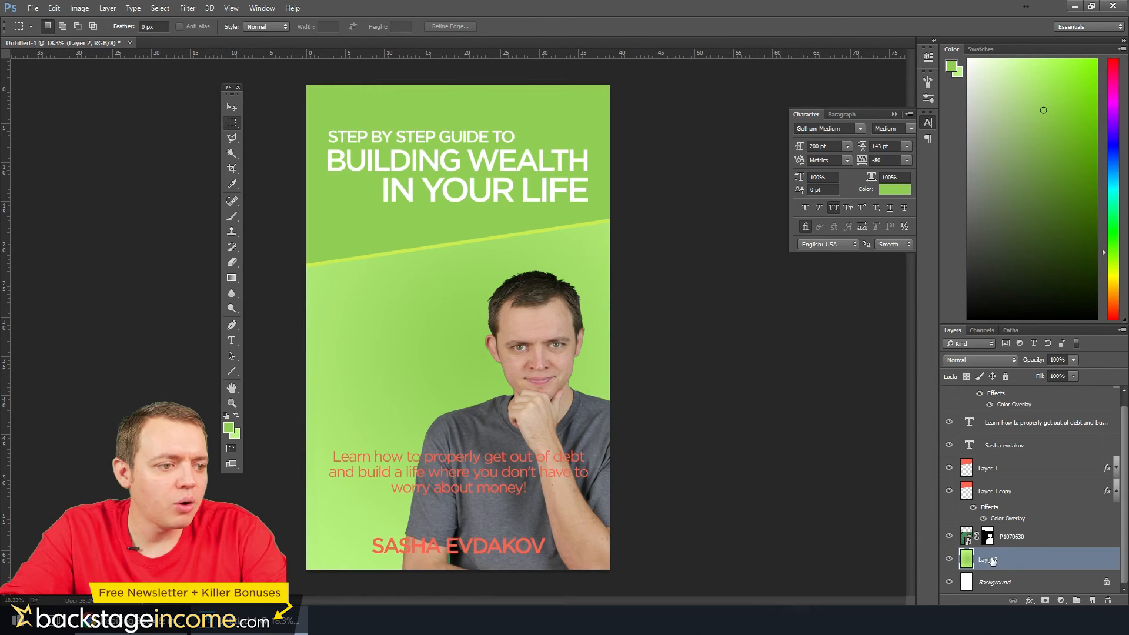
left_click(1073, 359)
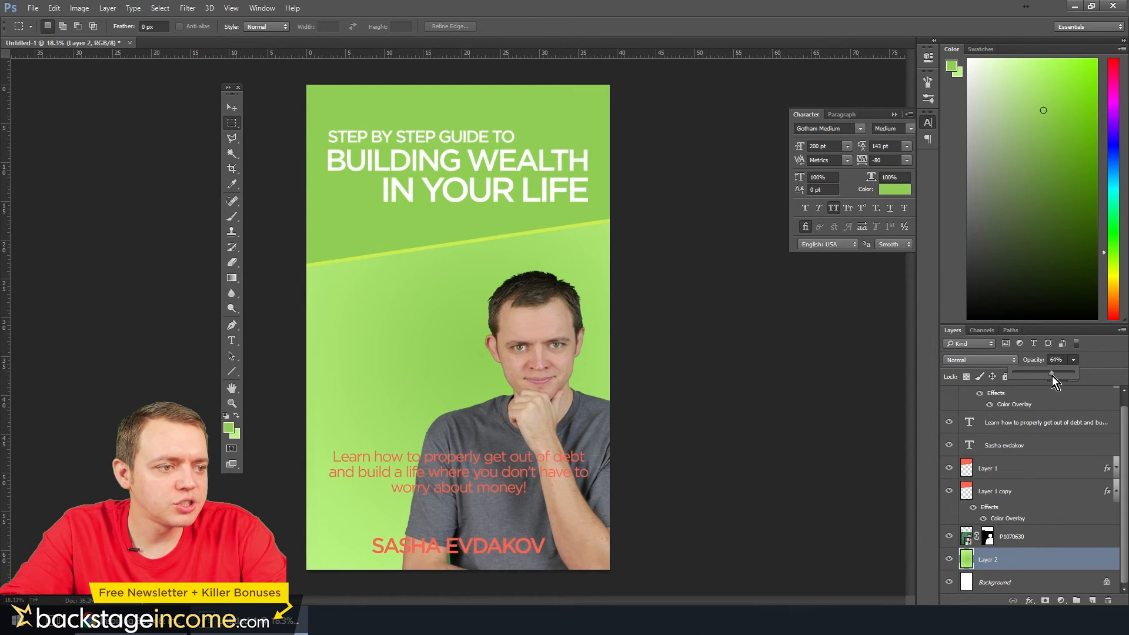
left_click_drag(1052, 376, 1025, 380)
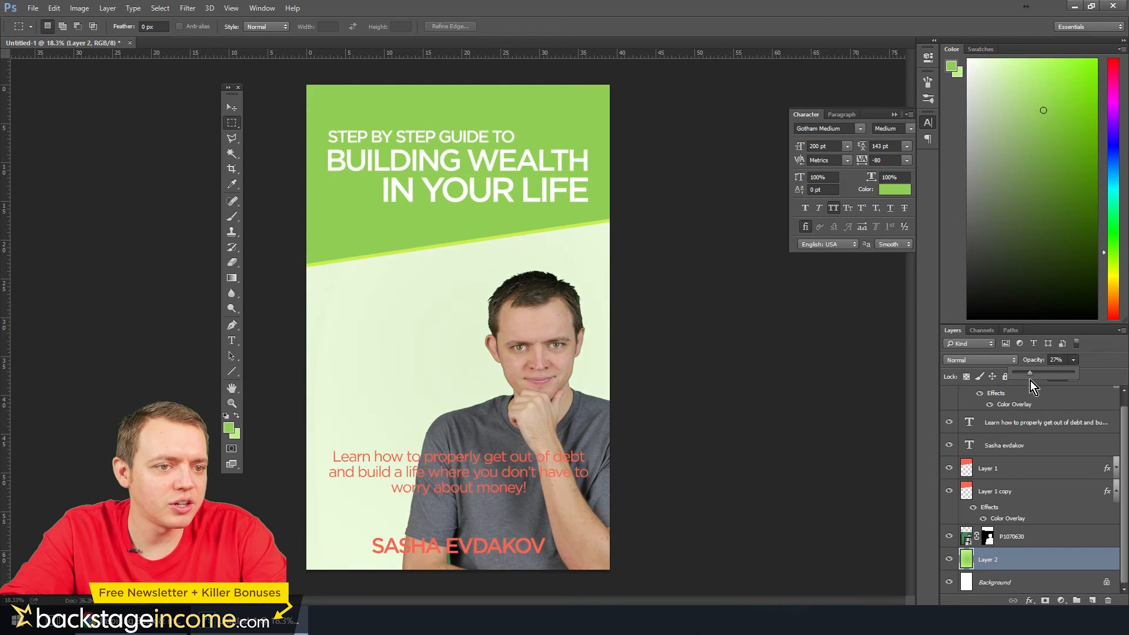
scroll(429, 344, "up", 1)
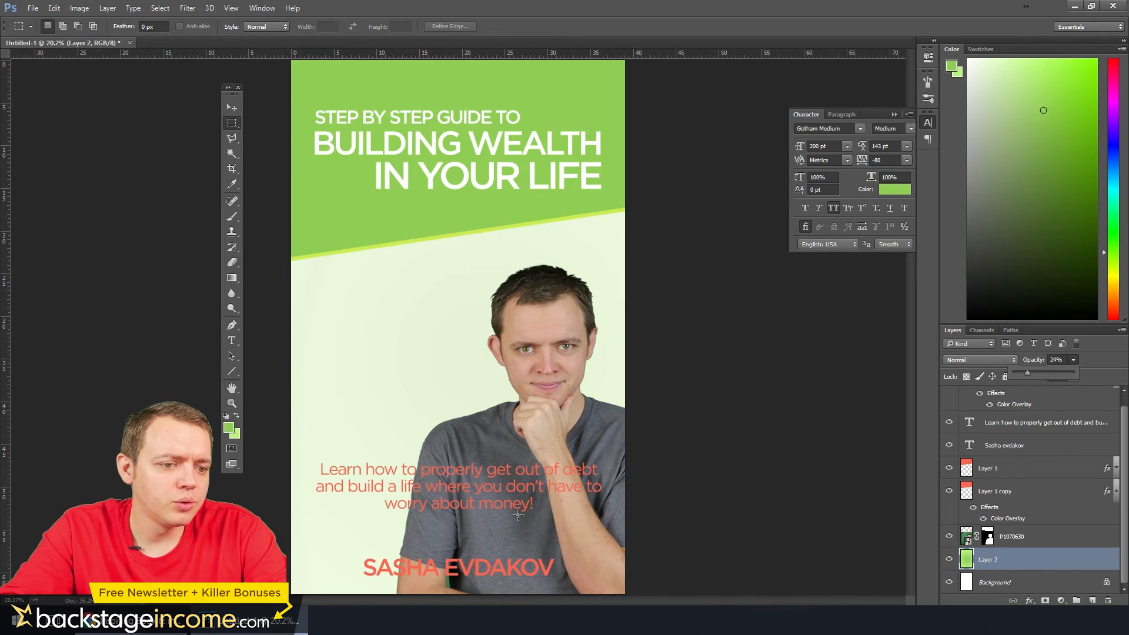
key("ctrl+minus")
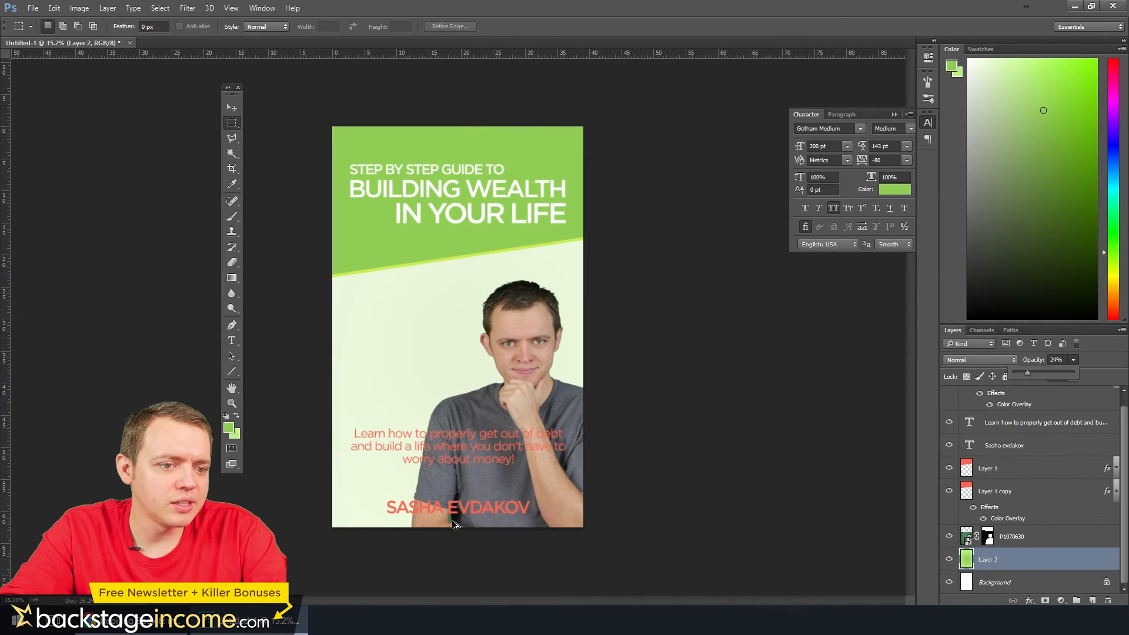
Create another empty layer and move it above the P1070630 photo layer
left_click(1042, 566)
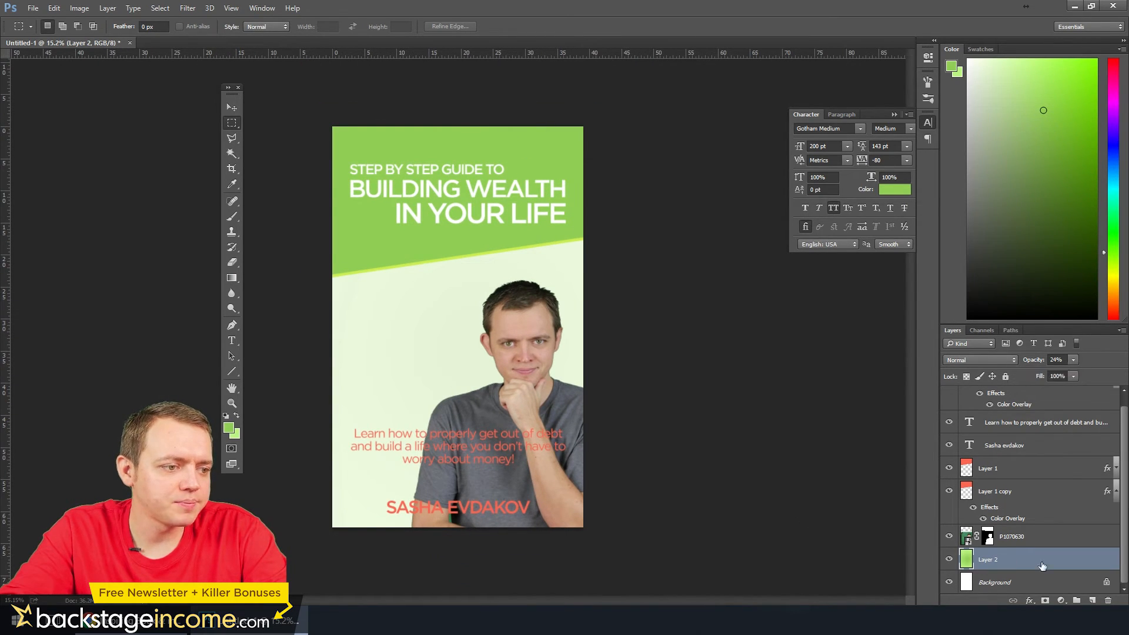
left_click(1092, 601)
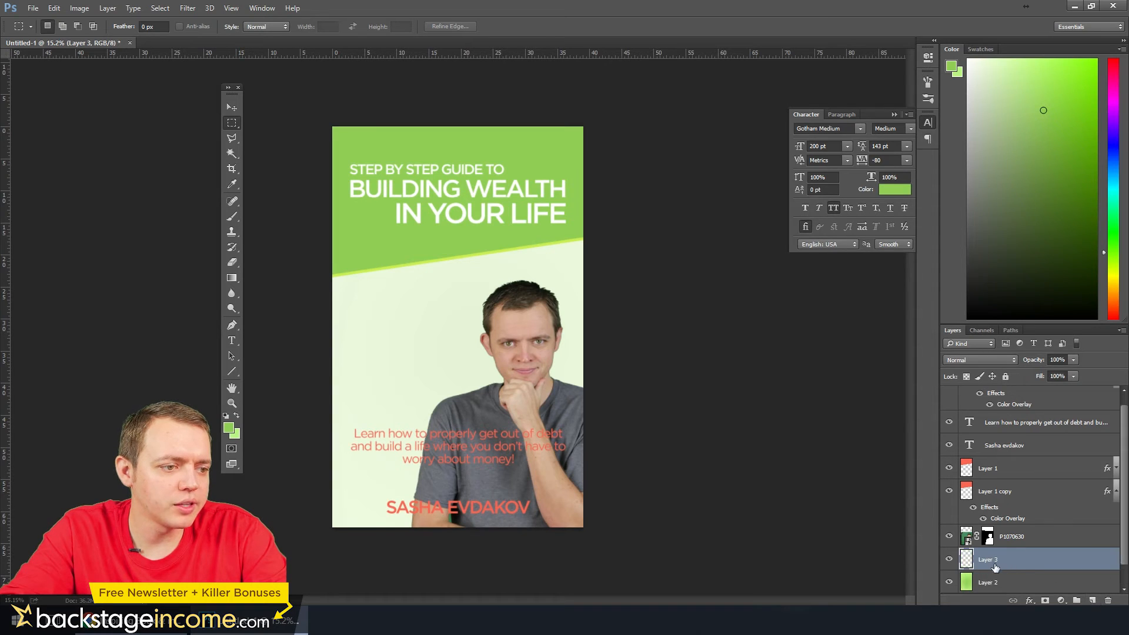
left_click_drag(995, 567, 1005, 530)
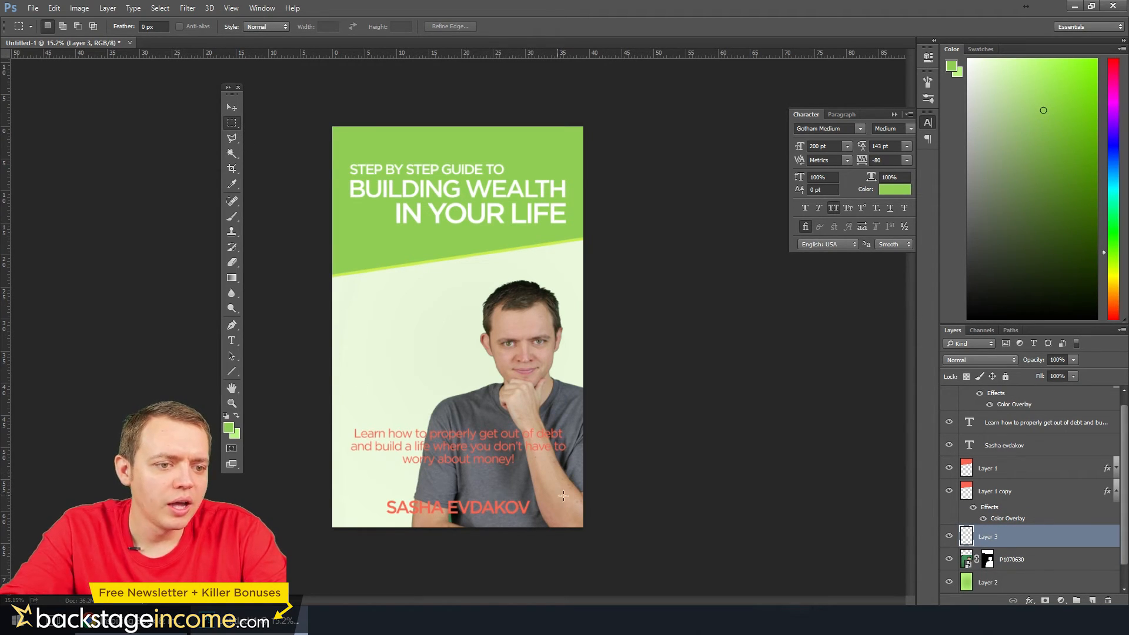
Fill a full-width strip about 5.5 in tall along the cover's bottom edge with near-black 181818, keeping Layer 3 at 100% opacity
left_click_drag(606, 492, 303, 537)
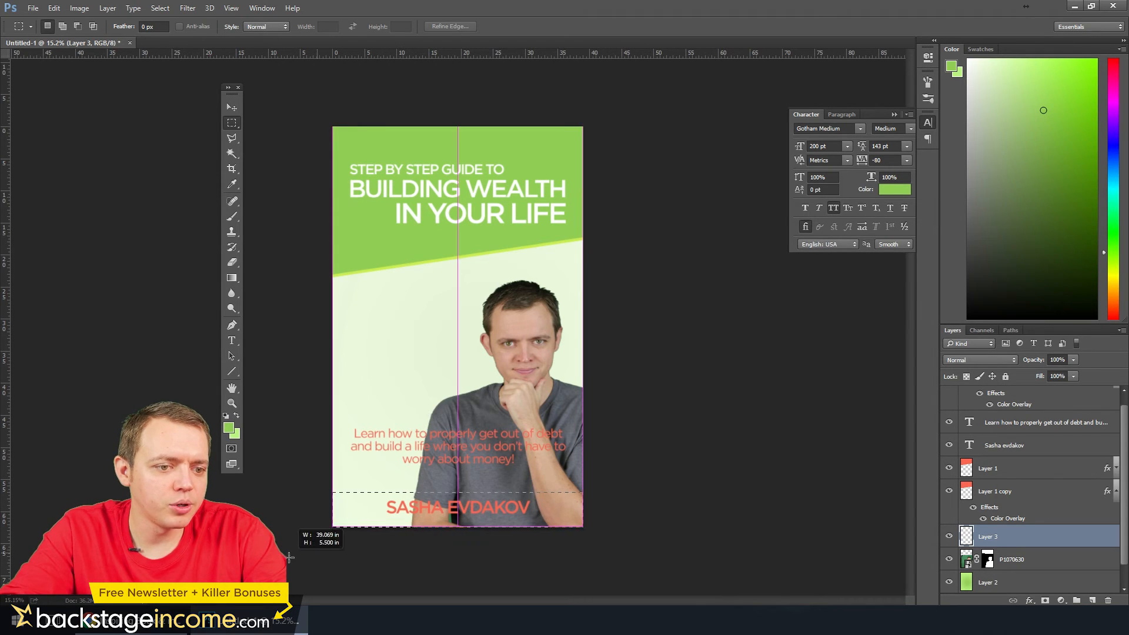
left_click(232, 430)
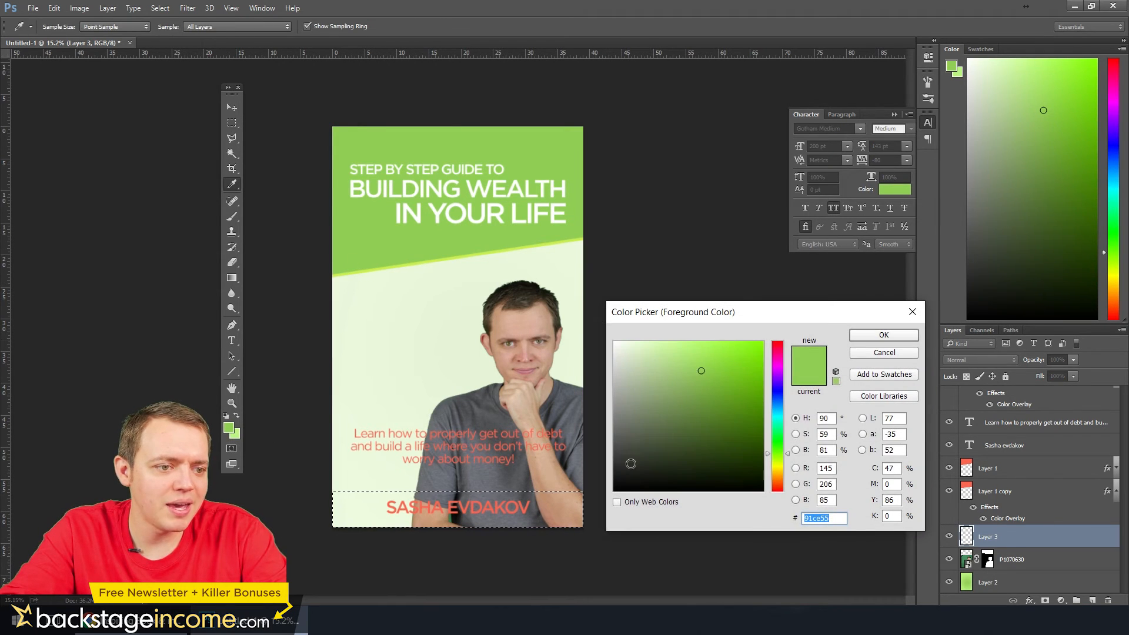
left_click(619, 481)
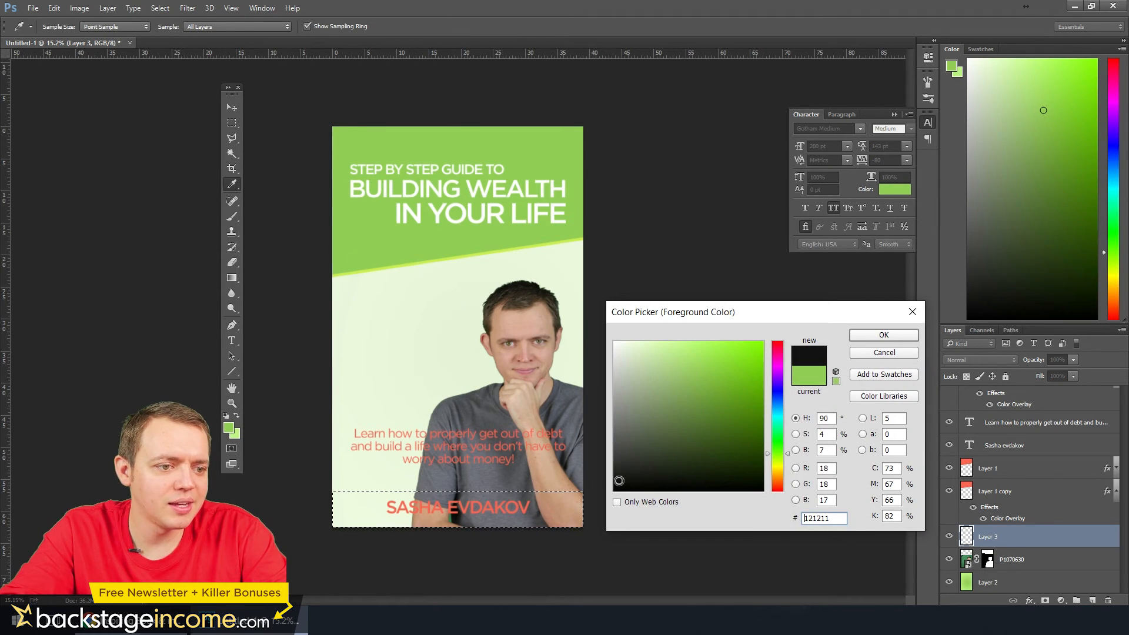
left_click(891, 339)
left_click(232, 217)
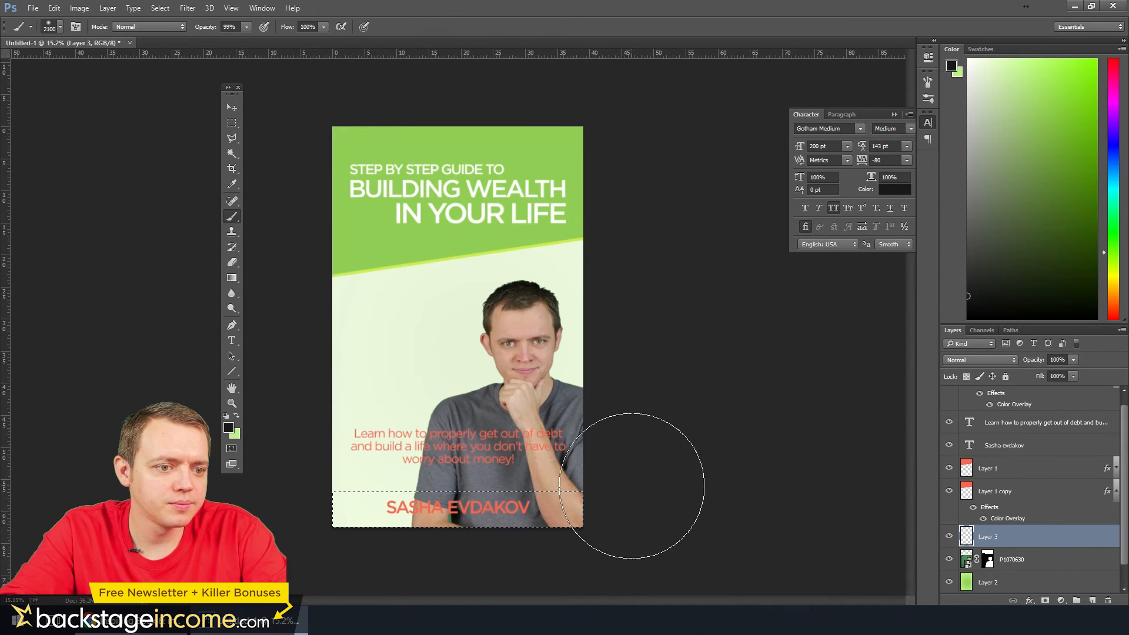
key("alt+BackSpace")
key("ctrl+d")
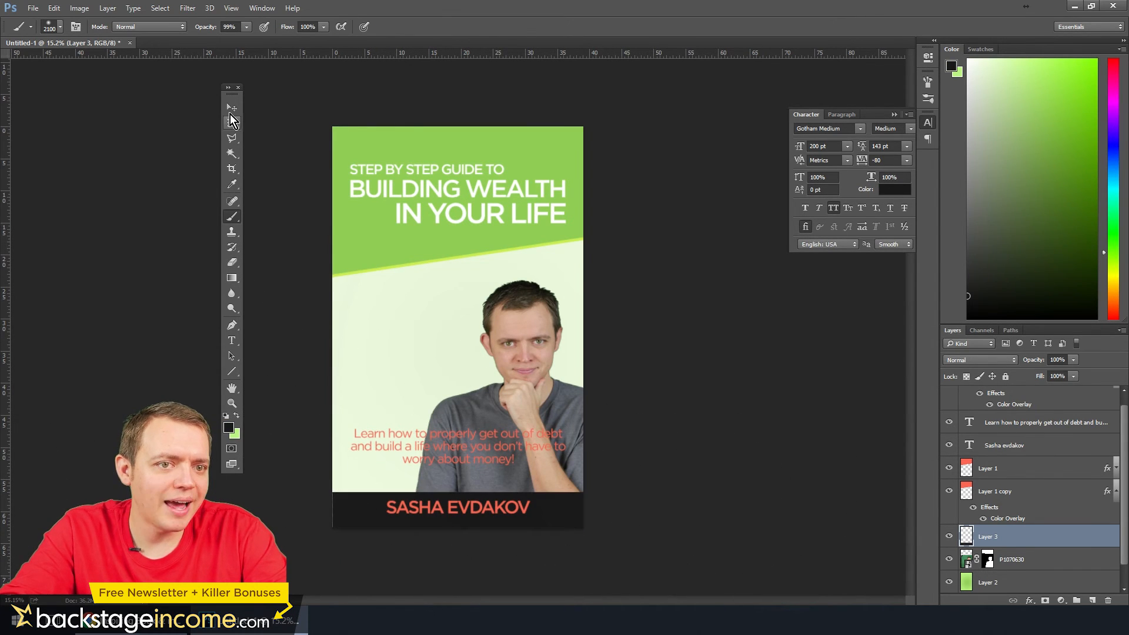
left_click(232, 124)
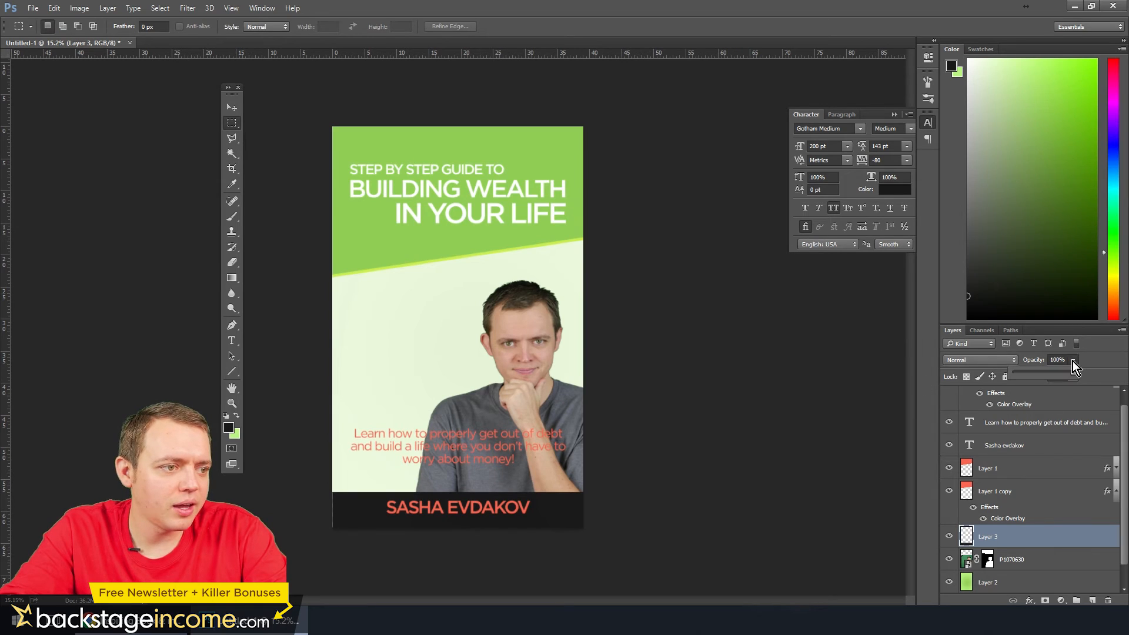
left_click_drag(1070, 373, 1093, 371)
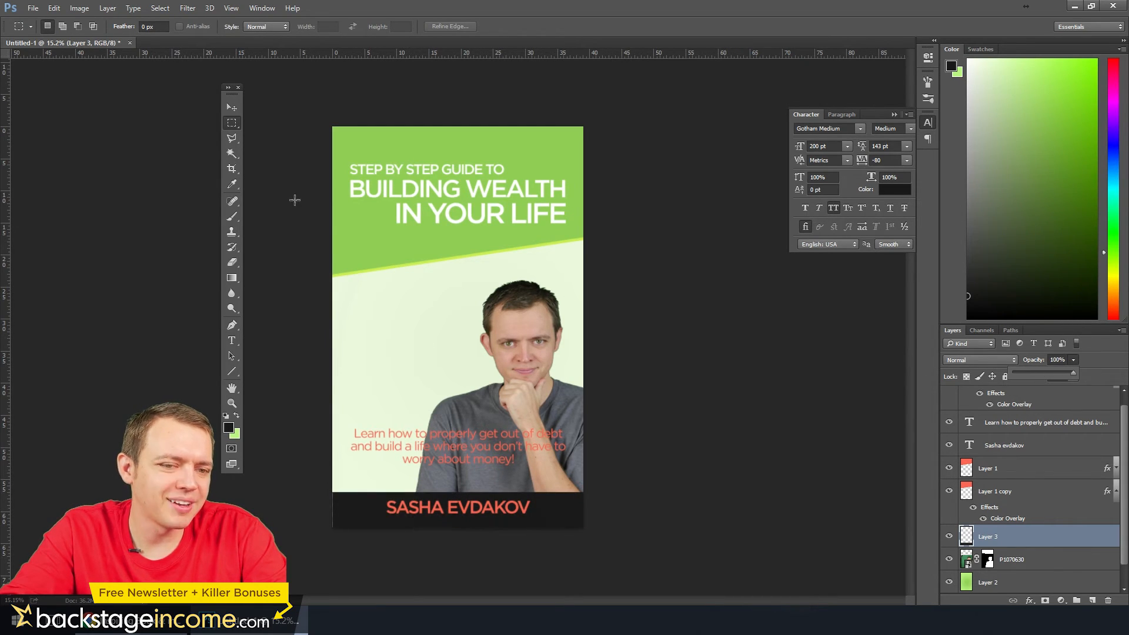
Apply a Color Overlay in the title block's green 91ce55 to the author name text layer
scroll(1014, 473, "up", 1)
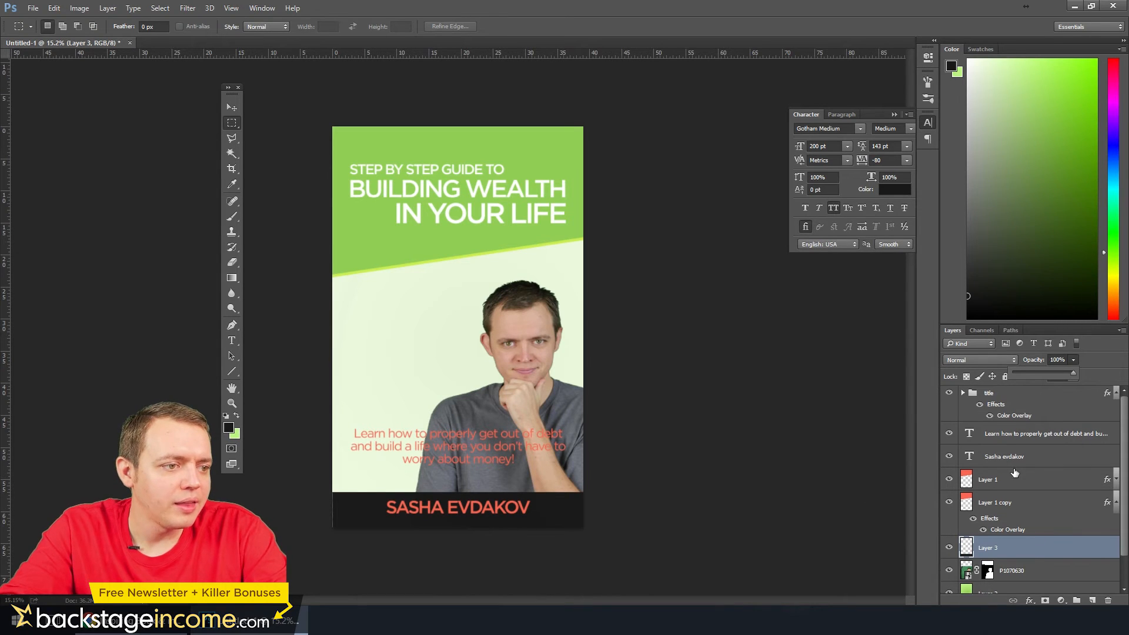
left_click(998, 465)
right_click(992, 460)
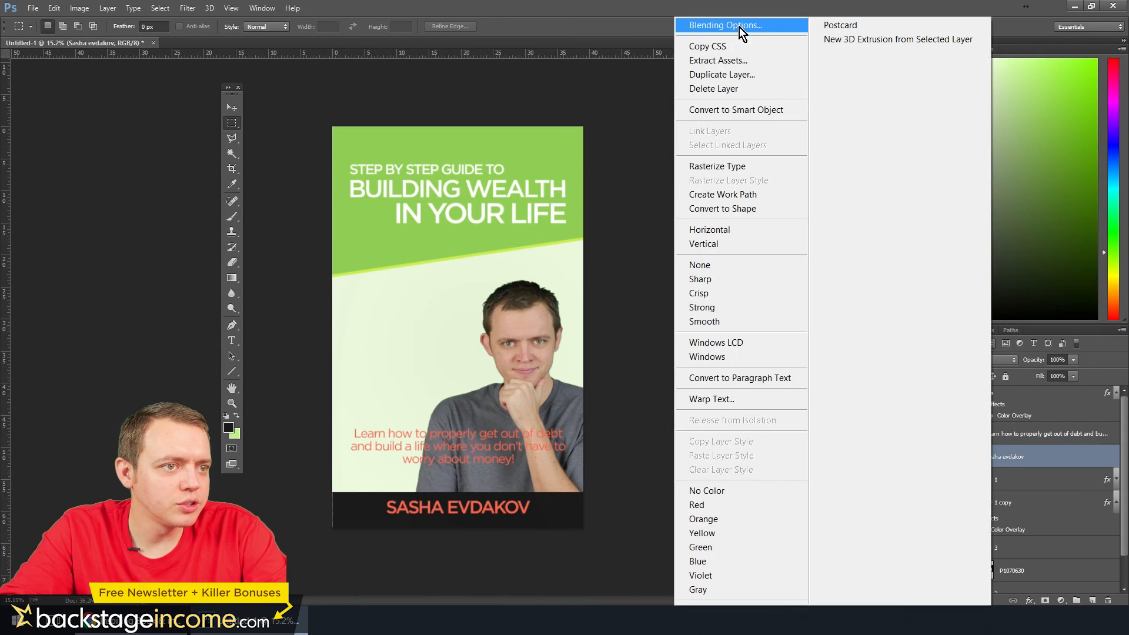
key("Escape")
left_click(440, 377)
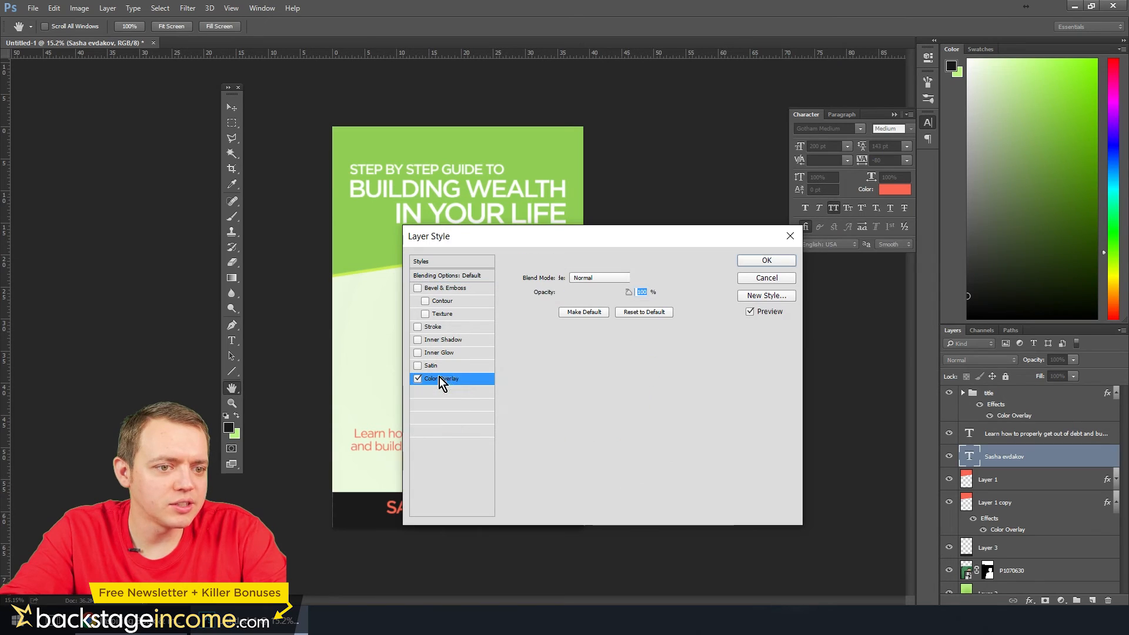
left_click(642, 277)
left_click(362, 222)
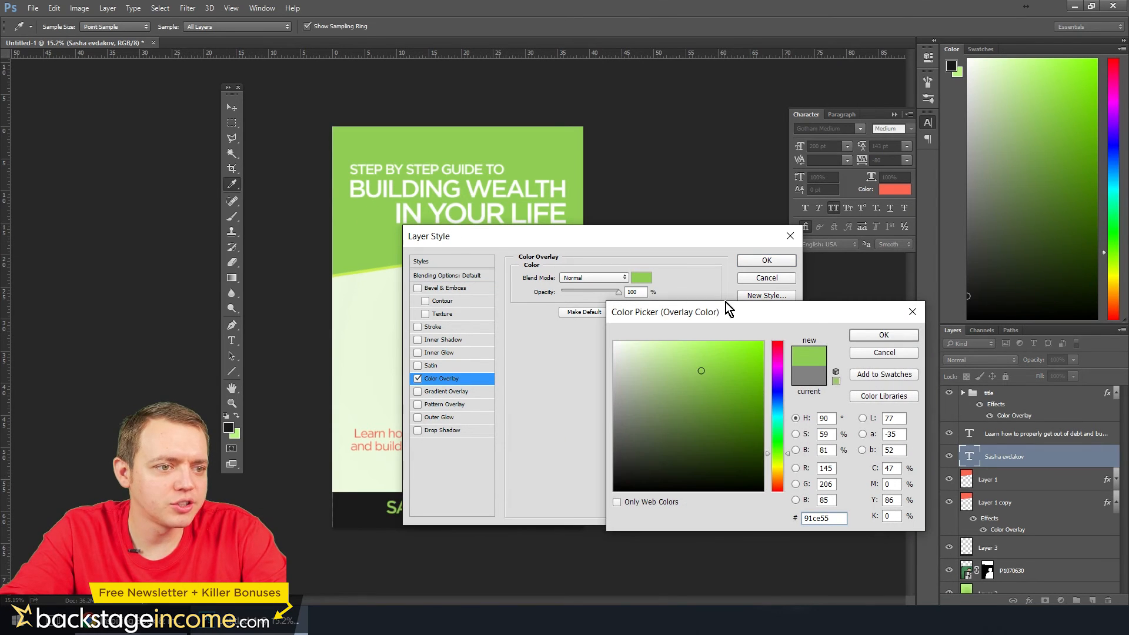
left_click(852, 336)
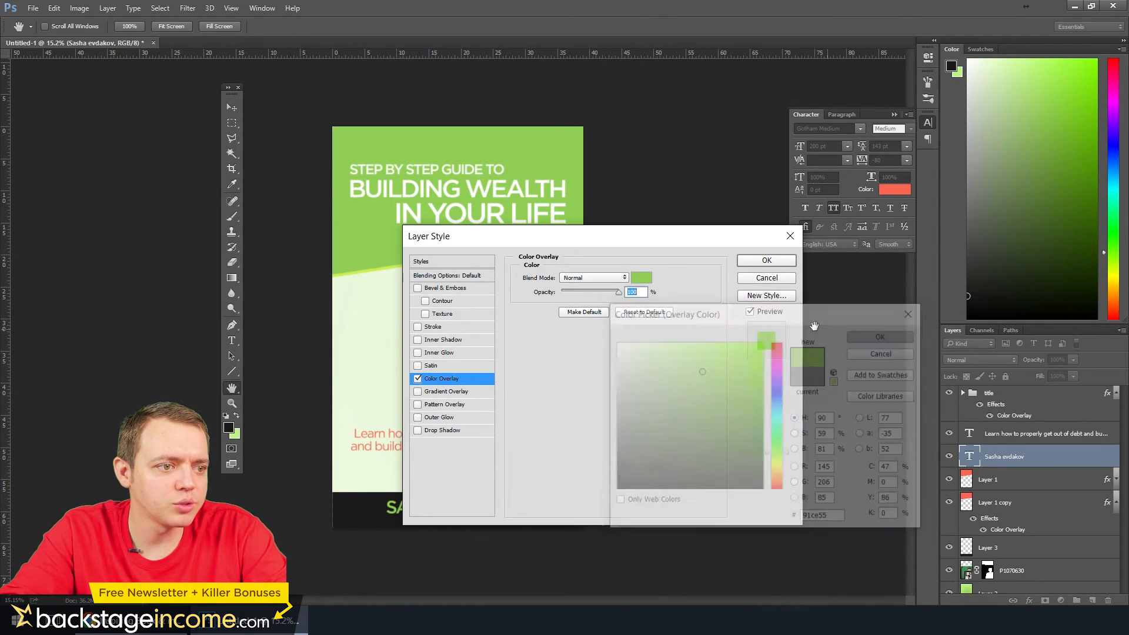
left_click(772, 260)
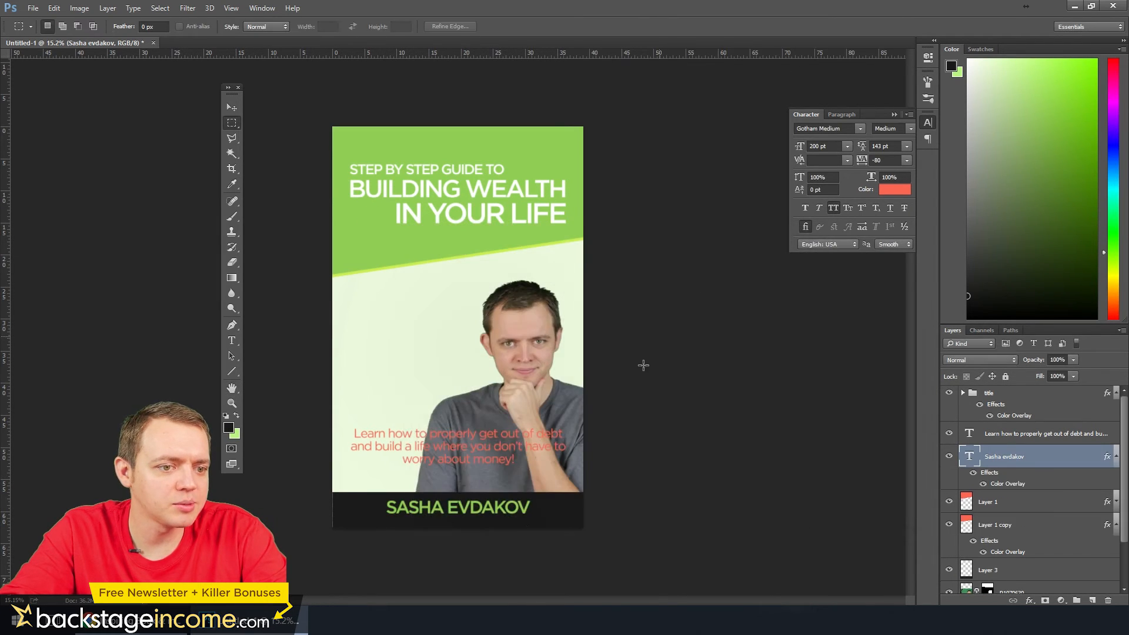
Nudge the author name slightly up within the black strip
left_click(230, 108)
key("ctrl+plus")
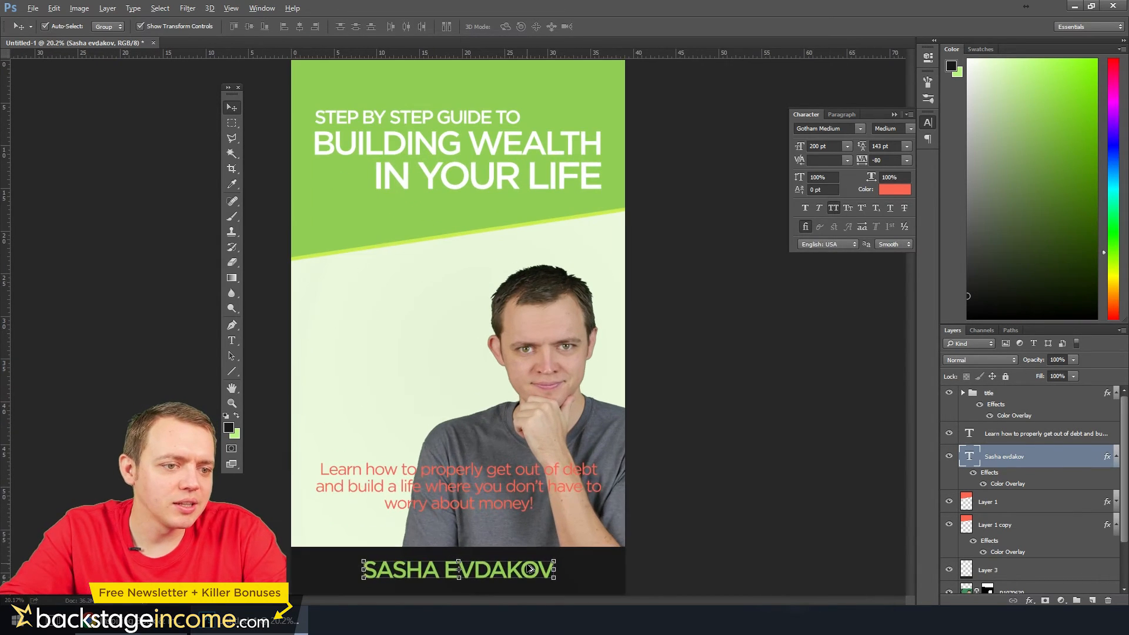
key("ctrl+minus")
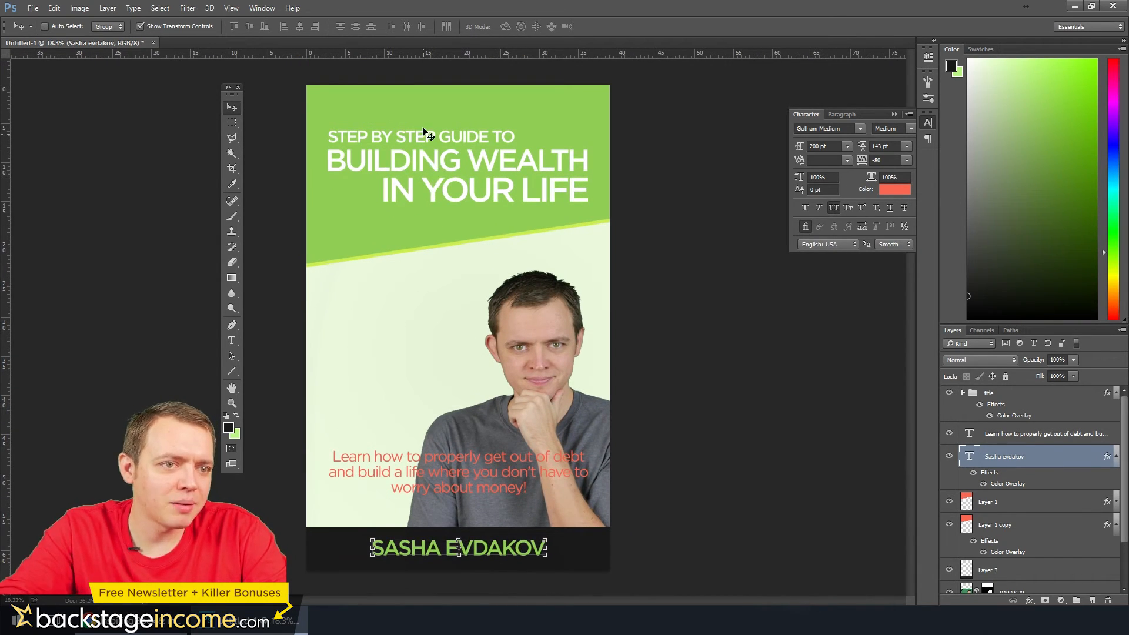
key("shift+Up")
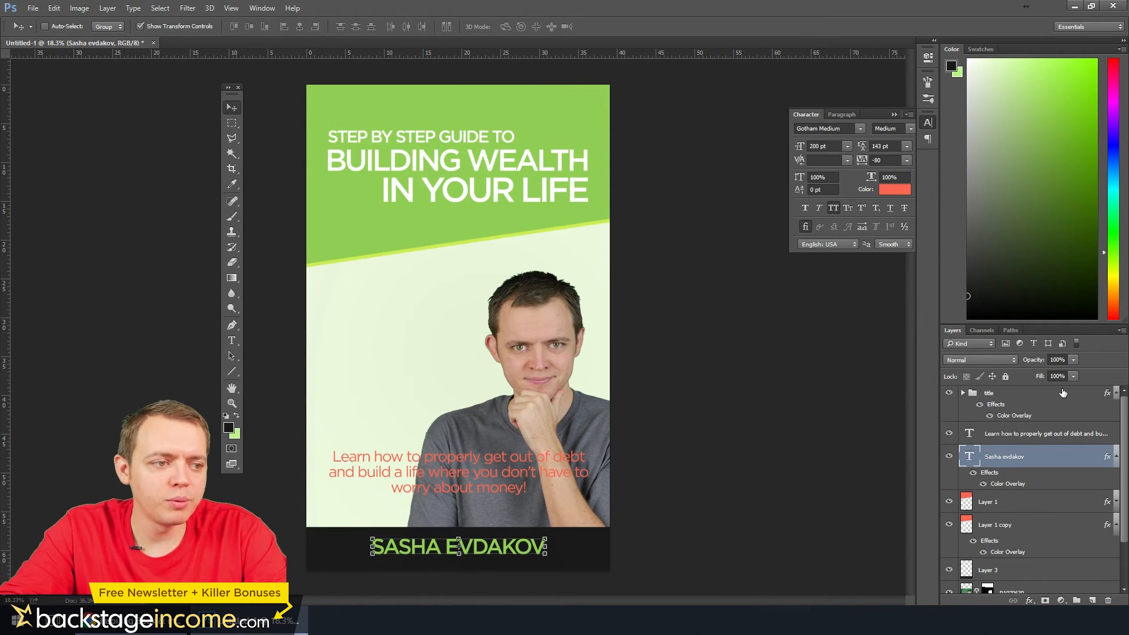
Nudge the title group slightly higher in the green block
left_click(1001, 394)
key("shift+Up")
key("shift+Up")
key("shift+Up")
key("shift+Up")
key("shift+Up")
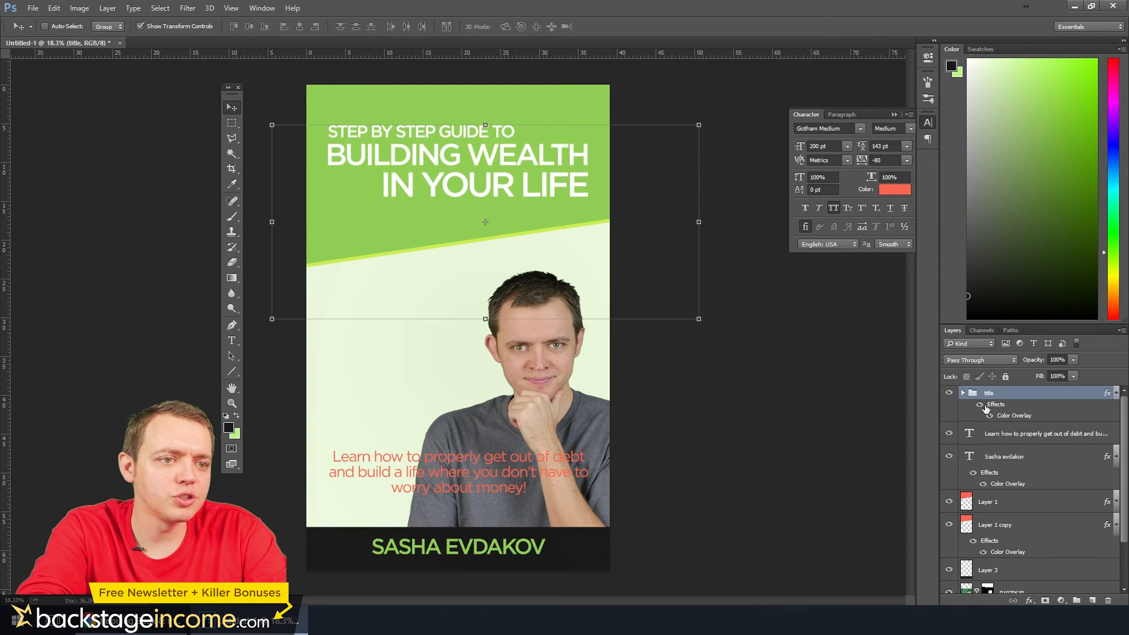
Nudge the title group up a touch more and add an empty layer directly above the photo layer
key("shift+Up")
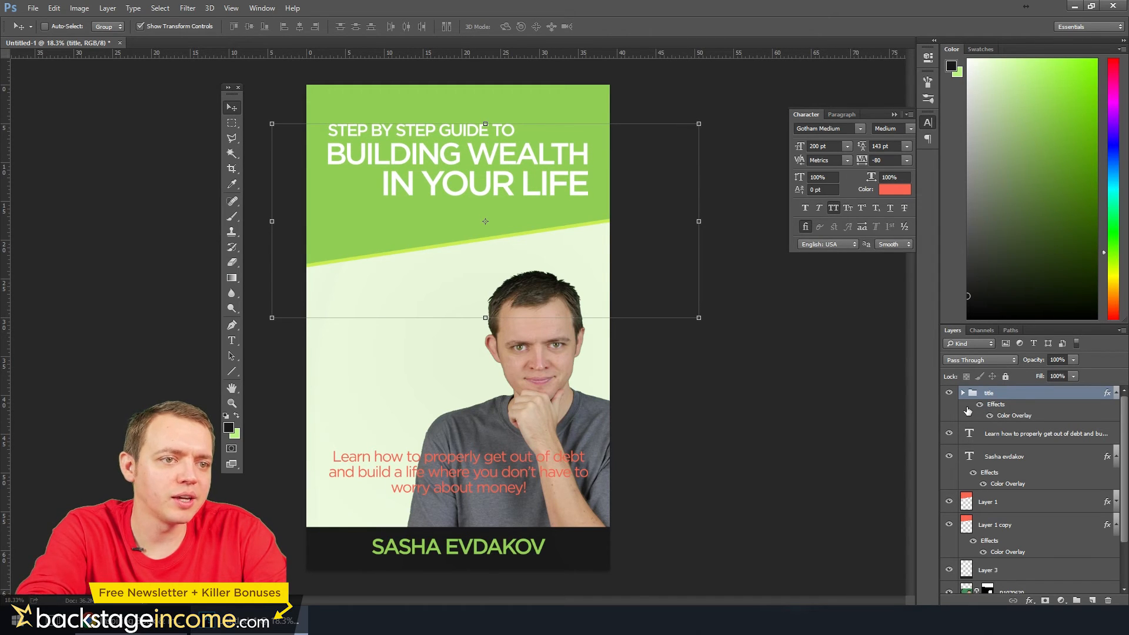
left_click(231, 343)
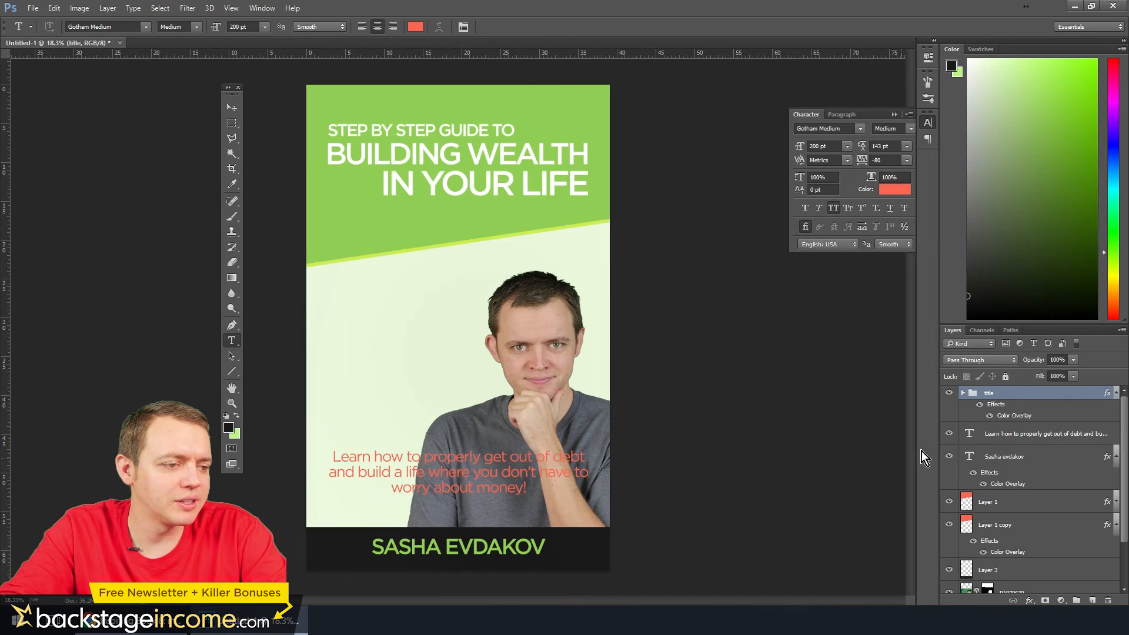
scroll(1029, 471, "down", 2)
left_click(999, 559)
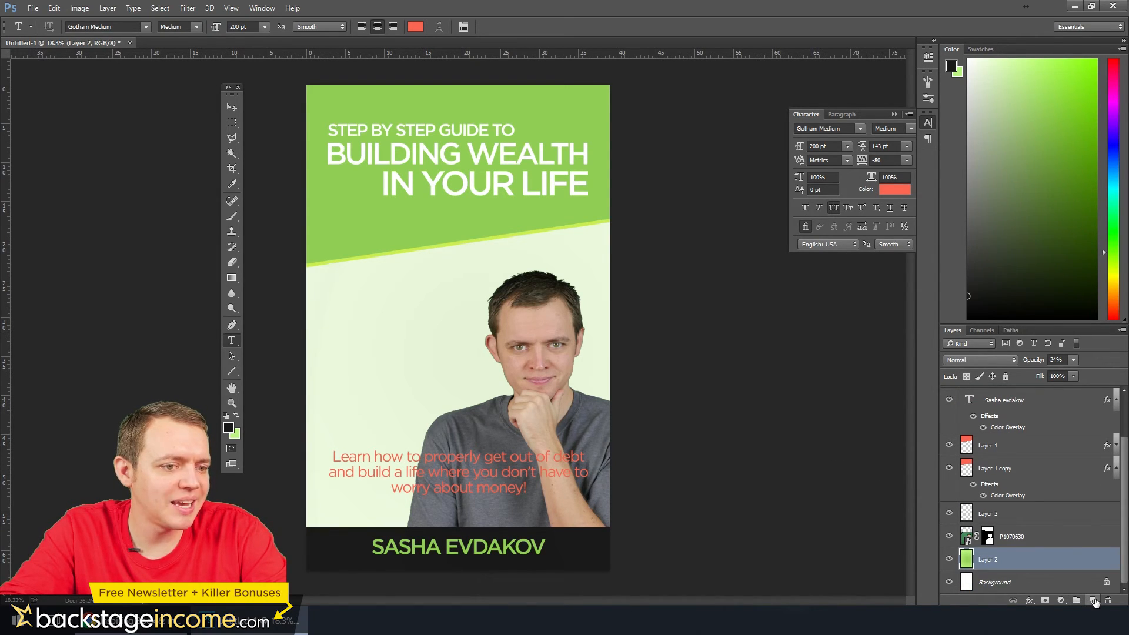
left_click(1093, 600)
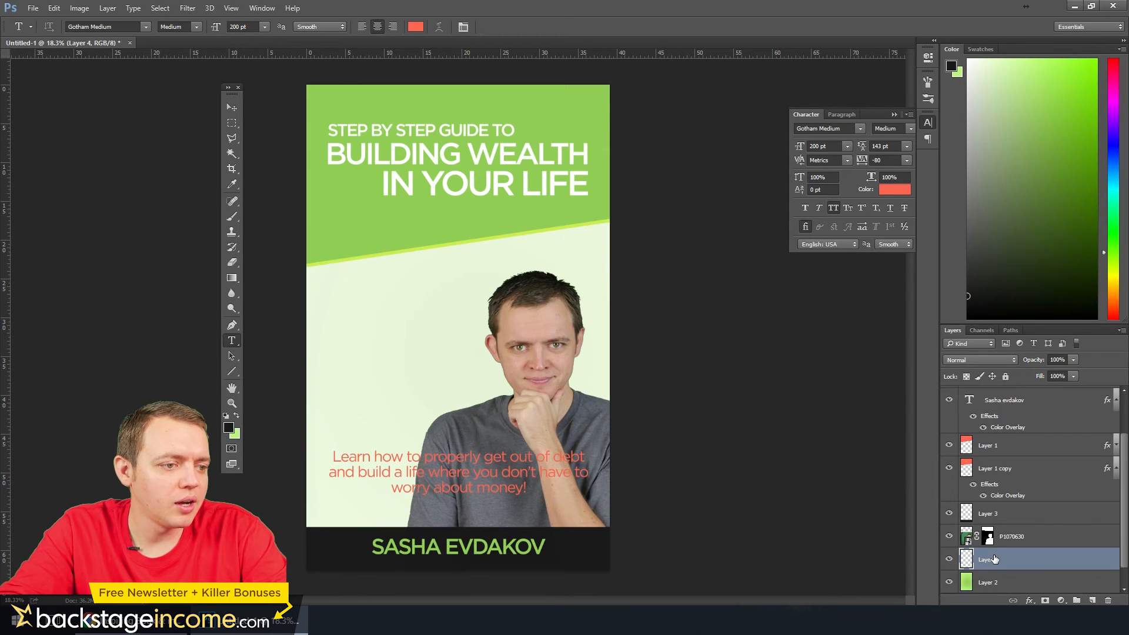
left_click_drag(994, 559, 992, 529)
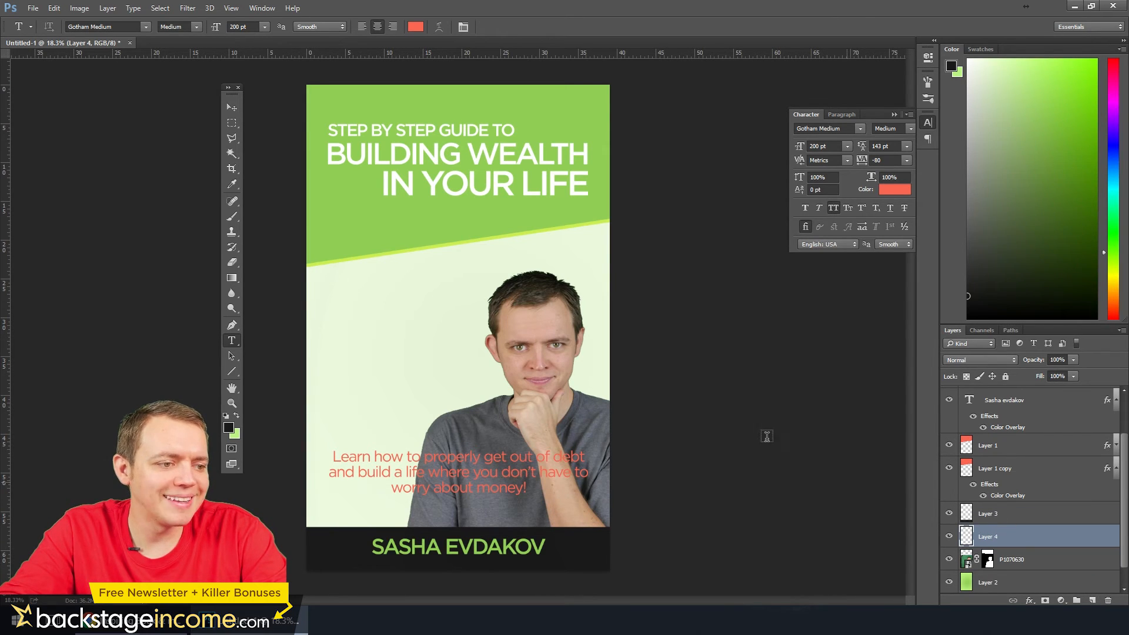
Draw a polygonal selection behind the tagline, wider than the cover, with a slanted upper edge and its lower edge inside the black strip
left_click(232, 138)
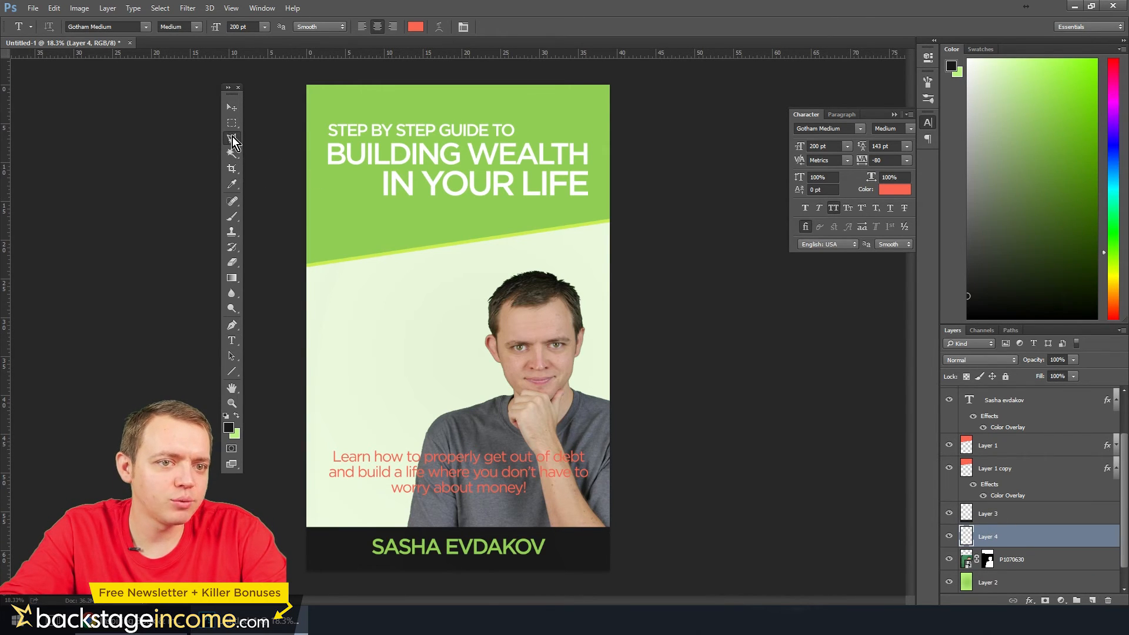
left_click(637, 438)
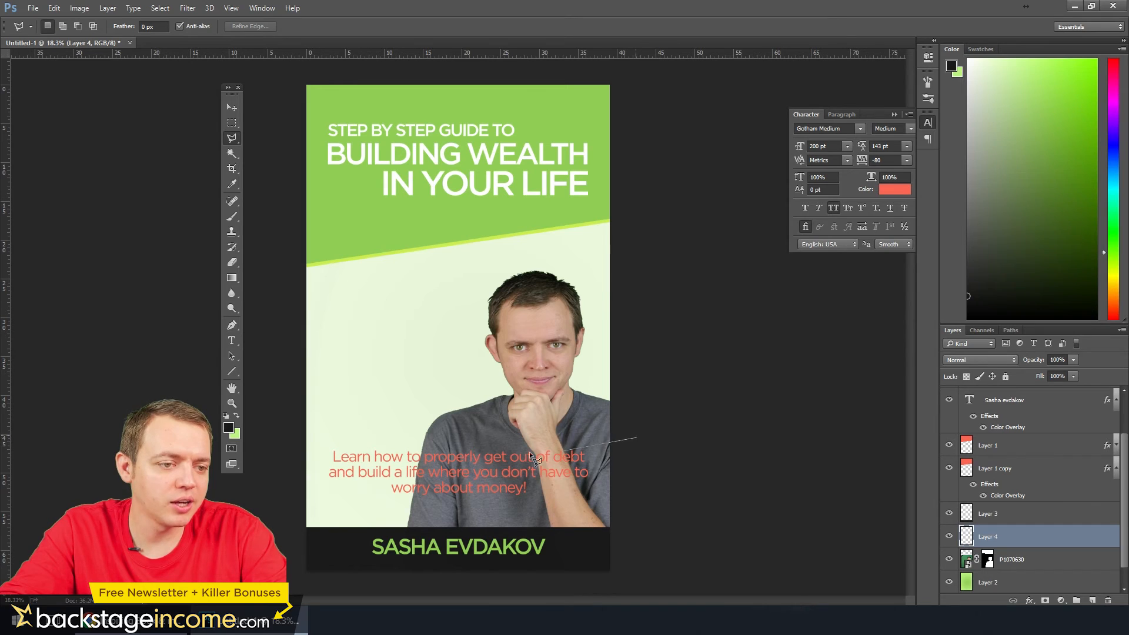
left_click(272, 471)
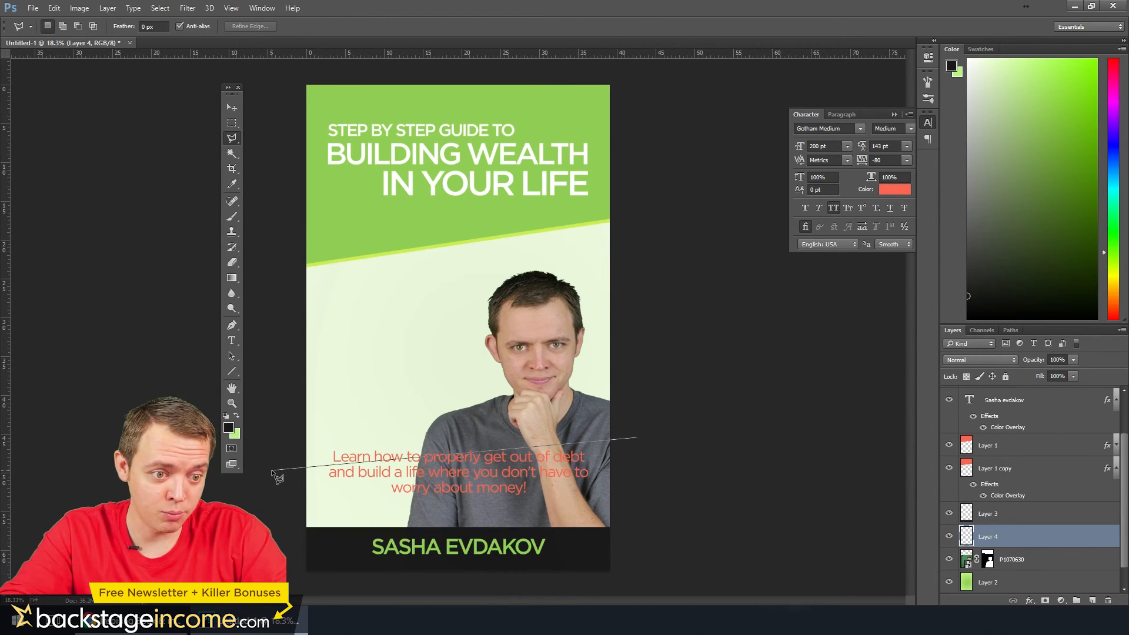
left_click(280, 545)
left_click(683, 561)
double_click(697, 479)
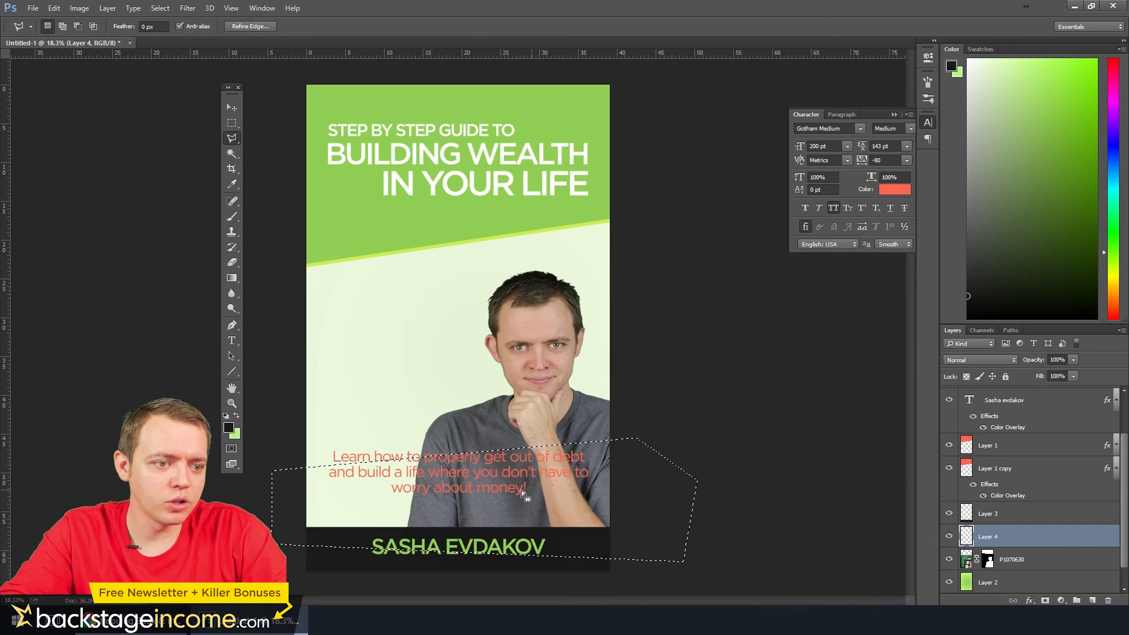
Paint the selected area on Layer 4 with the title block's green 91ce55 and clear the selection
left_click(229, 428)
left_click(361, 229)
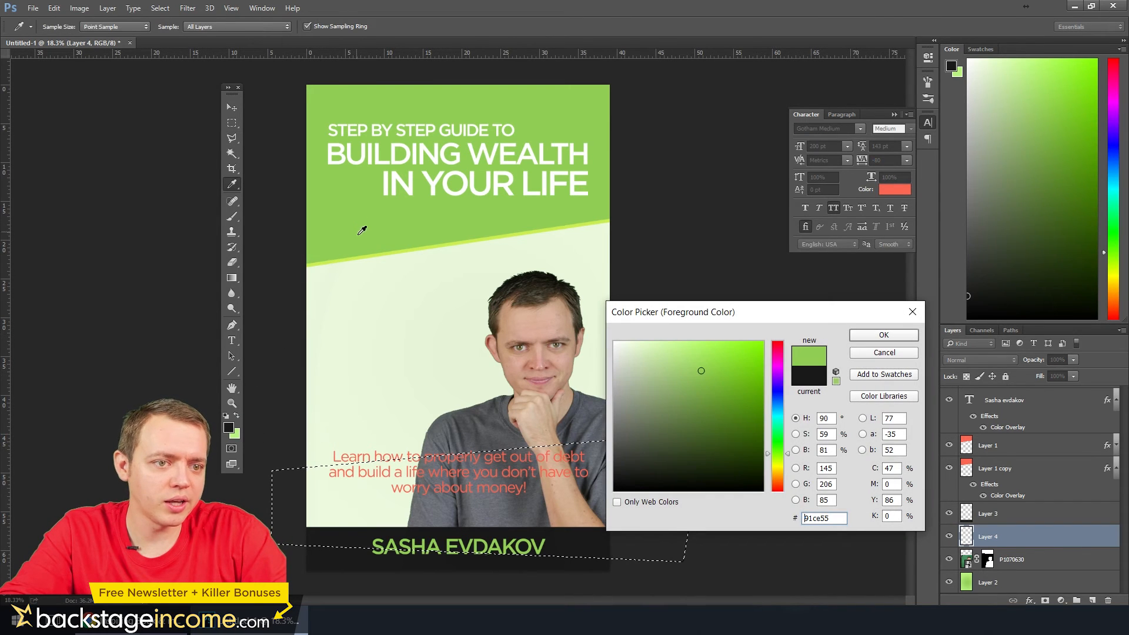
left_click(386, 249)
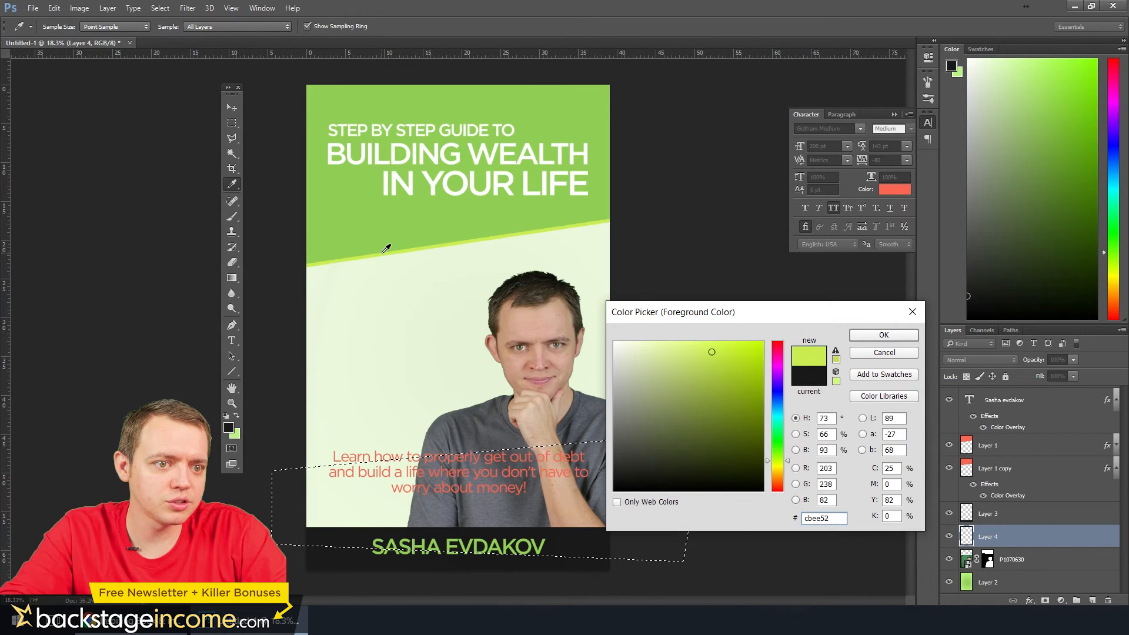
left_click(387, 241)
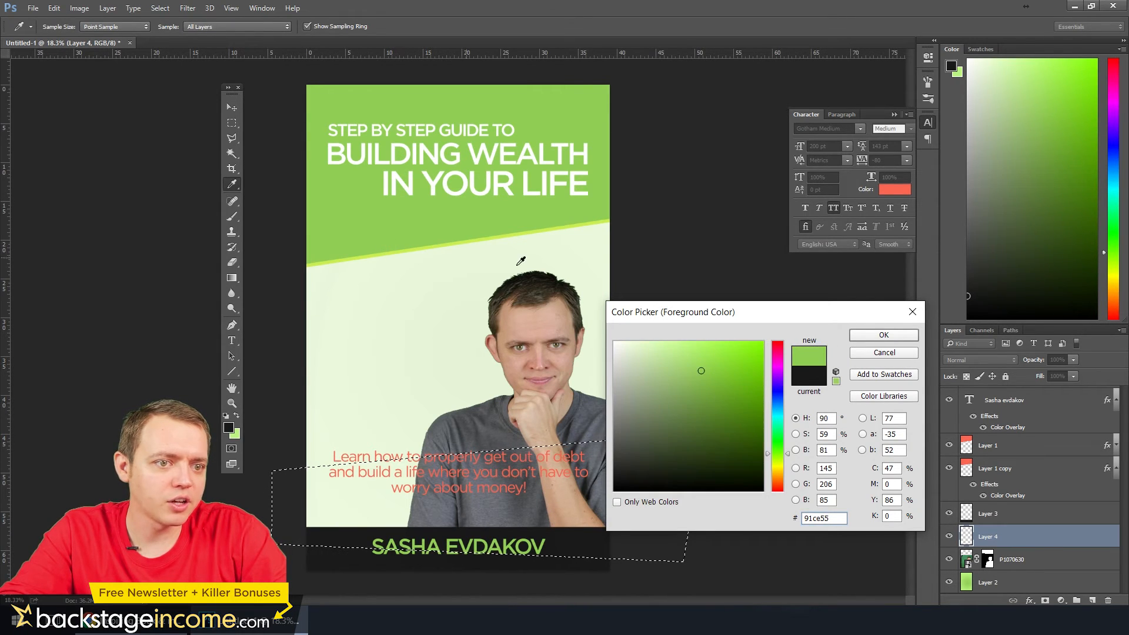
left_click(884, 335)
left_click(234, 221)
mouse_move(678, 491)
left_mouse_down()
mouse_move(237, 488)
mouse_move(71, 463)
mouse_move(35, 508)
left_mouse_up()
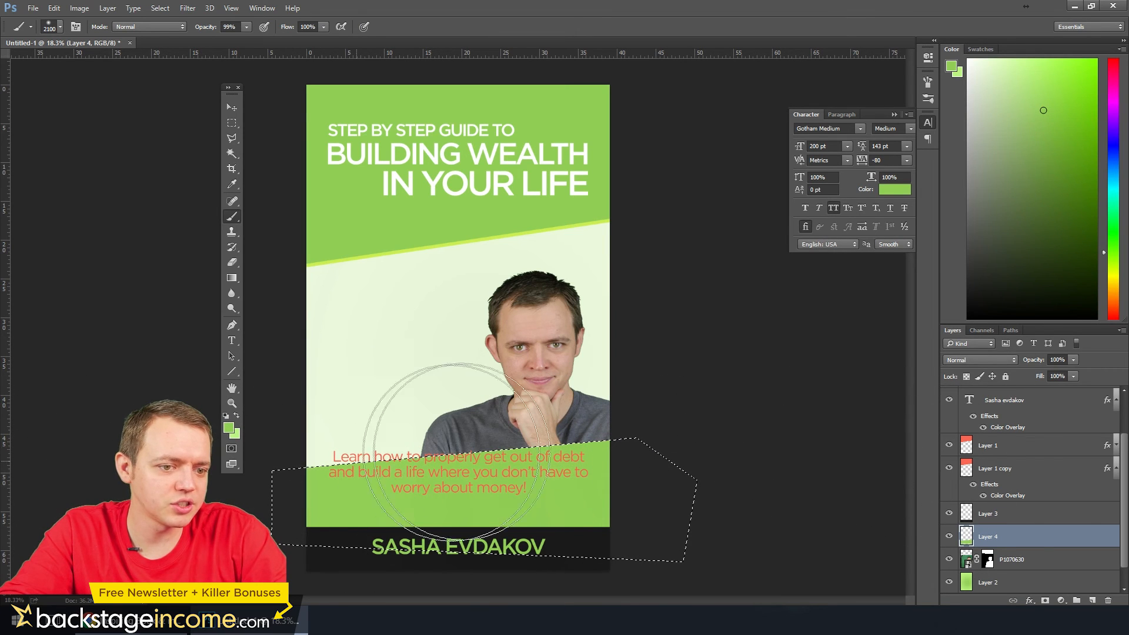
key("ctrl+d")
Shift the slanted green band up and back down until its upper edge sits just behind the tagline's first line
left_click(232, 108)
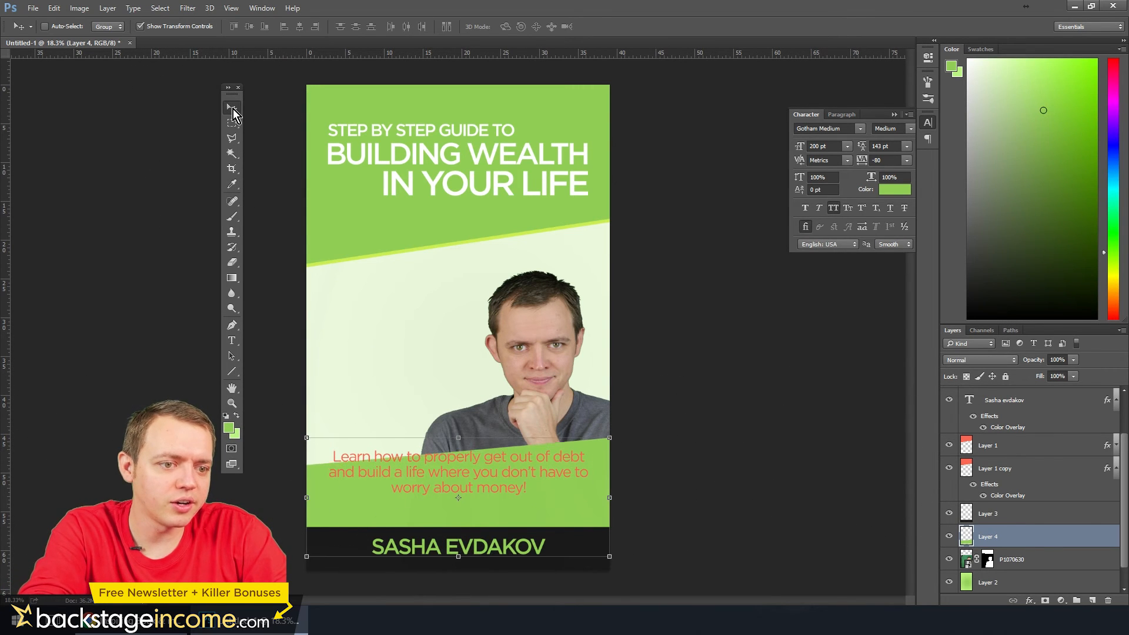
key("shift+Up")
key("shift+Up")
key("shift+Up")
key("shift+Up")
key("shift+Up")
key("shift+Up")
key("shift+Up")
key("shift+Up")
key("shift+Up")
key("shift+Up")
key("shift+Up")
key("shift+Up")
key("shift+Up")
key("shift+Up")
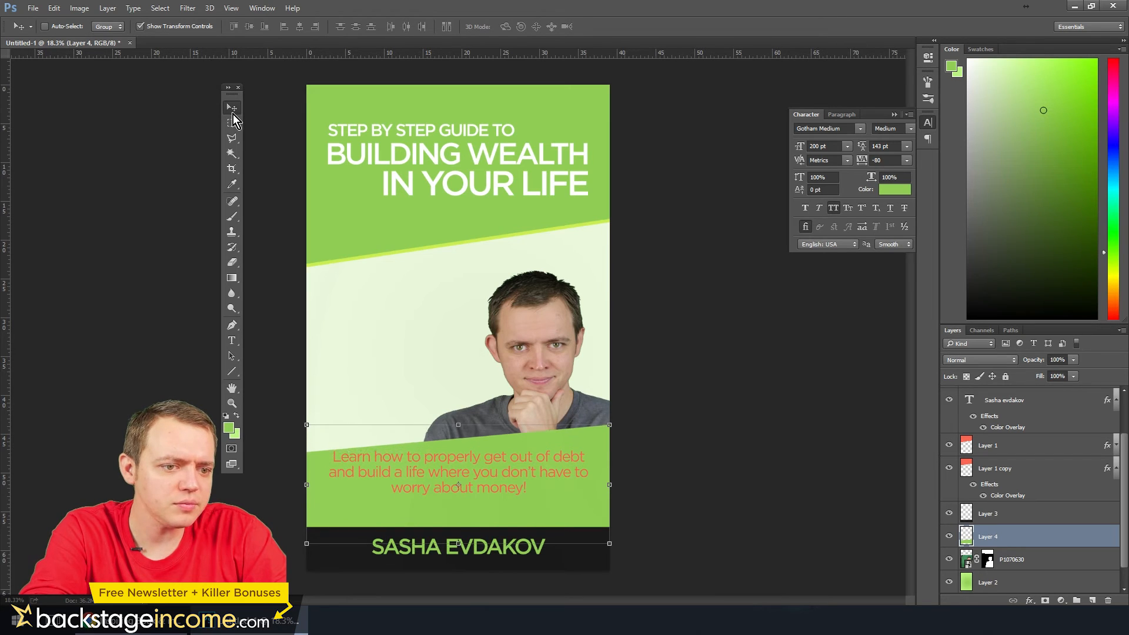
key("shift+Down")
key("shift+Down")
key("shift+Down")
key("shift+Down")
key("shift+Down")
key("shift+Down")
key("shift+Down")
key("shift+Down")
key("shift+Down")
key("shift+Down")
key("shift+Down")
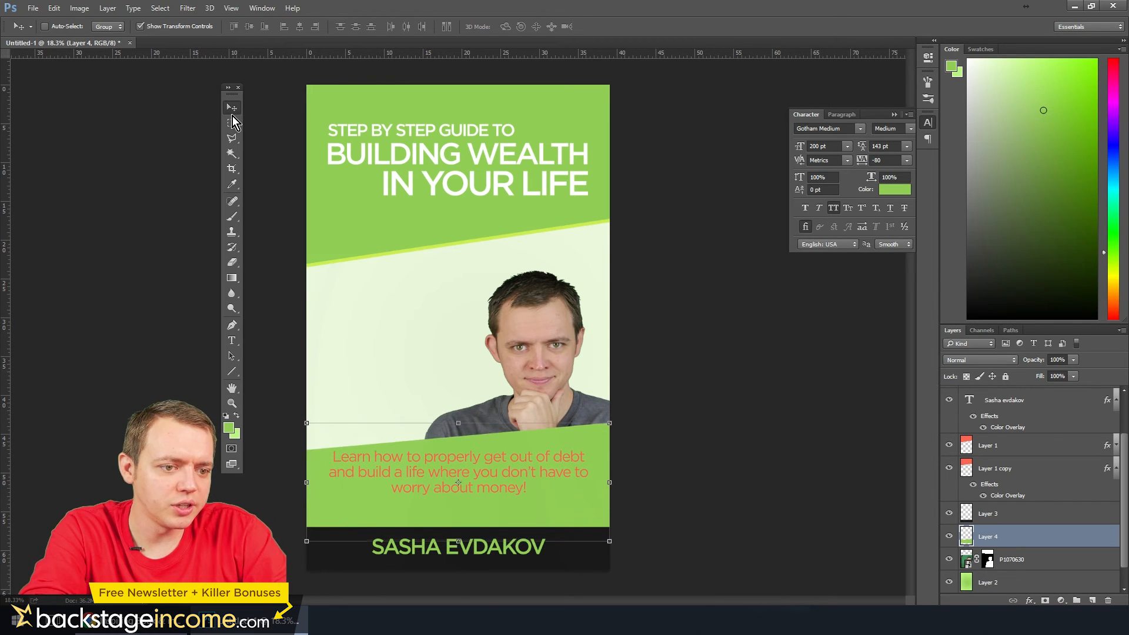
key("shift+Down")
key("shift+Down")
key("shift+Down")
key("shift+Down")
key("shift+Down")
key("shift+Down")
key("shift+Down")
key("shift+Down")
key("shift+Down")
key("shift+Down")
key("shift+Down")
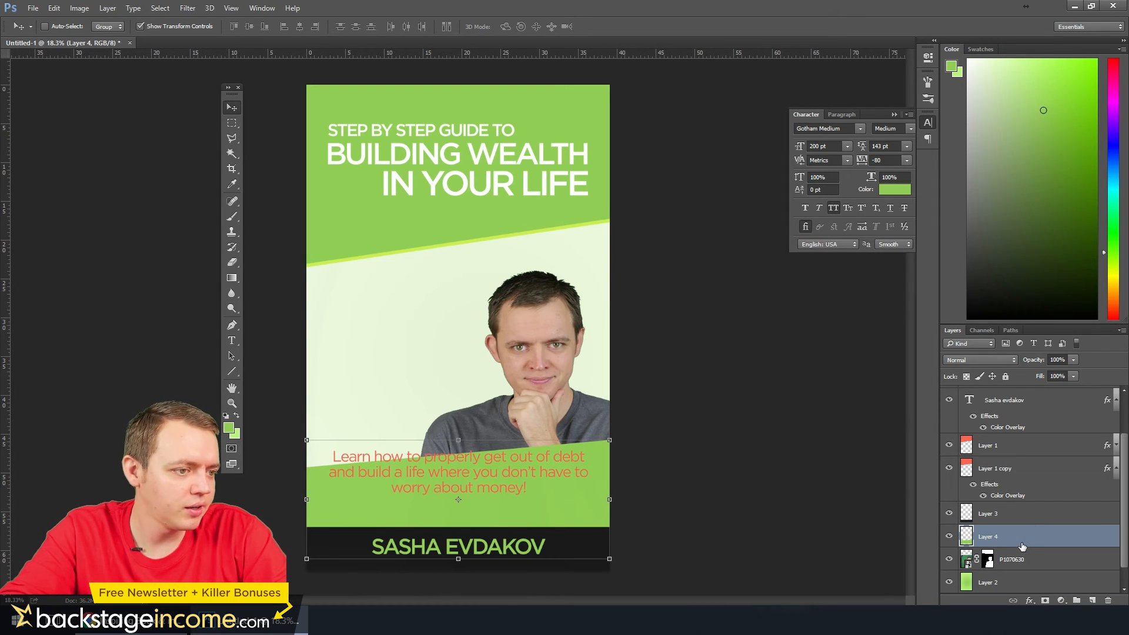
Move the tagline text down so all its lines lie inside the green band
scroll(1023, 518, "up", 2)
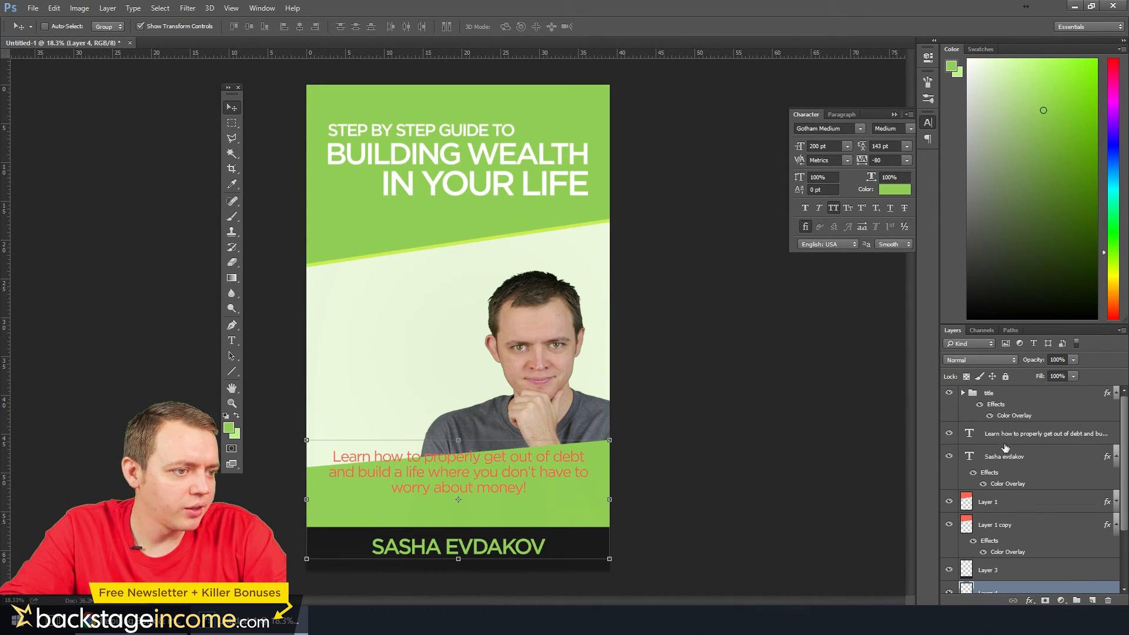
left_click(1006, 441)
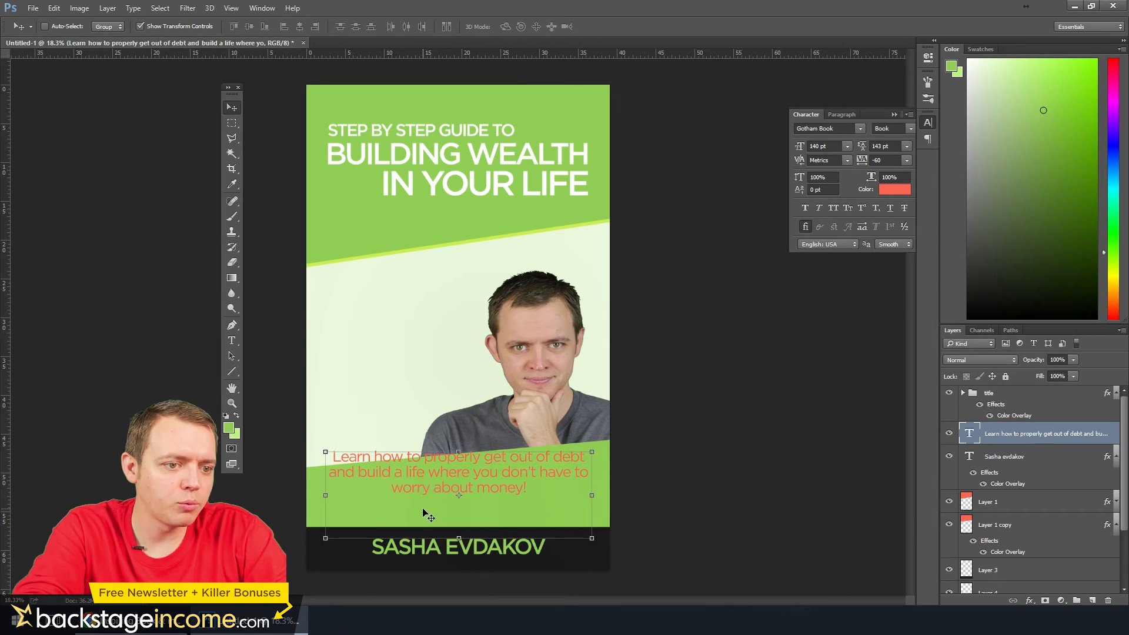
key("shift+Down")
key("shift+Down")
key("shift+Down")
key("shift+Down")
key("shift+Down")
key("shift+Down")
key("shift+Down")
key("shift+Down")
key("shift+Down")
key("shift+Down")
key("shift+Down")
key("shift+Down")
key("shift+Down")
key("shift+Down")
key("shift+Down")
key("shift+Down")
key("shift+Down")
key("shift+Down")
key("shift+Down")
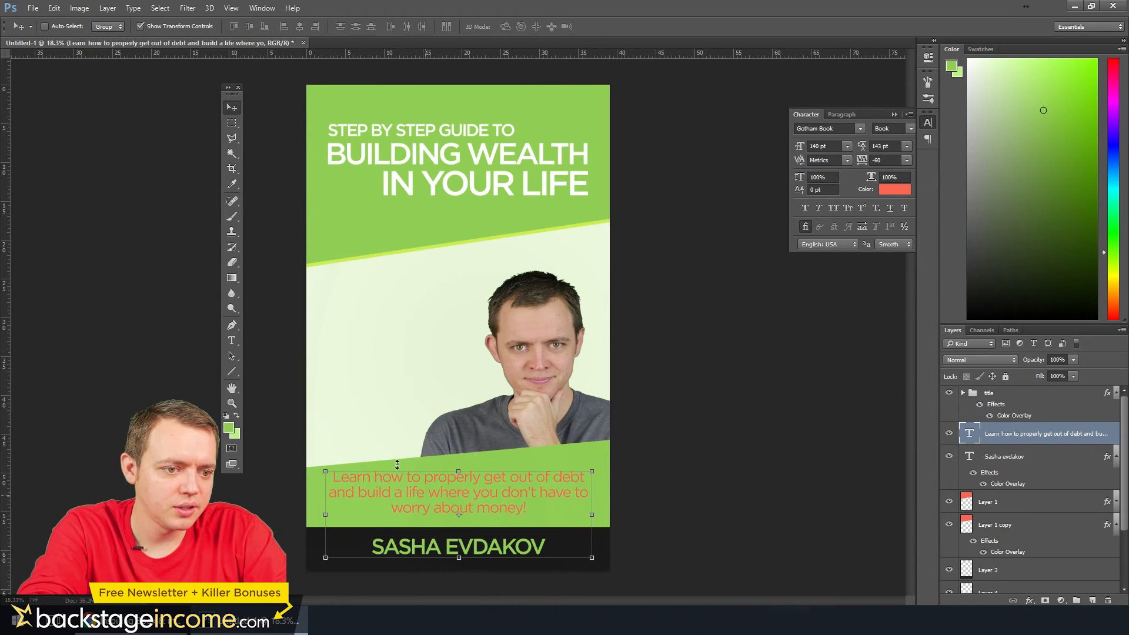
Set the whole tagline's font size to 112 pt and lower the text within the green band
left_click(232, 340)
left_click(441, 475)
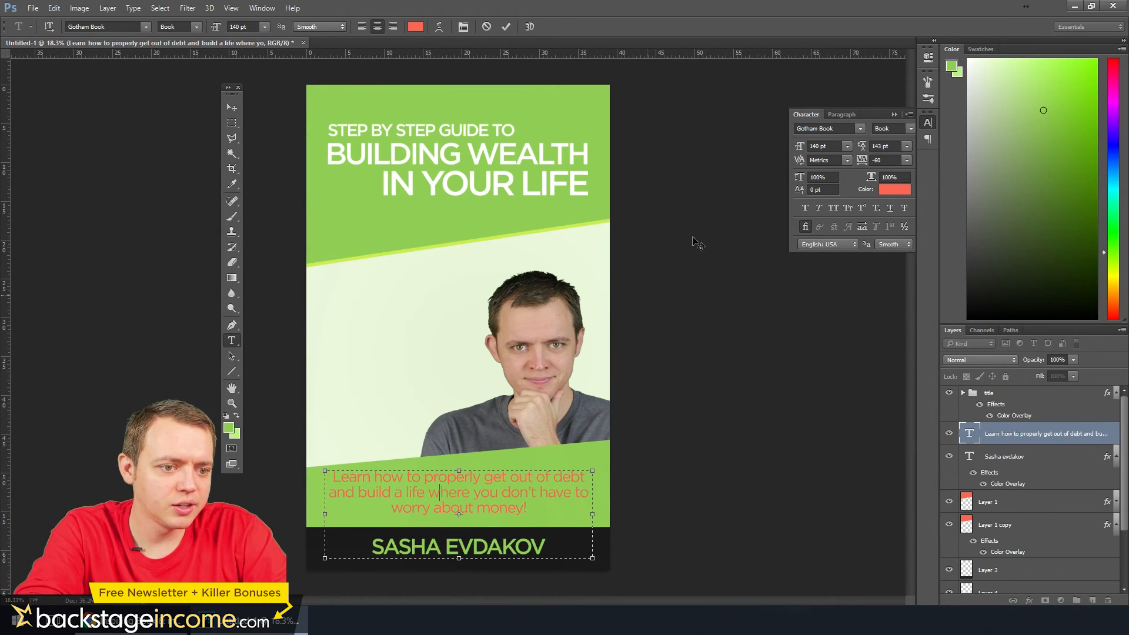
key("ctrl+a")
left_click(820, 146)
scroll(830, 147, "down", 20)
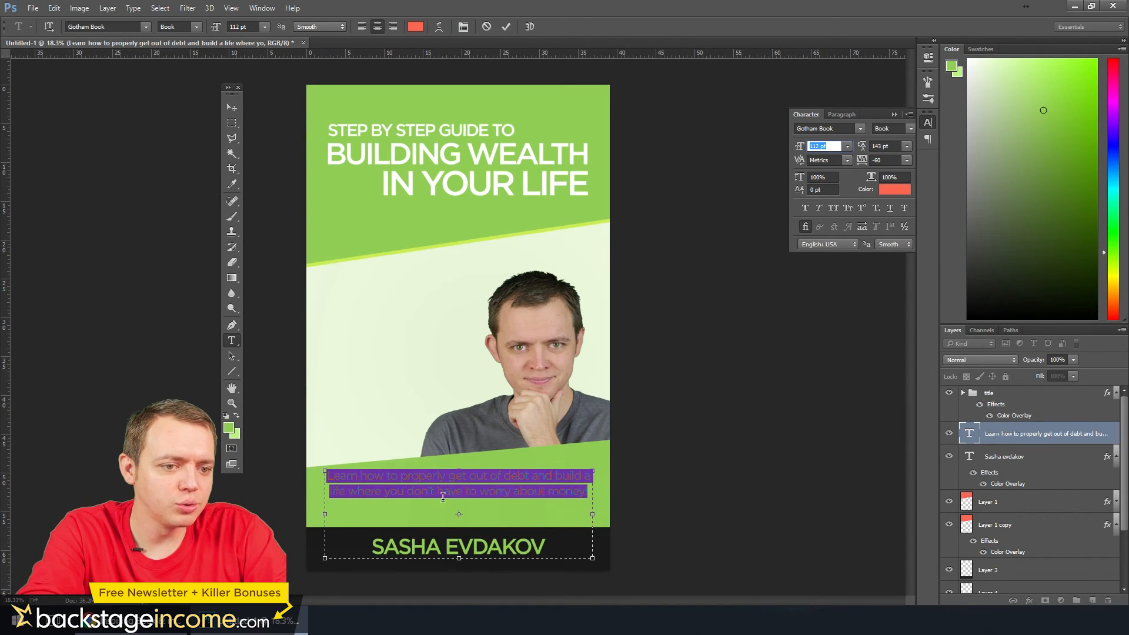
left_click(234, 108)
key("shift+Down")
key("shift+Down")
key("shift+Down")
key("shift+Down")
key("shift+Down")
key("shift+Down")
key("shift+Down")
key("shift+Down")
key("shift+Down")
key("shift+Down")
key("shift+Down")
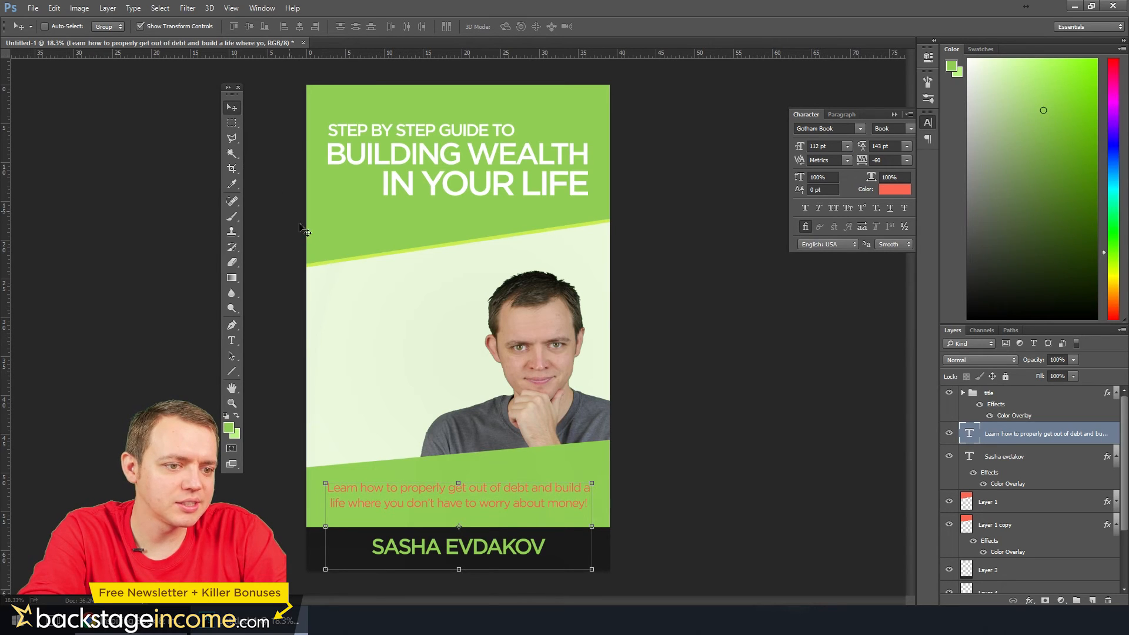
Nudge Layer 4's green band slightly down behind the tagline
left_click(995, 515)
scroll(994, 539, "down", 3)
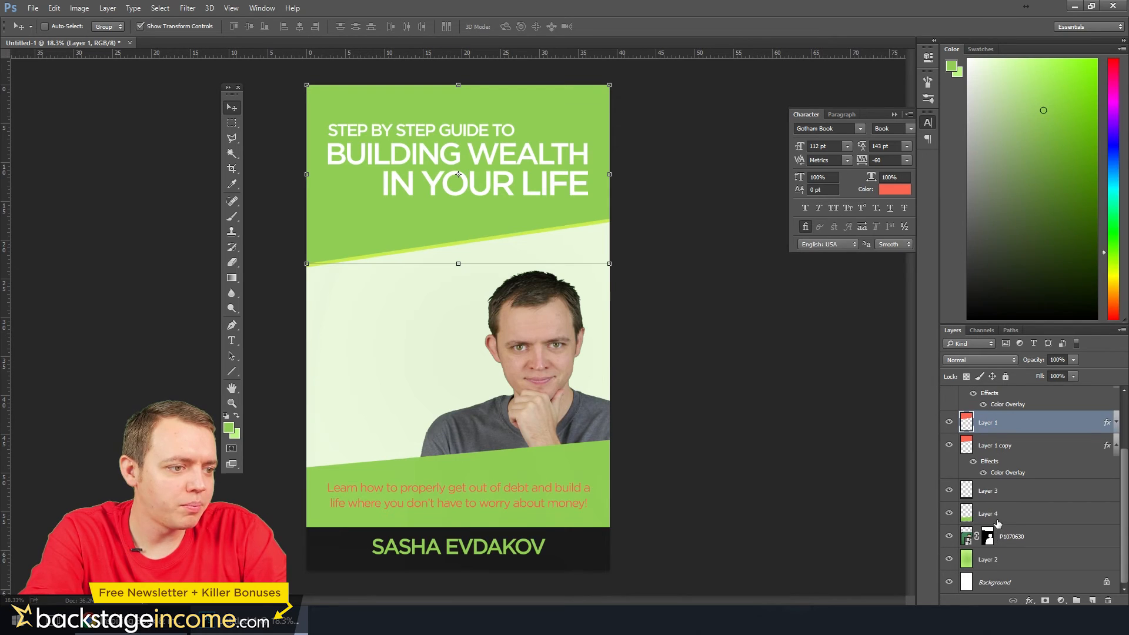
left_click(998, 515)
key("shift+Down")
key("shift+Down")
key("shift+Down")
key("shift+Down")
key("shift+Down")
key("shift+Down")
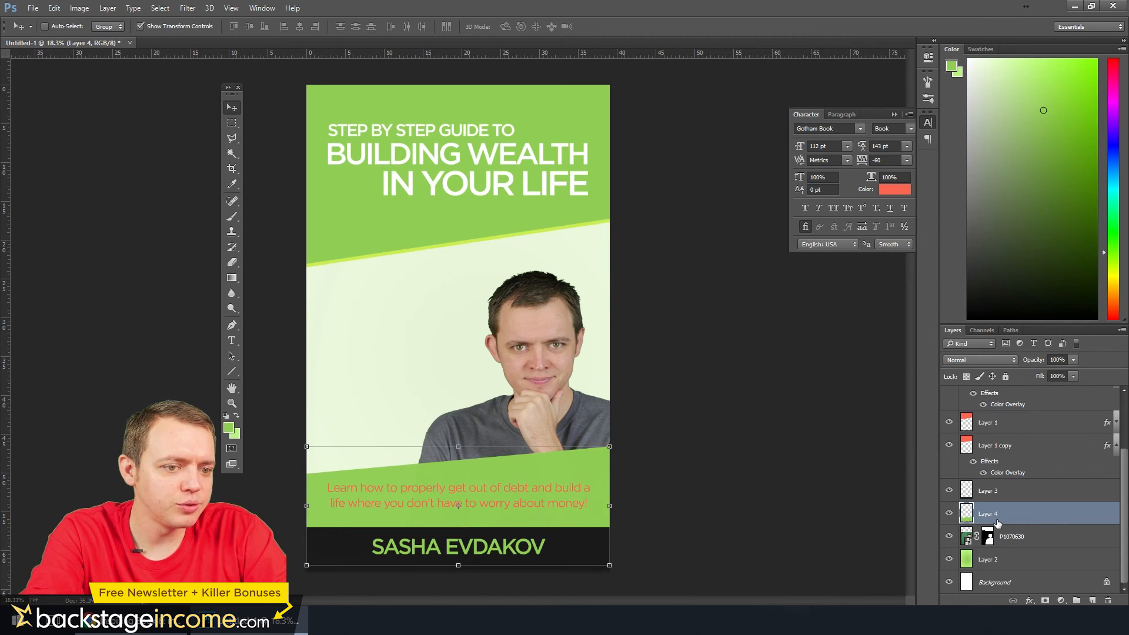
Rotate the green band by 2.99° and scale it to about 107% so it spans the cover's full width
left_click_drag(631, 450, 635, 448)
key("shift+Down")
key("shift+Down")
key("shift+Down")
key("shift+Down")
key("shift+Down")
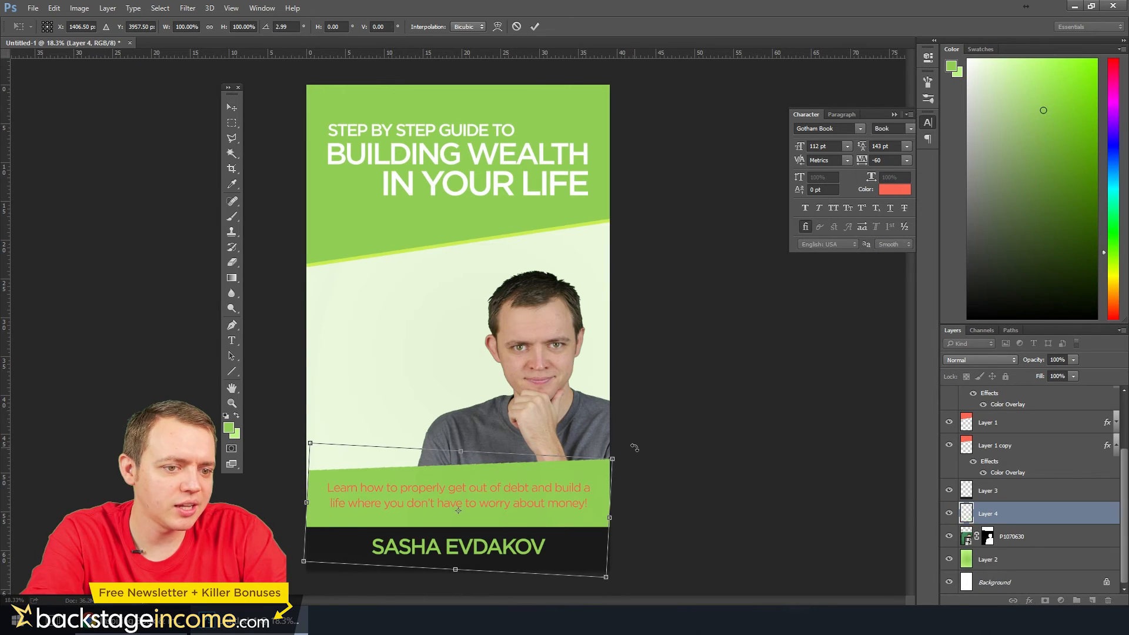
left_click_drag(310, 443, 301, 441)
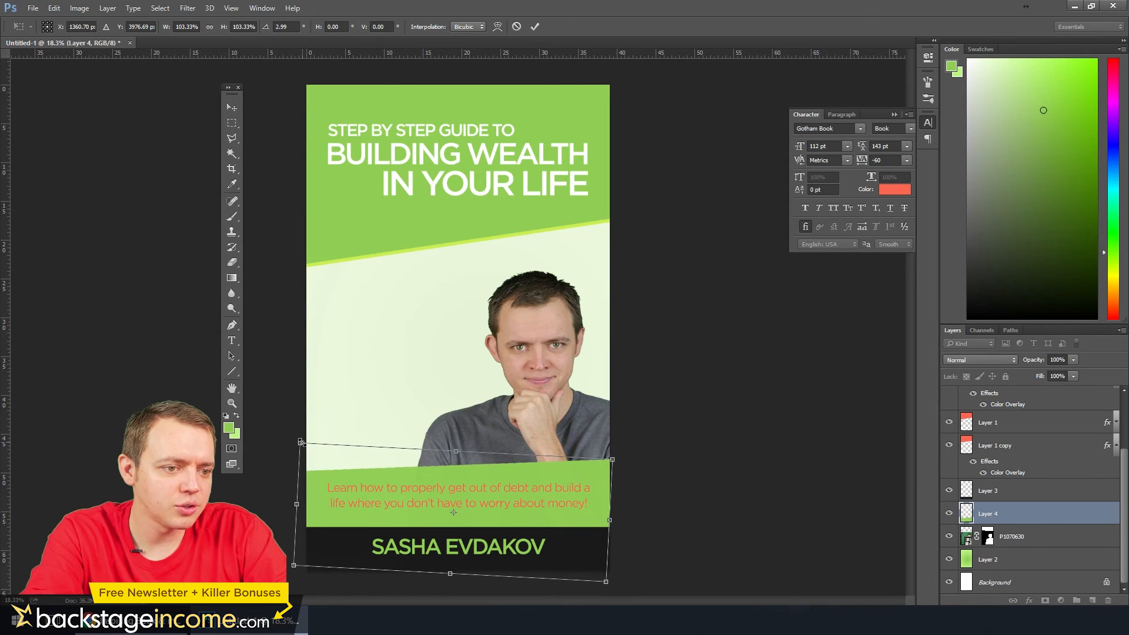
key("shift+Down")
left_click_drag(614, 462, 624, 461)
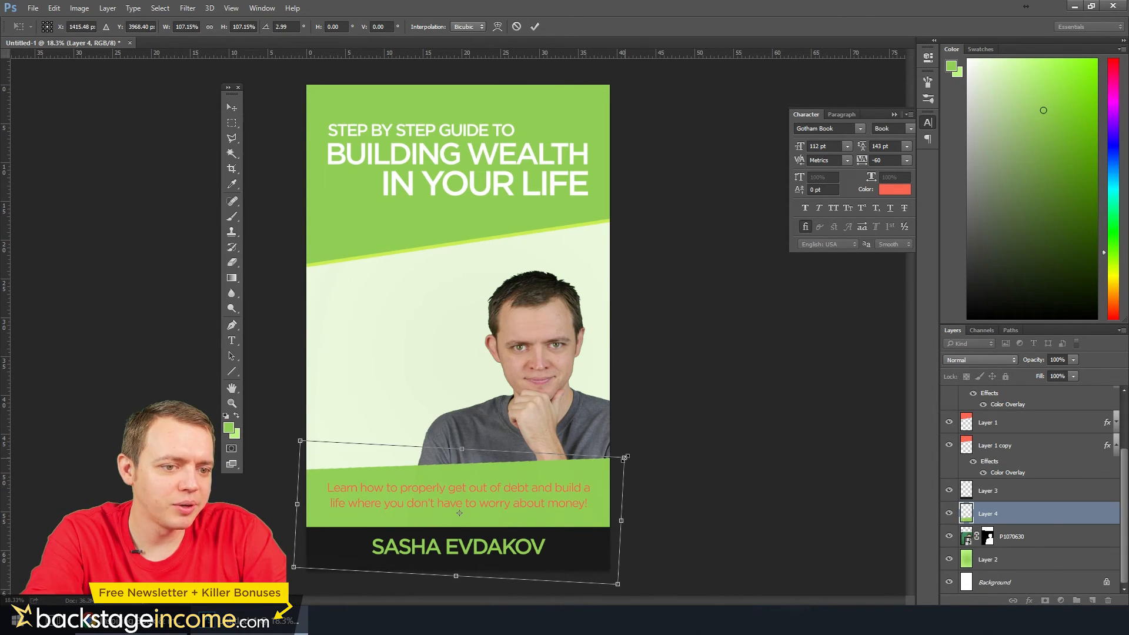
key("shift+Down")
key("Return")
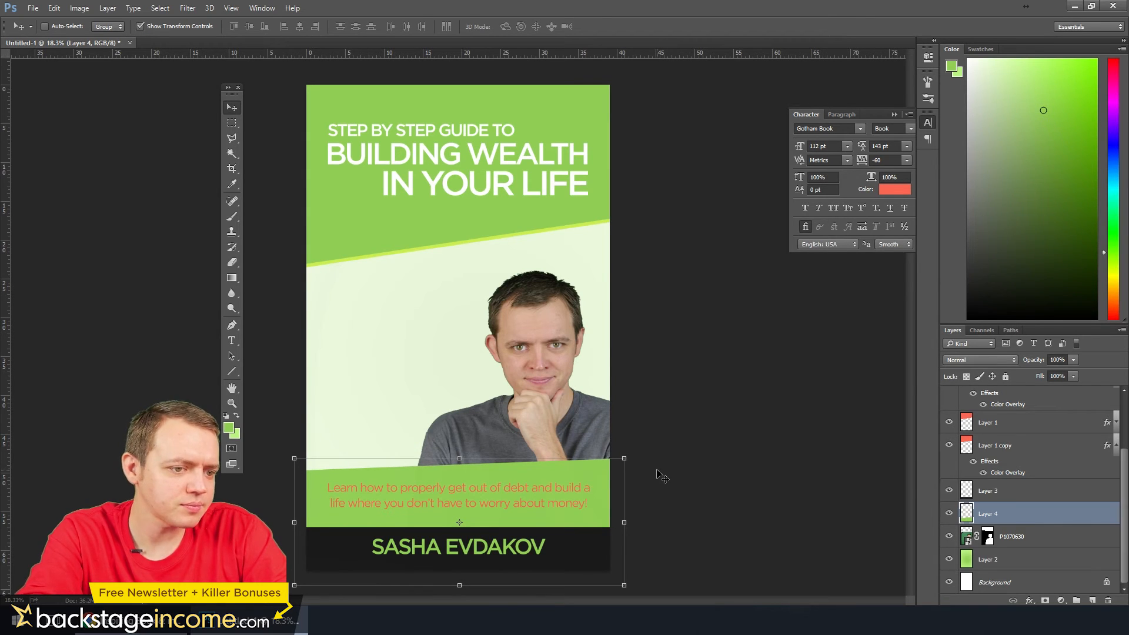
Hide and show Layer 4 to compare the cover without the green band, and nudge the band slightly higher
left_click(237, 126)
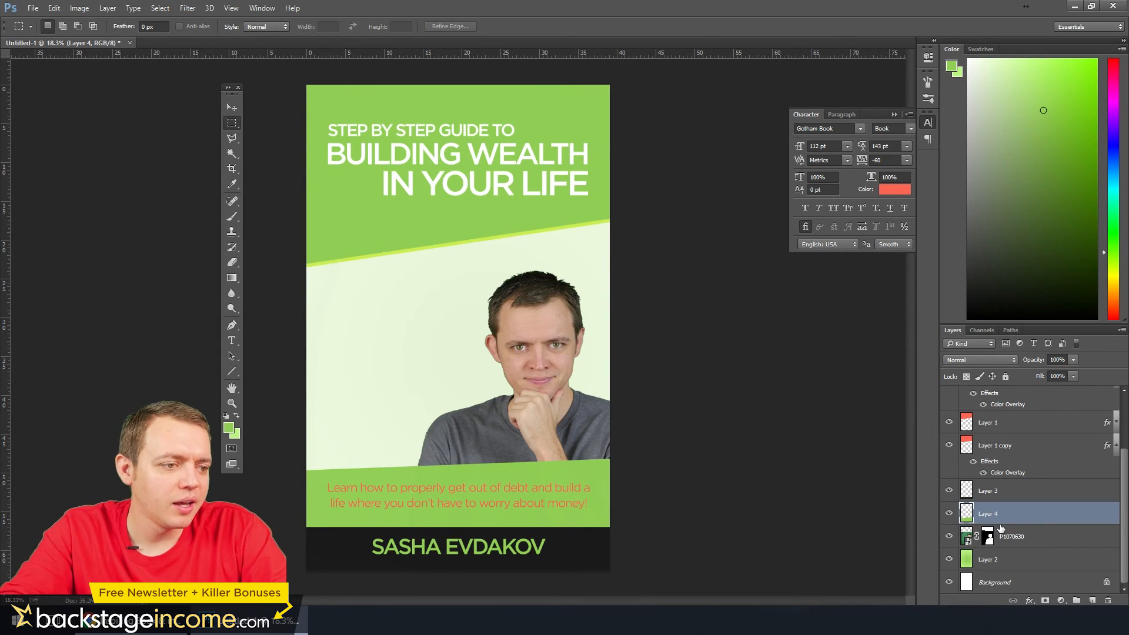
left_click(949, 513)
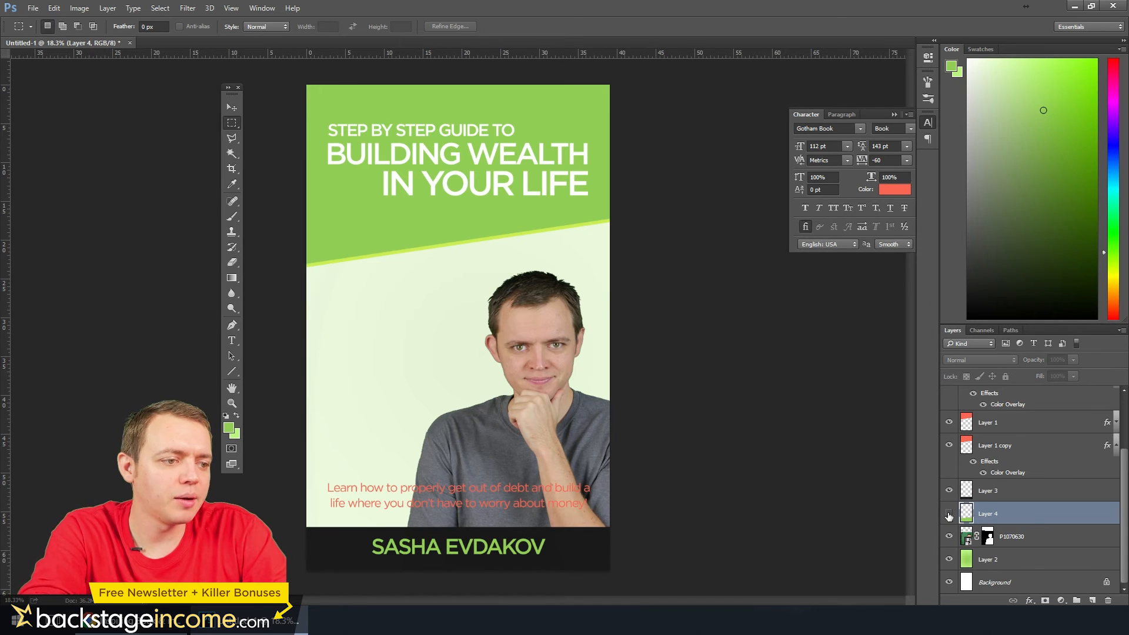
left_click(948, 513)
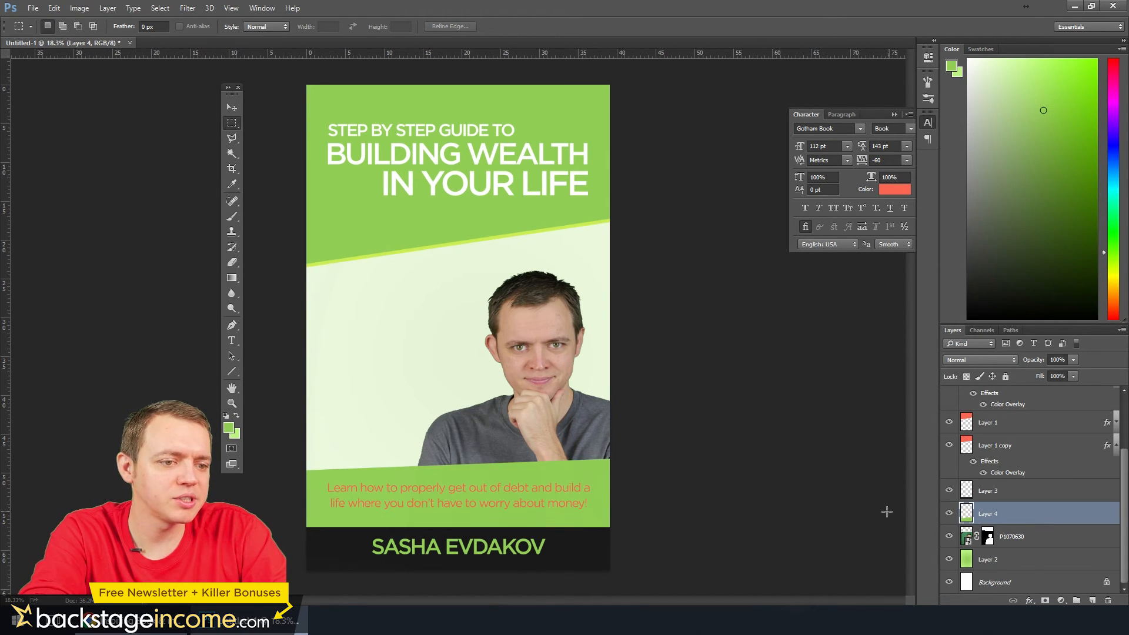
left_click(231, 108)
key("shift+Up")
key("shift+Up")
key("shift+Up")
key("shift+Up")
key("shift+Up")
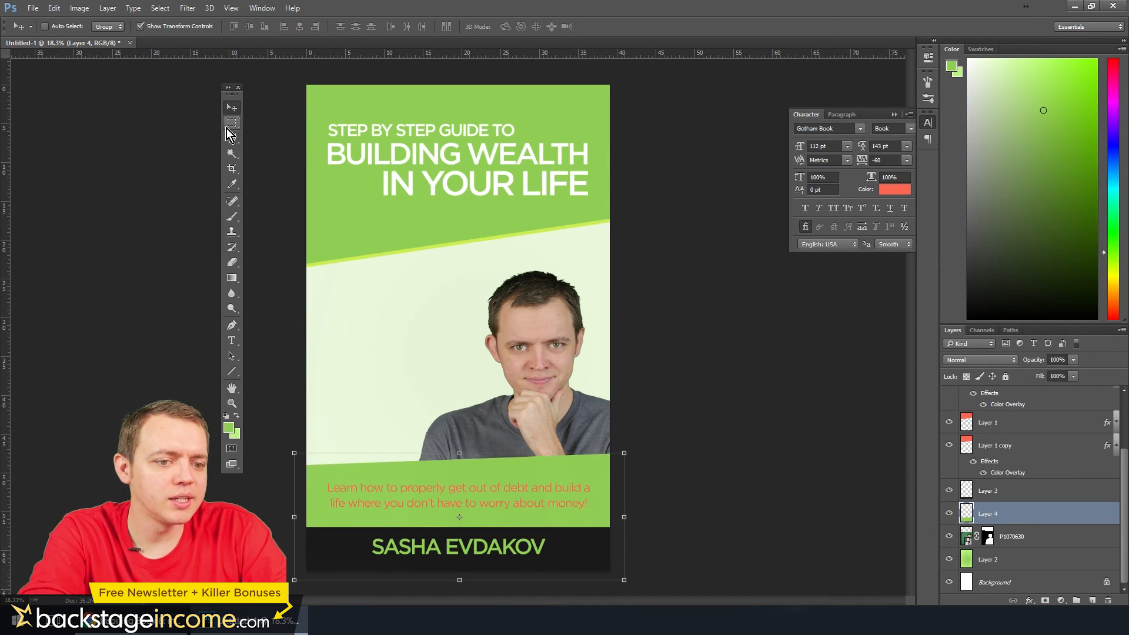
Delete the slanted upper part of the green band with a rectangular selection, leaving a level edge just above the tagline
left_click(232, 123)
left_click_drag(295, 419, 693, 469)
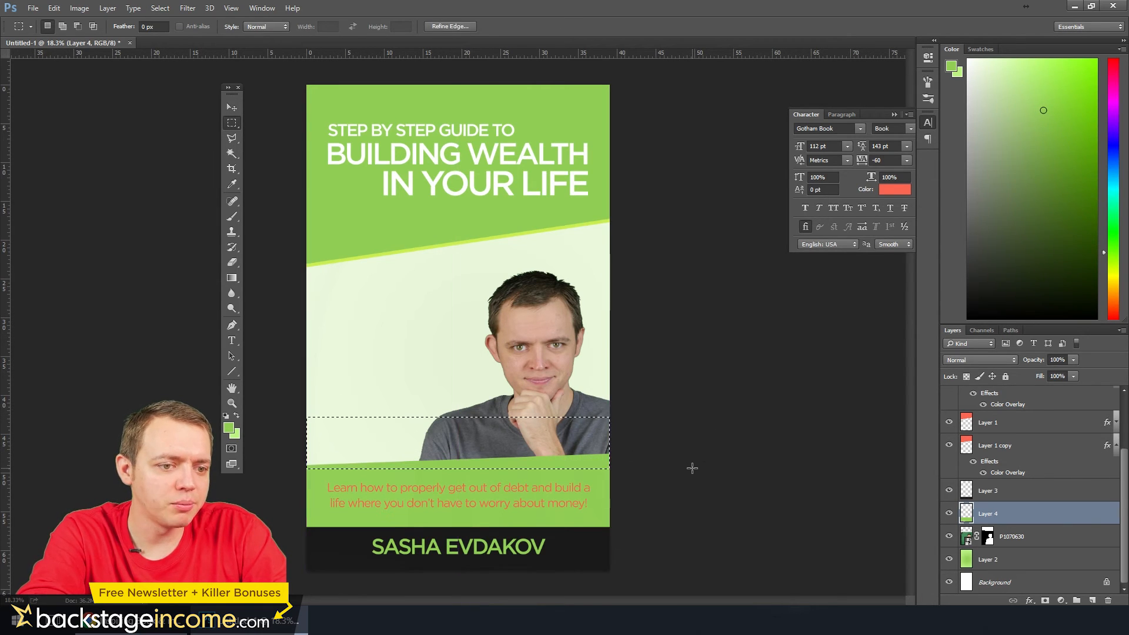
key("Delete")
key("ctrl+d")
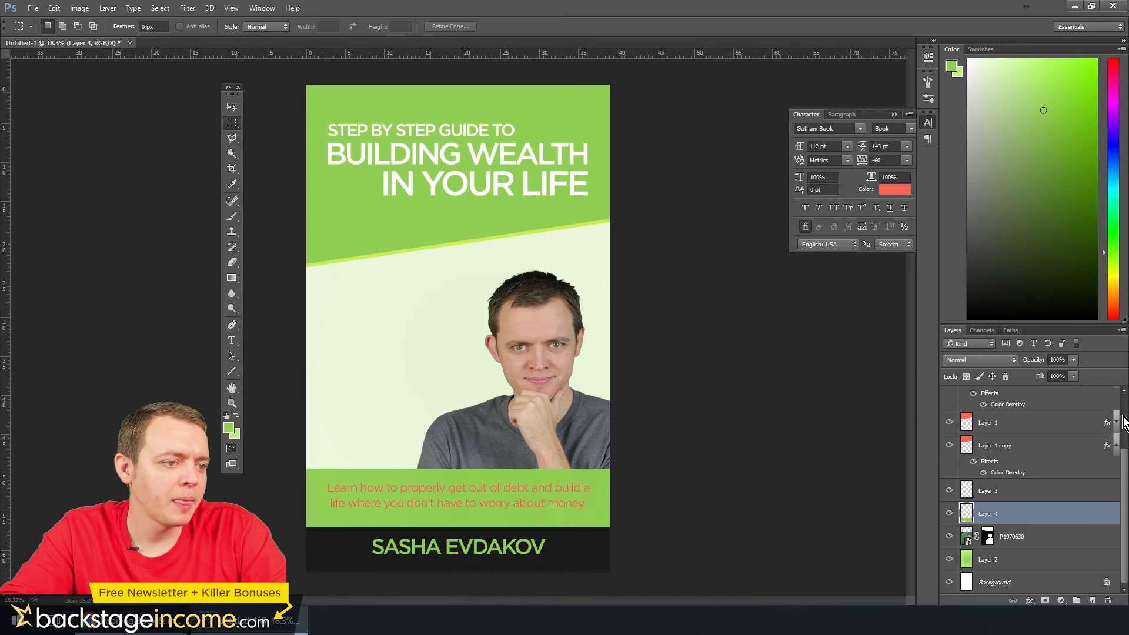
Give the tagline text layer a Color Overlay in the near-black #191a19 sampled from the author strip
scroll(1058, 456, "up", 3)
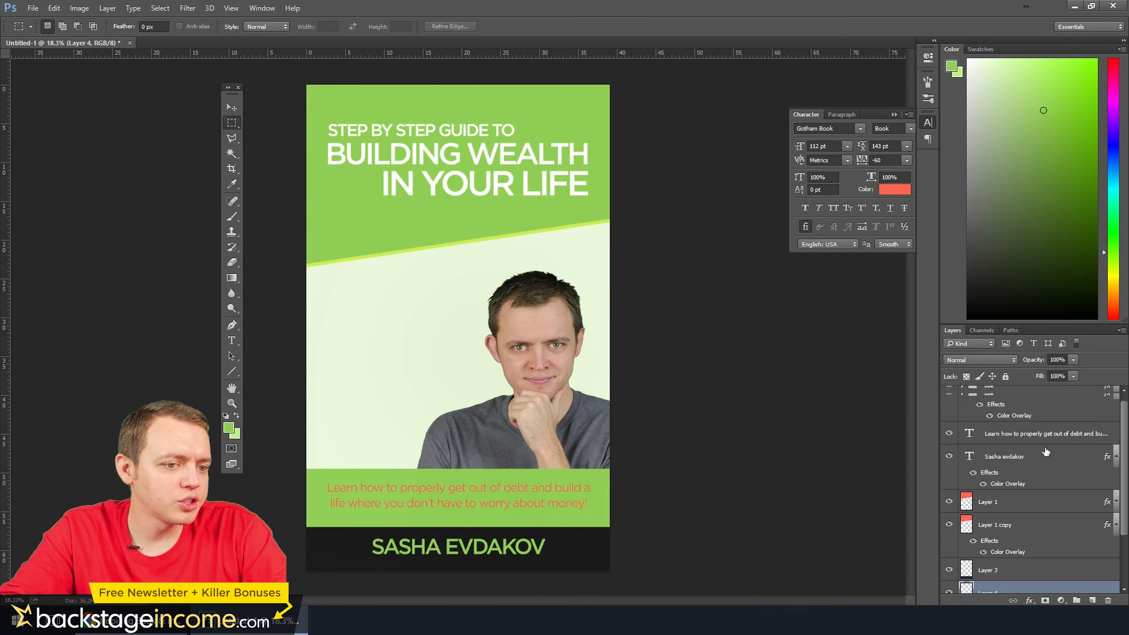
right_click(1019, 437)
left_click(758, 21)
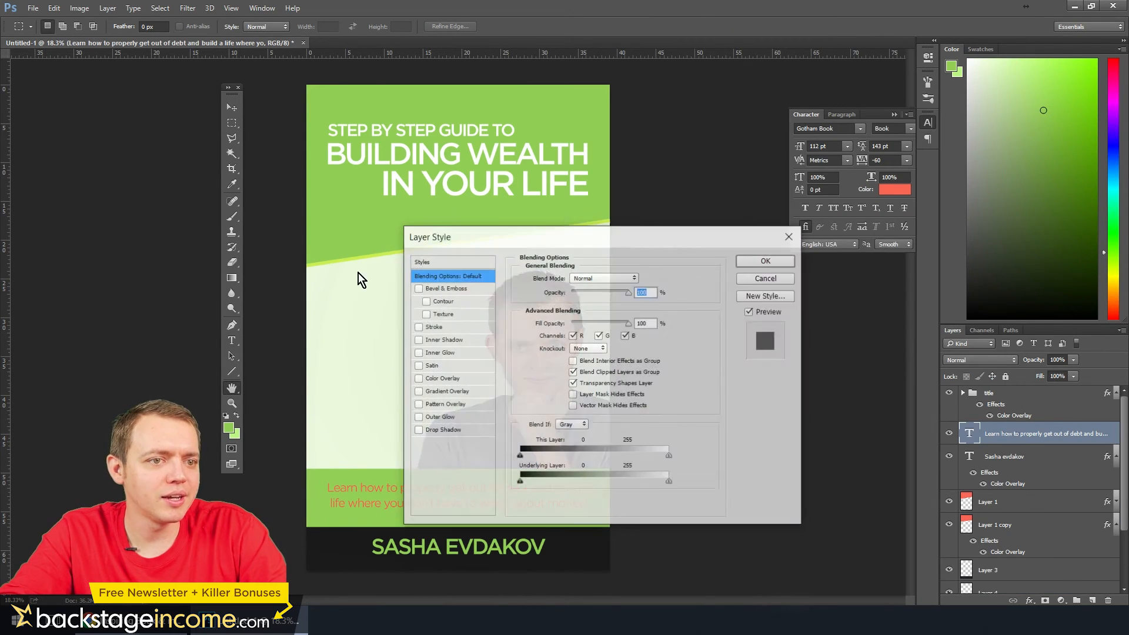
left_click(433, 379)
left_click_drag(544, 234, 737, 238)
left_click(835, 281)
left_click(577, 547)
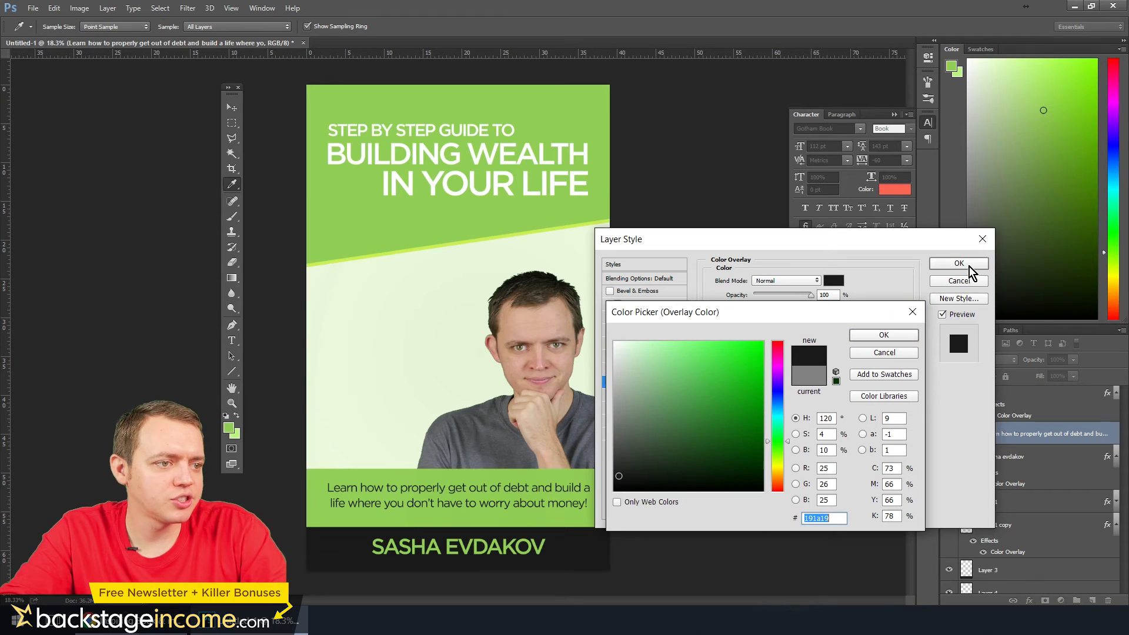
left_click(885, 336)
left_click(958, 262)
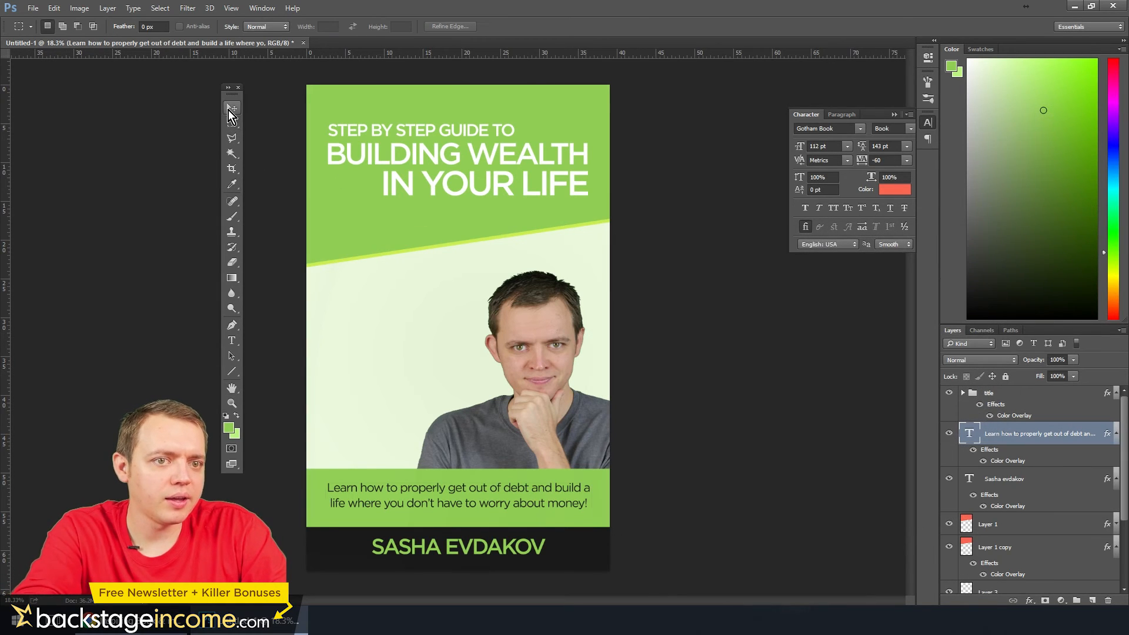
Examine the tagline's legibility on the green band and its spacing above the author strip
left_click(230, 109)
scroll(446, 464, "up", 4)
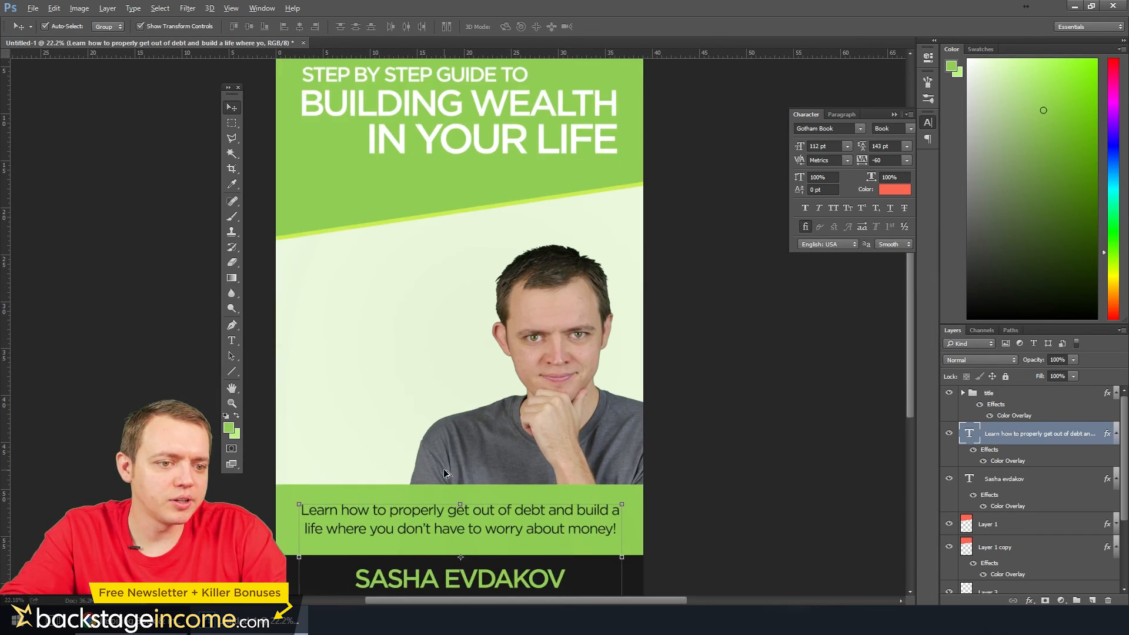
left_click(232, 124)
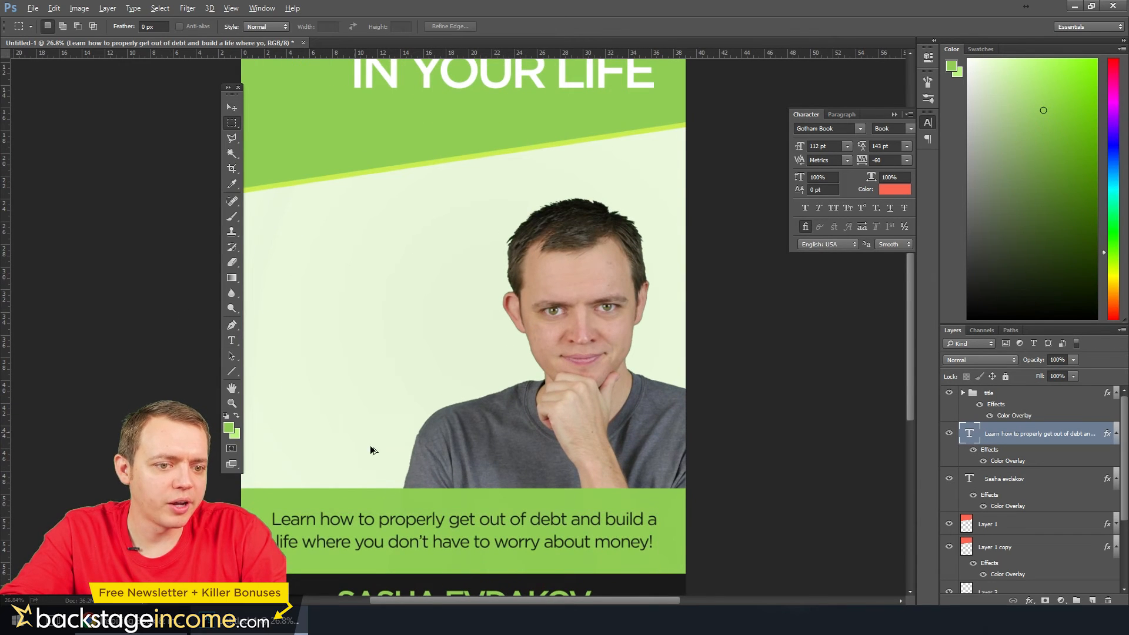
scroll(373, 449, "up", 3)
scroll(438, 453, "down", 3)
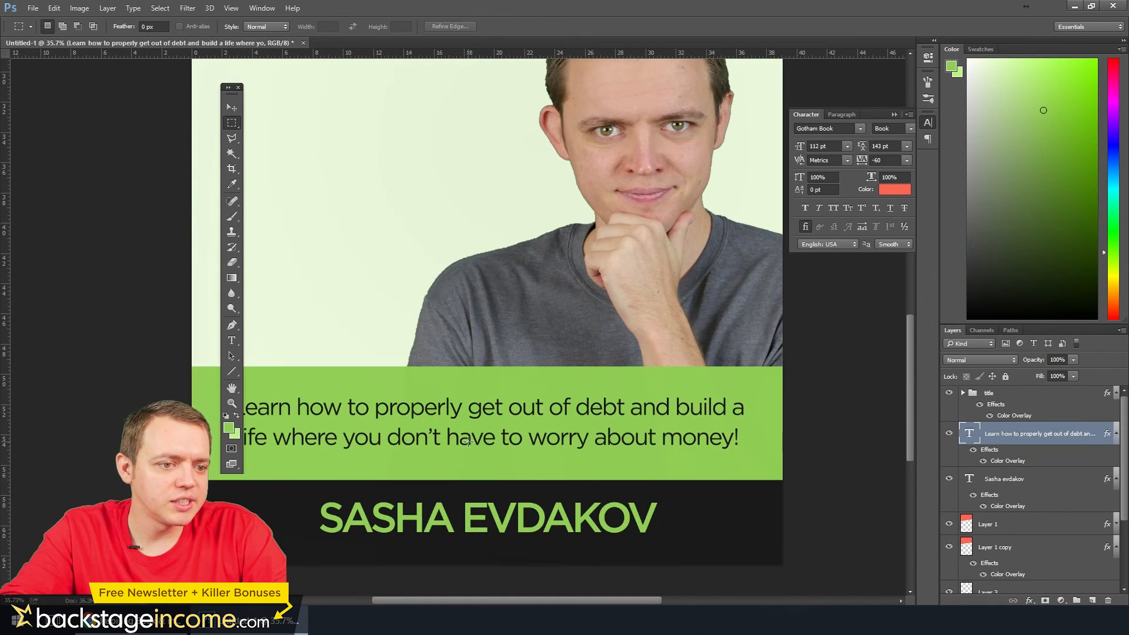
scroll(468, 438, "down", 3)
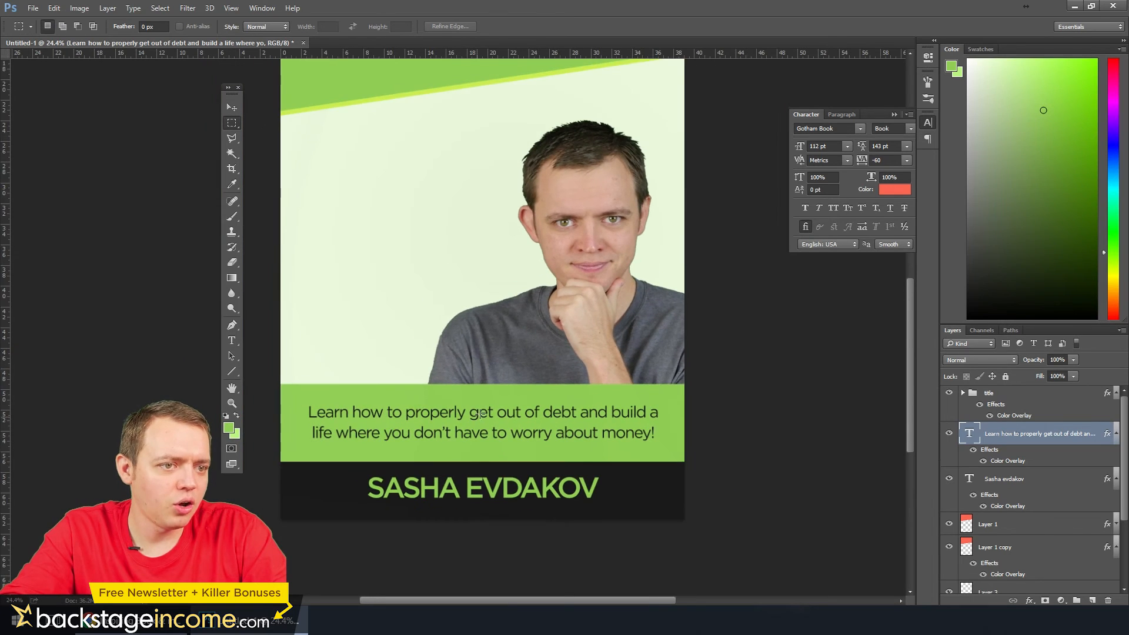
scroll(1003, 550, "down", 4)
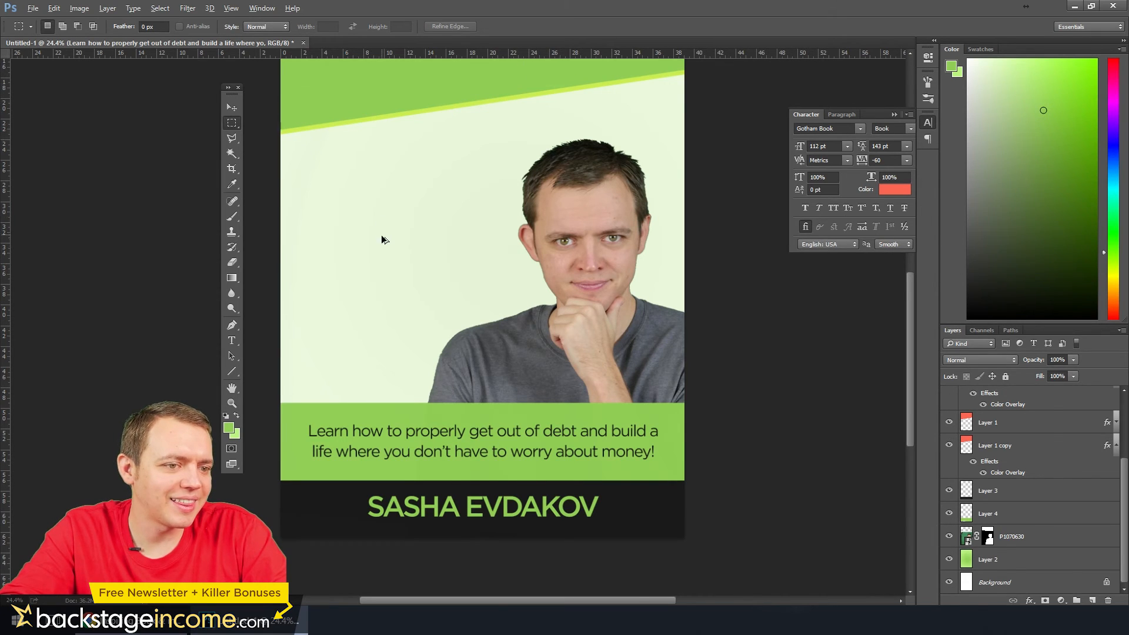
Move the cut-out photo on layer P1070630 up until the hair nearly meets the title block's slanted edge
scroll(382, 235, "down", 1)
left_click(1014, 537)
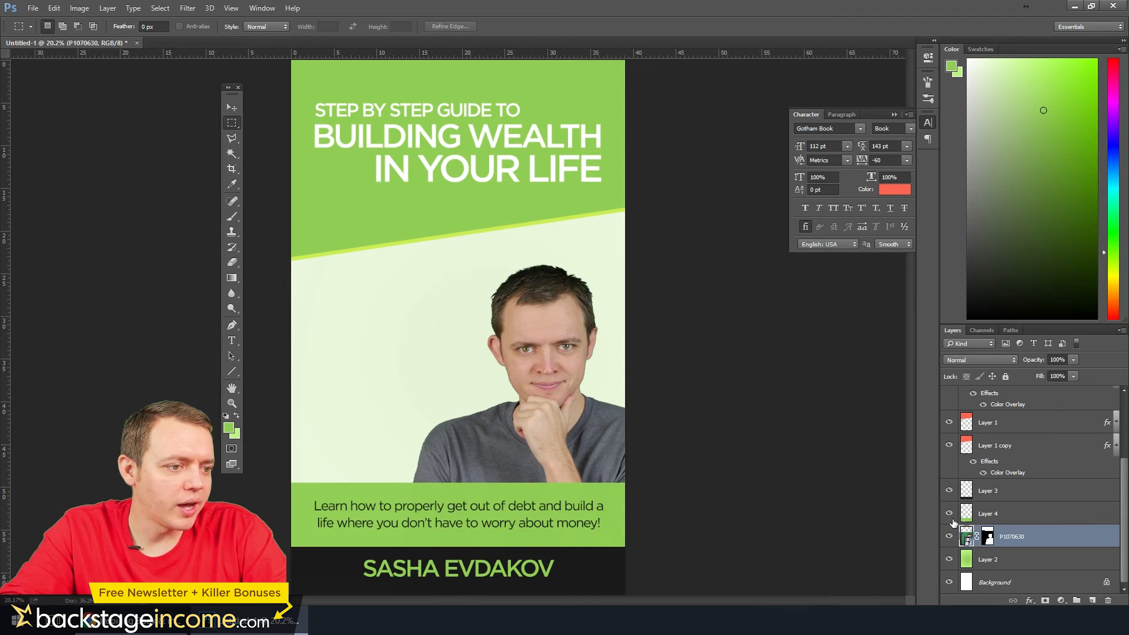
left_click(229, 109)
key("shift+Up")
key("shift+Up")
key("shift+Up")
key("shift+Up")
key("shift+Up")
key("shift+Up")
key("shift+Up")
key("shift+Up")
key("shift+Up")
key("shift+Up")
key("shift+Up")
key("shift+Up")
key("shift+Up")
key("shift+Up")
key("shift+Up")
key("shift+Up")
key("shift+Up")
key("shift+Up")
key("shift+Up")
key("shift+Up")
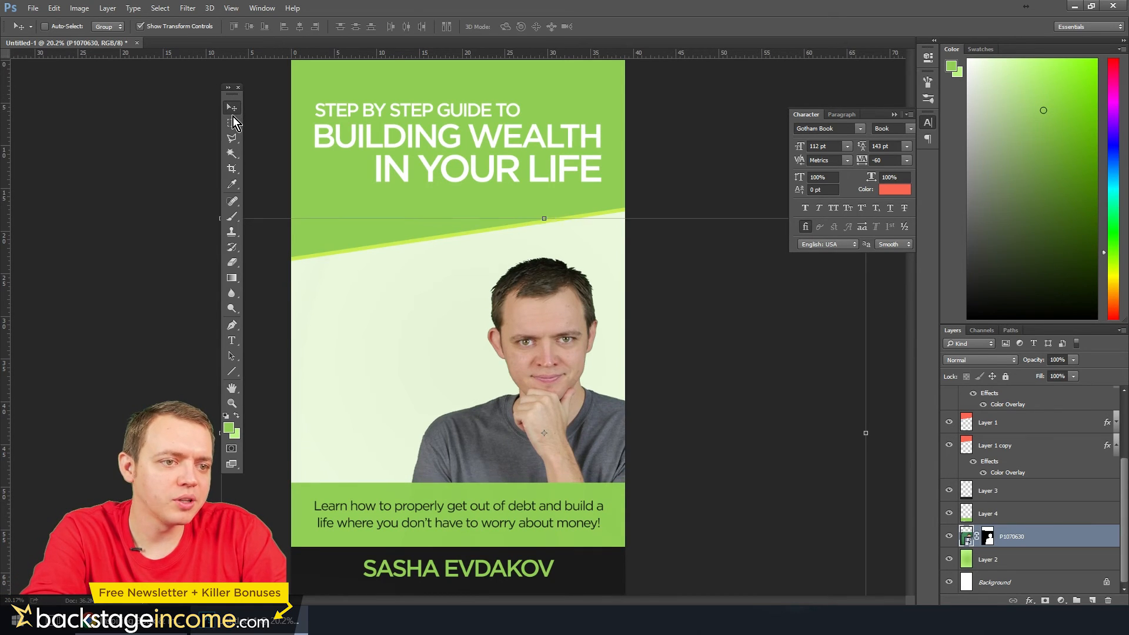
key("shift+Up")
key("shift+Up")
key("shift+Up")
key("shift+Up")
key("shift+Up")
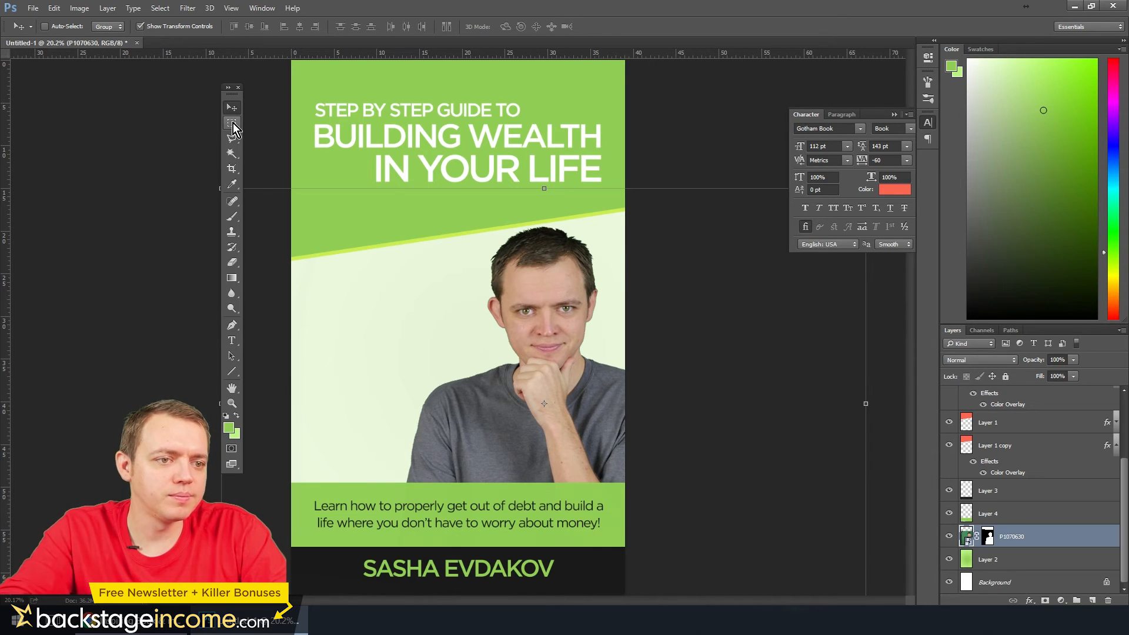
Lower the cut-out photo slightly to leave a gap between the hair and the title block's slanted edge
key("shift+Down")
key("shift+Down")
key("shift+Down")
key("shift+Down")
key("shift+Down")
key("shift+Down")
key("shift+Down")
key("shift+Down")
key("shift+Down")
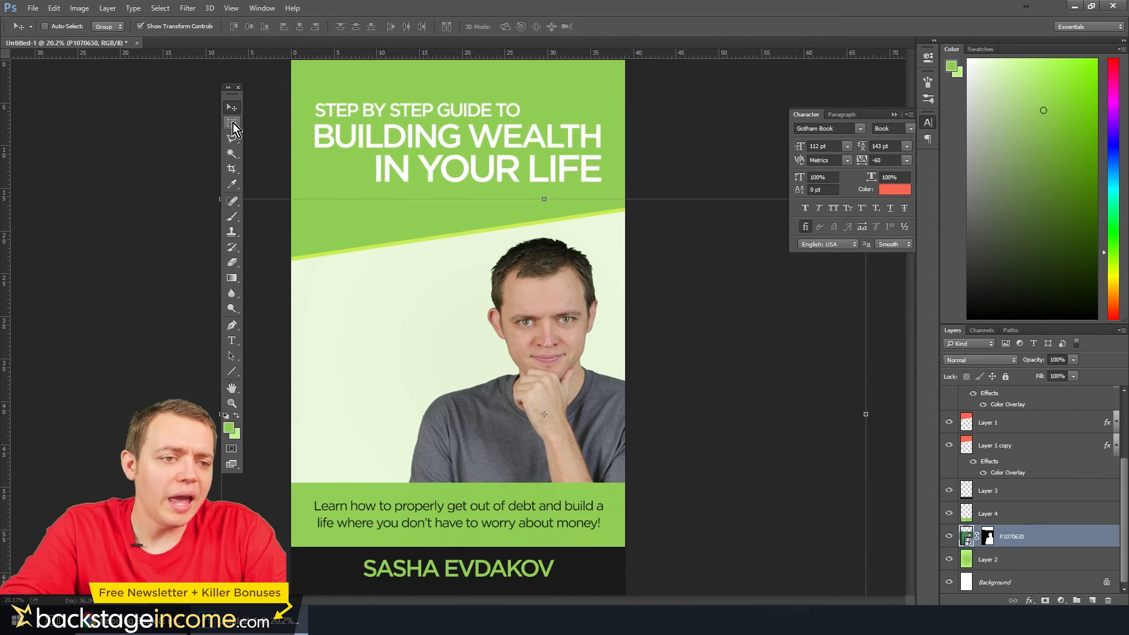
left_click(235, 124)
key("ctrl+minus")
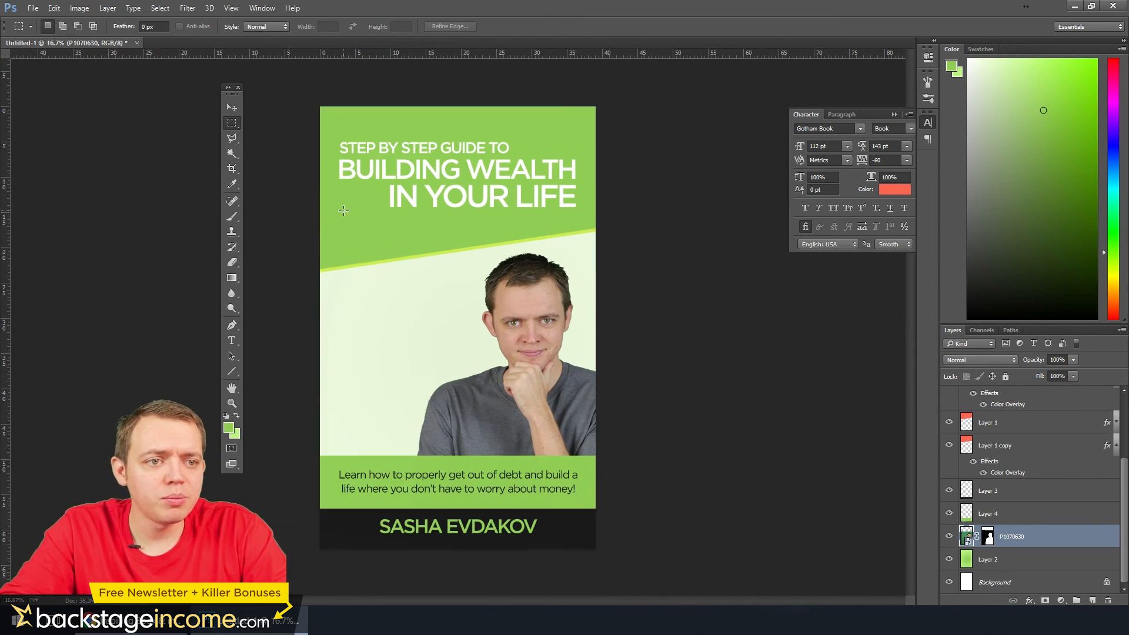
Activate the Brush tool, enlarge the list of brush tips, and choose the 39 px spatter tip
left_click(235, 221)
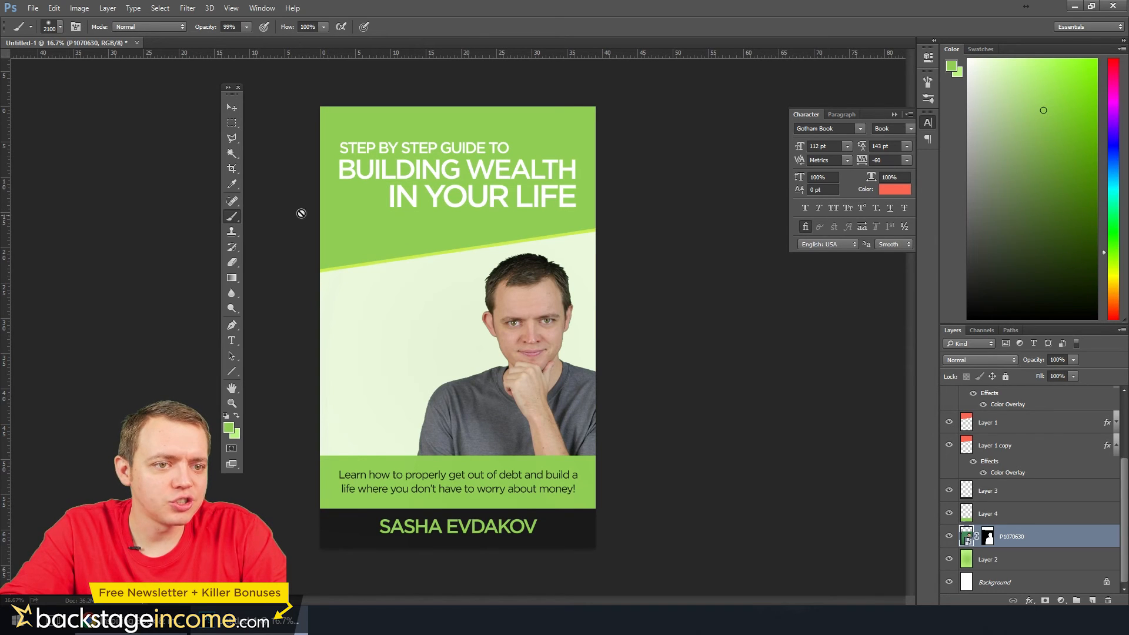
key("F5")
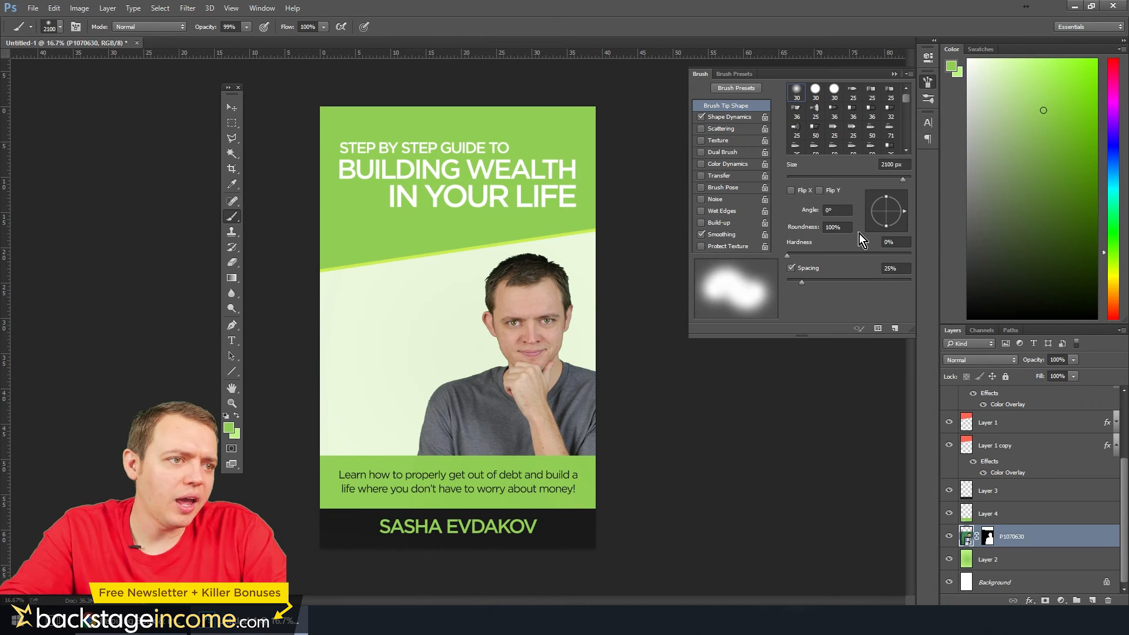
left_click_drag(878, 338, 878, 470)
left_click(890, 183)
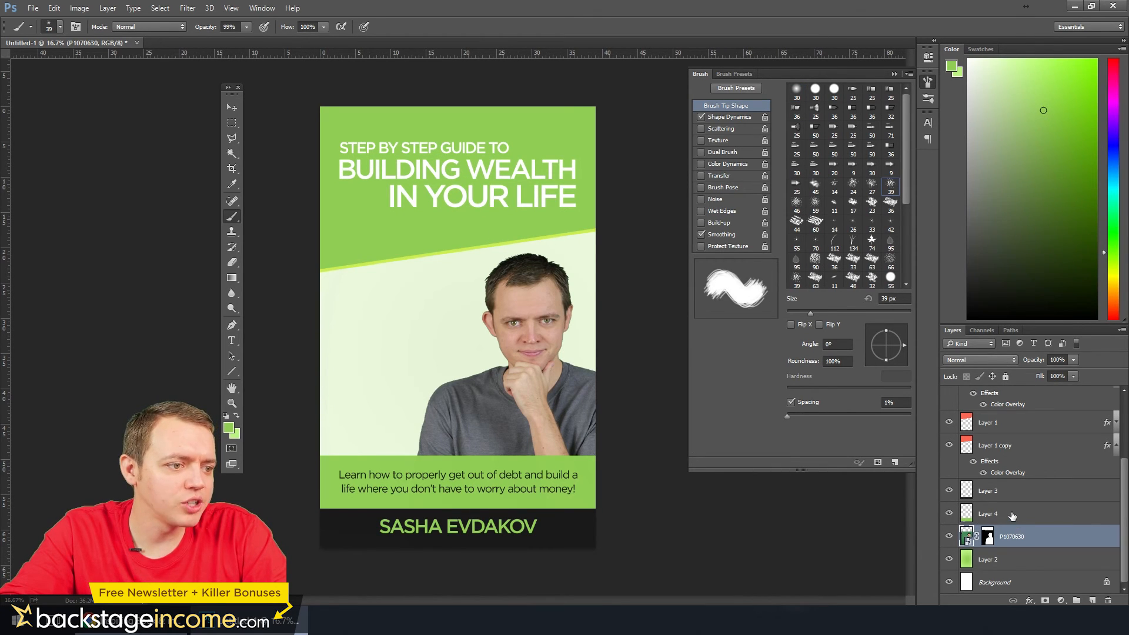
Create a new empty layer directly above Layer 1
scroll(1014, 468, "up", 3)
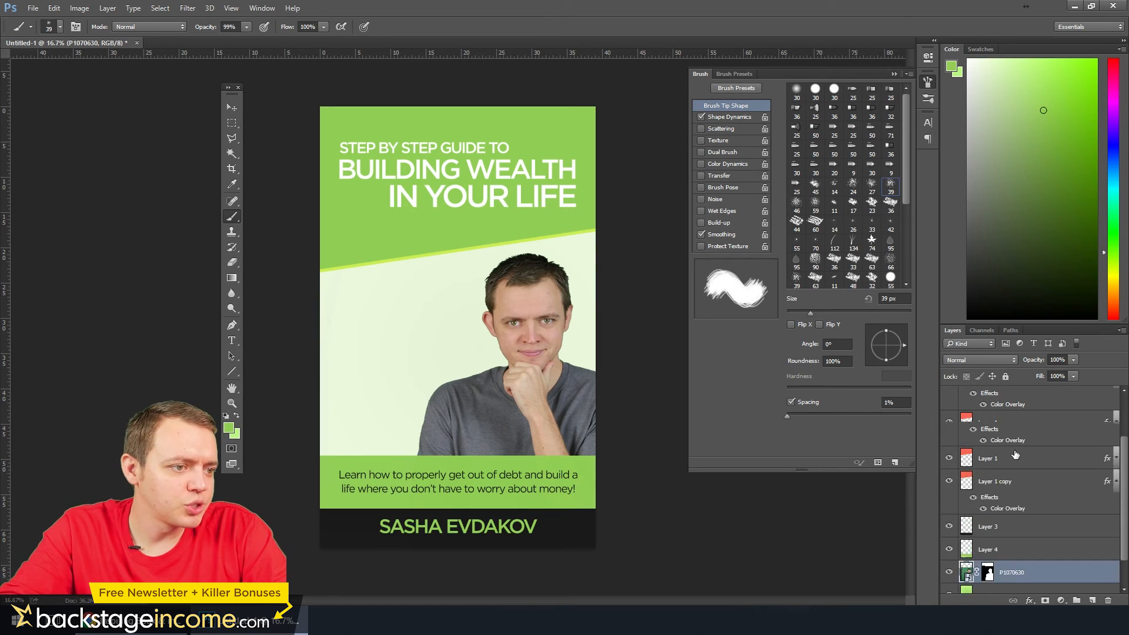
left_click(1020, 528)
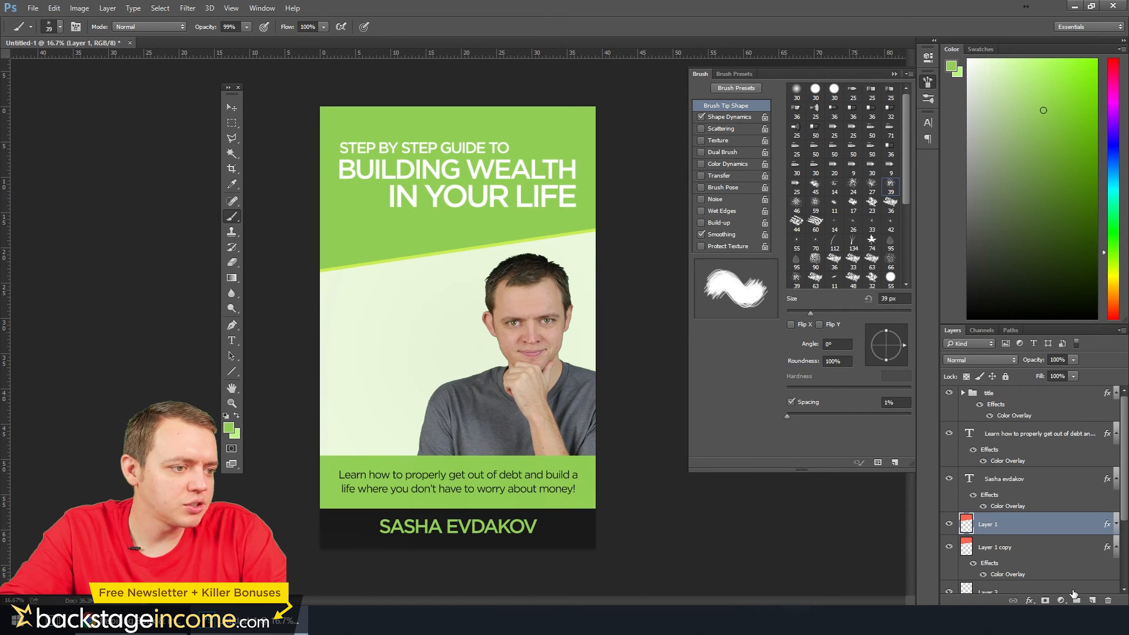
left_click(1092, 600)
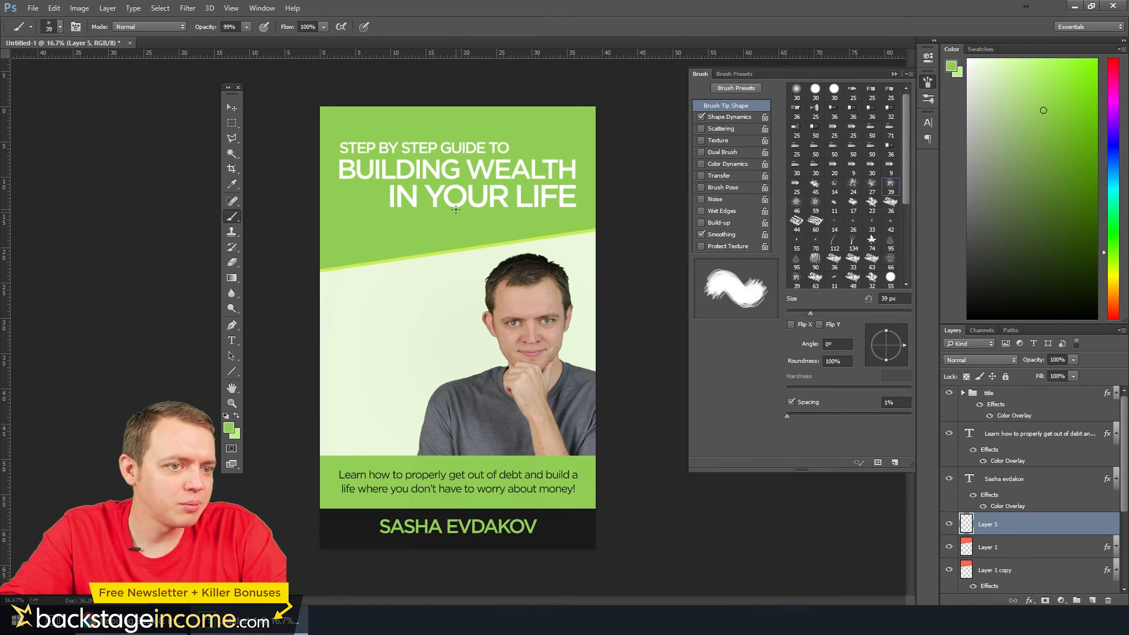
Enlarge the spatter brush to 1700 px and set the foreground colour to white
key("bracketright")
key("bracketright")
key("bracketright")
key("bracketright")
key("bracketright")
key("bracketright")
key("bracketright")
key("bracketright")
key("bracketright")
key("bracketright")
key("bracketright")
key("bracketright")
key("bracketright")
key("bracketright")
key("bracketright")
key("bracketright")
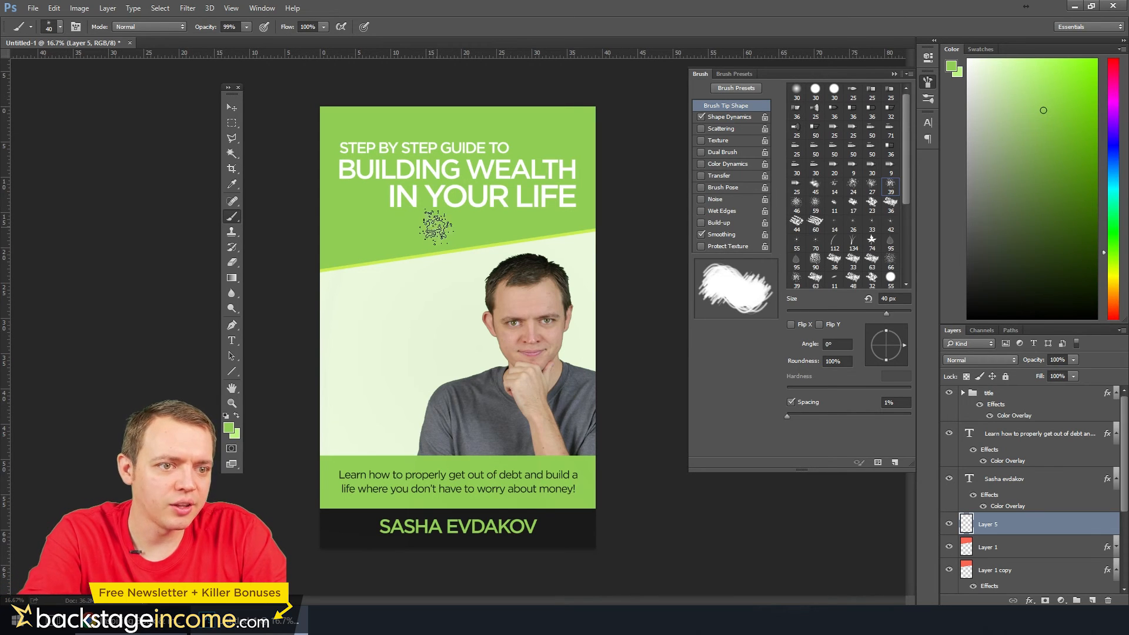
key("bracketright")
key("bracketright")
key("bracketright")
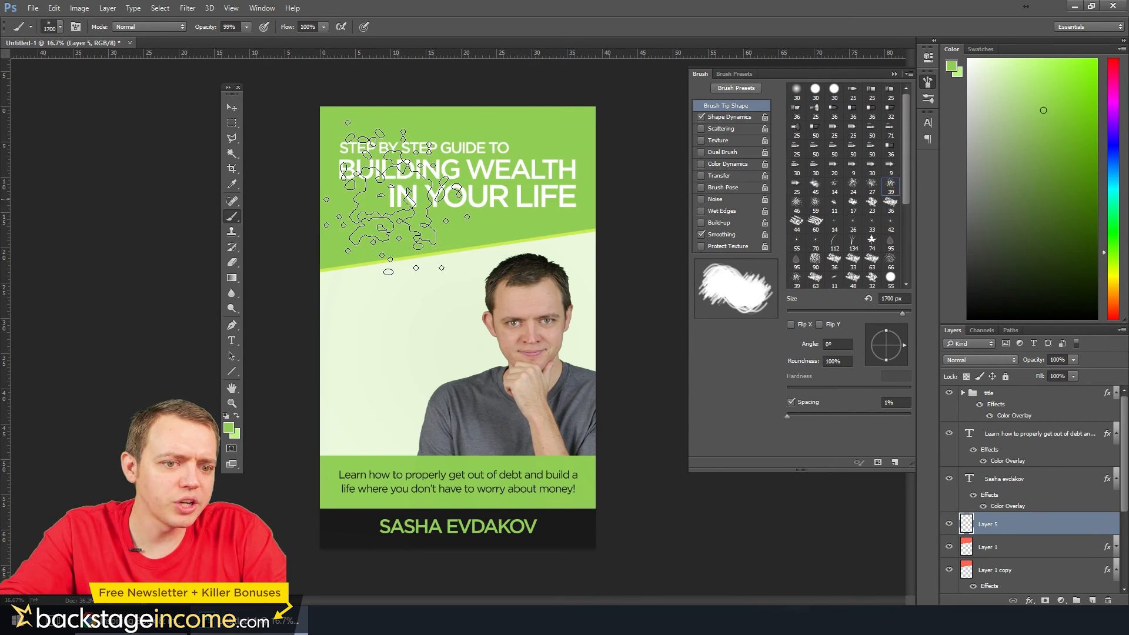
key("d")
key("x")
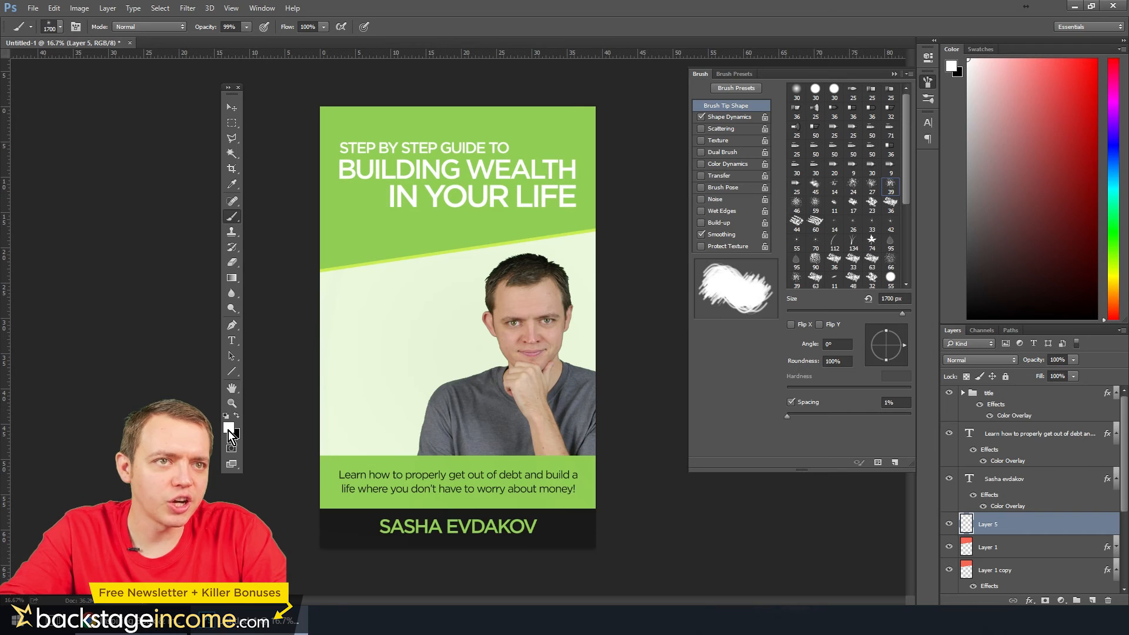
Try a white spatter dab on the title block, undo it, and try the 75 px textured brush tip
left_click(381, 200)
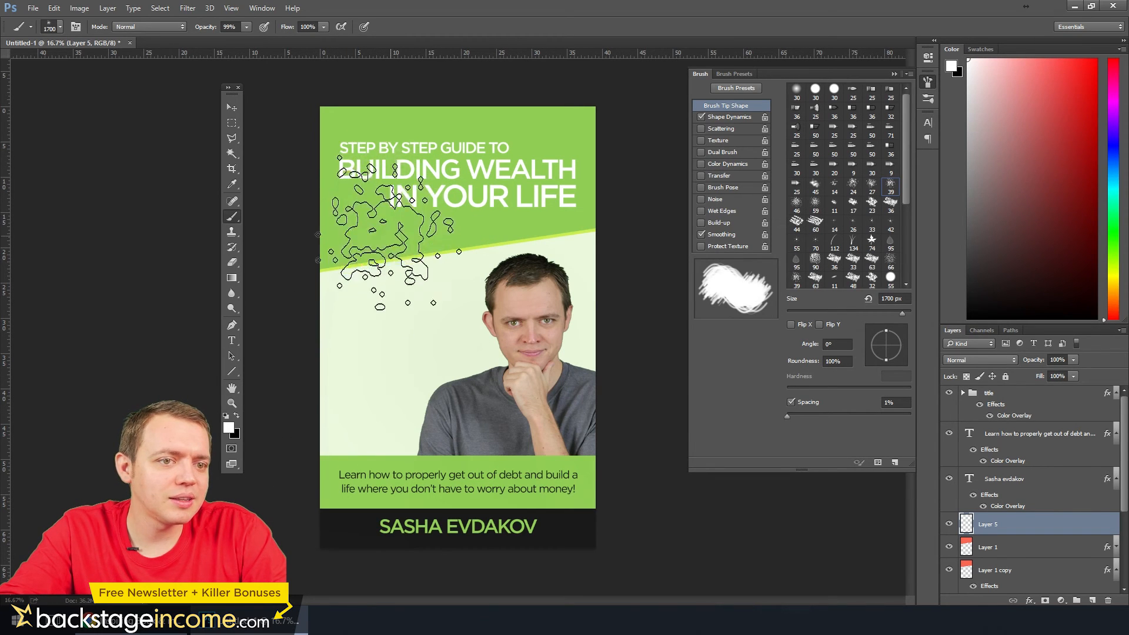
key("ctrl+z")
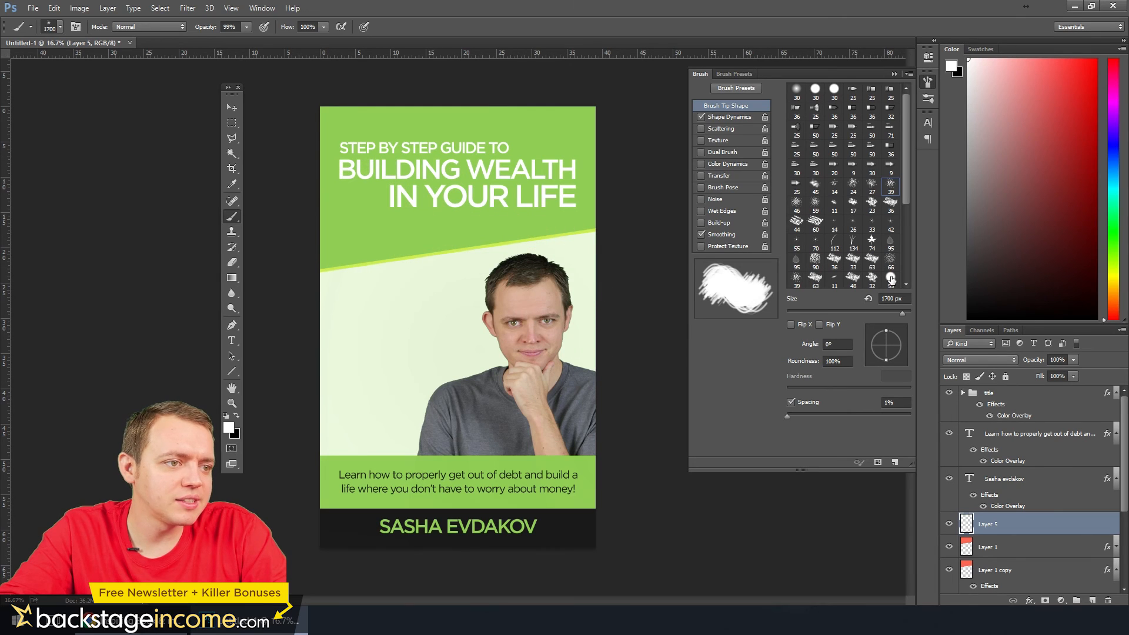
scroll(905, 266, "down", 5)
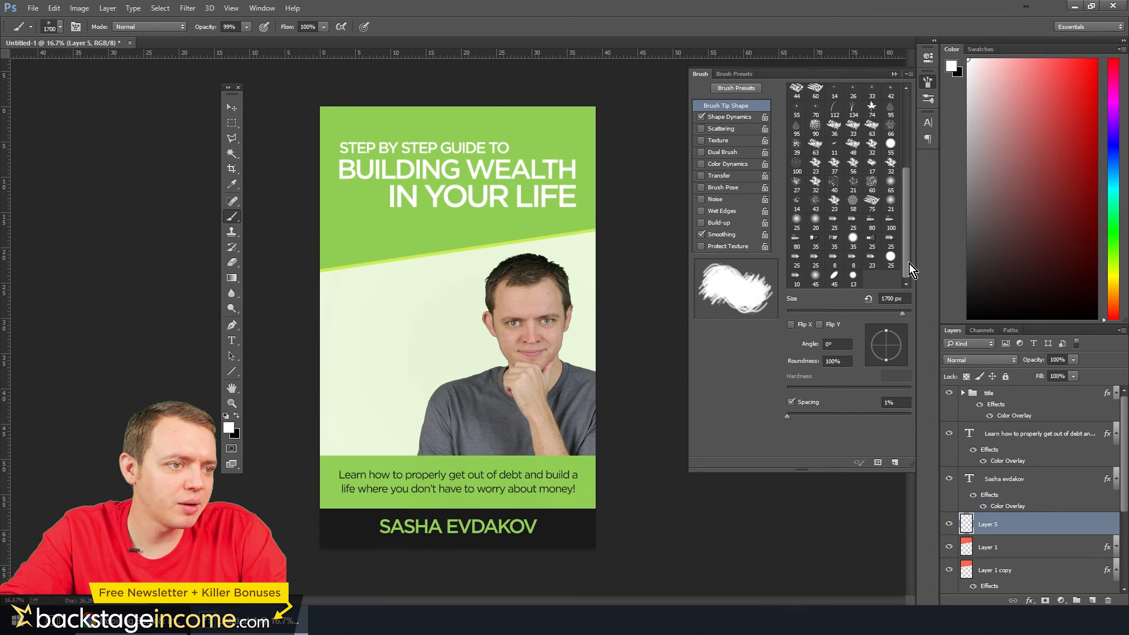
left_click(874, 202)
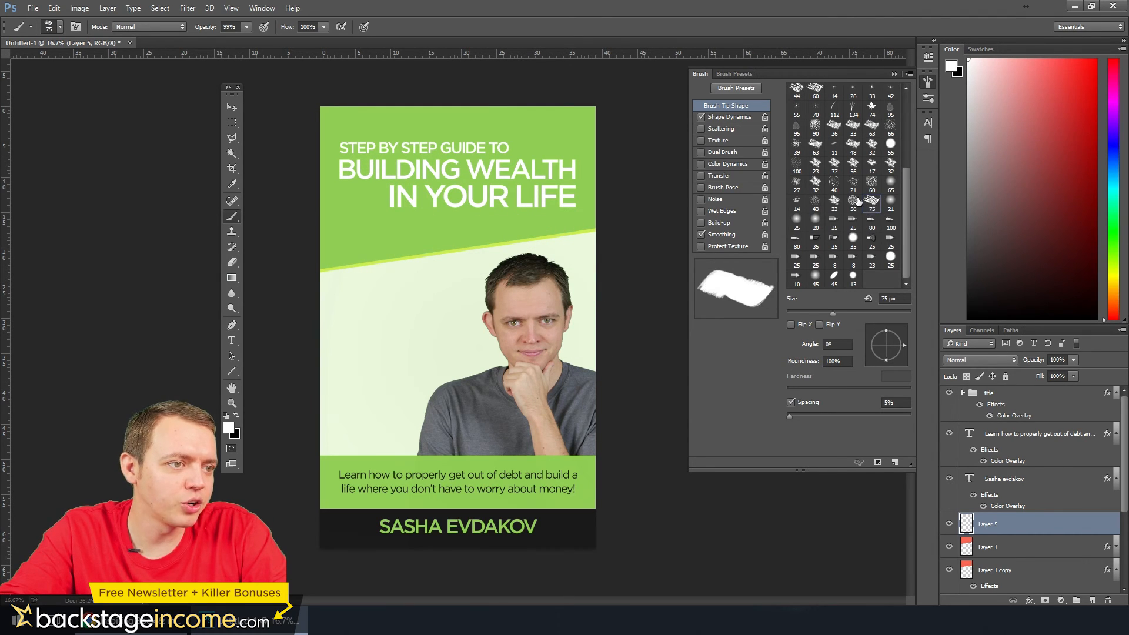
scroll(859, 201, "up", 5)
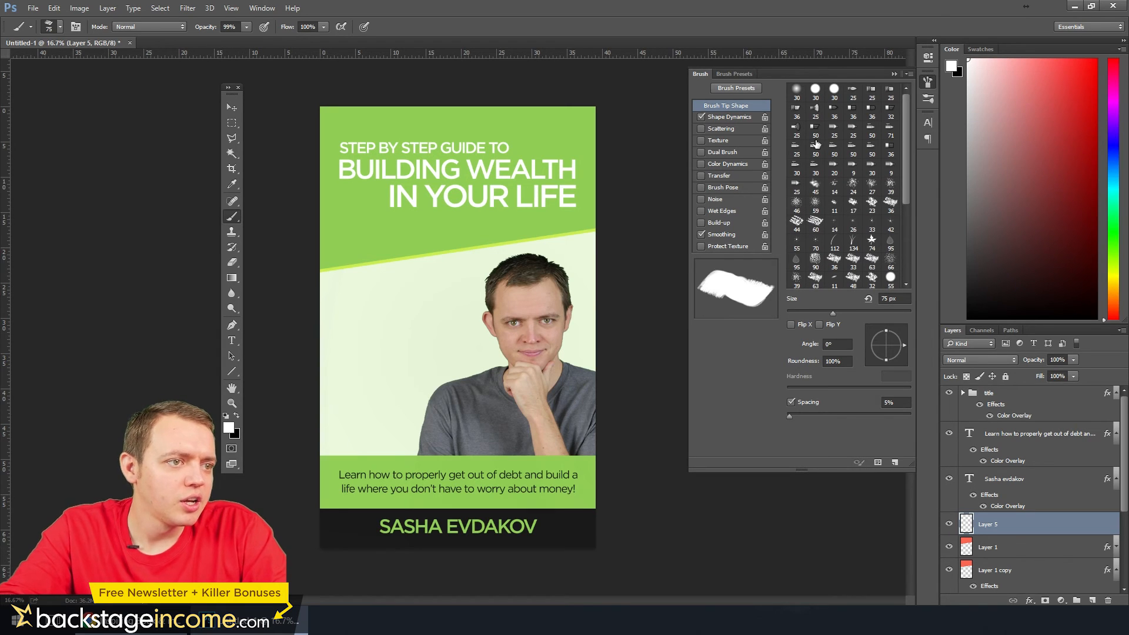
Switch to the soft round brush tip with 0% hardness and enlarge it to 2100 px
left_click(796, 92)
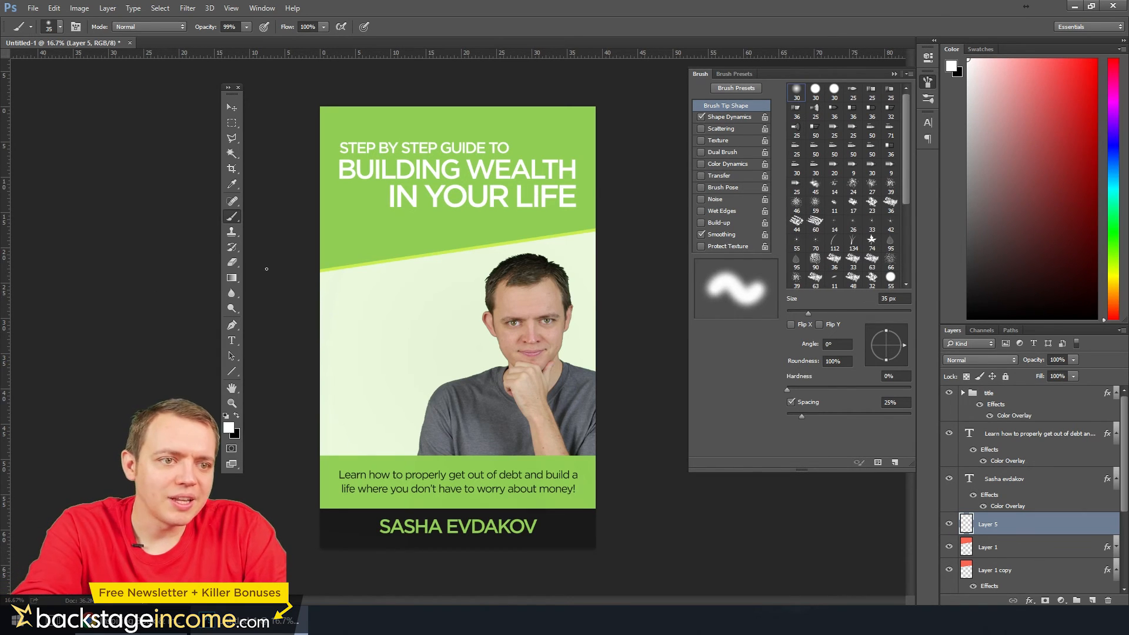
key("bracketright")
key("bracketright")
key("bracketright")
key("bracketright")
key("bracketright")
key("bracketright")
key("bracketright")
key("bracketright")
key("bracketright")
key("bracketright")
key("bracketright")
key("bracketright")
key("bracketright")
key("bracketright")
key("bracketright")
key("bracketright")
key("bracketright")
key("bracketright")
key("bracketright")
key("bracketright")
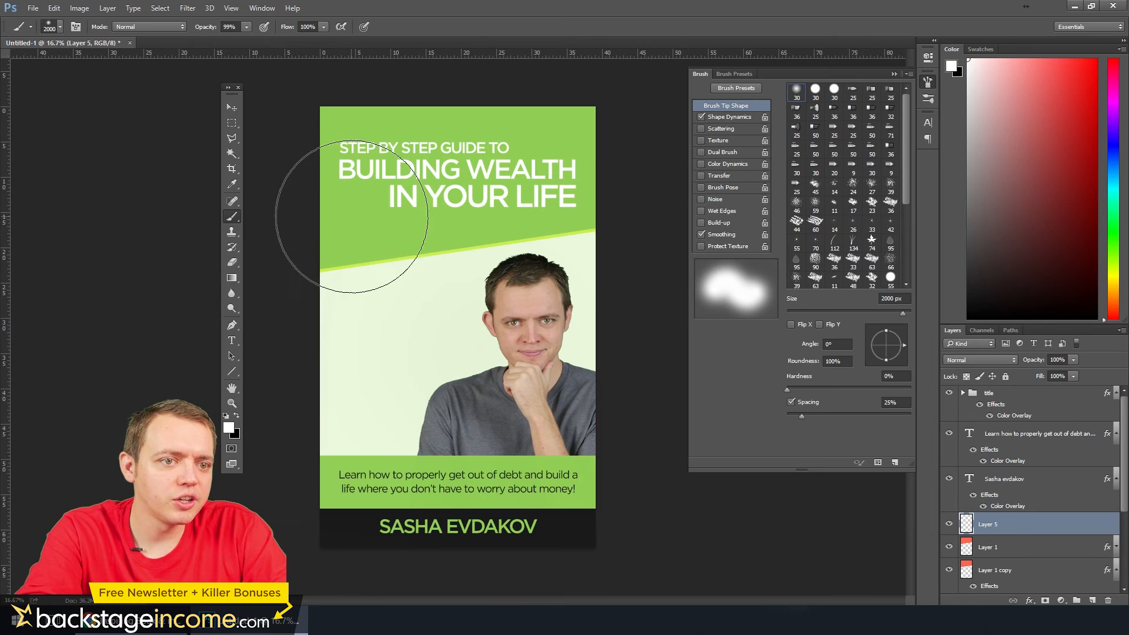
key("bracketright")
Paint soft white glows on Layer 5 at the title block's lower-left corner, upper-right corner and top edge, and set the layer's opacity to 15%
left_click(359, 209)
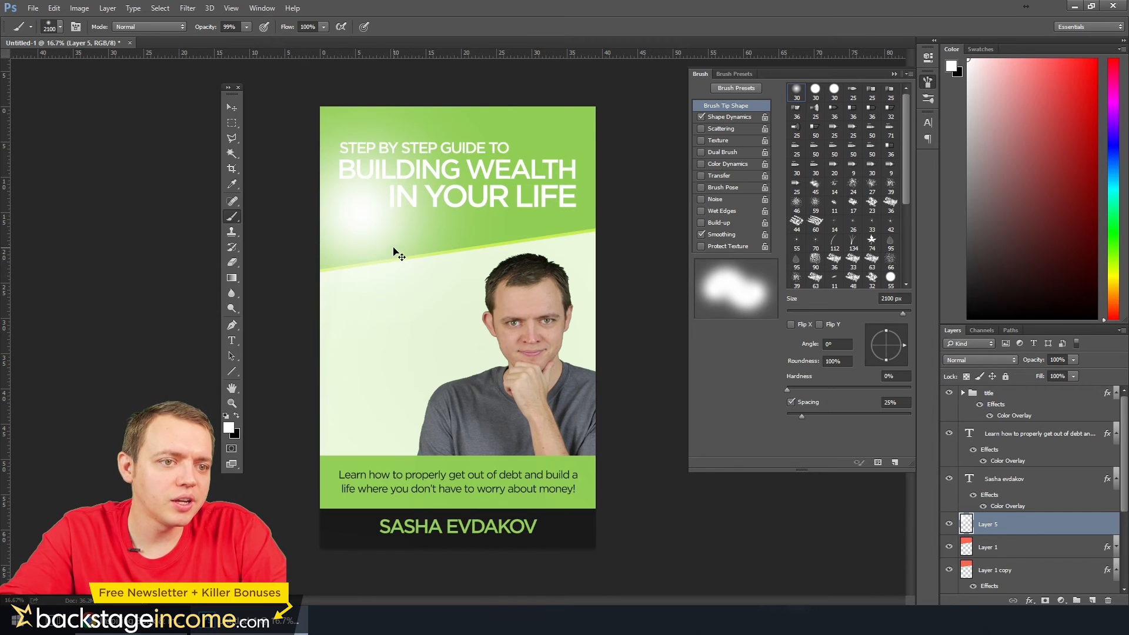
key("ctrl+z")
left_click(335, 265)
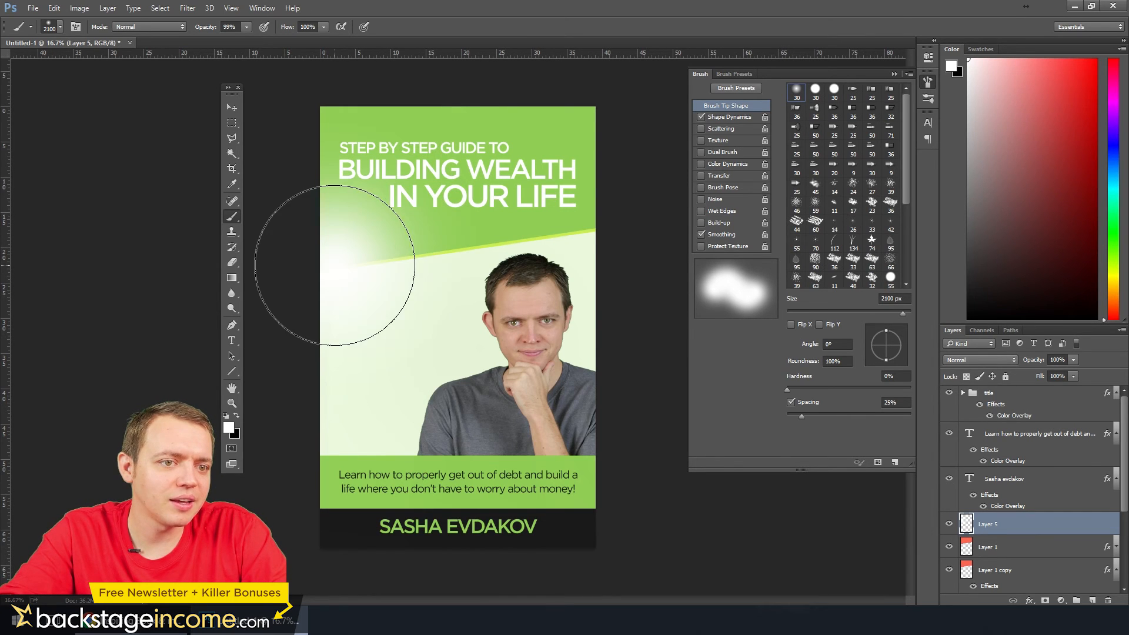
left_click(579, 124)
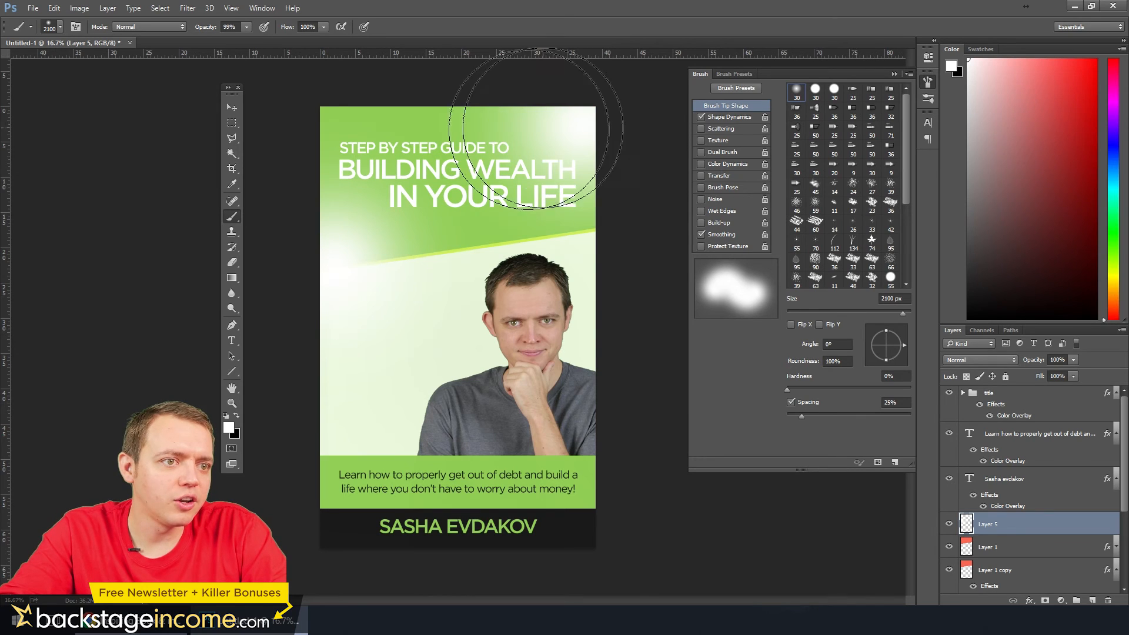
left_click(391, 115)
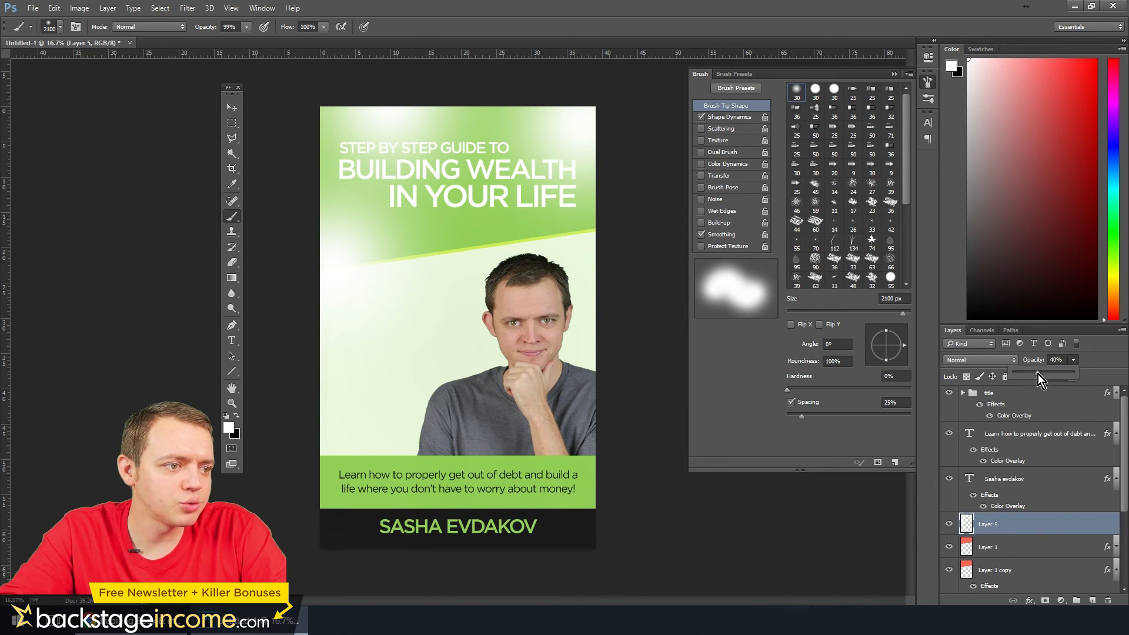
left_click_drag(1038, 374, 1022, 377)
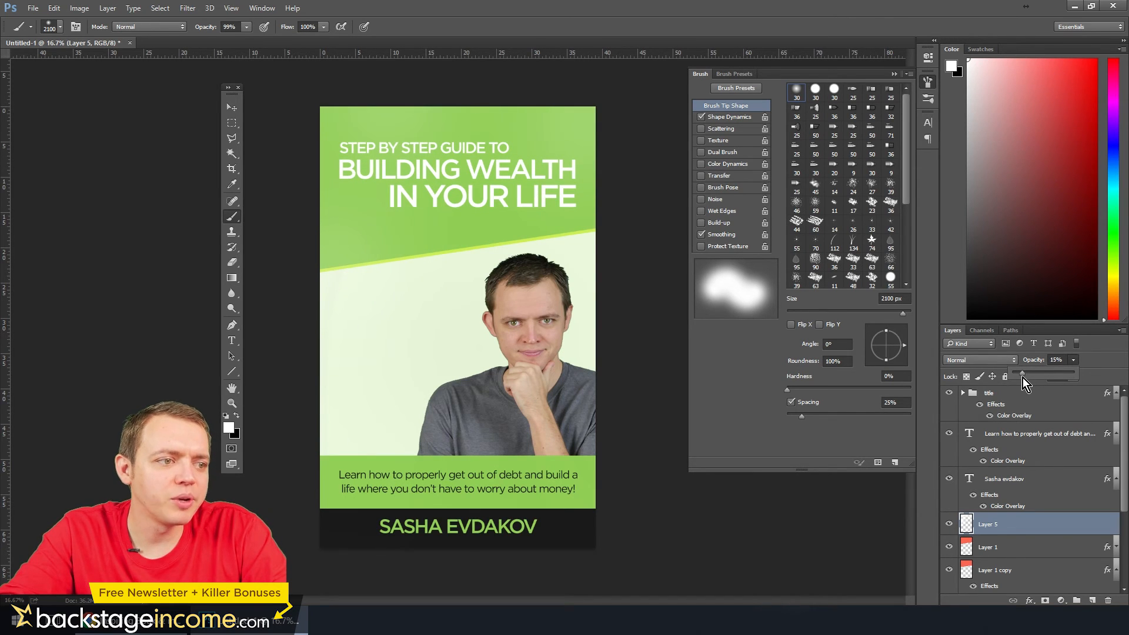
Compare the title block with and without the soft glows on Layer 5, and select Layer 1
left_click(949, 524)
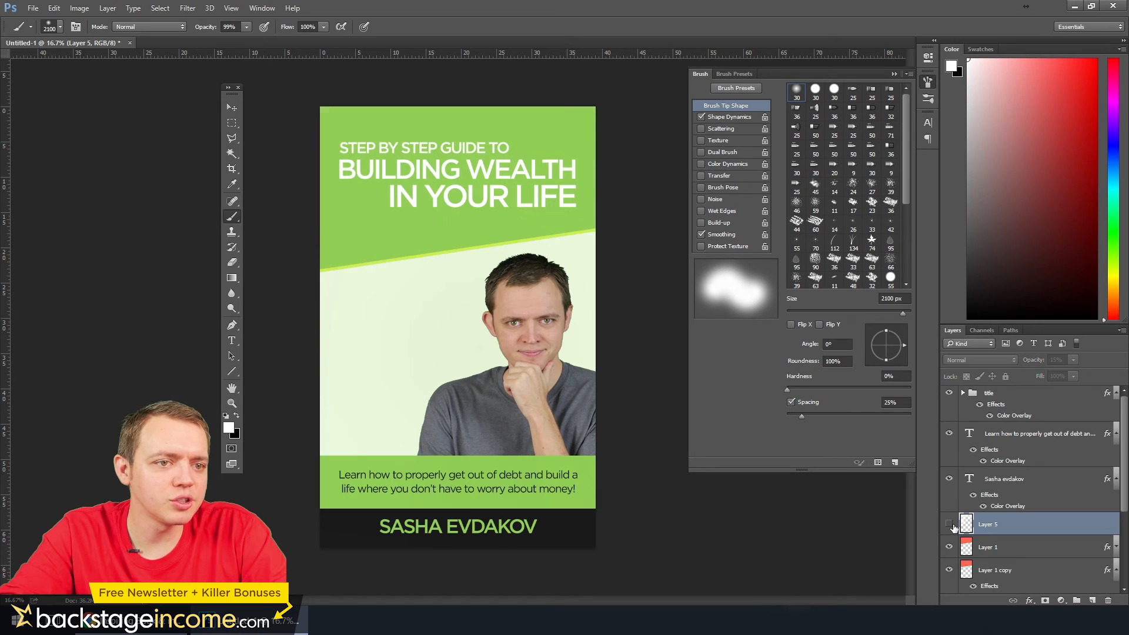
left_click(949, 524)
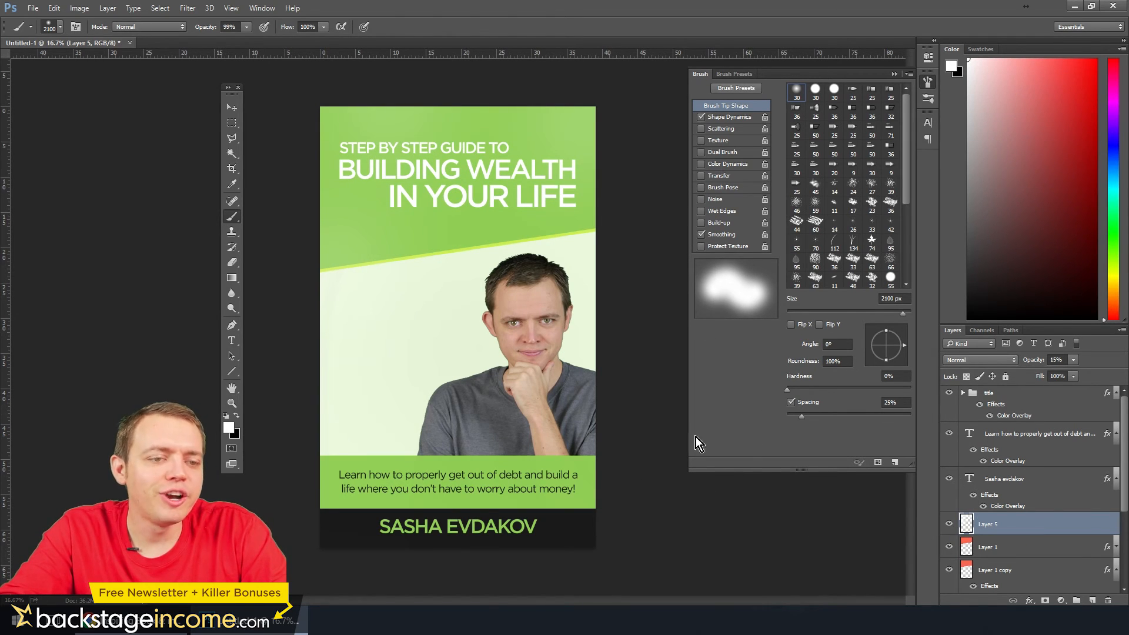
left_click(1013, 548)
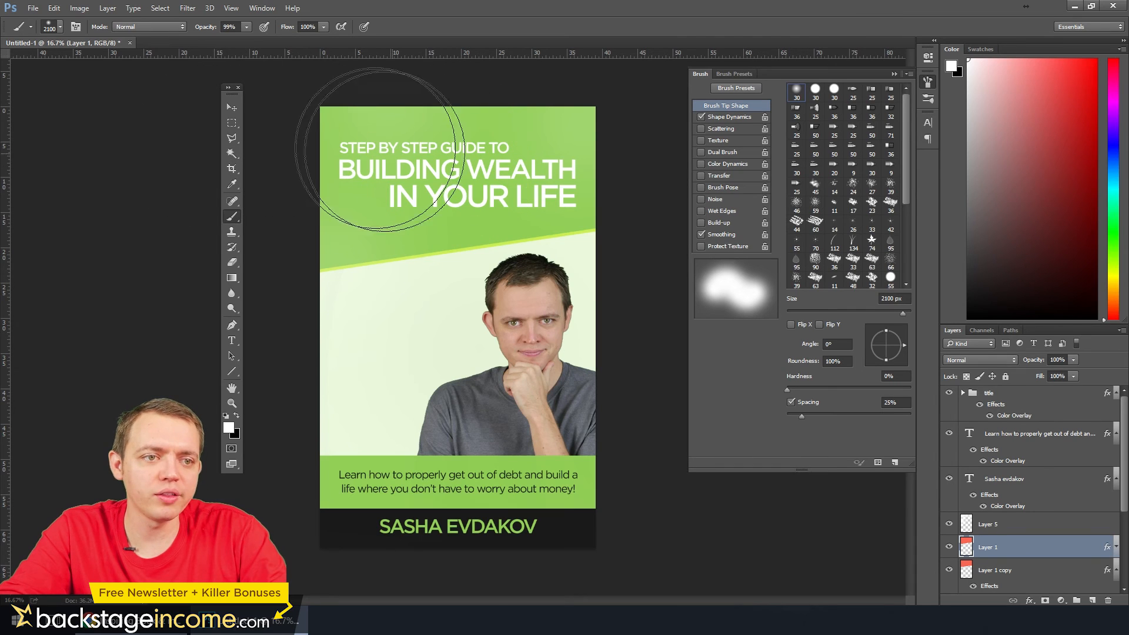
Break the "building wealth" title text onto two lines, duplicate its layer and move the copy down below "IN YOUR LIFE"
left_click(233, 341)
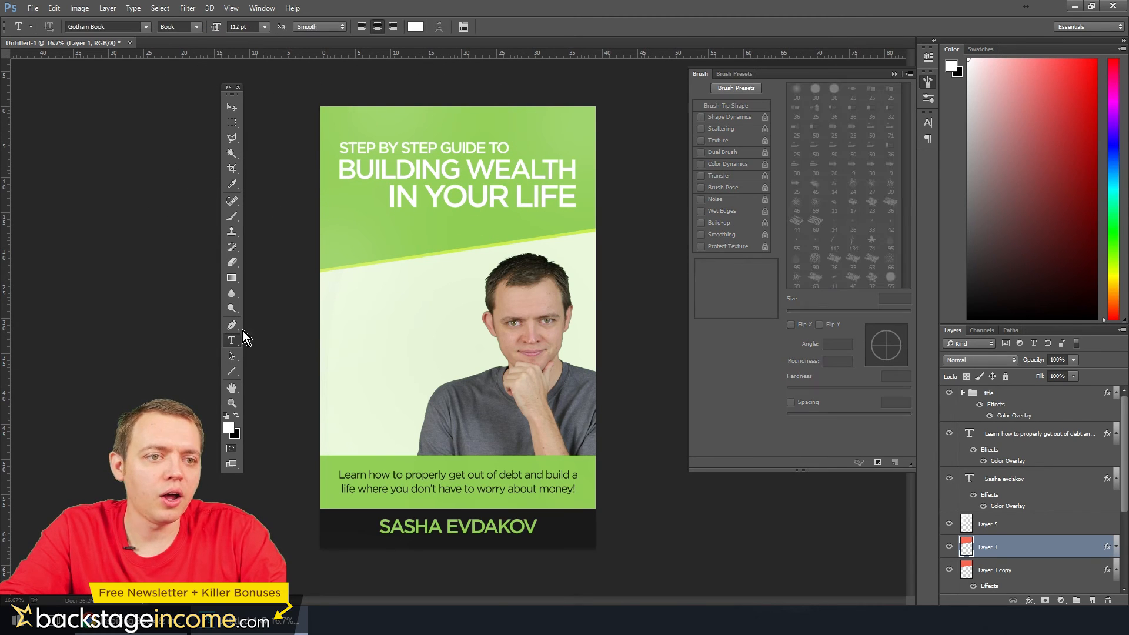
left_click(464, 165)
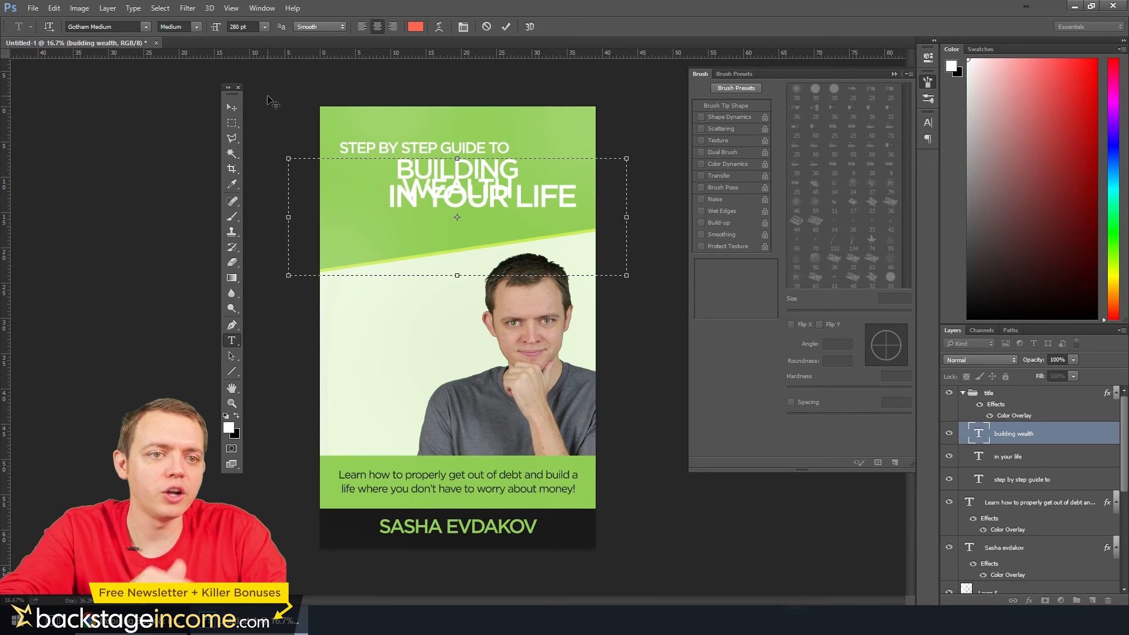
left_click(231, 108)
left_click_drag(988, 432, 1092, 600)
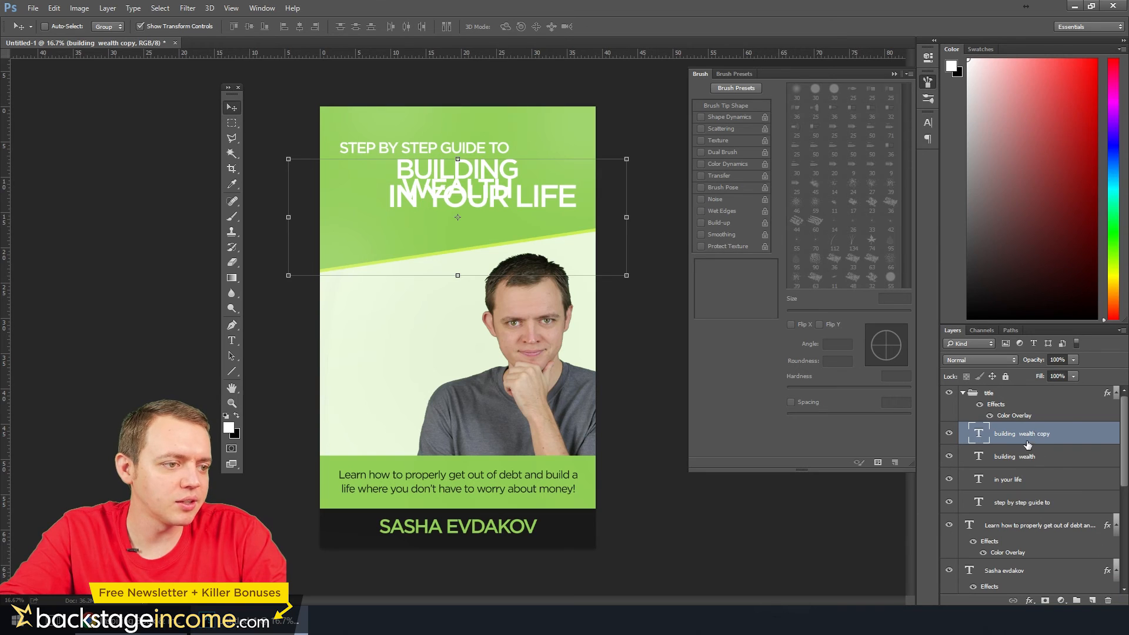
left_click_drag(446, 187, 520, 242)
Delete "building" from the duplicated text and "wealth" from the original, leaving one word in each layer
left_click(233, 342)
key("BackSpace")
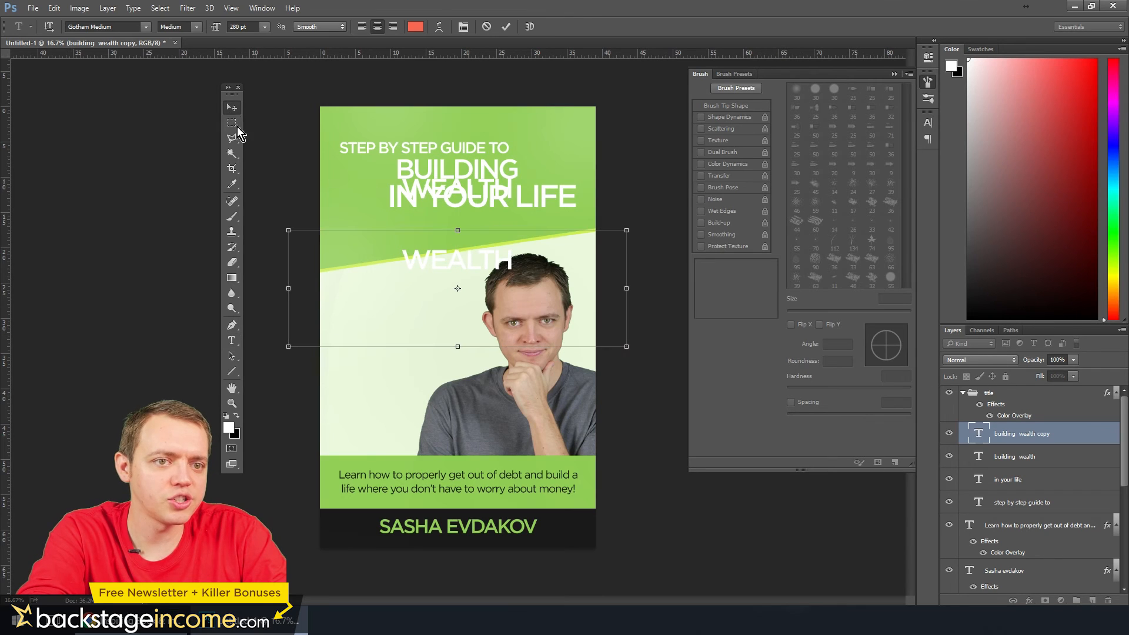
left_click(237, 126)
left_click(231, 341)
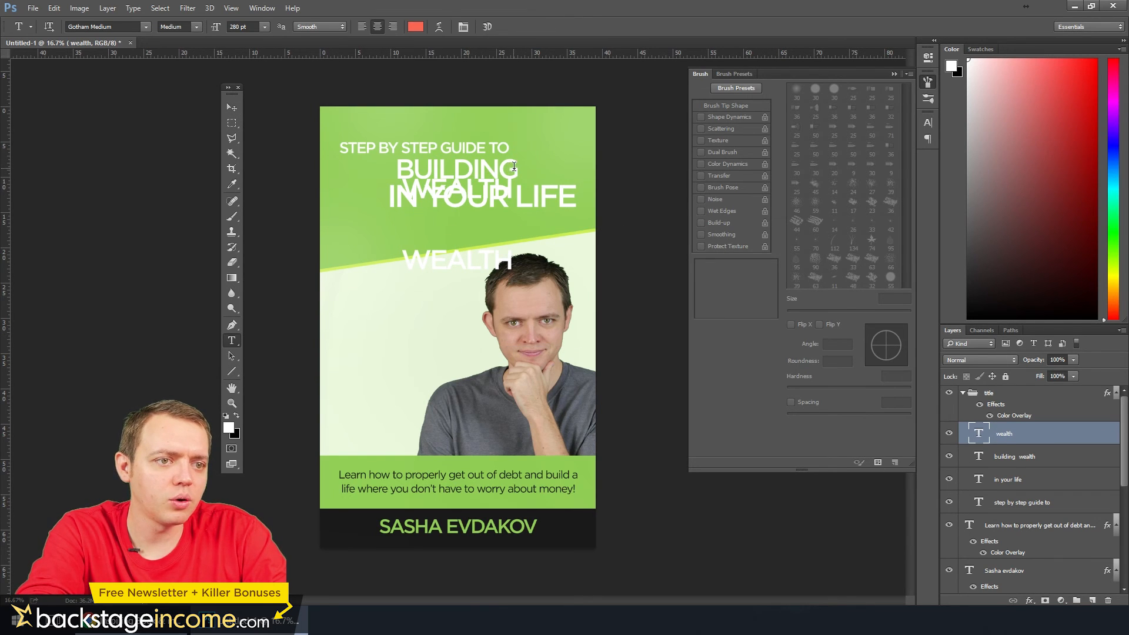
left_click_drag(514, 167, 401, 190)
key("BackSpace")
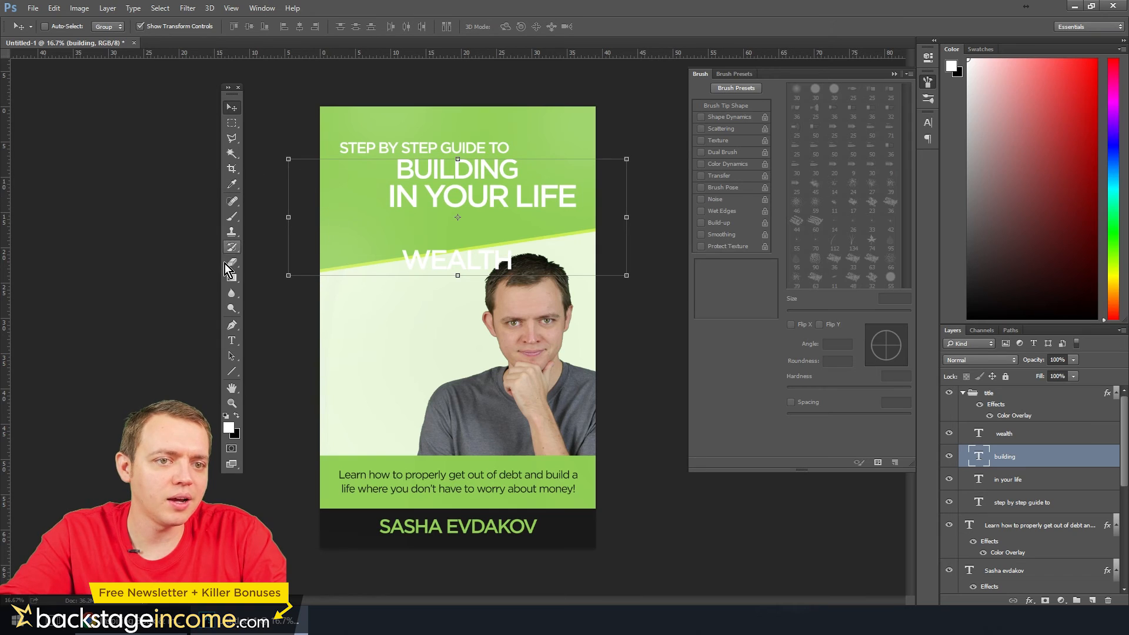
Set the font size of the word BUILDING to 380 pt
left_click(232, 341)
double_click(406, 170)
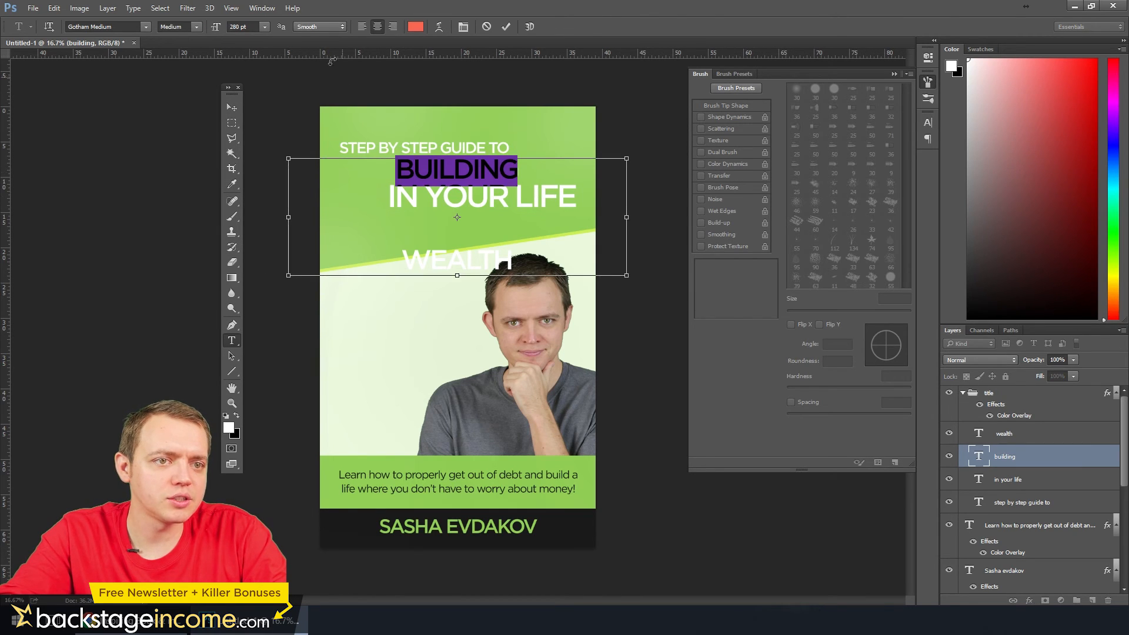
left_click(228, 30)
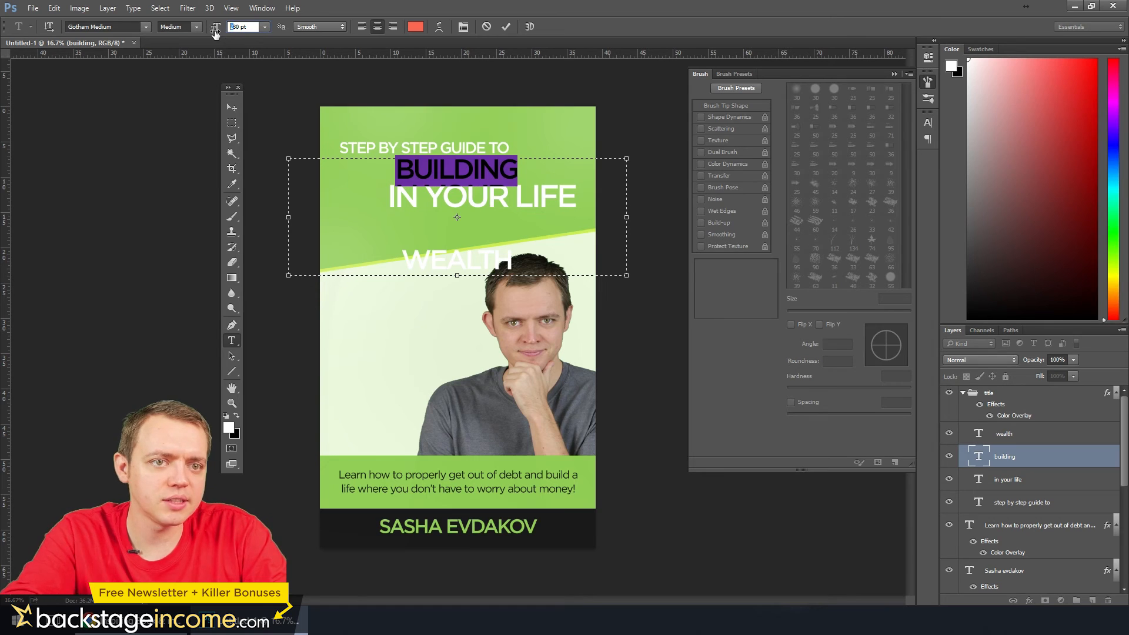
type("380")
key("Return")
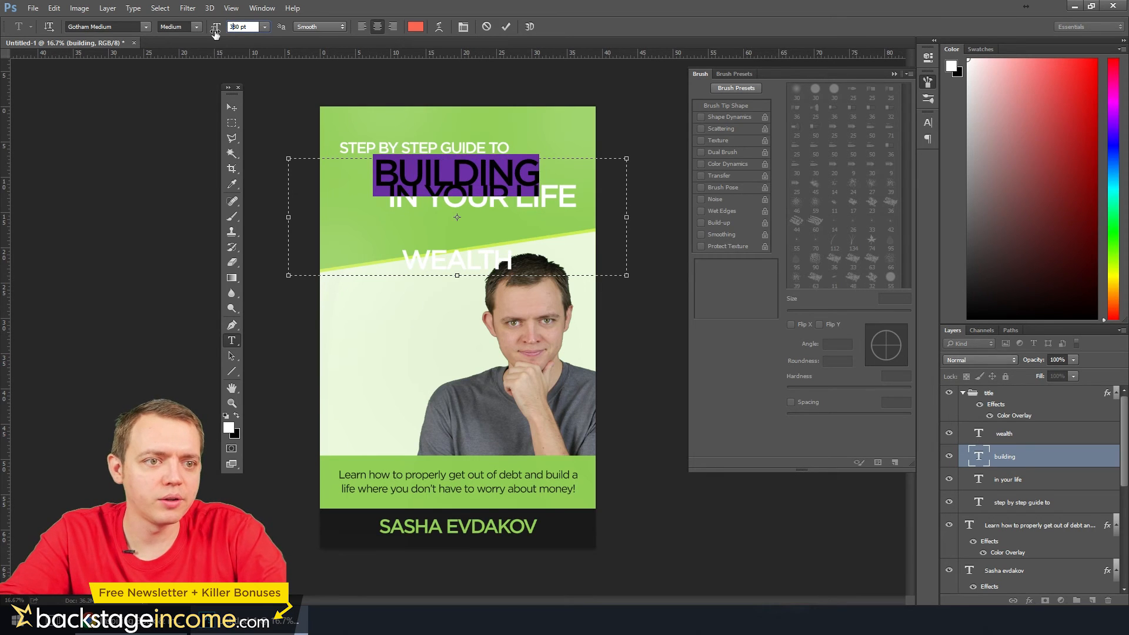
Scale the BUILDING text to 141.22% and move it down below the "STEP BY STEP GUIDE TO" line
left_click(232, 107)
left_click(627, 159)
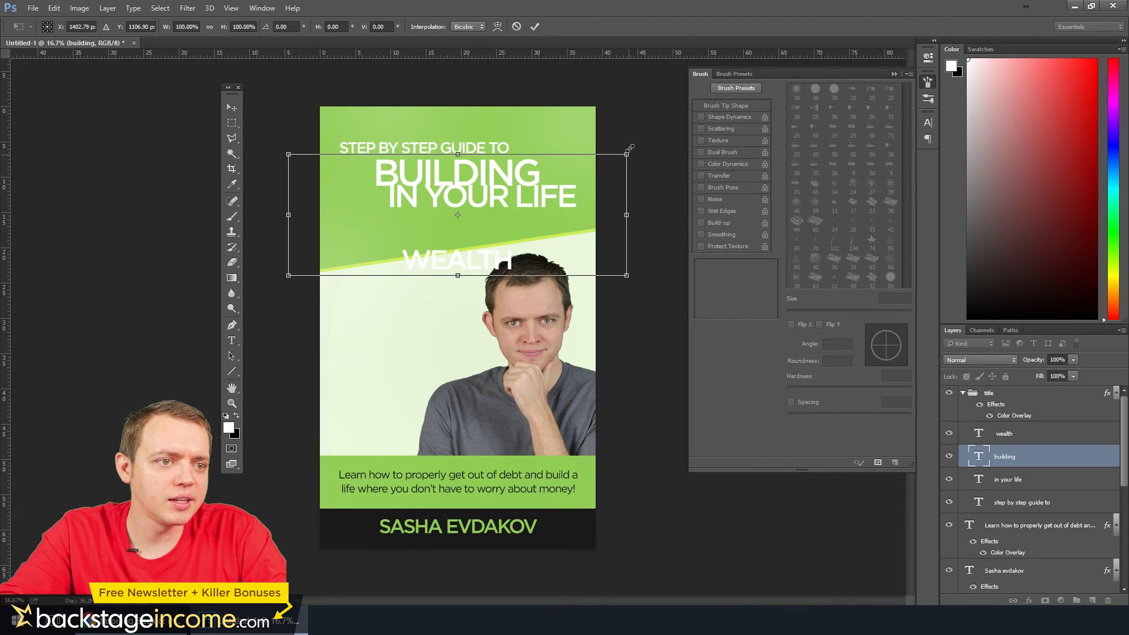
left_click_drag(629, 147, 691, 110)
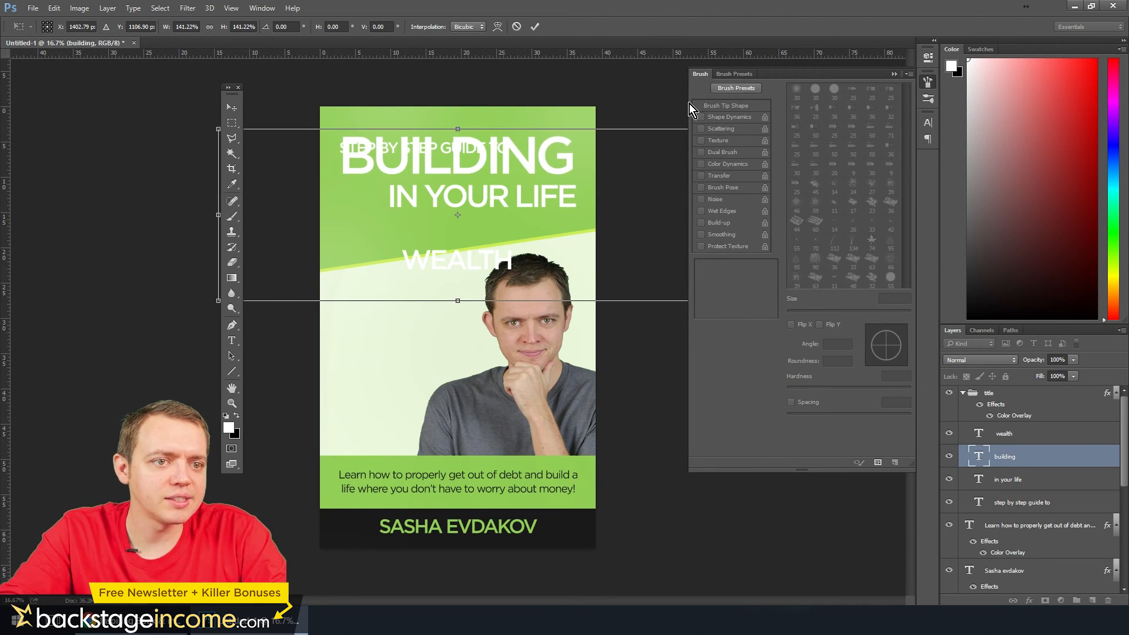
left_click(232, 108)
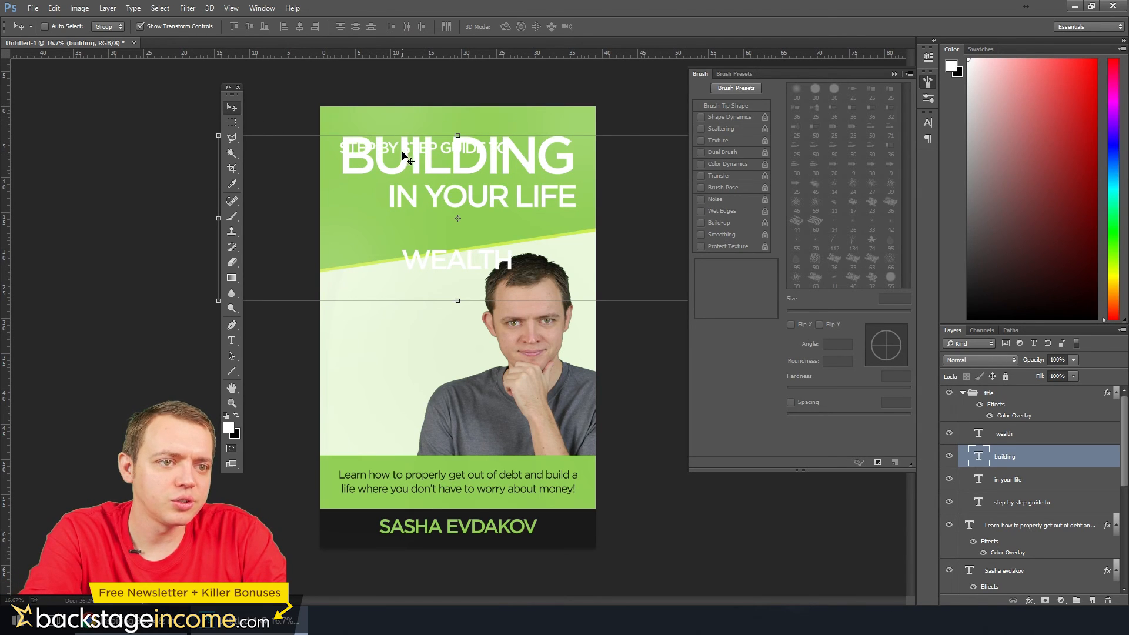
left_click_drag(404, 156, 405, 179)
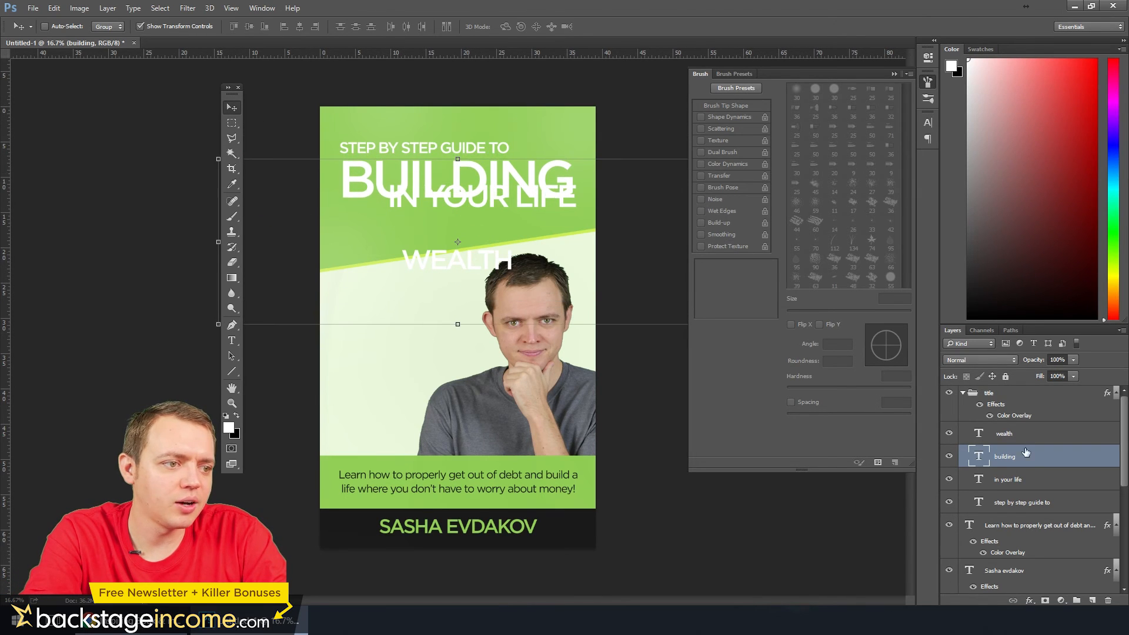
Enlarge the WEALTH text to about the width of BUILDING and raise it directly beneath that word
left_click(1005, 435)
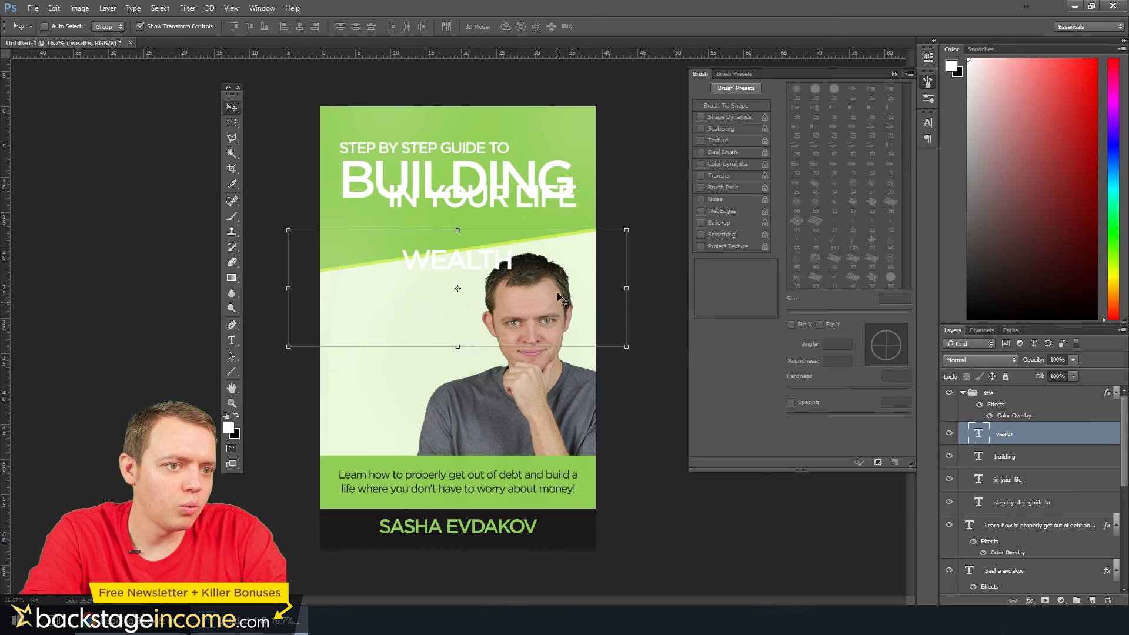
left_click_drag(627, 231, 798, 147)
key("Return")
key("shift+Up")
key("shift+Up")
key("shift+Up")
key("shift+Up")
key("shift+Up")
key("shift+Up")
key("shift+Up")
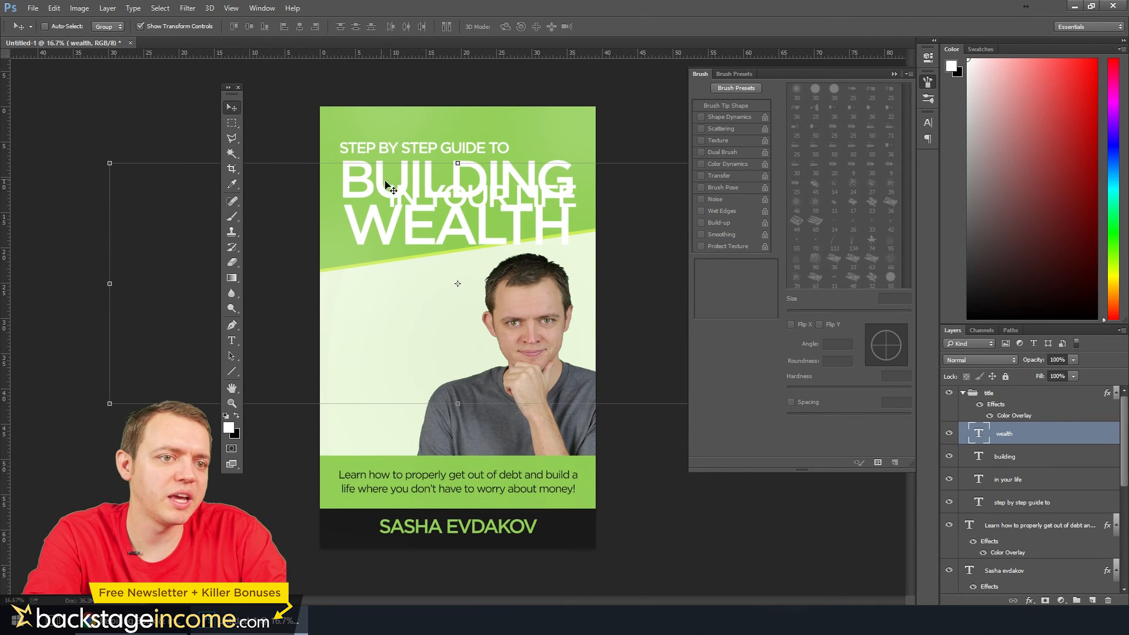
Nudge the "STEP BY STEP GUIDE TO" line down and right so it sits close above the start of BUILDING
left_click(1011, 509)
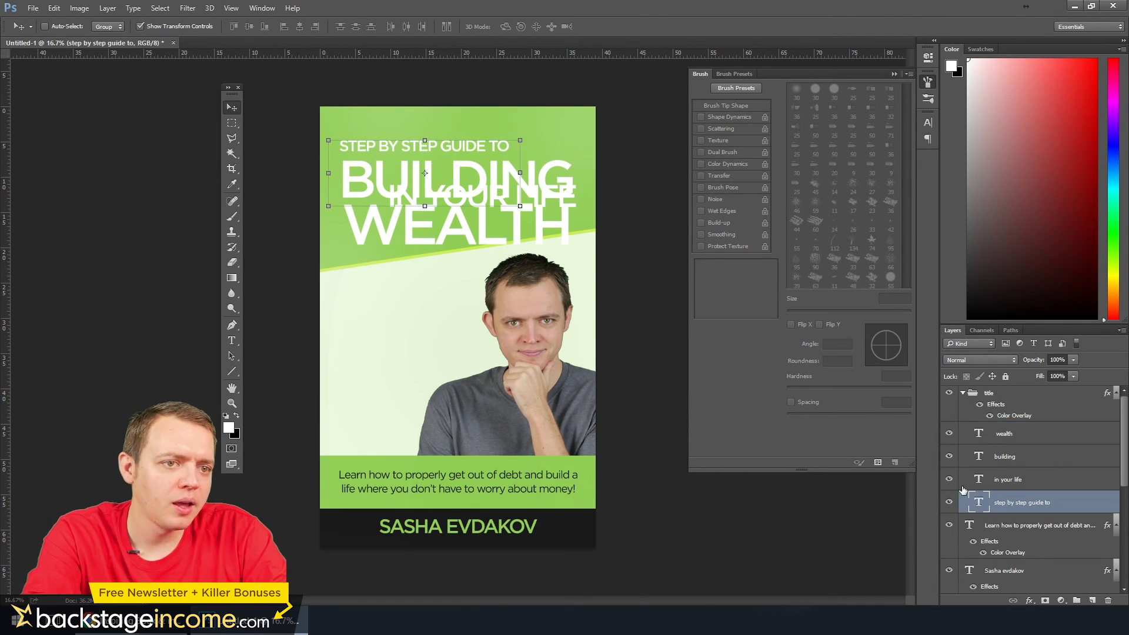
key("shift+Down")
key("shift+Down")
key("shift+Right")
key("shift+Right")
key("shift+Down")
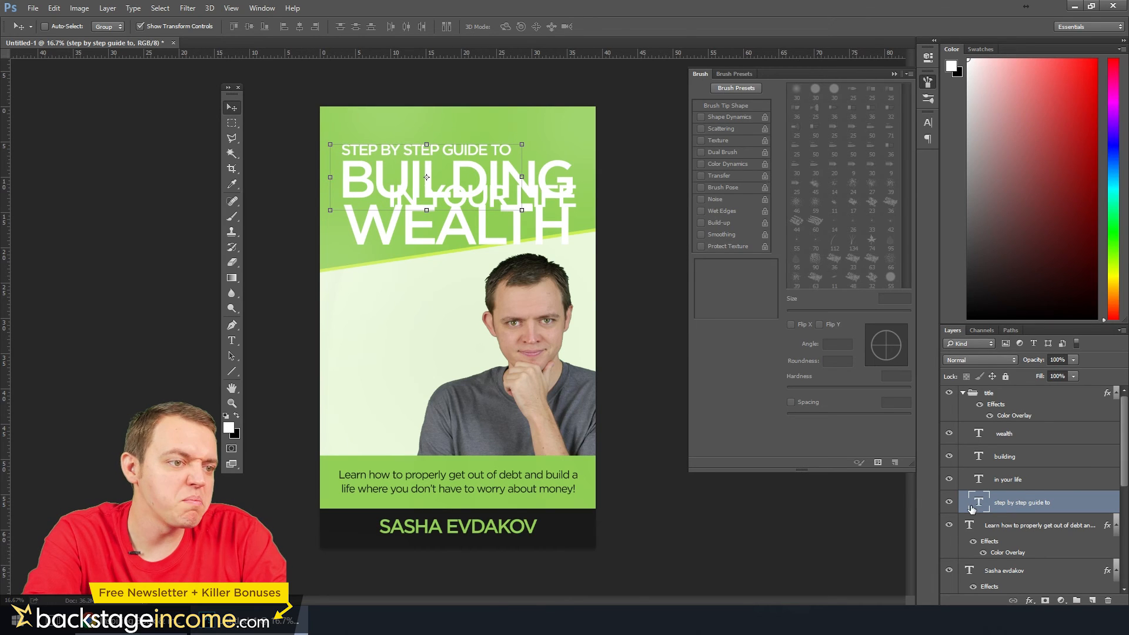
Move the whole title group up toward the cover's top edge
left_click(996, 399)
key("shift+Up")
key("shift+Up")
key("shift+Up")
key("shift+Up")
key("shift+Up")
key("shift+Up")
key("shift+Up")
key("shift+Up")
key("shift+Up")
key("shift+Up")
key("shift+Up")
key("shift+Up")
key("shift+Up")
key("shift+Up")
key("shift+Up")
key("shift+Up")
key("shift+Up")
key("shift+Up")
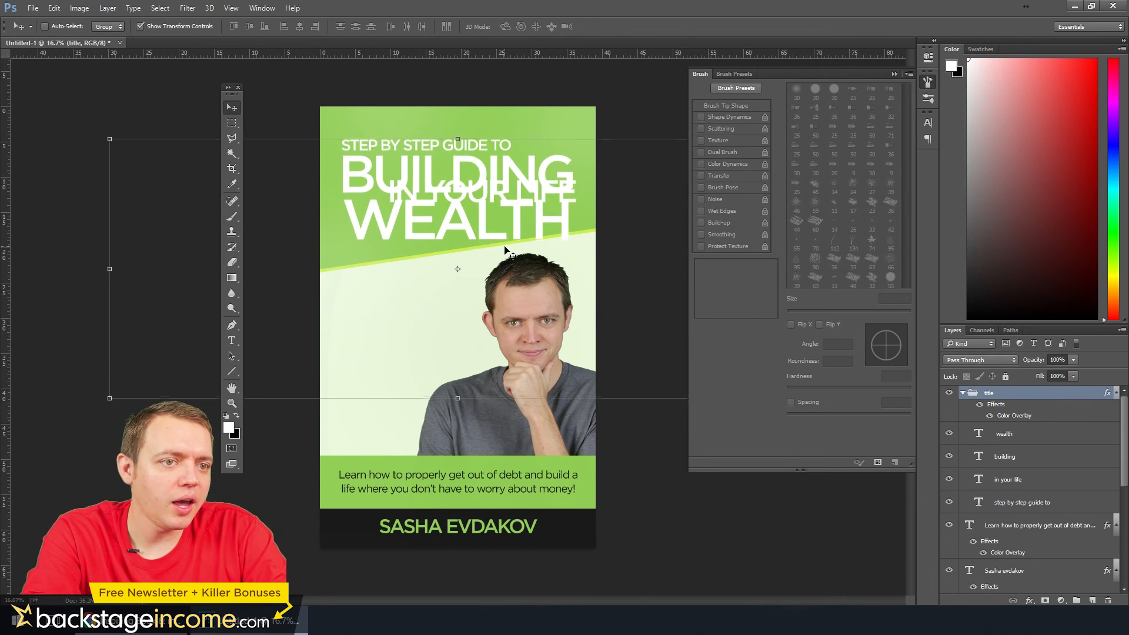
key("shift+Up")
key("shift+Up")
key("shift+Up")
key("shift+Up")
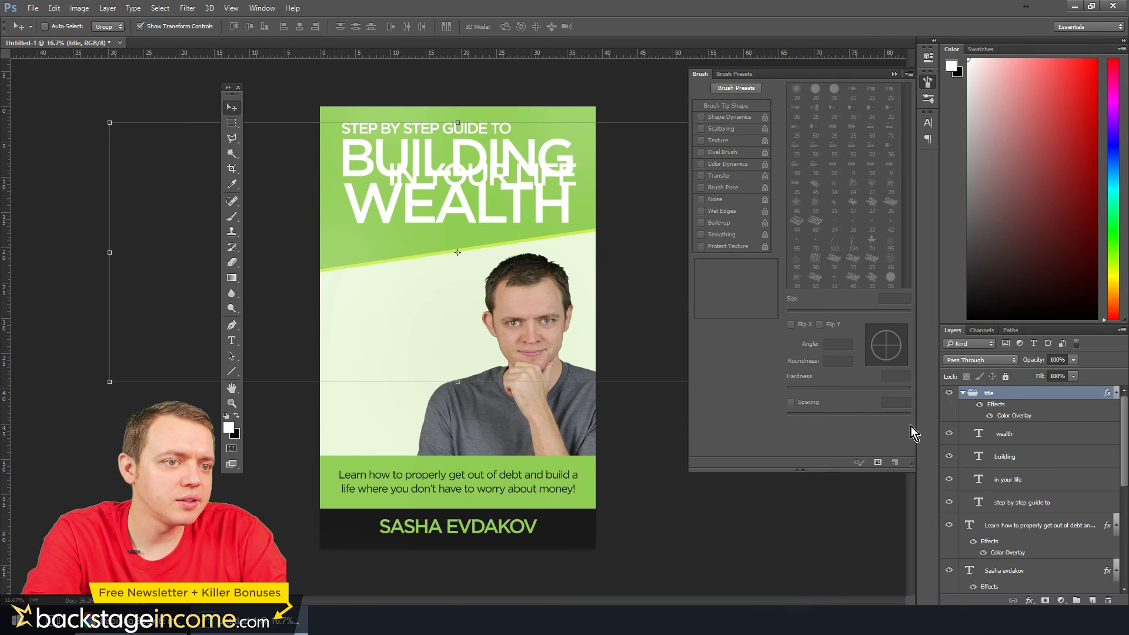
Place the "IN YOUR LIFE" line beneath WEALTH, ending near the right edge of the word above
left_click(1012, 485)
left_click_drag(449, 176, 471, 254)
key("shift+Left")
key("shift+Left")
key("shift+Left")
key("shift+Left")
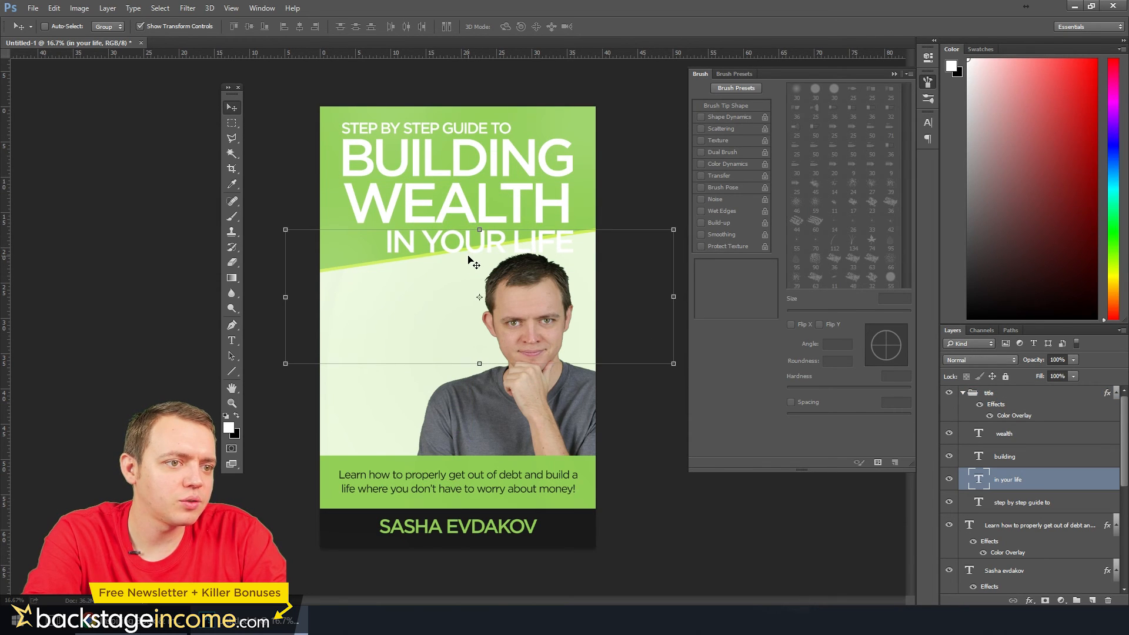
key("shift+Up")
key("shift+Left")
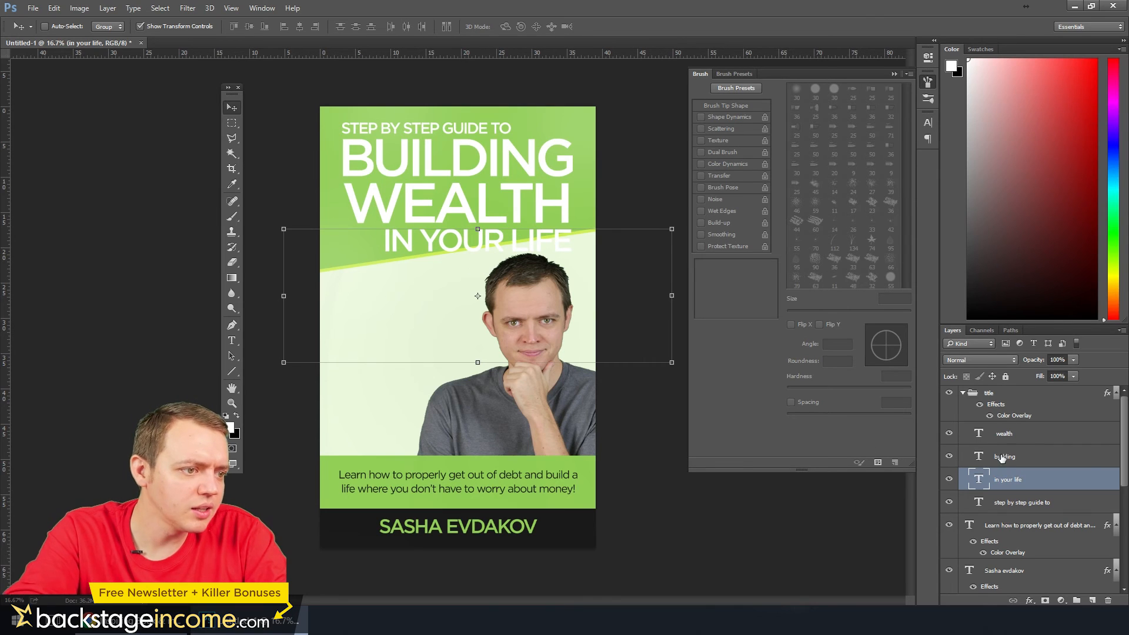
Scale the WEALTH text to about 103% so its width matches BUILDING
left_click(429, 200, "ctrl")
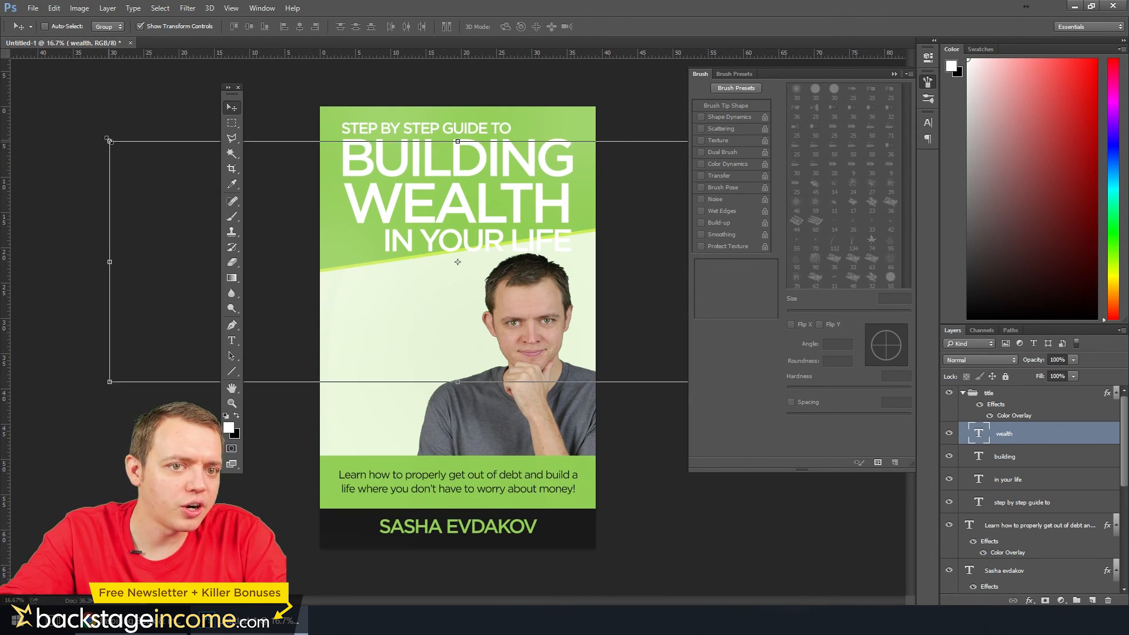
left_click_drag(111, 142, 99, 130)
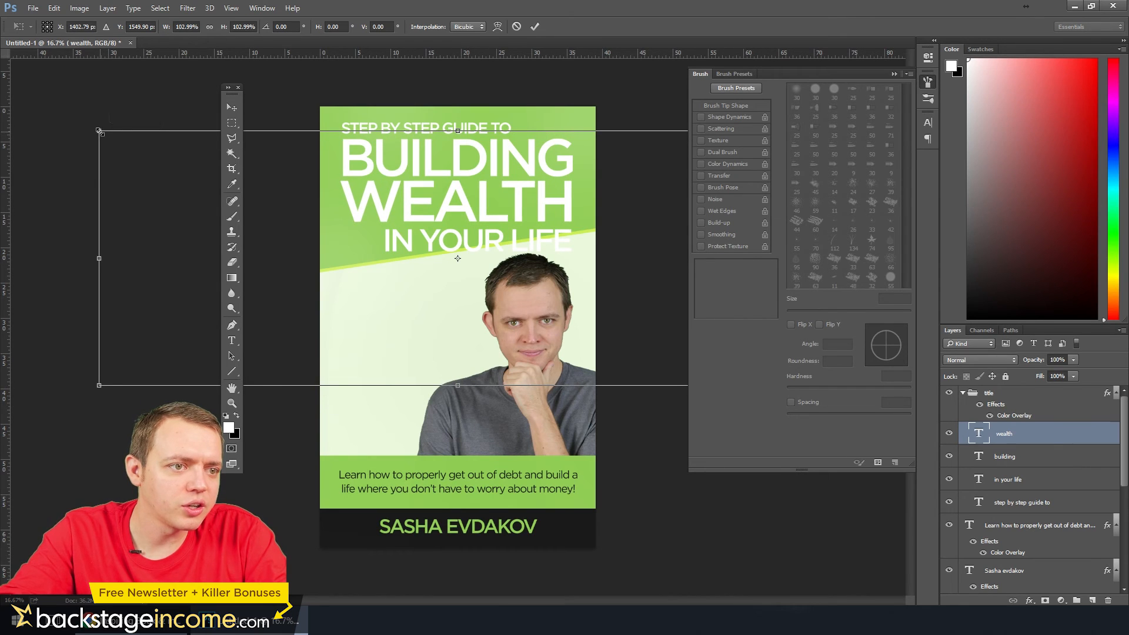
key("Return")
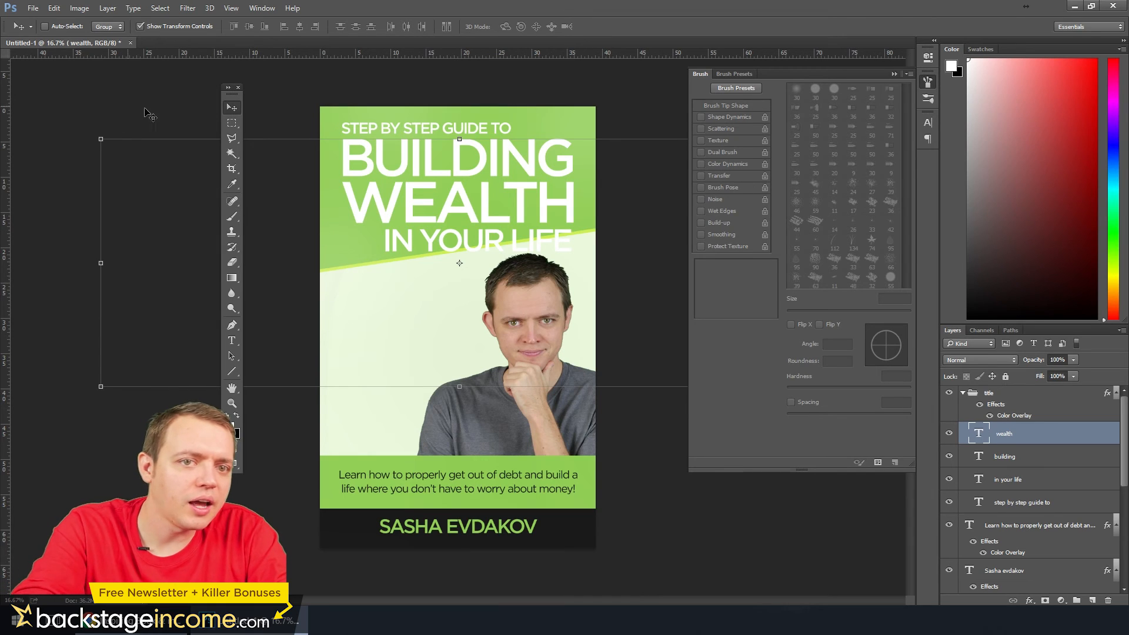
Add a vertical guide at the title's left edge and align the "STEP BY STEP GUIDE TO", BUILDING and WEALTH lines to it
left_click(231, 122)
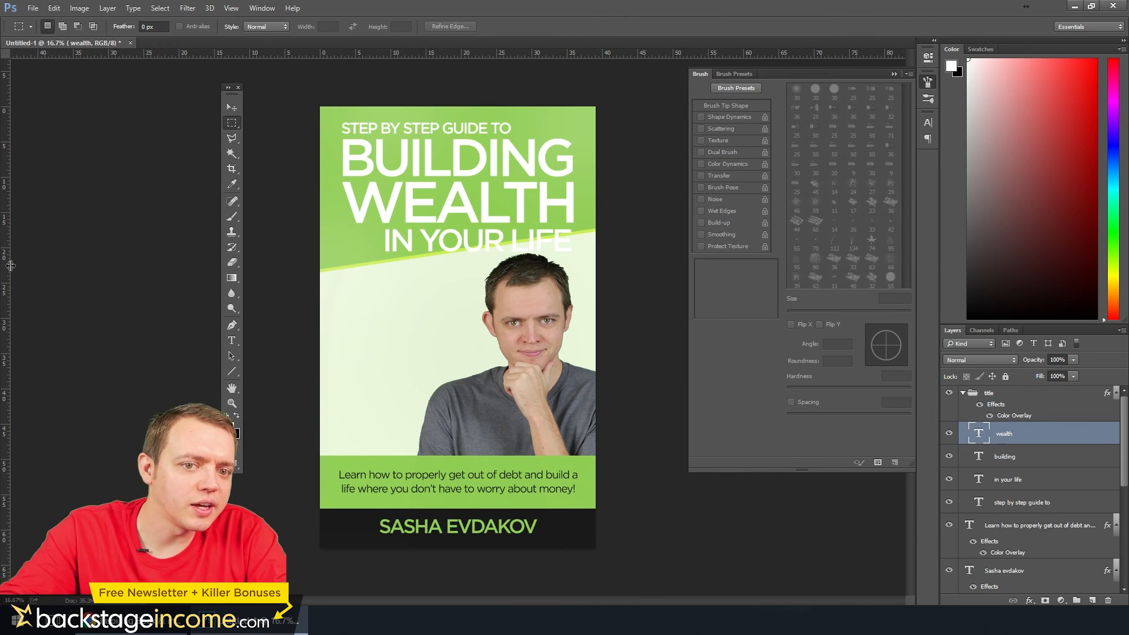
left_click_drag(11, 266, 339, 258)
scroll(298, 185, "up", 2)
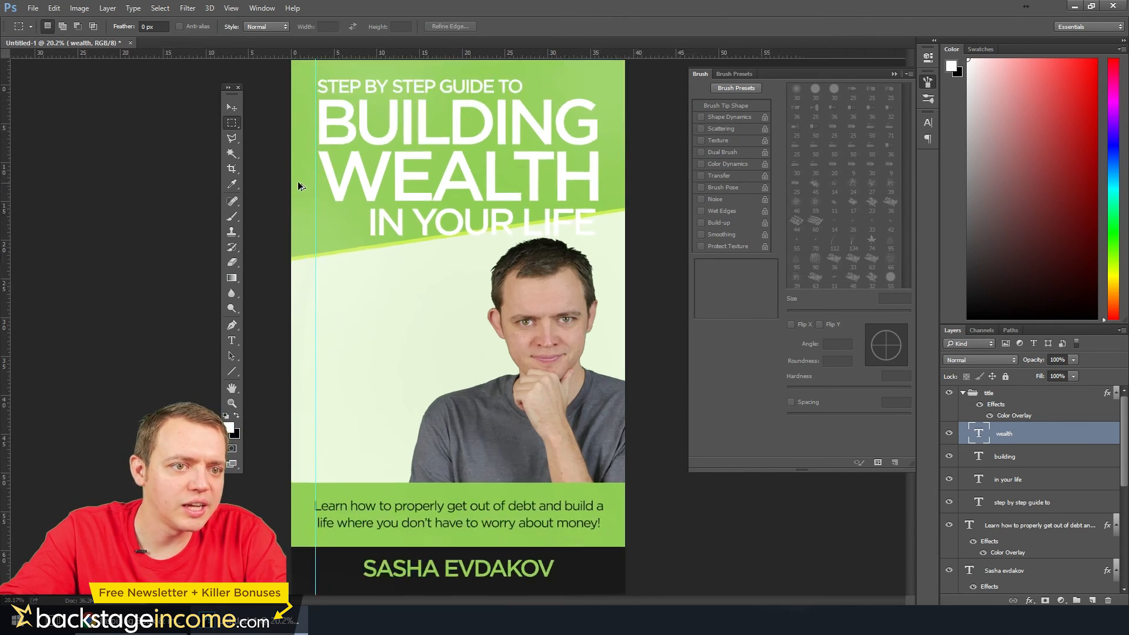
scroll(299, 186, "up", 3)
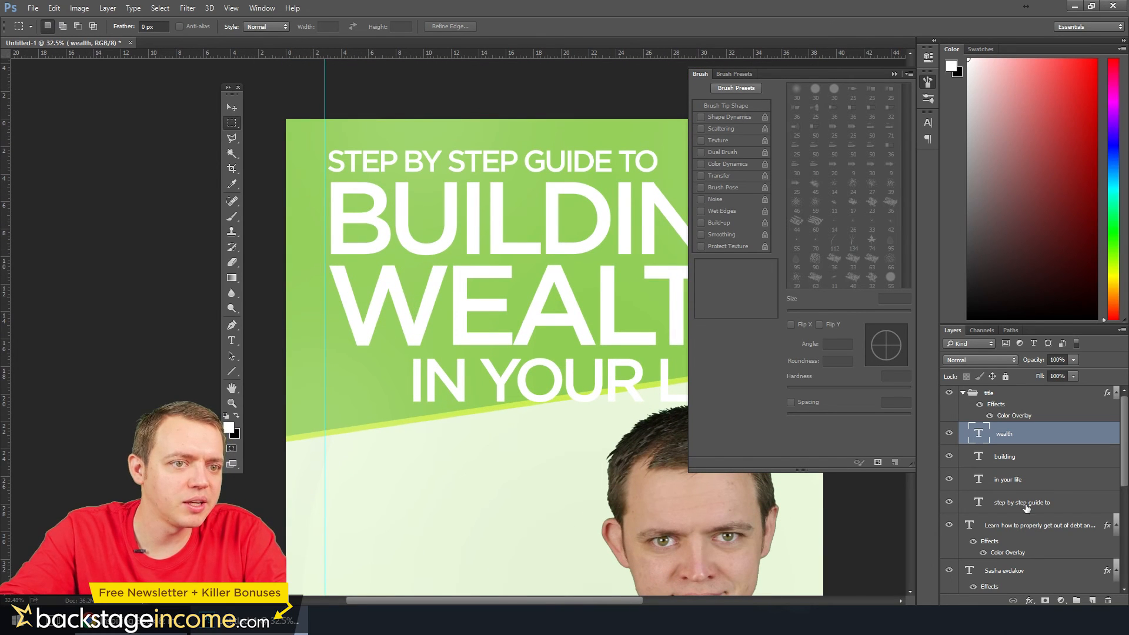
left_click(1019, 503)
left_click(231, 108)
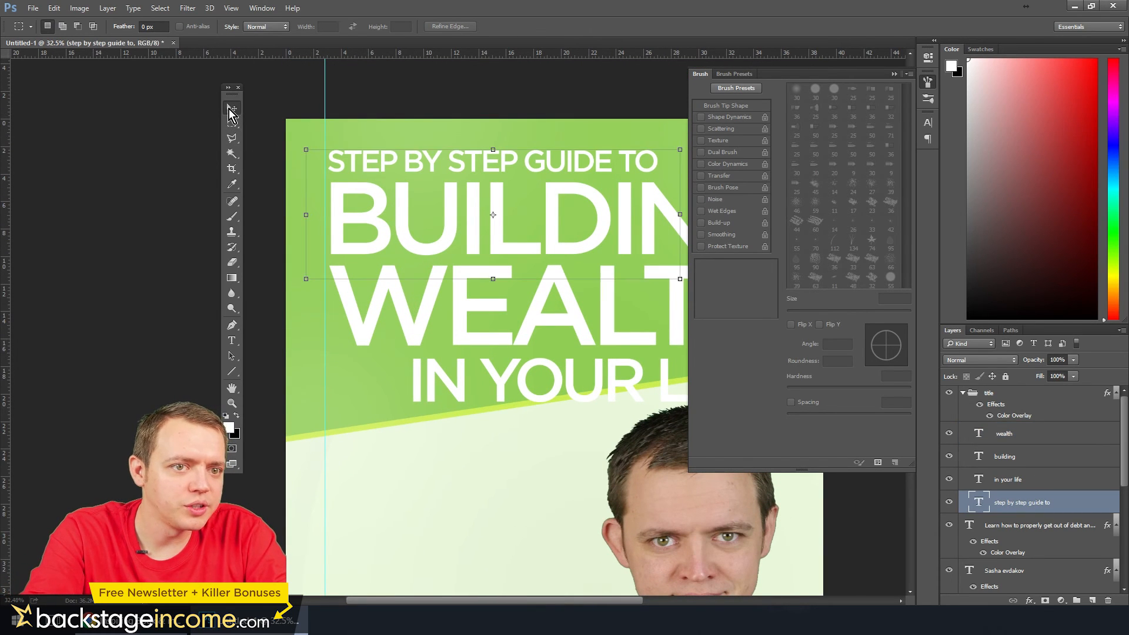
left_click(1009, 458)
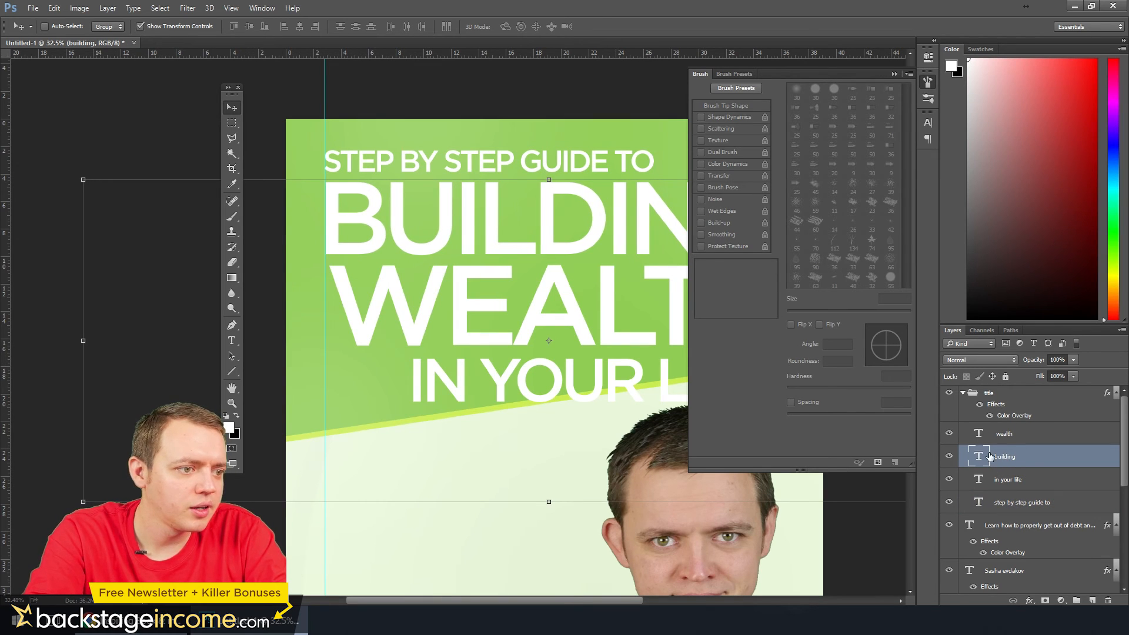
left_click(1004, 438)
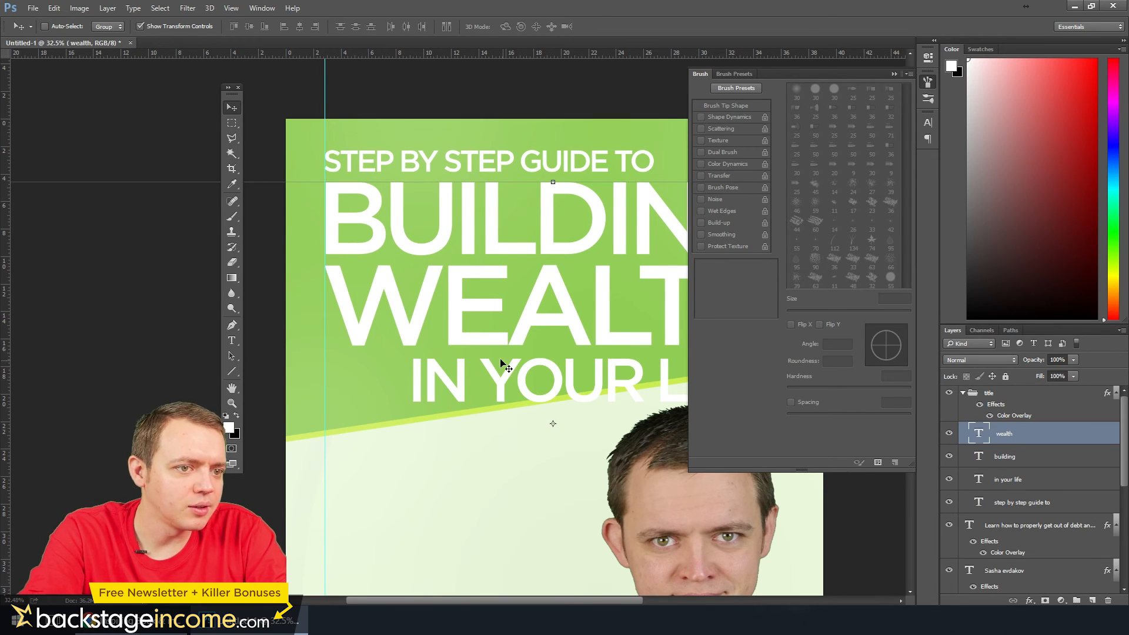
scroll(209, 347, "down", 5)
scroll(452, 332, "up", 1)
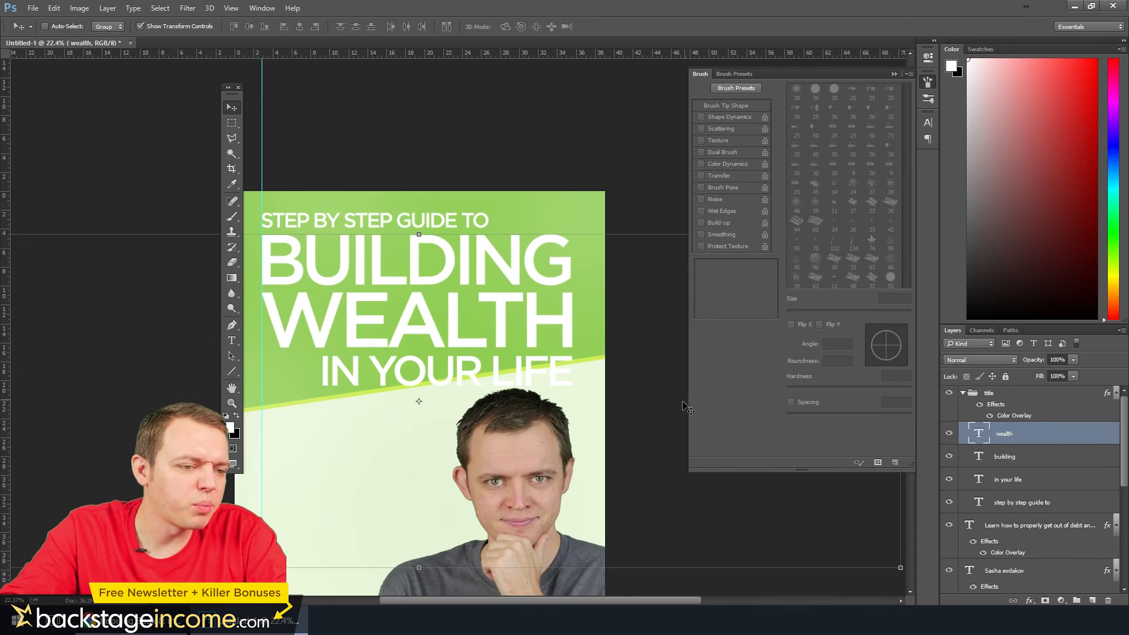
scroll(435, 400, "down", 2)
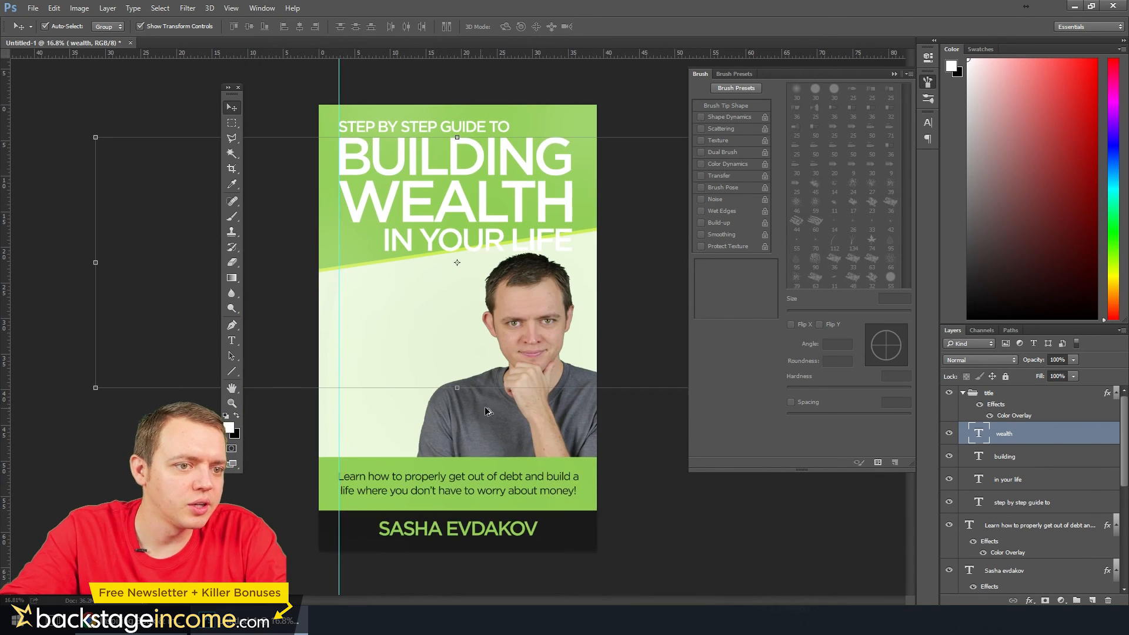
Shift Layer 1 and Layer 1 copy down together until the green title block sits behind the whole "IN YOUR LIFE" line
scroll(1028, 505, "down", 5)
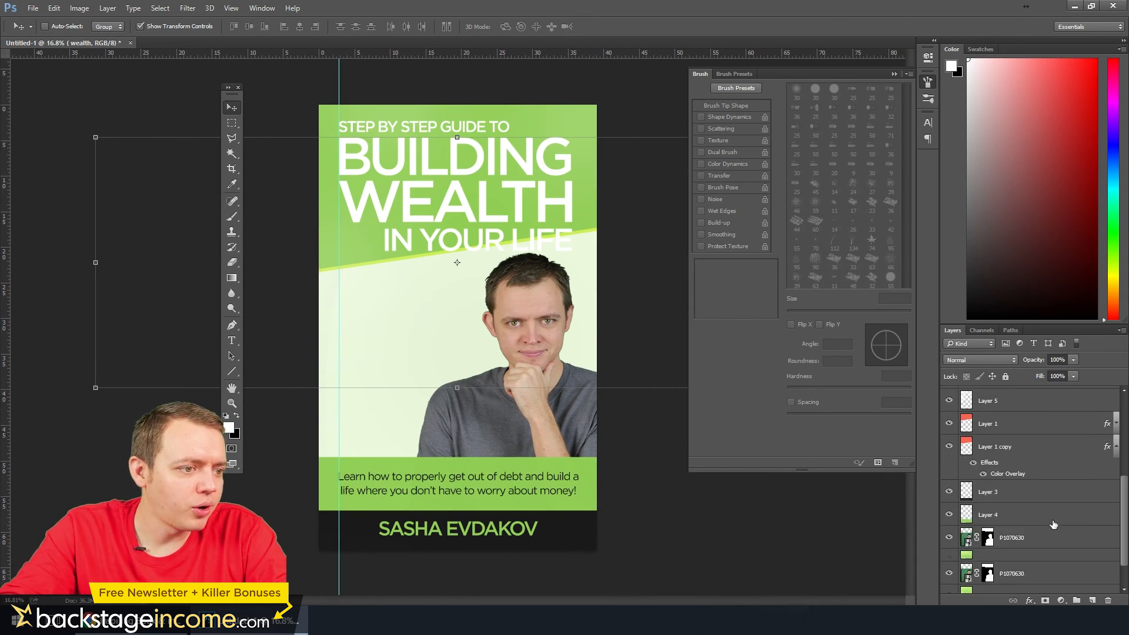
left_click(1000, 522)
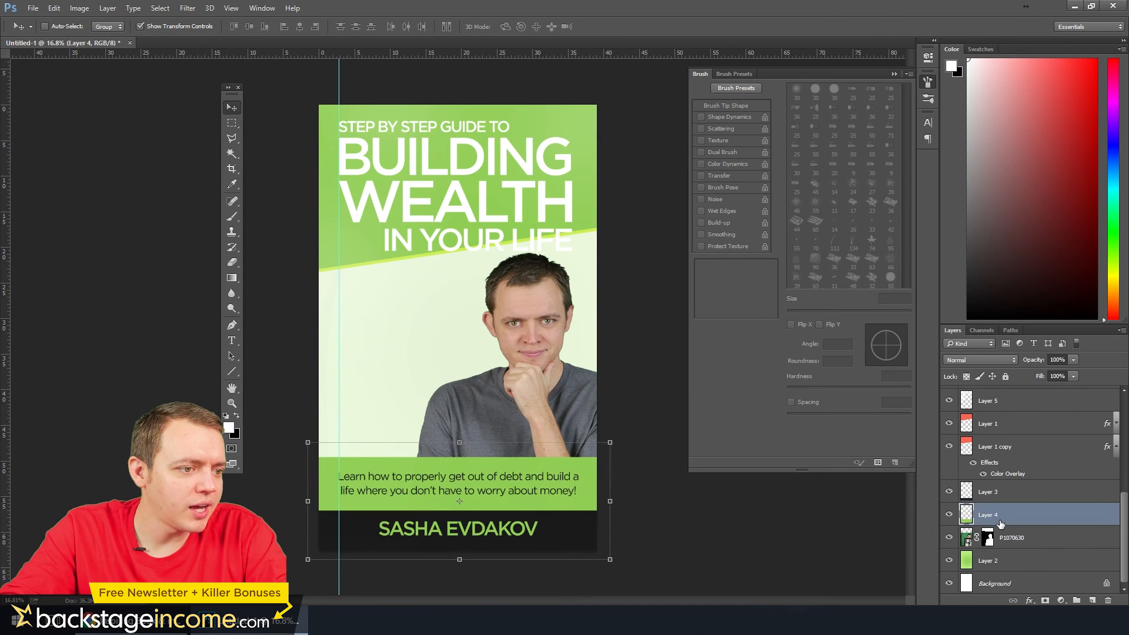
left_click(998, 426)
left_click(999, 448, "shift")
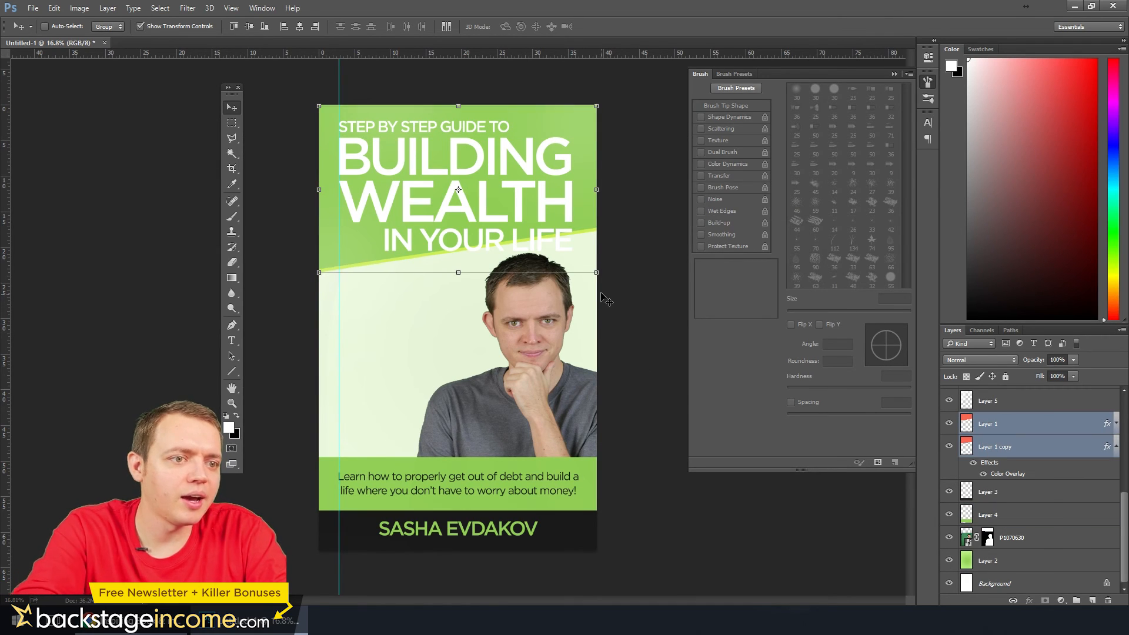
key("shift+Down")
key("shift+Down")
key("shift+Down")
key("shift+Down")
key("shift+Down")
key("shift+Down")
key("shift+Down")
key("shift+Down")
key("shift+Down")
key("shift+Down")
key("shift+Down")
key("shift+Down")
key("shift+Down")
key("shift+Down")
key("shift+Down")
key("shift+Down")
key("shift+Down")
key("shift+Down")
key("shift+Down")
key("shift+Down")
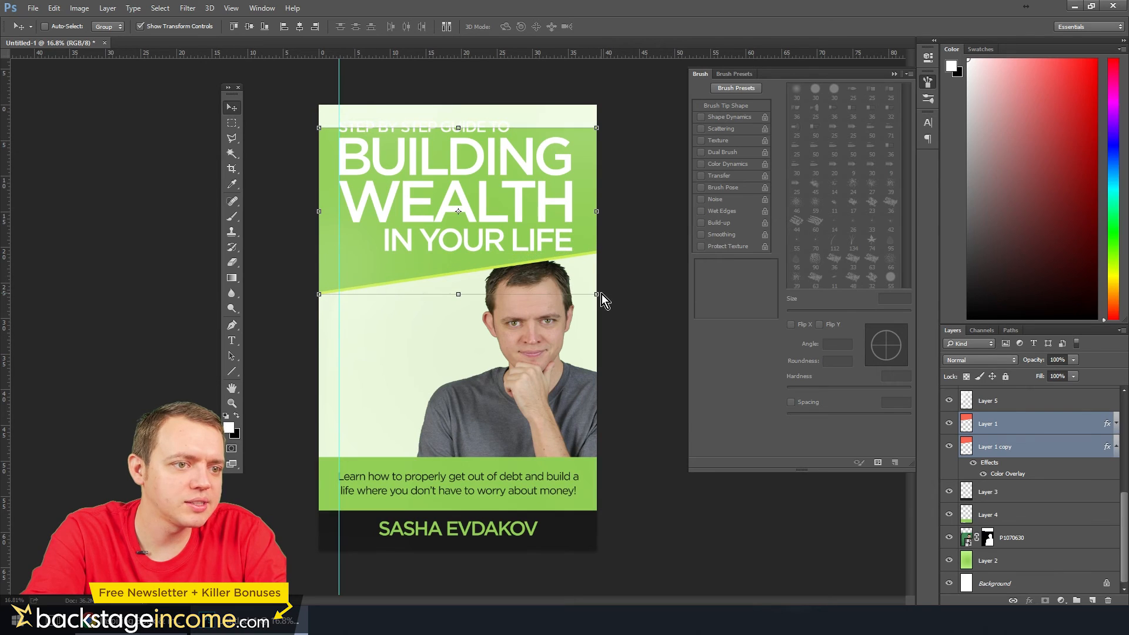
key("shift+Up")
key("shift+Down")
key("shift+Down")
key("shift+Down")
key("shift+Down")
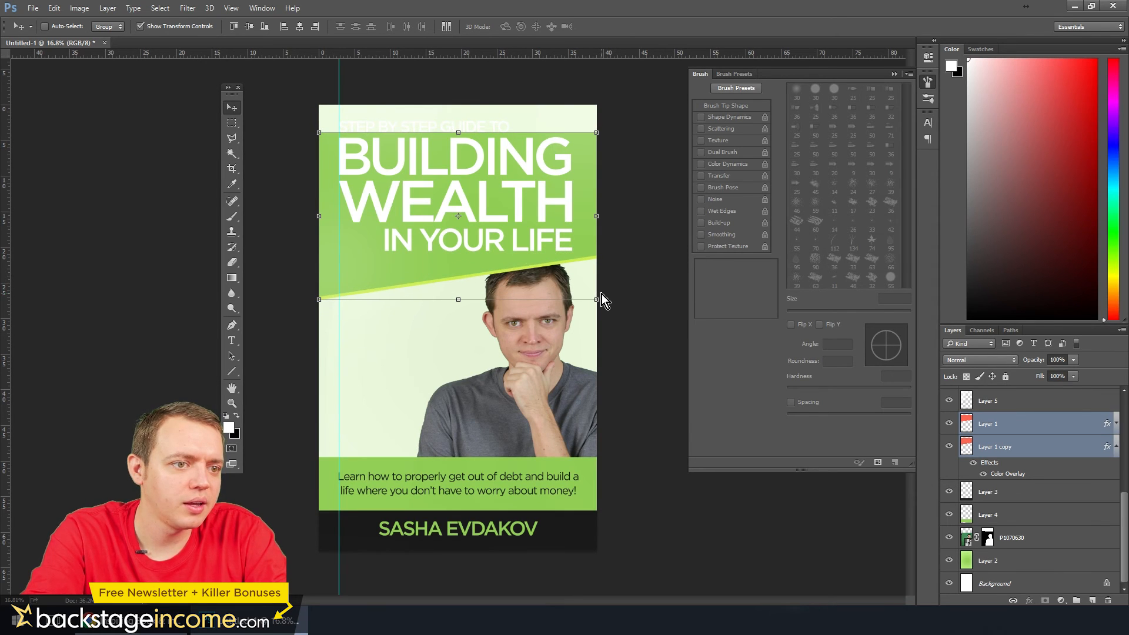
key("shift+Up")
key("shift+Up")
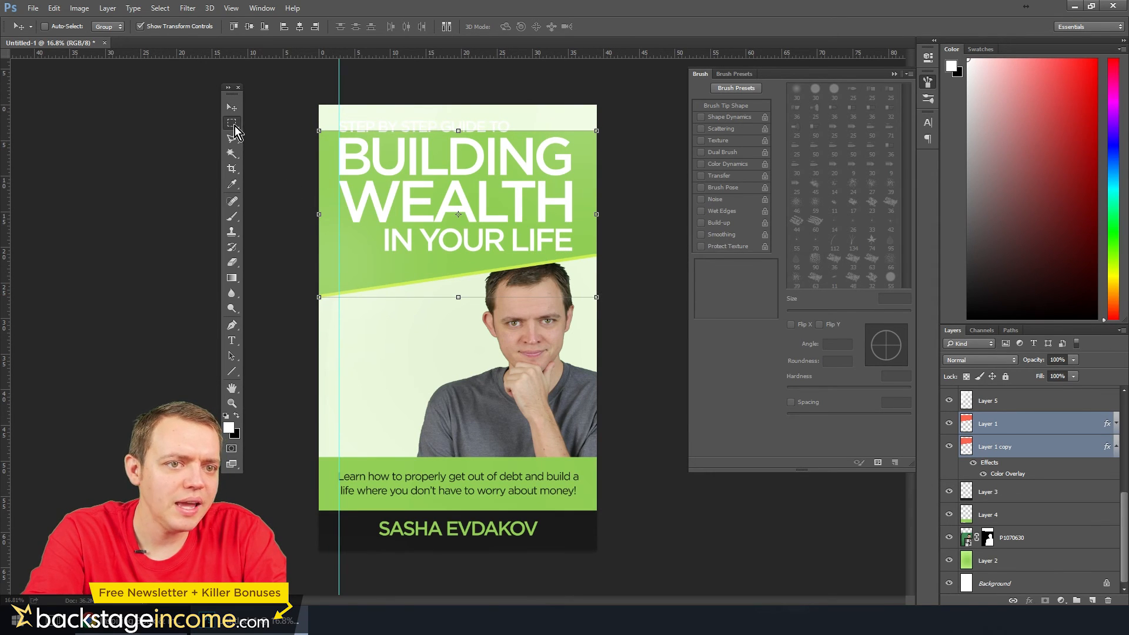
Stretch a narrow full-width strip of Layer 1 upward past the cover's top edge to fill the gap above the green block
key("m")
left_click_drag(320, 161, 585, 107)
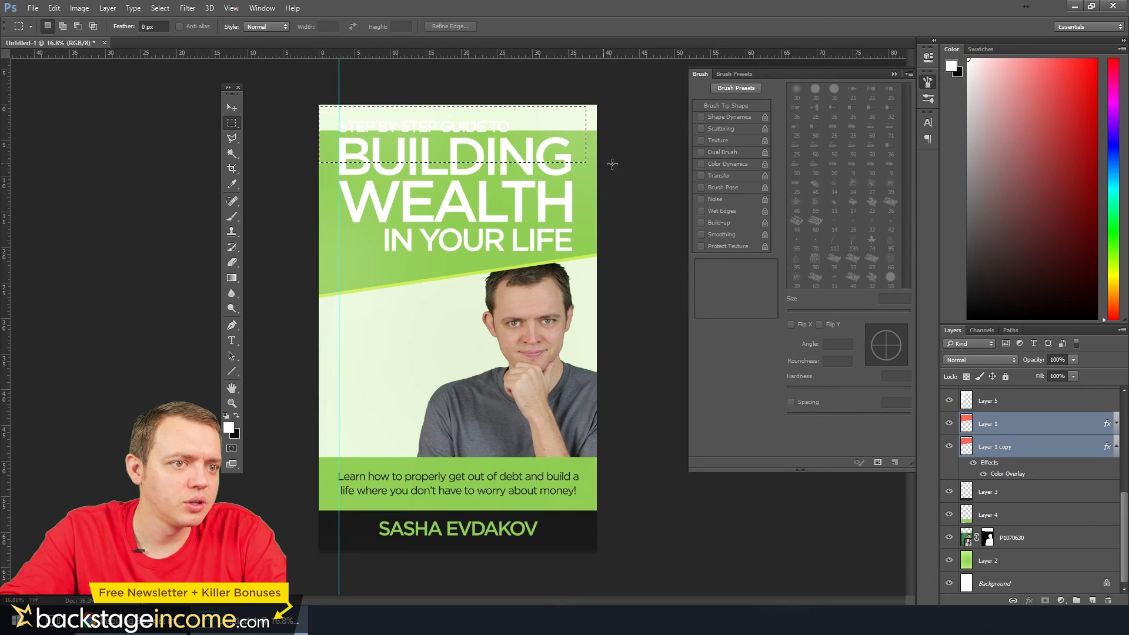
left_click_drag(614, 182, 189, 175)
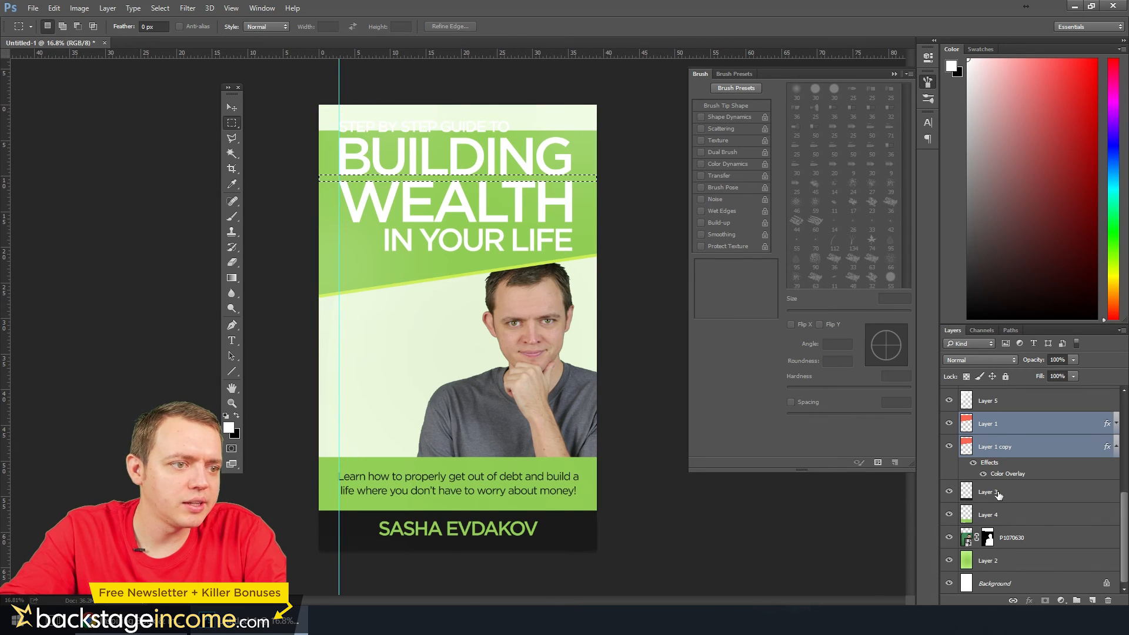
left_click(993, 444)
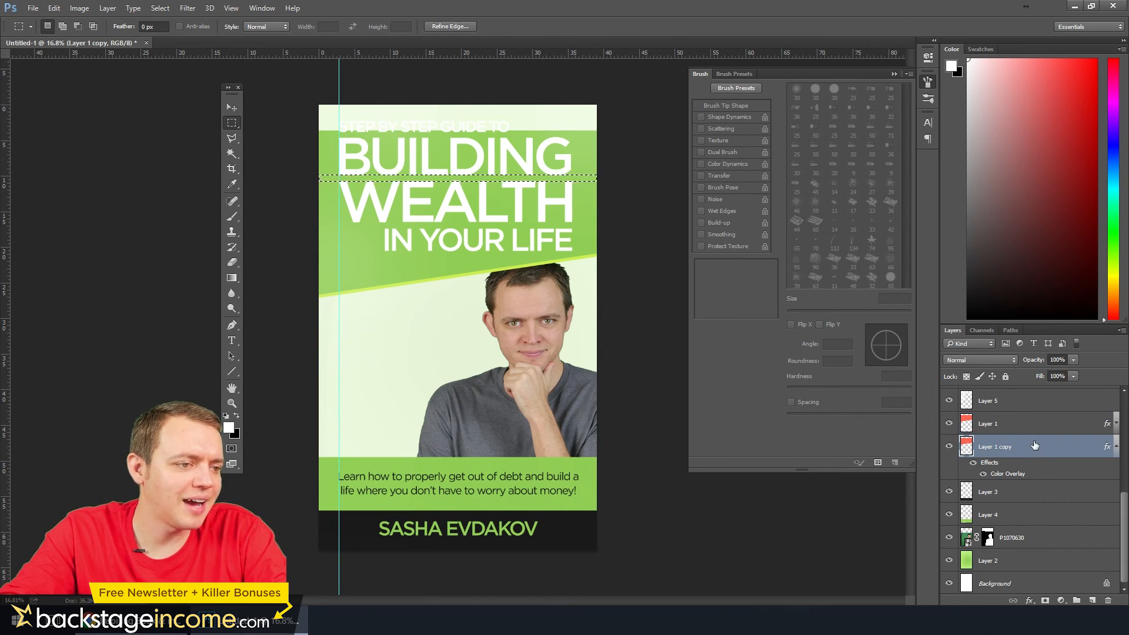
left_click(990, 424)
key("ctrl+t")
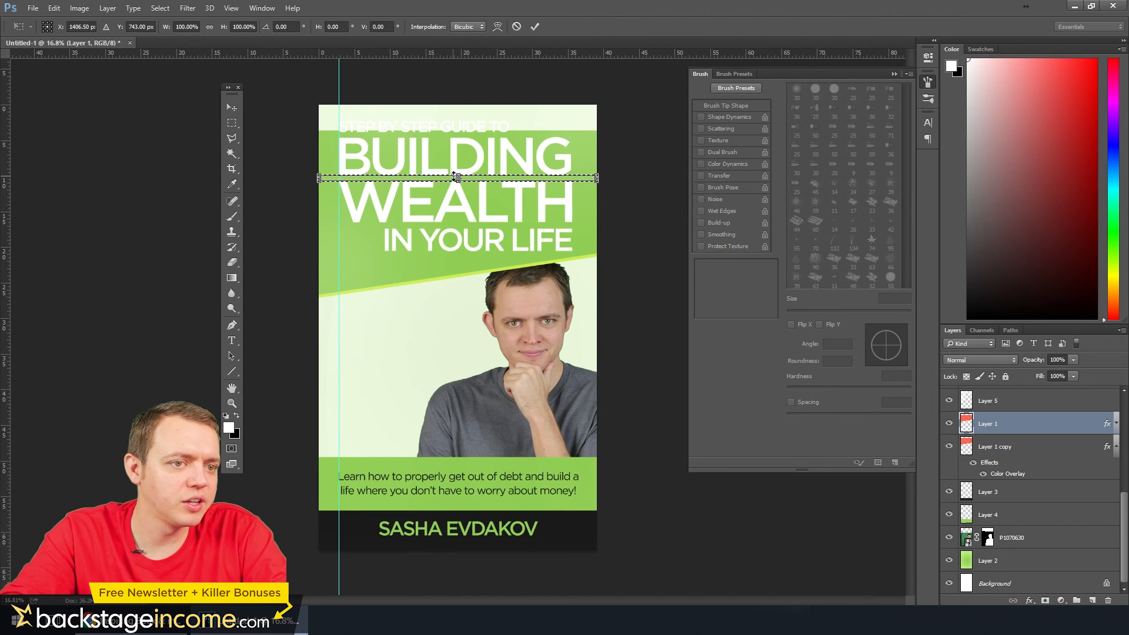
left_click_drag(457, 176, 459, 77)
key("Return")
key("ctrl+d")
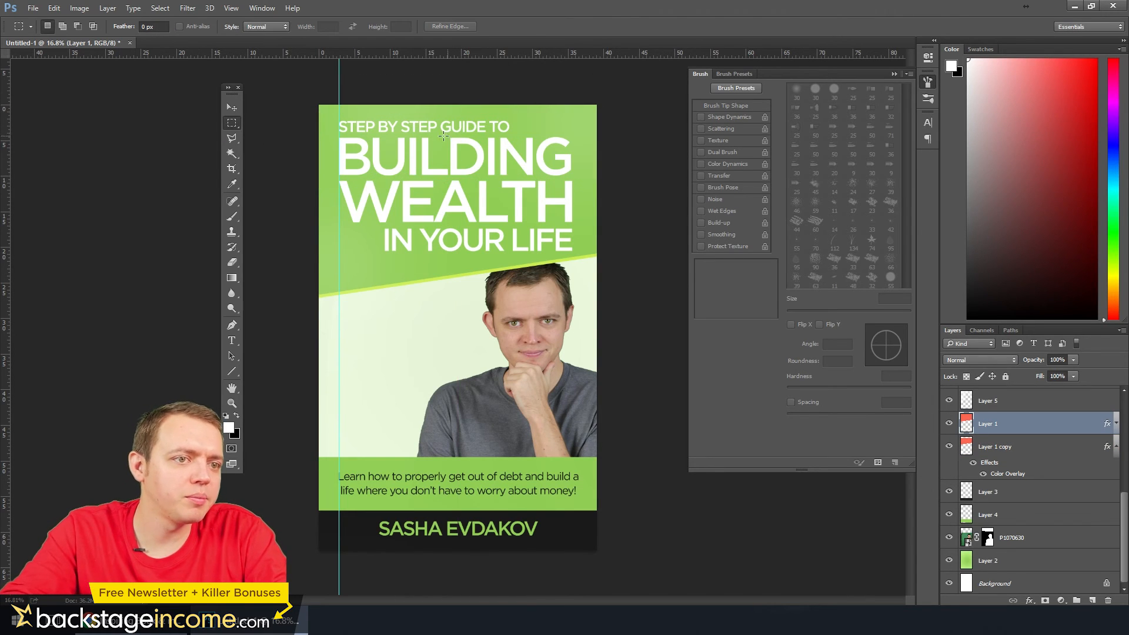
Scale the title group to about 94% and nudge it up within the green block
scroll(1035, 458, "up", 5)
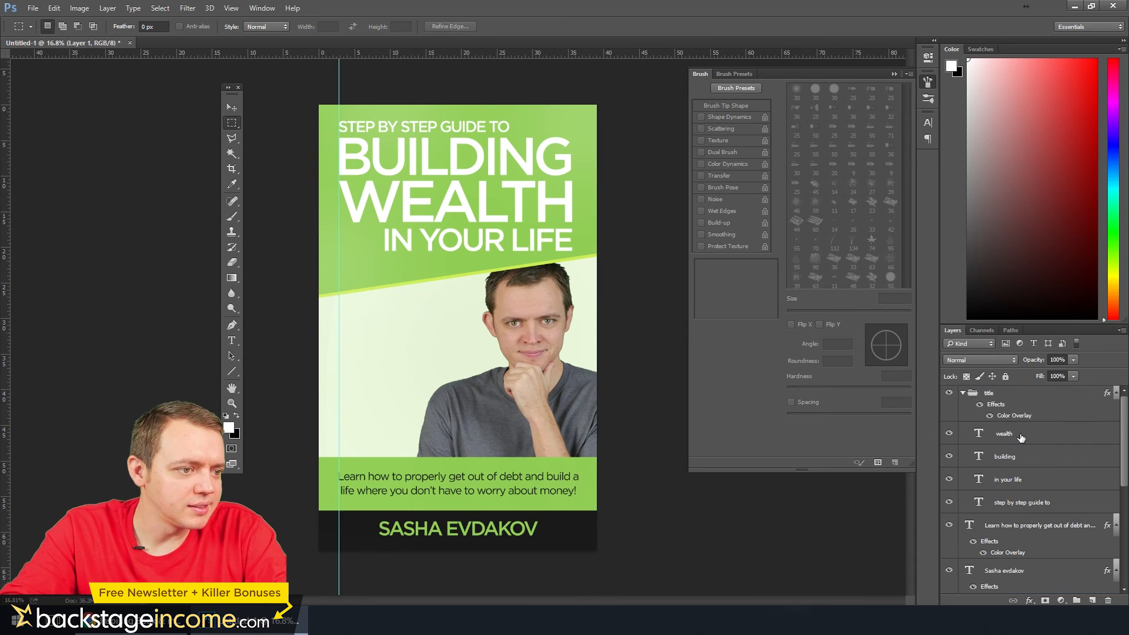
left_click(1002, 398)
key("ctrl+t")
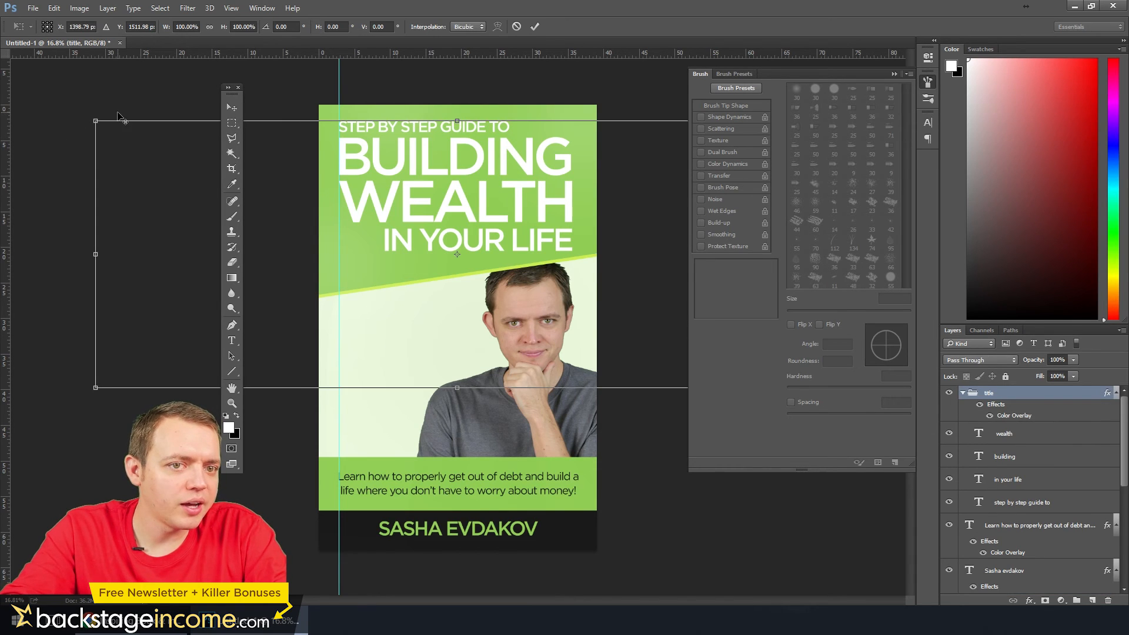
left_click_drag(98, 122, 117, 132)
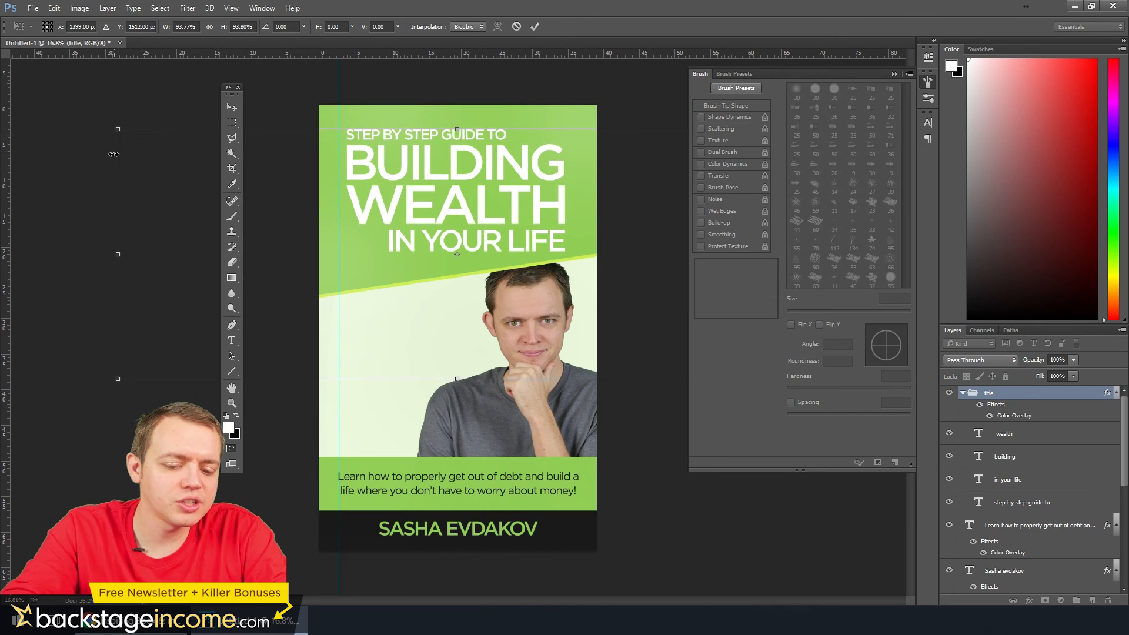
key("Return")
left_click(232, 108)
key("shift+Up")
key("shift+Up")
key("shift+Up")
key("shift+Up")
key("shift+Up")
key("shift+Up")
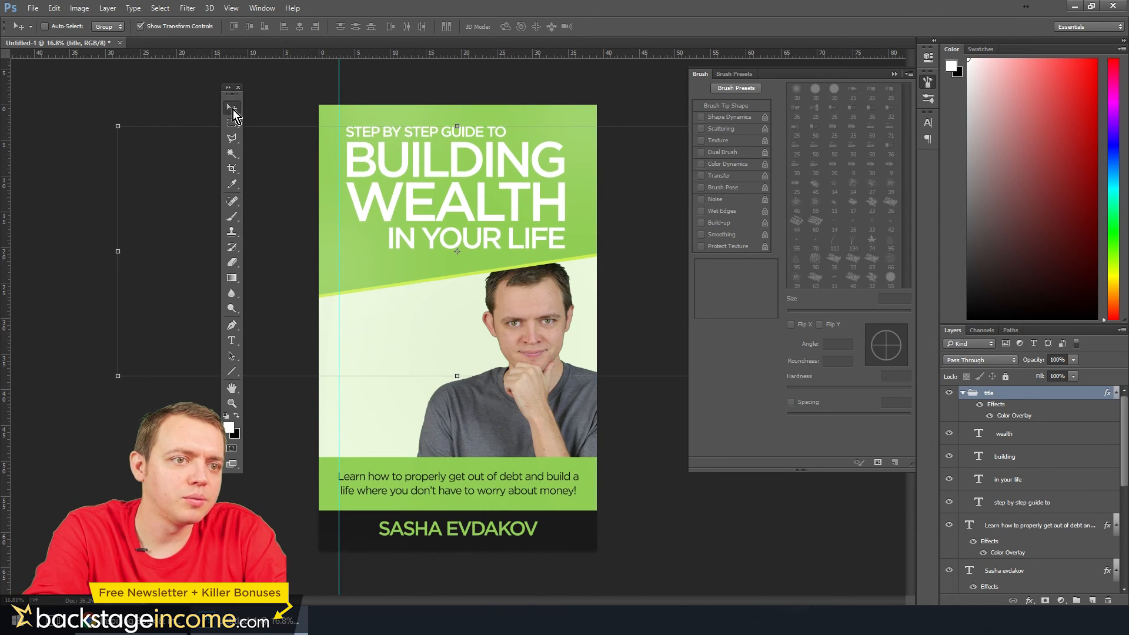
Add an Outer Glow to the title group with its blend mode set to Normal
right_click(996, 393)
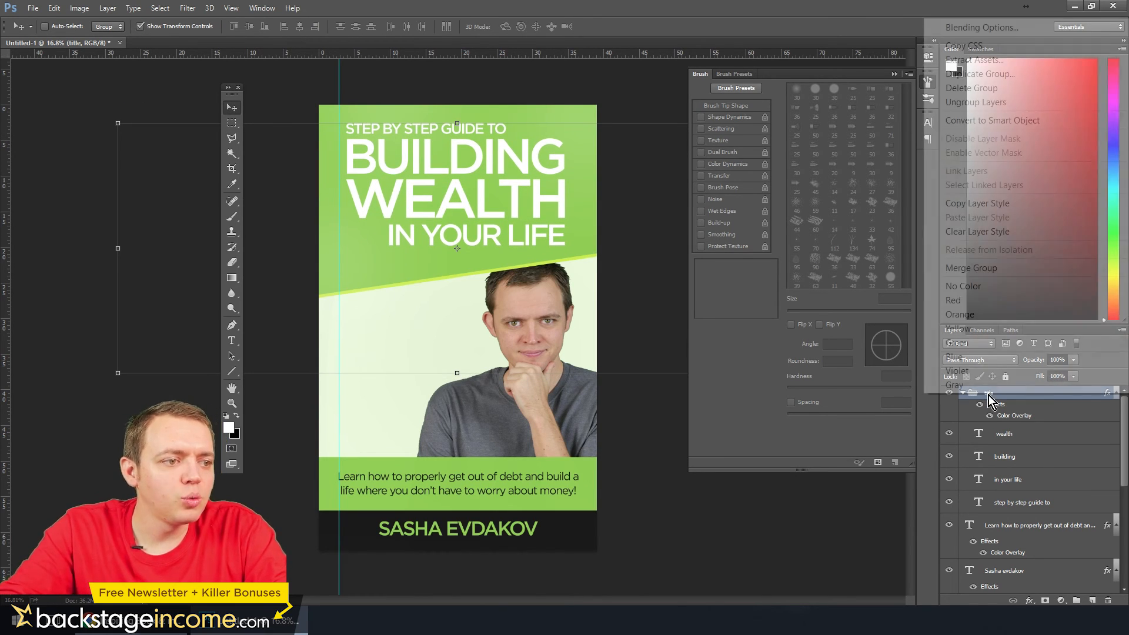
left_click(964, 28)
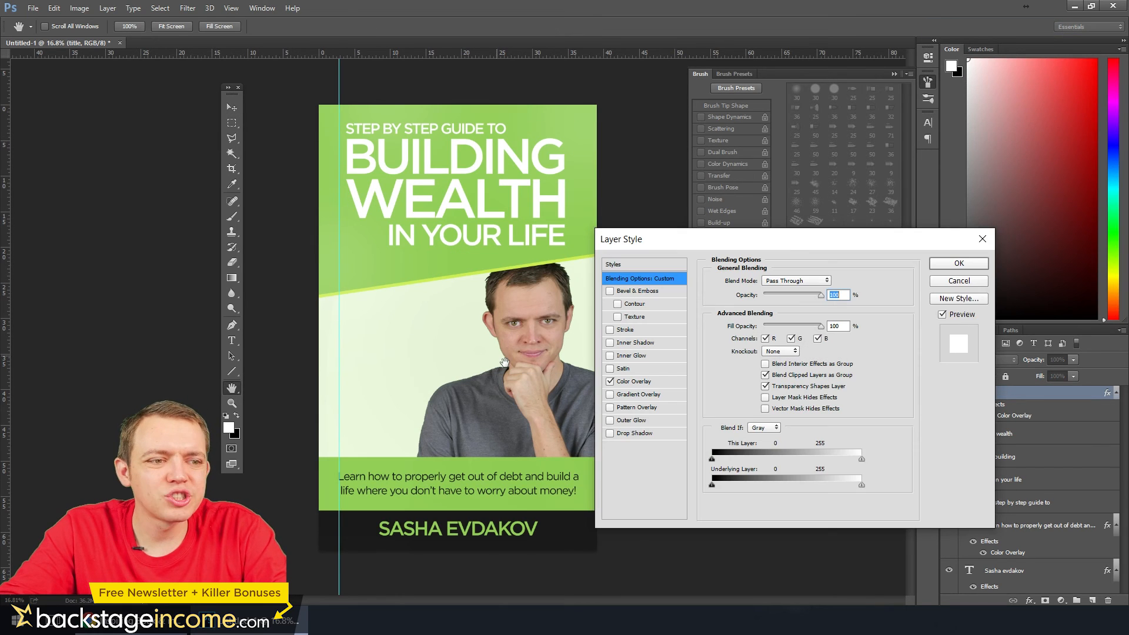
left_click(628, 421)
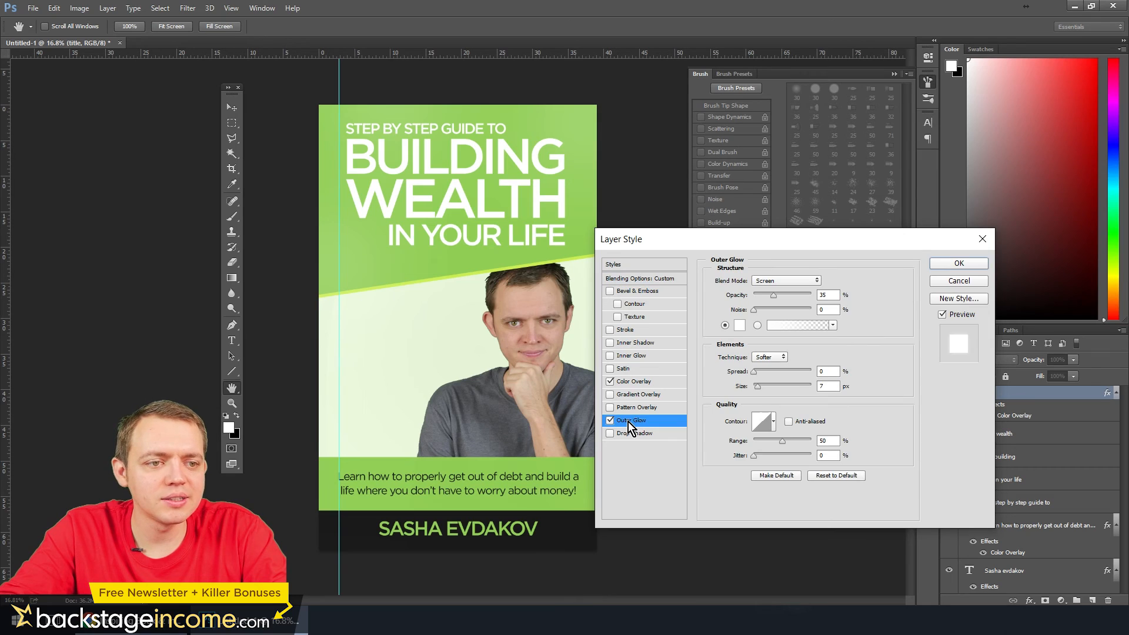
left_click(792, 280)
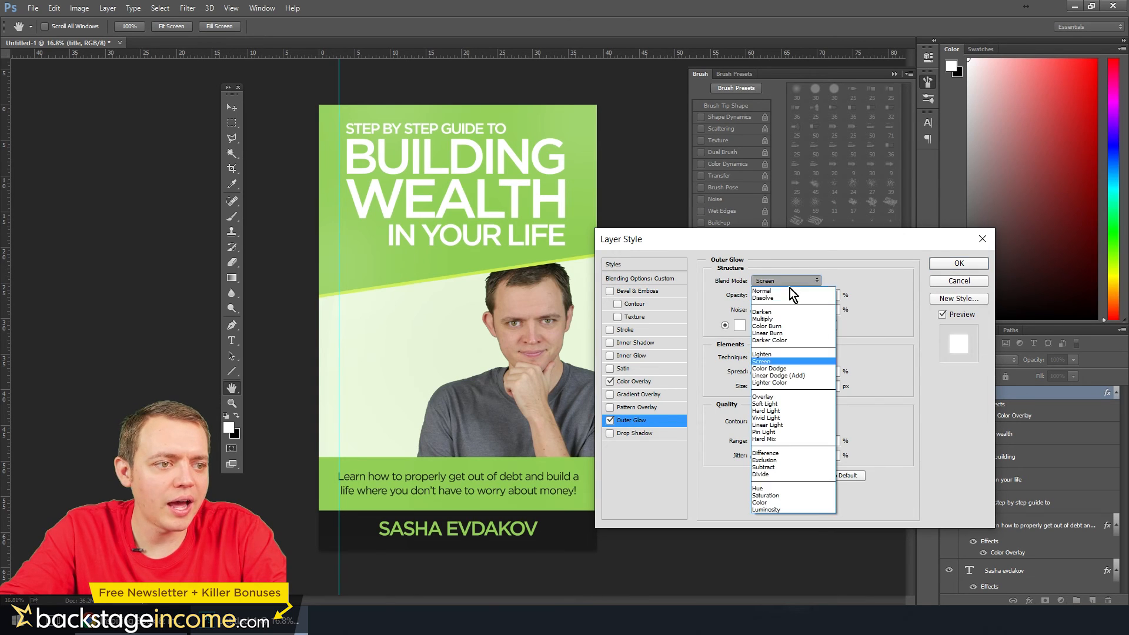
left_click(781, 298)
left_click(775, 283)
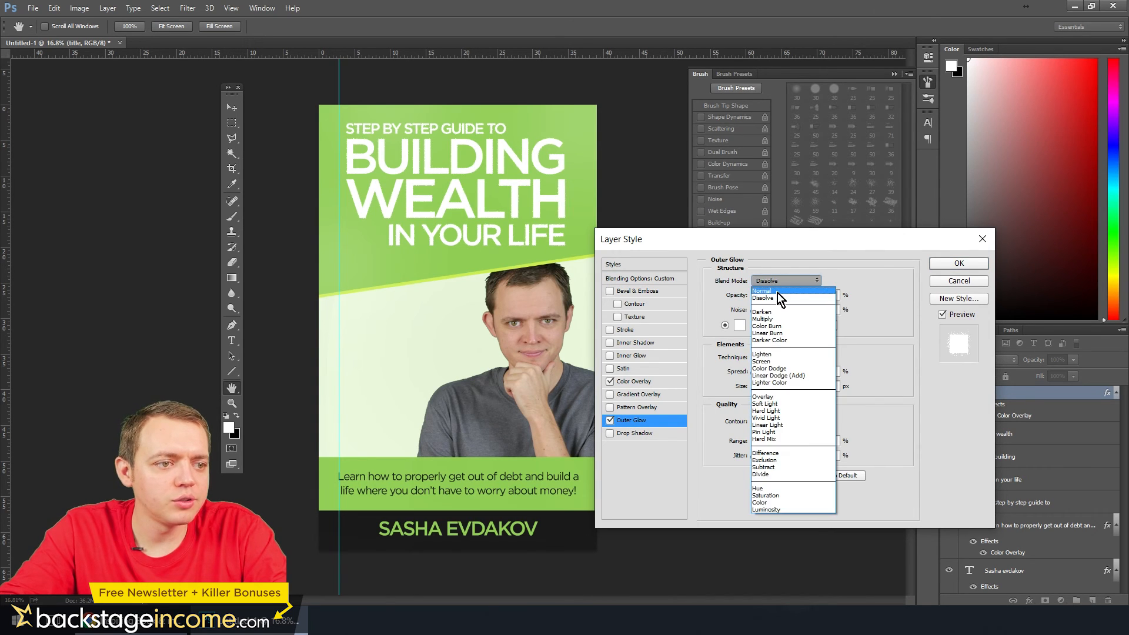
left_click(777, 292)
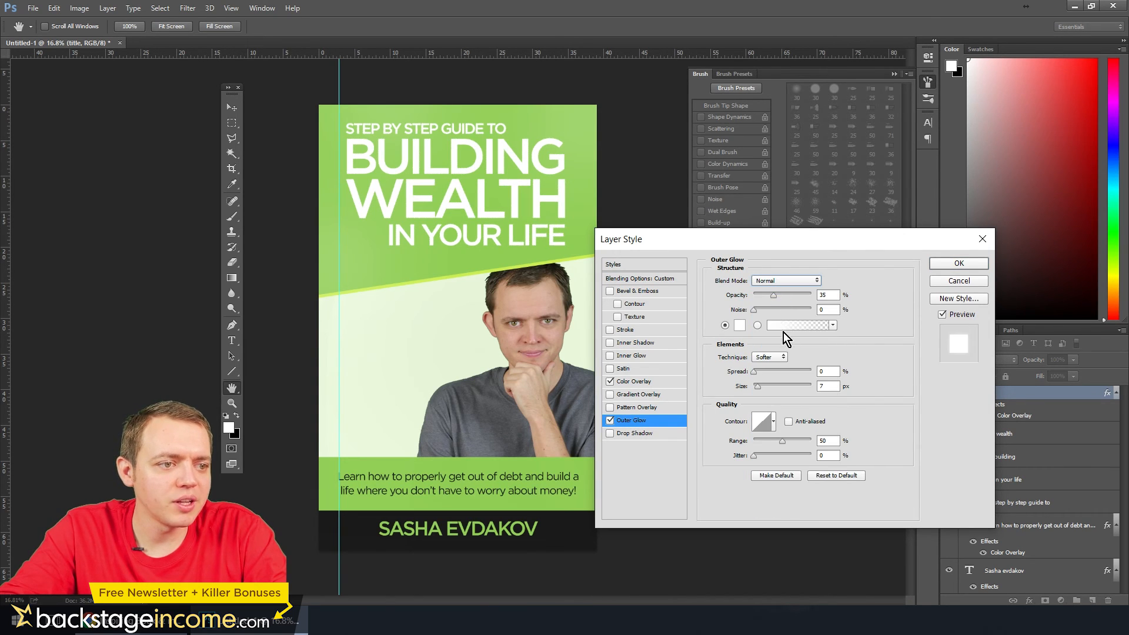
Set the title glow's opacity to 54% and its colour to a darker green sampled from the cover
left_click_drag(773, 296, 785, 294)
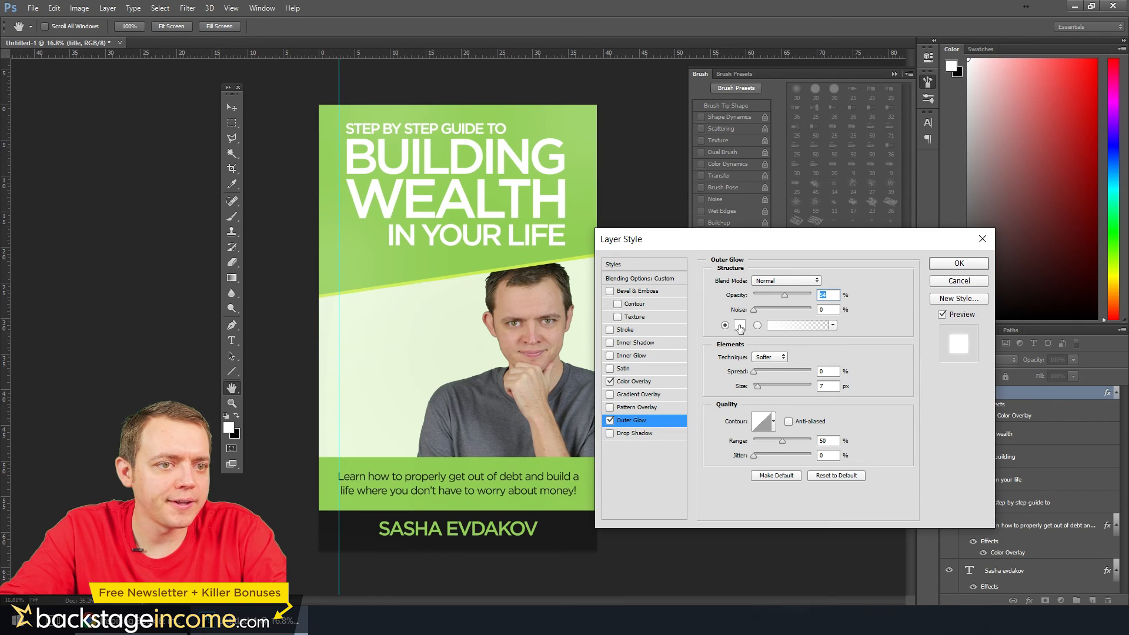
left_click(739, 326)
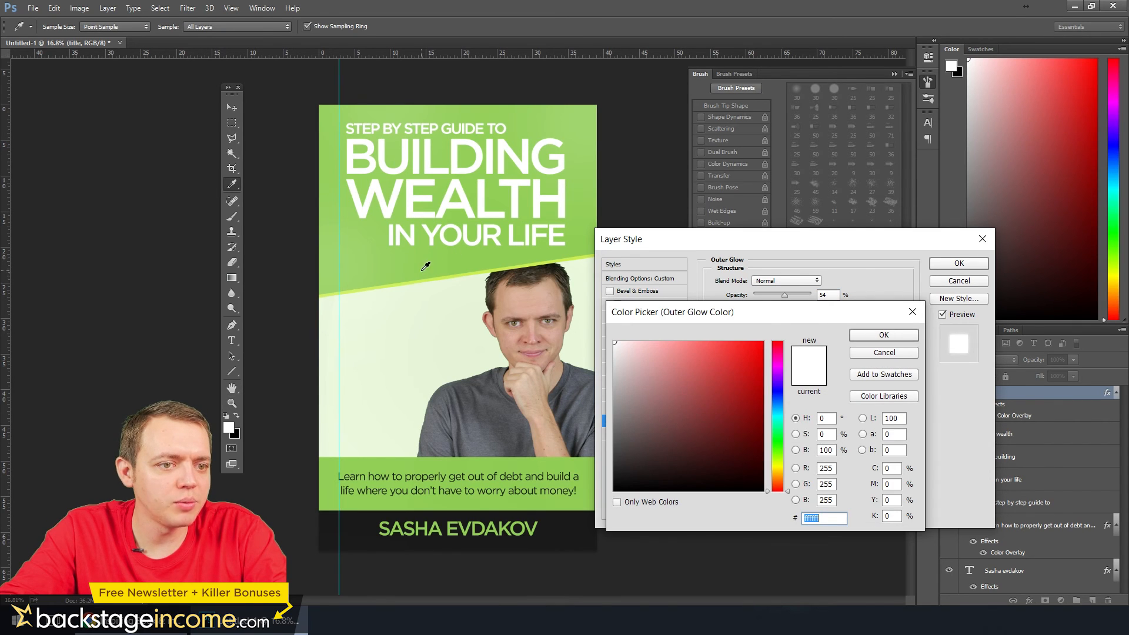
left_click(449, 272)
left_click(860, 336)
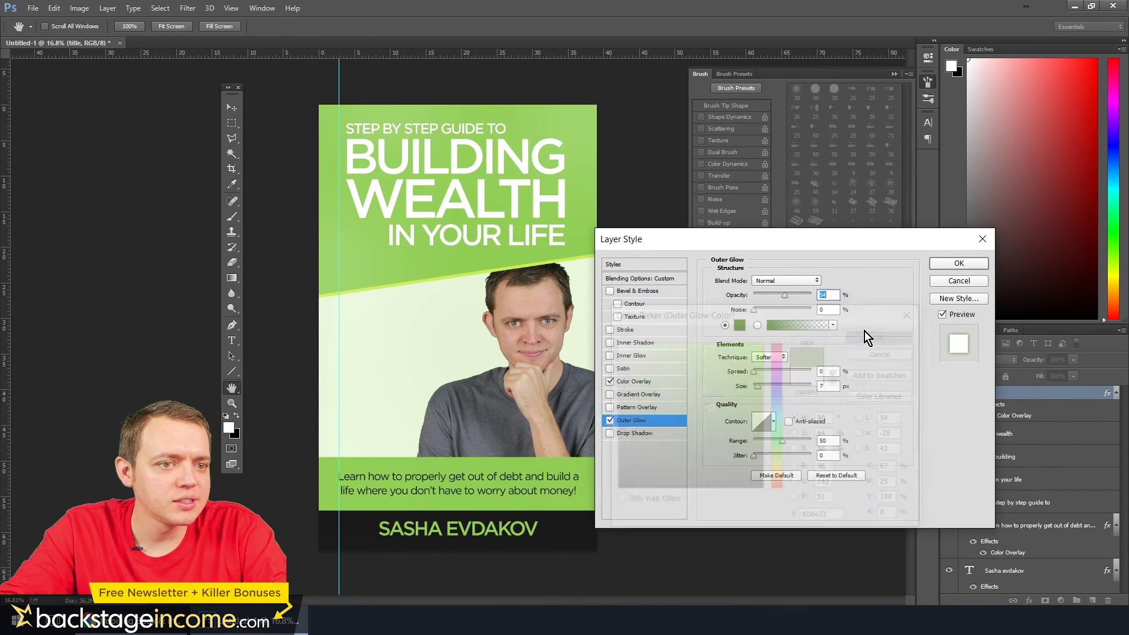
Raise the title glow's opacity to 79% and spread to 33%, adjust its size to a tight outline, and apply the style
left_click_drag(785, 295, 798, 295)
left_click_drag(753, 372, 771, 387)
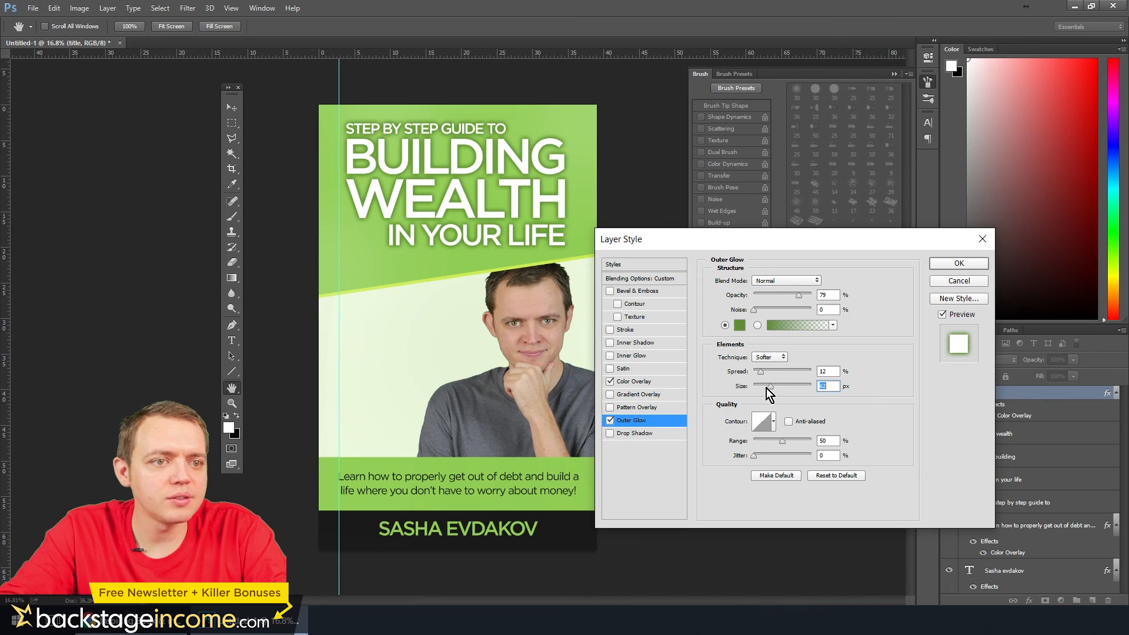
mouse_move(765, 388)
left_mouse_down()
mouse_move(774, 373)
mouse_move(764, 386)
left_mouse_up()
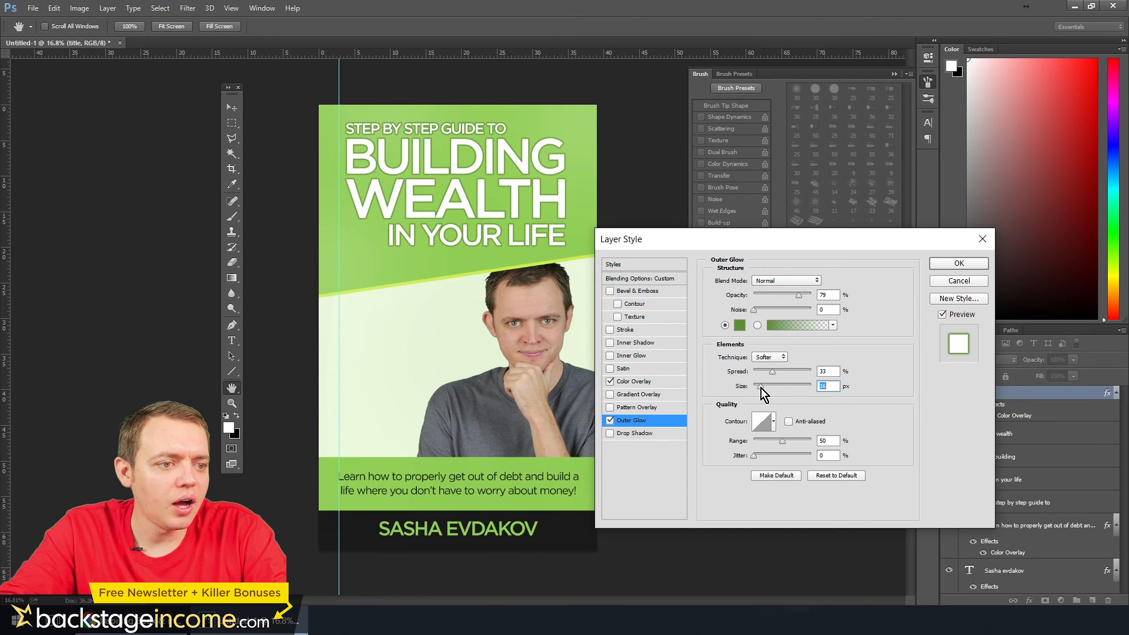
left_click(959, 263)
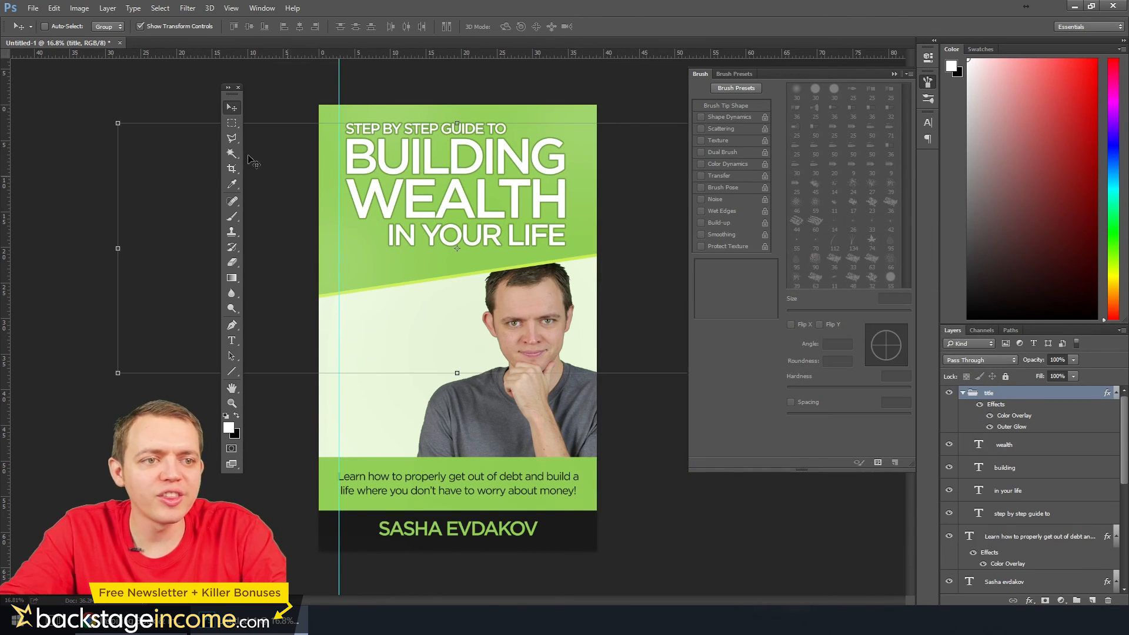
Paste the hundred-dollar bill image and place its layer directly beneath the author name text layer
left_click(232, 123)
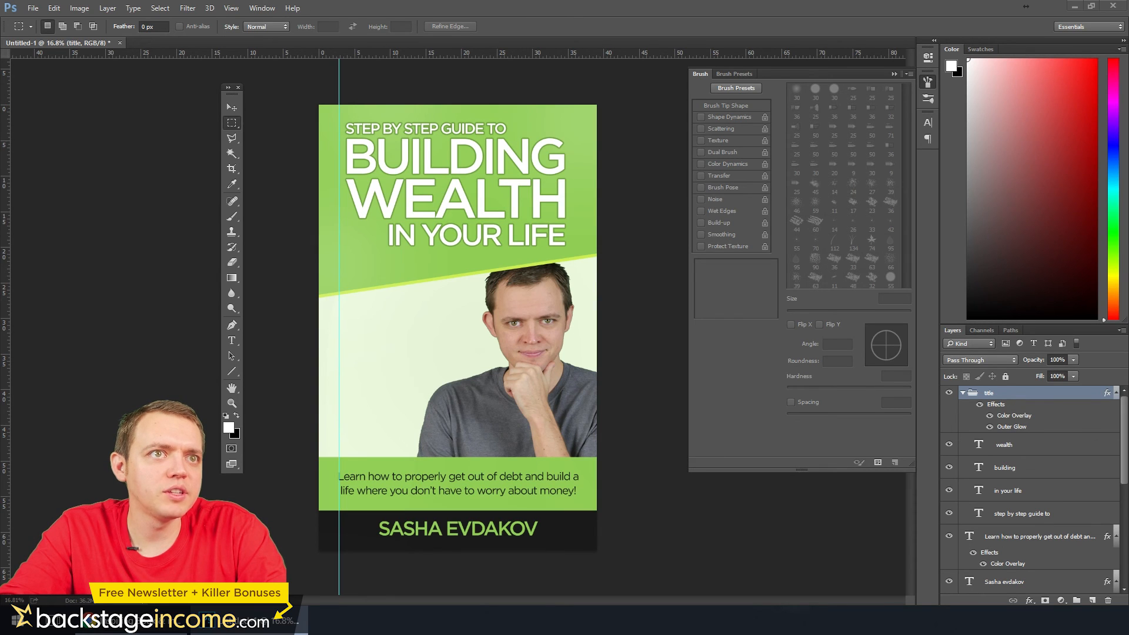
key("ctrl+v")
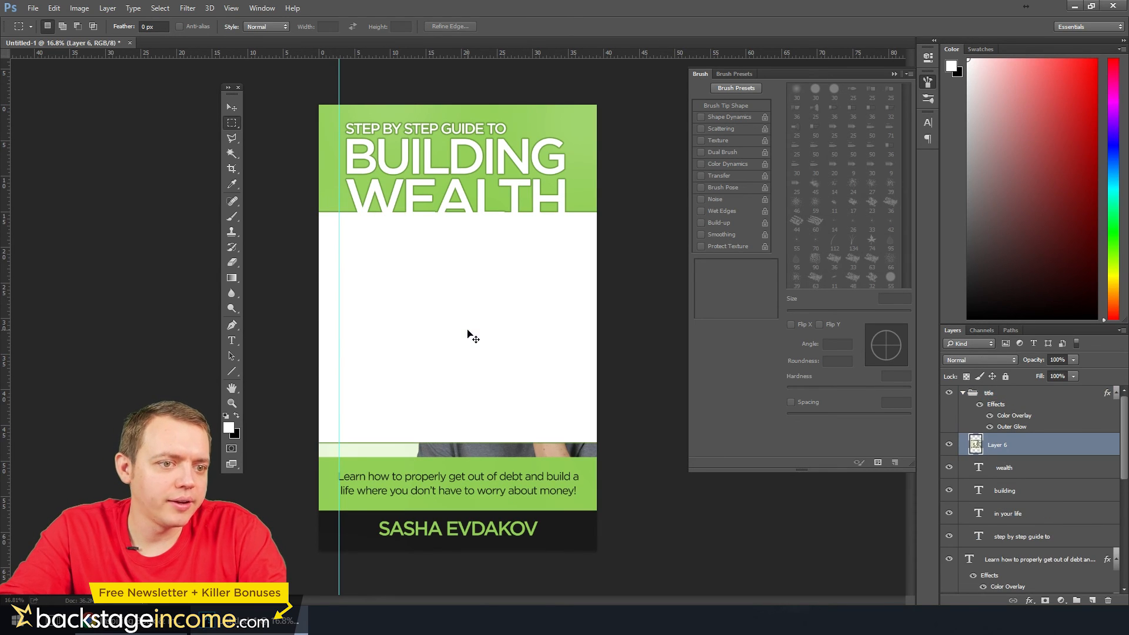
left_click_drag(1009, 451, 1019, 548)
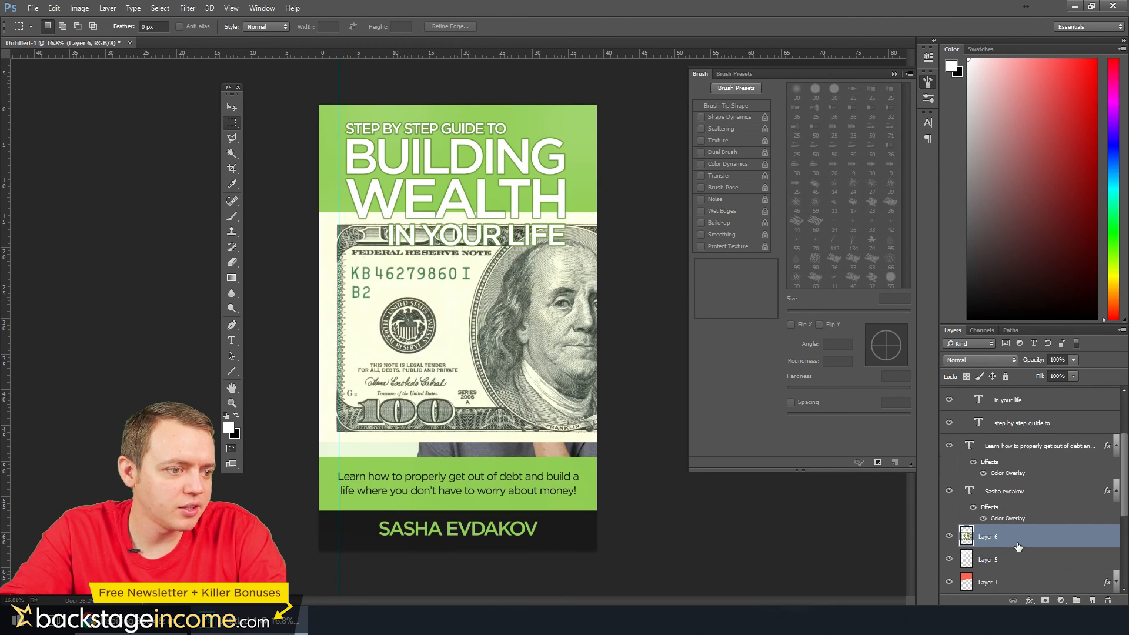
scroll(1008, 534, "down", 2)
Scale the bill to 41.20%, rotate it -34.03°, and place it at the cover's lower left beside the man
key("ctrl+t")
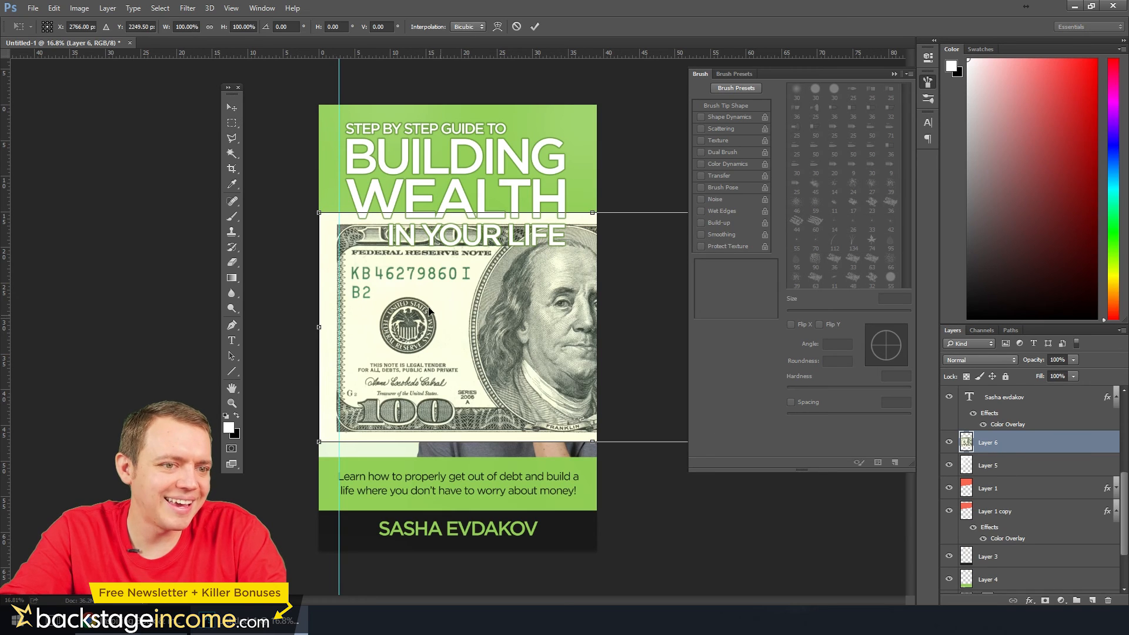
left_click_drag(318, 214, 460, 380)
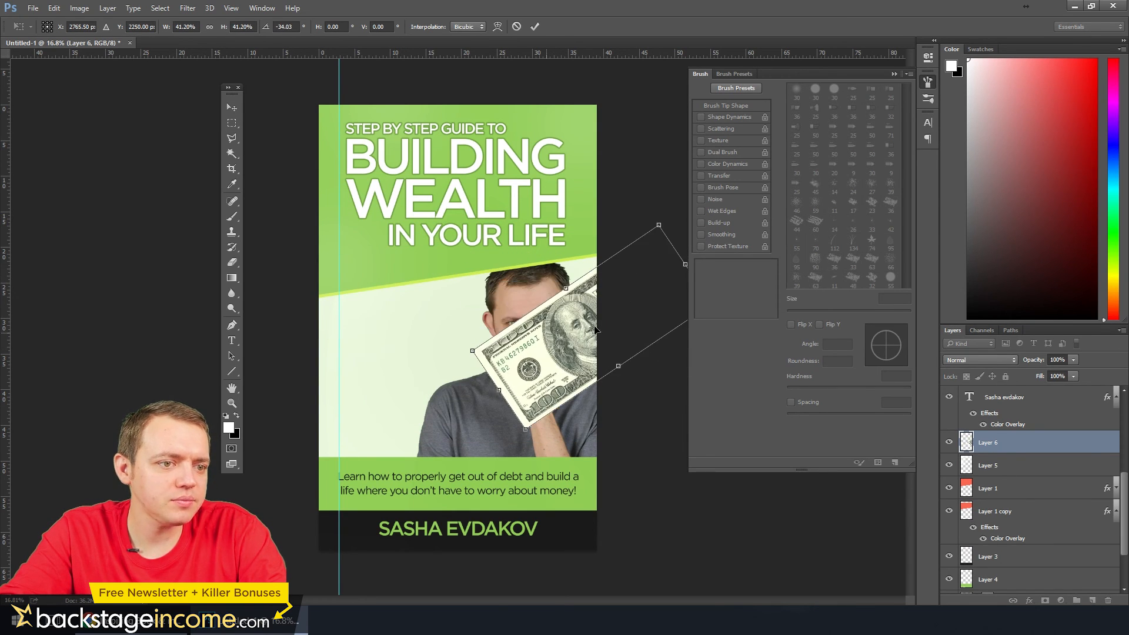
left_click_drag(622, 324, 409, 423)
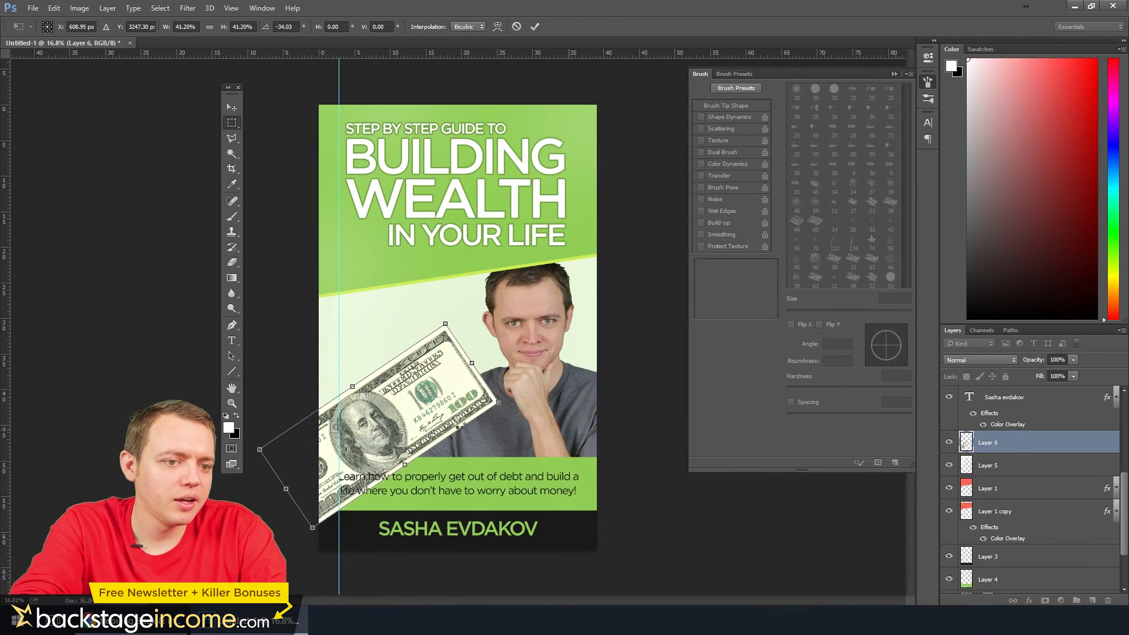
key("Return")
Move the bill layer behind the man's photo layer and rotate the bill about -15° more
left_click_drag(983, 453, 1003, 550)
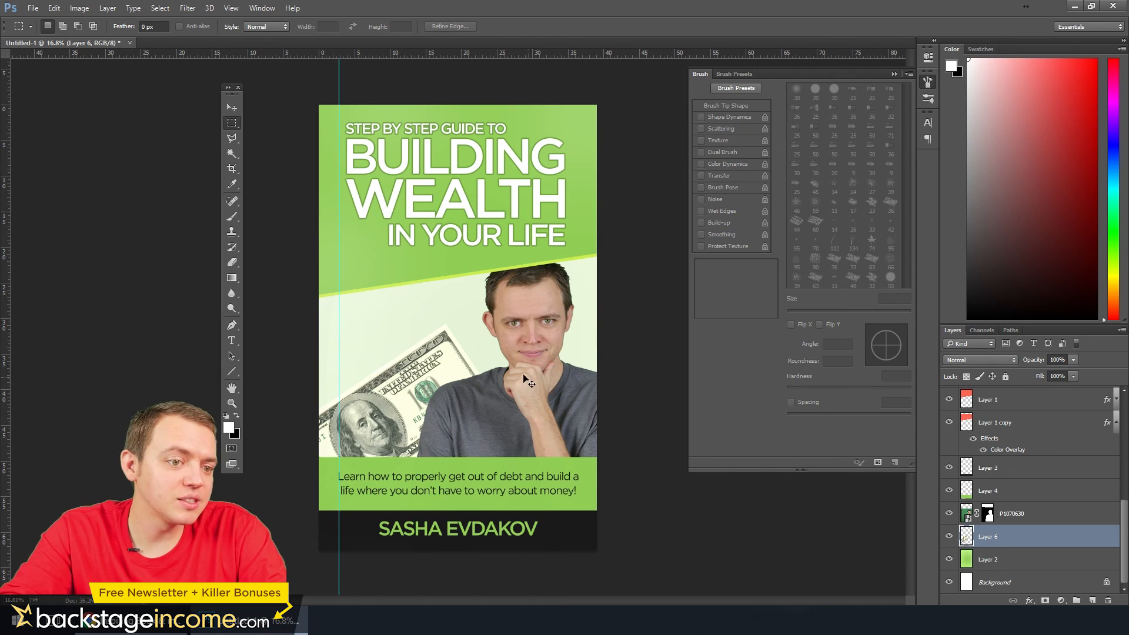
key("ctrl+t")
left_click_drag(515, 318, 500, 287)
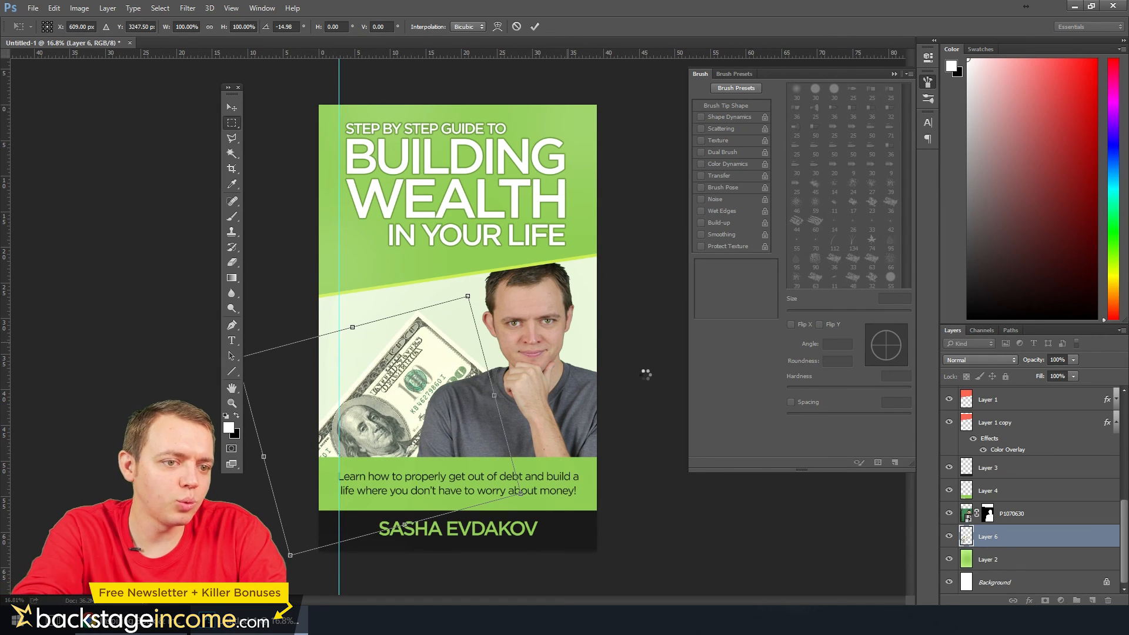
key("Return")
Duplicate the bill layer and rotate the copy further counterclockwise so the bills fan out
left_click_drag(969, 540, 1093, 601)
key("ctrl+t")
left_click_drag(517, 321, 492, 295)
key("Return")
left_click(231, 107)
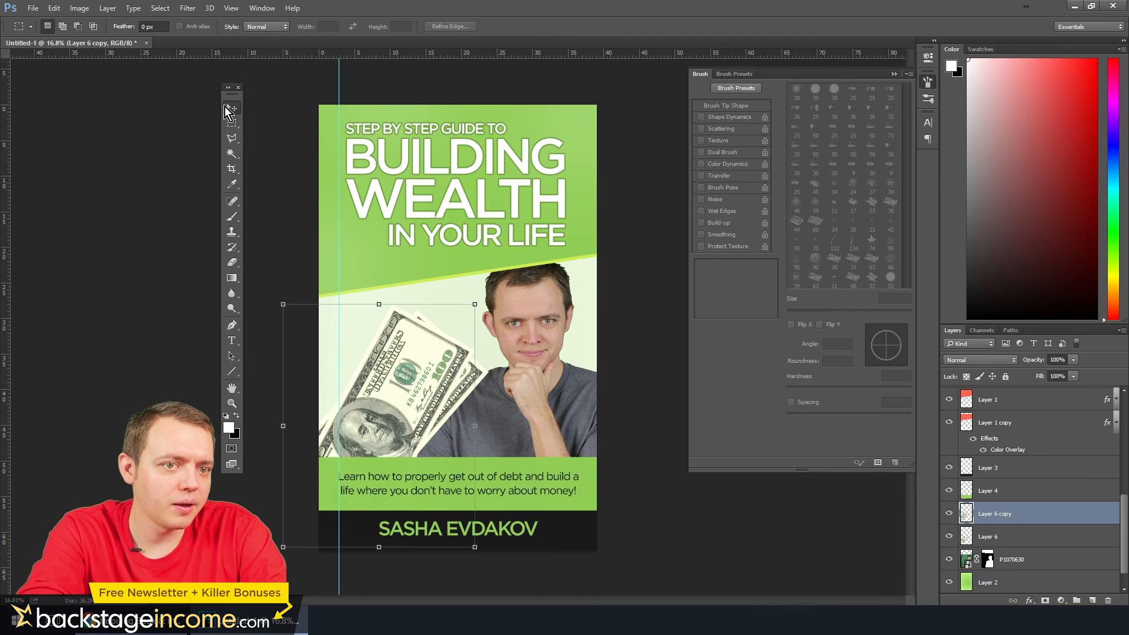
Duplicate both bill layers together, rotate the copies -18.71° and shift them left to extend the fan
left_click(999, 537, "shift")
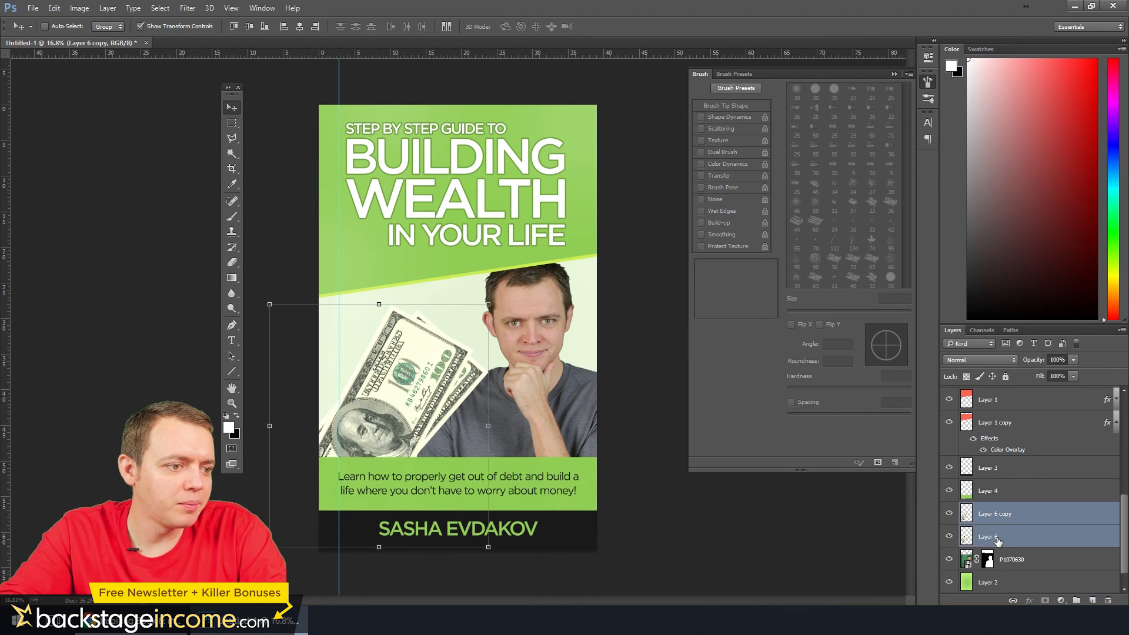
left_click_drag(1000, 537, 1091, 600)
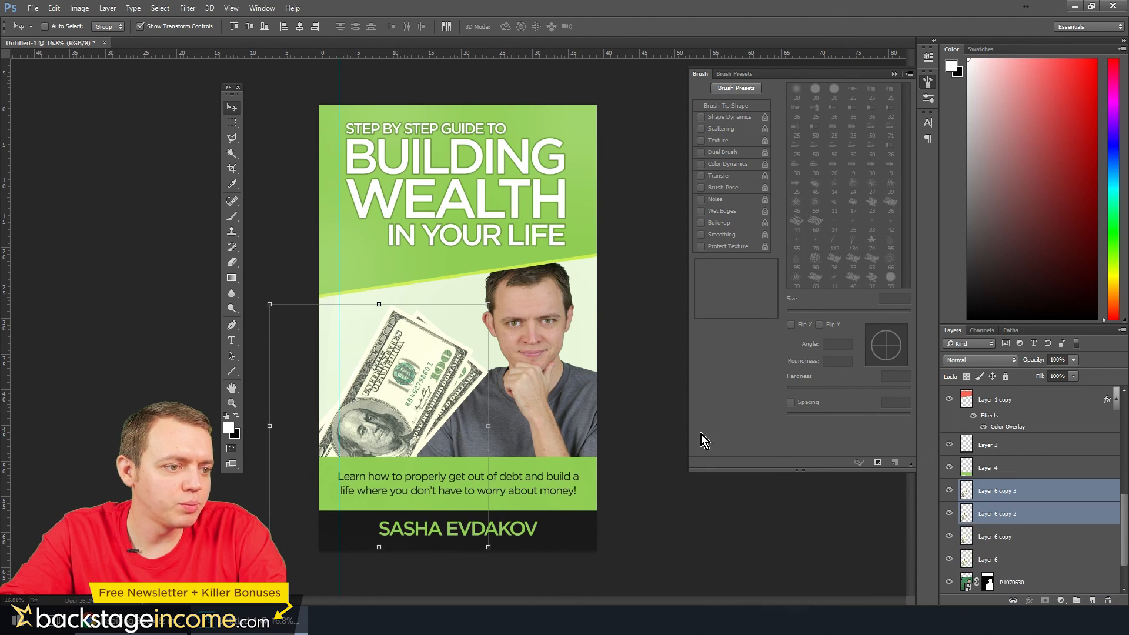
key("ctrl+t")
left_click_drag(507, 301, 447, 276)
key("shift+Left")
key("shift+Left")
key("shift+Left")
key("shift+Left")
key("shift+Left")
key("shift+Left")
key("shift+Left")
key("shift+Left")
key("shift+Left")
key("shift+Left")
key("shift+Left")
key("shift+Left")
key("shift+Left")
key("shift+Left")
key("shift+Left")
key("shift+Left")
key("shift+Left")
key("shift+Left")
key("shift+Left")
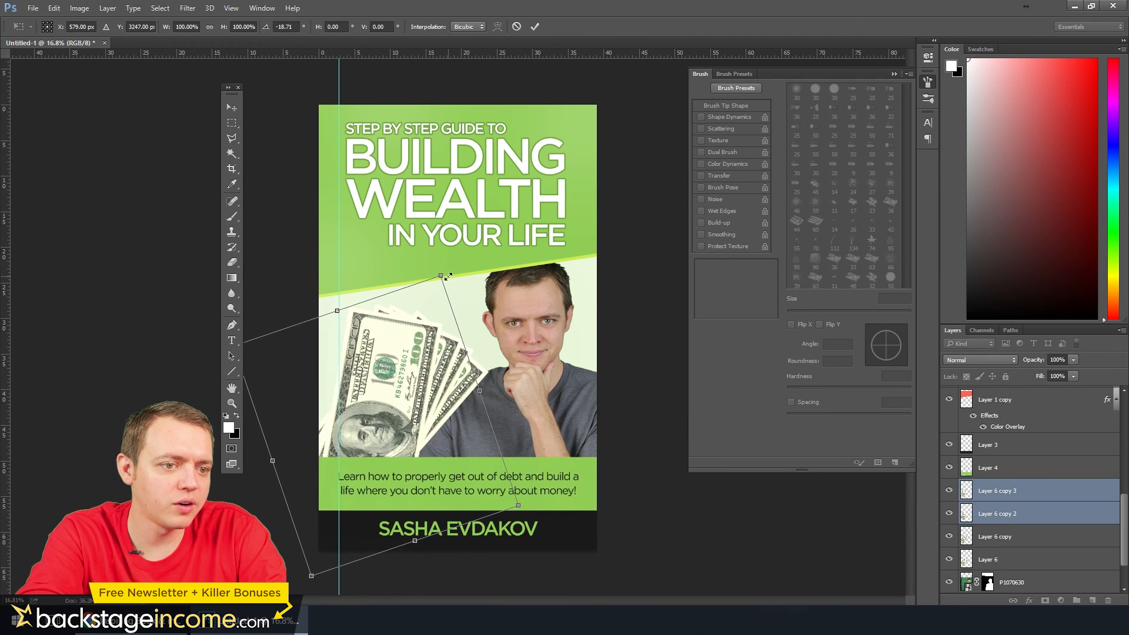
key("shift+Left")
key("shift+Left")
key("shift+Left")
key("shift+Left")
key("shift+Left")
key("shift+Left")
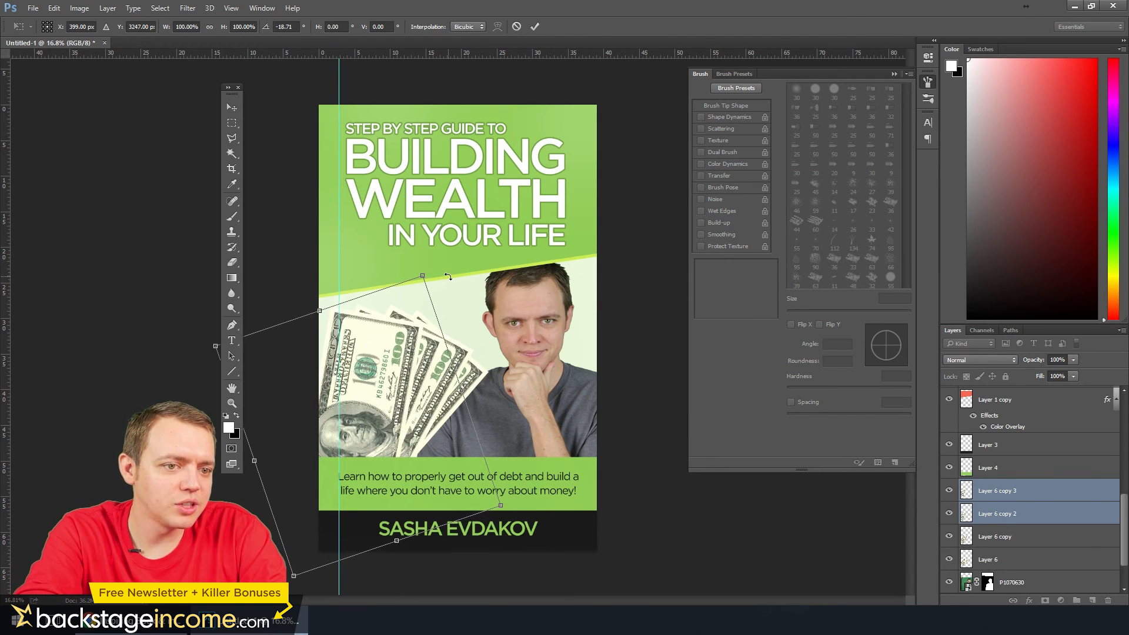
Rotate the duplicated bills further to -23.22°, nudge them slightly right, and apply the transformation
left_click_drag(434, 261, 415, 260)
key("shift+Right")
key("shift+Right")
key("shift+Right")
key("shift+Right")
key("shift+Right")
key("shift+Right")
key("shift+Right")
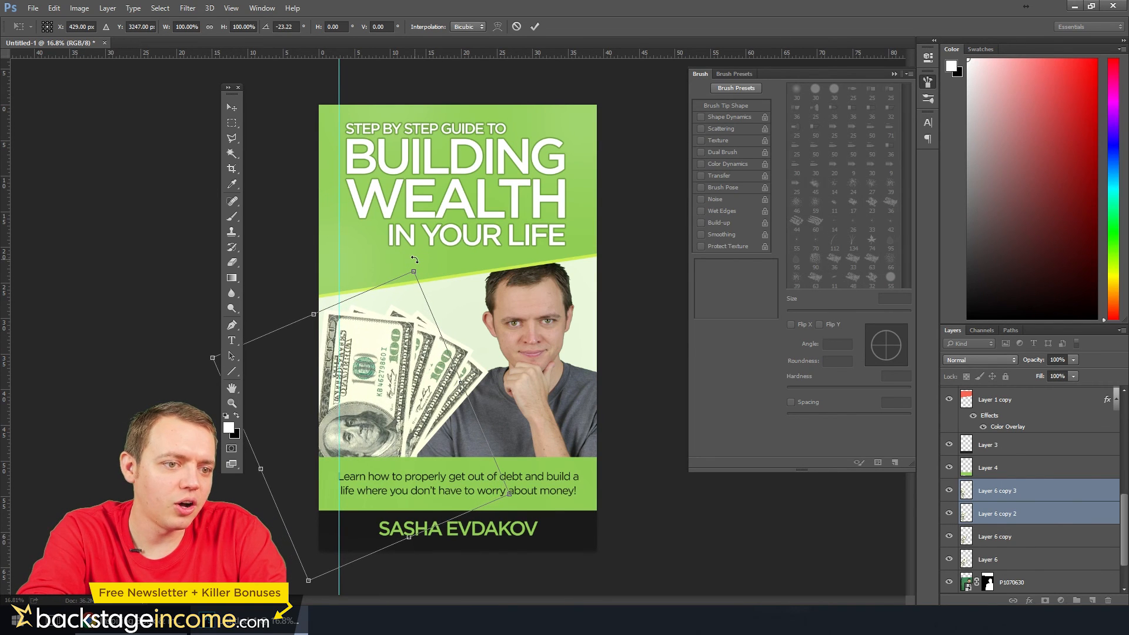
left_click(232, 123)
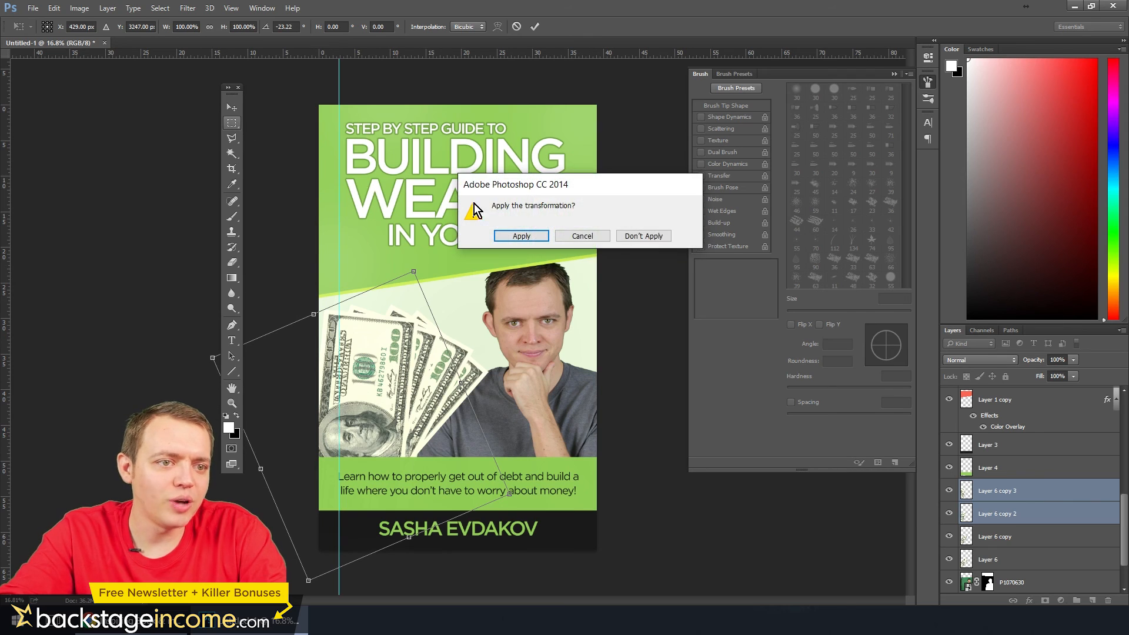
left_click(521, 237)
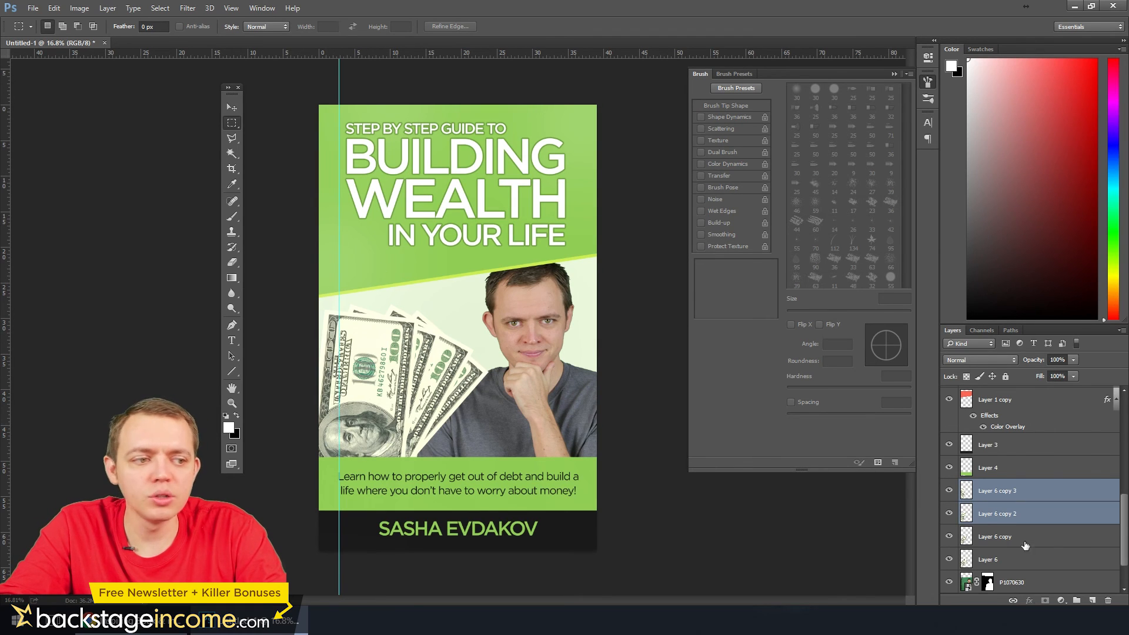
Duplicate the topmost bill layer and place the copy between Layer 5 and Layer 1, above the green title block
left_click(1003, 491)
left_click_drag(1002, 491, 1093, 599)
scroll(1045, 507, "down", 1)
mouse_move(1015, 541)
left_mouse_down()
mouse_move(1027, 374)
mouse_move(1016, 536)
mouse_move(1016, 522)
left_mouse_up()
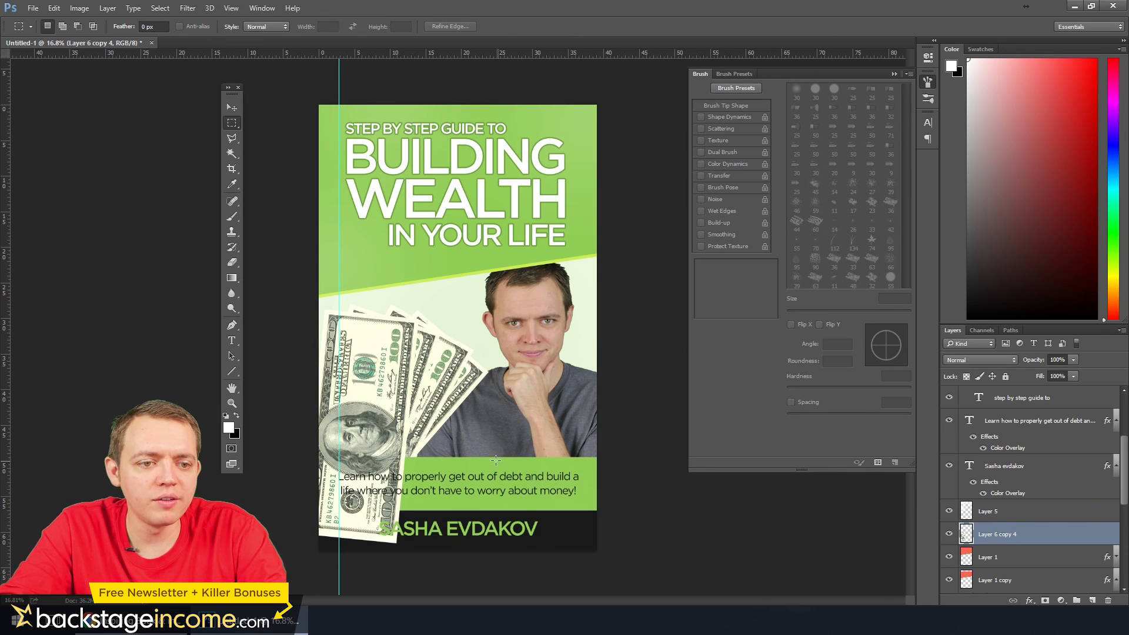
Move the new bill copy behind the title, scale it to 194.73% and rotate it to 75.82° to cover the green block
left_click(232, 107)
left_click_drag(349, 367, 427, 154)
key("ctrl+t")
left_click_drag(509, 118, 499, 199)
left_click_drag(553, 110, 660, 34)
left_click_drag(540, 188, 529, 168)
left_click_drag(254, 337, 264, 345)
left_click_drag(564, 158, 565, 172)
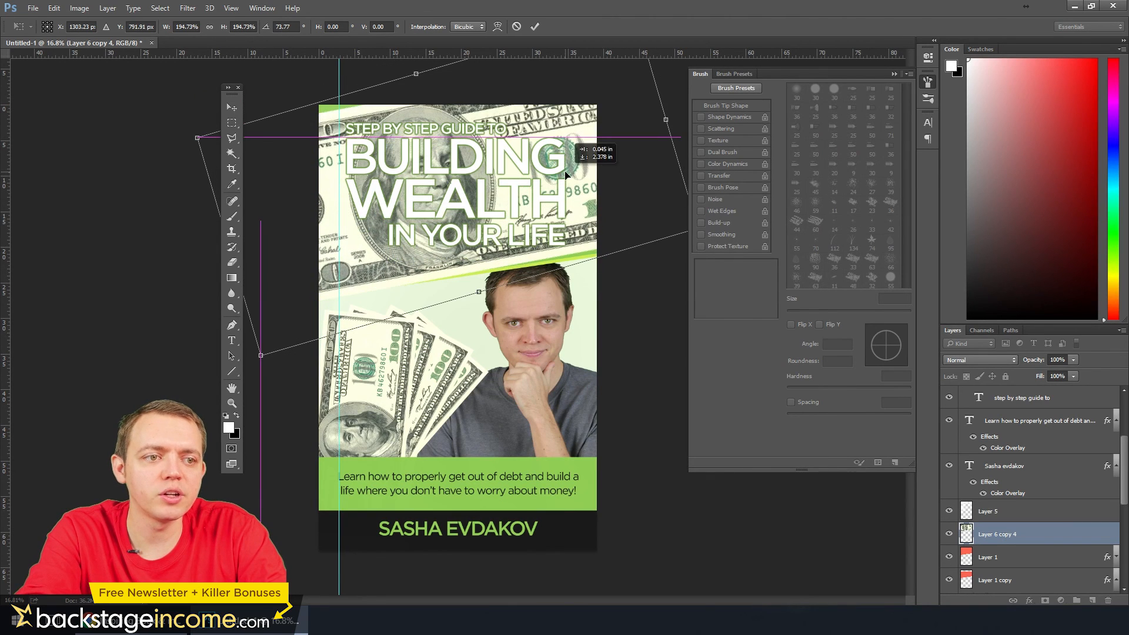
left_click_drag(180, 298, 176, 287)
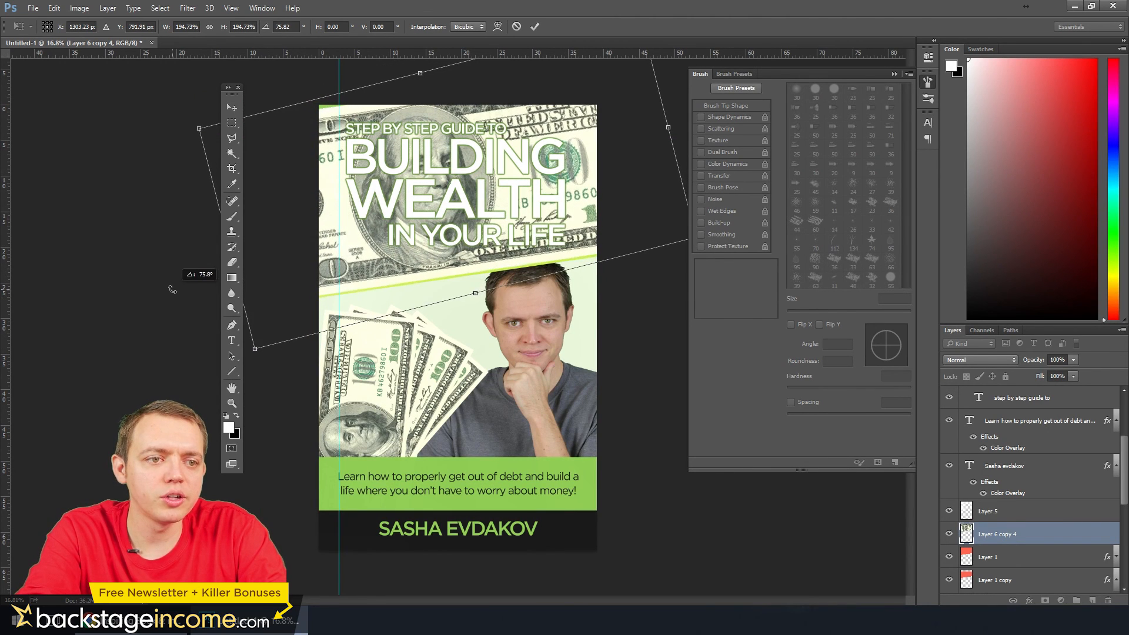
key("Return")
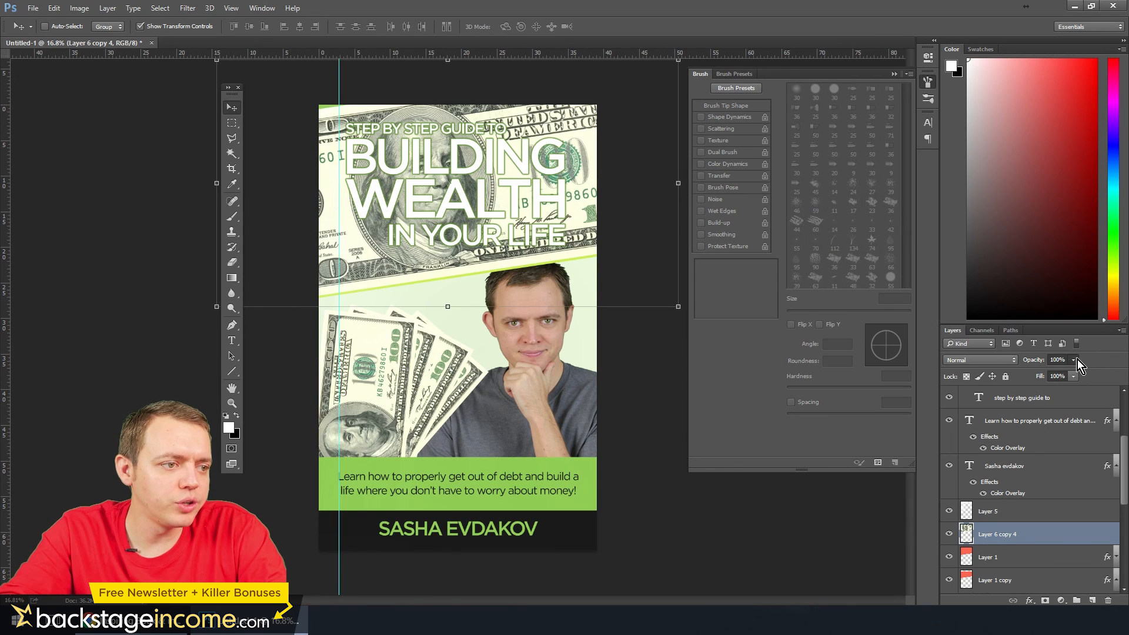
Set the large bill layer's blend mode to Luminosity and its opacity to 7%
left_click(999, 359)
left_click(961, 590)
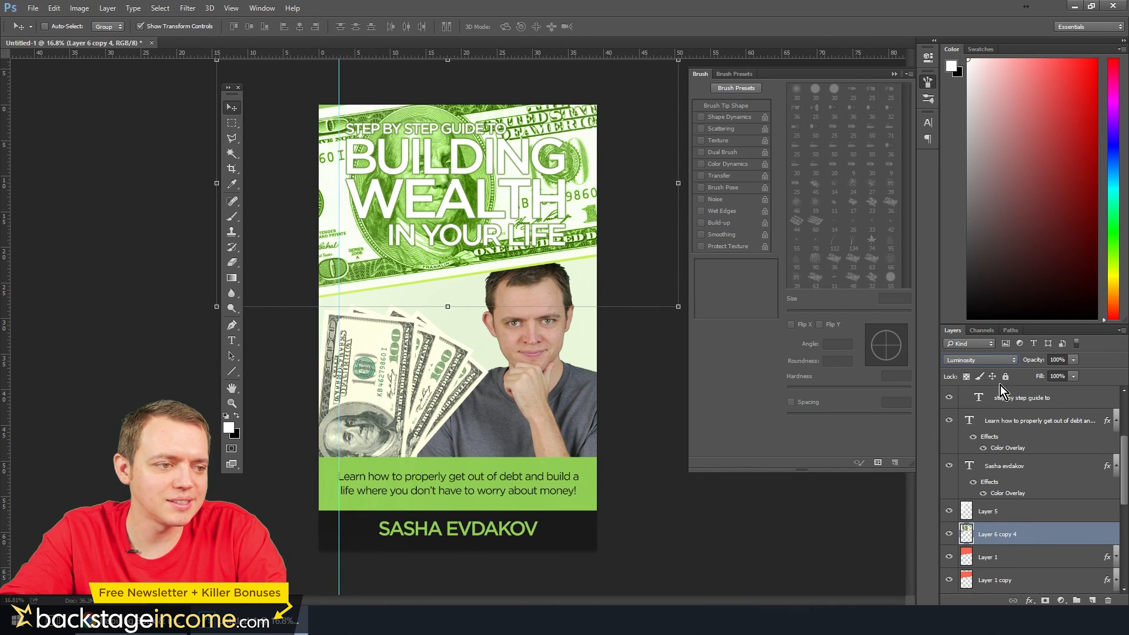
left_click(1001, 362)
left_click(1000, 362)
left_click(1073, 360)
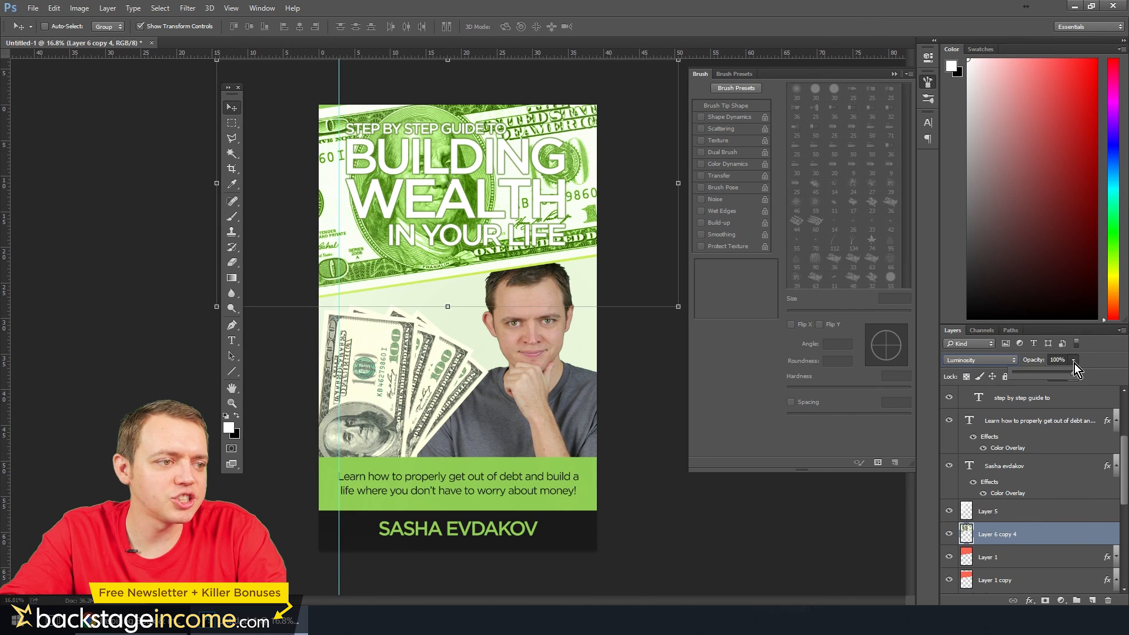
left_click_drag(1047, 376, 1029, 375)
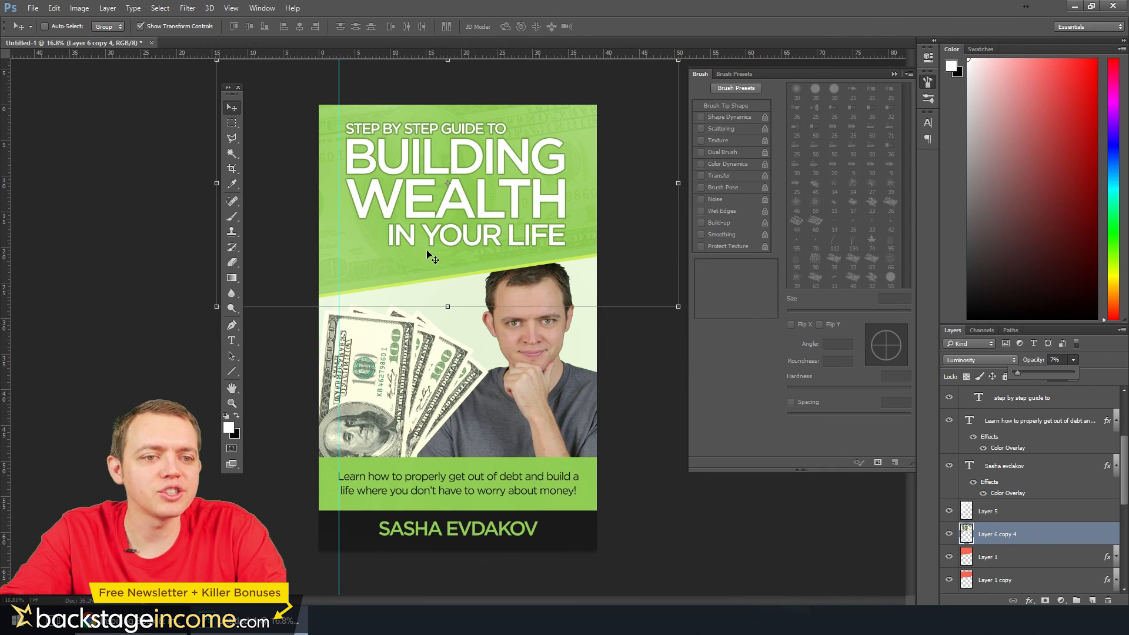
left_click(427, 1)
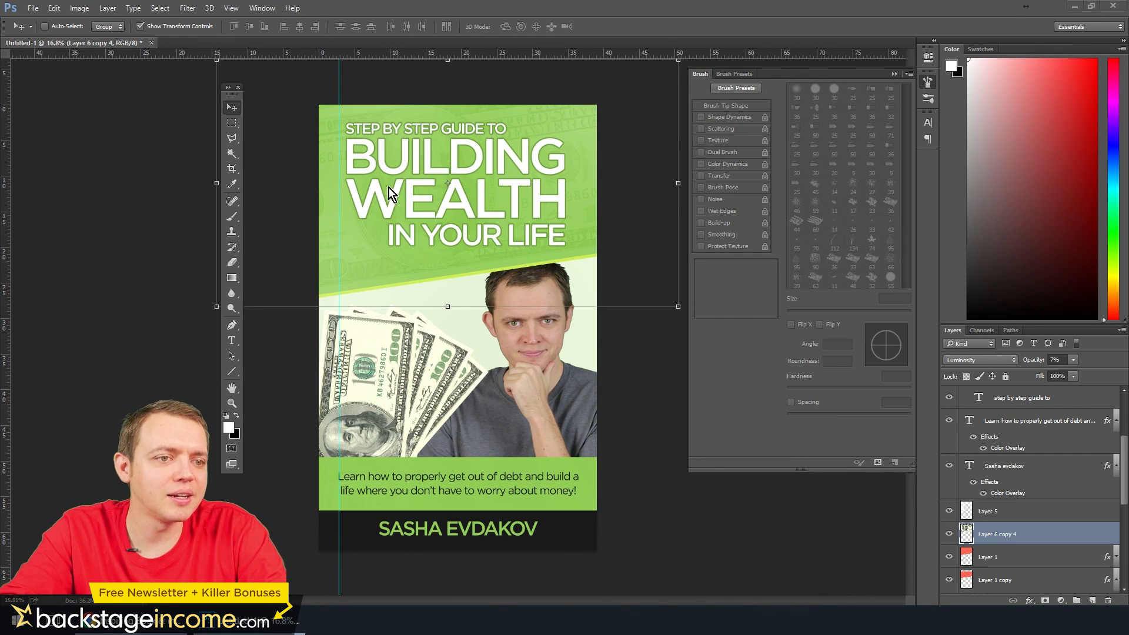
Inspect the faint bill texture behind the title up close and raise its layer opacity to 12%
scroll(389, 191, "up", 13)
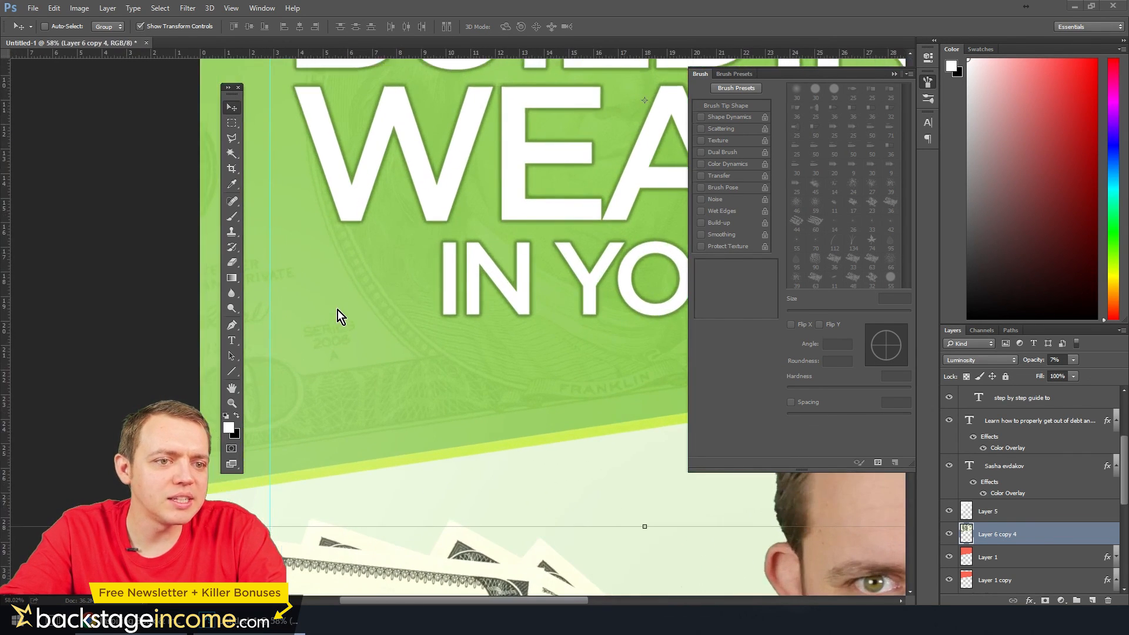
scroll(337, 309, "up", 5)
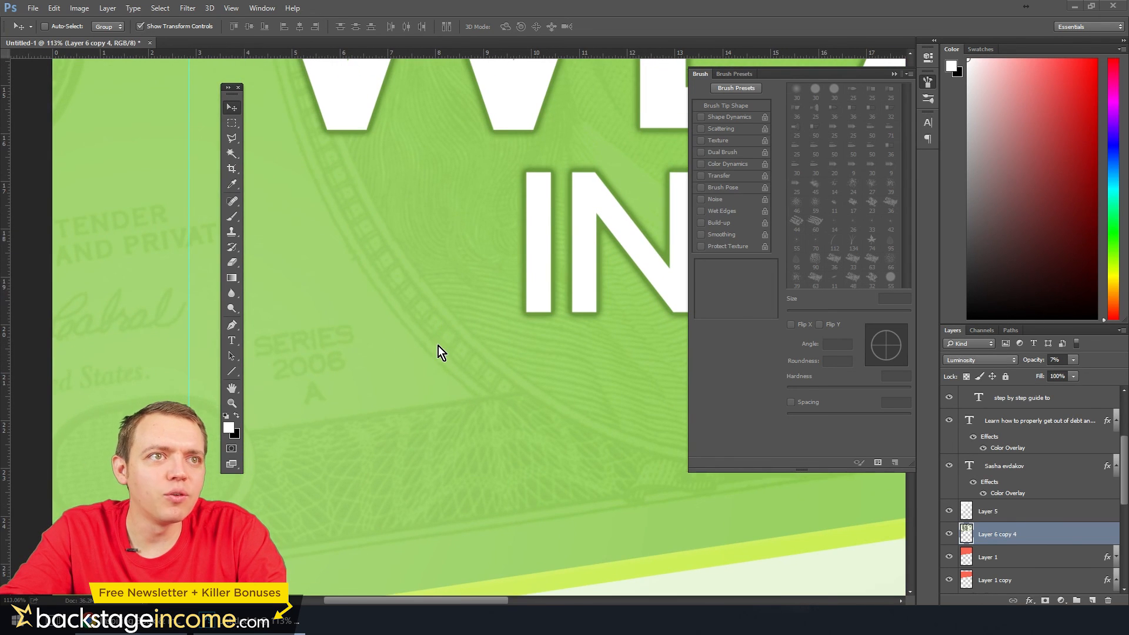
scroll(439, 346, "down", 4)
scroll(437, 358, "down", 5)
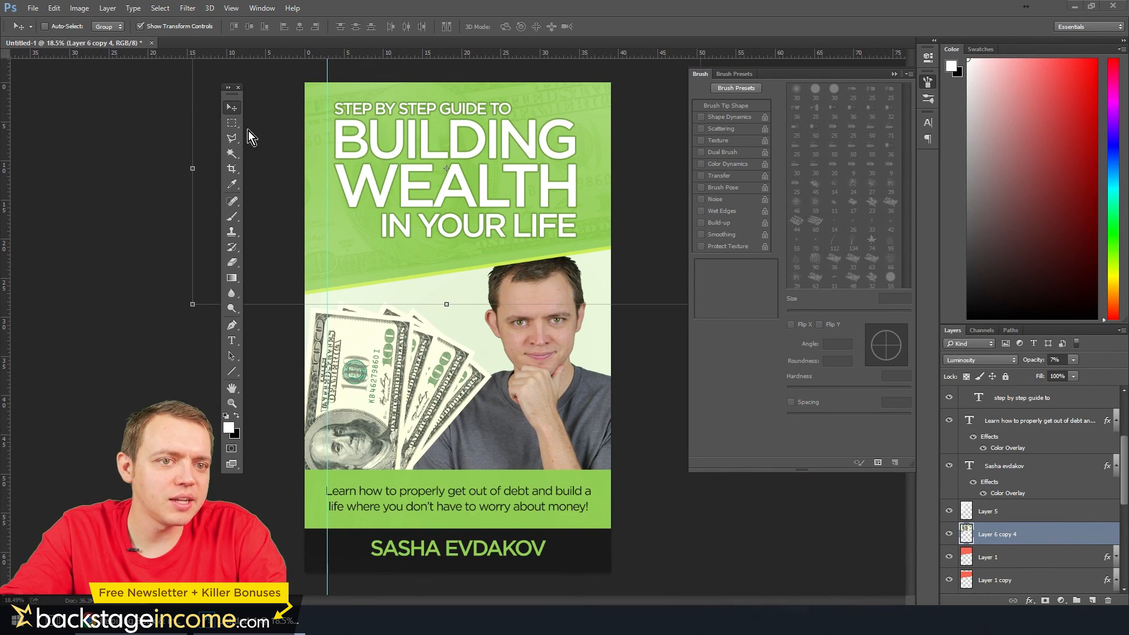
left_click(235, 122)
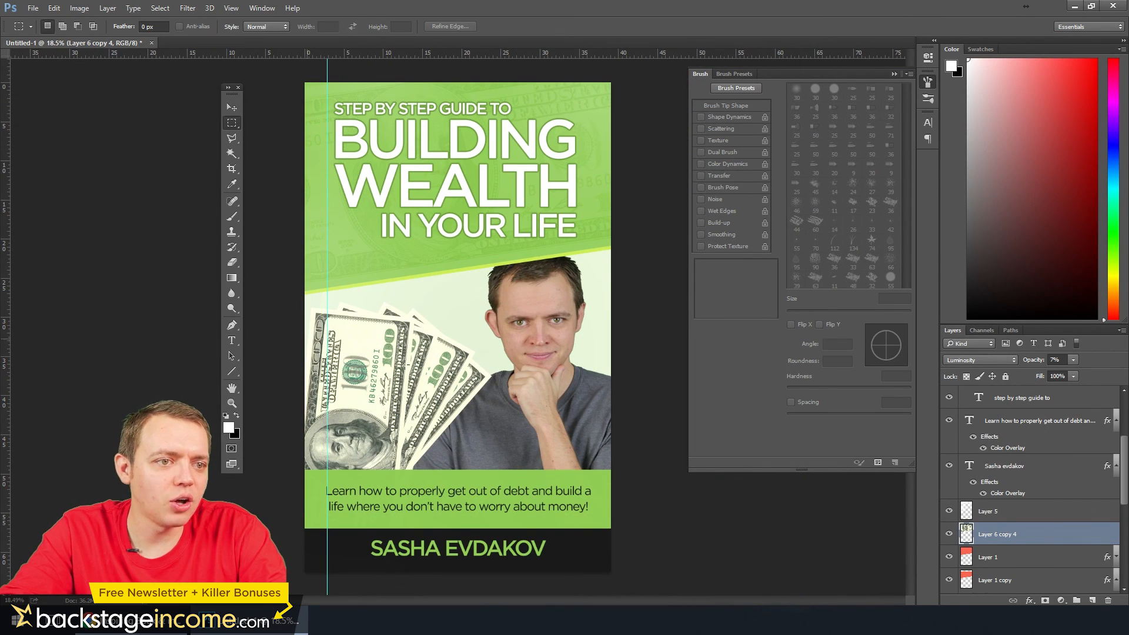
left_click(1060, 359)
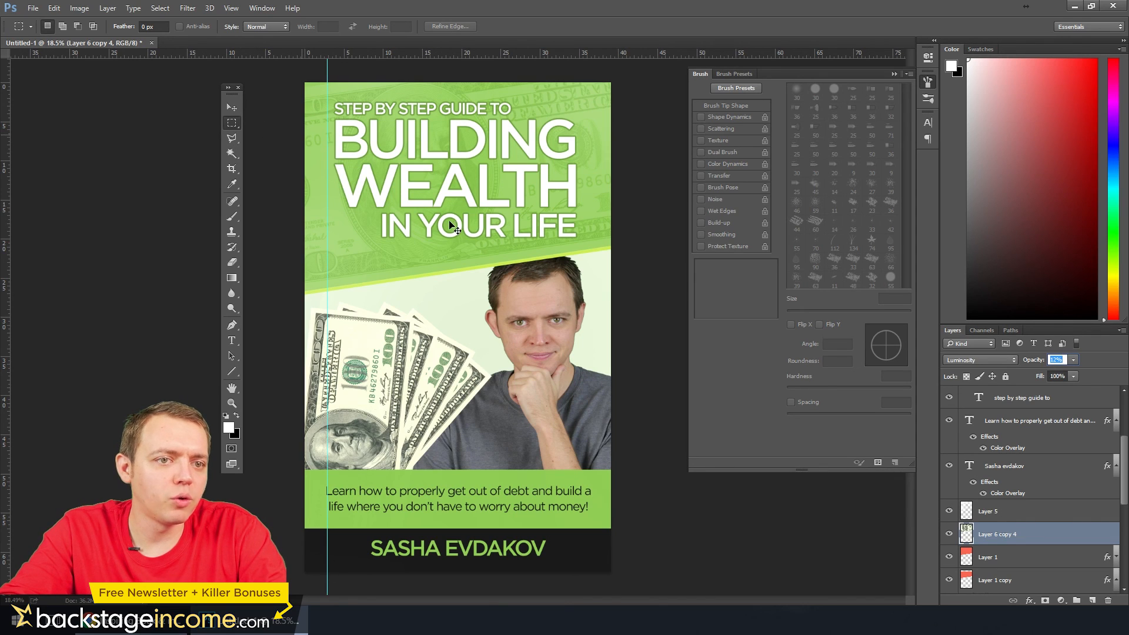
Collapse the title layer group and add a new empty layer above it
scroll(1021, 470, "up", 4)
scroll(1112, 424, "up", 1)
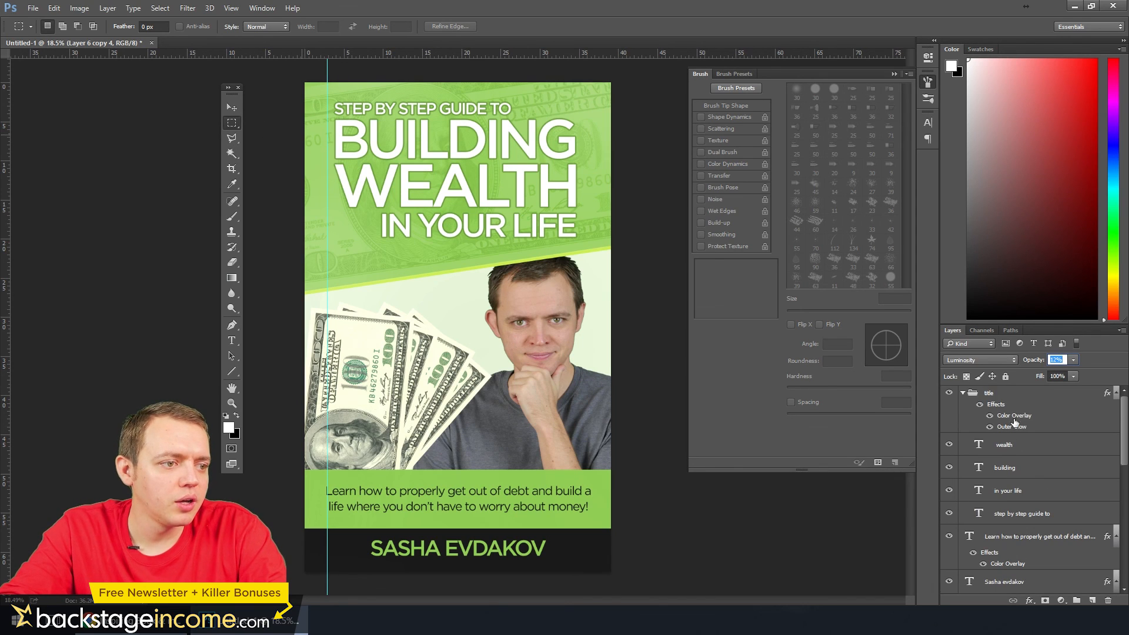
left_click(976, 394)
left_click(963, 394)
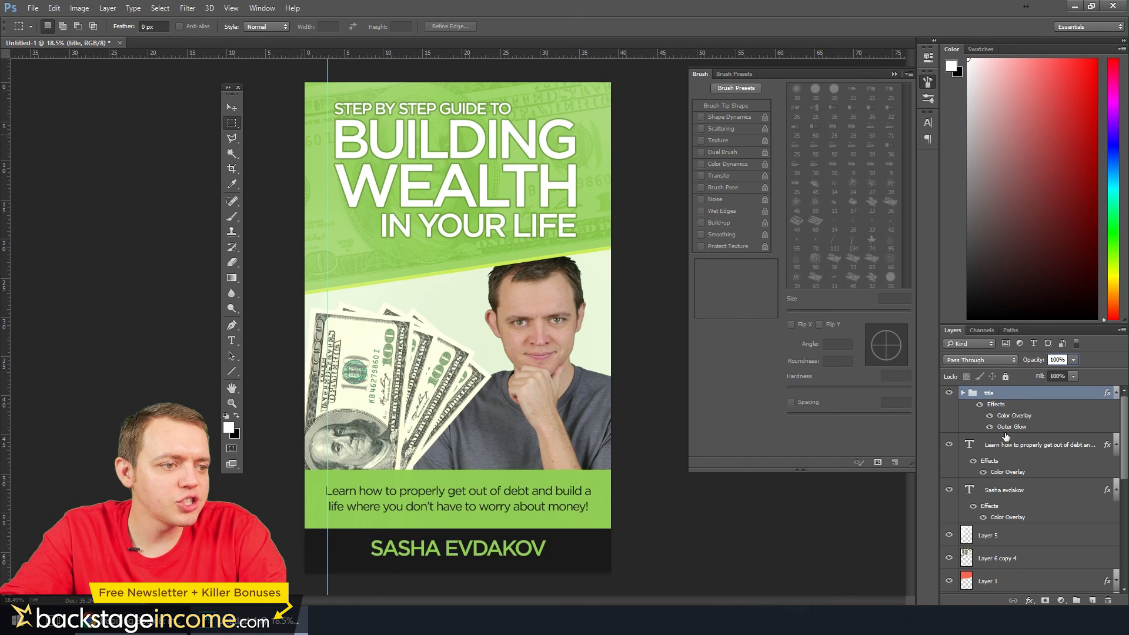
left_click(1091, 600)
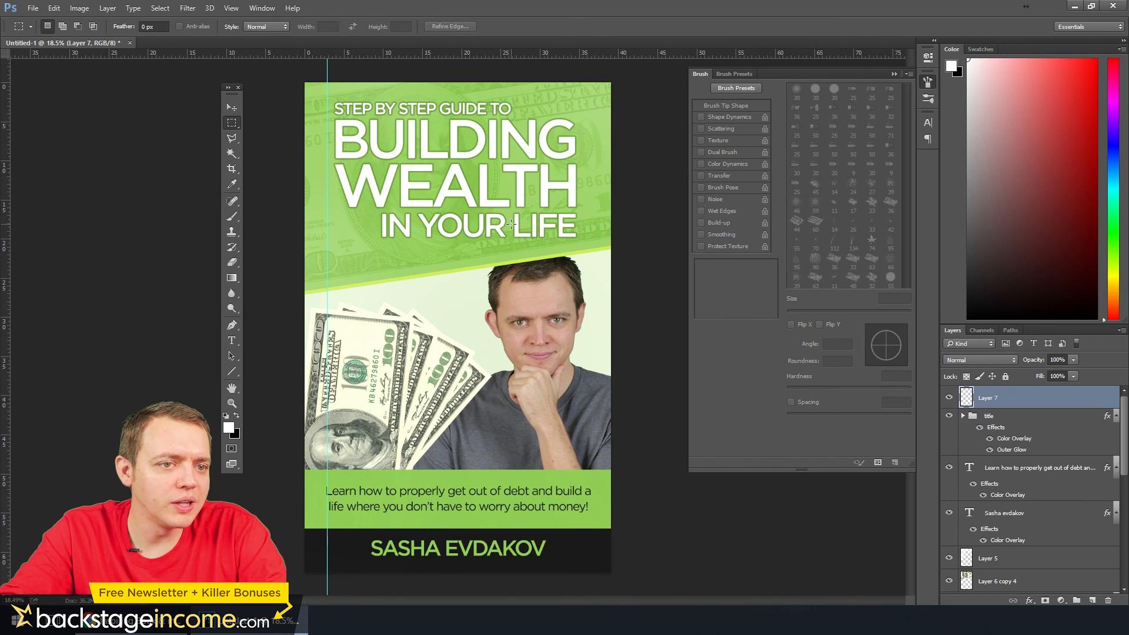
Stroke the whole canvas edge on the new layer with a 15 px white inside border, and deselect
key("ctrl+a")
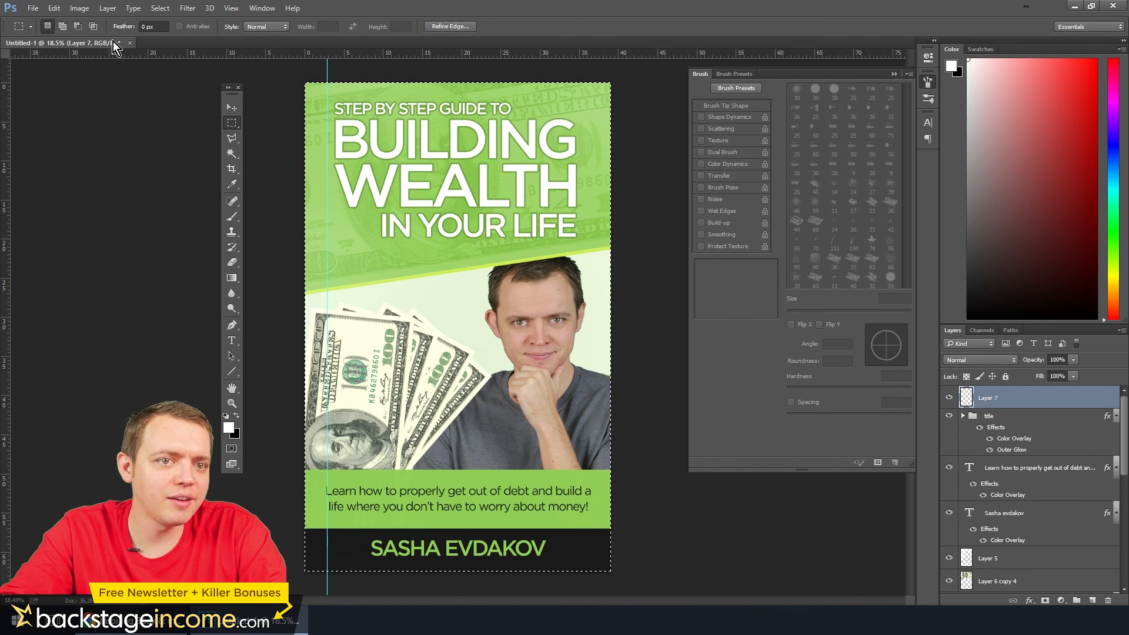
left_click(53, 7)
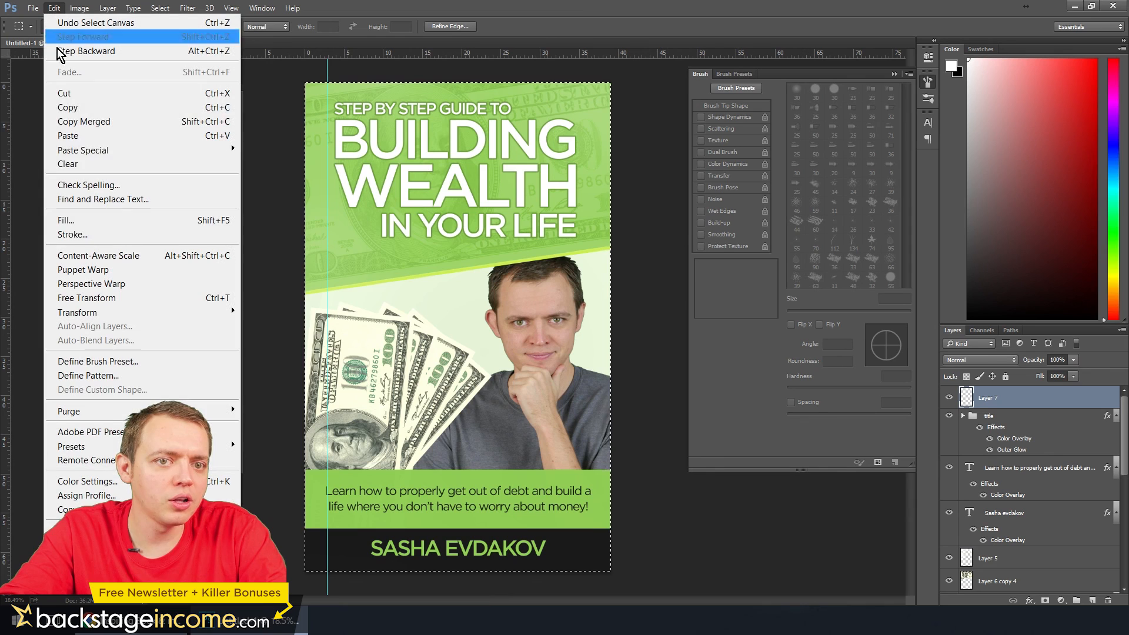
left_click(63, 234)
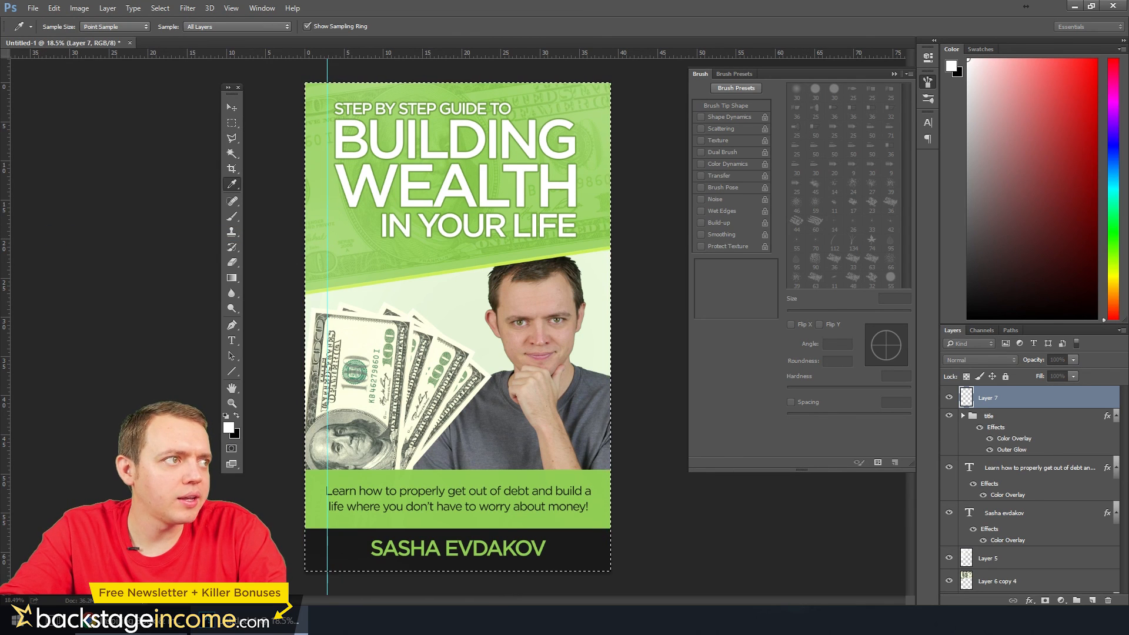
left_click_drag(689, 266, 681, 267)
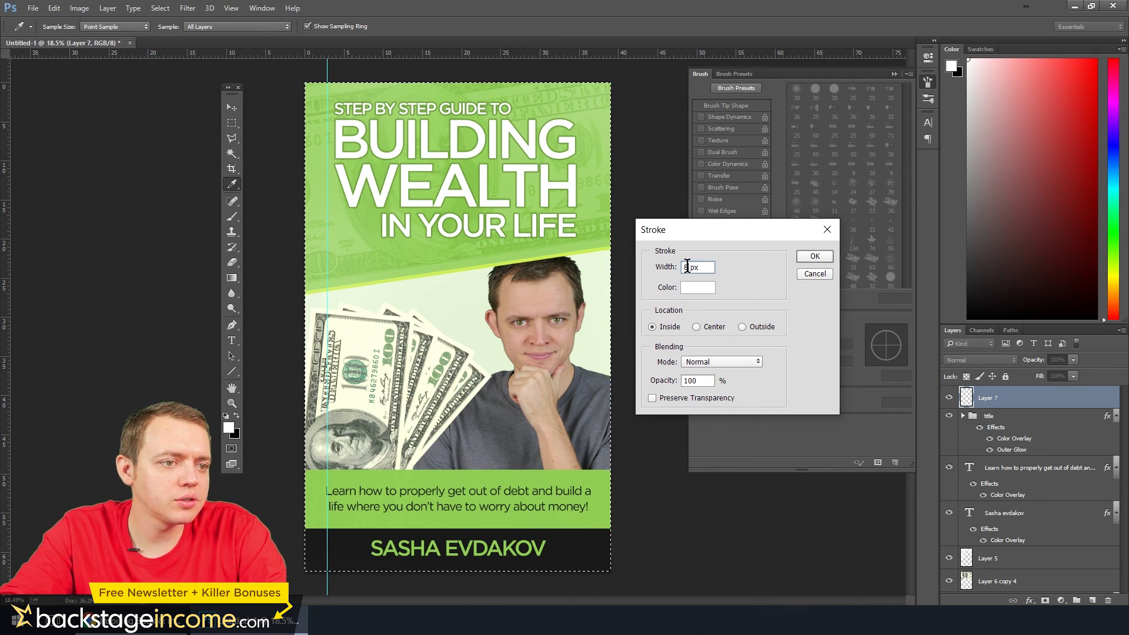
type("15")
left_click(814, 256)
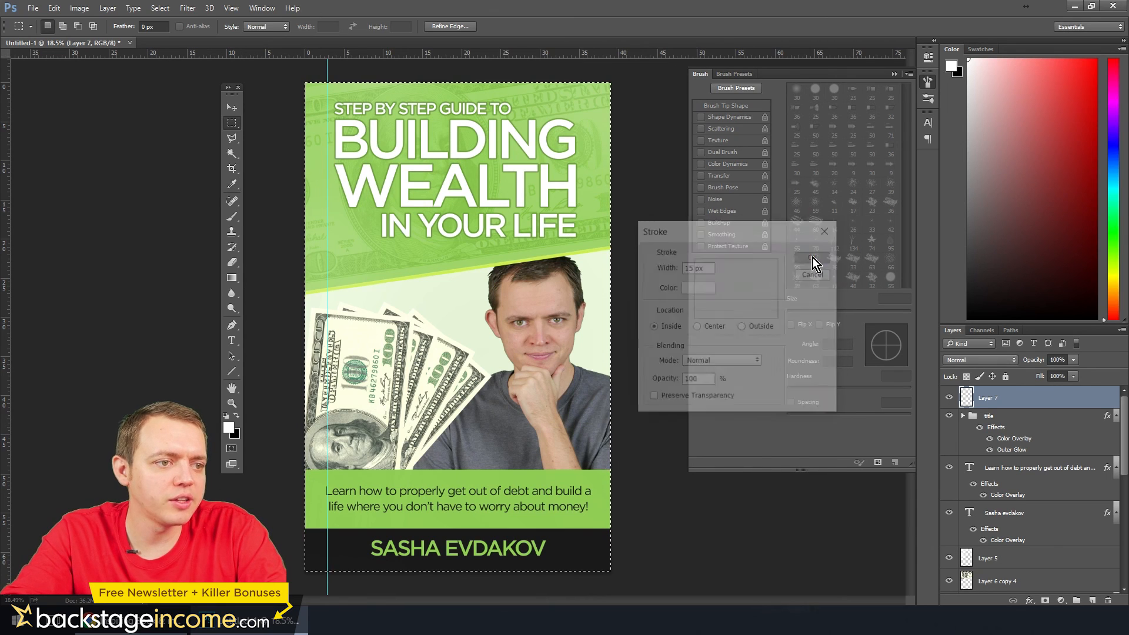
left_click(487, 252)
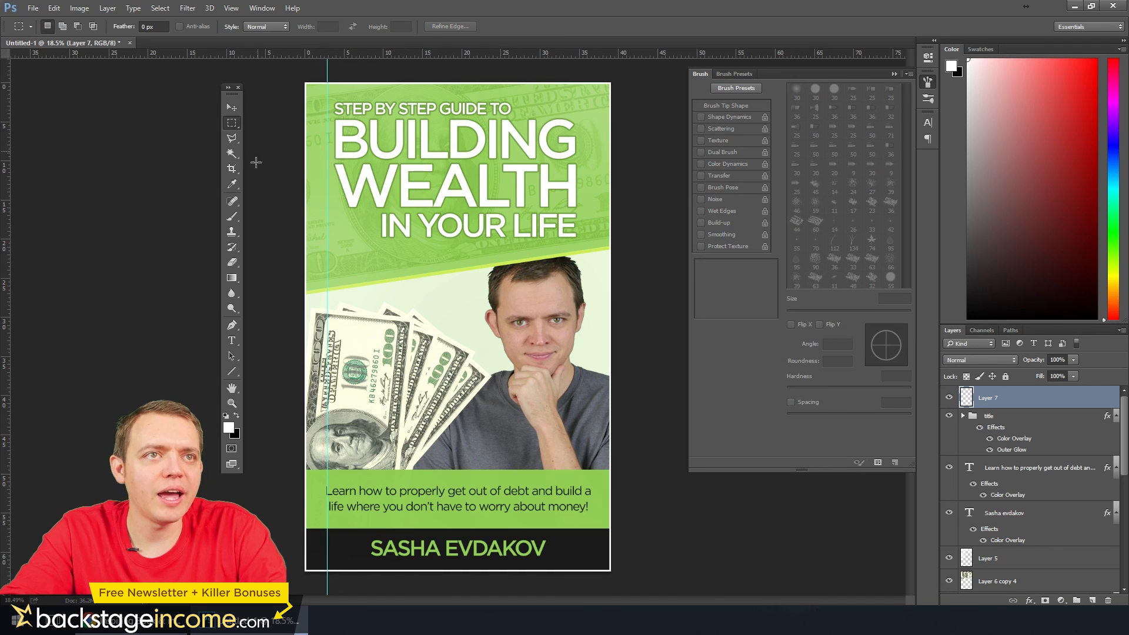
Select the whole canvas again and stroke its edge with a 30 px white inside border
key("ctrl+a")
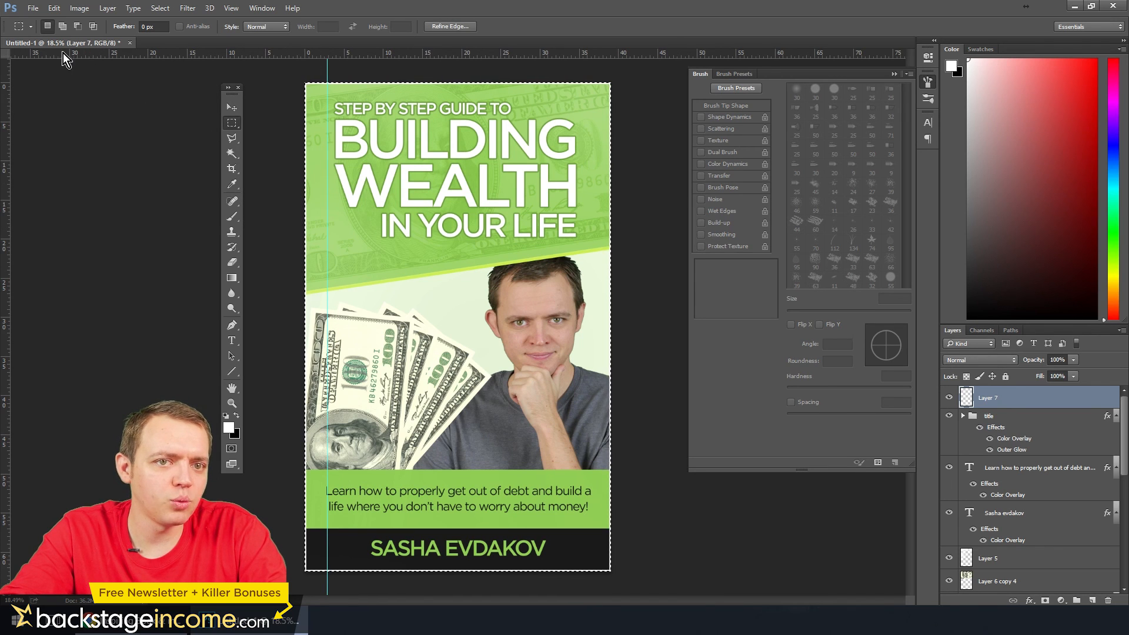
left_click(54, 9)
left_click(70, 235)
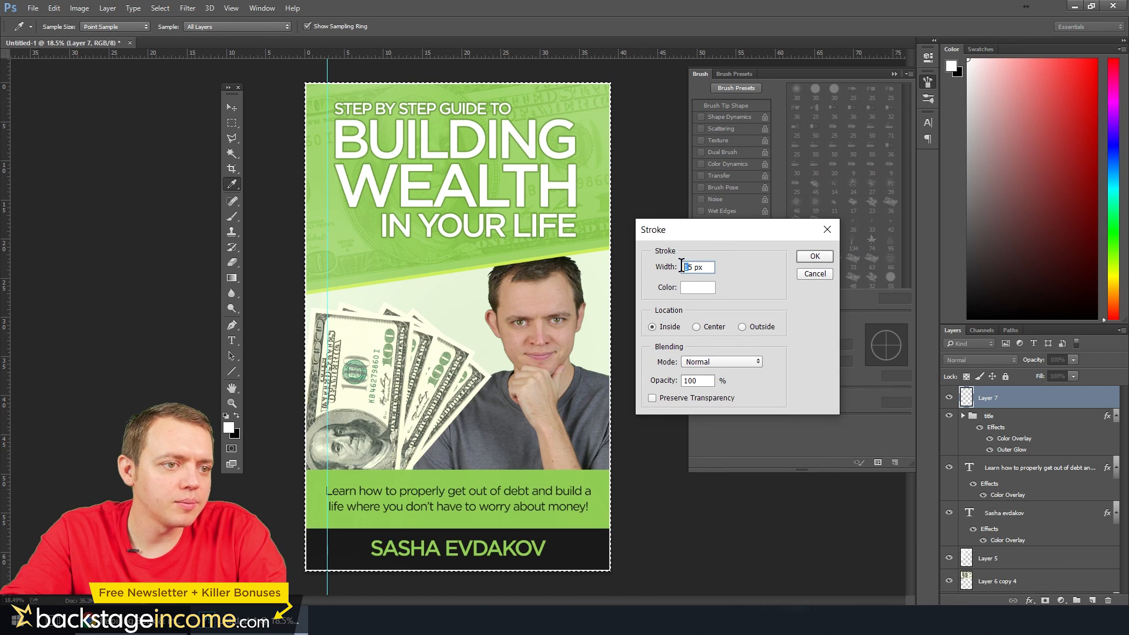
left_click_drag(684, 266, 688, 270)
type("2")
double_click(688, 268)
type("30")
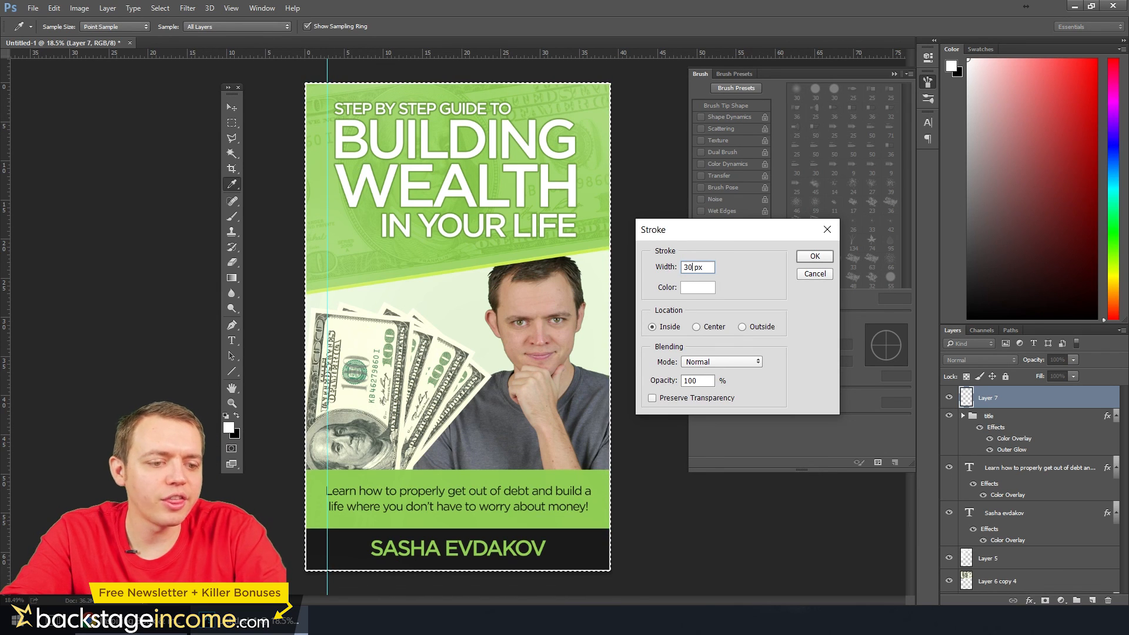
left_click(811, 257)
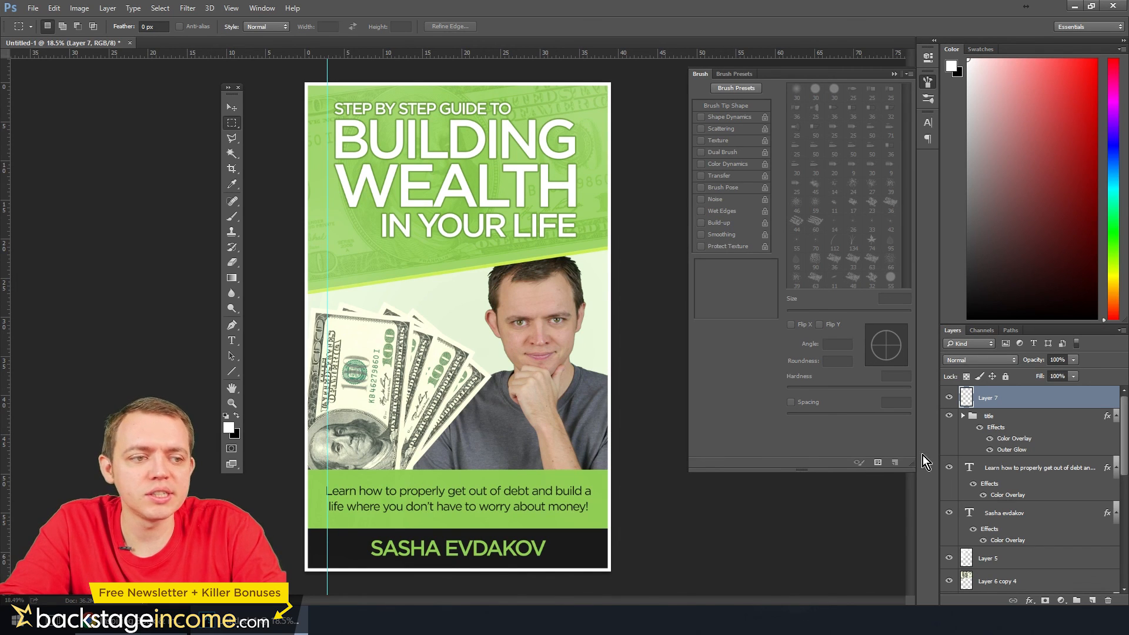
Scale the man's cut-out photo down slightly from its upper-left corner so his head sits clear below the slanted title block
scroll(1006, 530, "down", 10)
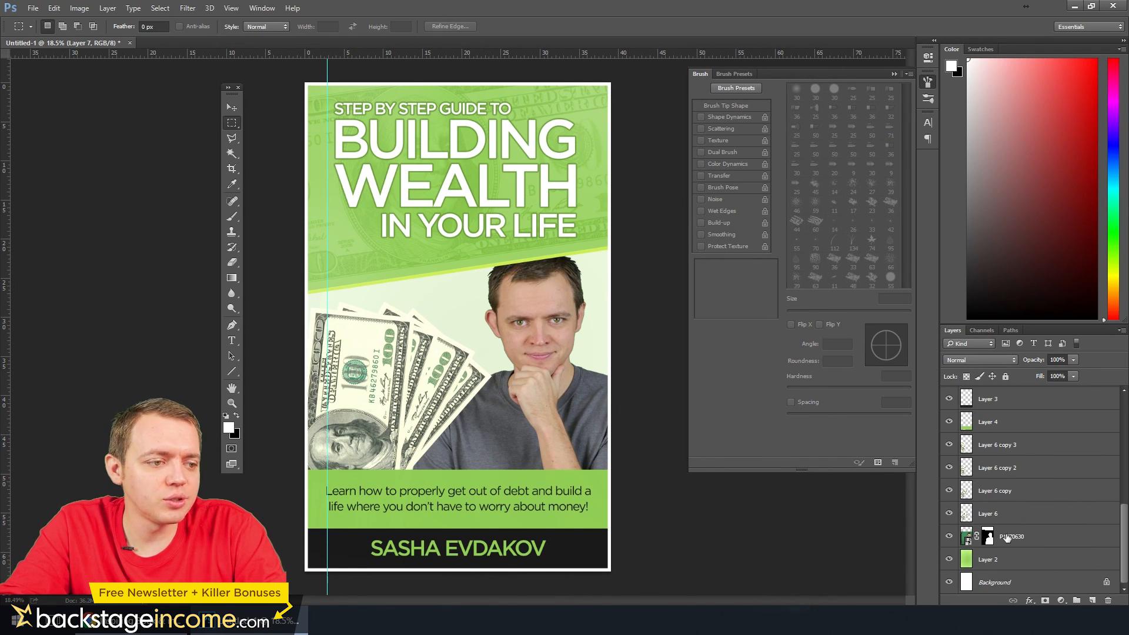
left_click(1007, 536)
key("ctrl+t")
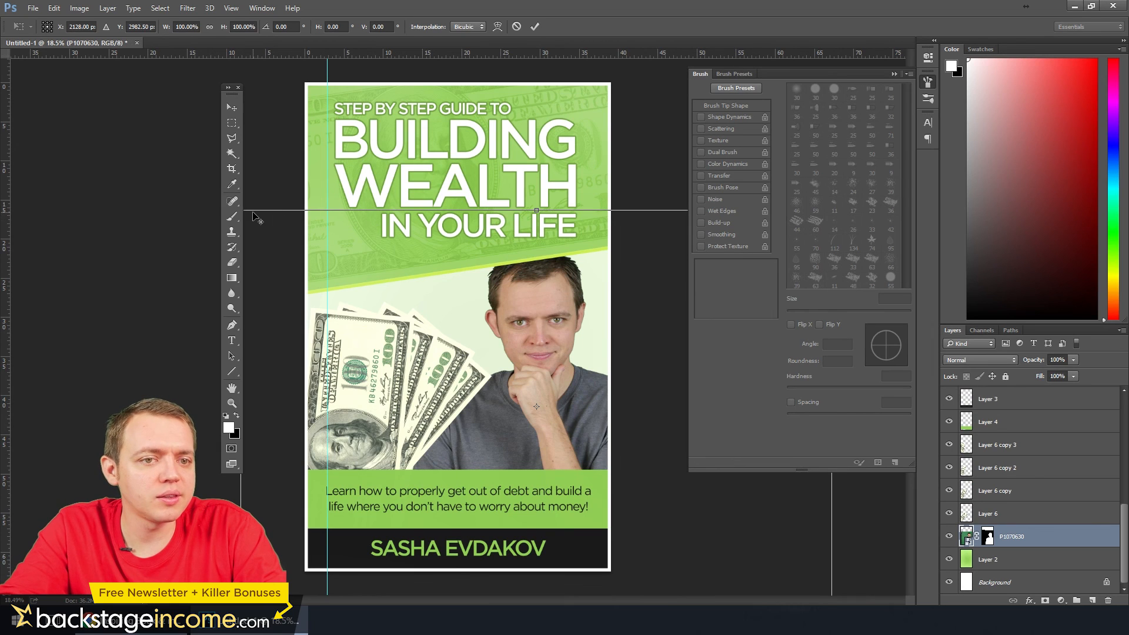
key("ctrl+0")
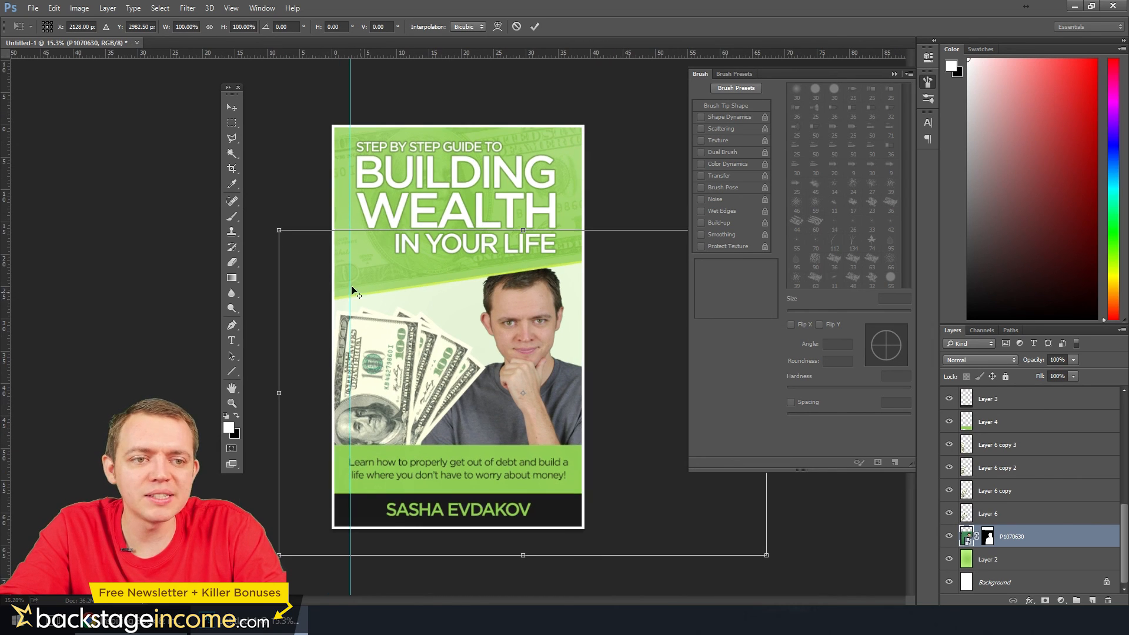
left_click_drag(279, 230, 317, 255)
key("Return")
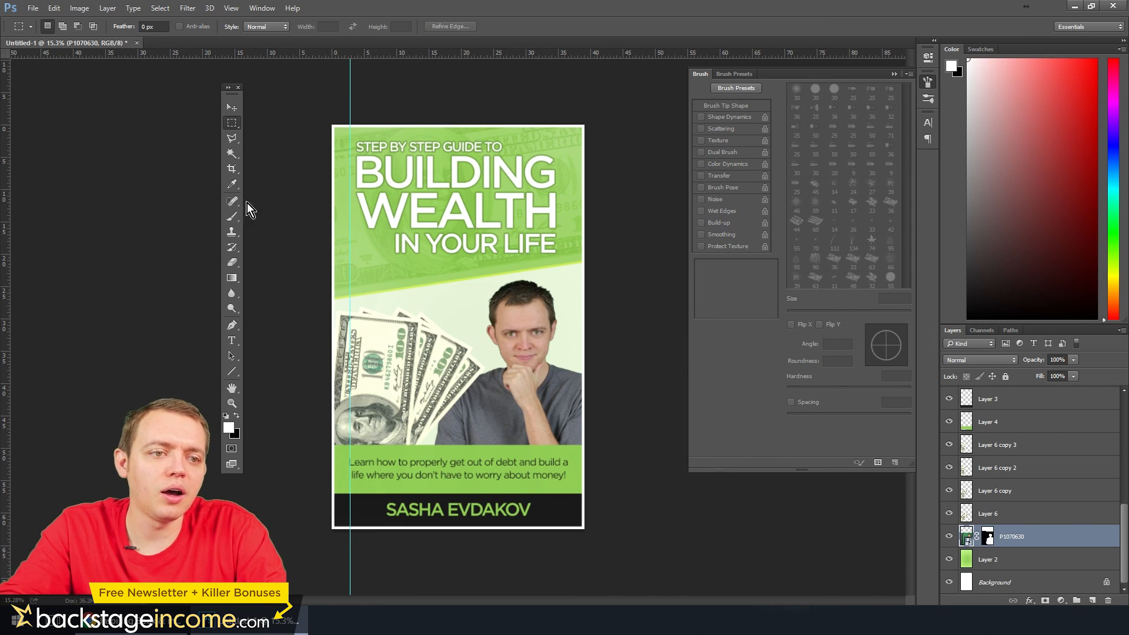
Preview the bill texture layer behind the title at 100% opacity, and reduce its opacity to 11%
scroll(521, 309, "up", 4)
scroll(520, 310, "down", 2)
scroll(520, 310, "up", 1)
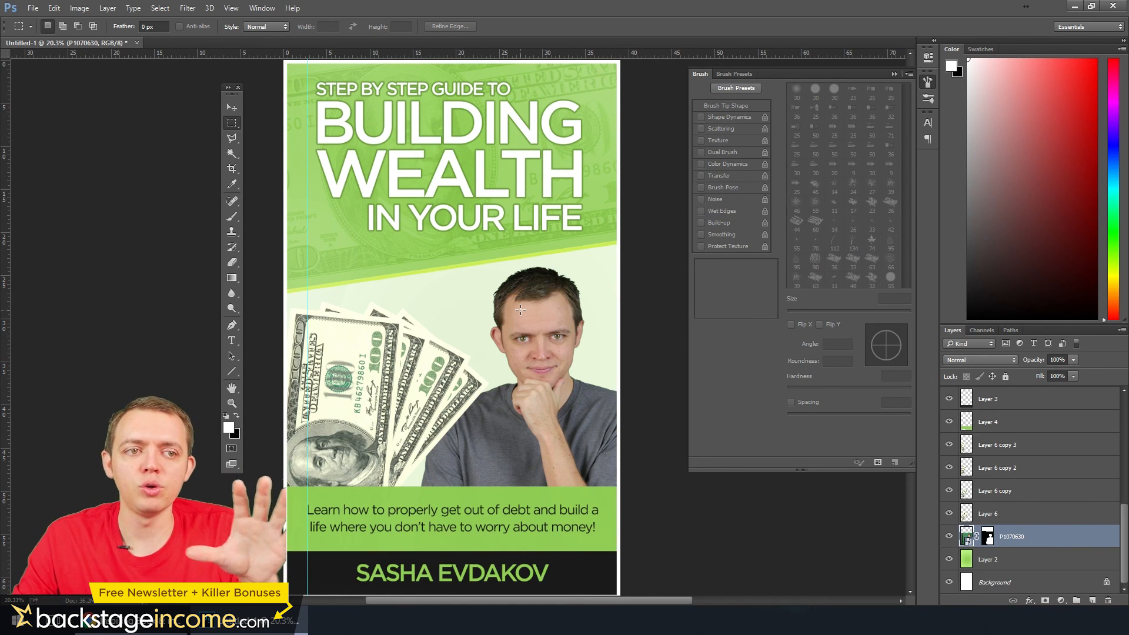
left_click(1018, 512)
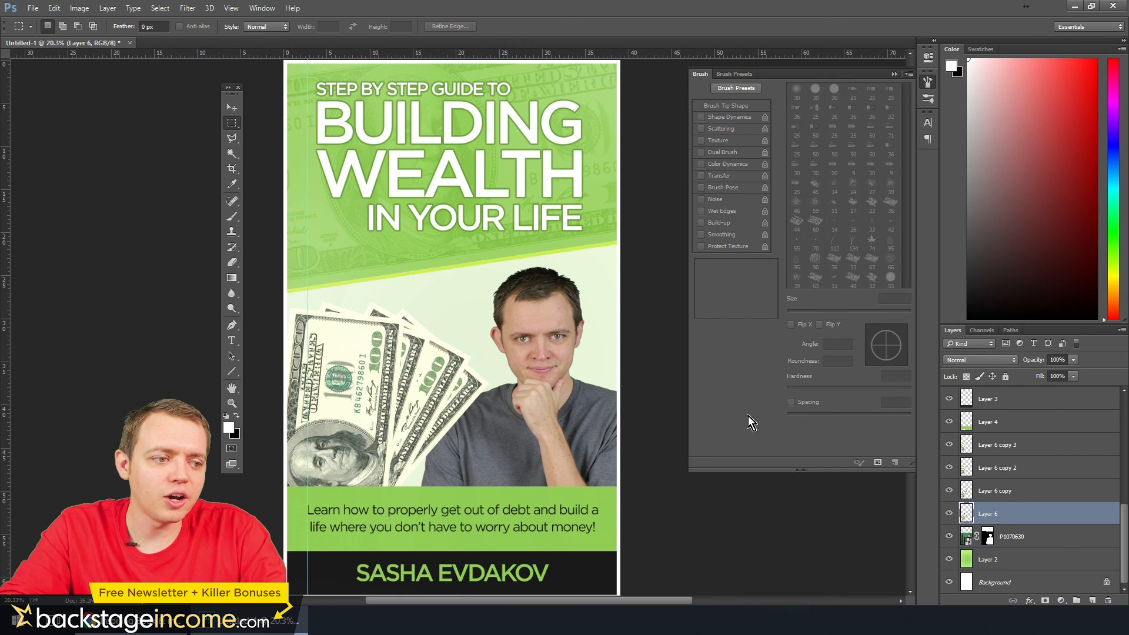
scroll(976, 496, "up", 2)
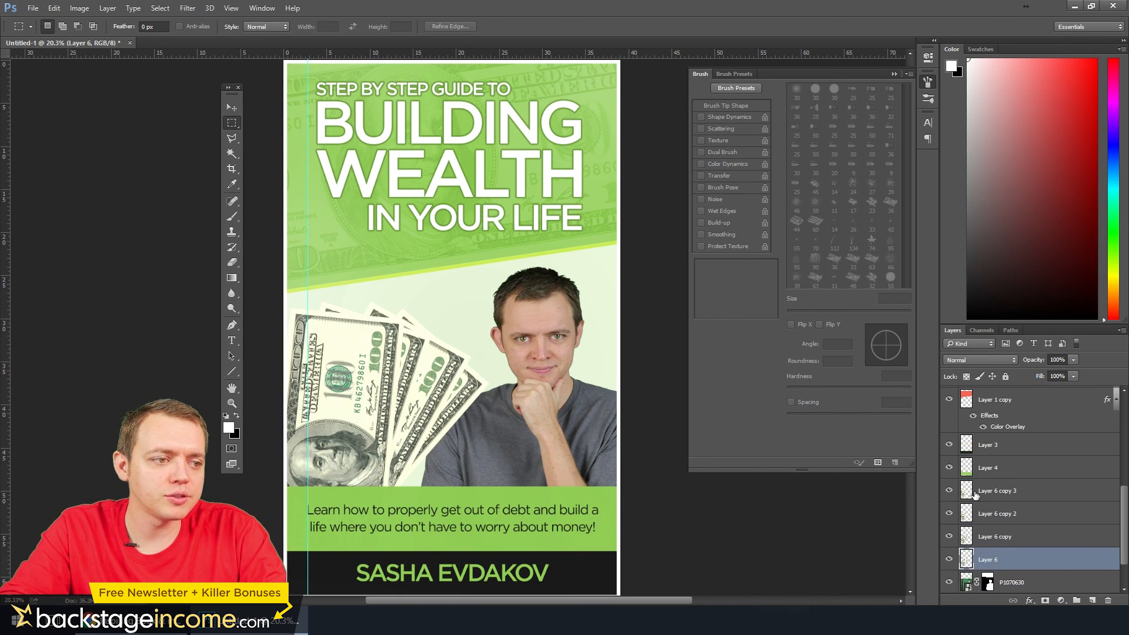
scroll(976, 496, "up", 3)
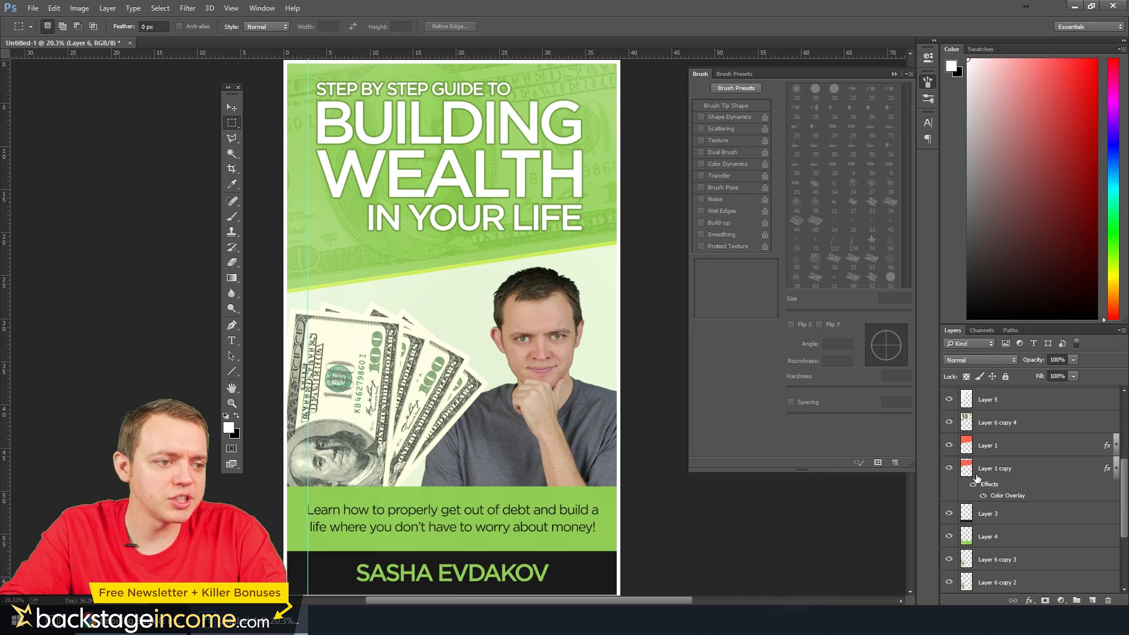
scroll(976, 477, "up", 1)
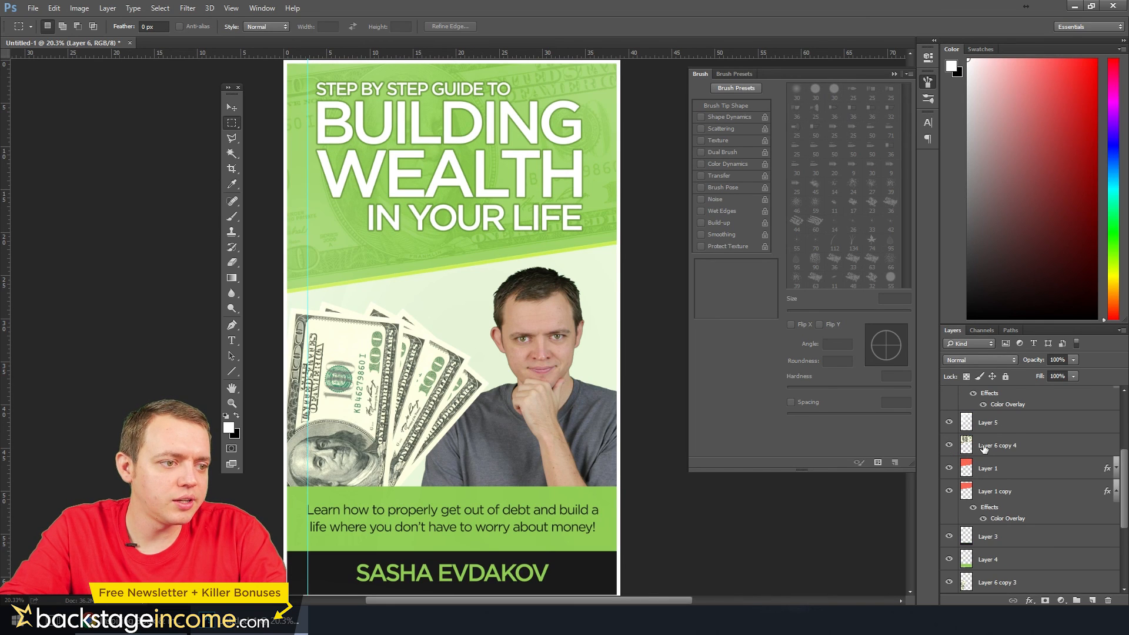
left_click(984, 448)
left_click(1073, 376)
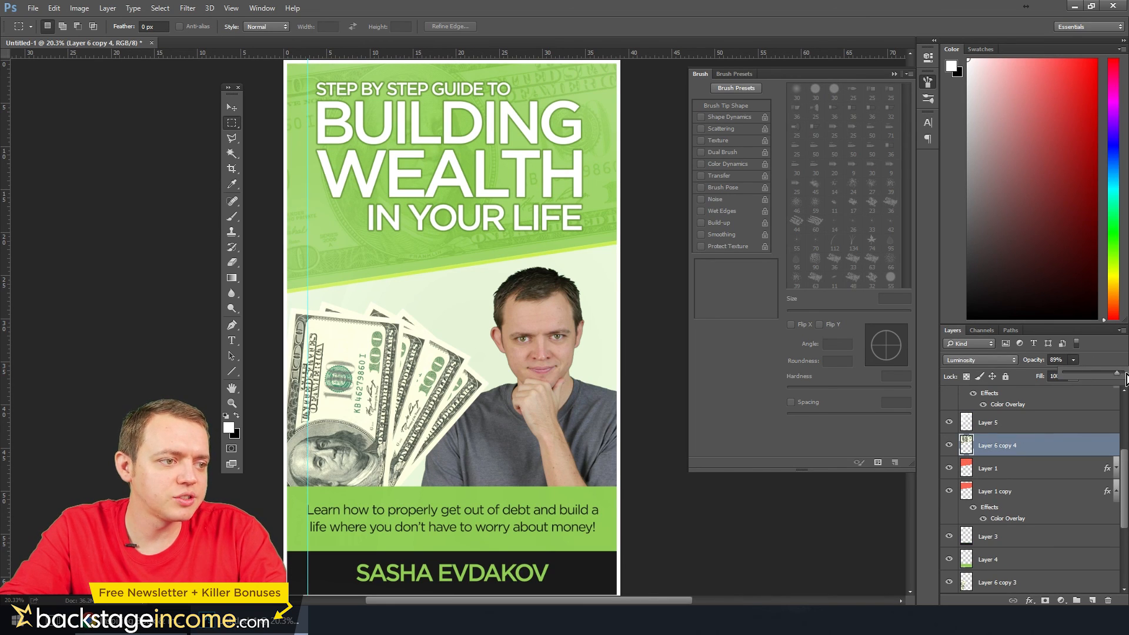
left_click_drag(1126, 379, 1127, 379)
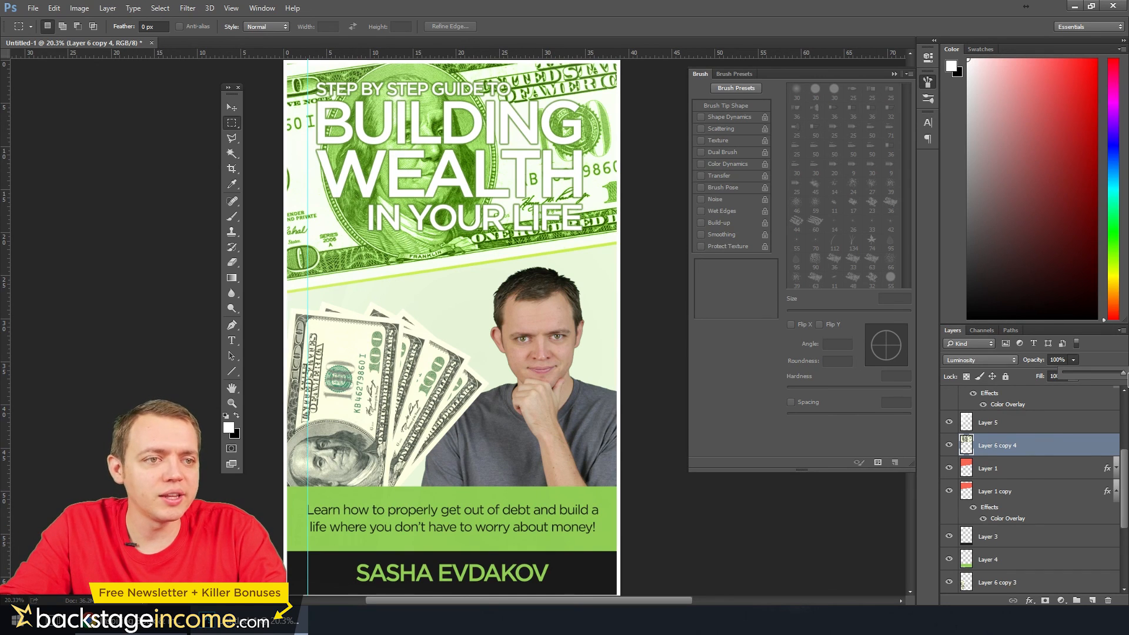
left_click_drag(1124, 377, 1073, 379)
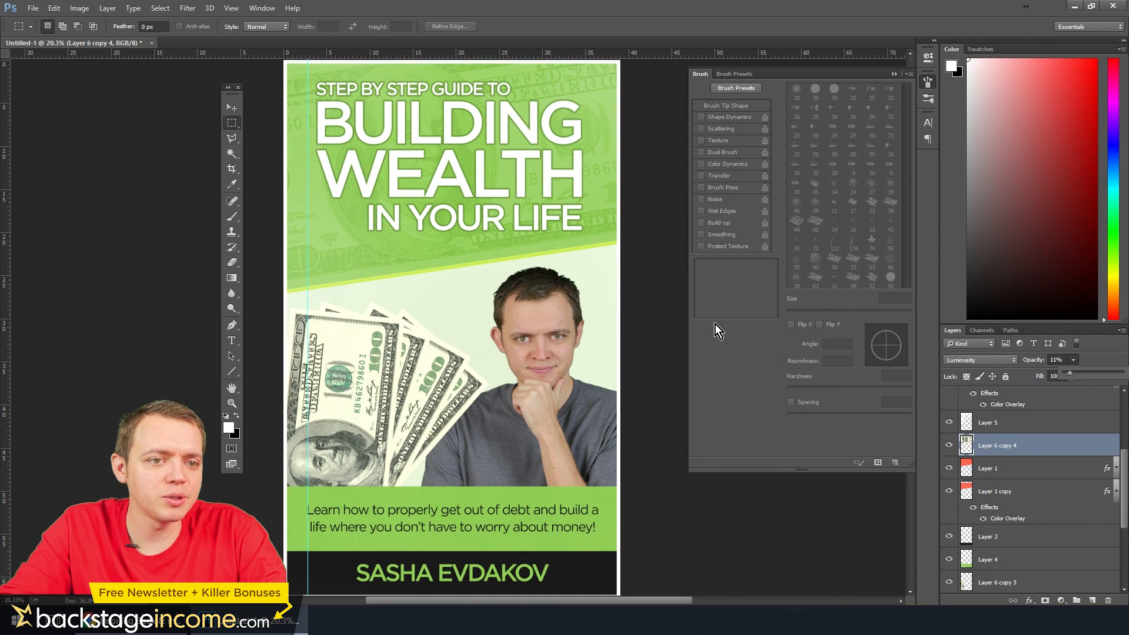
left_click(246, 127)
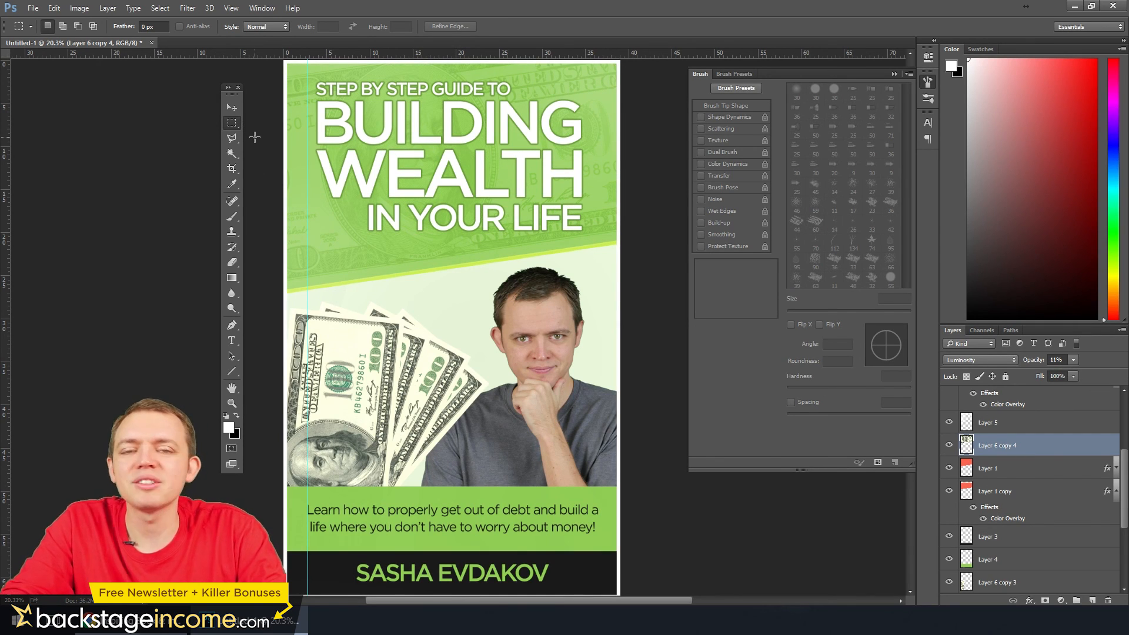